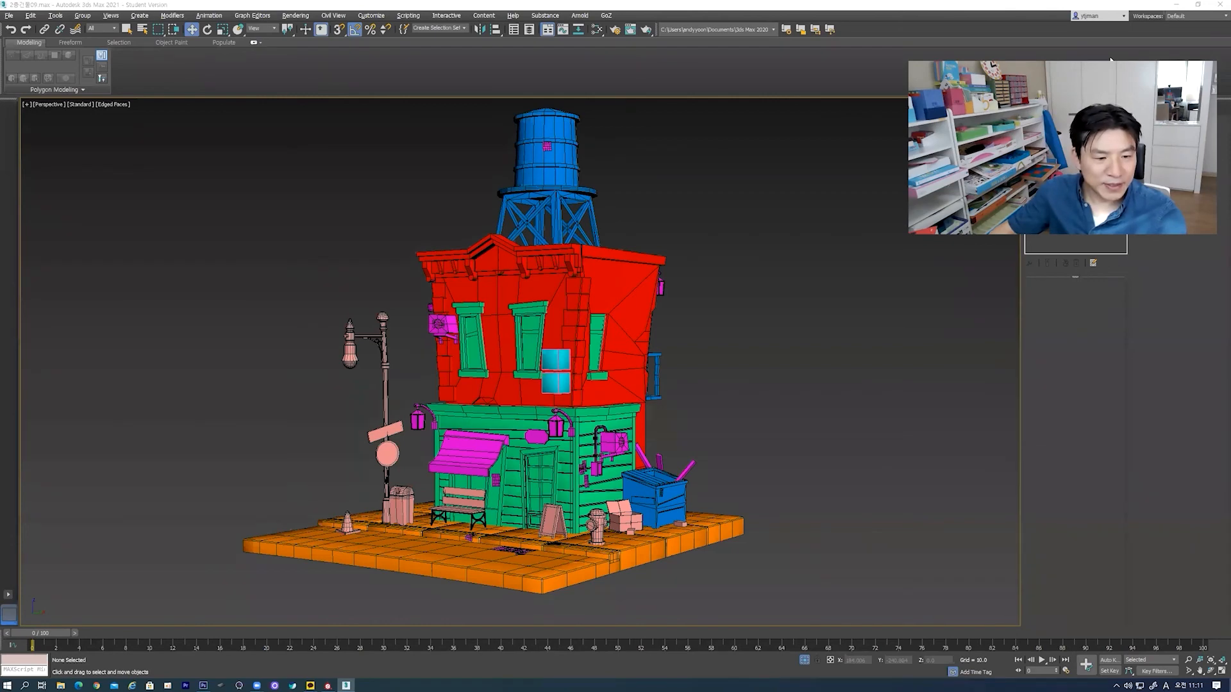
Step: Look over the whole building scene and identify the red upper-storey object by selecting it
middle_click_drag(537, 408, 614, 391, "alt")
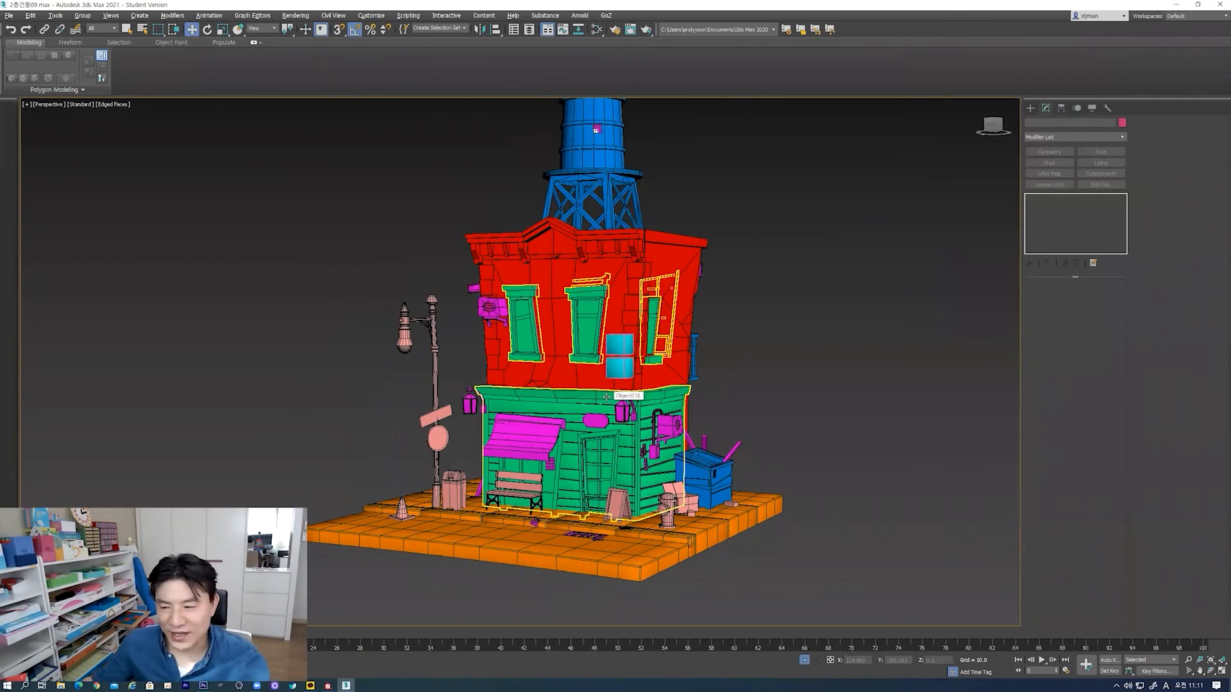
middle_click_drag(582, 477, 577, 446, "alt")
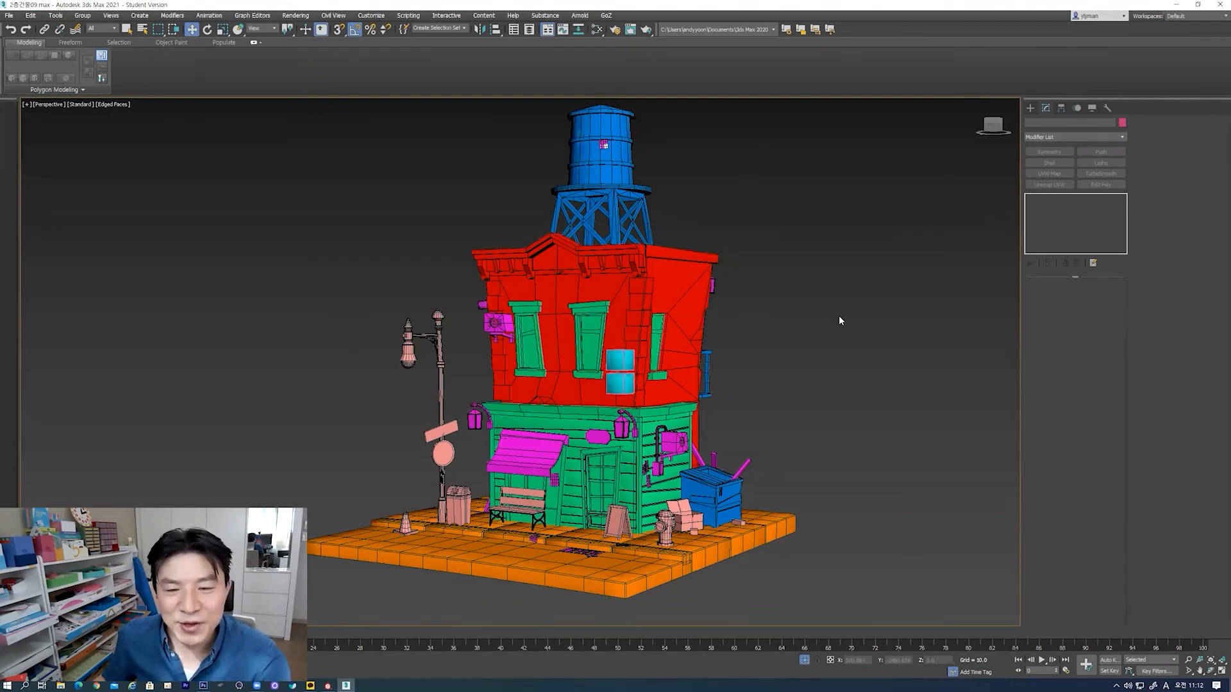
left_click(678, 302)
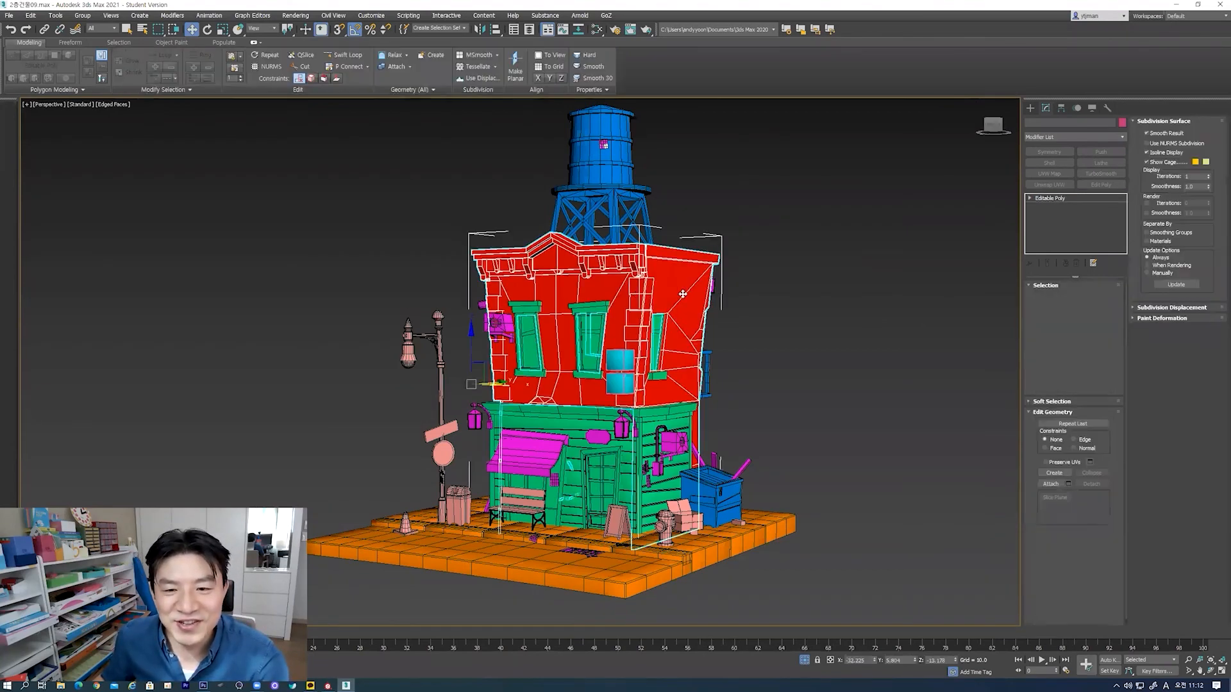
left_click(810, 311)
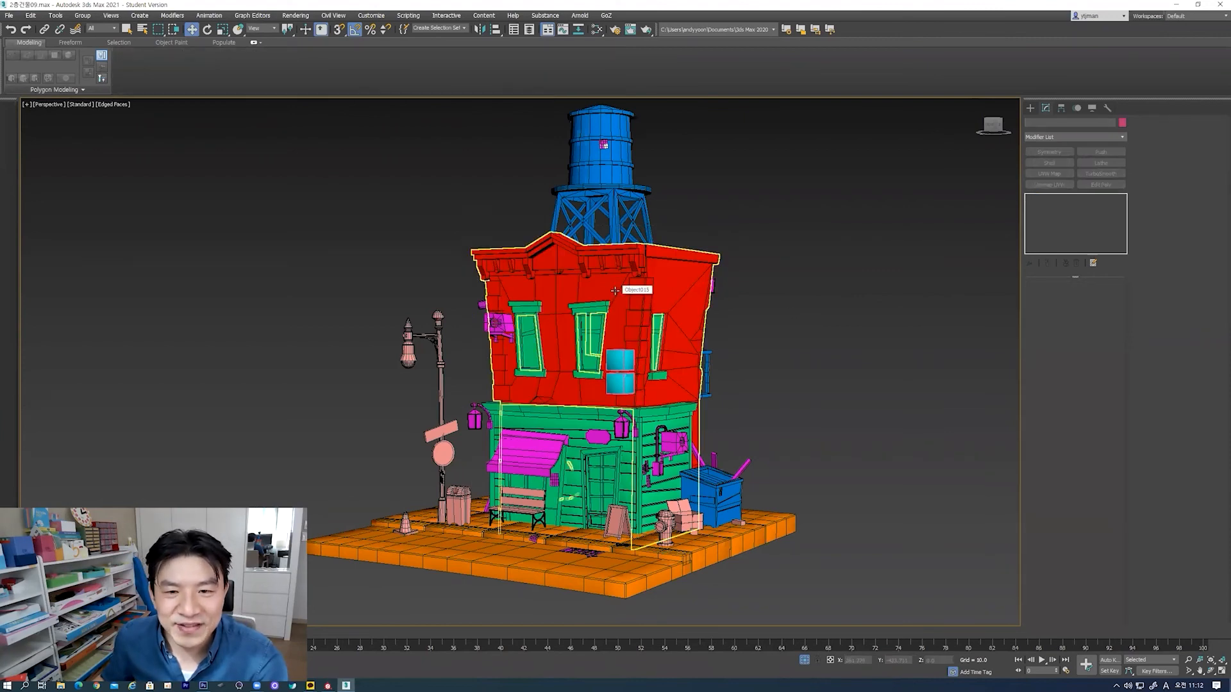
scroll(614, 290, "up", 3)
scroll(614, 291, "down", 5)
middle_click_drag(621, 291, 629, 317, "alt")
scroll(892, 340, "up", 1)
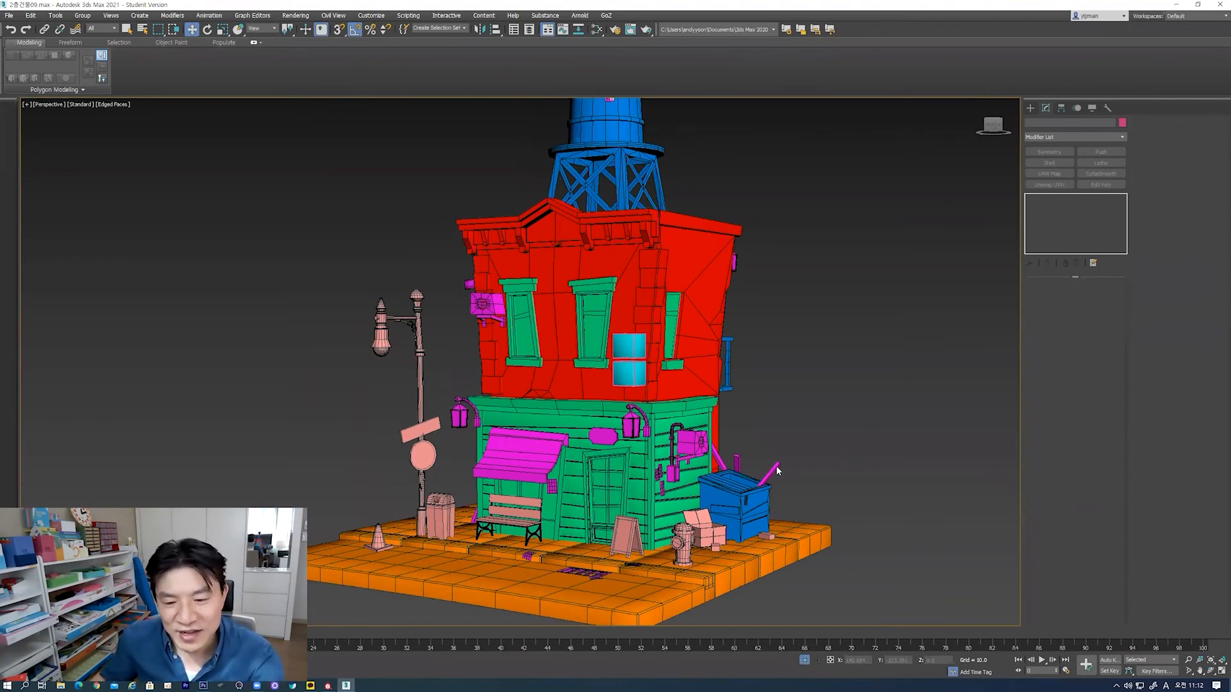
Step: Select the blue dumpster object and examine its geometry up close from the front and from below
scroll(733, 489, "up", 1)
scroll(734, 489, "up", 3)
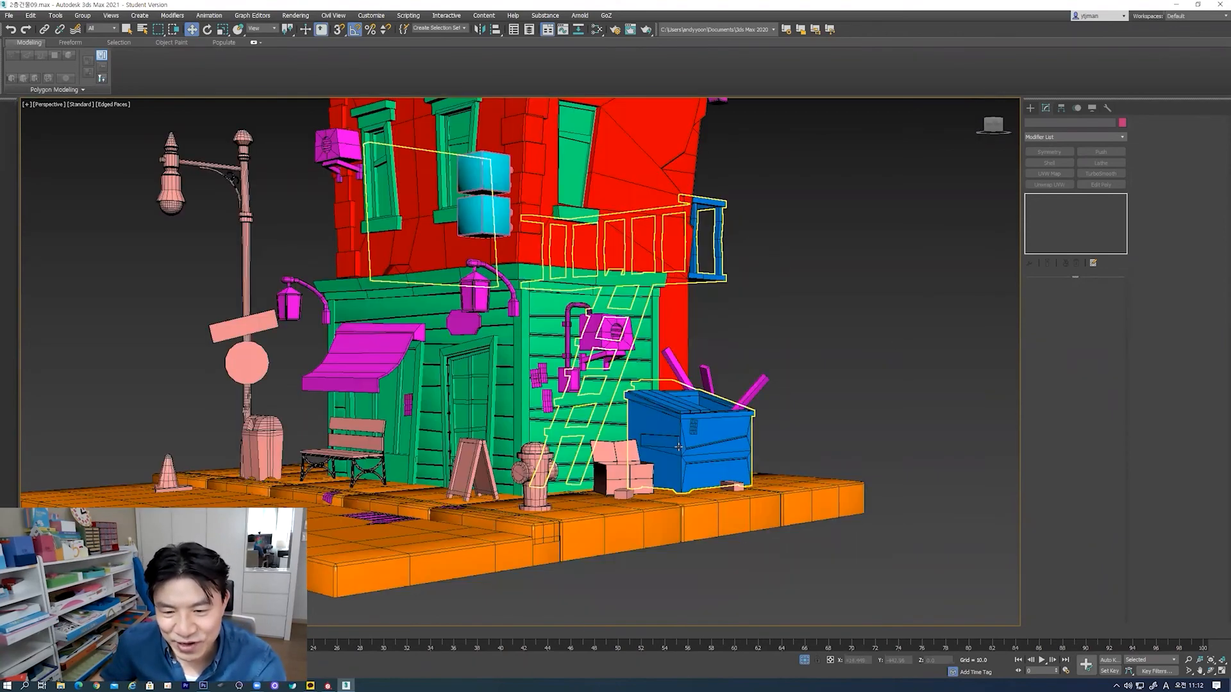
scroll(652, 452, "up", 2)
left_click(669, 421)
scroll(660, 420, "up", 3)
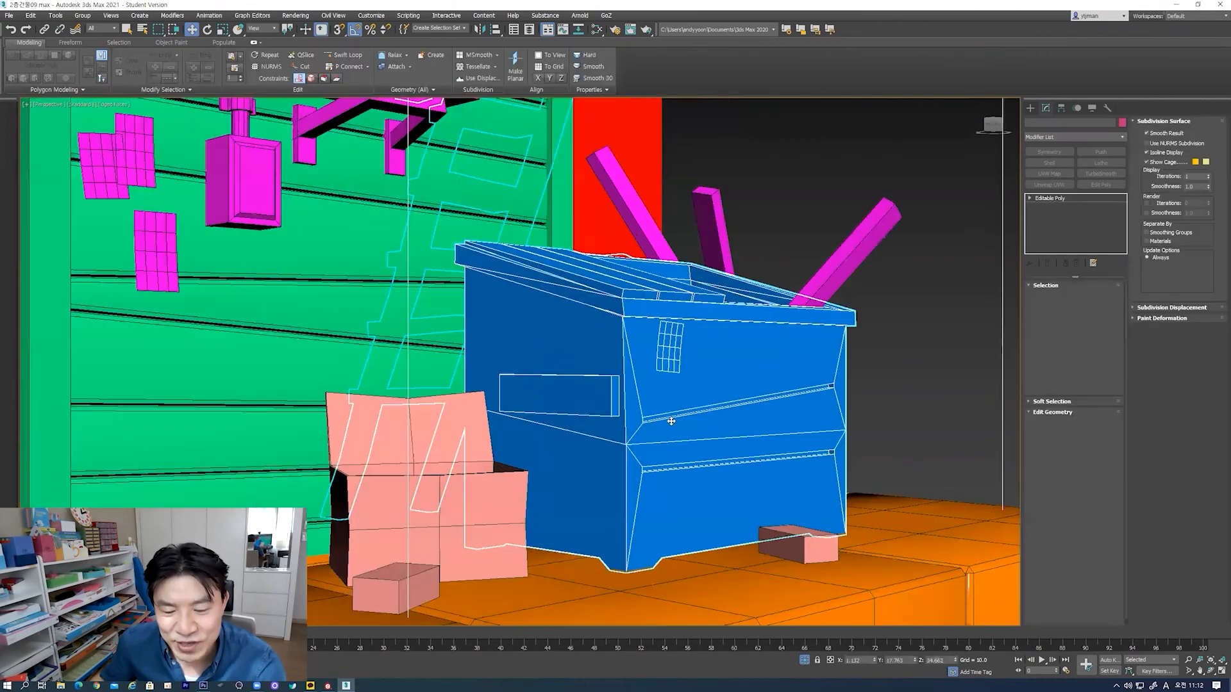
middle_click_drag(479, 397, 464, 393, "alt")
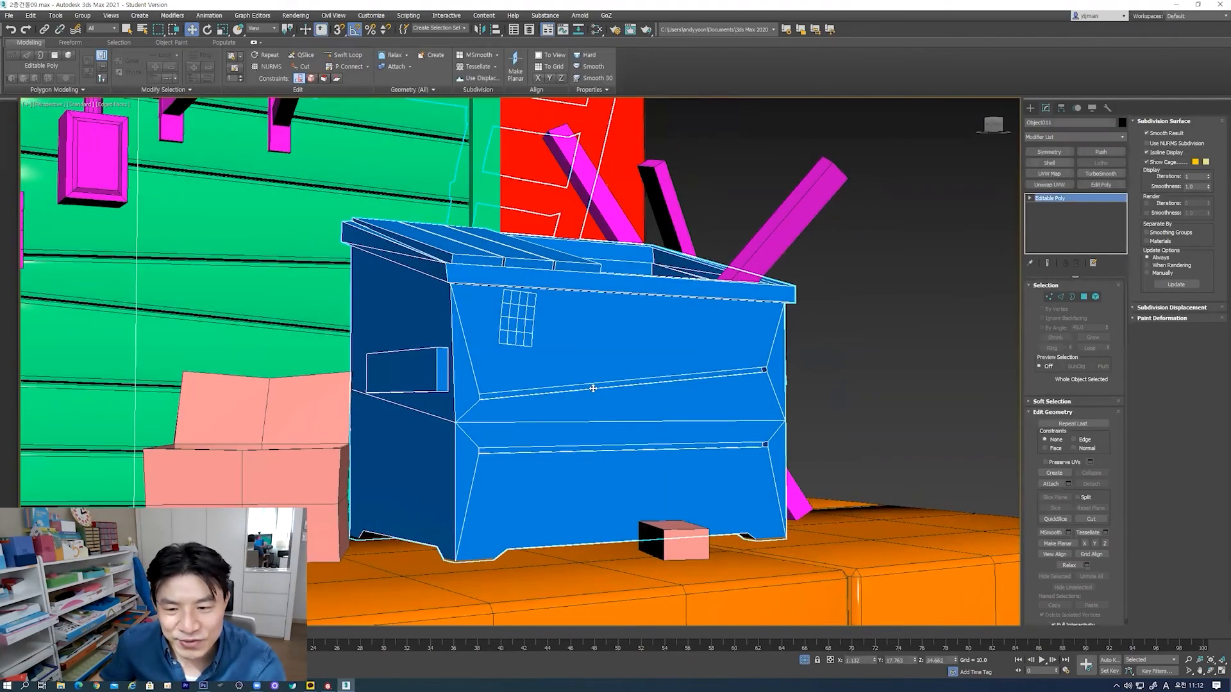
middle_click_drag(565, 393, 511, 223, "alt")
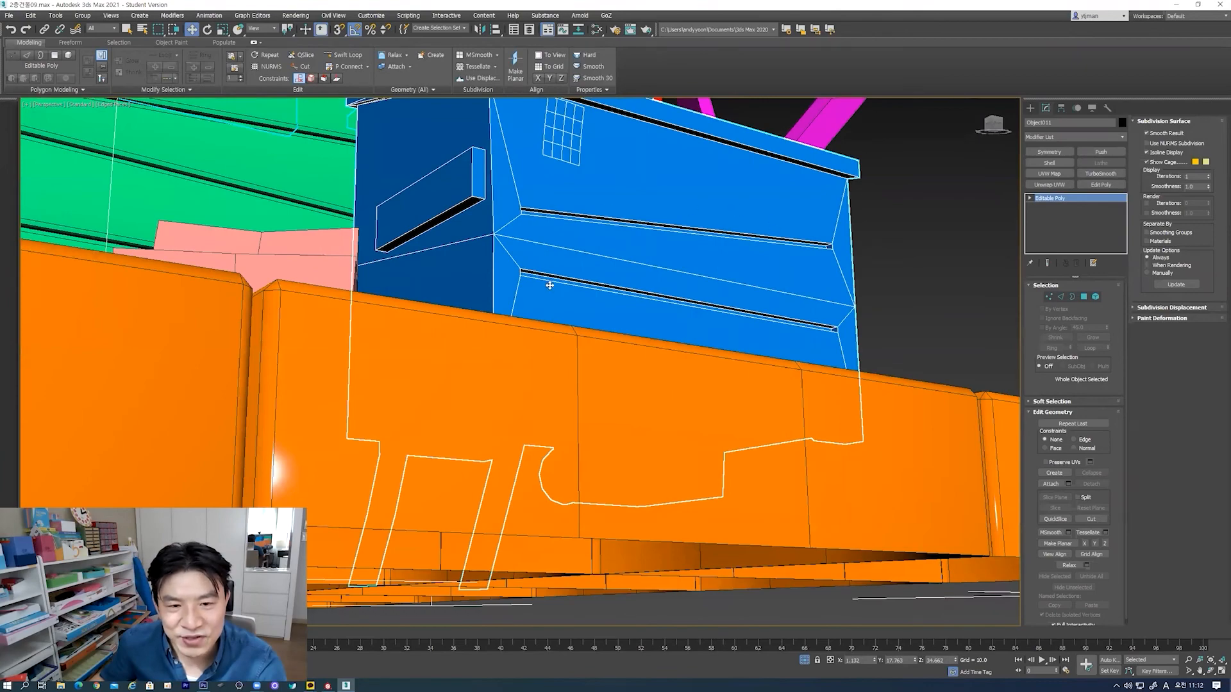
scroll(549, 285, "down", 5)
scroll(530, 376, "down", 4)
middle_click_drag(530, 376, 532, 308, "alt")
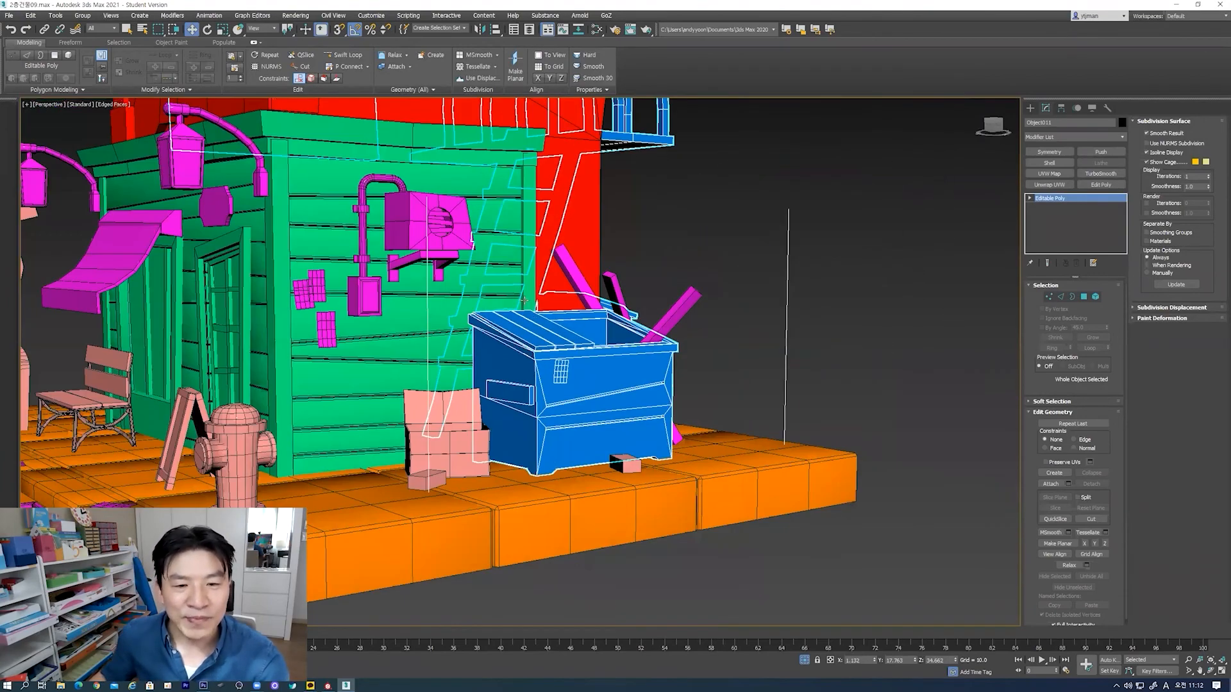
Step: Select the cyan traffic light on the building's corner and inspect it from the front and both sides
middle_click_drag(480, 340, 567, 366)
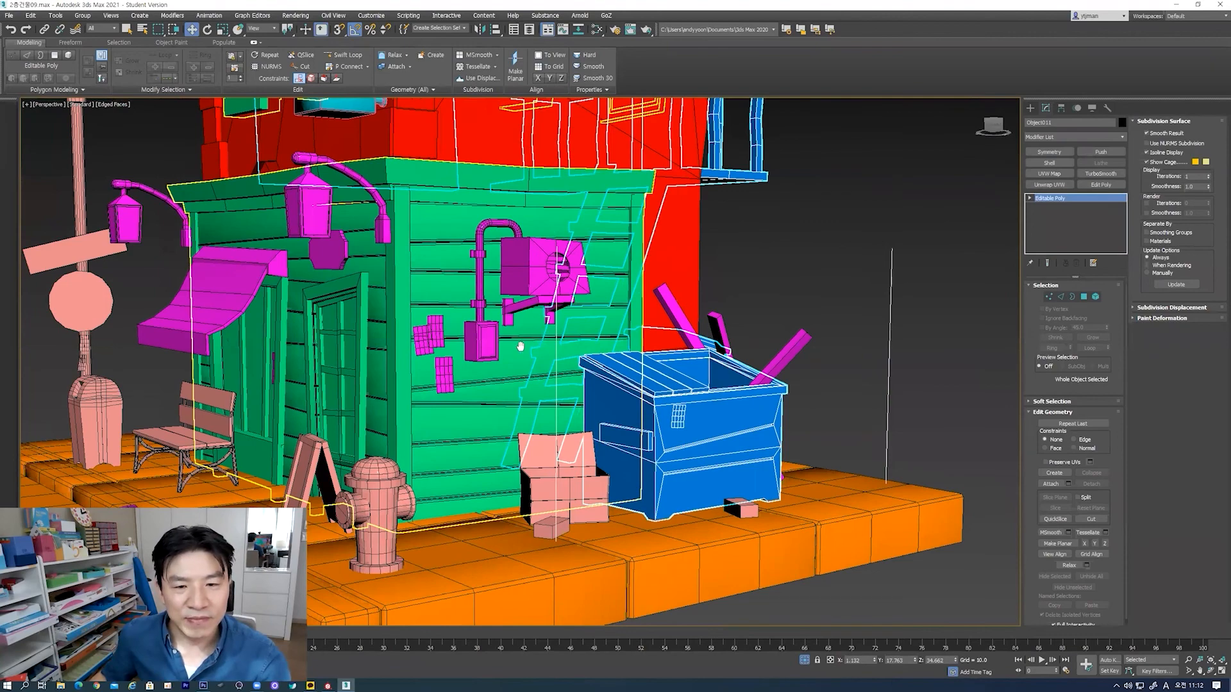
middle_click_drag(423, 337, 482, 354, "alt")
scroll(482, 355, "down", 6)
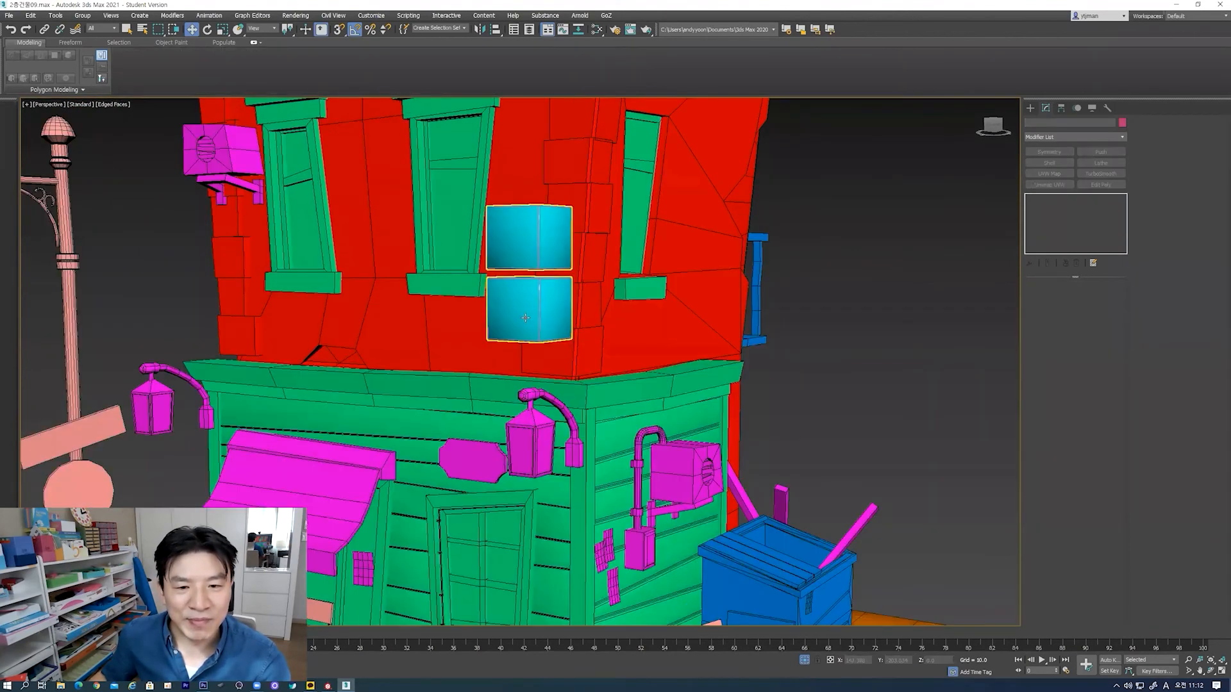
left_click(536, 330)
middle_click_drag(567, 317, 724, 314, "alt")
left_click(705, 313)
left_click(549, 303)
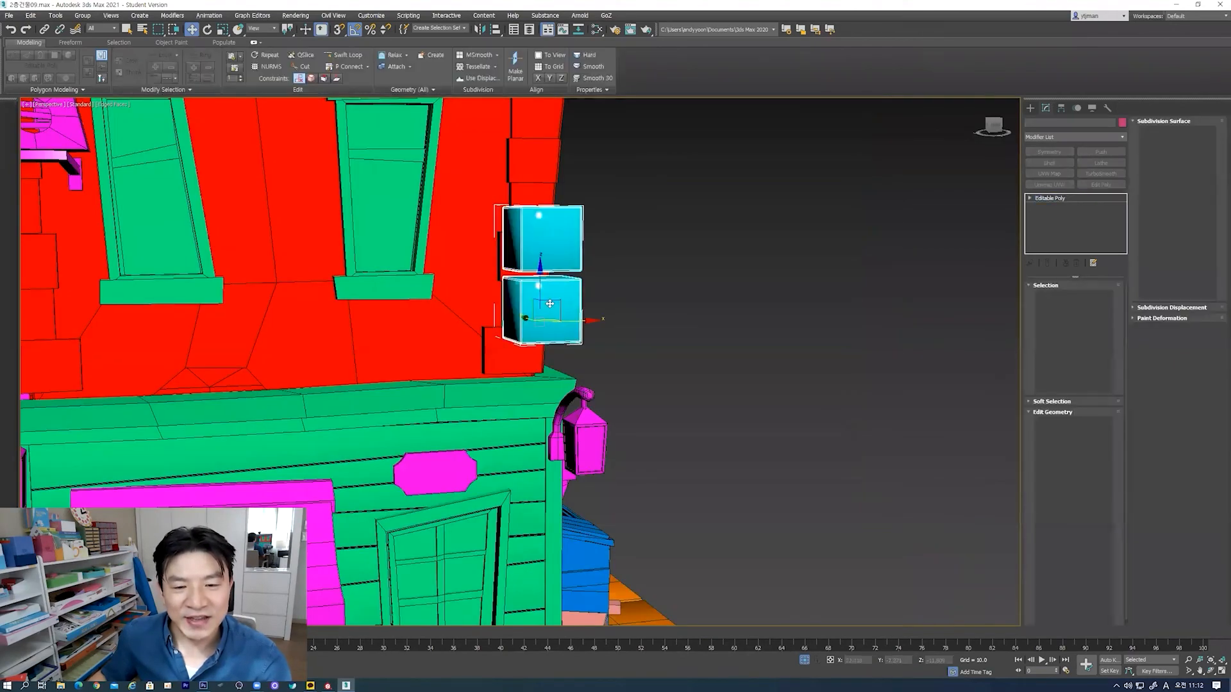
middle_click_drag(519, 314, 574, 312, "alt")
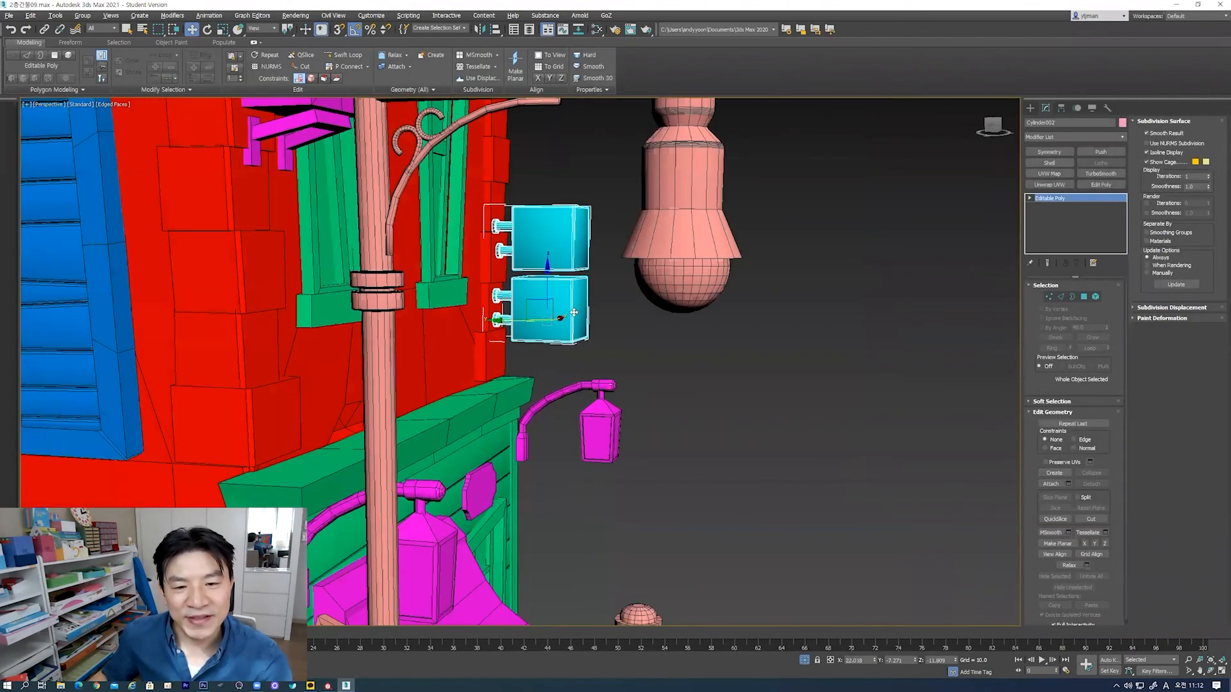
middle_click_drag(423, 307, 446, 353, "alt")
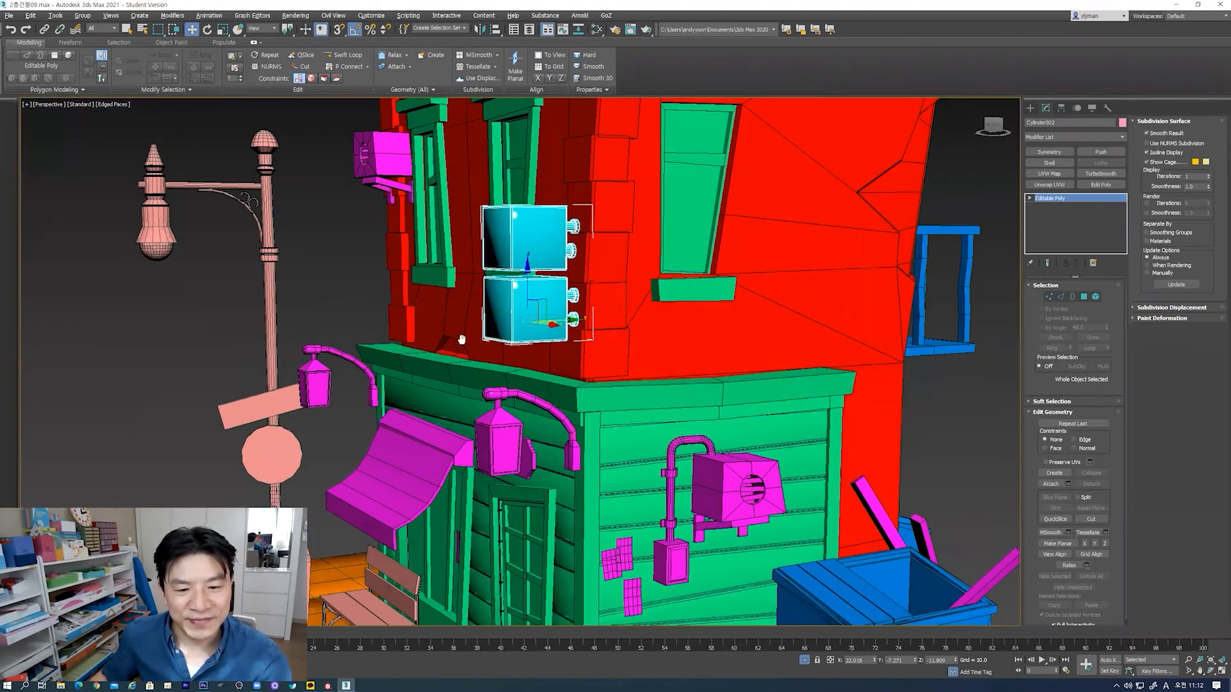
Step: Inspect the blue object group around the building, including the shutter, balcony, ladder and bins, from the side and rear
scroll(509, 394, "down", 3)
middle_click_drag(527, 429, 583, 340, "alt")
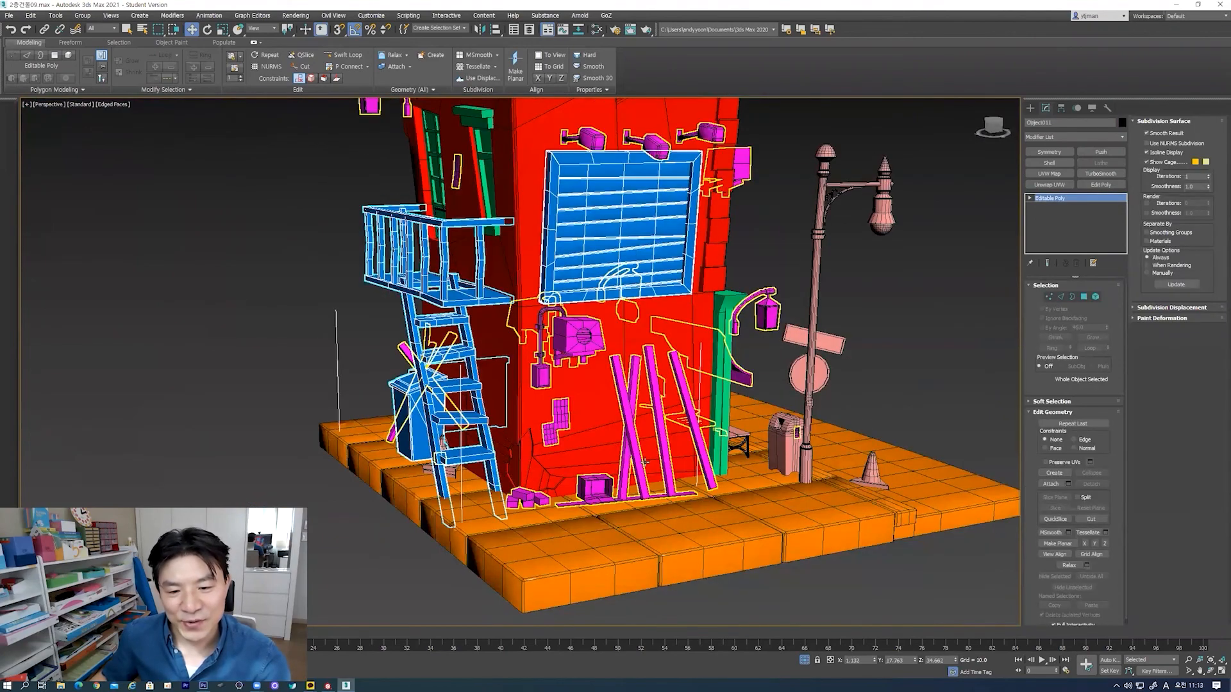
middle_click_drag(544, 508, 551, 480)
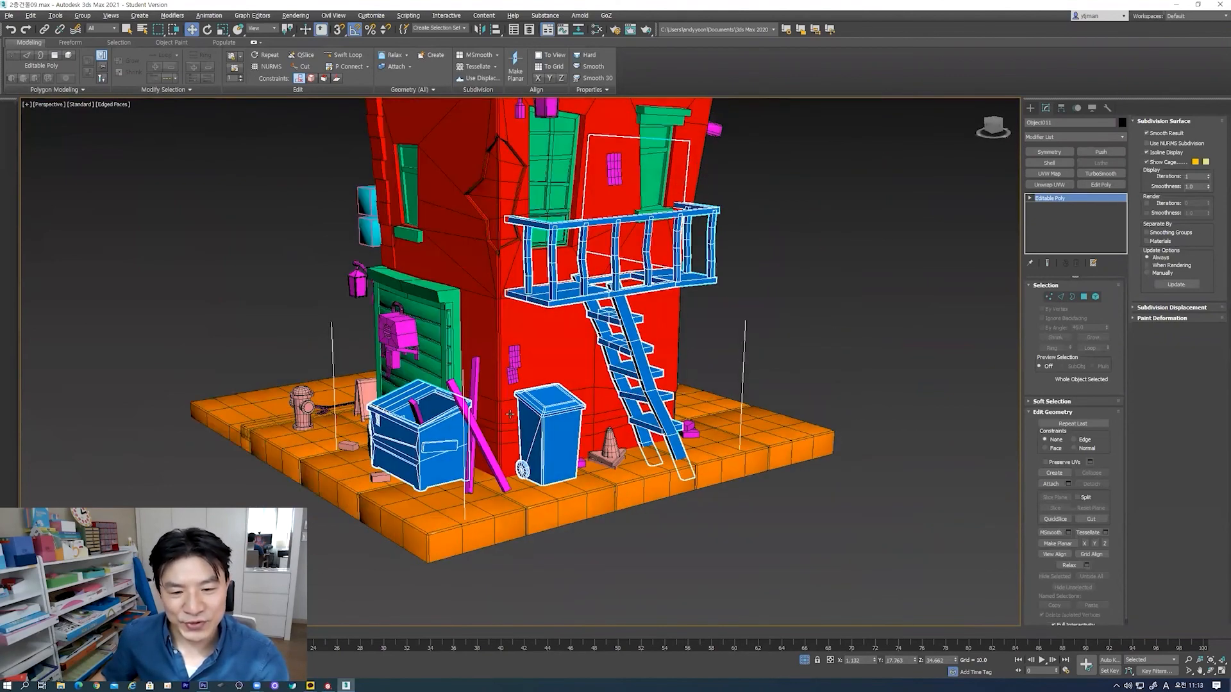
middle_click_drag(509, 414, 695, 457)
scroll(780, 477, "down", 2)
left_click(779, 476)
mouse_move(780, 476)
middle_mouse_down()
mouse_move(770, 472)
mouse_move(788, 475)
middle_mouse_up()
middle_click_drag(639, 276, 641, 410)
middle_click_drag(577, 372, 664, 348, "alt")
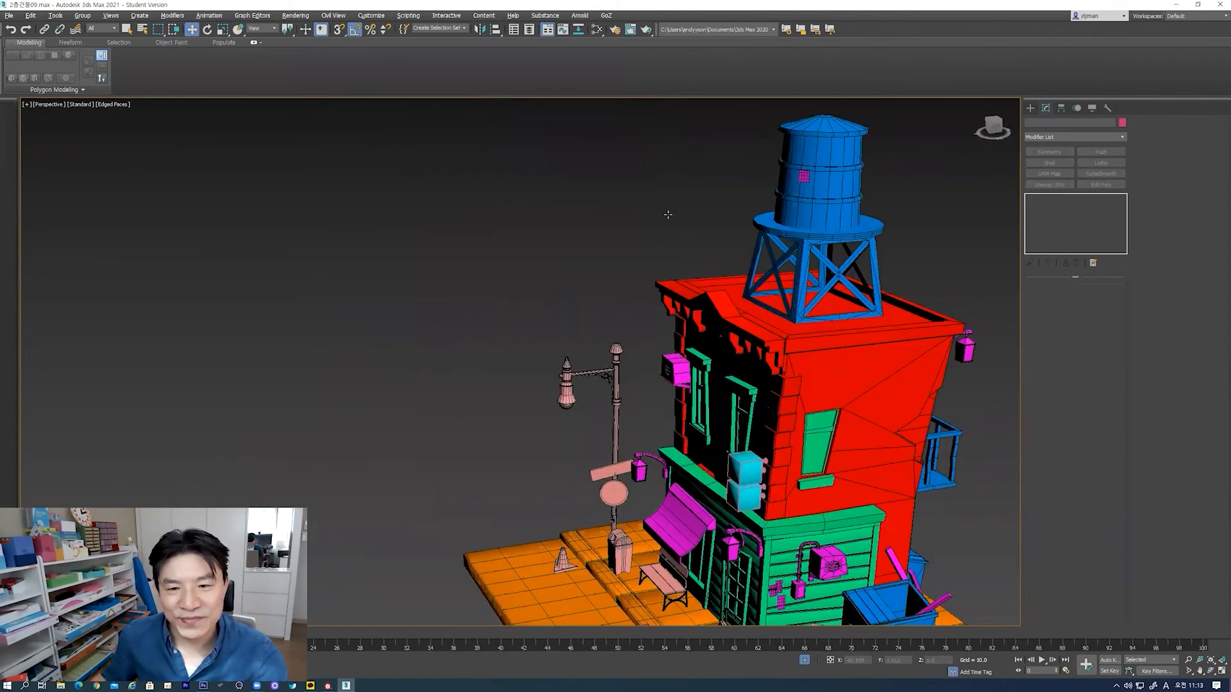
Step: Select the magenta object group and examine its lamps, awning, air conditioners and planks around the building
middle_click_drag(668, 214, 553, 243)
left_click(676, 296)
middle_click_drag(602, 281, 623, 268, "alt")
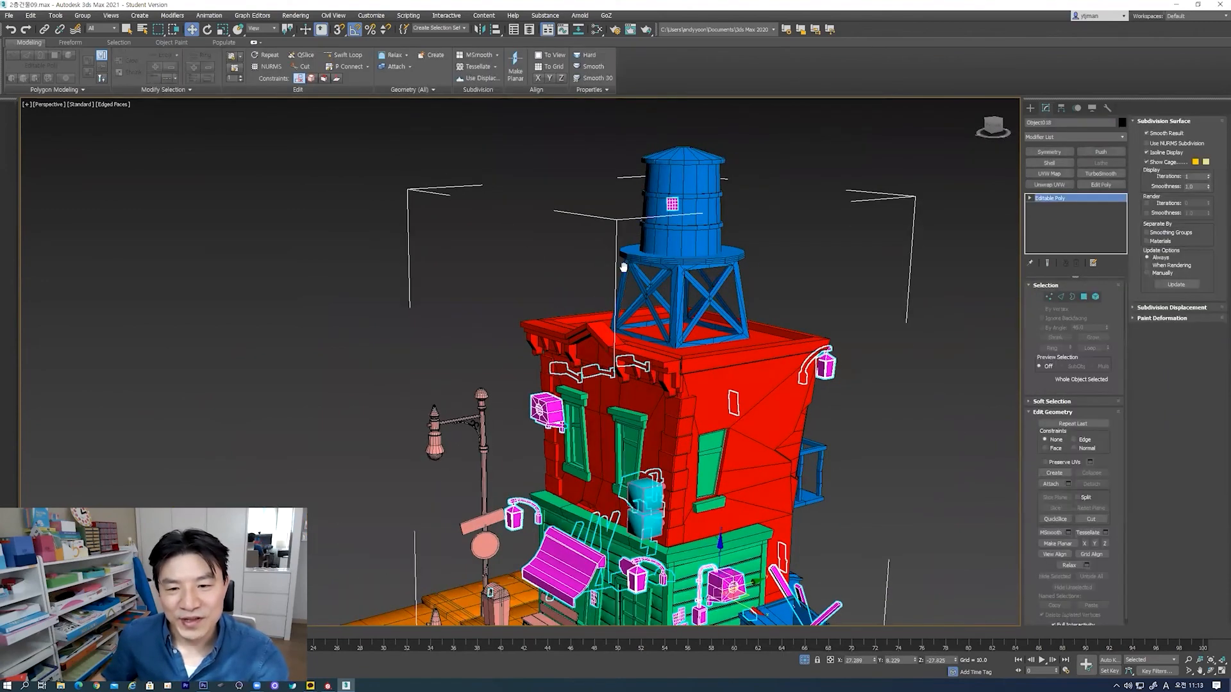
scroll(564, 253, "up", 3)
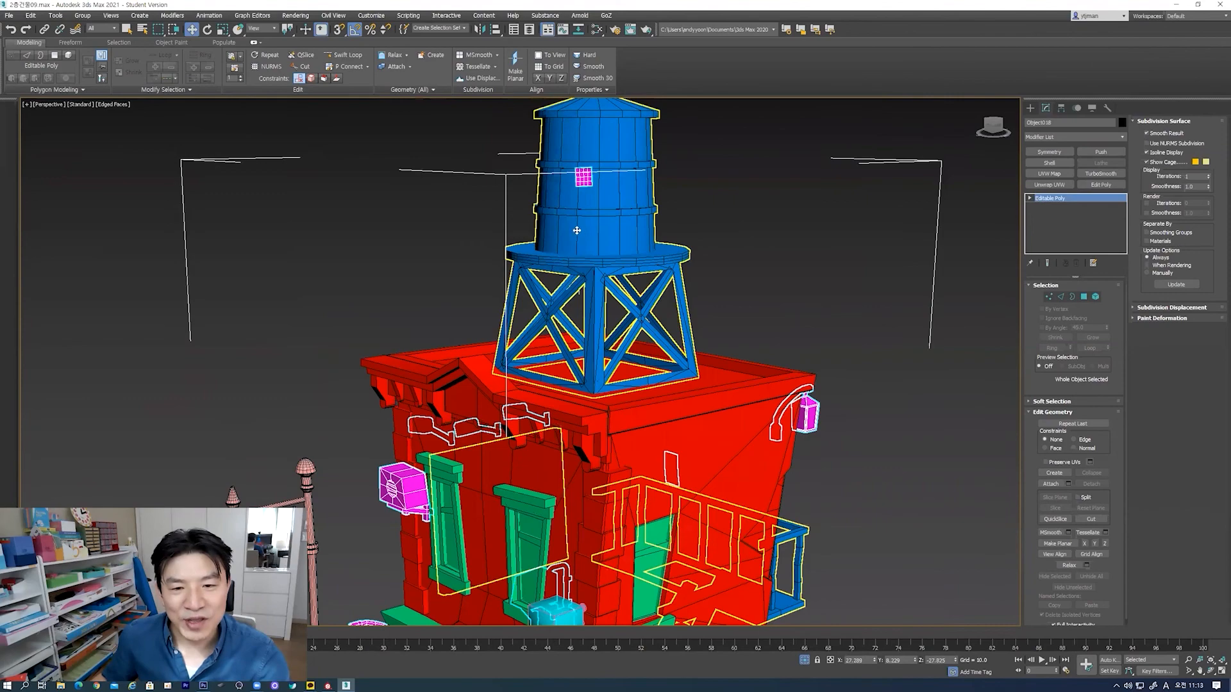
scroll(577, 230, "down", 5)
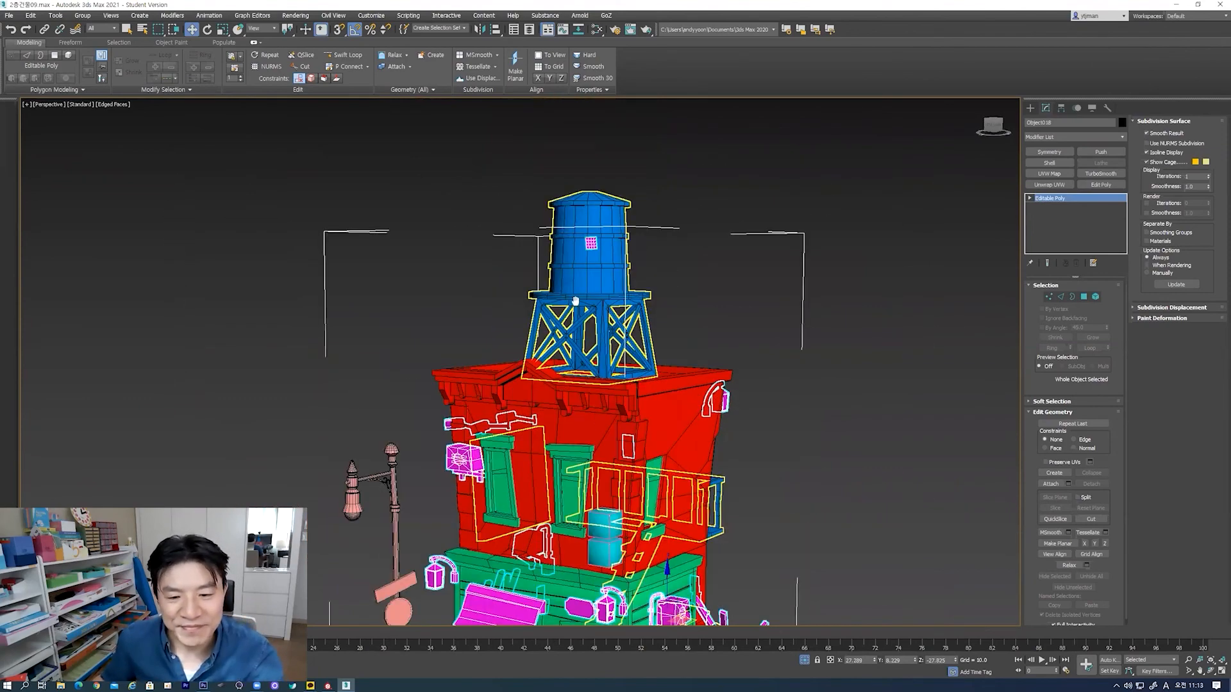
middle_click_drag(575, 300, 549, 170)
middle_click_drag(600, 366, 498, 405, "alt")
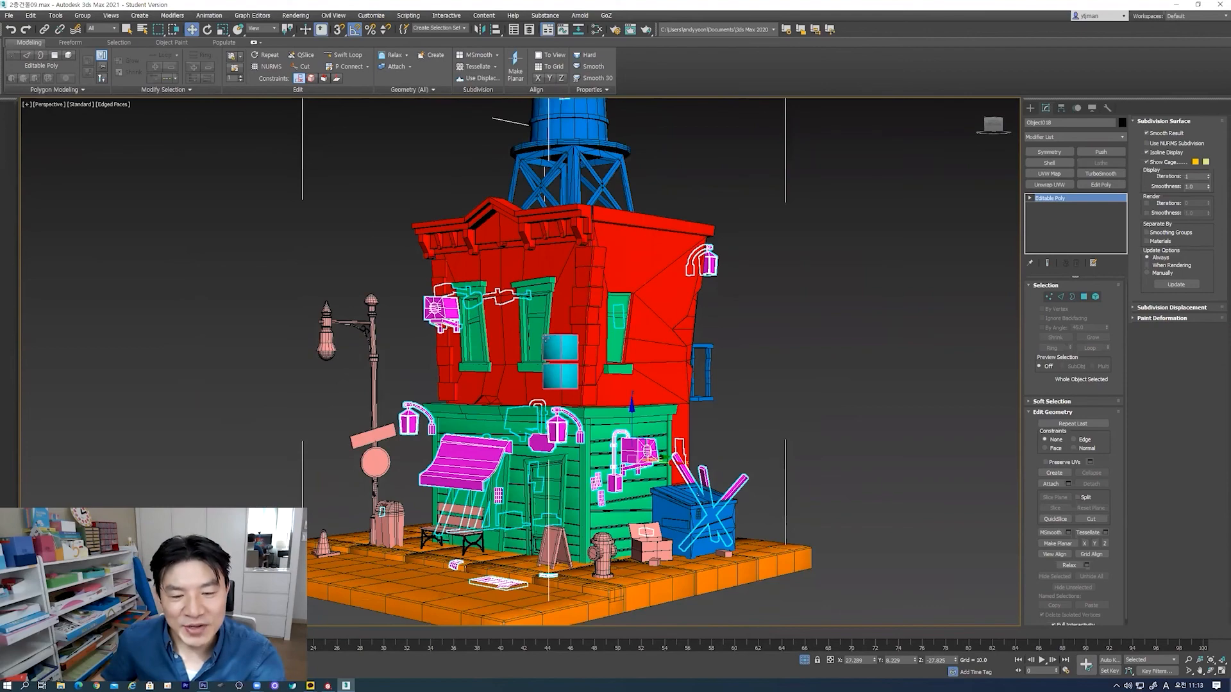
middle_click_drag(545, 338, 525, 290, "alt")
left_click(761, 292)
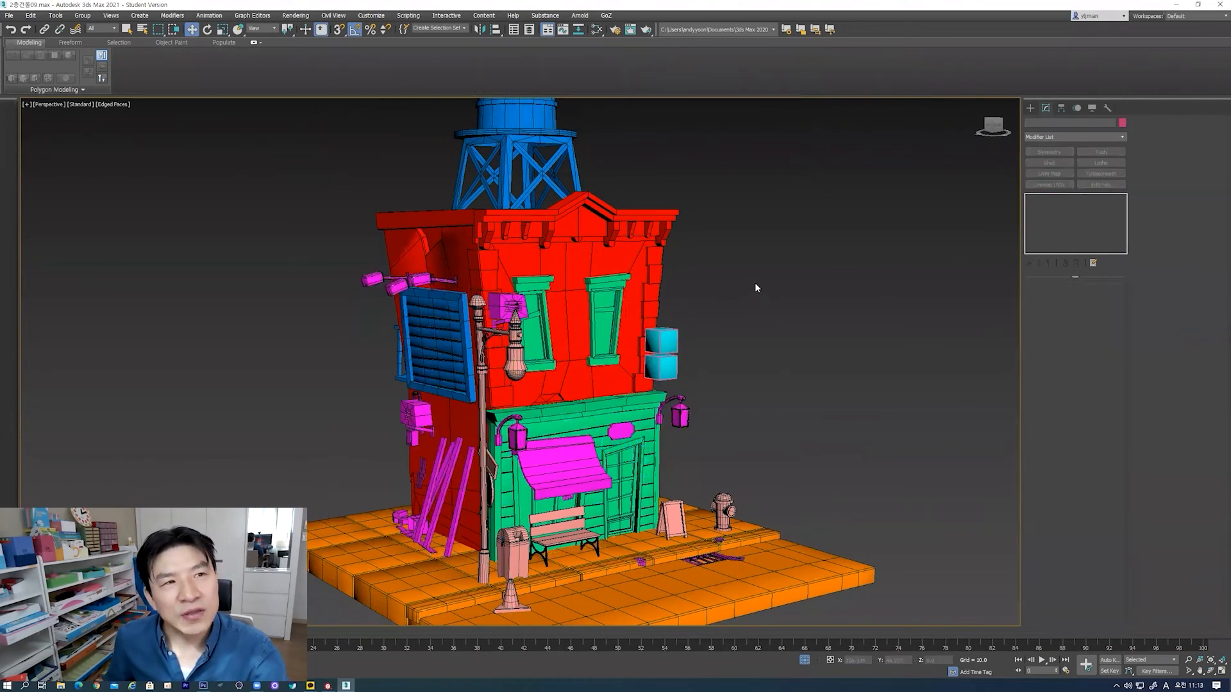
Step: Select the green windows and shopfront object and check its parts from the front and side of the building
middle_click_drag(701, 269, 695, 291, "alt")
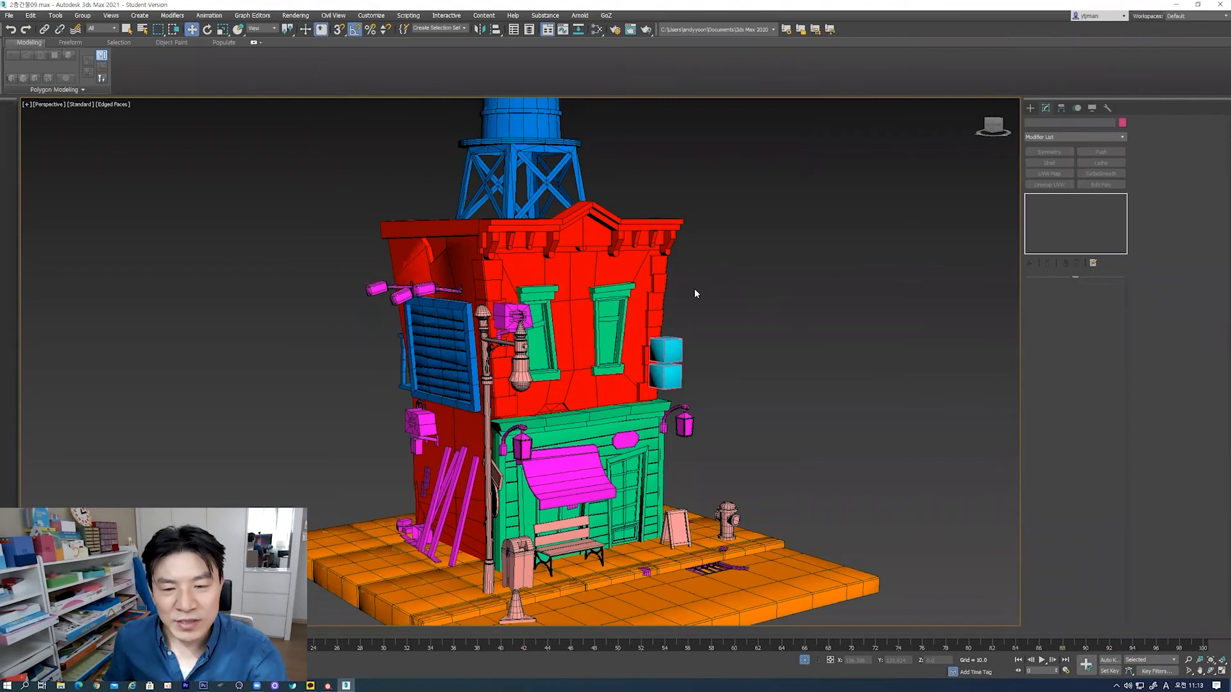
scroll(695, 293, "up", 3)
scroll(705, 284, "down", 3)
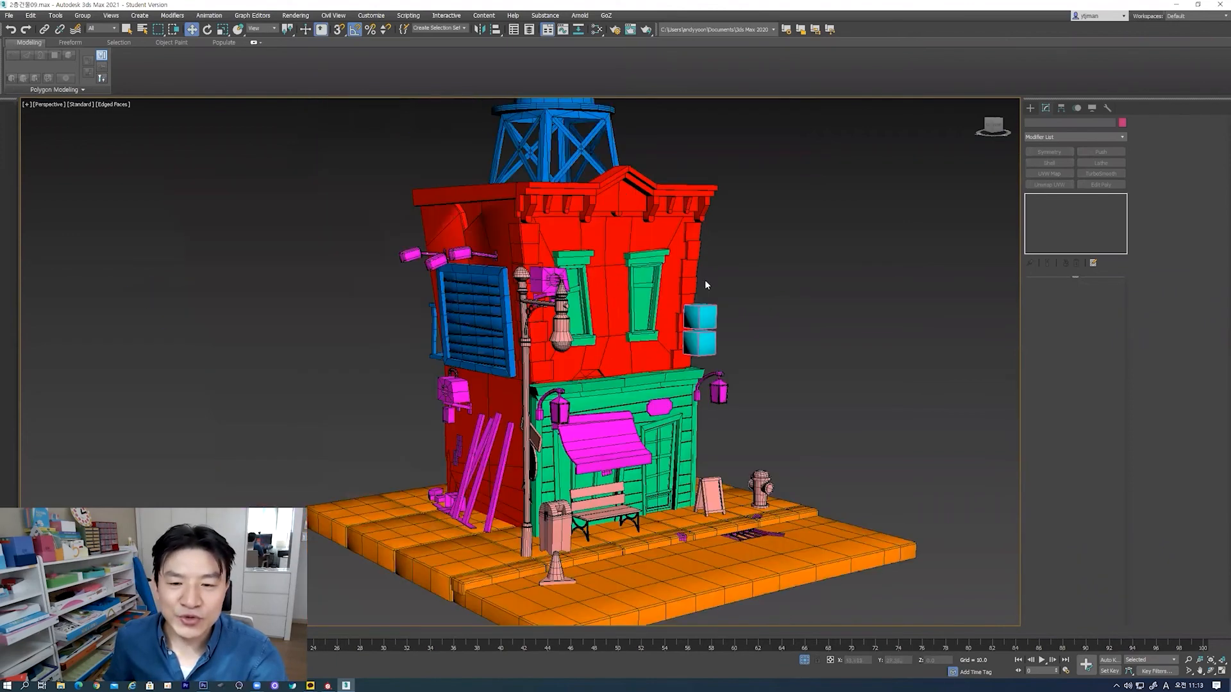
left_click(643, 271)
middle_click_drag(648, 248, 780, 272, "alt")
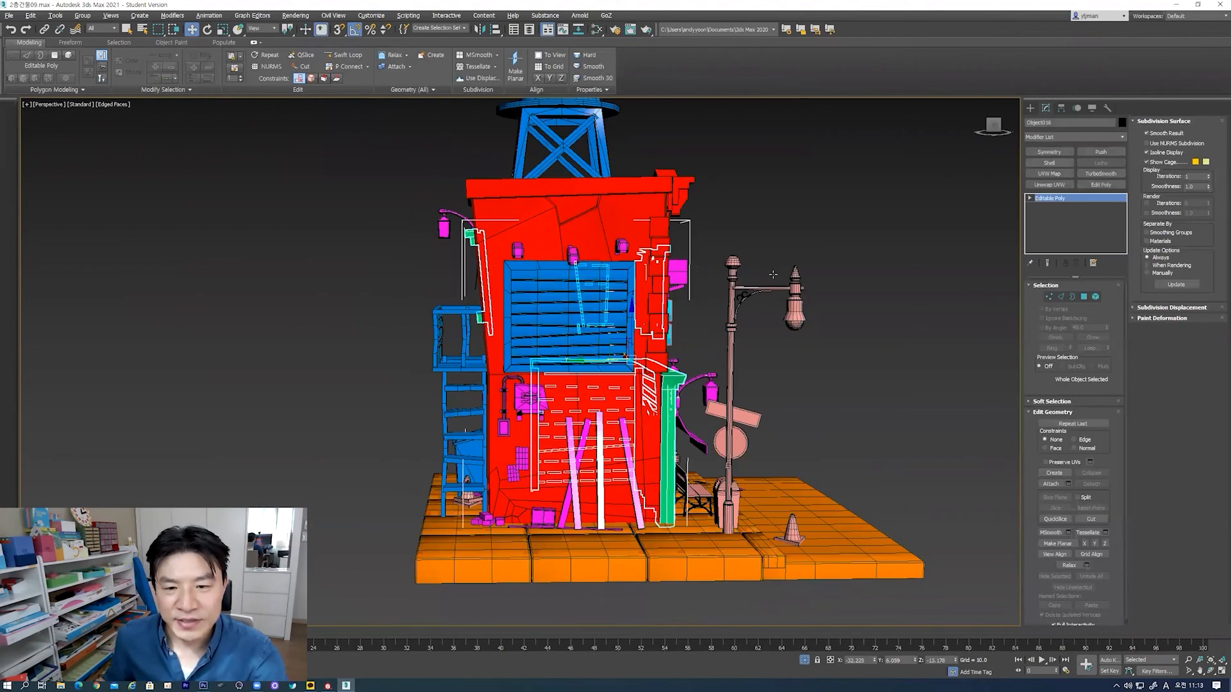
middle_click_drag(544, 272, 624, 291, "alt")
left_click(830, 248)
middle_click_drag(831, 248, 614, 276, "alt")
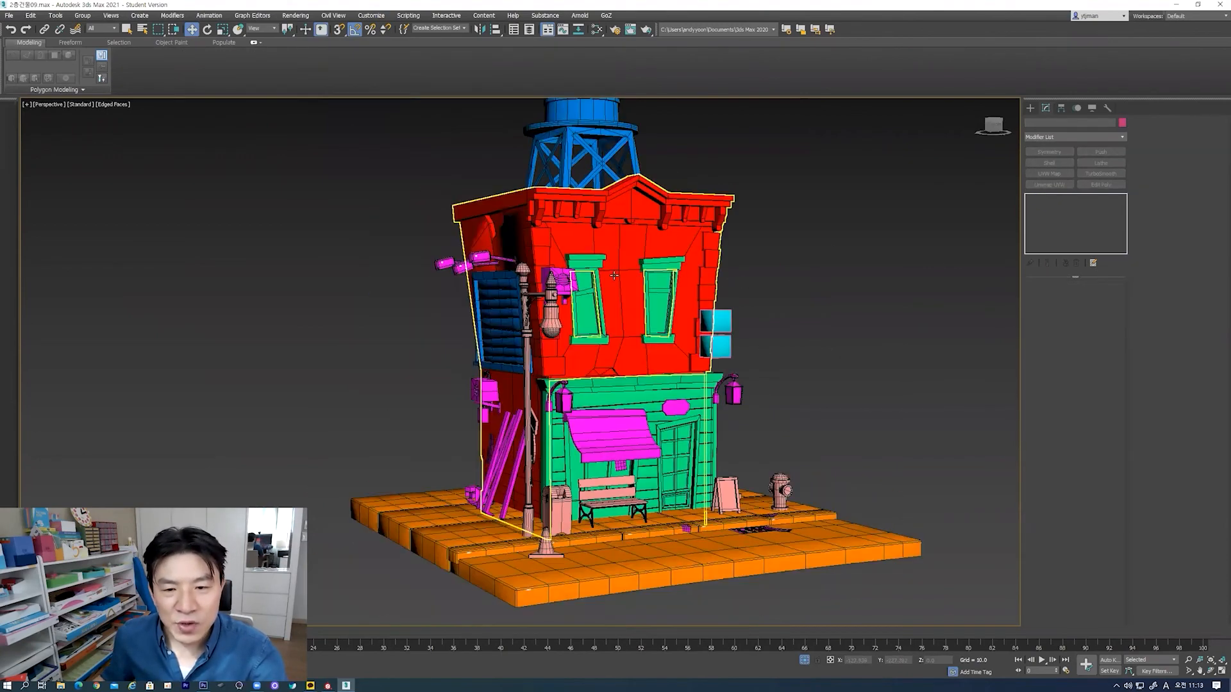
Step: Reselect the green windows and shopfront object and compare it with the red walls and blue water tower
left_click(670, 280)
mouse_move(590, 283)
middle_mouse_down("alt")
mouse_move(574, 247)
mouse_move(578, 300)
mouse_move(610, 282)
mouse_move(592, 263)
middle_mouse_up("alt")
scroll(593, 263, "up", 4)
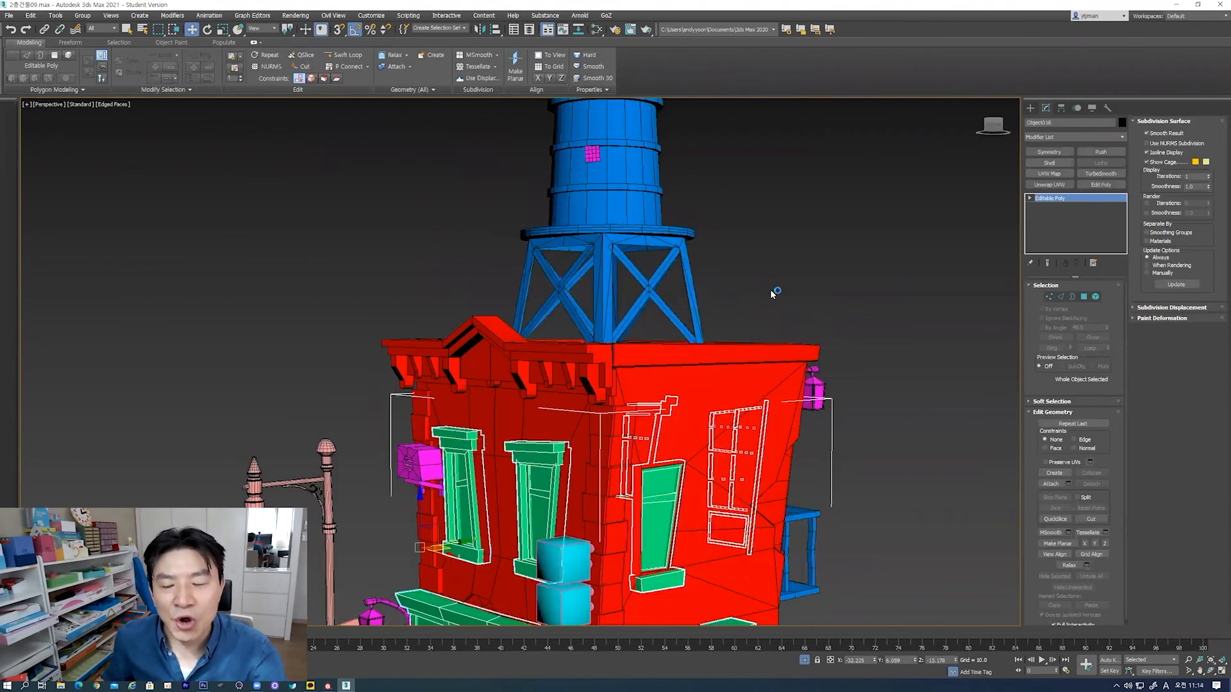
middle_click_drag(772, 288, 764, 261)
scroll(763, 261, "down", 4)
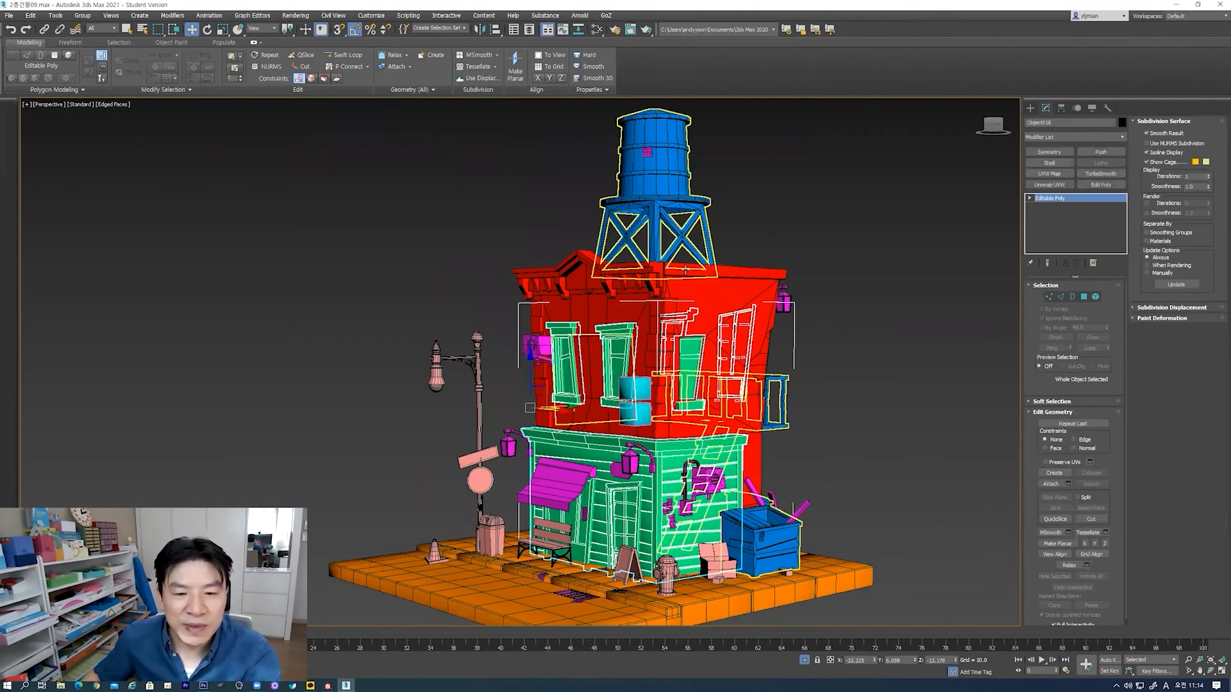
middle_click_drag(612, 388, 603, 347)
Step: Select the pink street props object and examine its street lamp, signs, trash can, bench, cone and hydrant
scroll(608, 395, "up", 5)
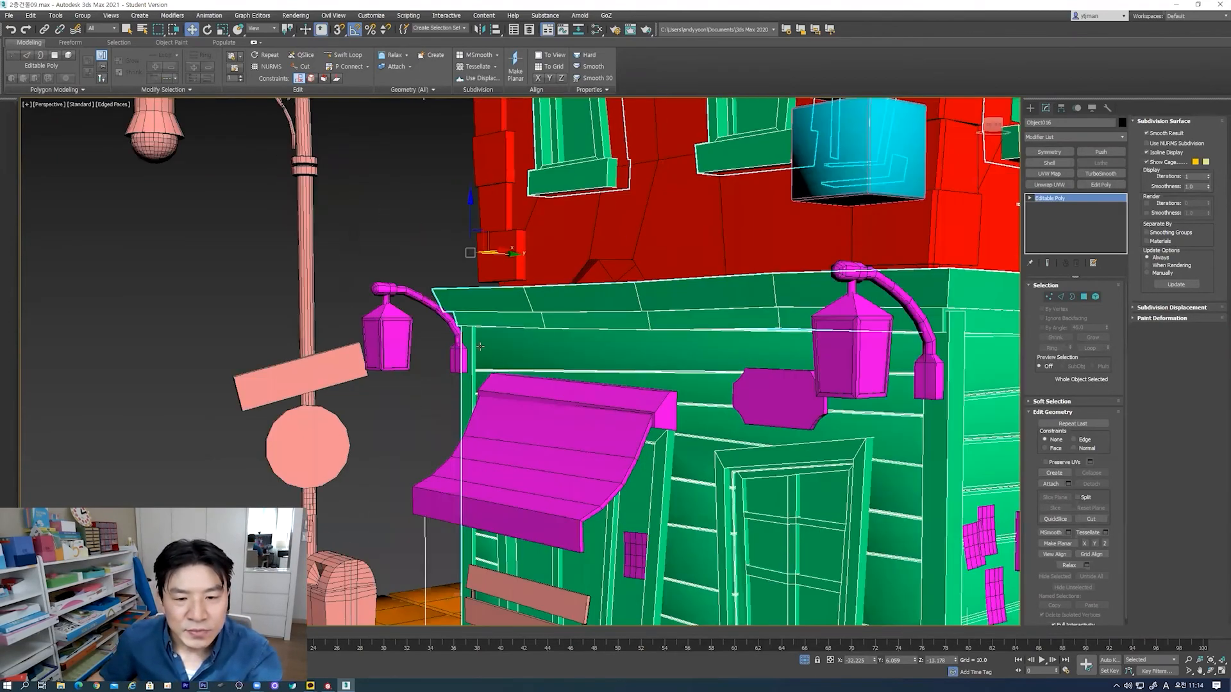
scroll(481, 347, "down", 5)
scroll(565, 386, "up", 4)
scroll(549, 379, "down", 6)
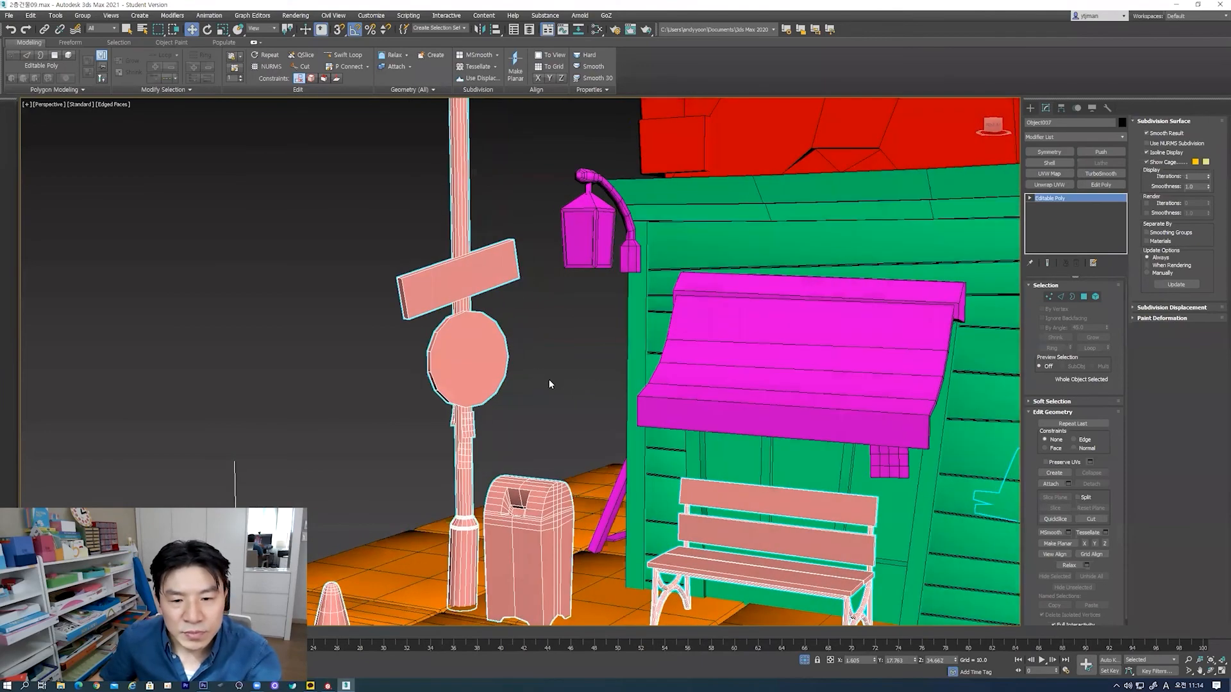
scroll(540, 391, "up", 1)
middle_click_drag(570, 392, 468, 375, "alt")
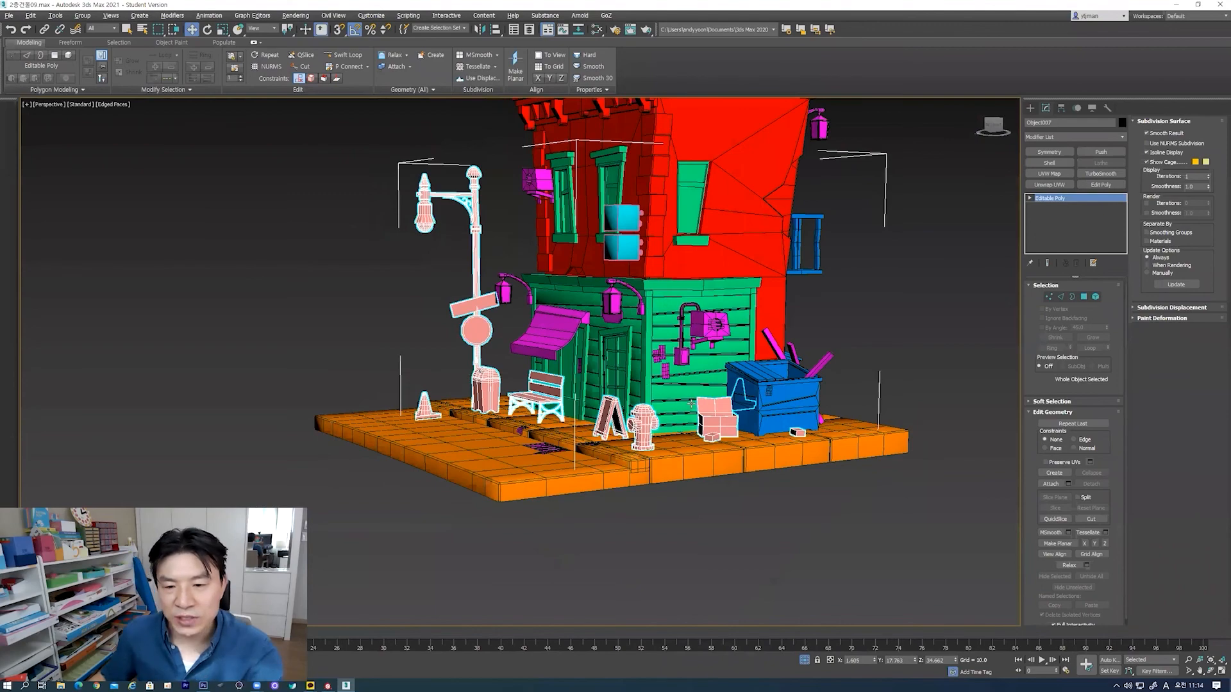
Step: Review the whole scene from the front corner, ending with the green windows and shopfront object selected
middle_click_drag(652, 404, 740, 476, "alt")
scroll(740, 476, "up", 4)
left_click(740, 476)
scroll(658, 319, "up", 2)
left_click(658, 319)
middle_click_drag(657, 319, 615, 321, "alt")
scroll(650, 332, "down", 3)
scroll(615, 320, "up", 2)
middle_click_drag(705, 295, 740, 264, "alt")
left_click(741, 267)
scroll(738, 349, "up", 2)
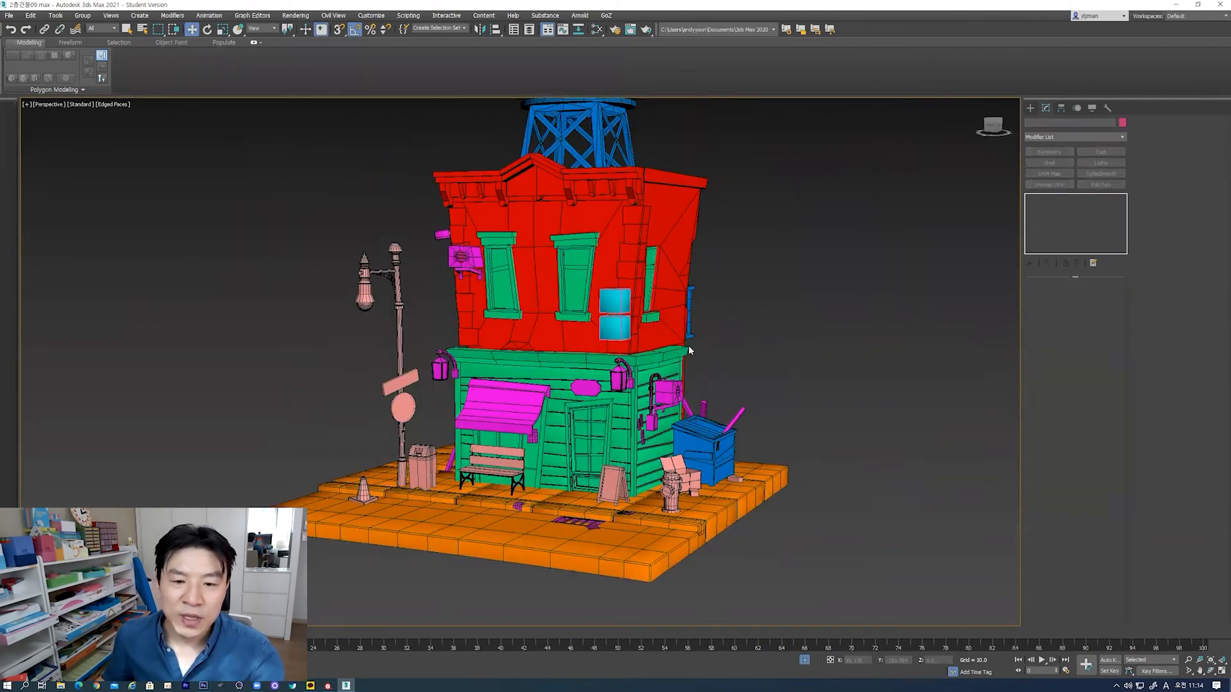
left_click(637, 217)
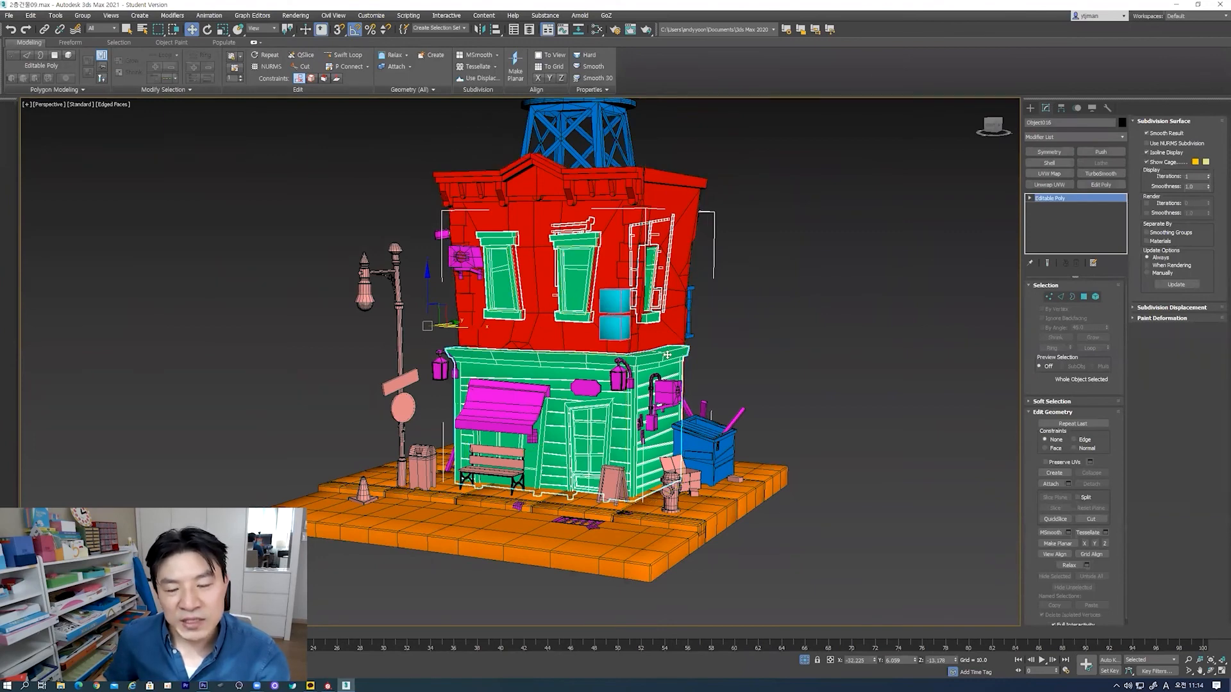
middle_click_drag(561, 387, 563, 400)
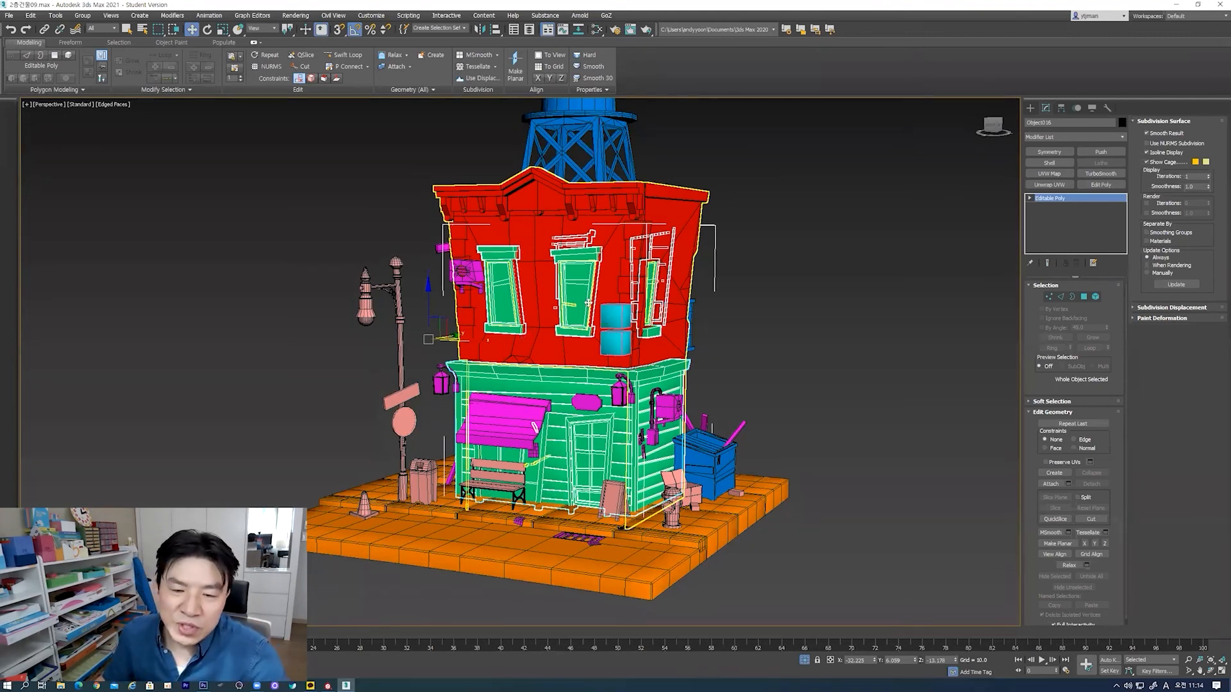
Step: Compare the green windows and shopfront object with the red walls object, ending with the red walls selected
left_click(783, 321)
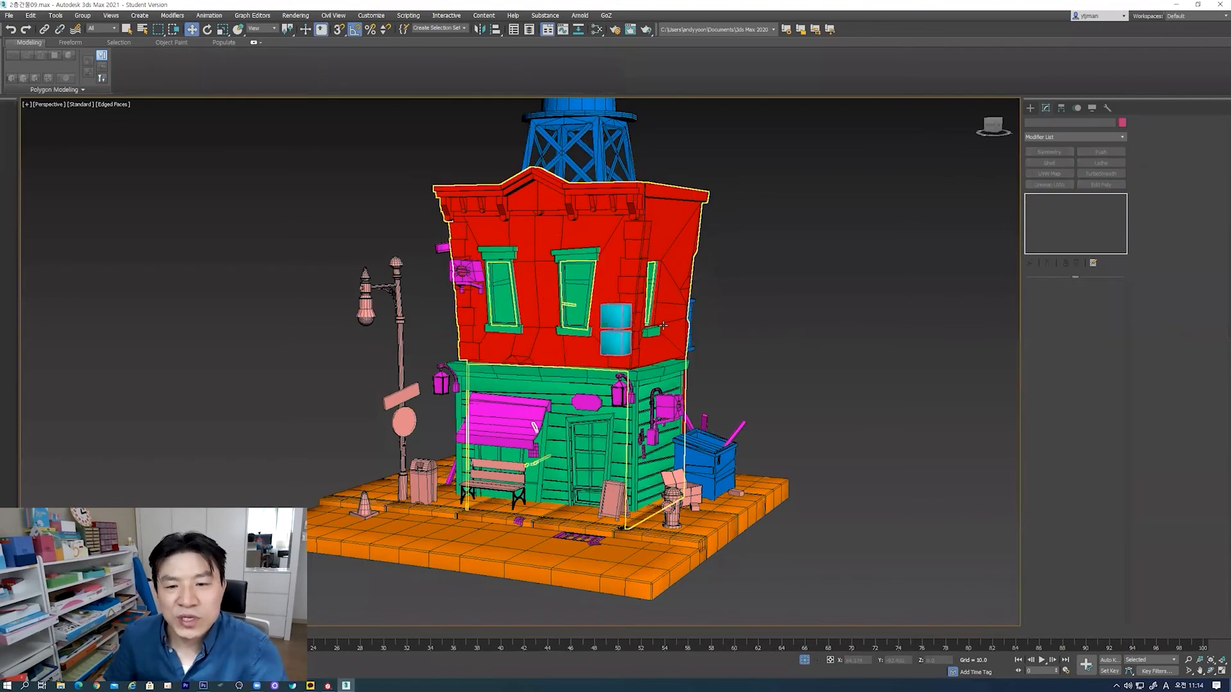
scroll(664, 326, "up", 3)
left_click(624, 161)
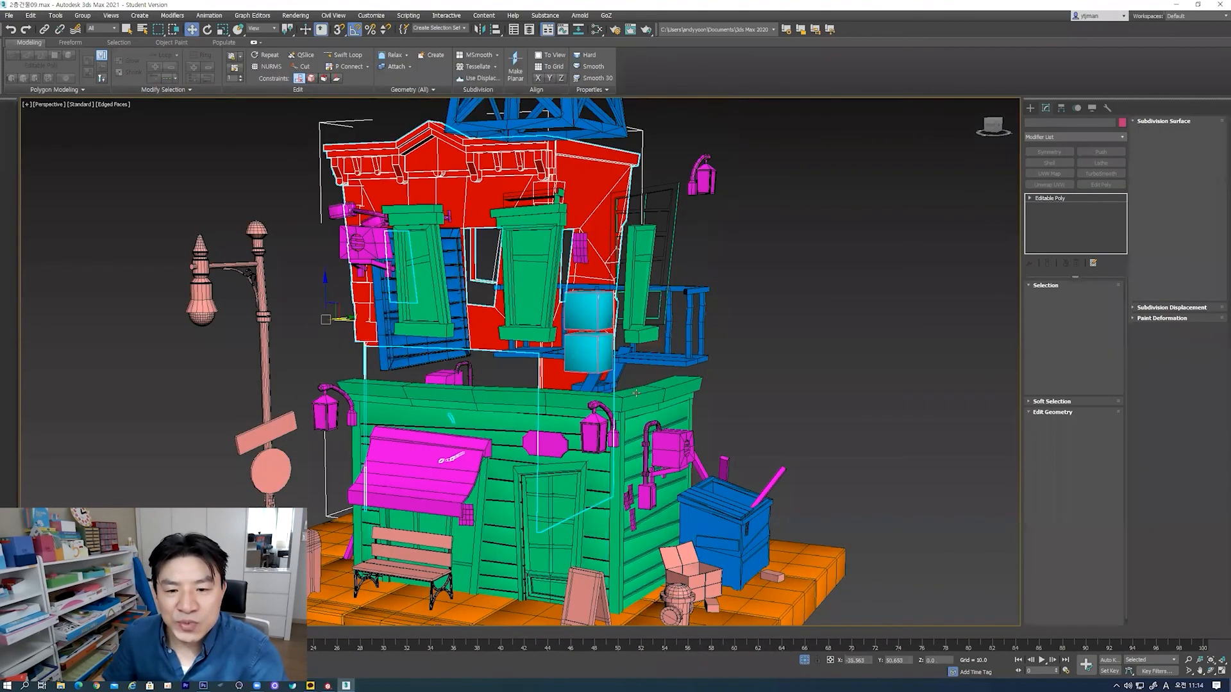
left_click(634, 404)
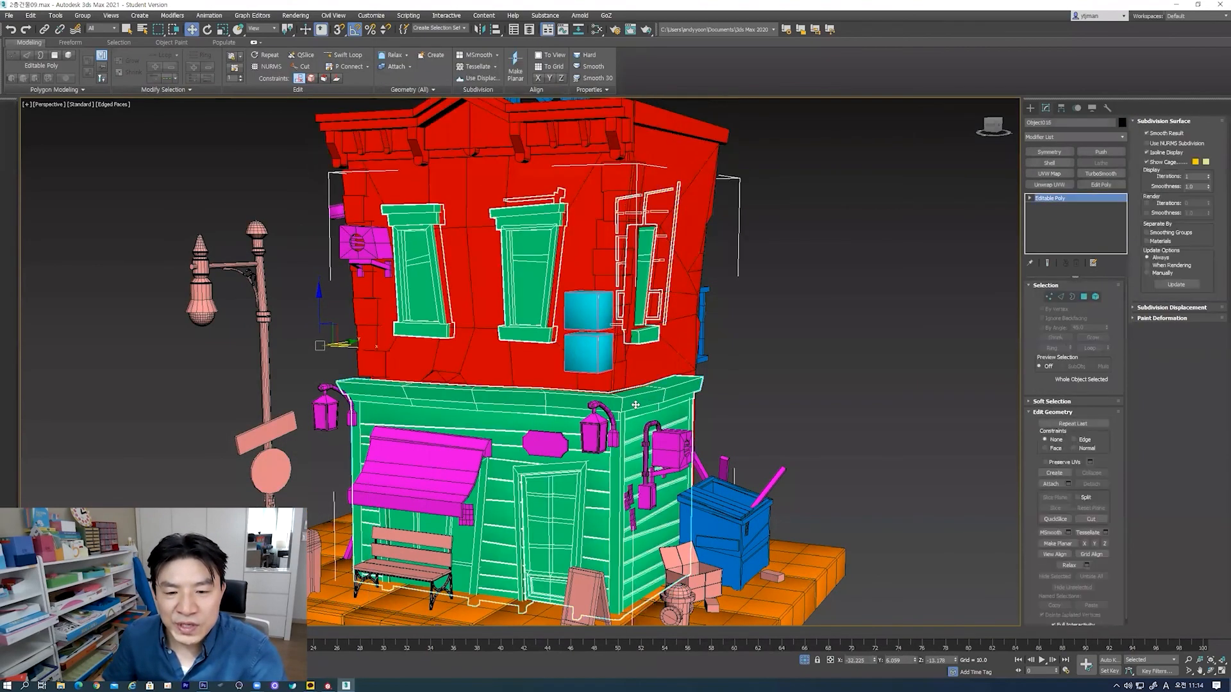
scroll(682, 405, "down", 5)
middle_click_drag(681, 405, 733, 360, "alt")
scroll(733, 364, "up", 4)
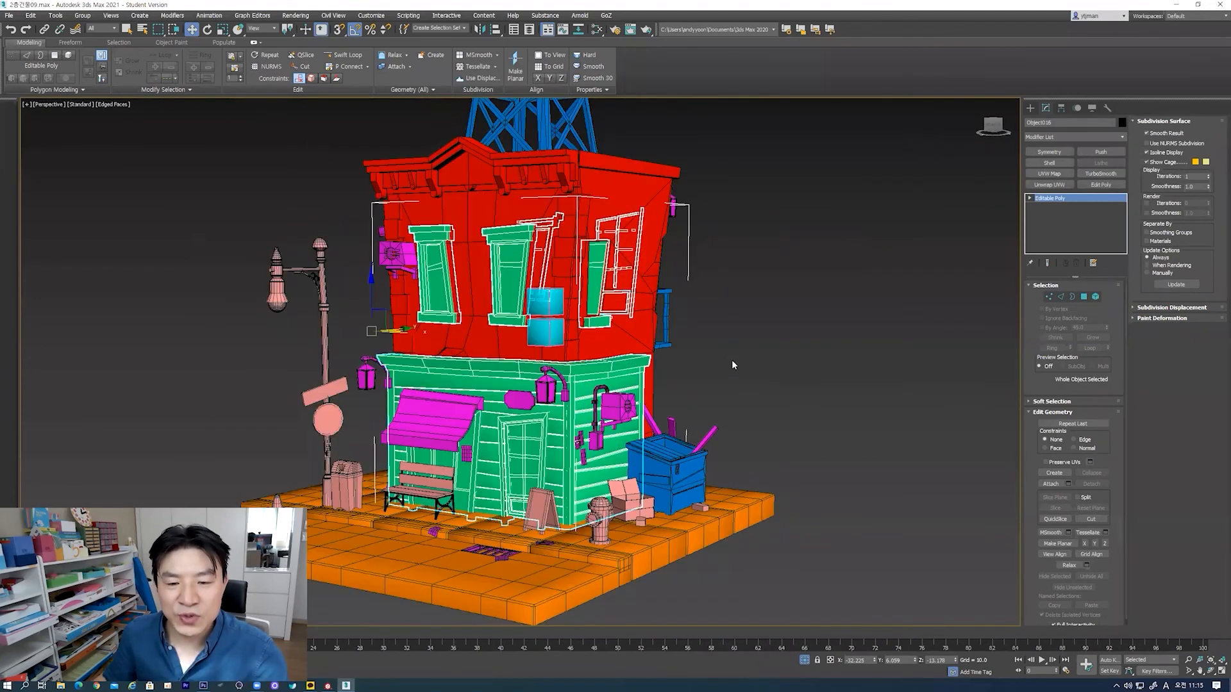
left_click(628, 344)
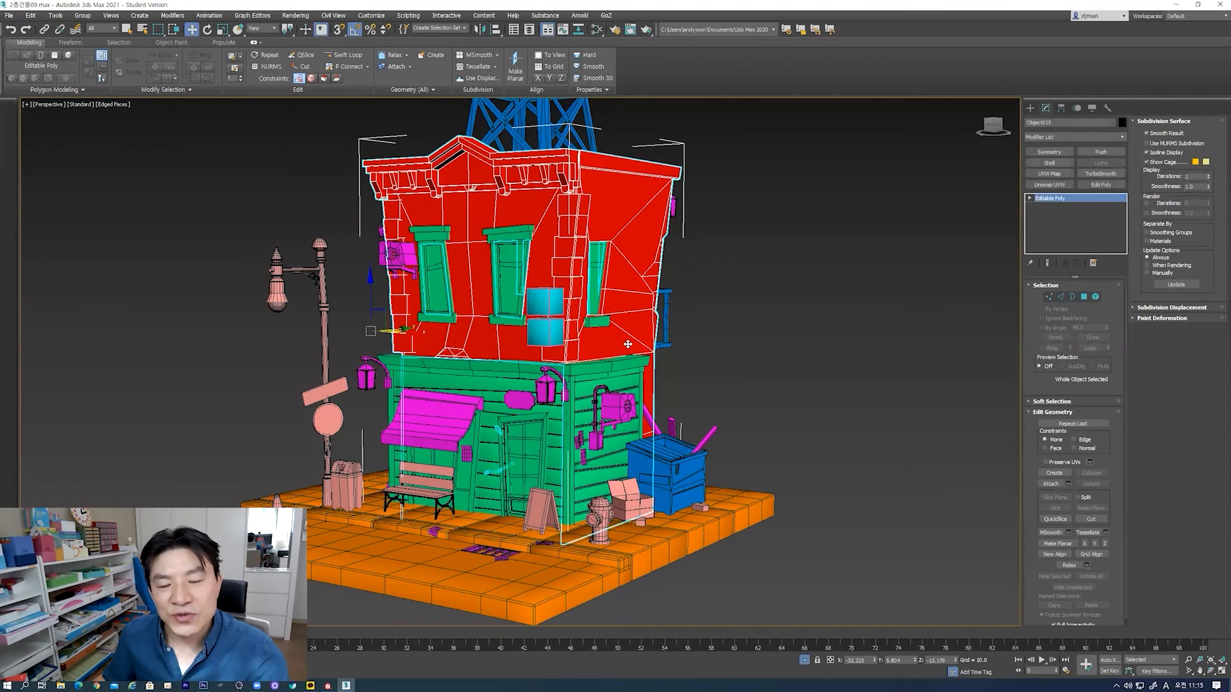
scroll(627, 344, "down", 3)
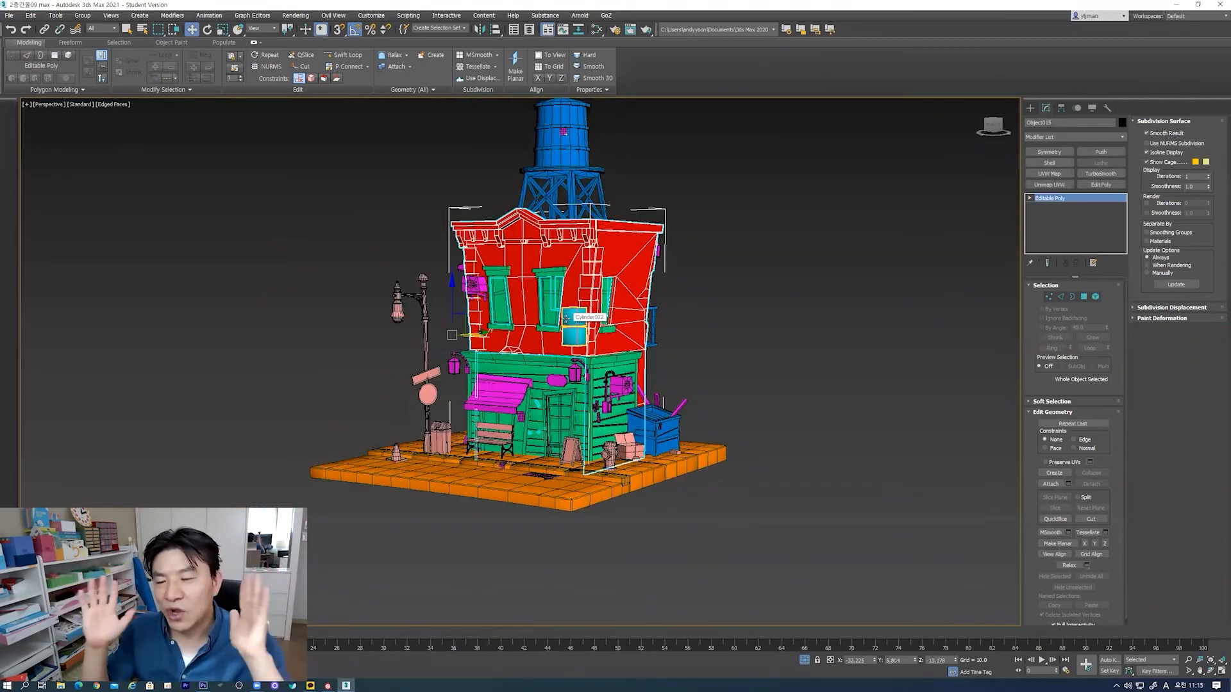
Step: Add an Unwrap UVW modifier to the red walls and open their layout in an enlarged UV editor with nothing selected
left_click(1035, 185)
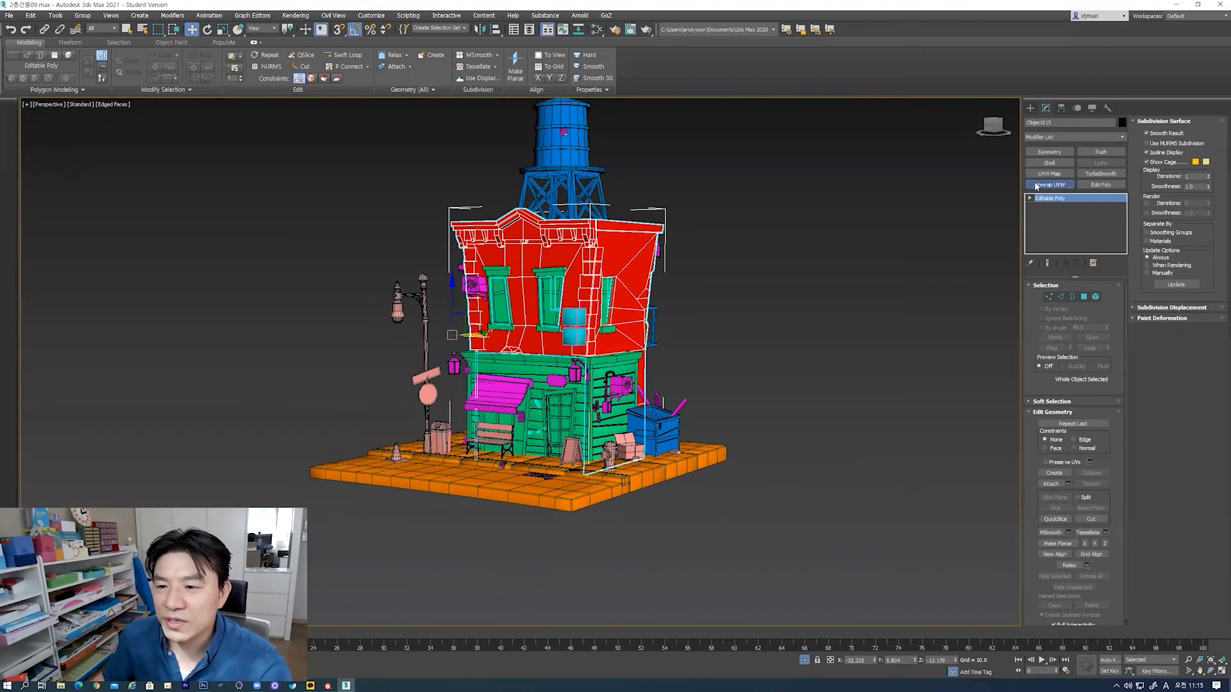
left_click(1074, 443)
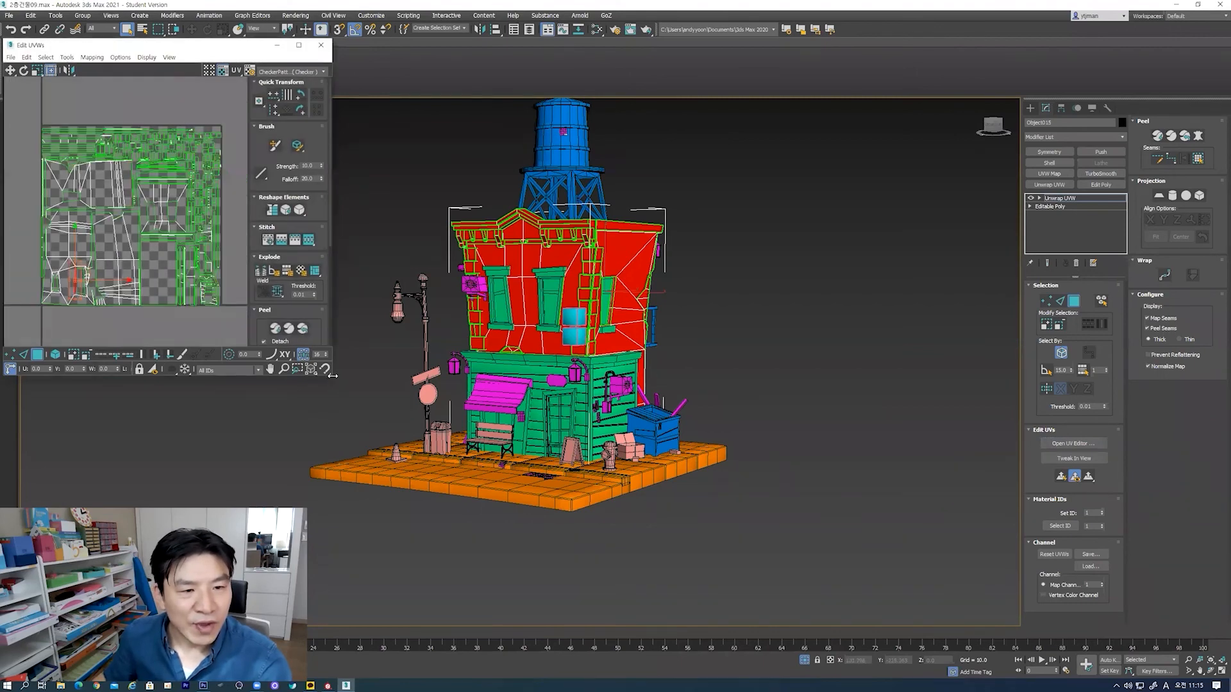
left_click_drag(333, 379, 367, 423)
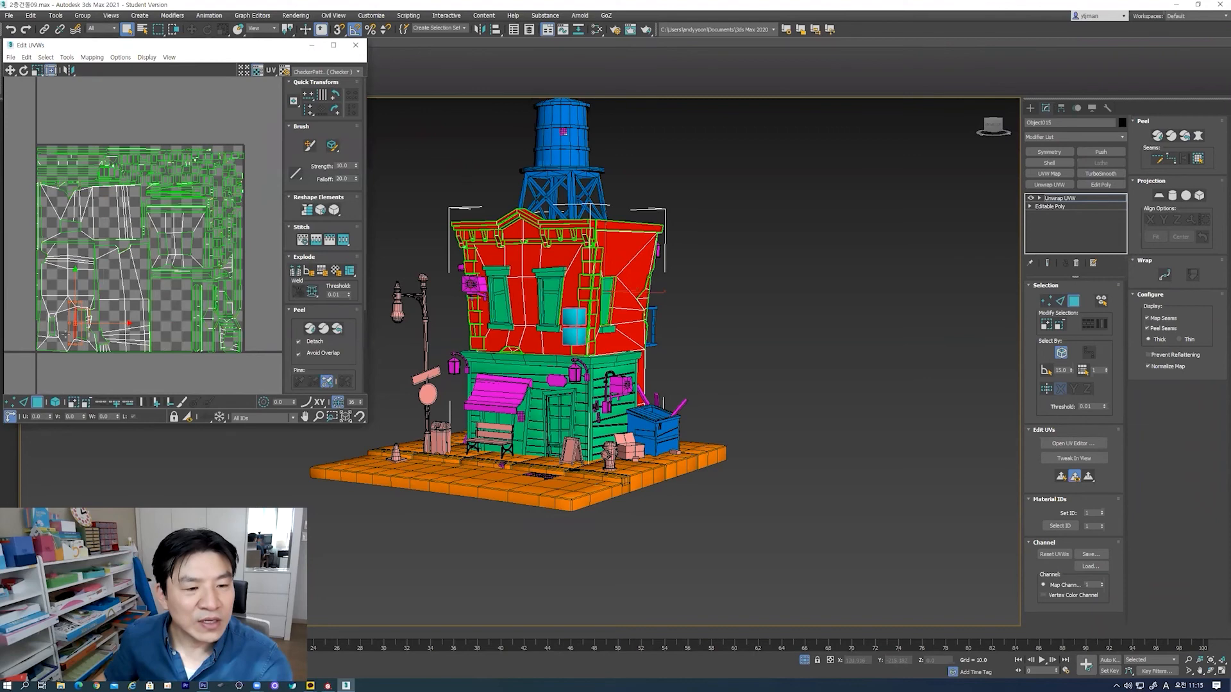
left_click(21, 251)
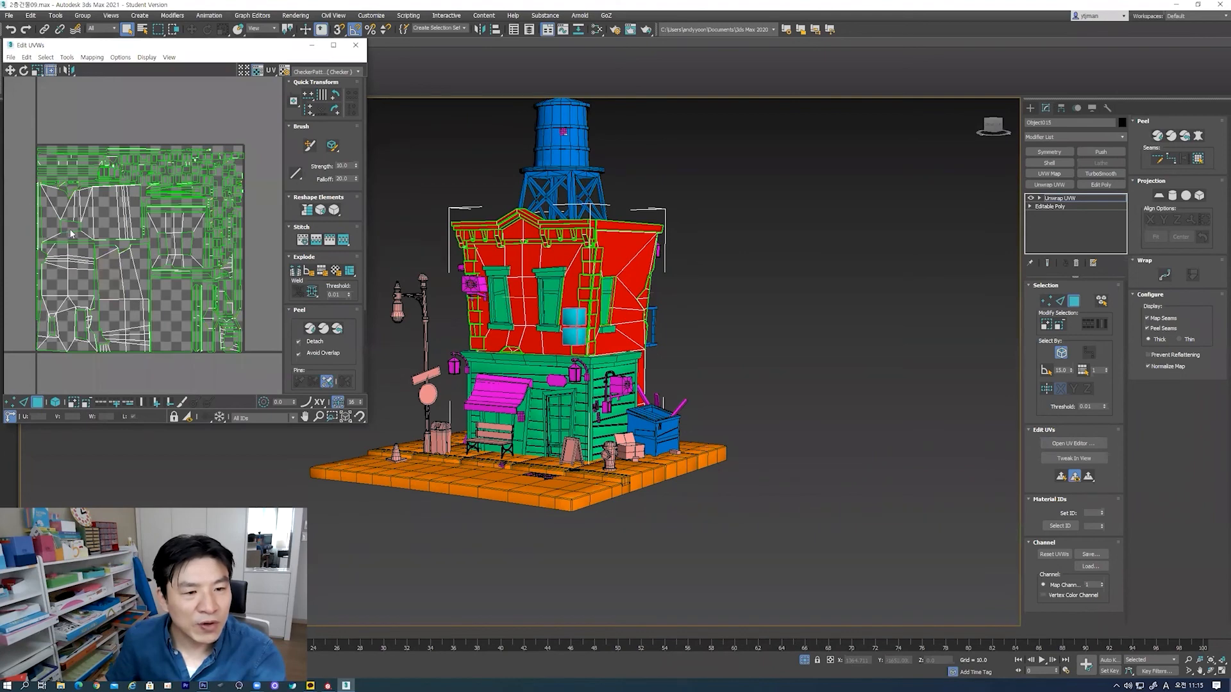
Step: Isolate the red walls, inspect their side and the open front of the ground floor, and unhide all objects
middle_click_drag(513, 366, 625, 306, "alt")
scroll(527, 380, "up", 3)
scroll(625, 306, "up", 3)
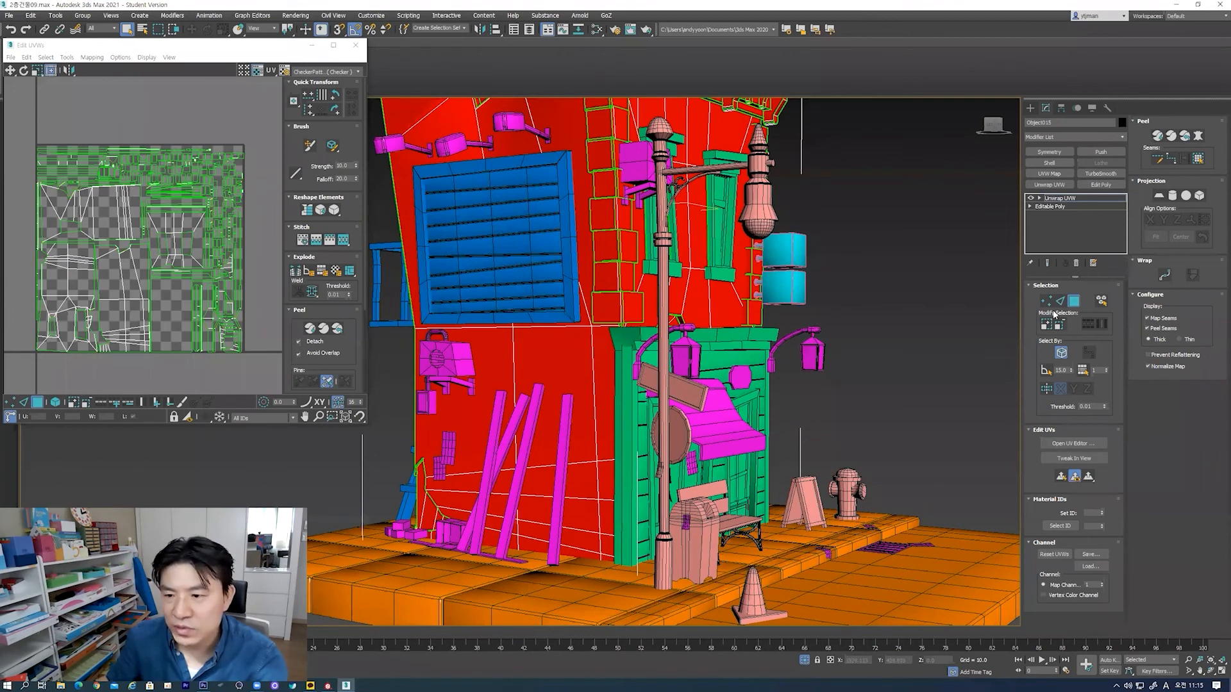
key("alt+q")
middle_click_drag(720, 411, 695, 267, "alt")
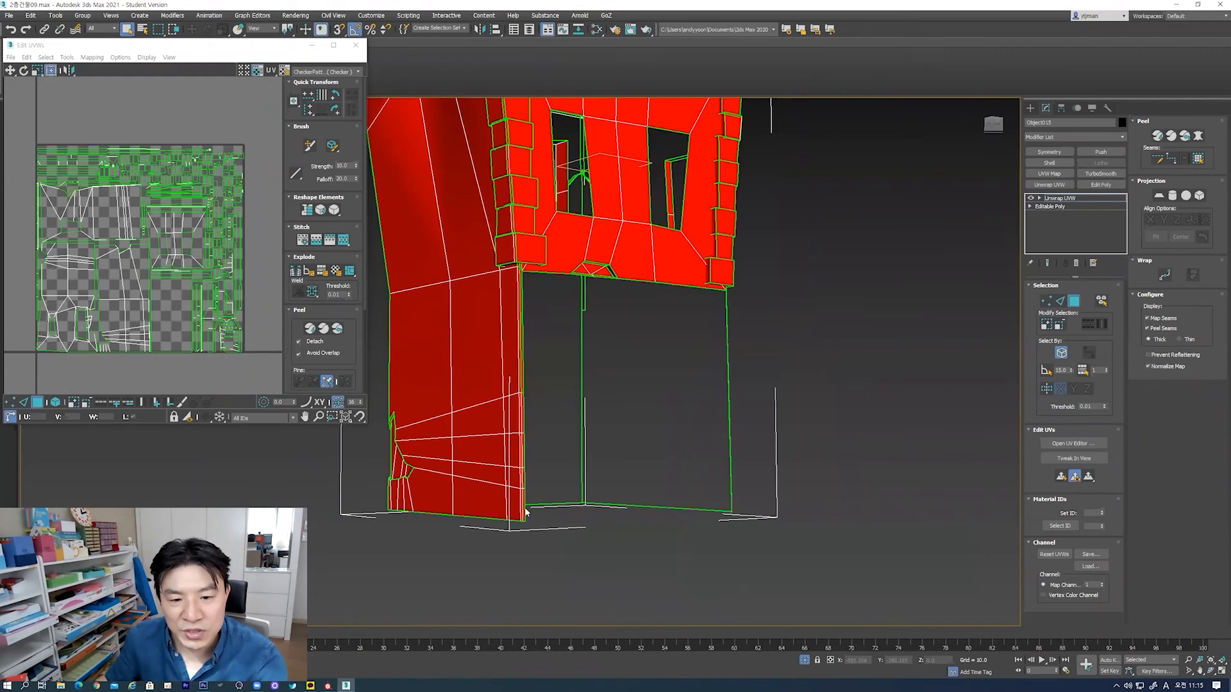
middle_click_drag(526, 511, 497, 305, "alt")
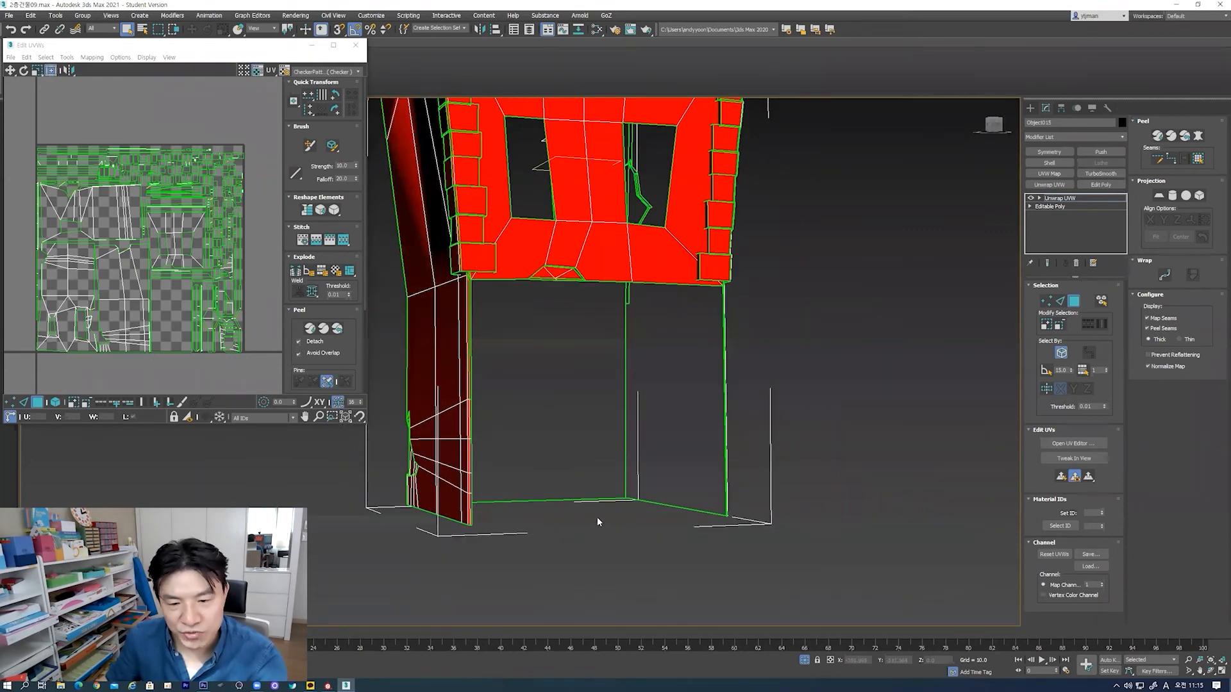
right_click(844, 349)
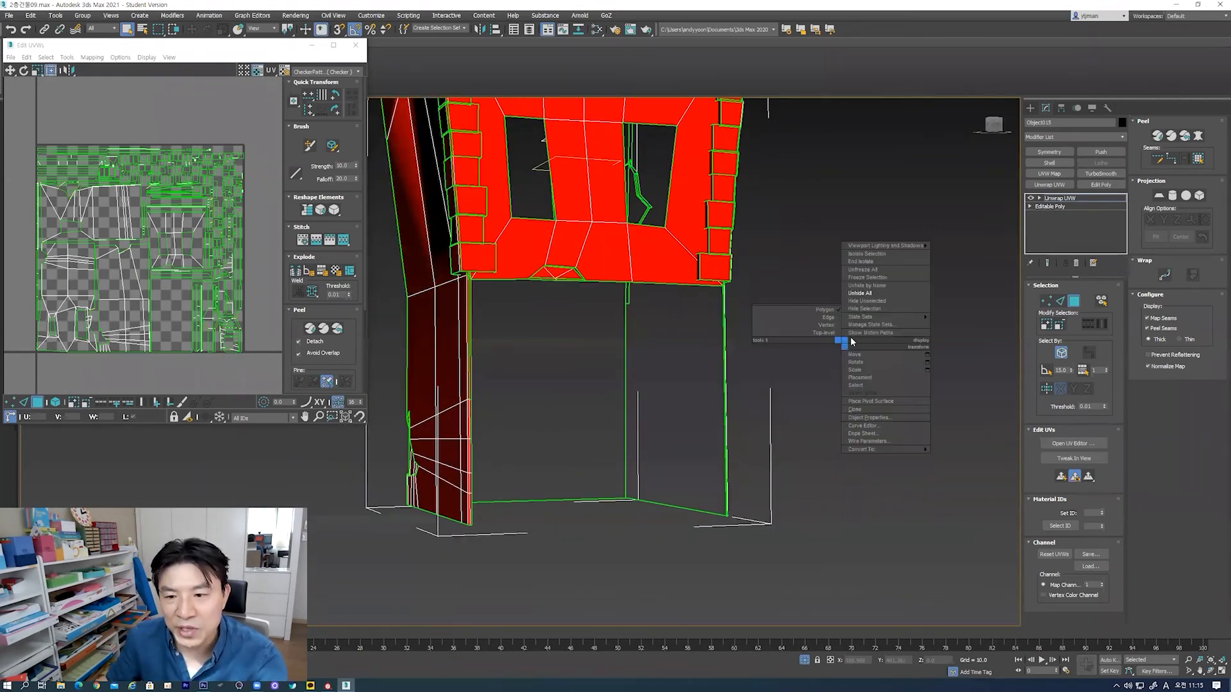
left_click(872, 298)
Step: Examine the shopfront and side of the full building beside the UV layout, and deselect the red walls
middle_click_drag(698, 356, 681, 321, "alt")
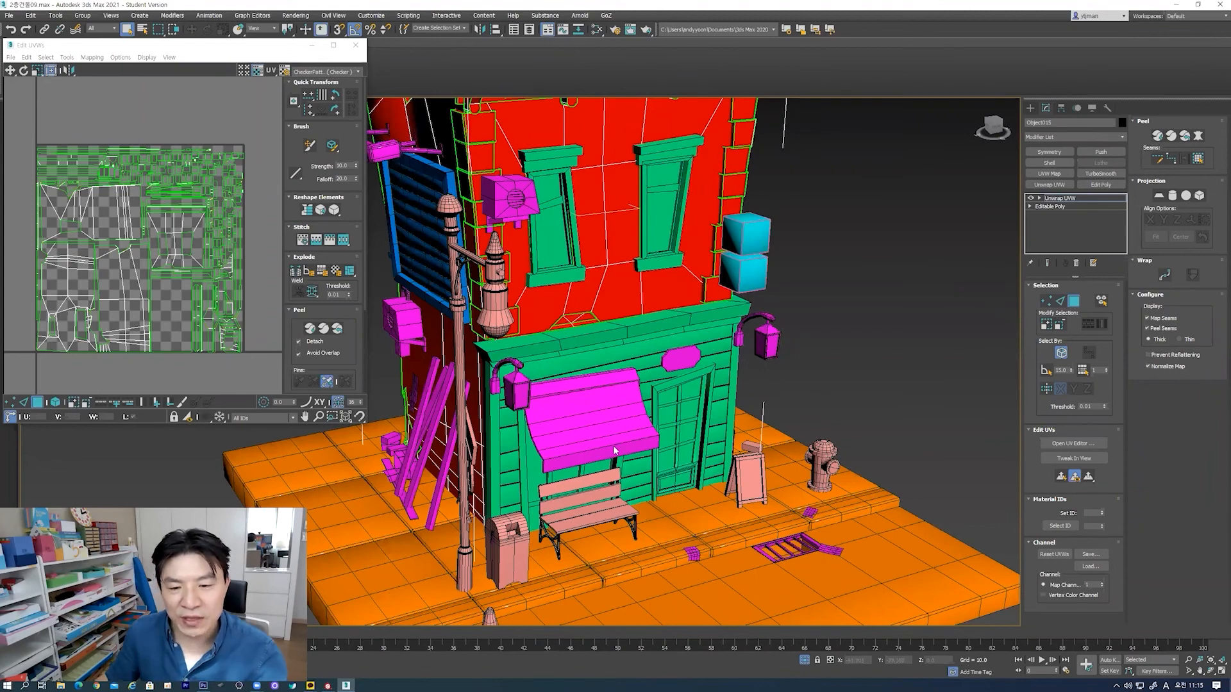
middle_click_drag(618, 430, 554, 425, "alt")
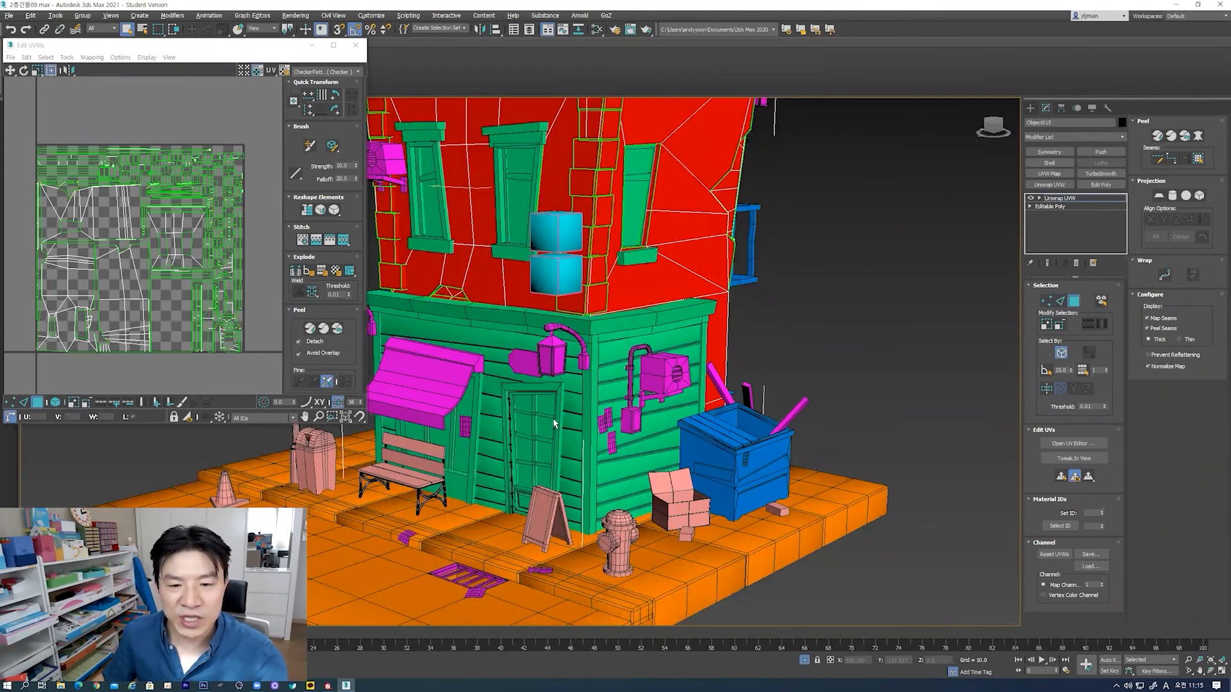
middle_click_drag(509, 326, 557, 406, "alt")
middle_click_drag(379, 330, 452, 356, "alt")
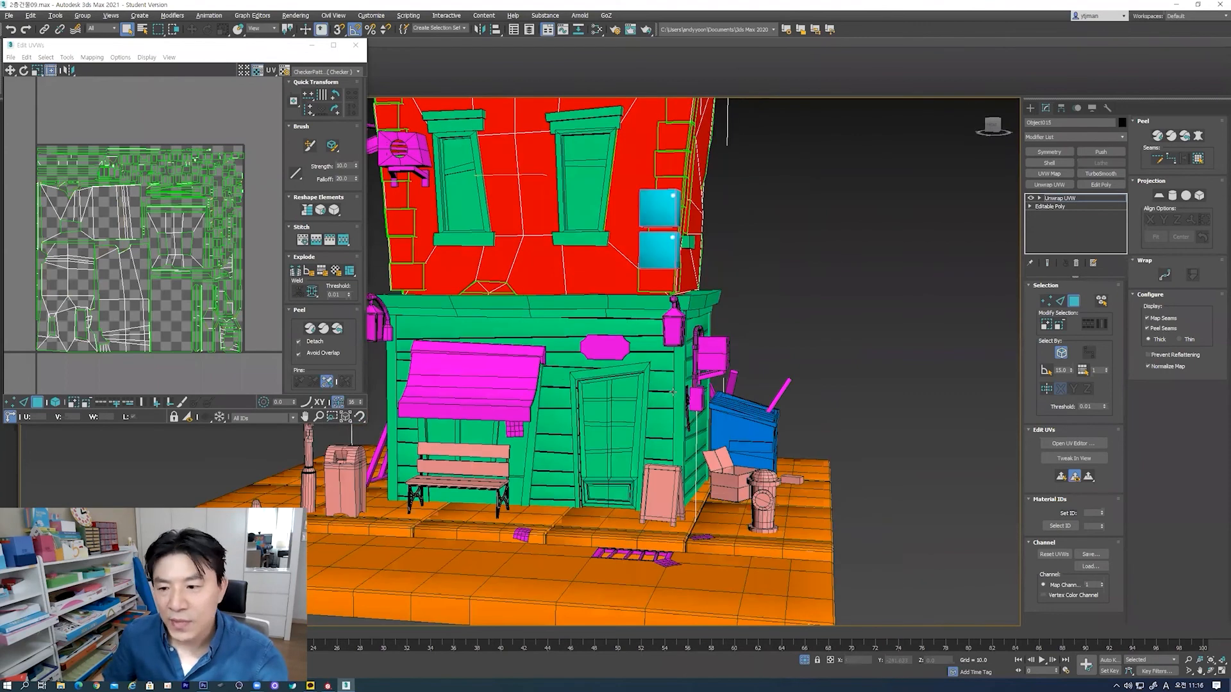
left_click(873, 318)
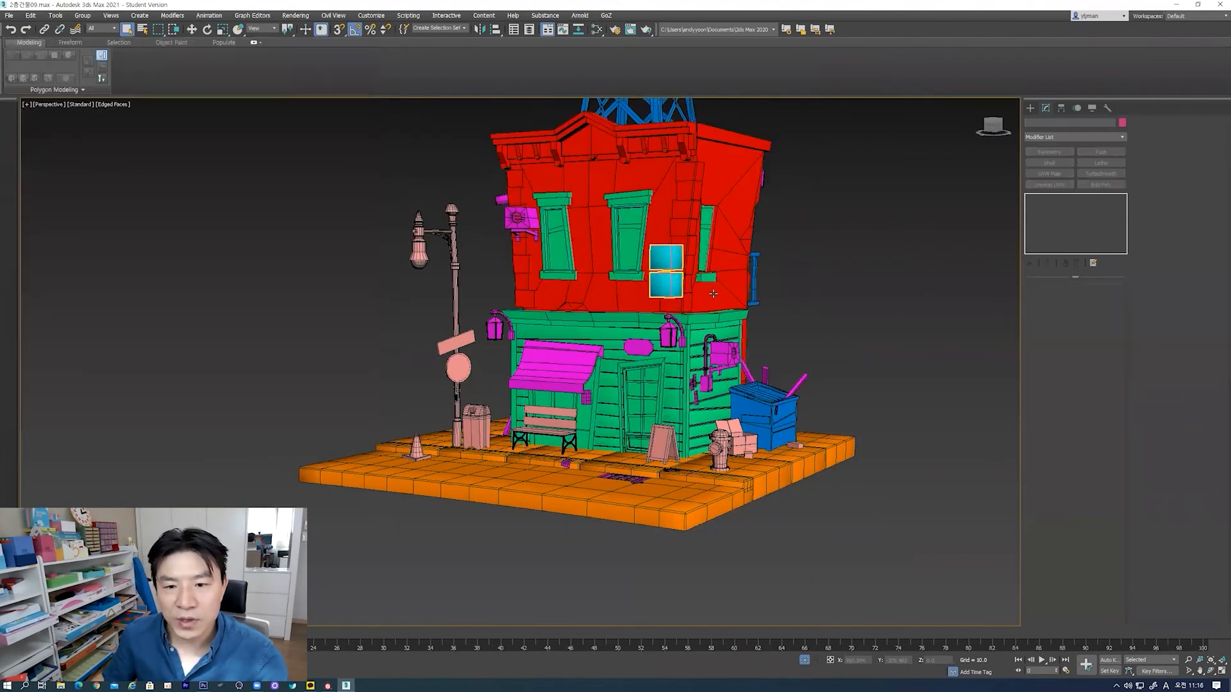
Step: Reselect the red walls, reopen their layout in the UV editor and switch it to element selection
left_click(728, 263)
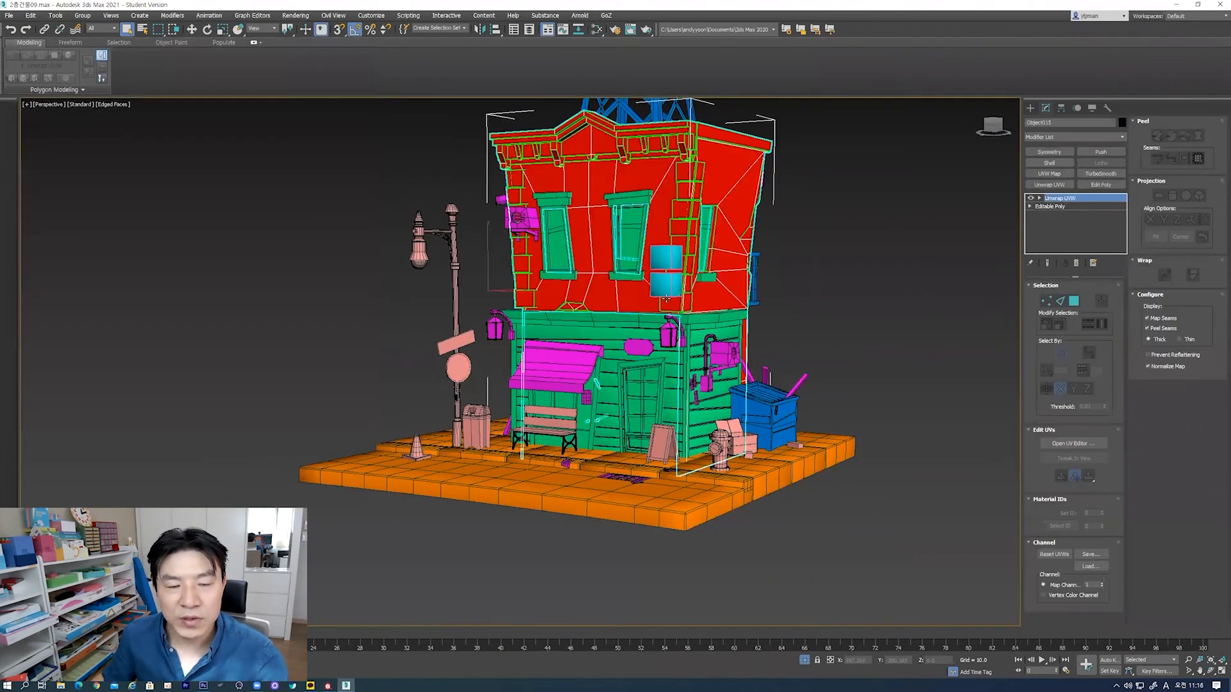
left_click(1074, 443)
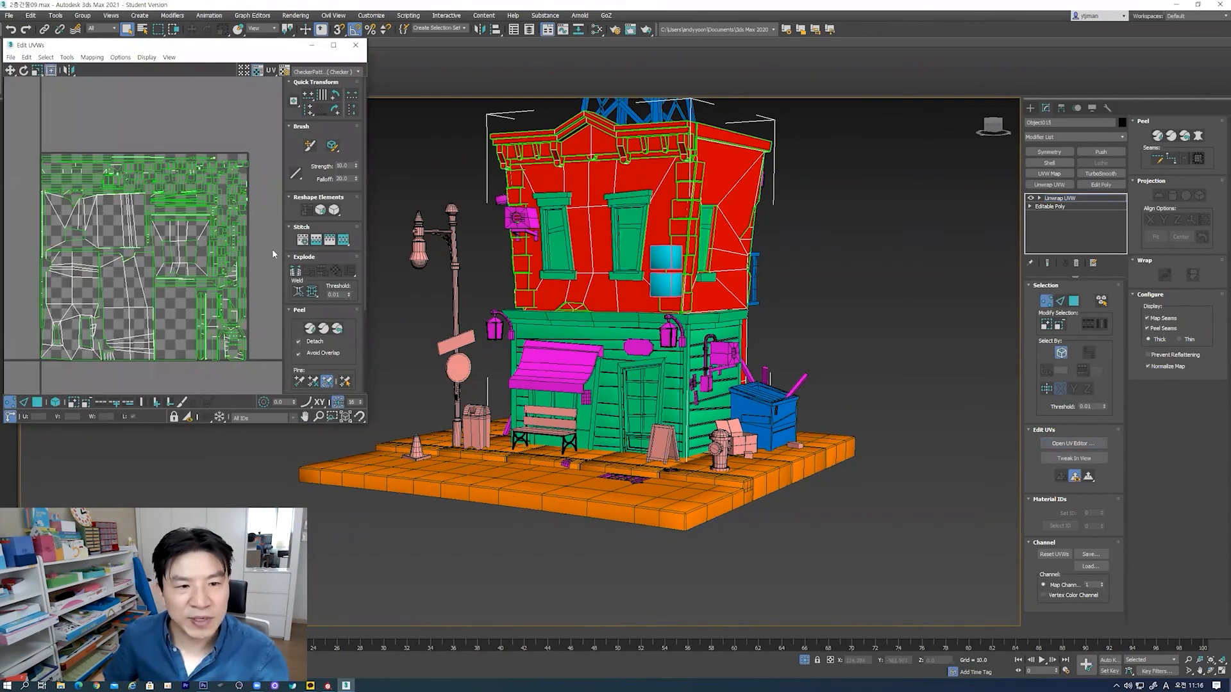
key("ctrl+a")
middle_click_drag(175, 339, 180, 308)
left_click(212, 377)
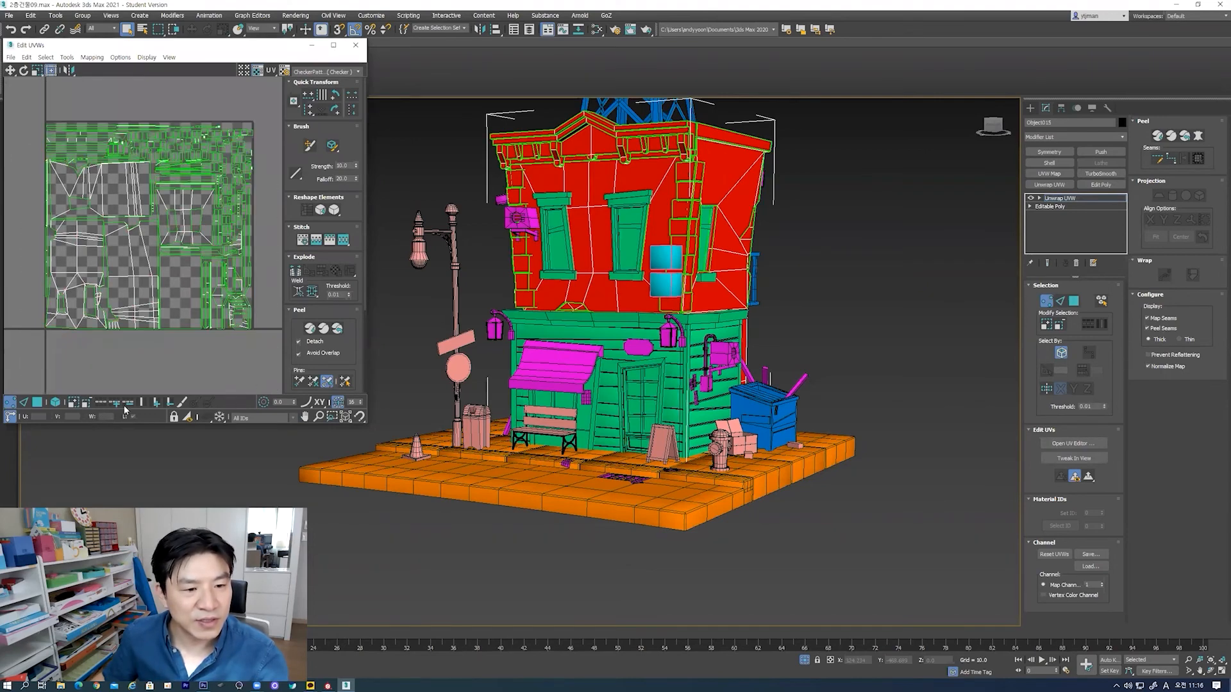
left_click(54, 403)
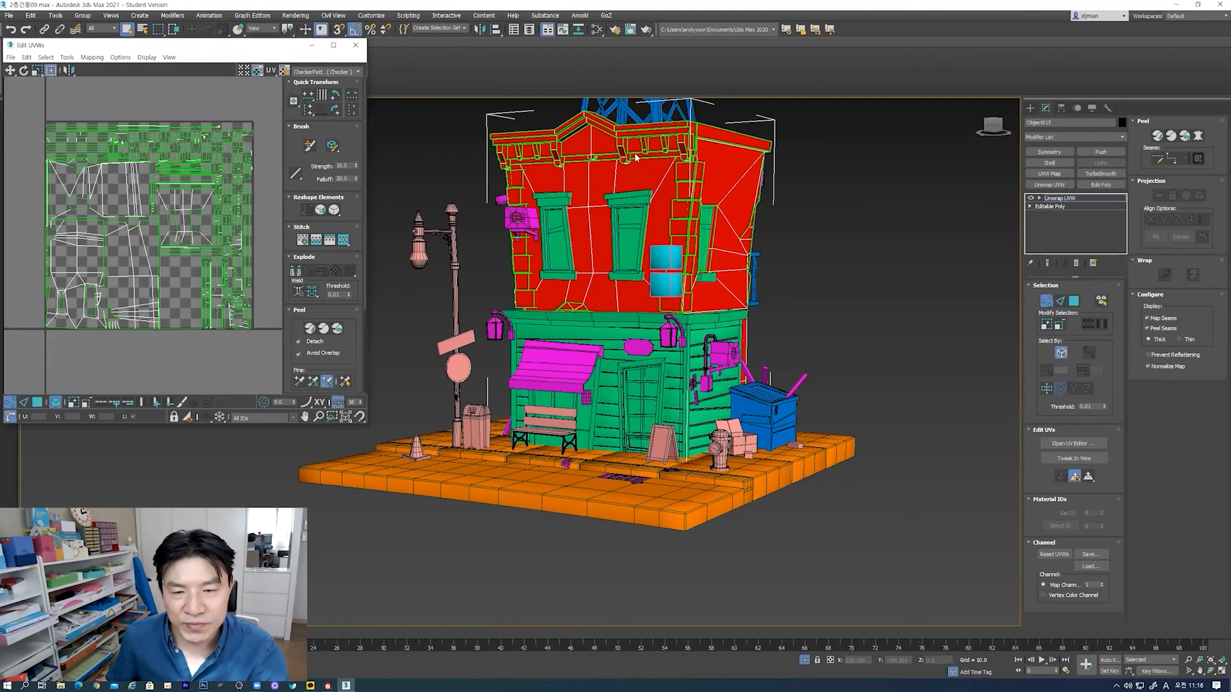
Step: Review the building's front from roof to base with the red walls' UV layout open alongside
middle_click_drag(666, 308, 670, 324)
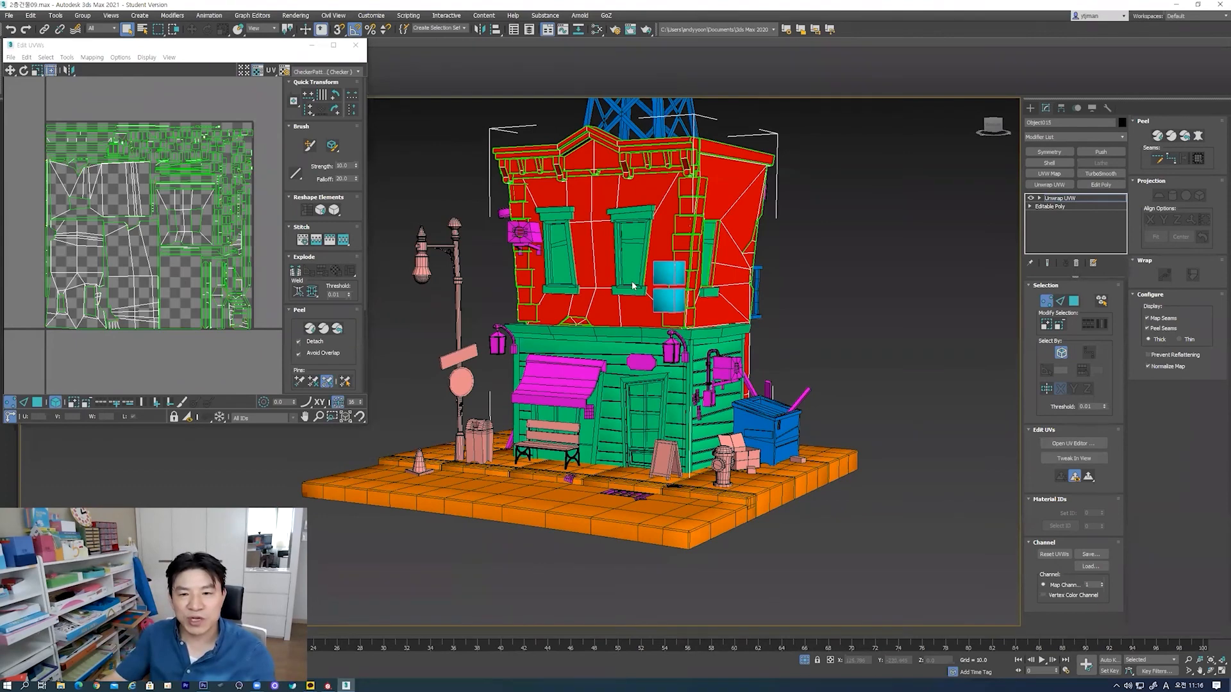
middle_click_drag(632, 281, 622, 304)
middle_click_drag(502, 172, 513, 169, "alt")
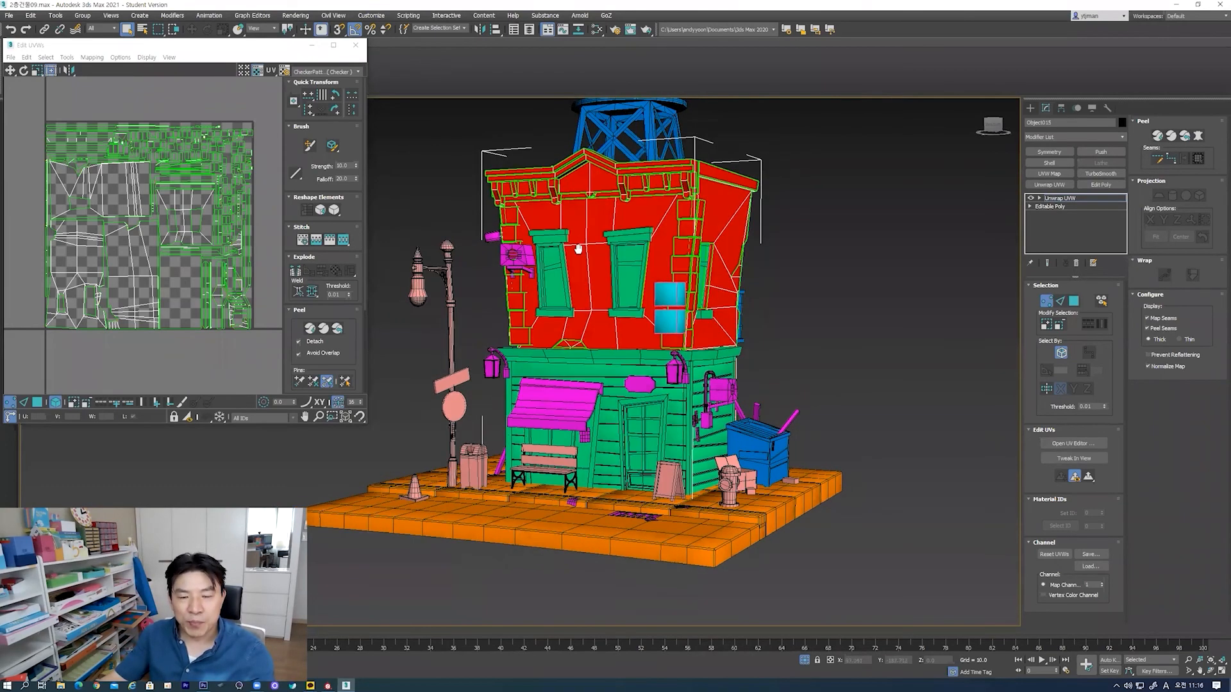
middle_click_drag(579, 241, 575, 271)
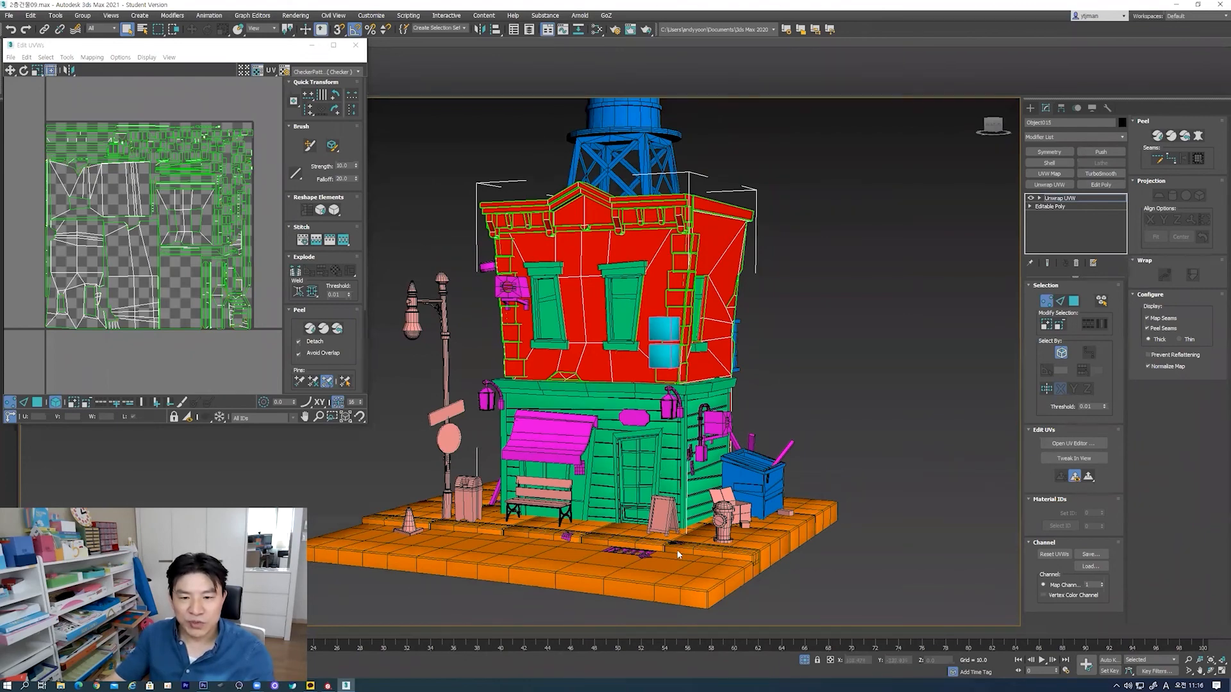
middle_click_drag(585, 398, 582, 402)
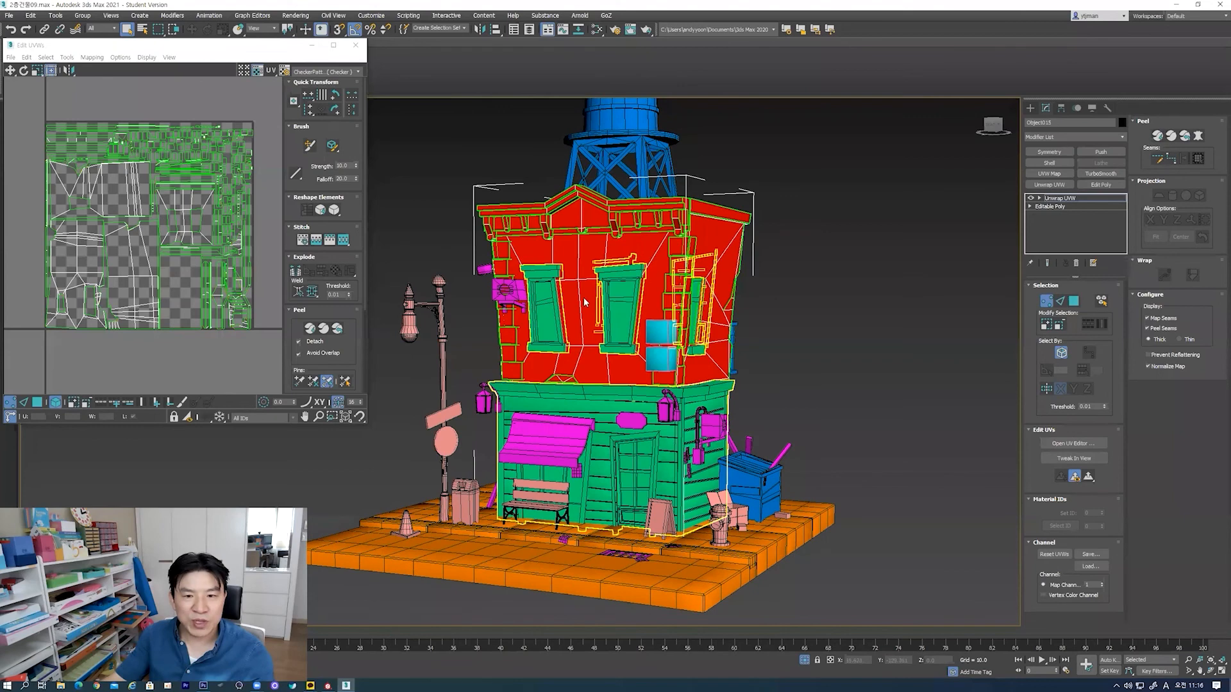
middle_click_drag(574, 406, 578, 375)
Step: Switch the selection from the red walls to the green windows and shopfront object and view the whole scene from higher up
left_click(876, 328)
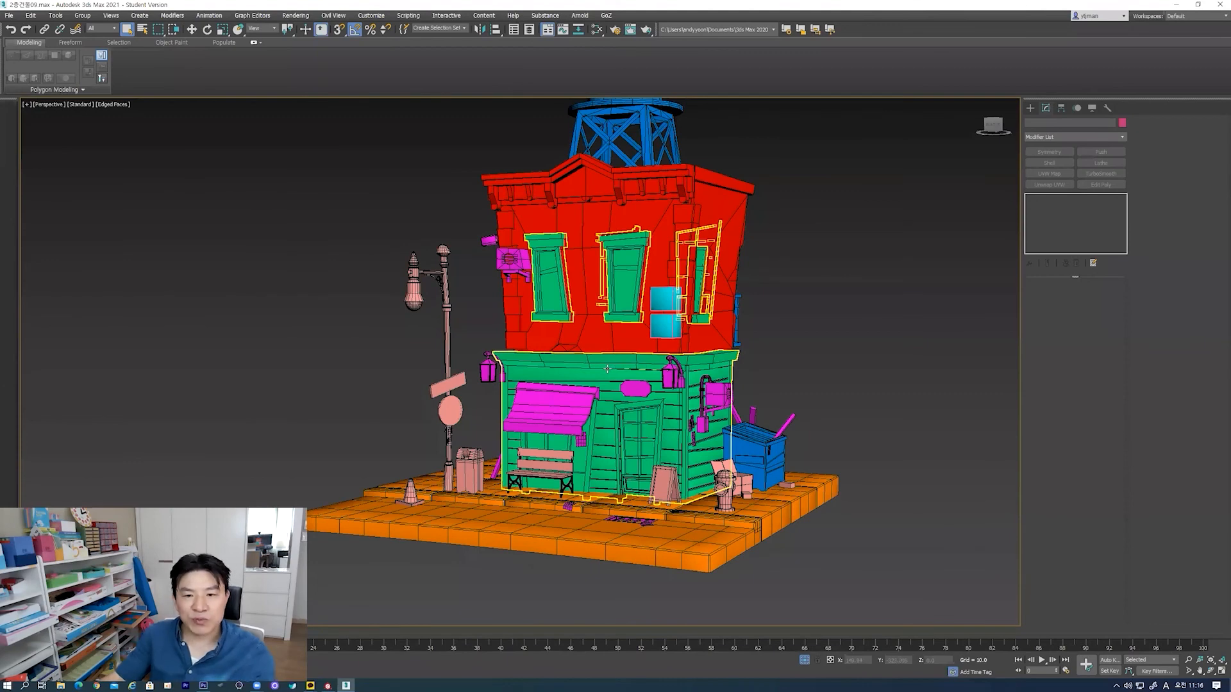
left_click(608, 368)
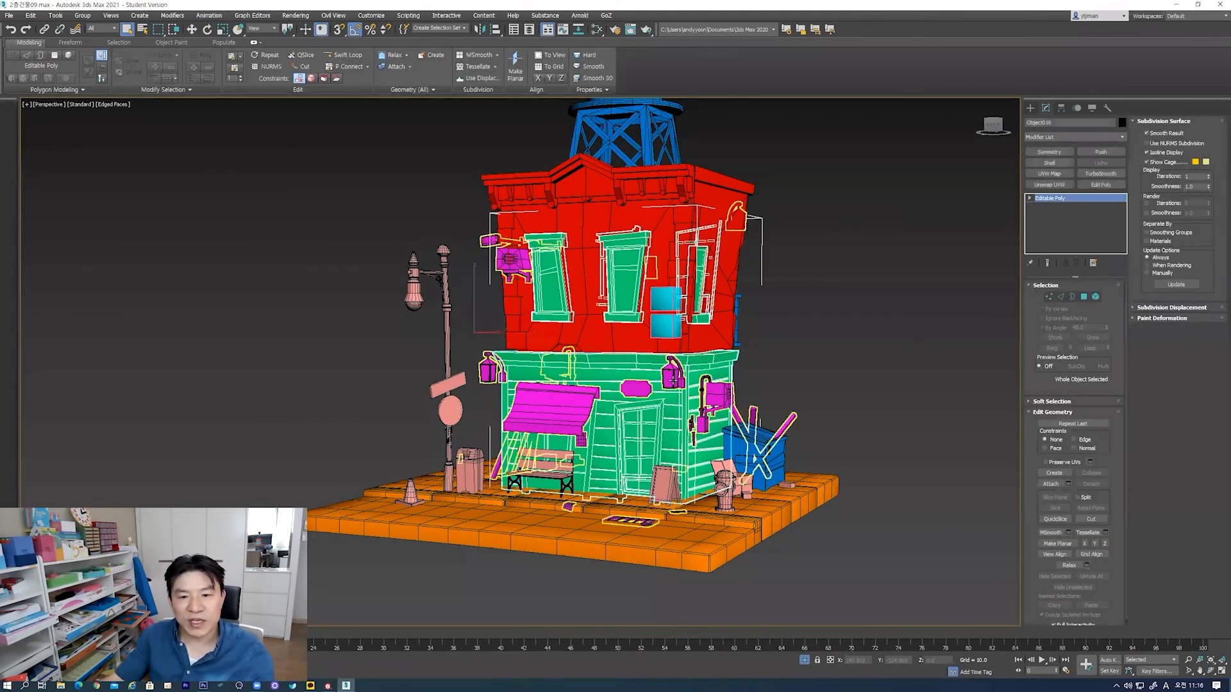
middle_click_drag(634, 379, 609, 353, "alt")
scroll(619, 379, "down", 2)
scroll(608, 353, "up", 2)
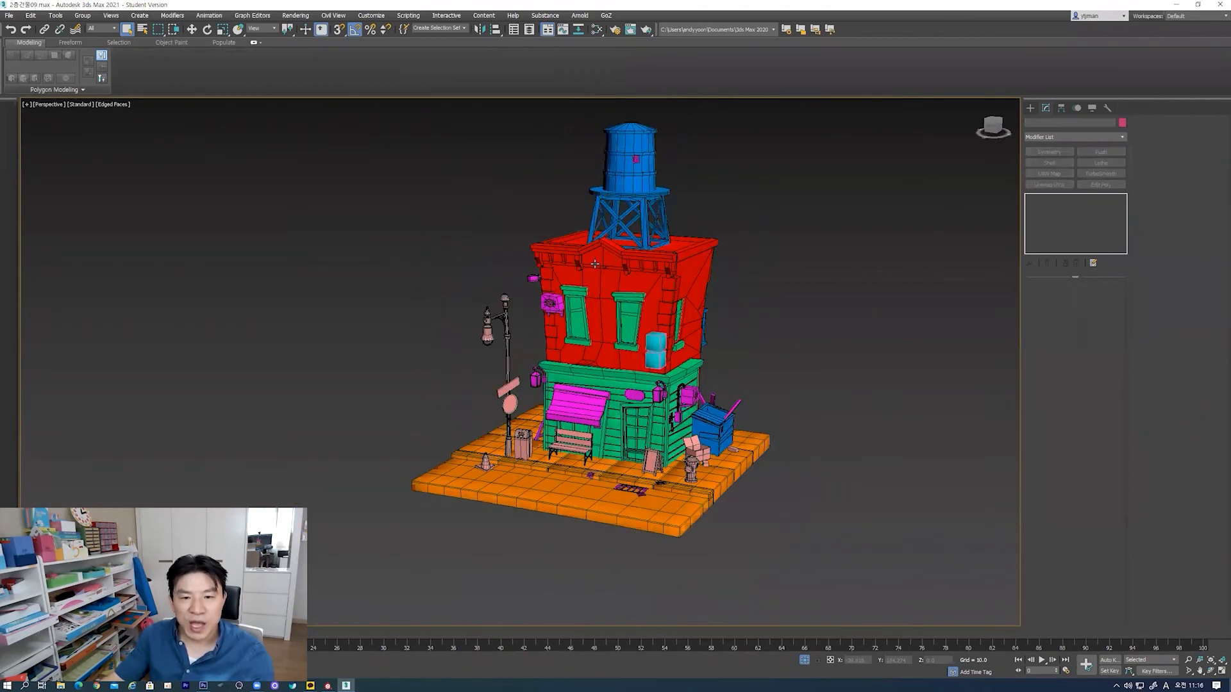
Step: Select the red walls, green shopfront, blue water tower and magenta props objects in turn, viewing the scene from both sides
left_click(594, 263)
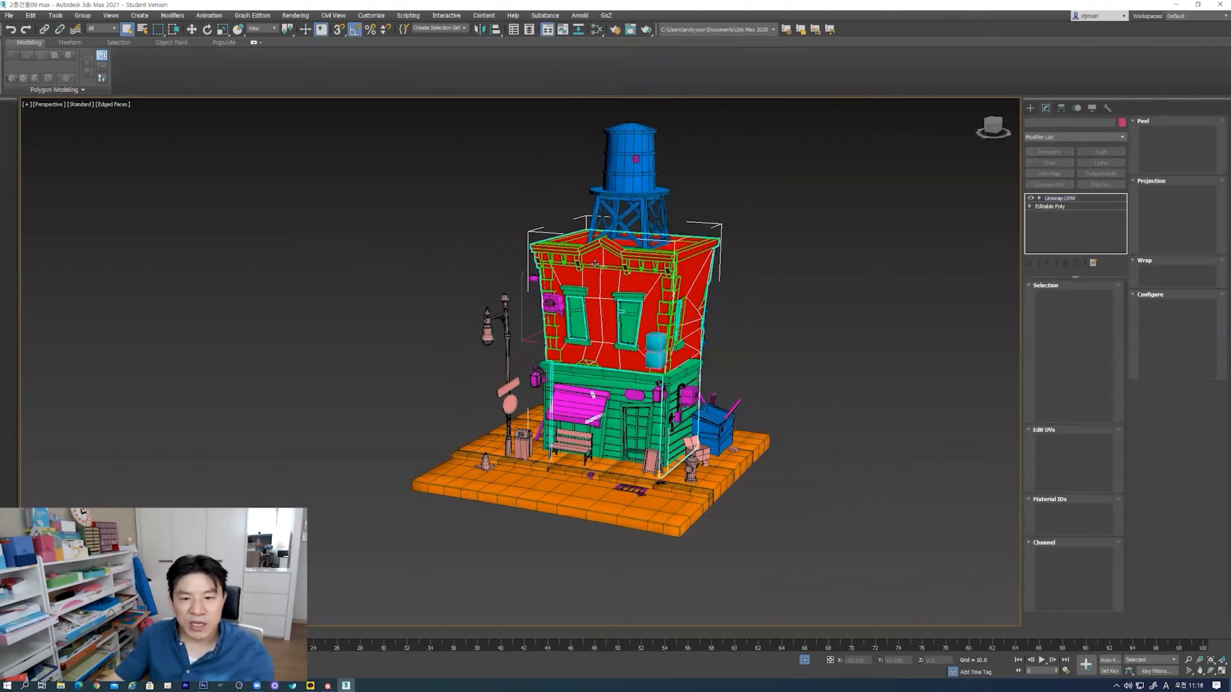
left_click(609, 380)
middle_click_drag(736, 444, 713, 438, "alt")
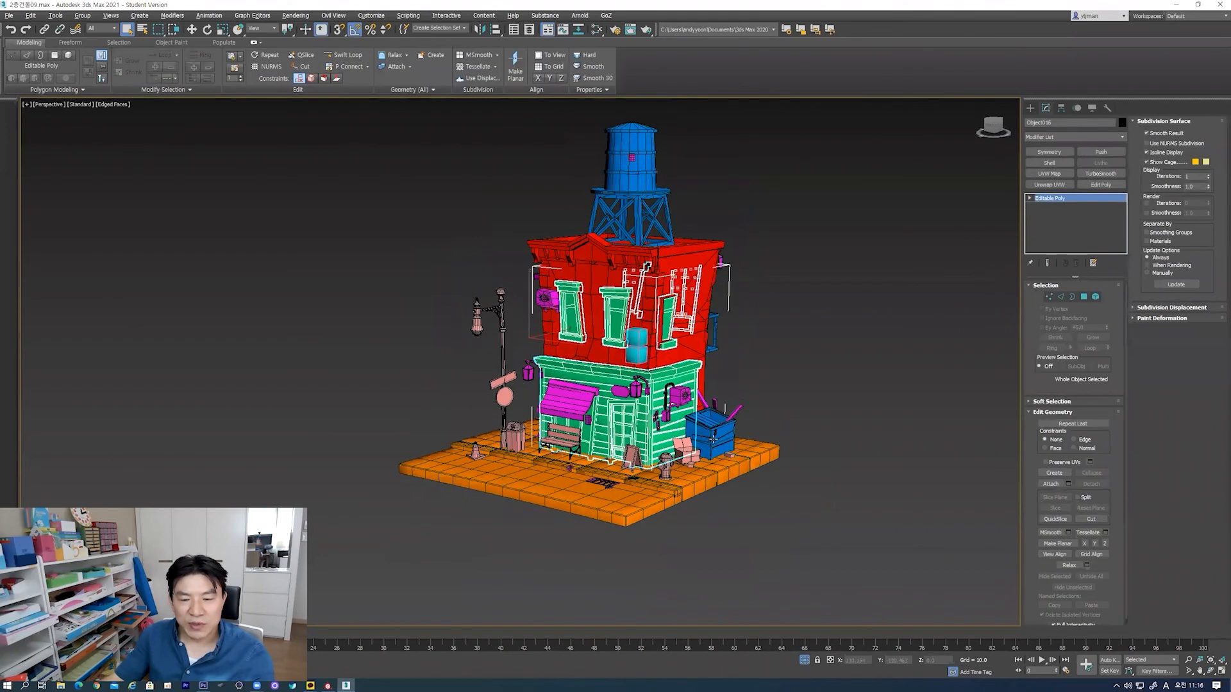
left_click(712, 434)
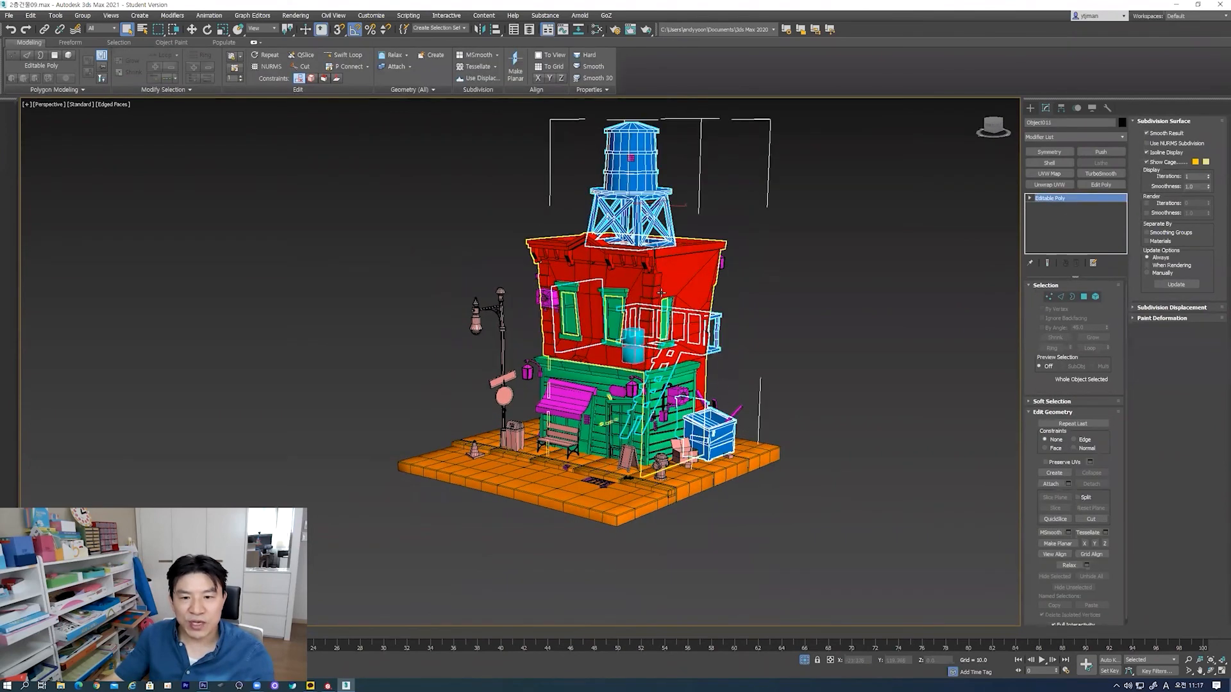
middle_click_drag(650, 363, 744, 368, "alt")
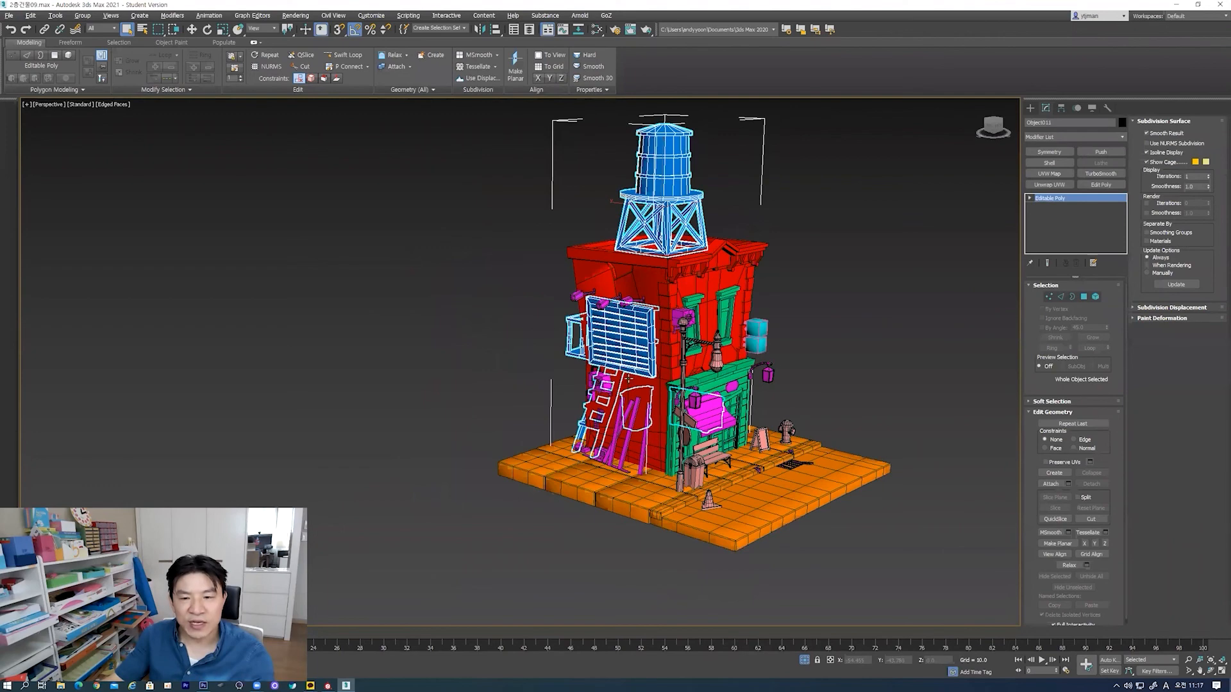
middle_click_drag(618, 376, 666, 416, "alt")
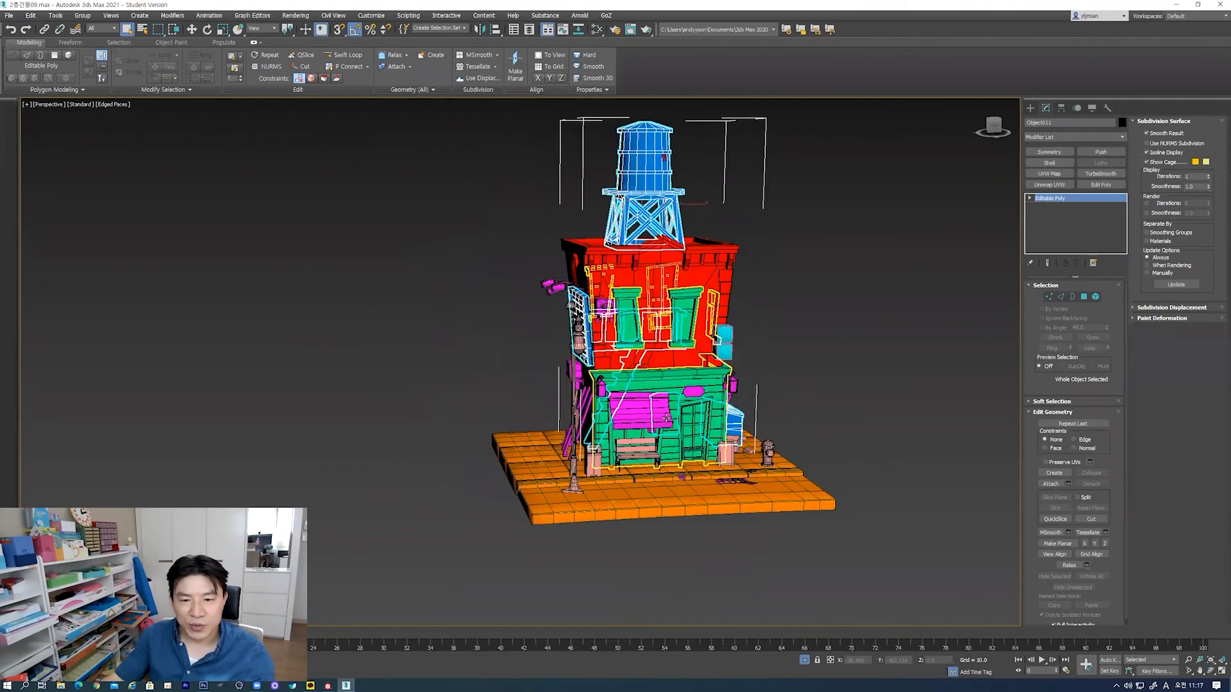
left_click(667, 418)
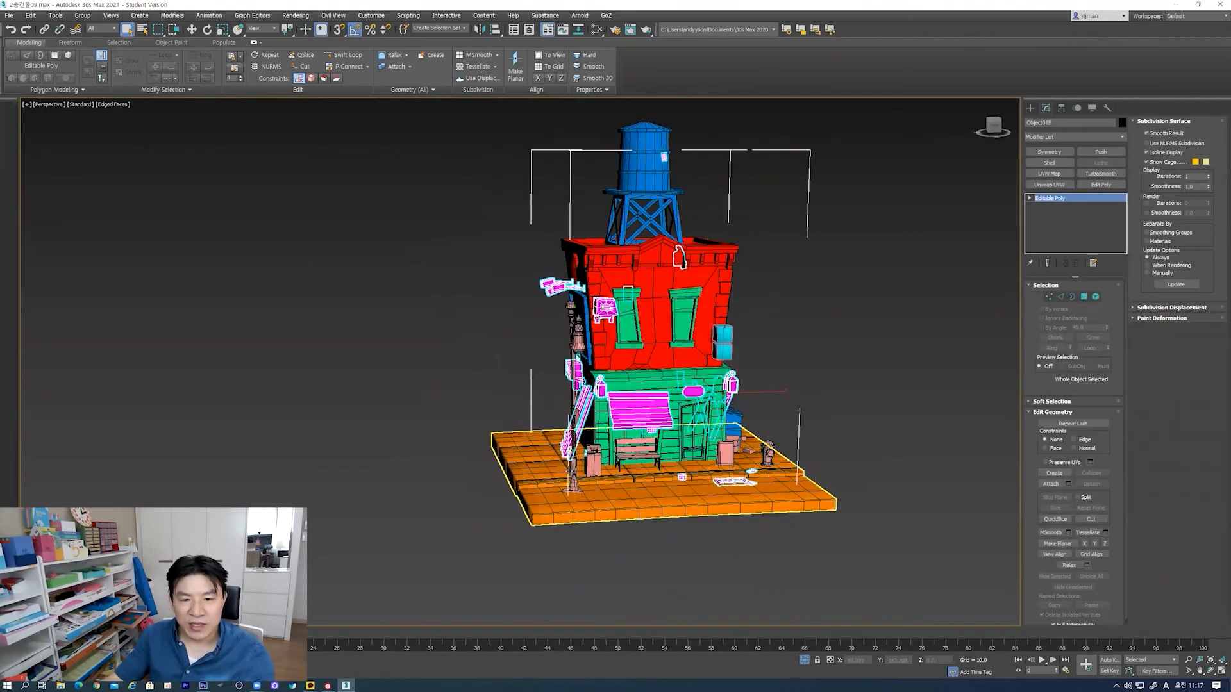
Step: Select the salmon street furniture and part of the orange ground in turn, viewing the scene from the side, rear and front
left_click(593, 469)
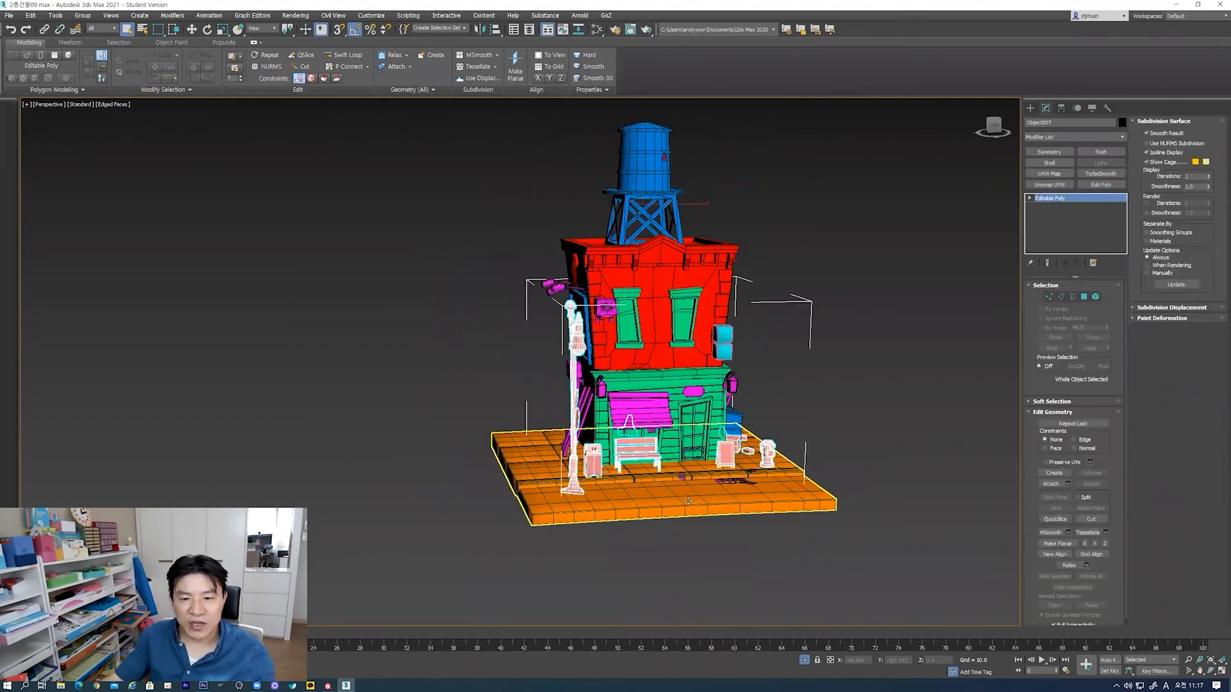
left_click(712, 500)
mouse_move(740, 391)
middle_mouse_down("alt")
mouse_move(845, 380)
mouse_move(752, 377)
middle_mouse_up("alt")
middle_click_drag(675, 383, 703, 405, "alt")
middle_click_drag(819, 384, 684, 409, "alt")
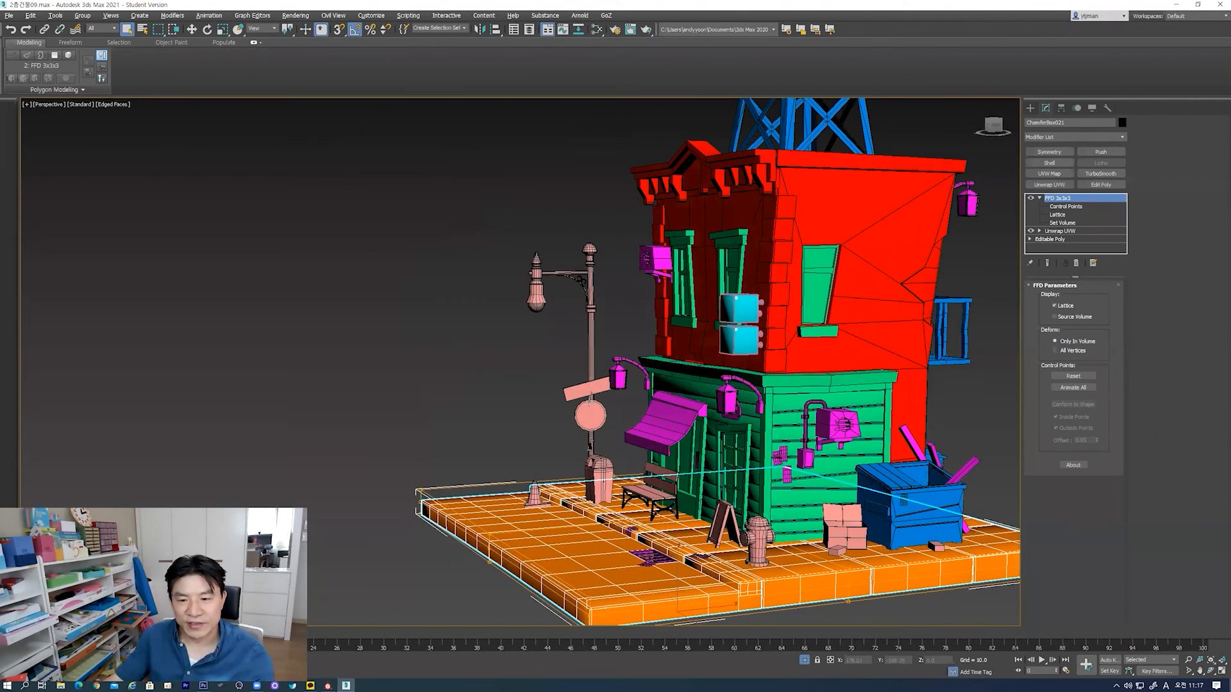
middle_click_drag(580, 402, 598, 410, "alt")
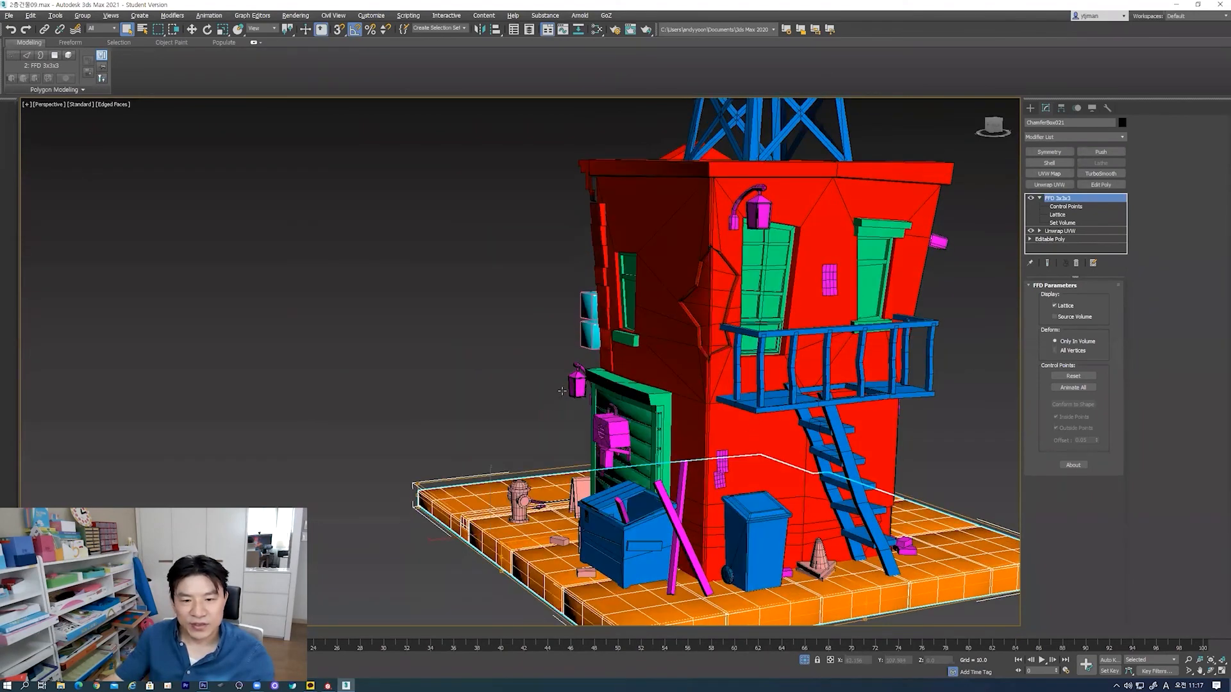
middle_click_drag(596, 383, 674, 302, "alt")
scroll(646, 353, "down", 5)
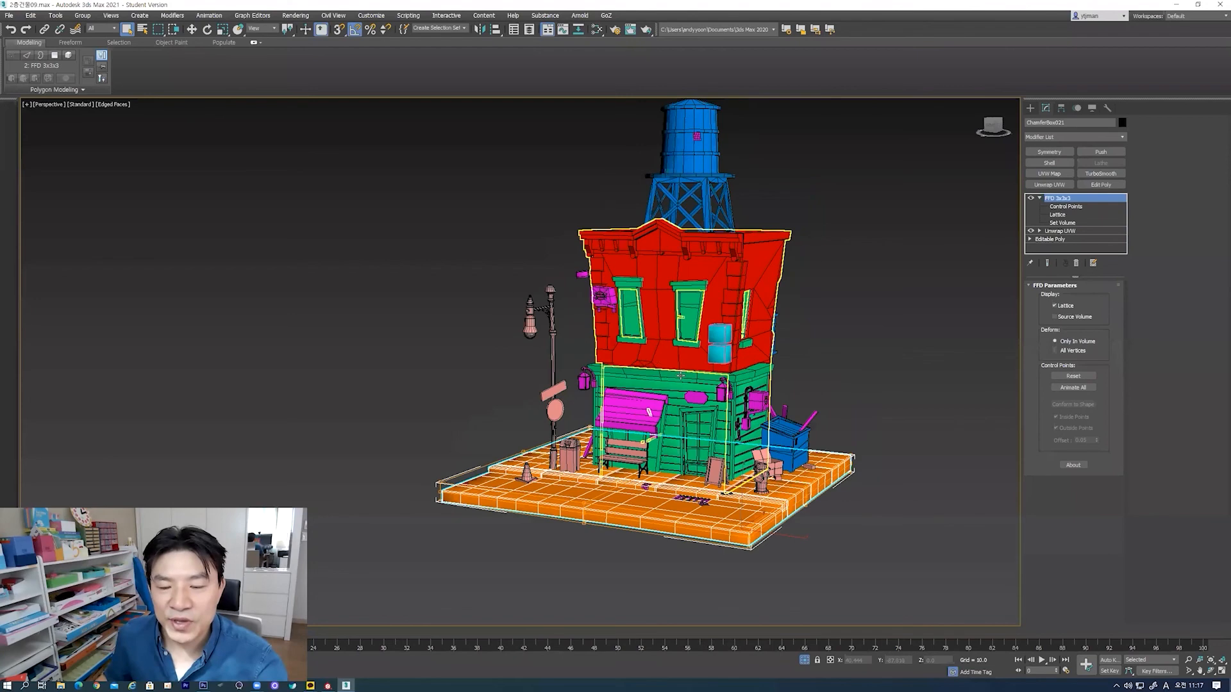
Step: Select the cyan boxes on the front wall, activate the Move tool, view them from both sides and clear the selection
scroll(681, 375, "up", 3)
middle_click_drag(733, 370, 697, 352, "alt")
left_click(717, 347)
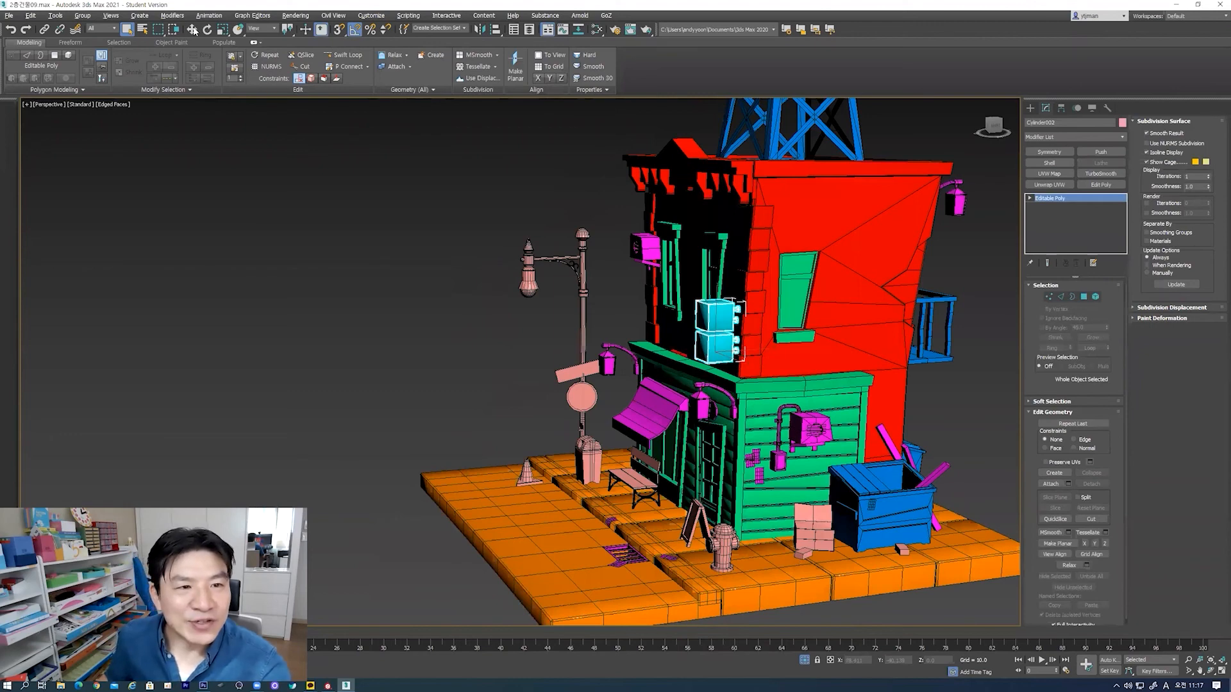
middle_click_drag(771, 264, 733, 323, "alt")
key("w")
left_click(762, 319)
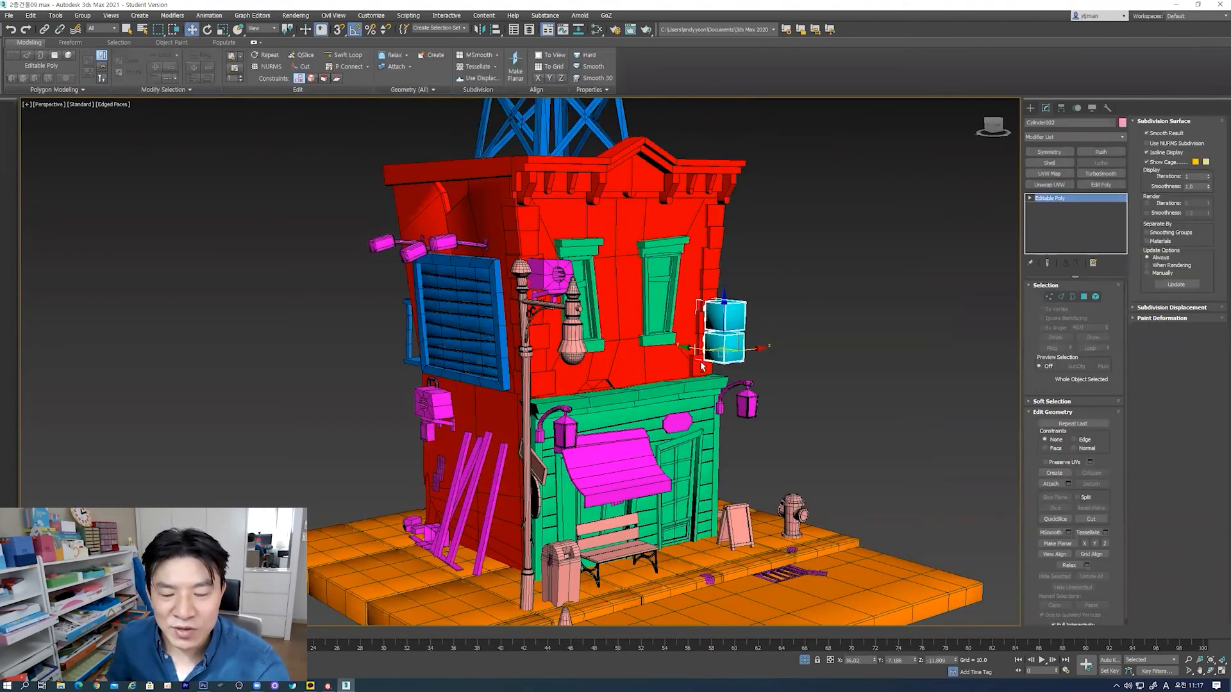
middle_click_drag(687, 368, 737, 367, "alt")
middle_click_drag(807, 337, 700, 330, "alt")
middle_click_drag(850, 328, 762, 337, "alt")
left_click(787, 387)
Step: Select the red walls and the green windows and shopfront in turn from a straight front view
middle_click_drag(738, 282, 725, 263, "alt")
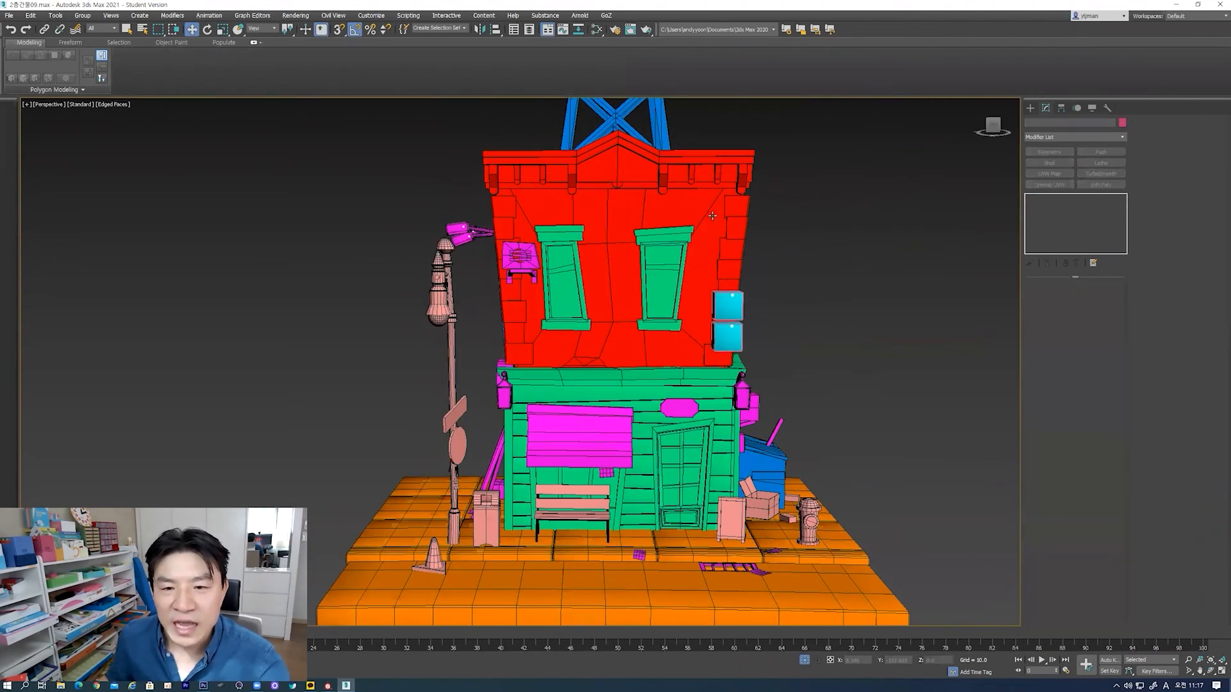
middle_click_drag(711, 216, 719, 201)
left_click(699, 324)
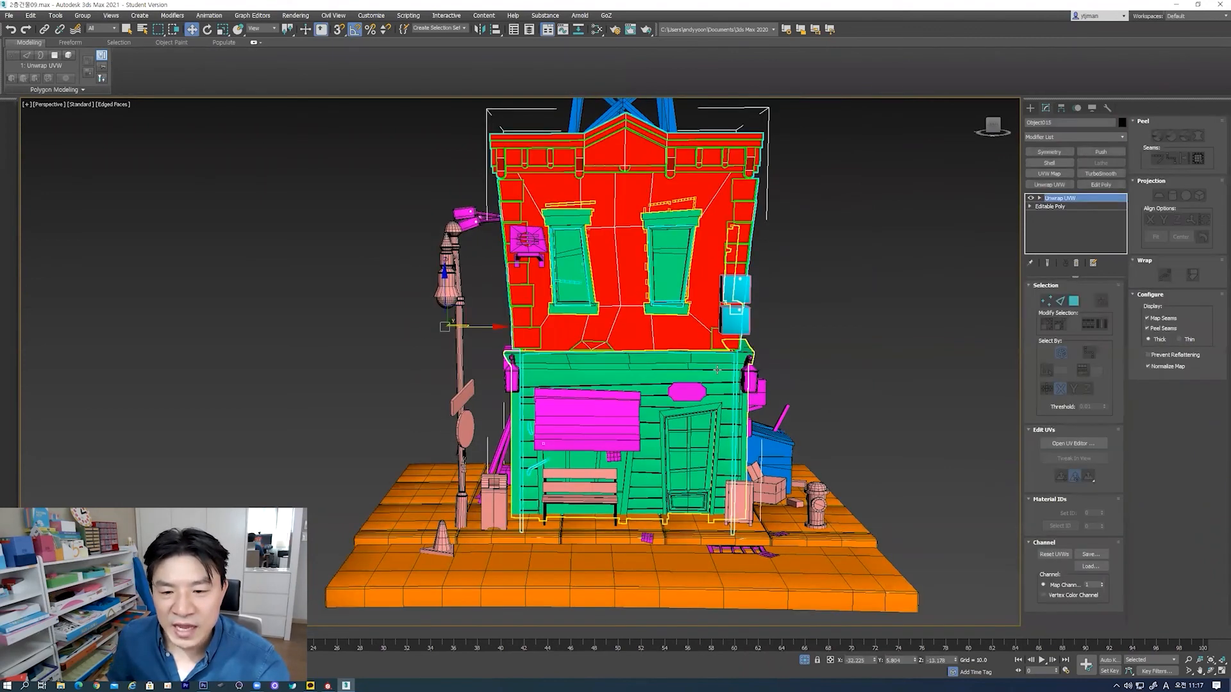
left_click(694, 309)
left_click(671, 265)
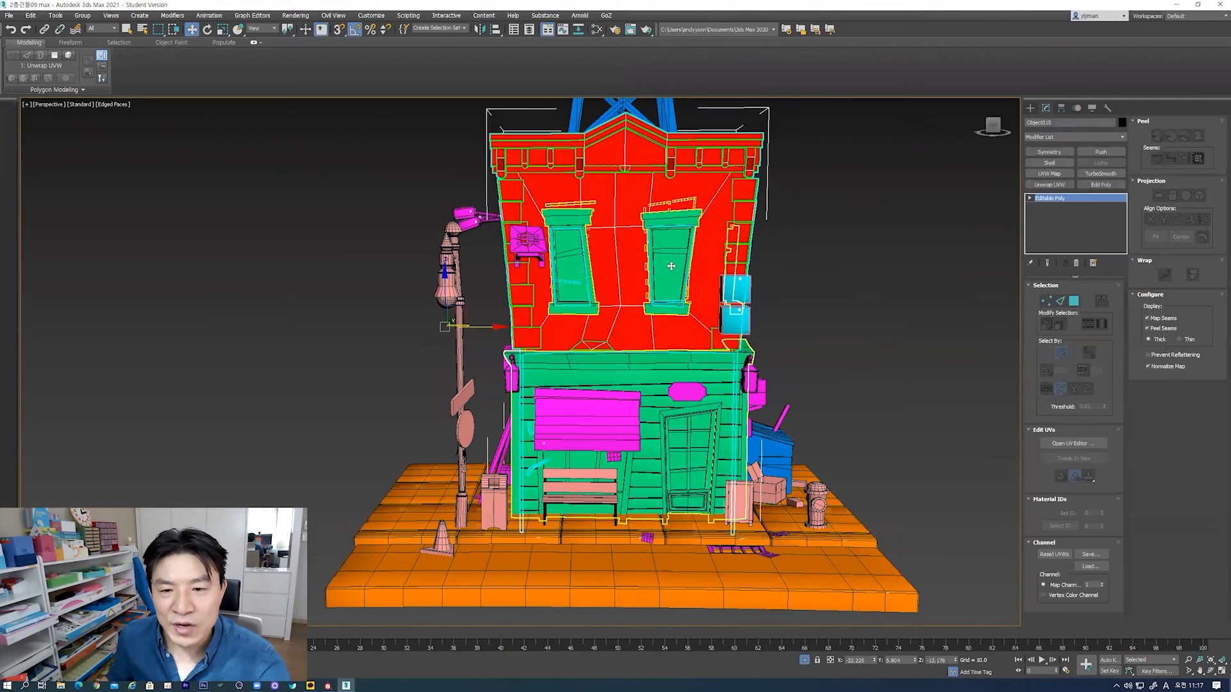
left_click(671, 265)
scroll(851, 258, "down", 3)
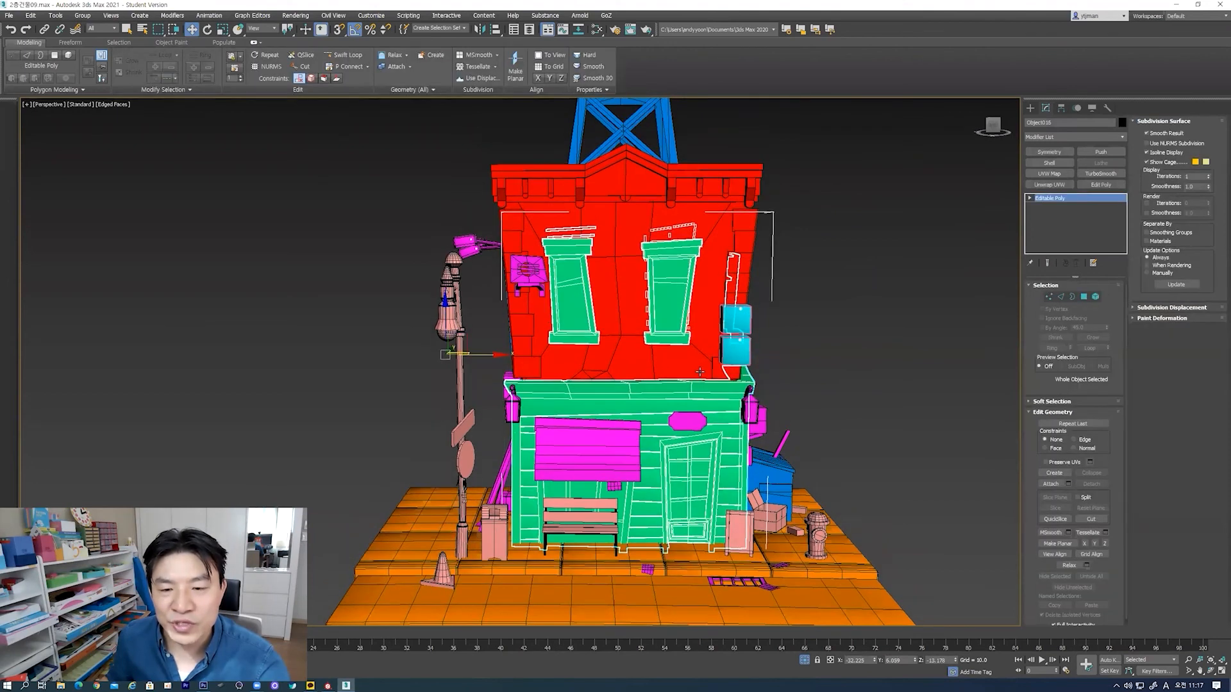
Step: Select the cyan wall boxes again within the whole scene and clear the selection
left_click(719, 343)
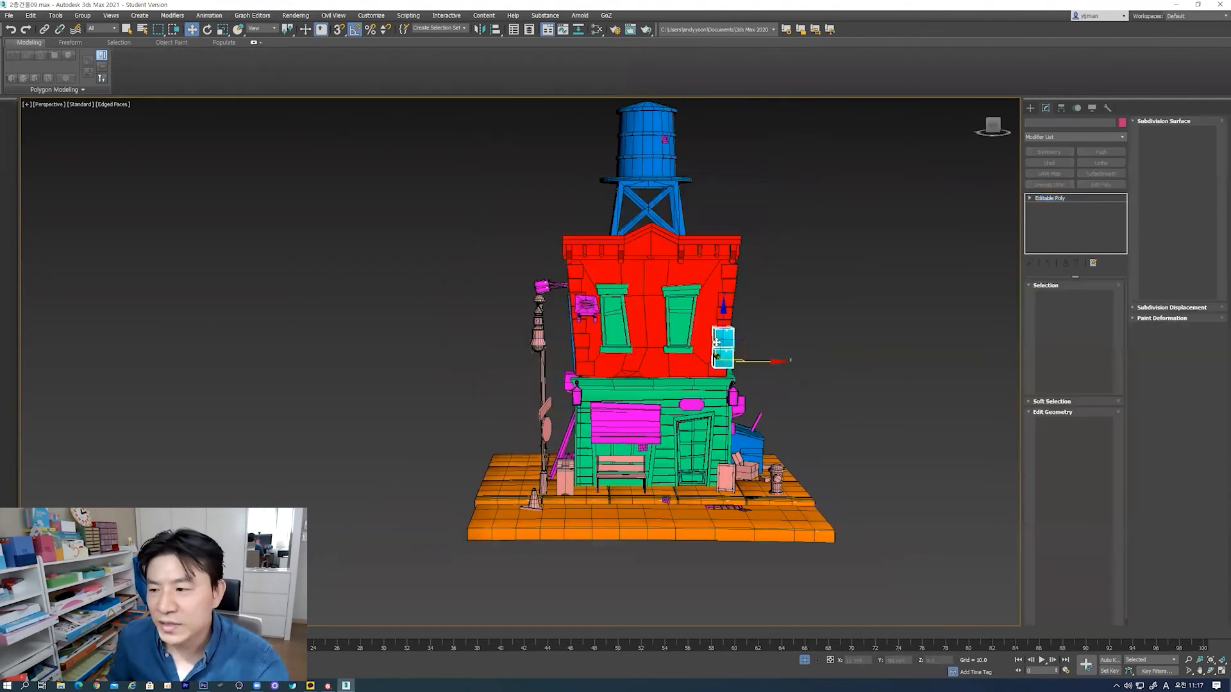
middle_click_drag(717, 355, 809, 386, "alt")
left_click(808, 385)
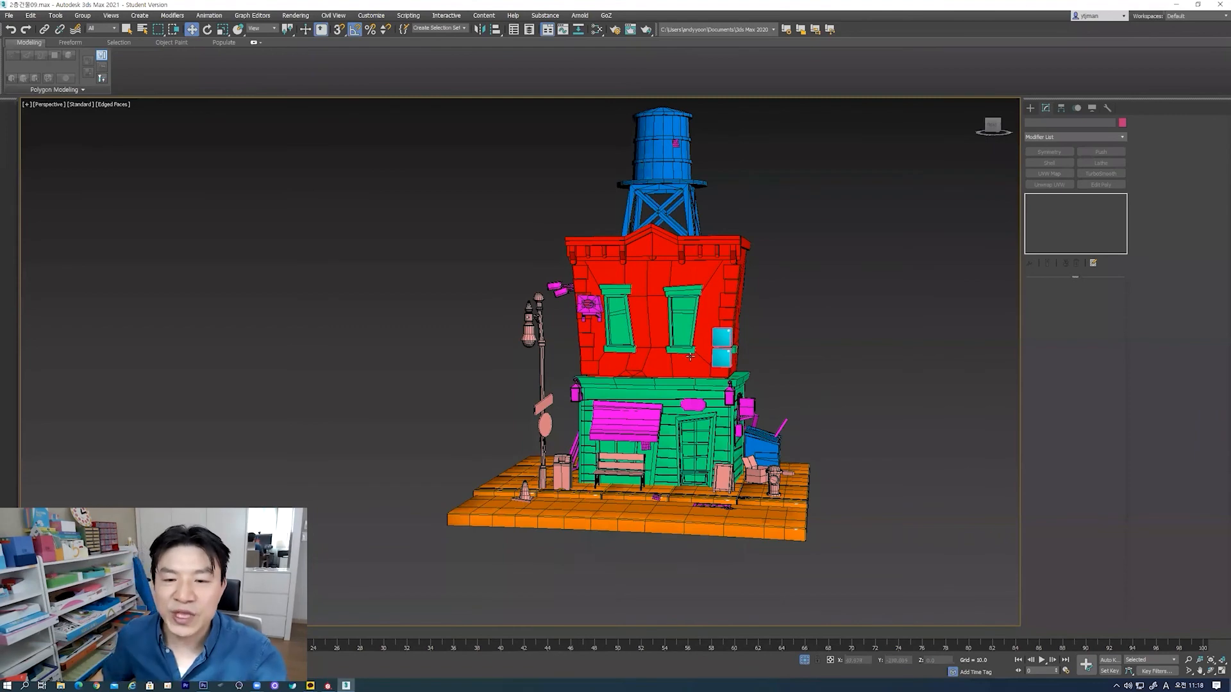
Step: Review the building's front corner, windows and wall boxes with nothing selected, both close up and as a whole
middle_click_drag(634, 352, 617, 376, "alt")
scroll(635, 371, "up", 3)
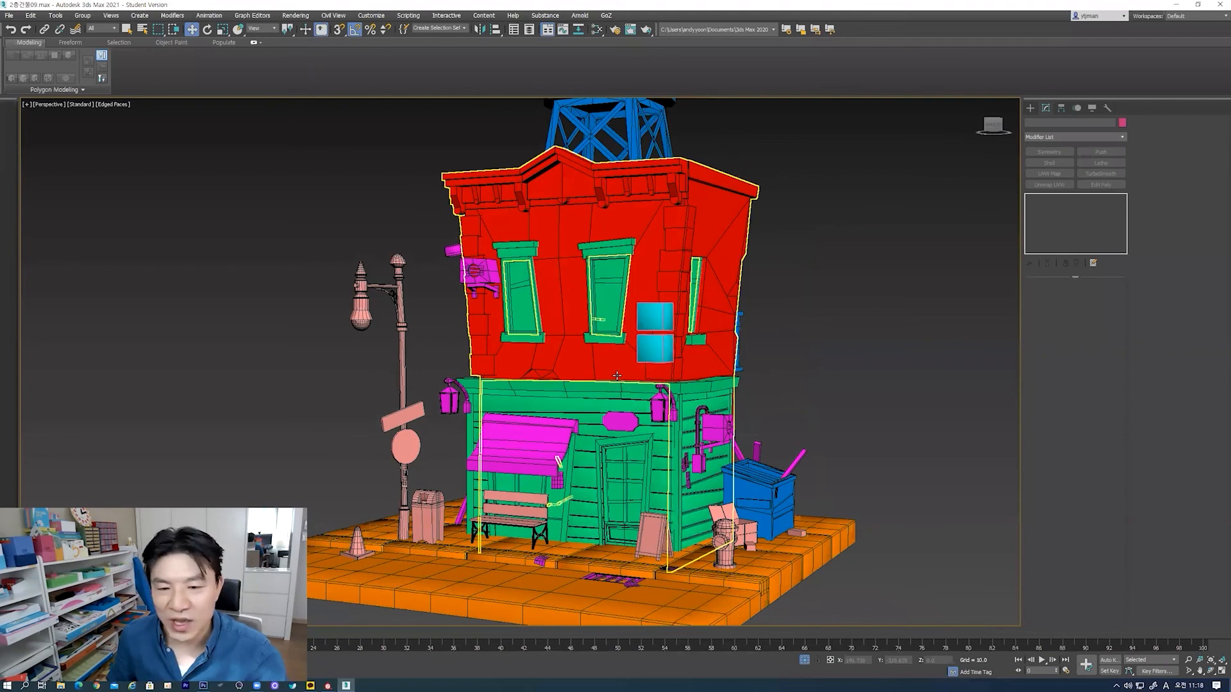
scroll(609, 378, "down", 3)
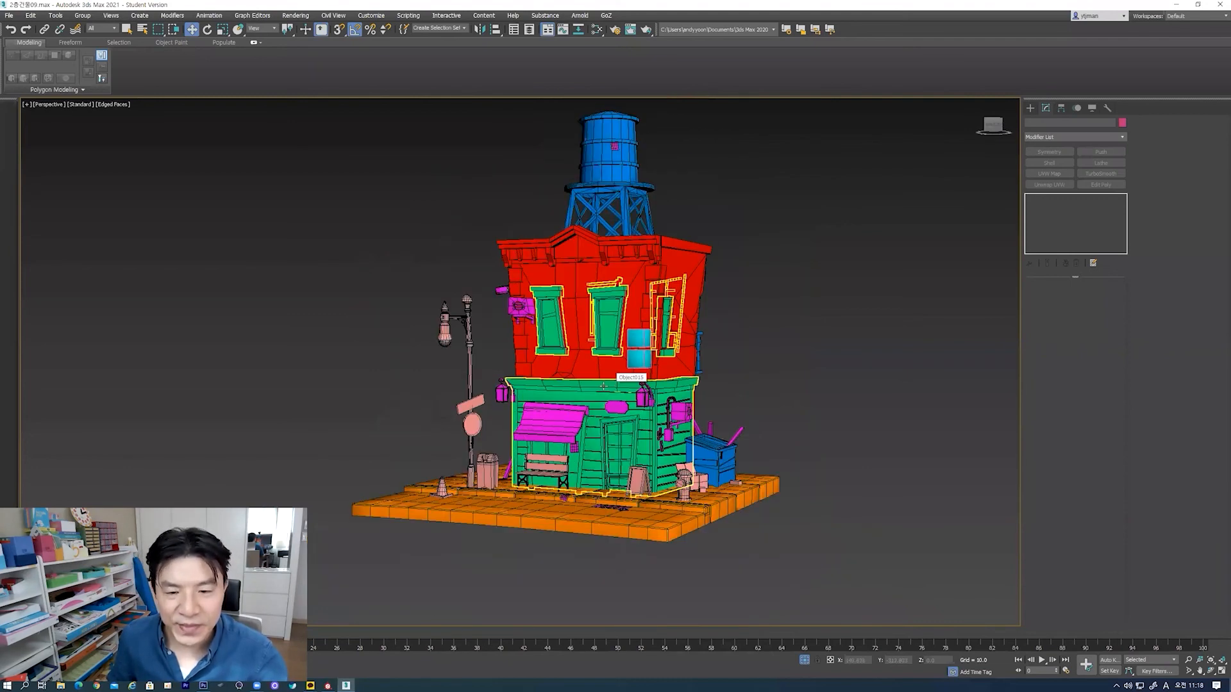
scroll(684, 389, "up", 3)
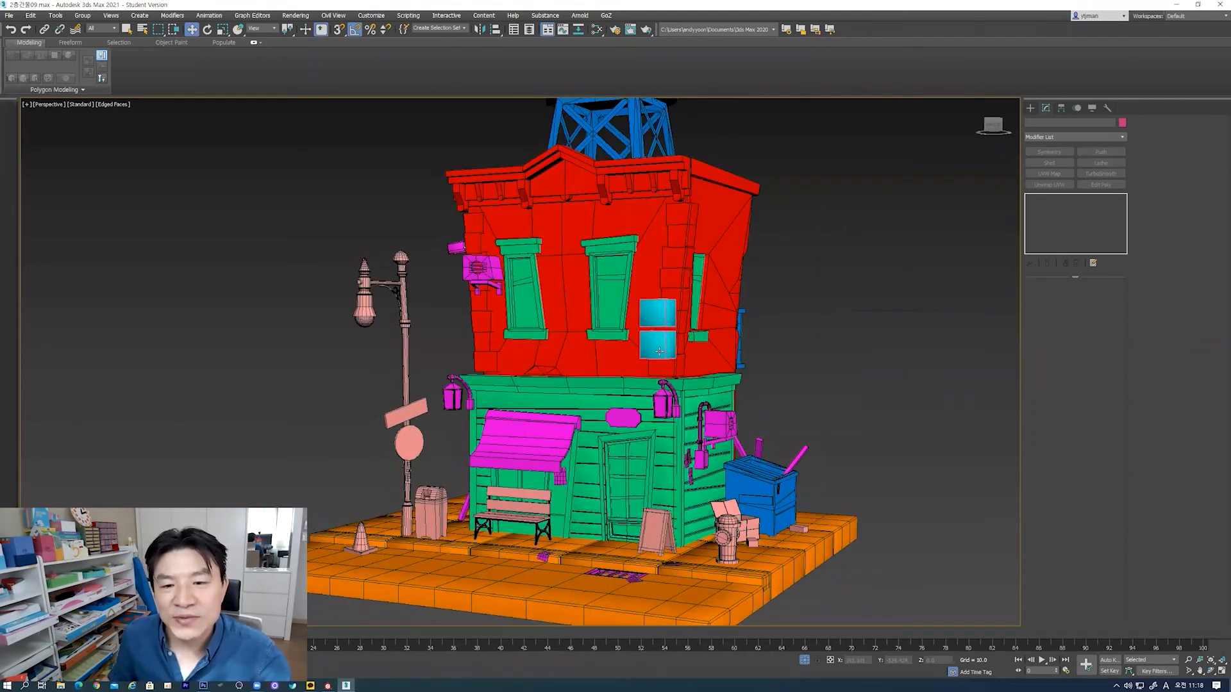
middle_click_drag(732, 367, 734, 368)
middle_click_drag(645, 346, 671, 296, "alt")
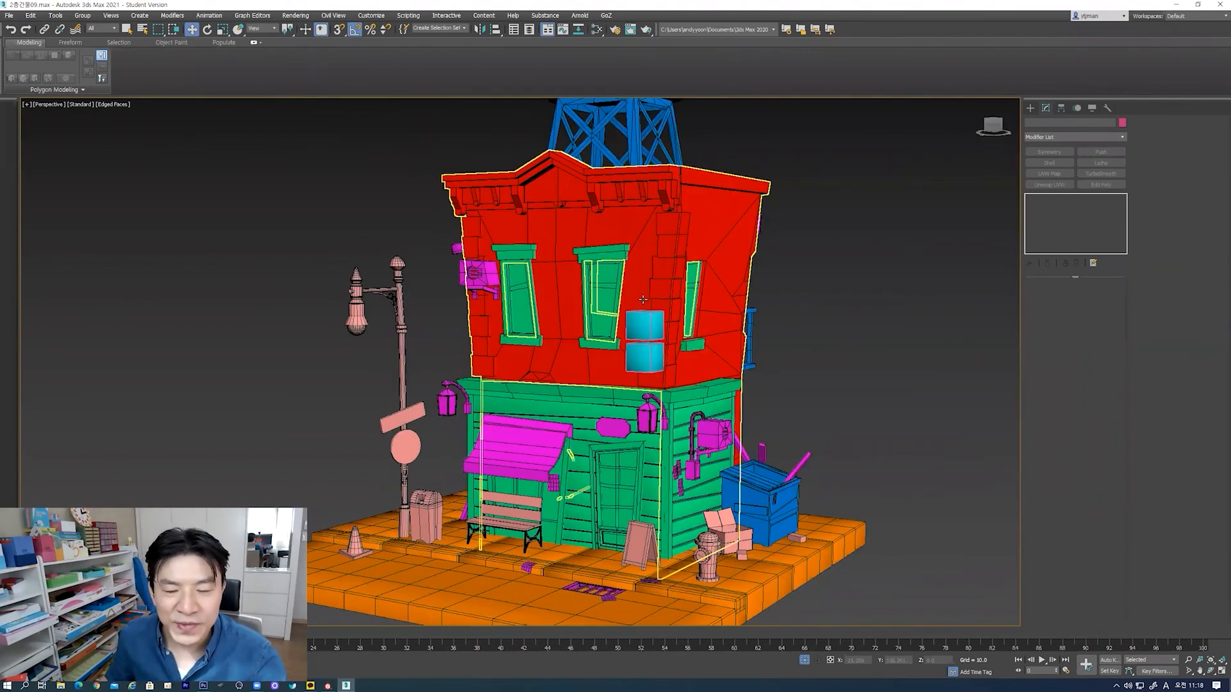
scroll(637, 289, "up", 3)
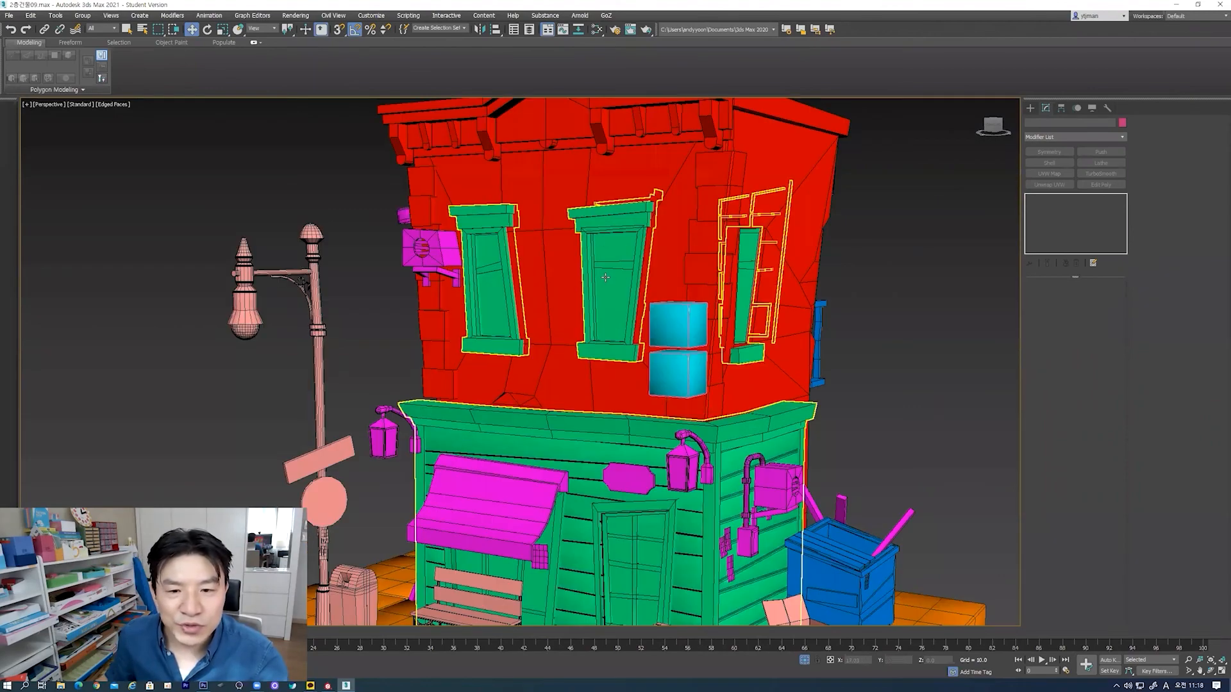
Step: Select the red walls and examine their green UV seams from the front, from above and from the shutter side
left_click(619, 313)
middle_click_drag(612, 320, 649, 284)
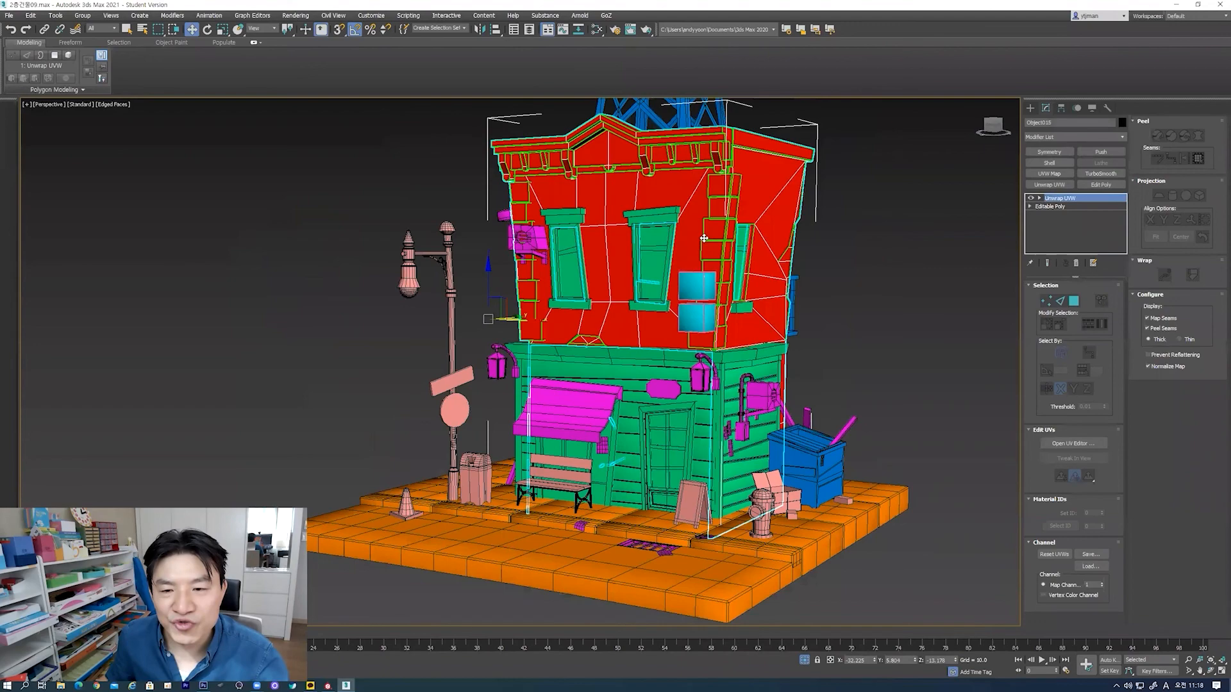
middle_click_drag(704, 236, 732, 256, "alt")
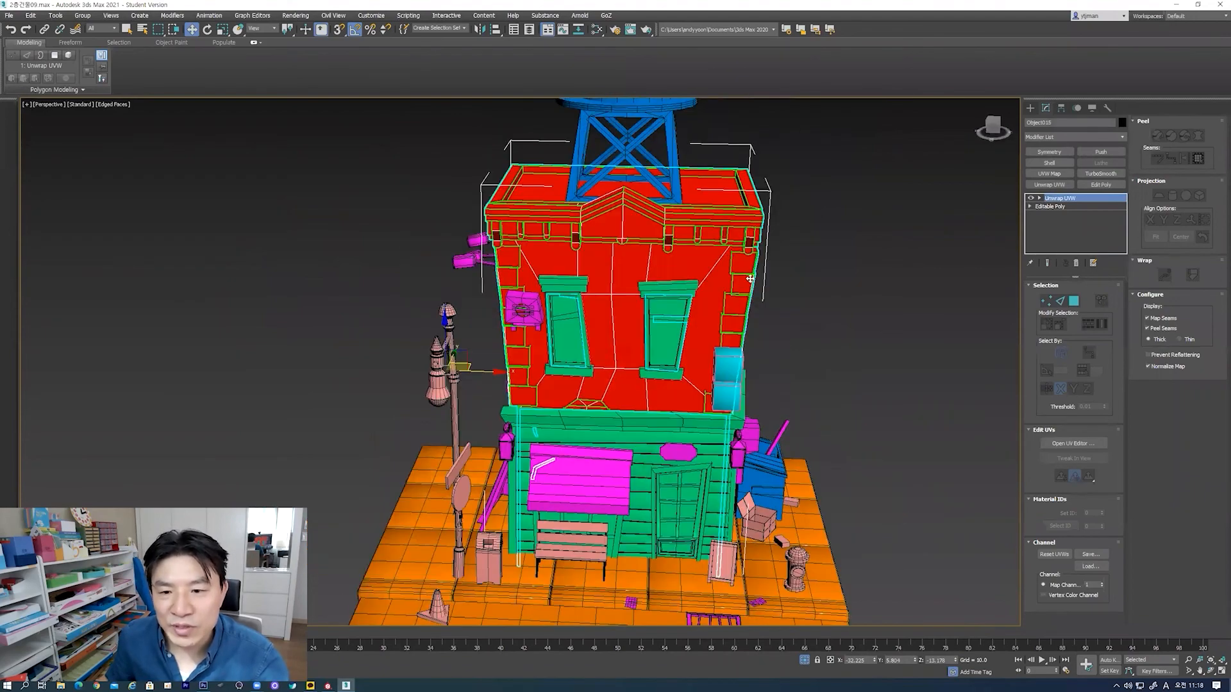
scroll(757, 277, "up", 5)
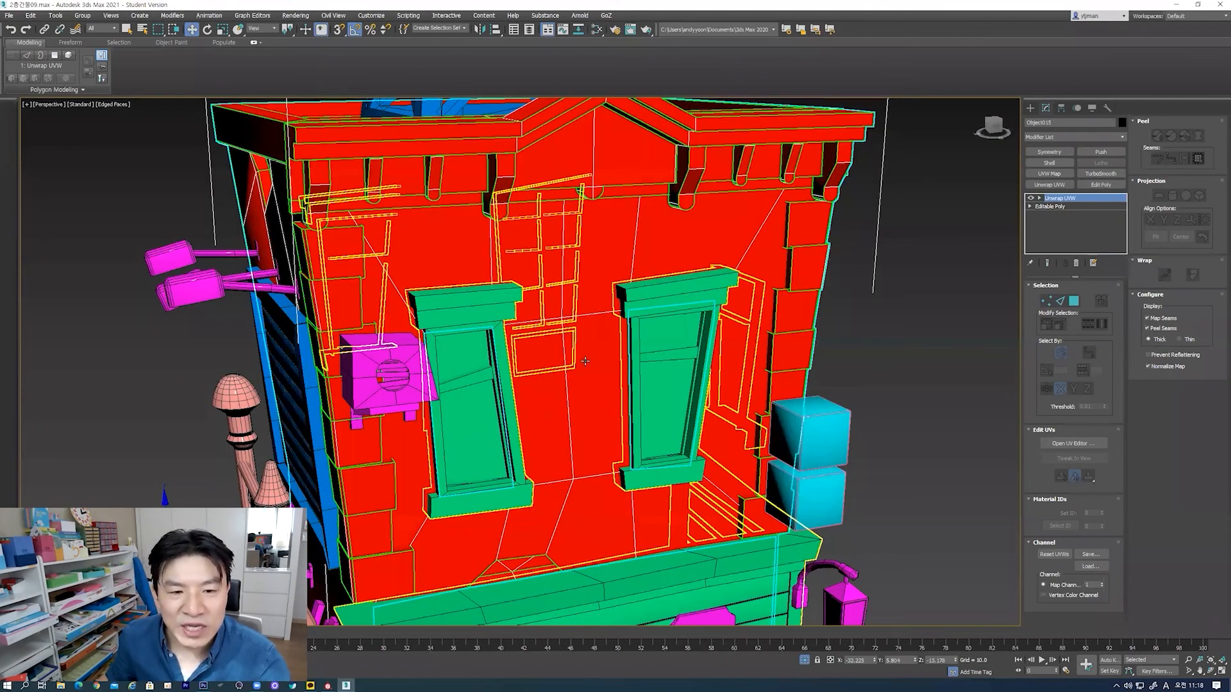
scroll(612, 377, "down", 3)
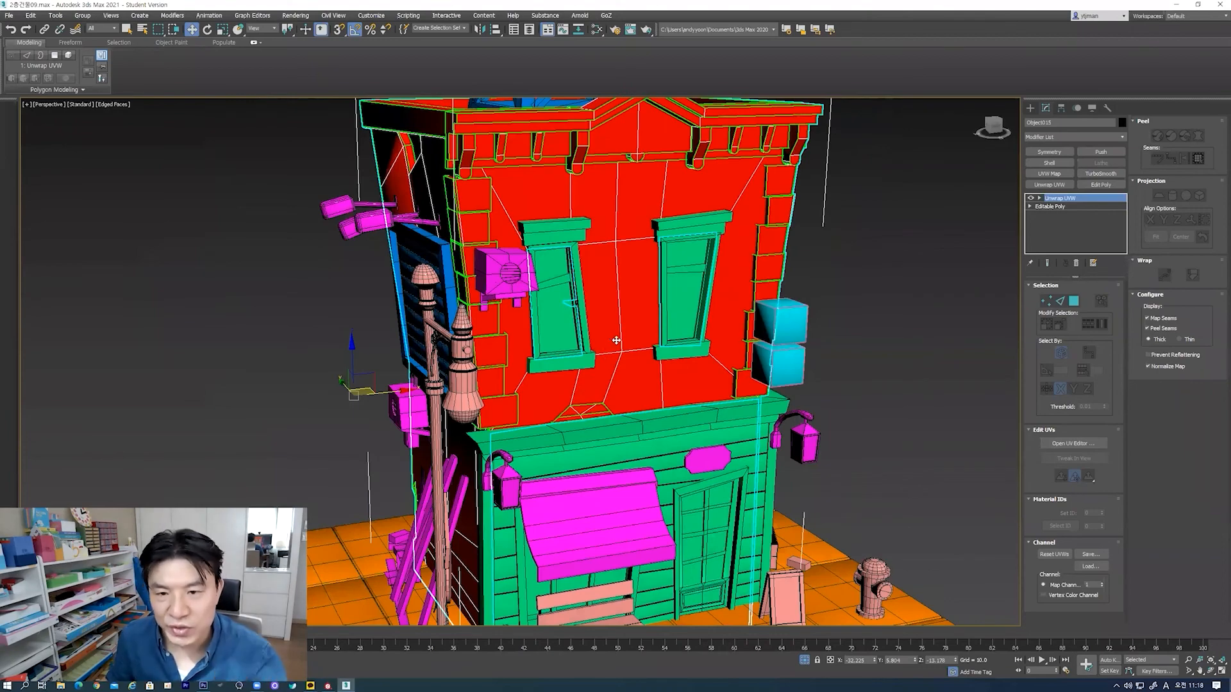
middle_click_drag(649, 319, 680, 316, "alt")
scroll(679, 316, "down", 3)
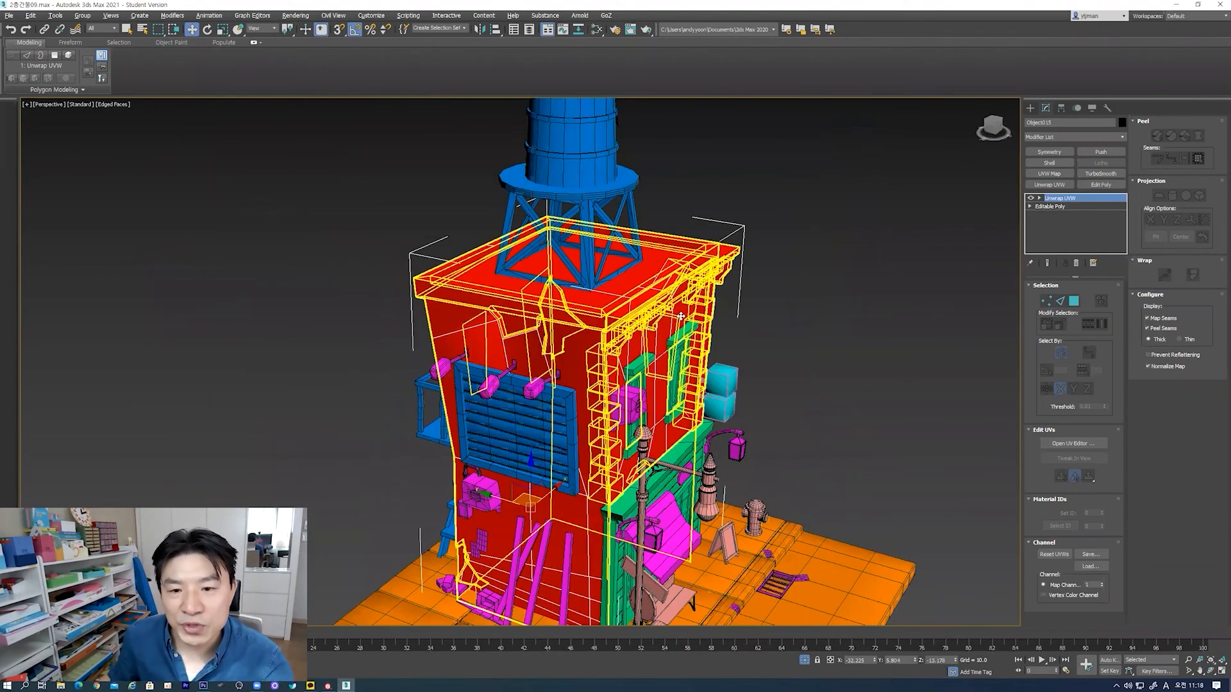
middle_click_drag(793, 245, 736, 241, "alt")
Step: Reselect the red walls in a close roof view and select the gable's rear face in Unwrap UVW polygon mode
scroll(736, 241, "up", 5)
left_click(736, 241)
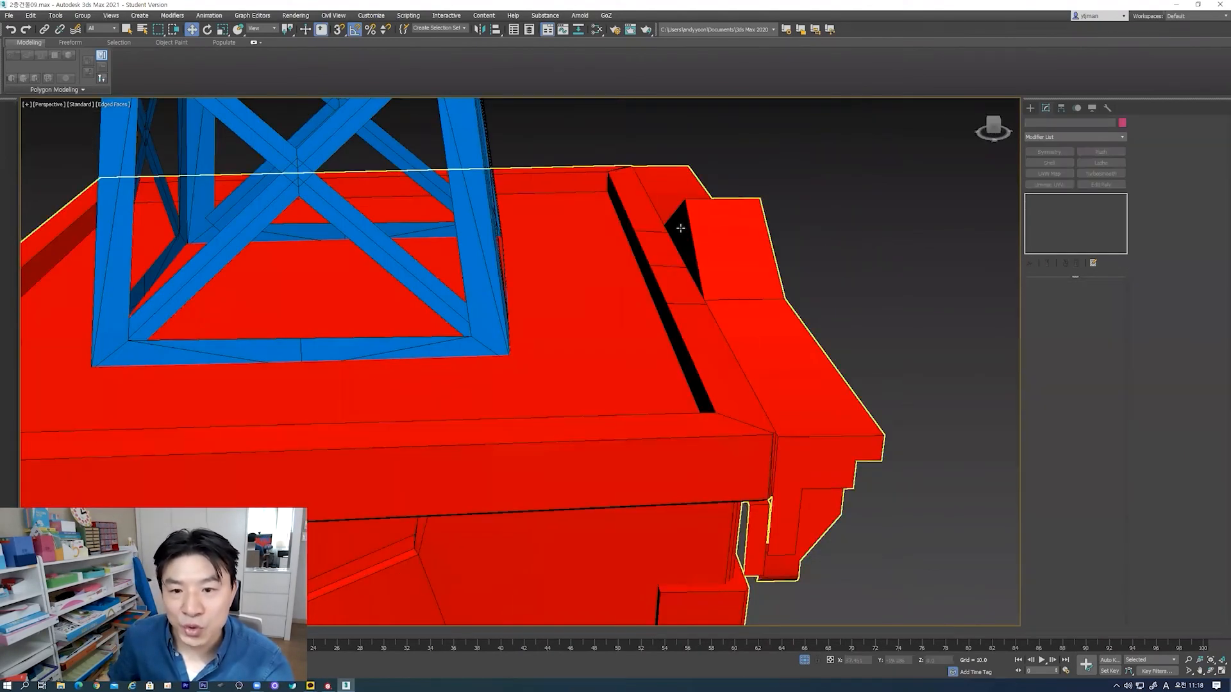
left_click(676, 231)
middle_click_drag(680, 234, 731, 274, "alt")
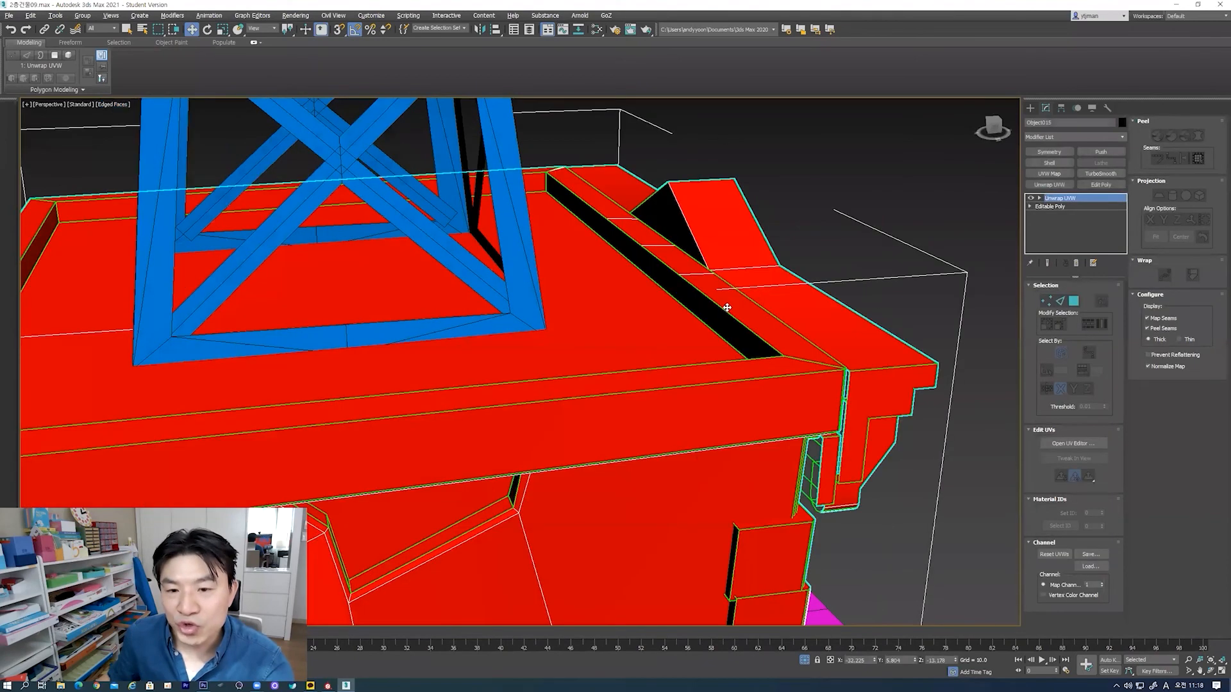
left_click(1072, 301)
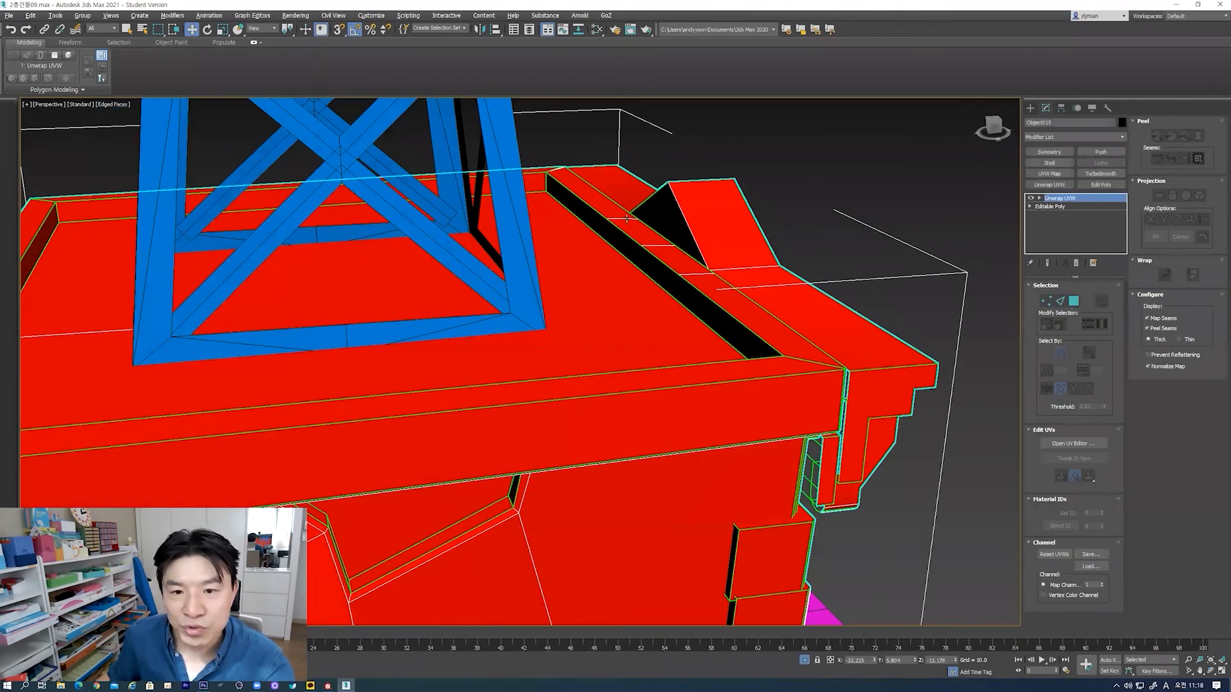
middle_click_drag(513, 212, 540, 196, "alt")
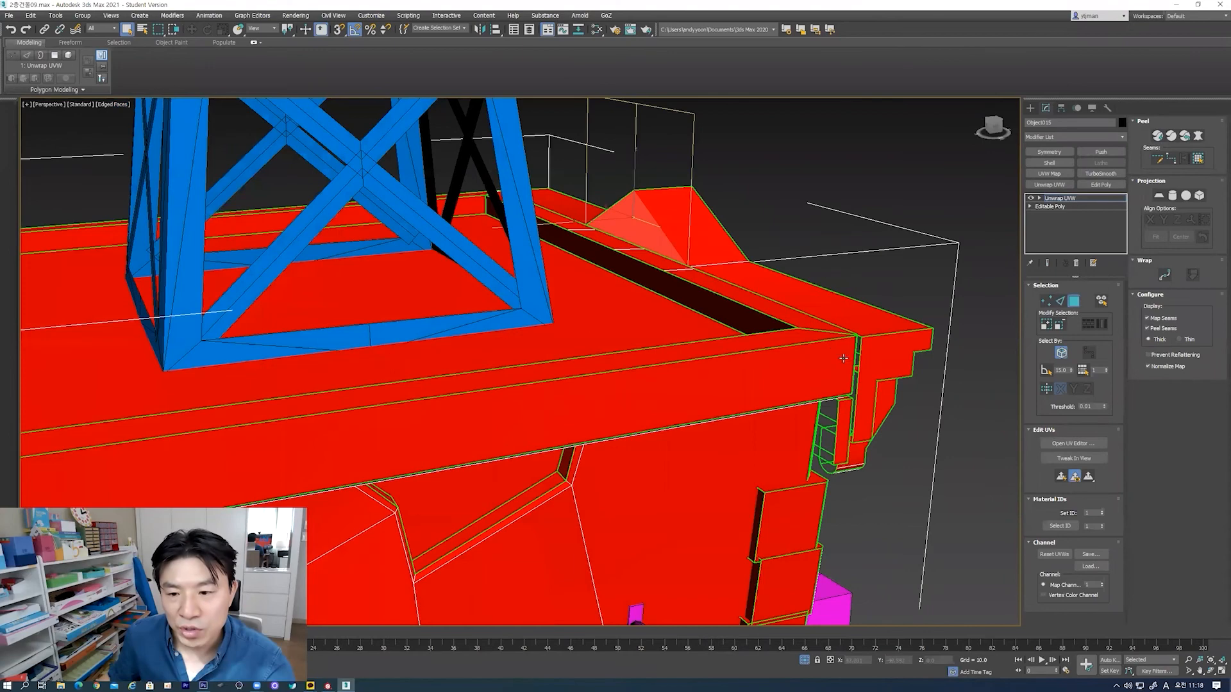
Step: Examine the cornice end and parapet seams from below and above, picking the gable's rear face again
middle_click_drag(653, 289, 741, 347, "alt")
scroll(742, 347, "up", 4)
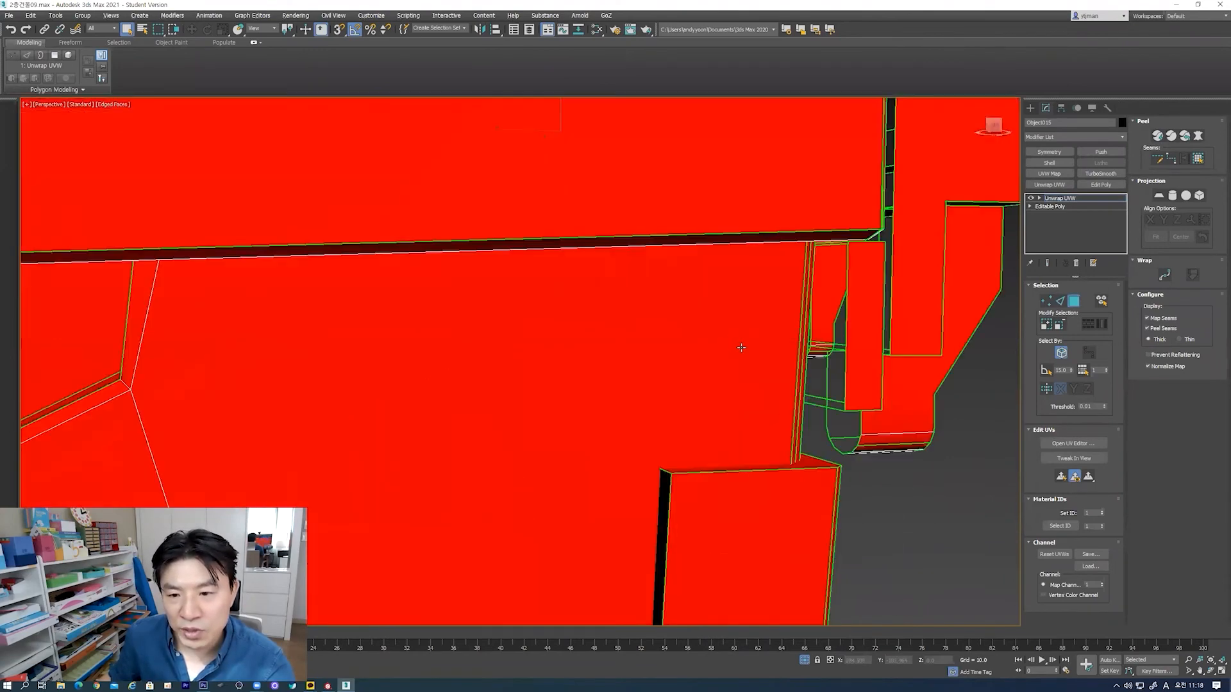
scroll(831, 417, "down", 6)
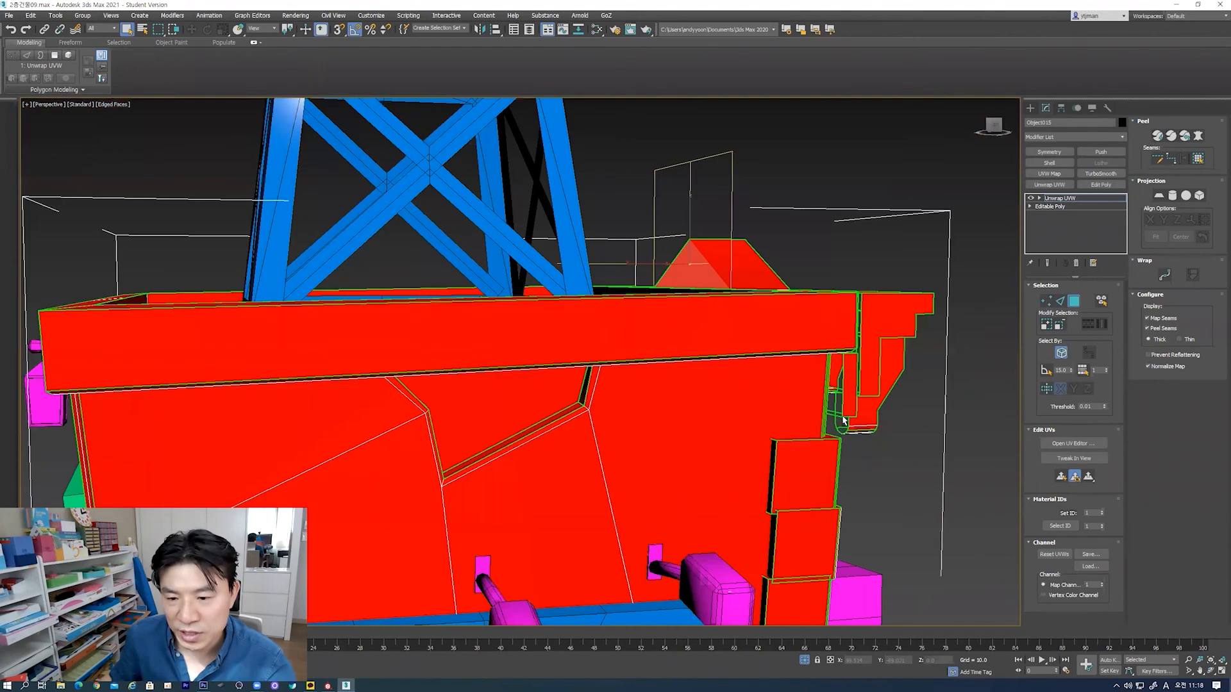
scroll(843, 423, "down", 2)
middle_click_drag(869, 418, 898, 302, "alt")
scroll(799, 309, "up", 5)
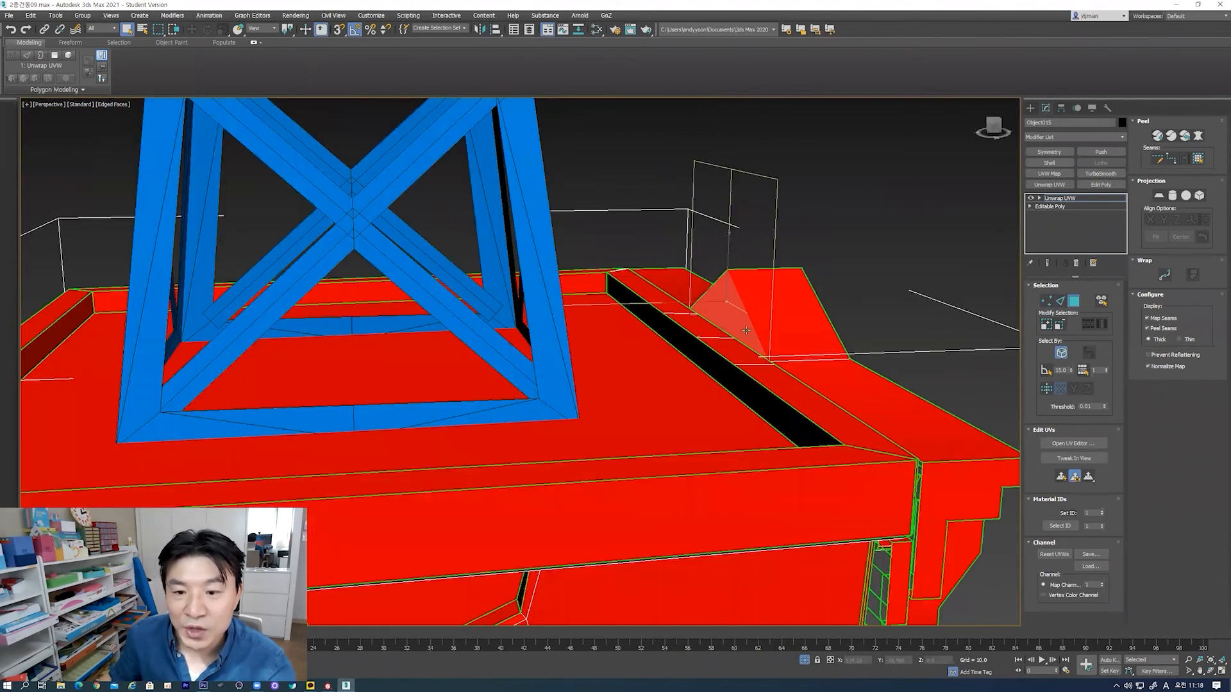
scroll(799, 310, "down", 3)
scroll(798, 310, "up", 4)
left_click(836, 301)
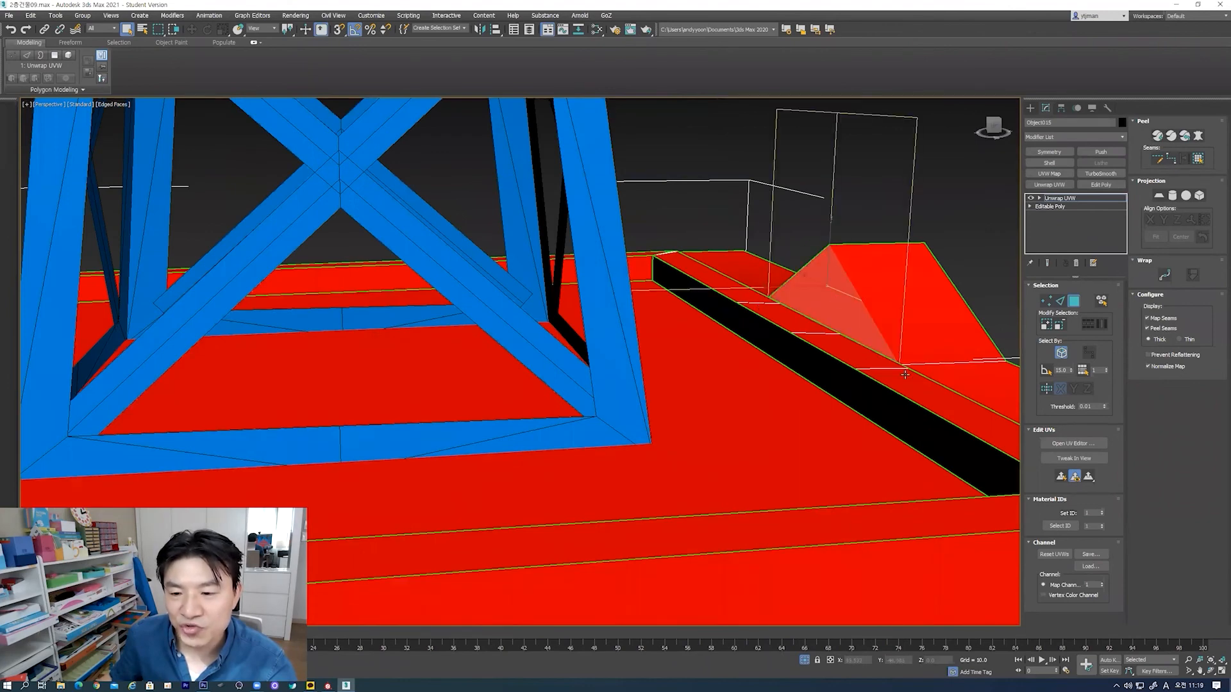
Step: Examine the red walls' seams along the shutter side, cornice and roof from below, from above and round to the front
scroll(882, 369, "down", 4)
middle_click_drag(882, 369, 741, 309)
middle_click_drag(801, 350, 789, 303, "alt")
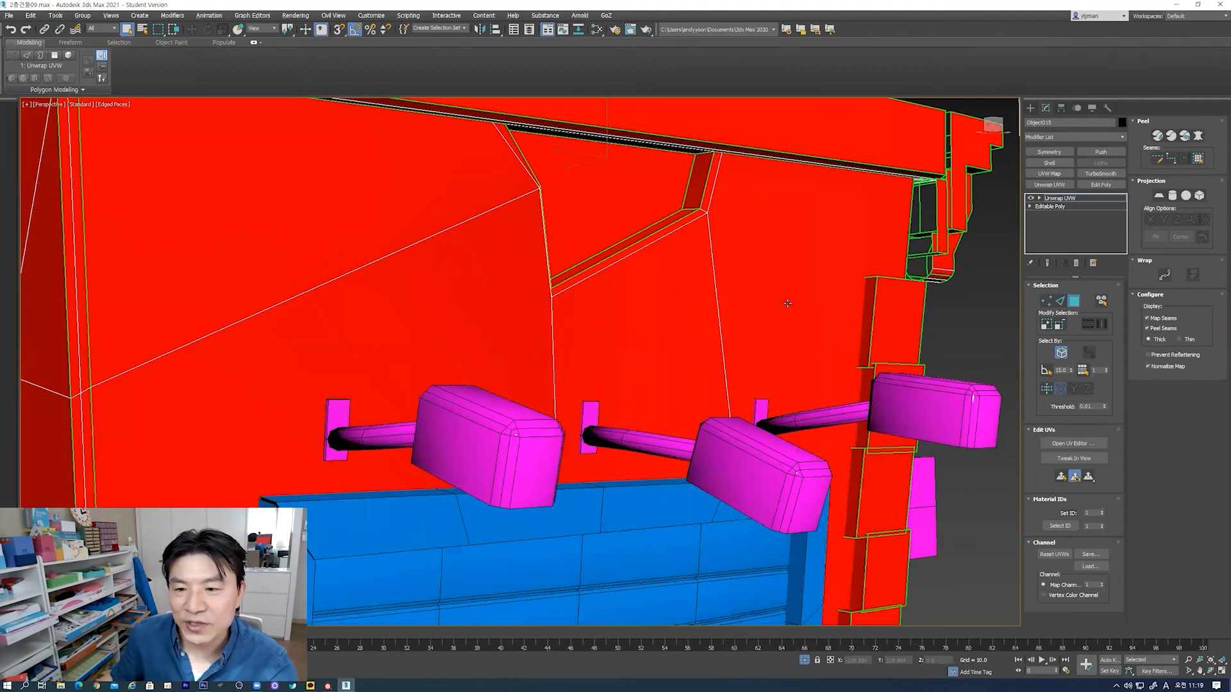
scroll(786, 303, "down", 5)
middle_click_drag(857, 190, 824, 168)
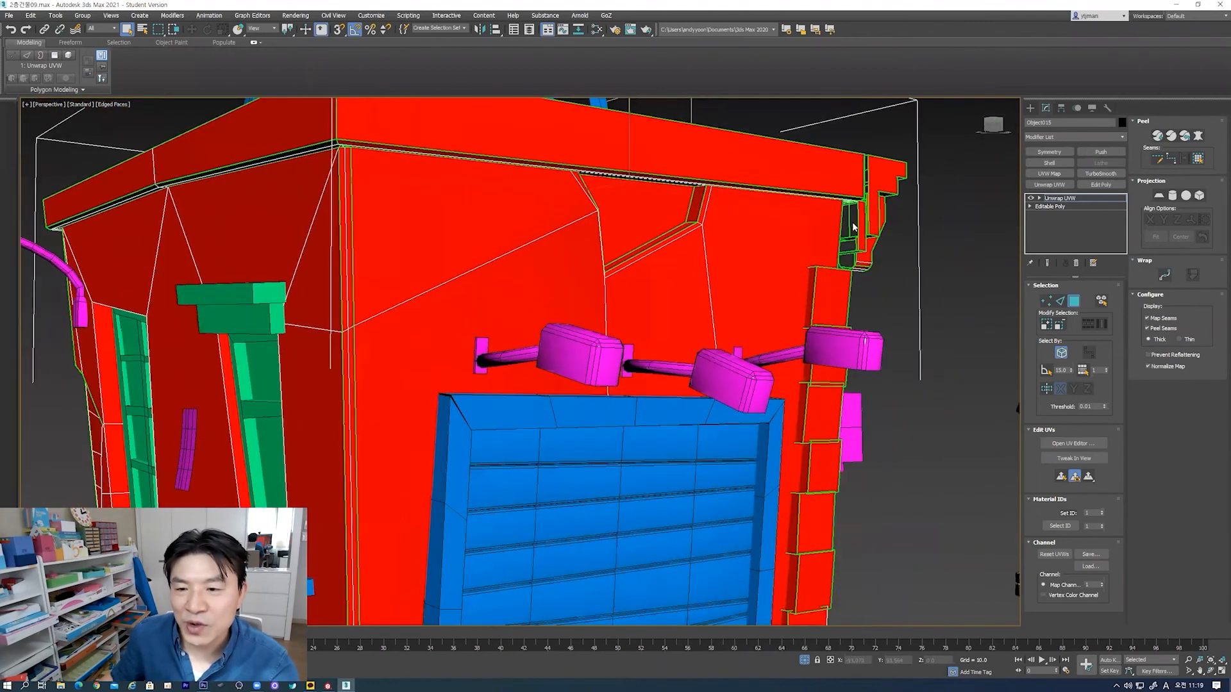
middle_click_drag(820, 236, 612, 182, "alt")
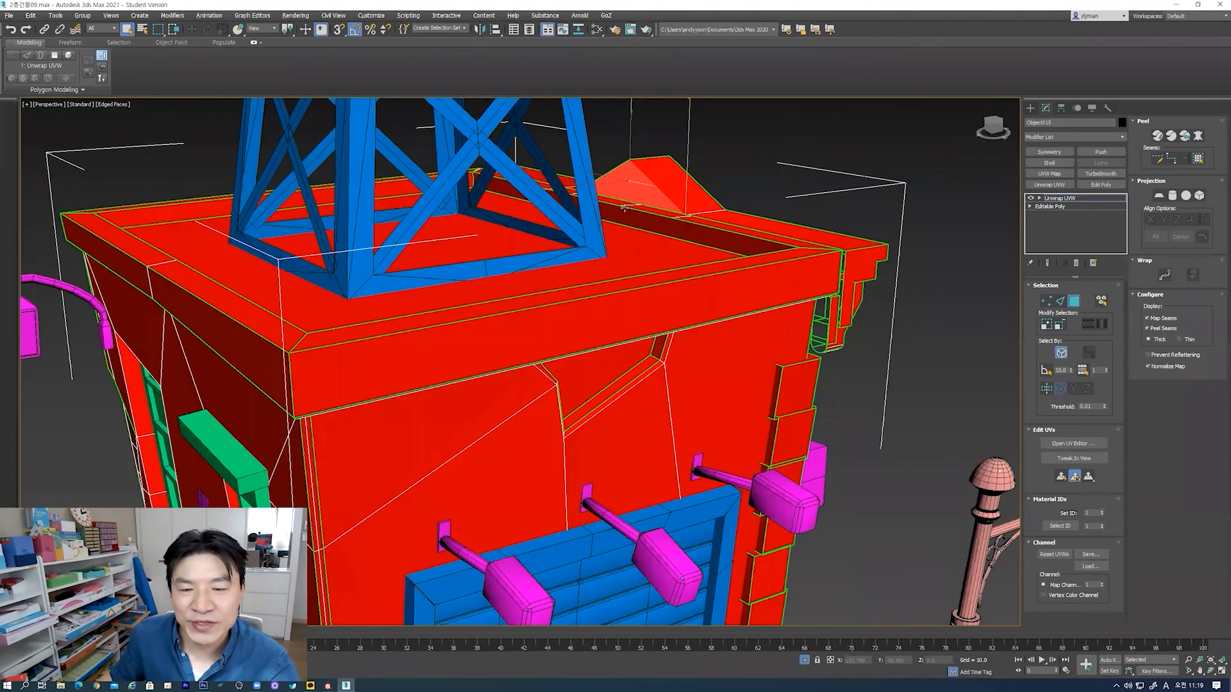
scroll(628, 205, "down", 4)
middle_click_drag(632, 250, 577, 270, "alt")
middle_click_drag(684, 255, 773, 306, "alt")
Step: Turn on element selection for the unwrap and select the uppermost corner block beside the front window
scroll(750, 256, "up", 6)
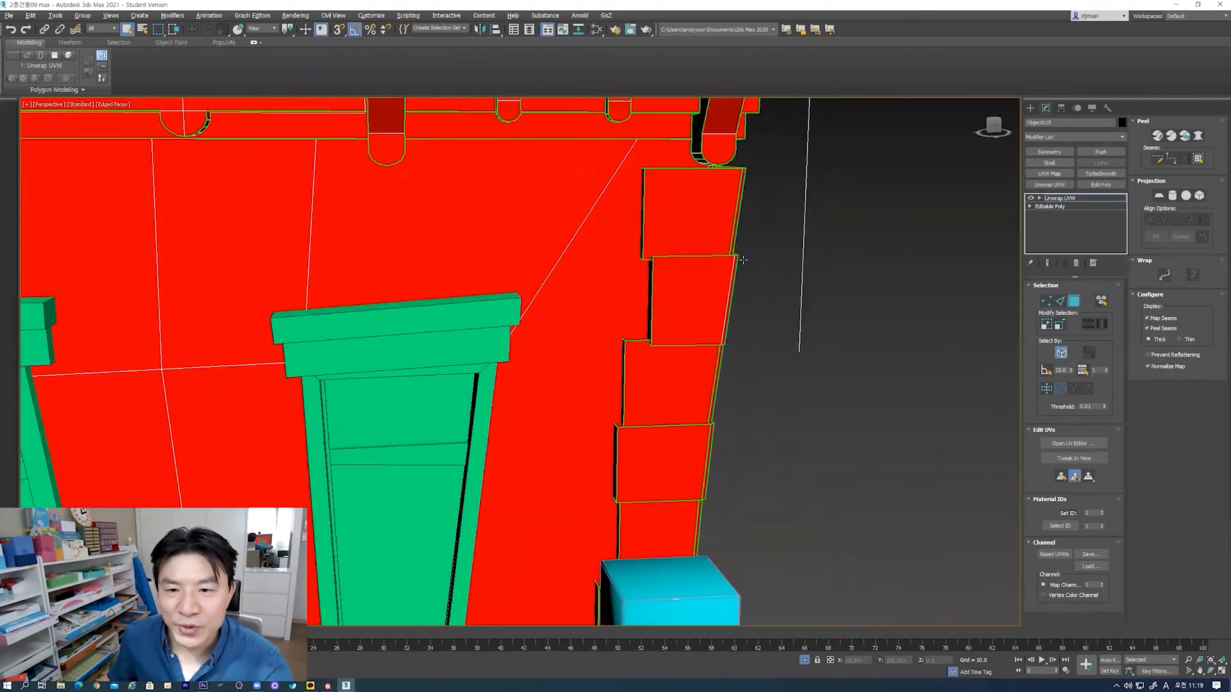
left_click(1101, 302)
left_click(698, 225)
middle_click_drag(698, 225, 698, 282, "alt")
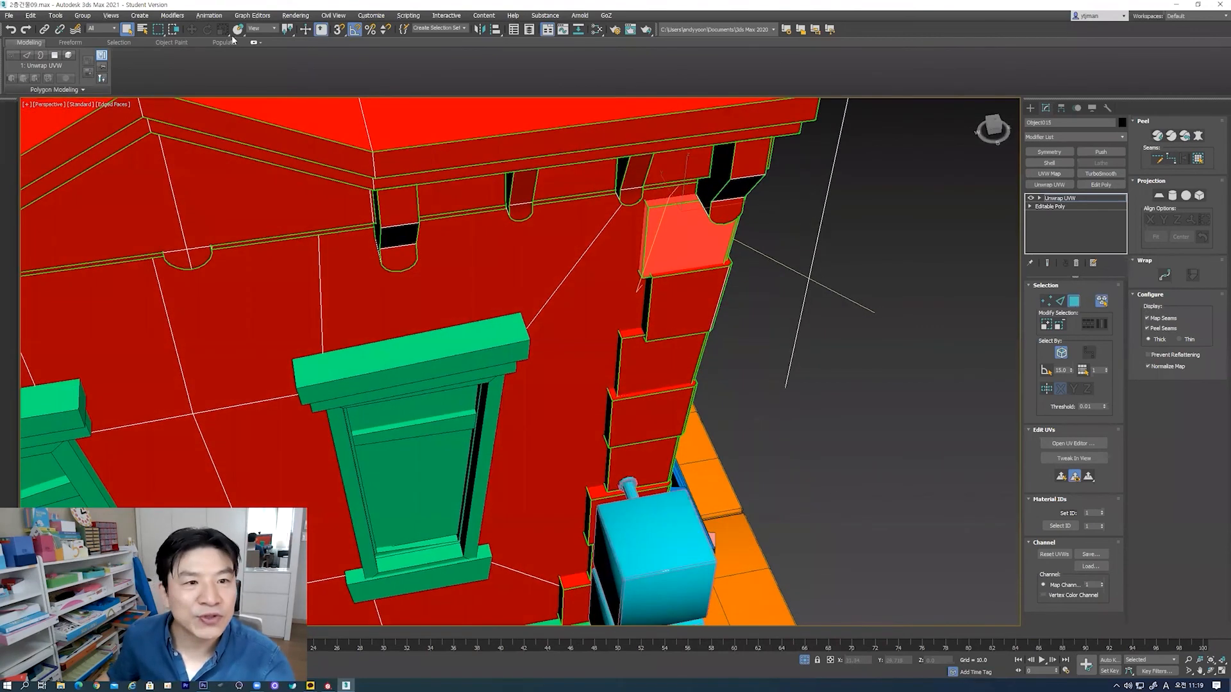
Step: Add an Edit Poly modifier above the unwrap, select the uppermost corner block as an element and try to move it
middle_click_drag(652, 222, 659, 219, "alt")
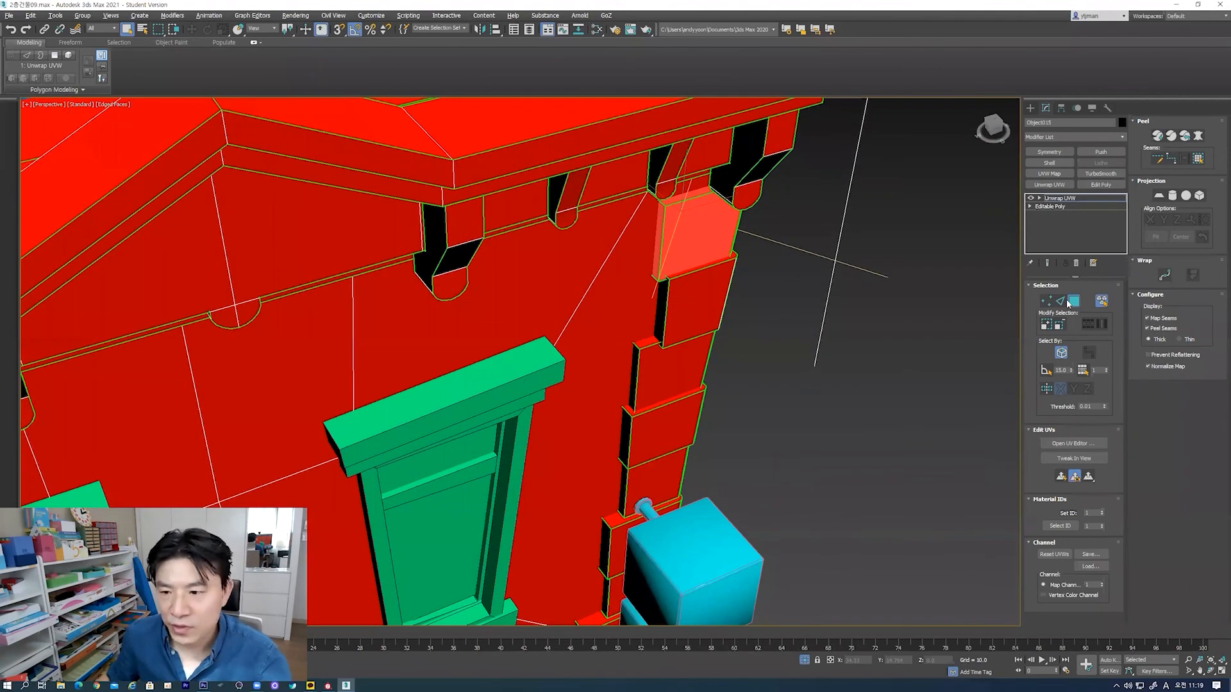
middle_click_drag(985, 246, 968, 240, "alt")
right_click(694, 215)
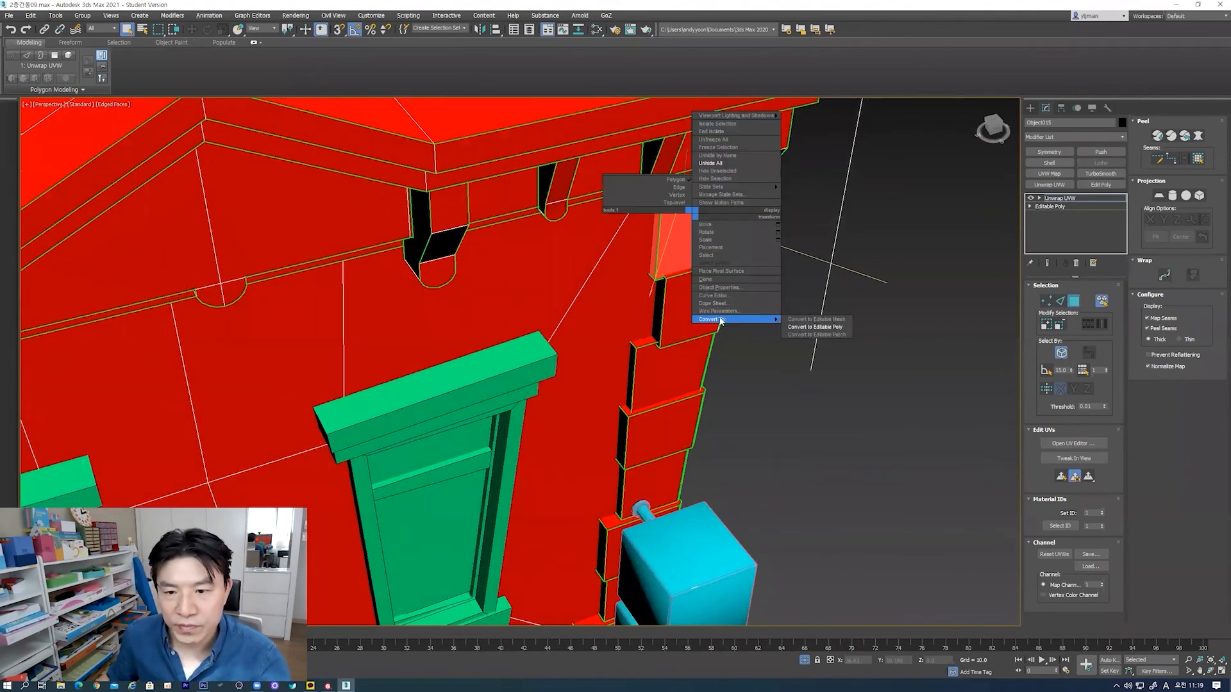
left_click(1070, 222)
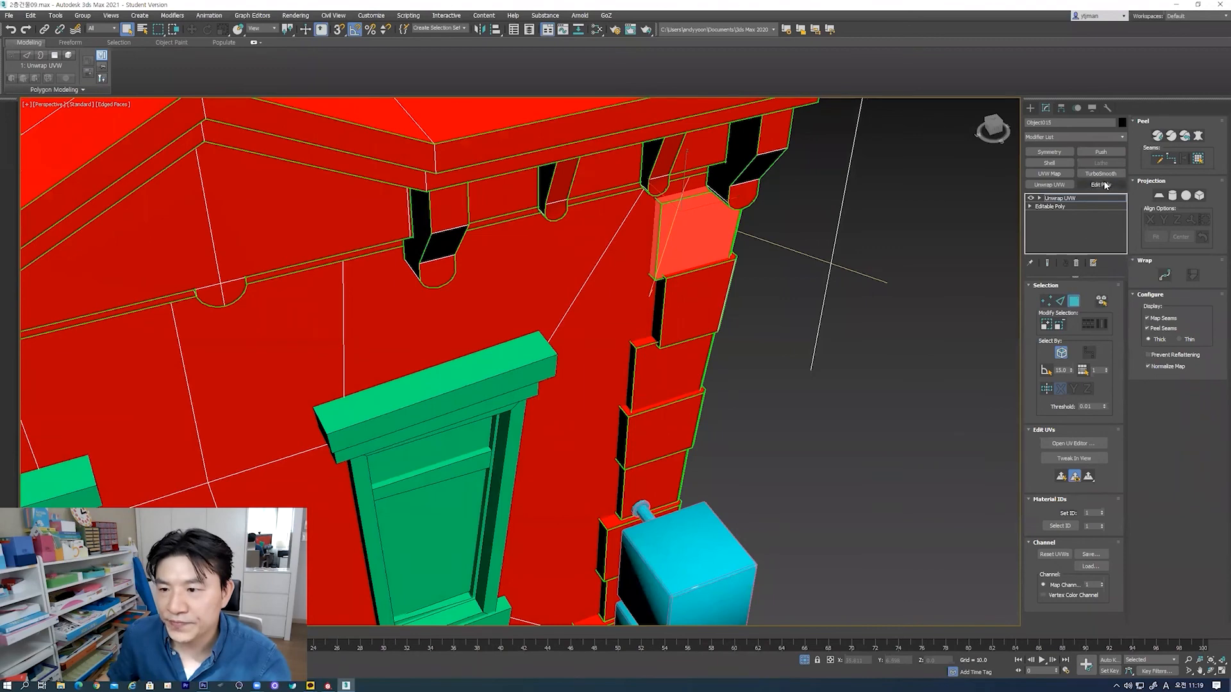
left_click(1101, 185)
left_click(1095, 362)
left_click(715, 234)
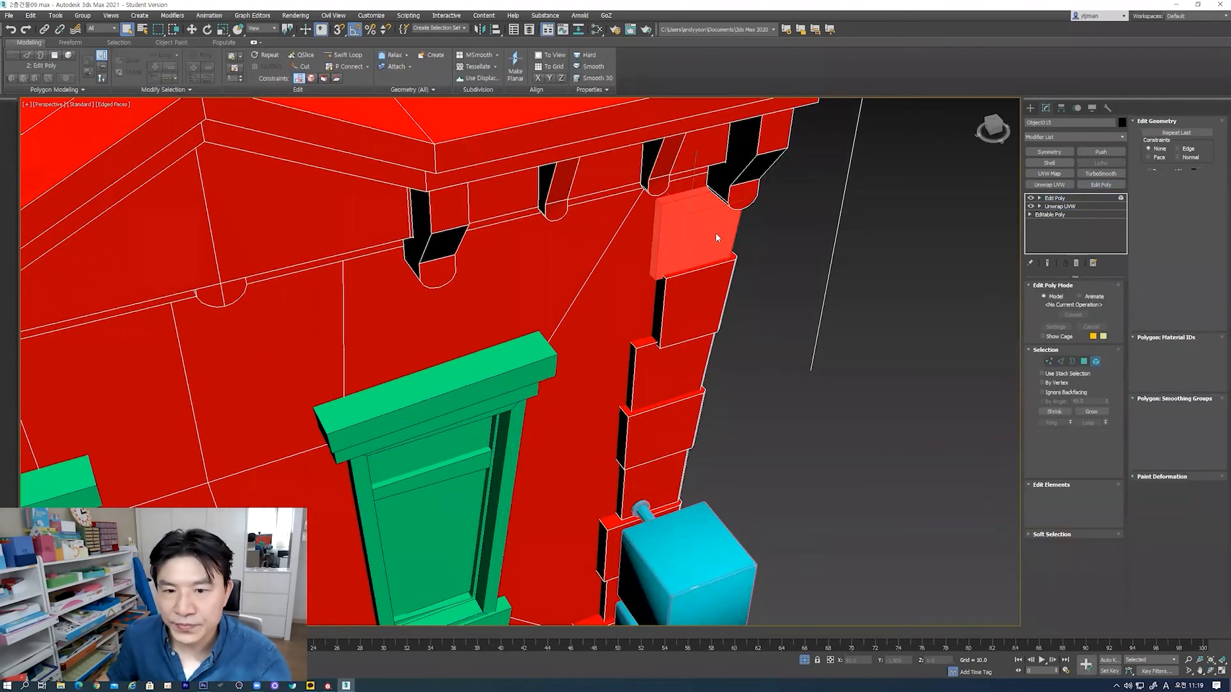
left_click(191, 29)
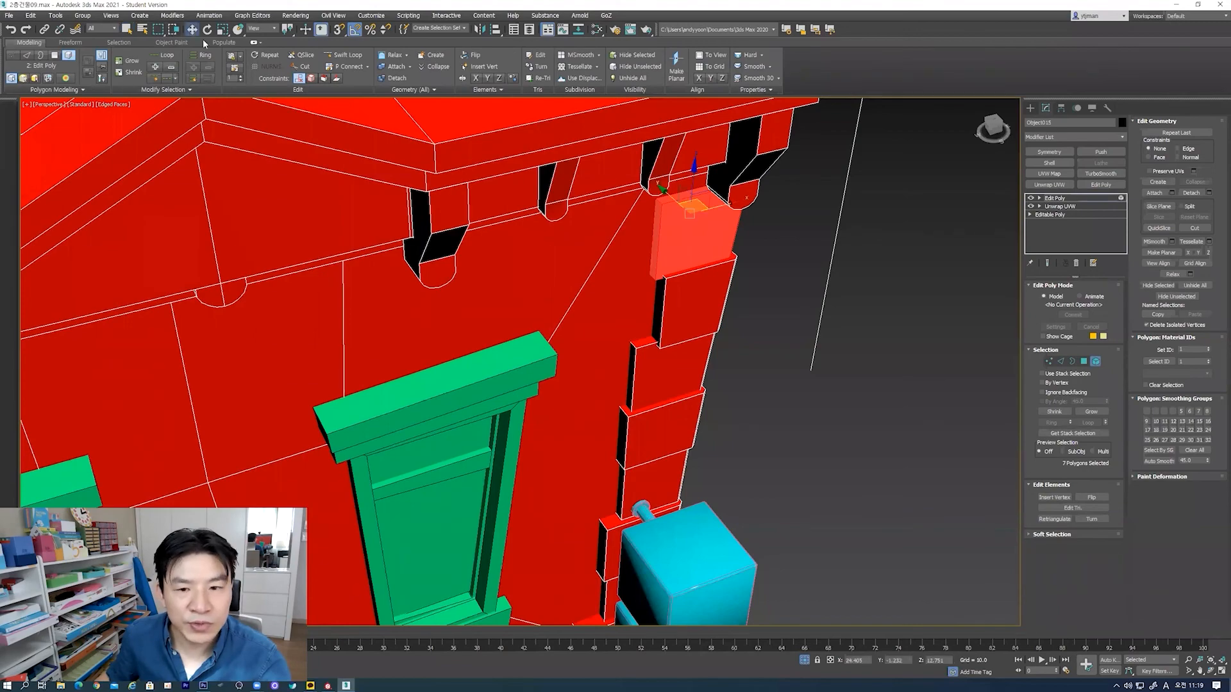
left_click_drag(700, 205, 862, 280)
Step: Inspect the selected corner block from the whole scene and from below, and delete the Edit Poly modifier
middle_click_drag(893, 321, 835, 302, "alt")
key("ctrl+alt+z")
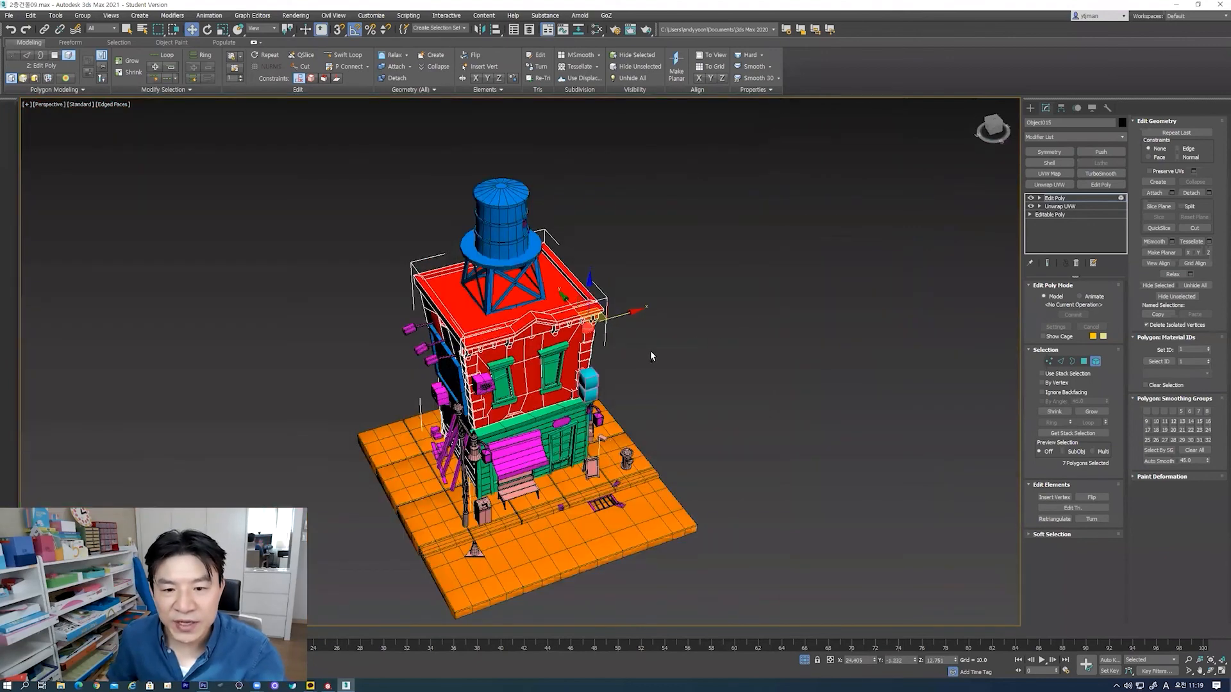
middle_click_drag(676, 349, 643, 282, "alt")
scroll(621, 250, "up", 8)
left_click(805, 277)
middle_click_drag(795, 308, 597, 151, "alt")
double_click(608, 147)
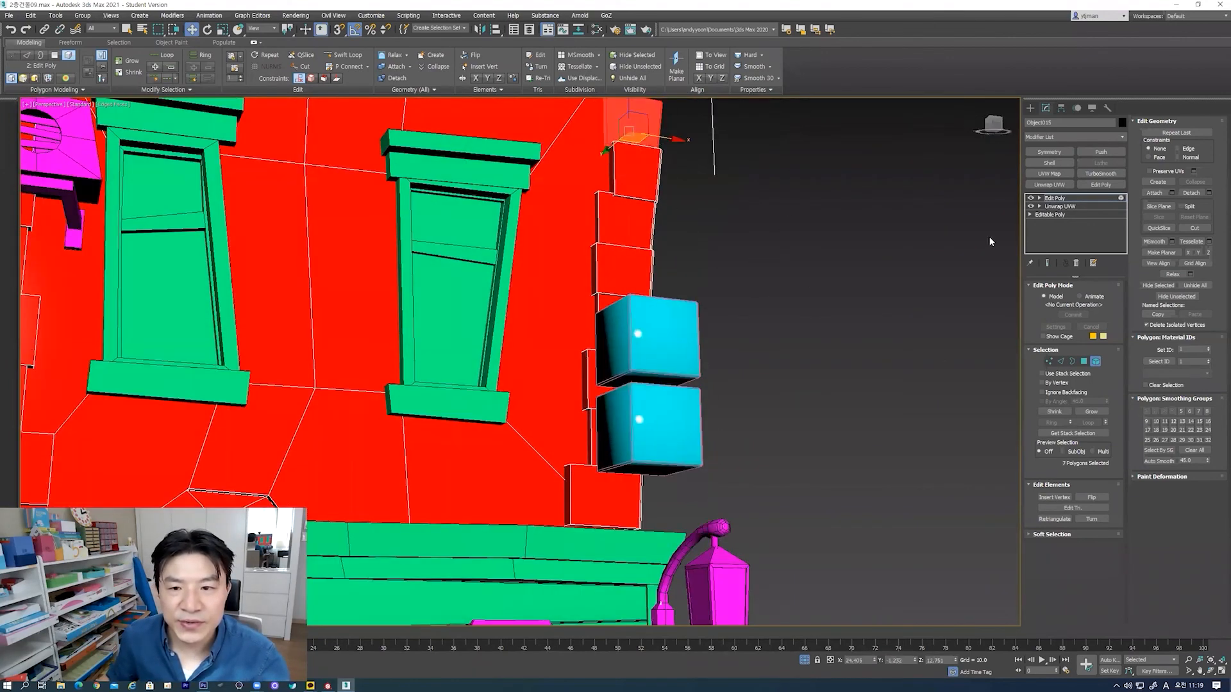
left_click(1077, 263)
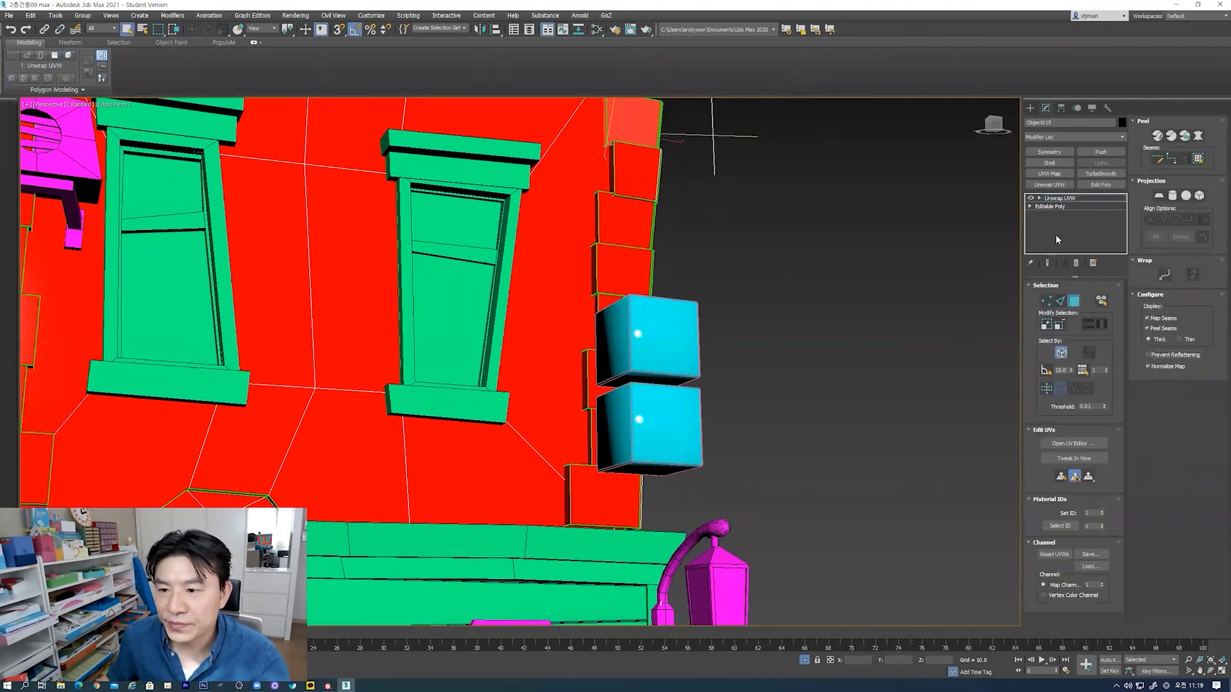
Step: Pick the inner side face of a corner block beside the front window and open the UV editor on it
scroll(610, 153, "up", 5)
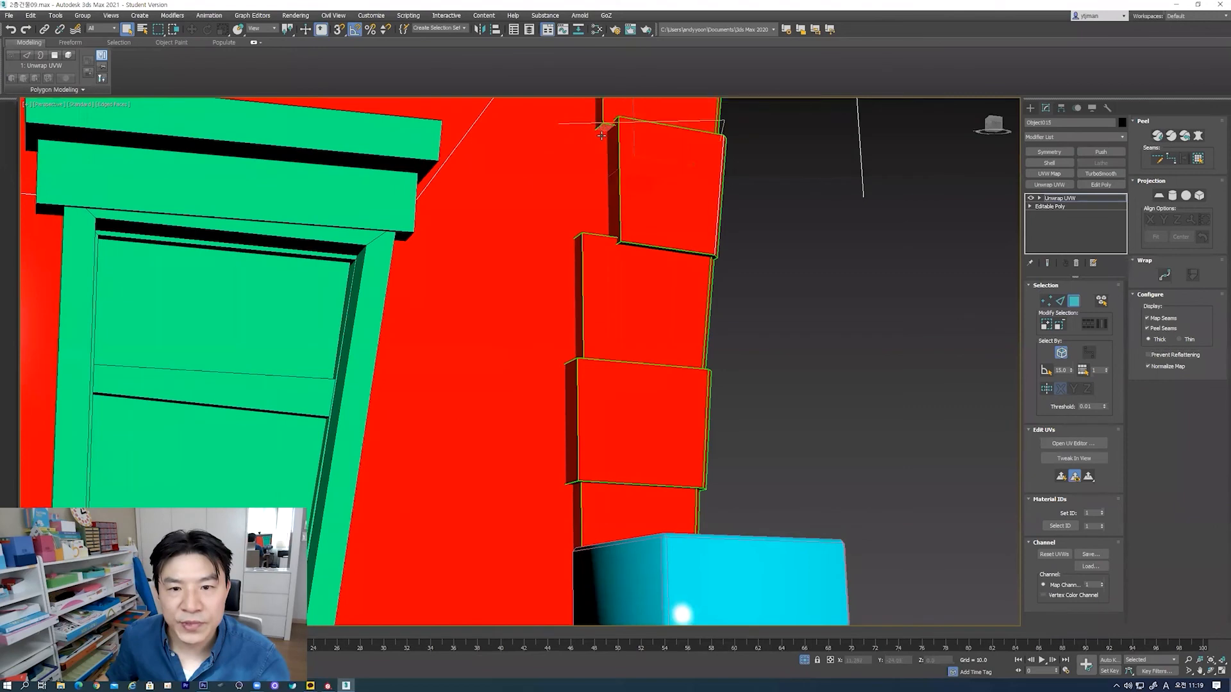
middle_click_drag(602, 126, 655, 219)
left_click(657, 194)
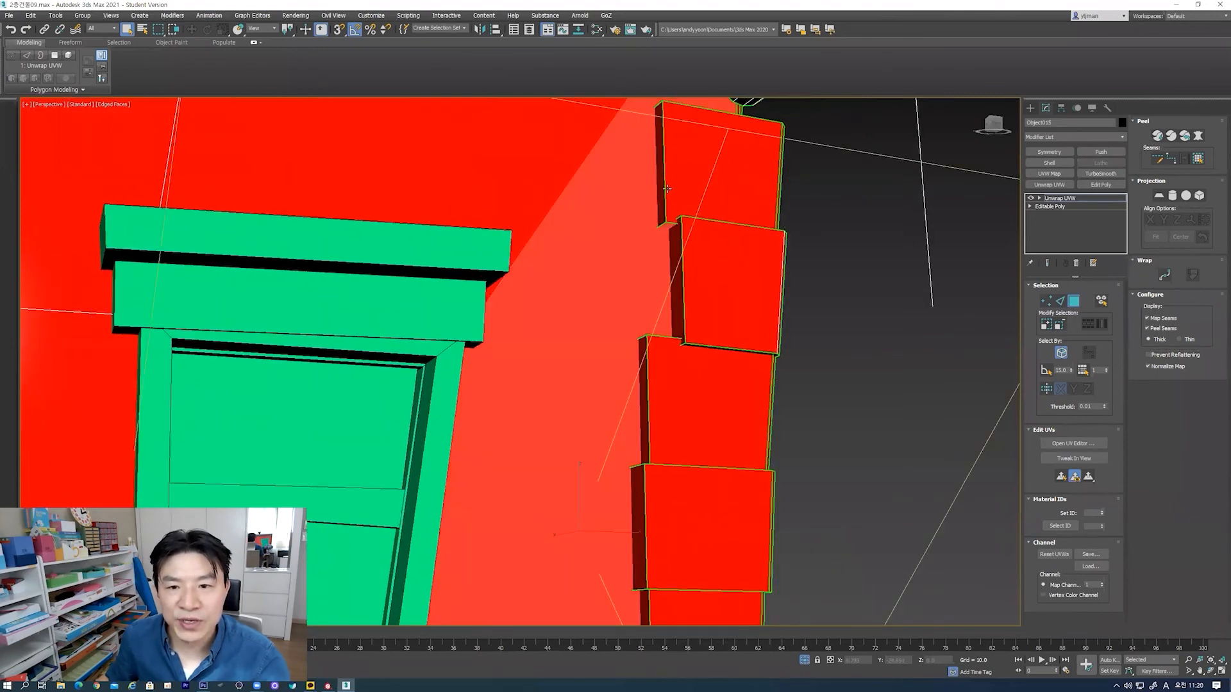
left_click(661, 188)
middle_click_drag(695, 145, 707, 198, "alt")
middle_click_drag(312, 447, 429, 320)
left_click(1084, 443)
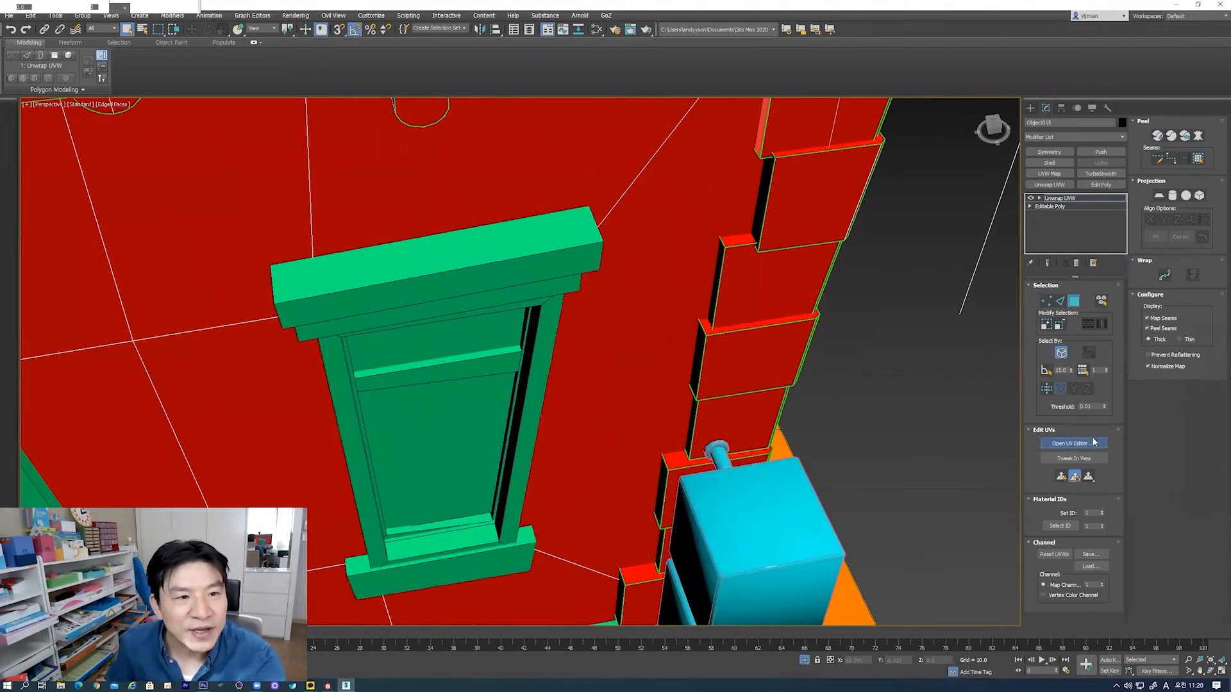
scroll(221, 177, "up", 6)
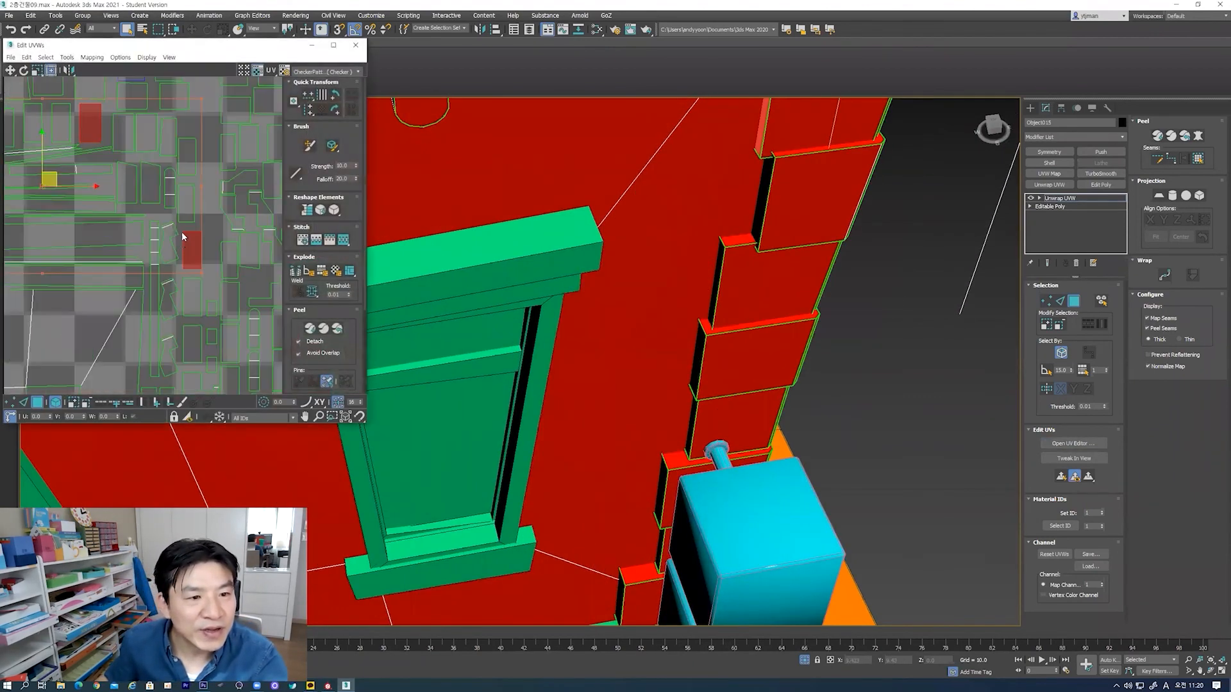
Step: Pick a corner block's front face and its faces around the corner, locating each one's piece in the UV layout
middle_click_drag(840, 355, 802, 221, "alt")
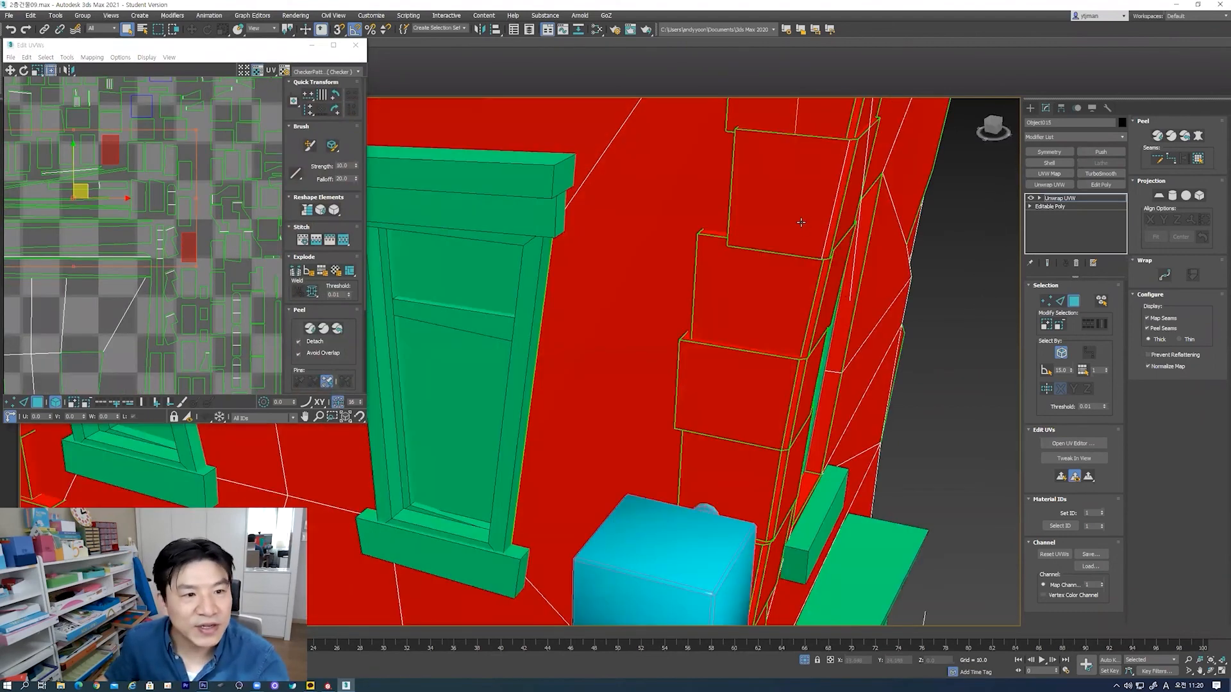
left_click(802, 222)
middle_click_drag(231, 216, 266, 219)
scroll(186, 209, "down", 3)
middle_click_drag(186, 210, 234, 214)
middle_click_drag(762, 211, 698, 205, "alt")
left_click(811, 183, "ctrl")
middle_click_drag(811, 183, 863, 177, "alt")
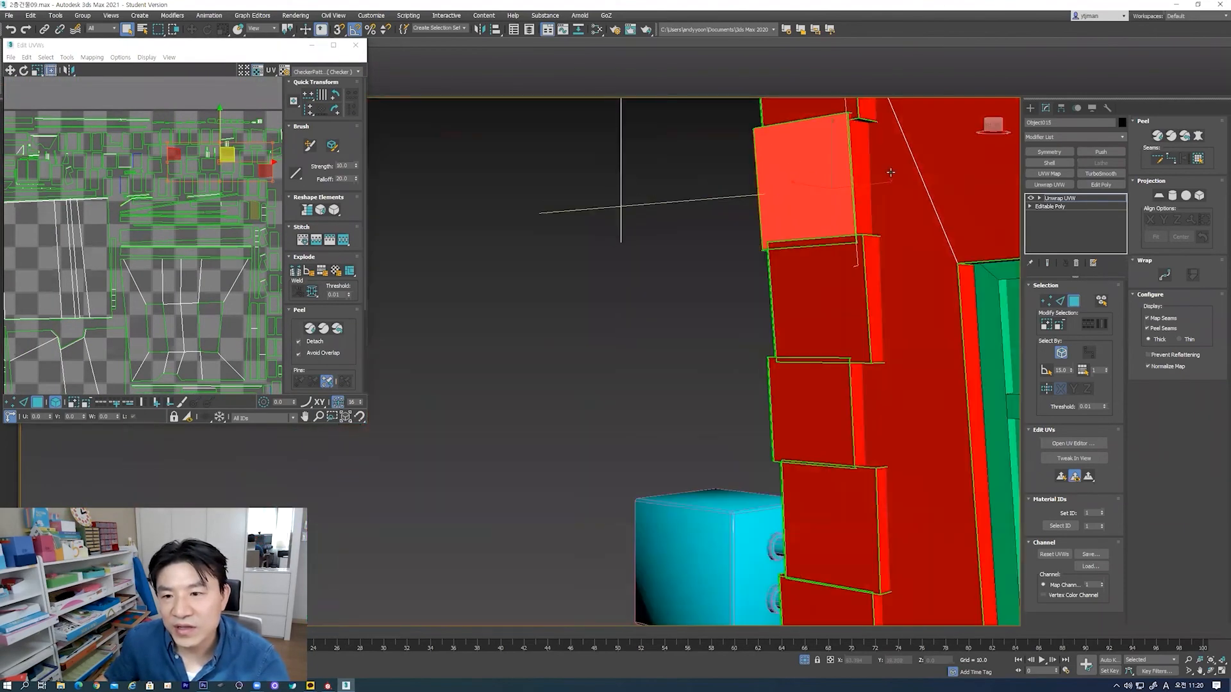
left_click(864, 177)
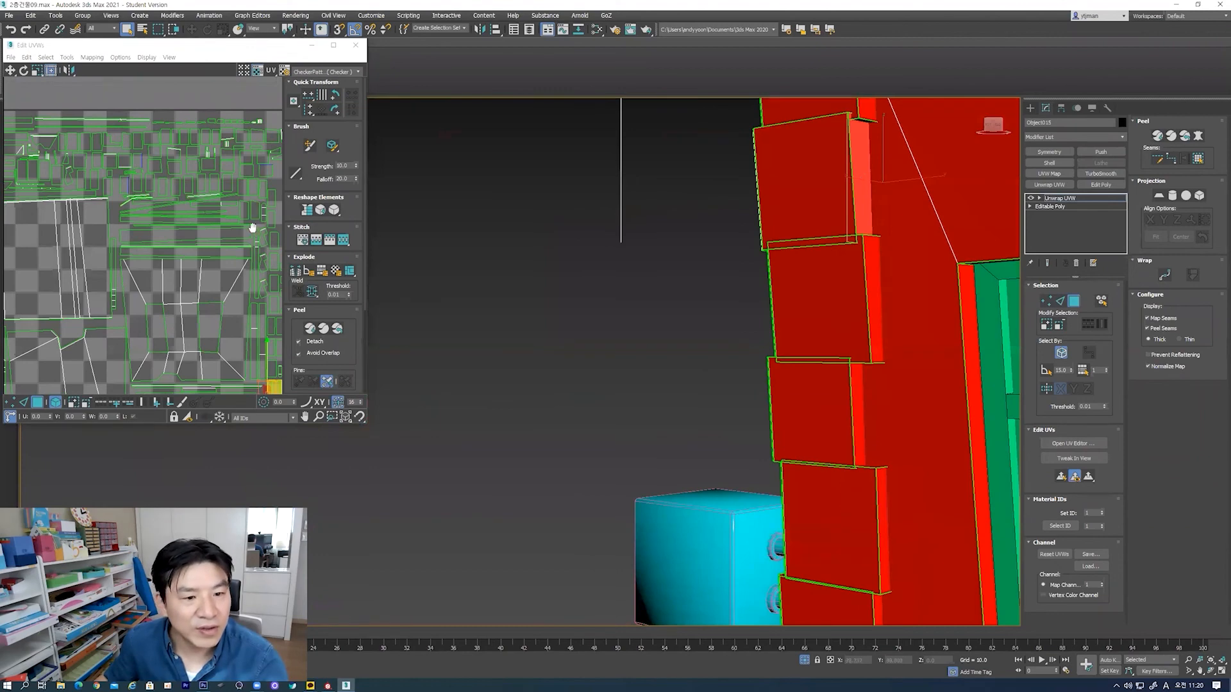
middle_click_drag(276, 319, 197, 248)
scroll(195, 254, "down", 5)
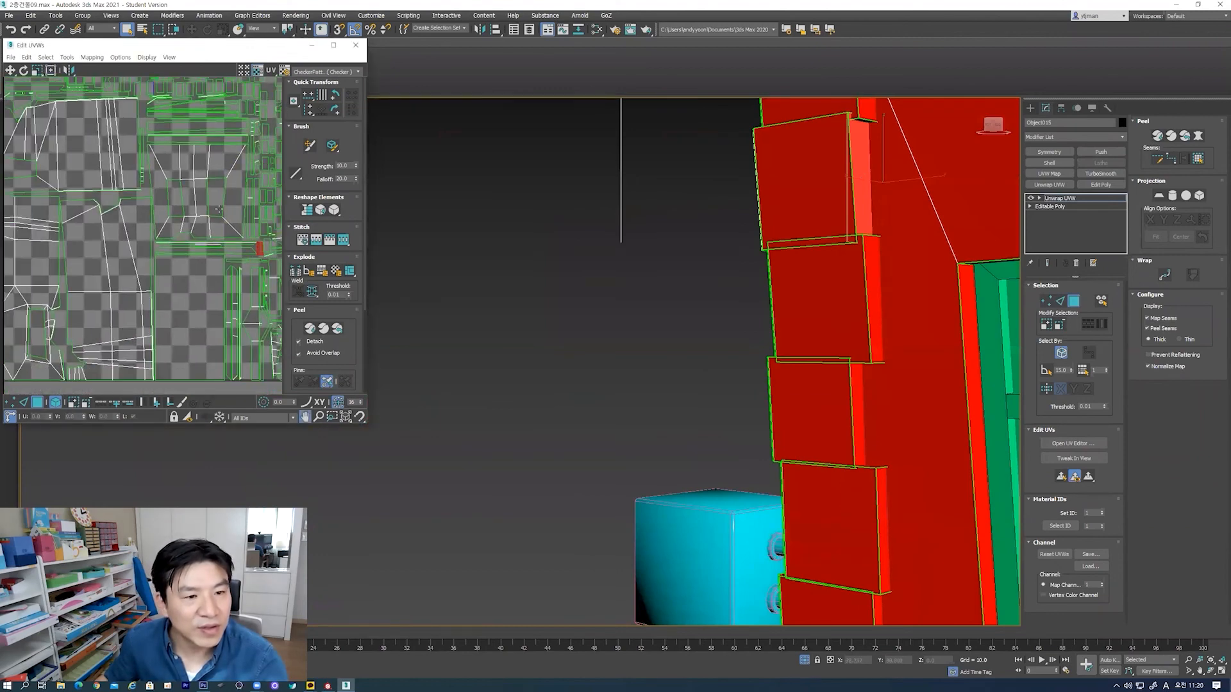
Step: Select the faces of two neighbouring corner blocks together and locate all their pieces in the UV layout
middle_click_drag(651, 277, 737, 275, "alt")
left_click(863, 274)
middle_click_drag(863, 274, 924, 326, "alt")
left_click(866, 381, "ctrl")
left_click(819, 298, "ctrl")
middle_click_drag(832, 270, 873, 212, "alt")
key("ctrl+z")
left_click(846, 280, "ctrl")
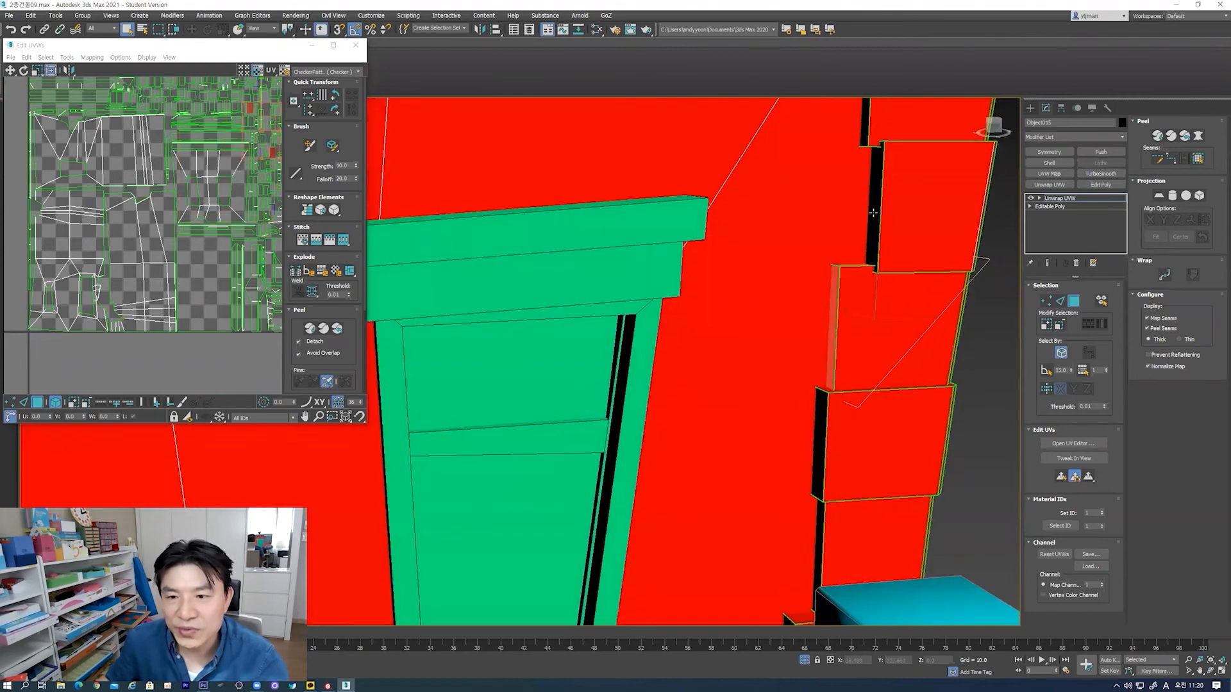
left_click(873, 213, "ctrl")
scroll(238, 184, "up", 2)
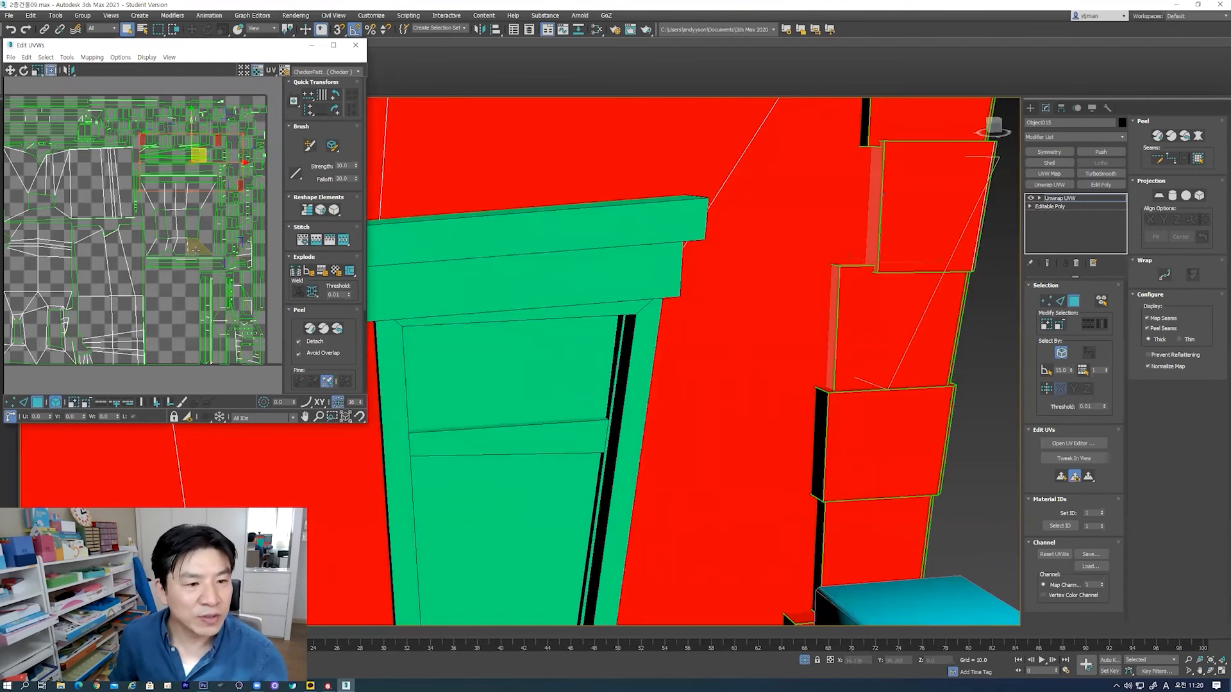
middle_click_drag(197, 151, 222, 139)
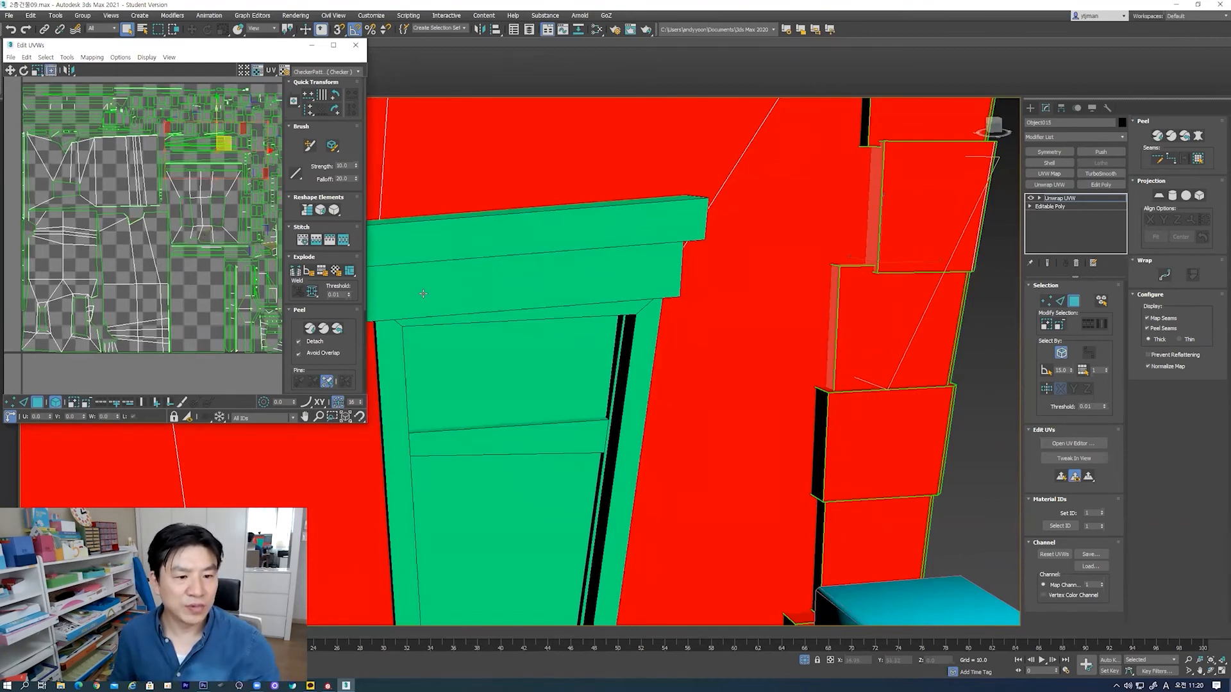
Step: Locate the UV piece of a corner block just above the cyan boxes and view the block from the front corner
scroll(800, 338, "down", 4)
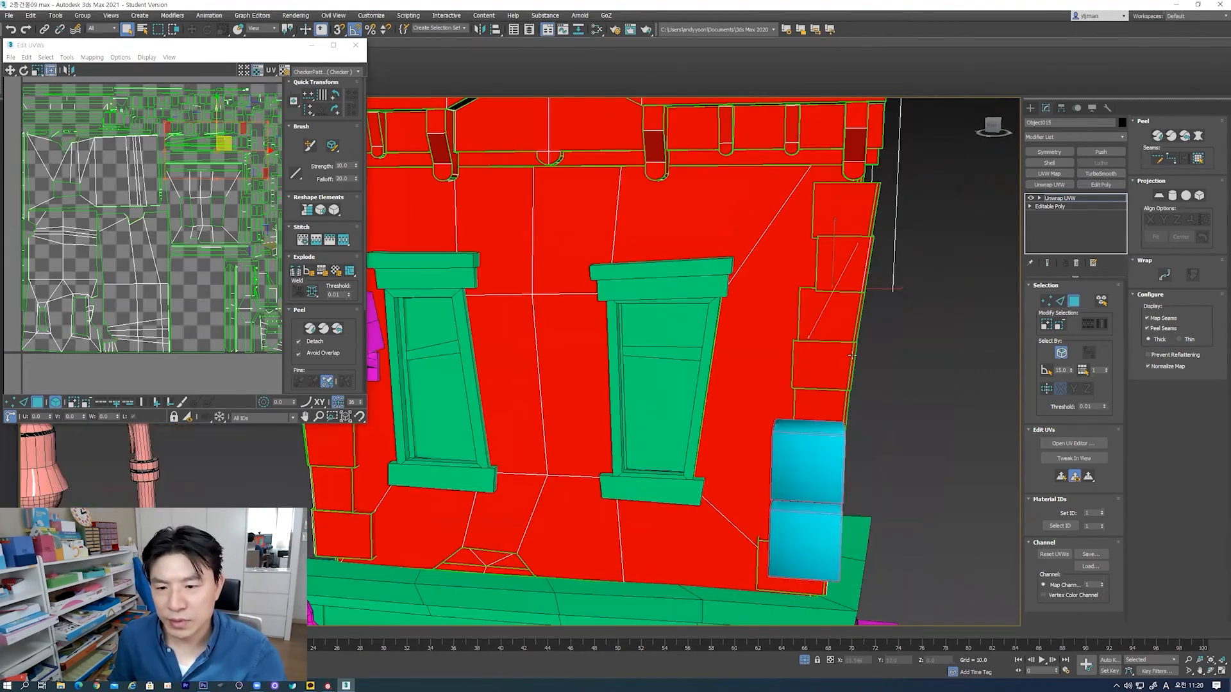
middle_click_drag(851, 356, 827, 356, "alt")
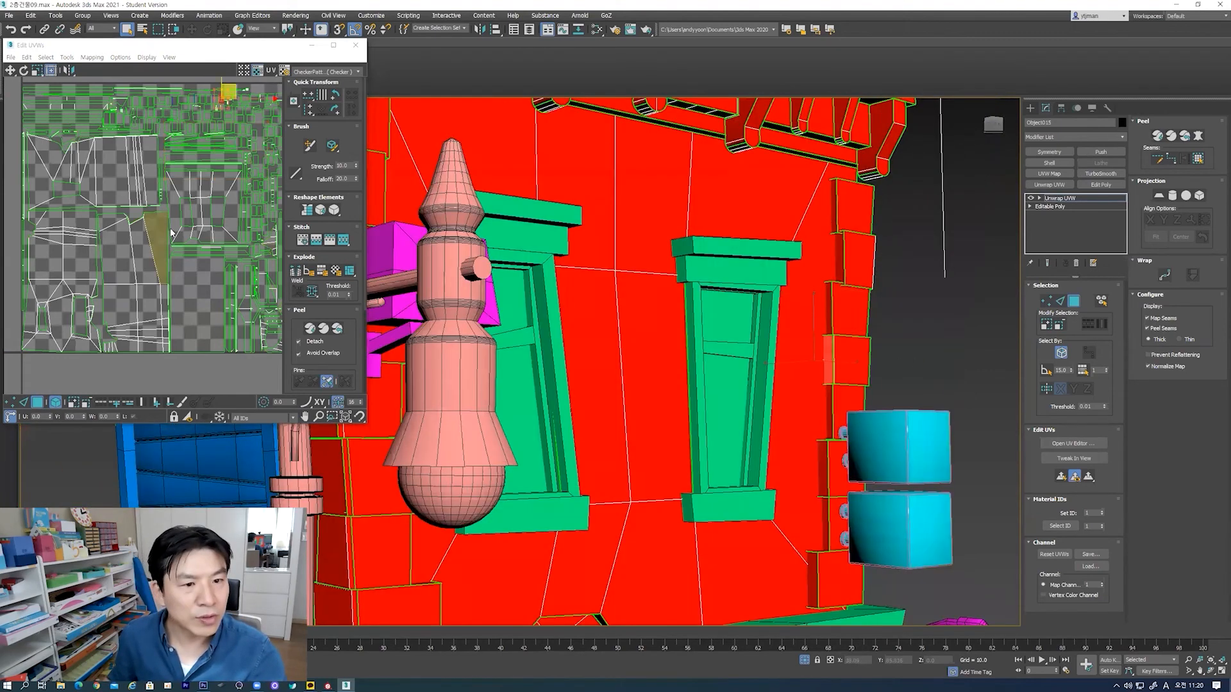
scroll(157, 156, "up", 2)
scroll(157, 156, "up", 2)
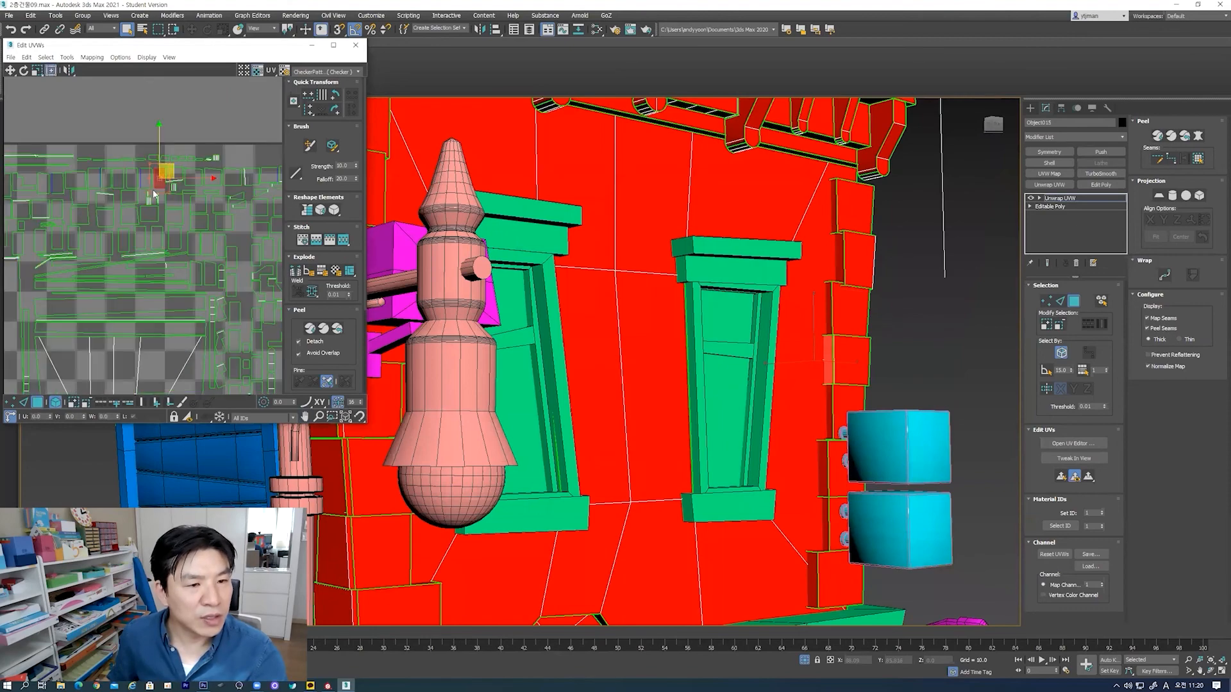
middle_click_drag(956, 267, 796, 340, "alt")
scroll(809, 347, "down", 5)
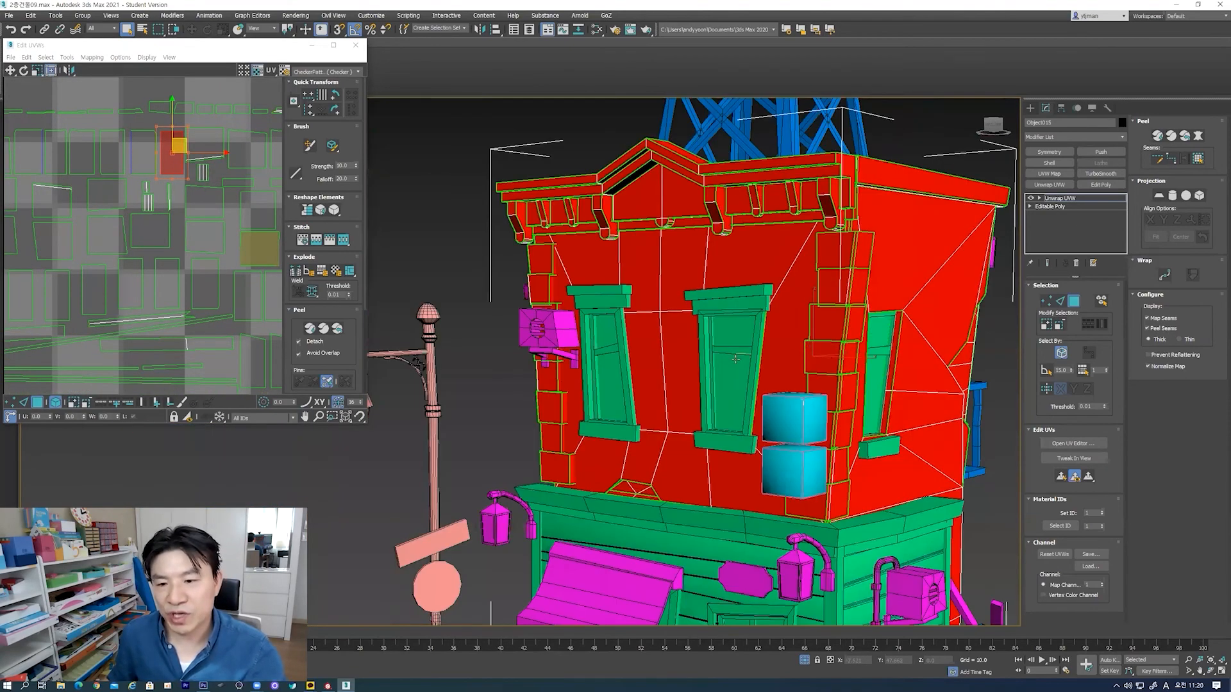
Step: Pick the narrow side faces of the stacked corner blocks beside the side window, building up a multiple selection
scroll(787, 318, "up", 5)
left_click(781, 339)
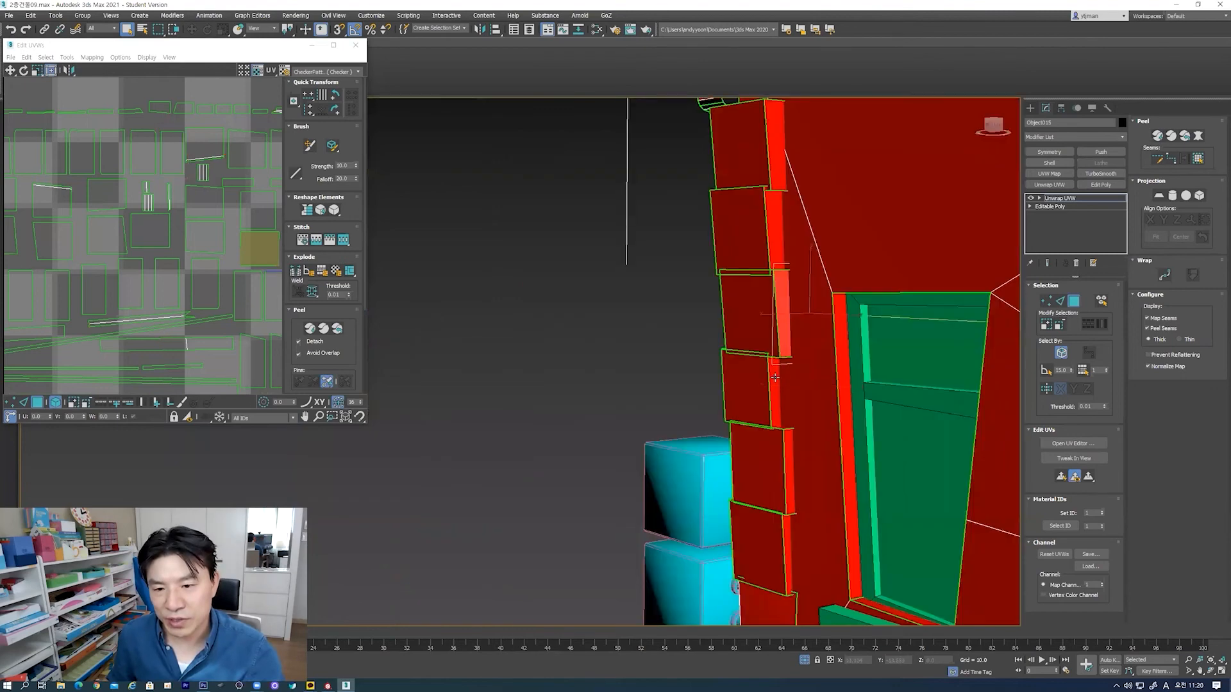
left_click(775, 378)
left_click(790, 450)
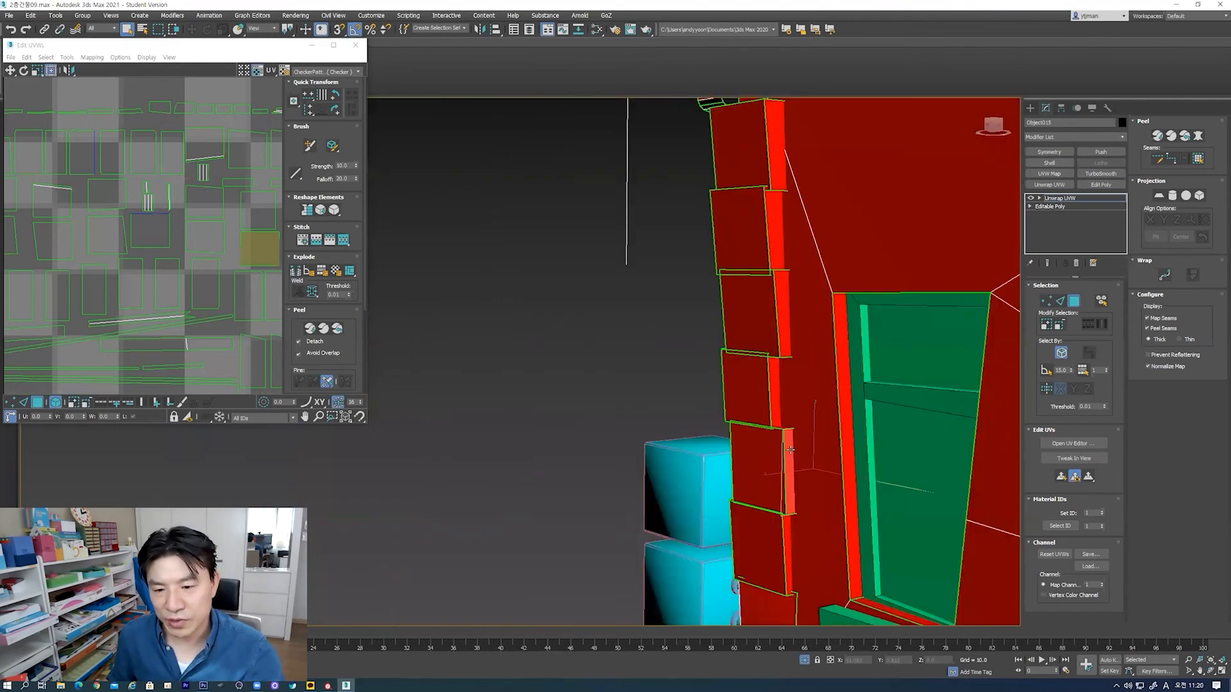
left_click(789, 552)
left_click(786, 475)
left_click(773, 391)
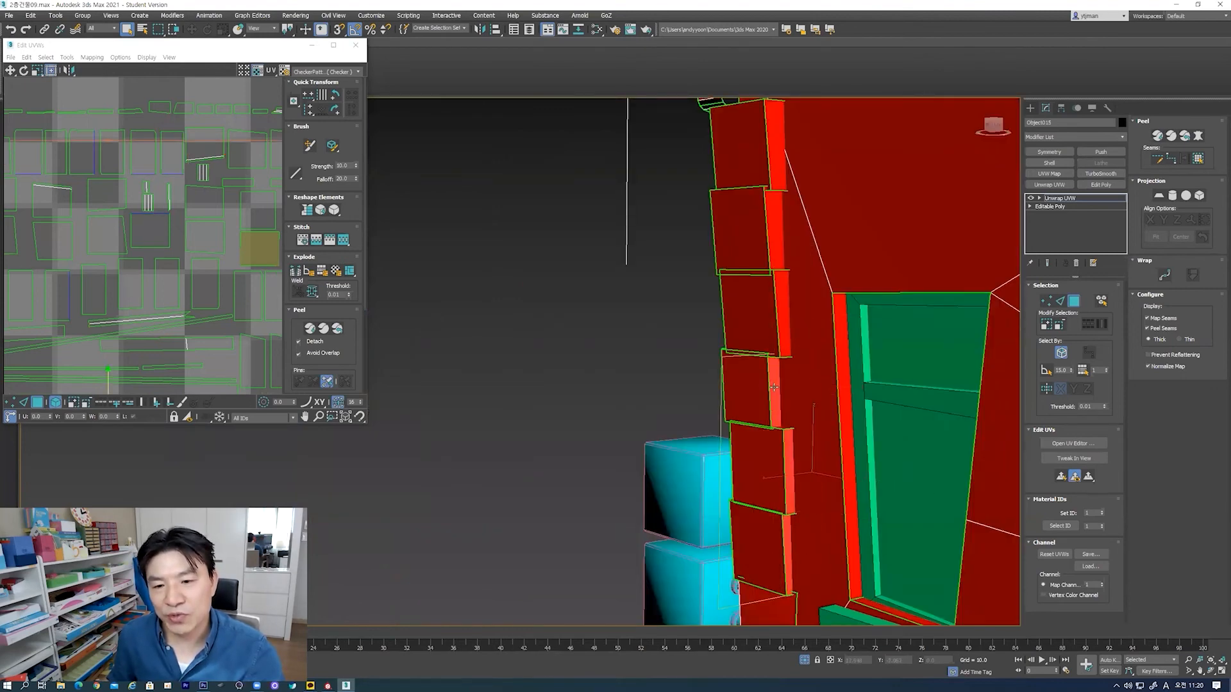
left_click(781, 317)
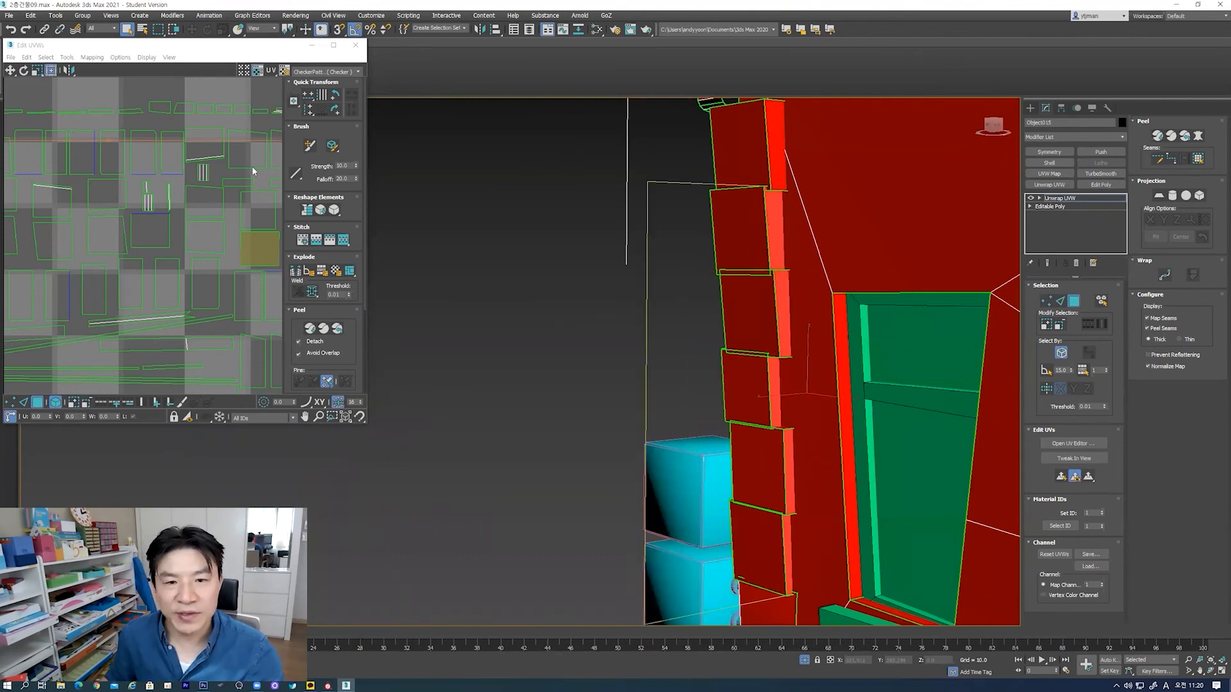
Step: Examine where the selected side faces lie across the whole UV layout and close the UV editor
scroll(132, 218, "down", 4)
scroll(135, 219, "down", 3)
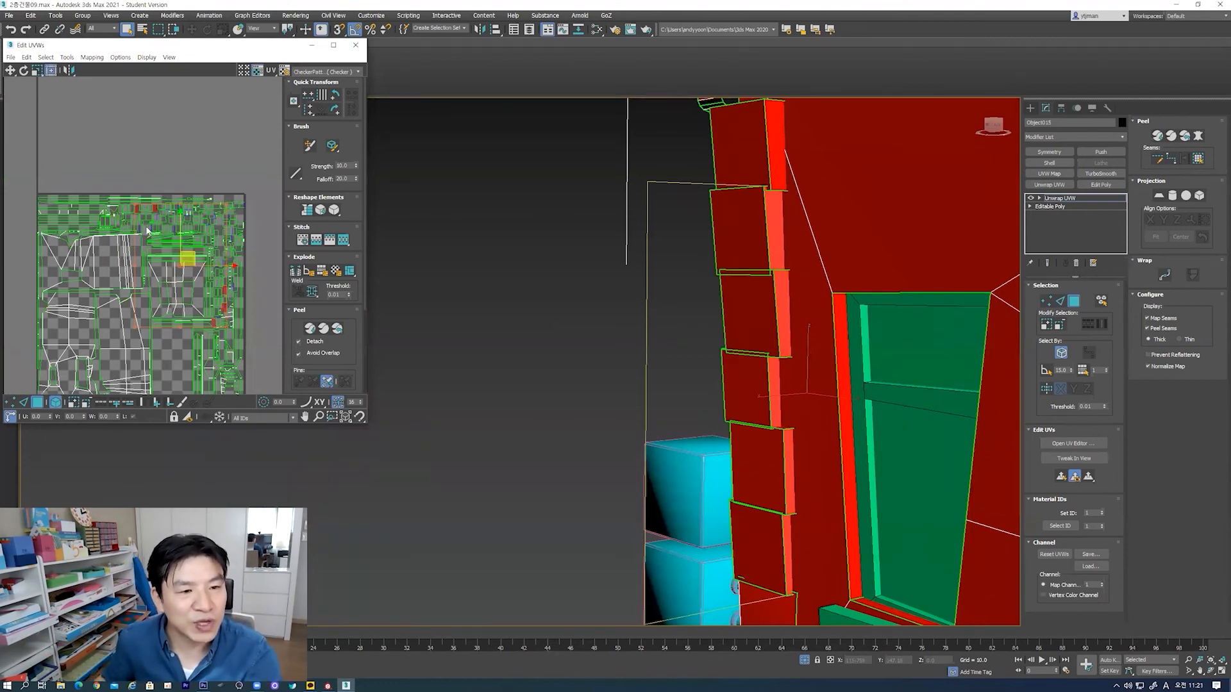
scroll(189, 263, "up", 5)
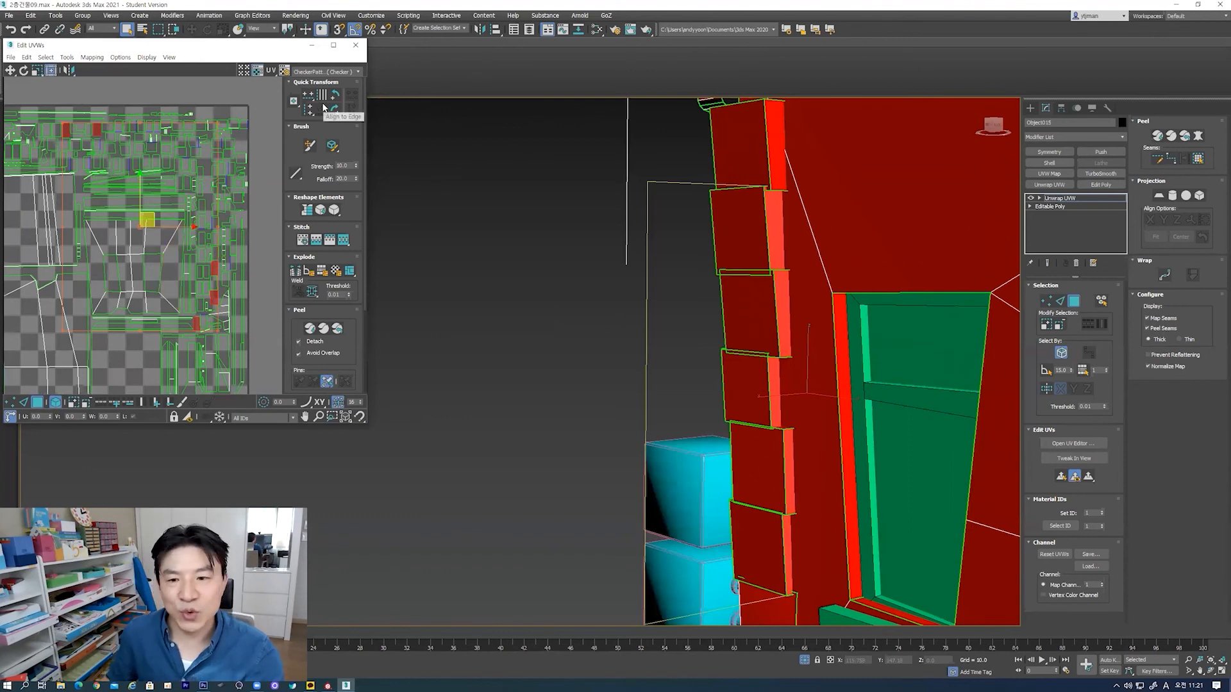
left_click(356, 45)
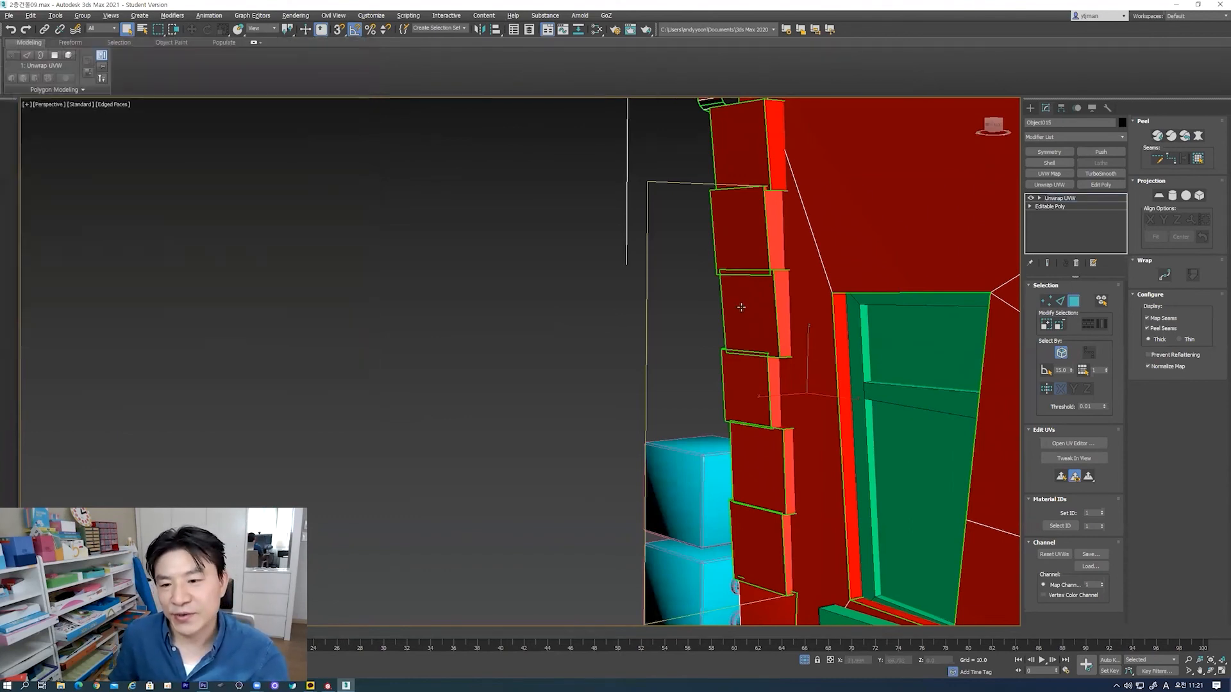
Step: Leave the unwrap's polygon selection and deselect the red walls
middle_click_drag(841, 306, 821, 329, "alt")
key("shift+z")
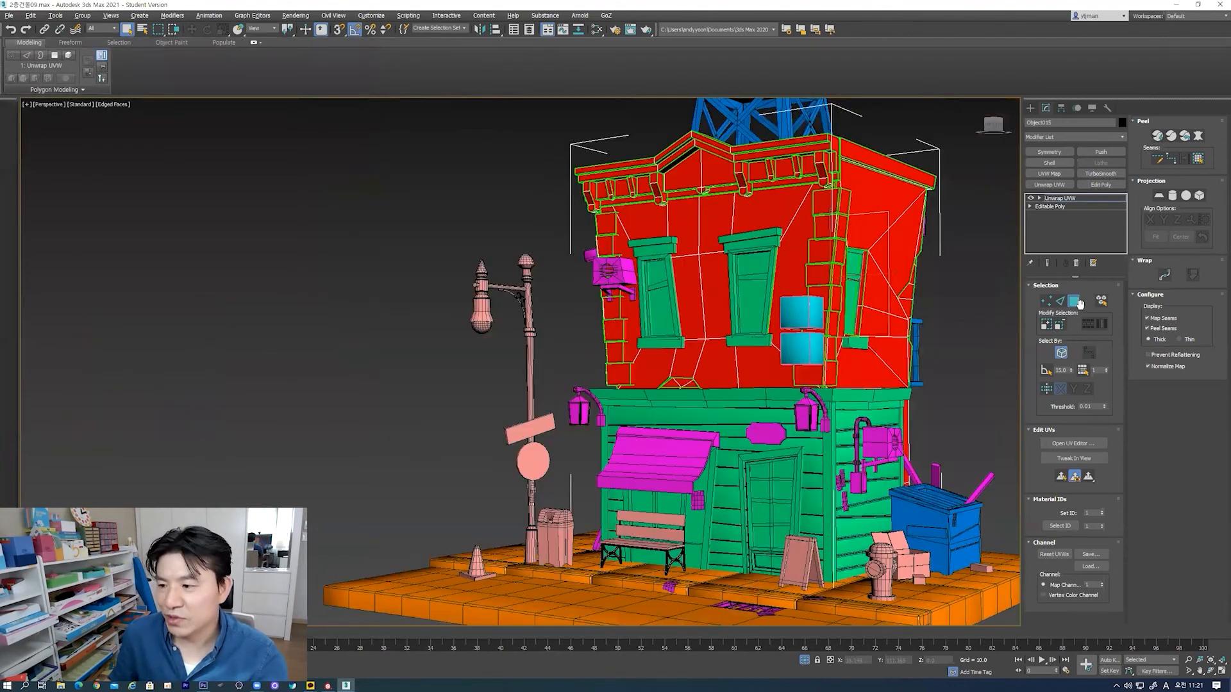
left_click(1076, 302)
left_click(956, 300)
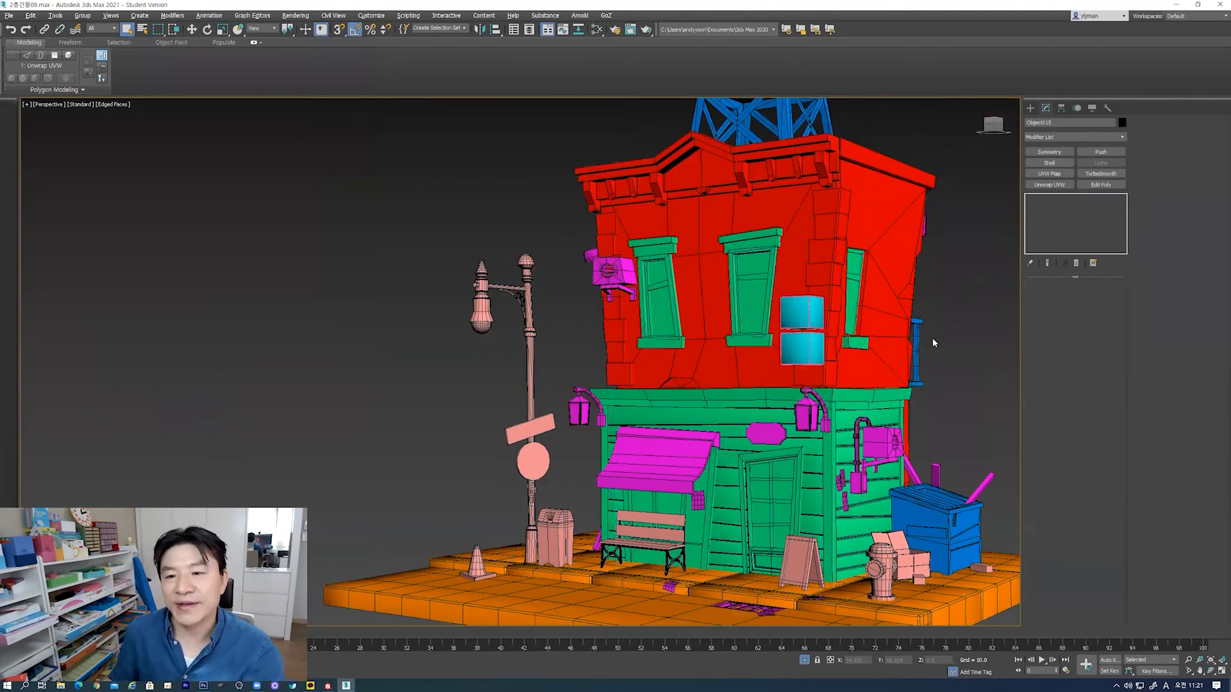
middle_click_drag(911, 332, 881, 318)
key("ctrl+d")
Step: Select the green object of windows and ground-floor walls, isolate it and view its parts at an angle
middle_click_drag(743, 300, 733, 275, "alt")
left_click(692, 268)
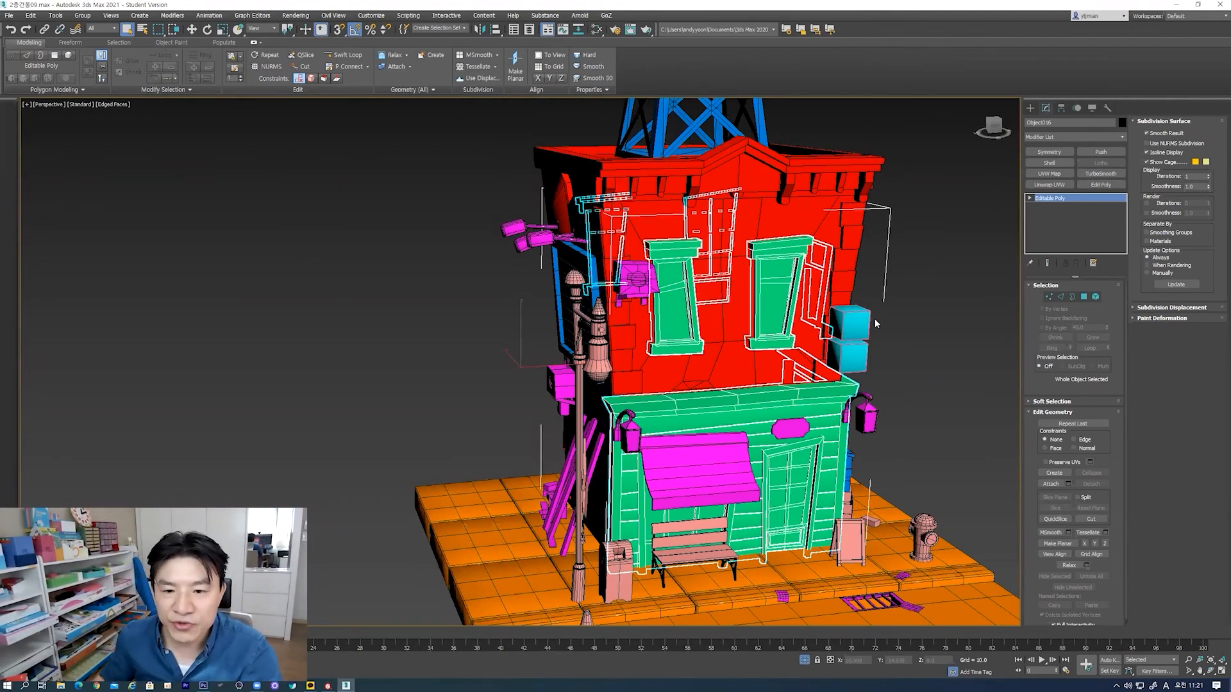
middle_click_drag(821, 320, 780, 308)
middle_click_drag(688, 291, 685, 284, "alt")
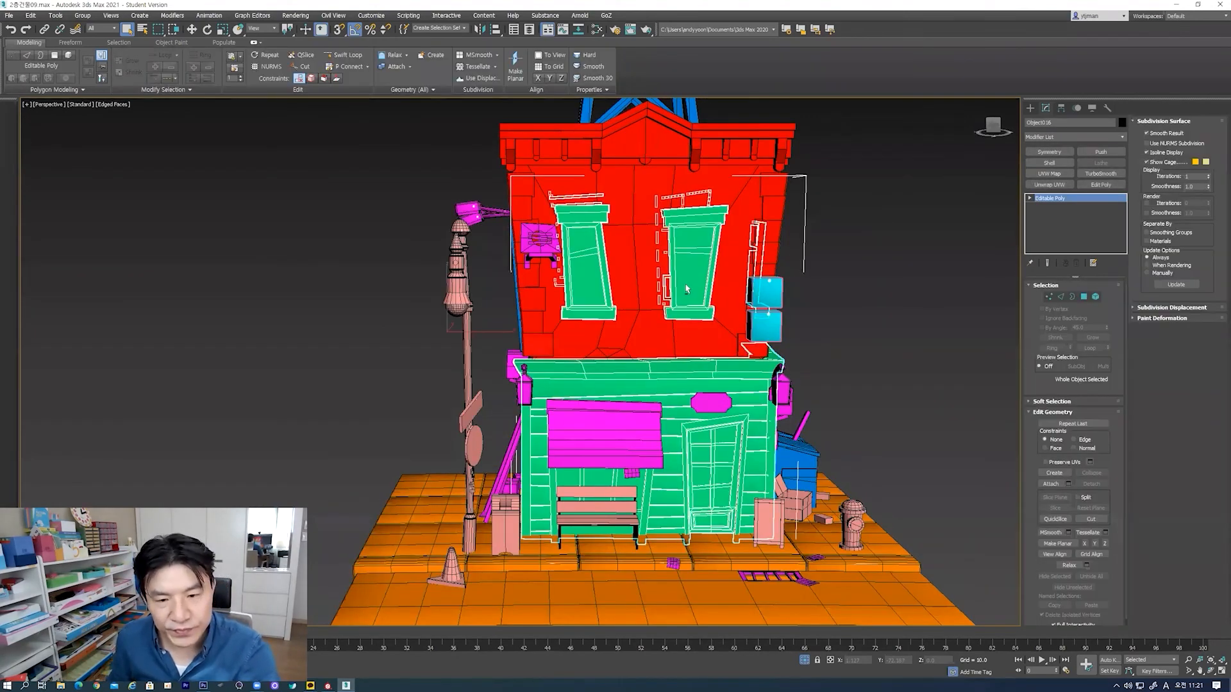
key("alt+q")
middle_click_drag(686, 290, 623, 271, "alt")
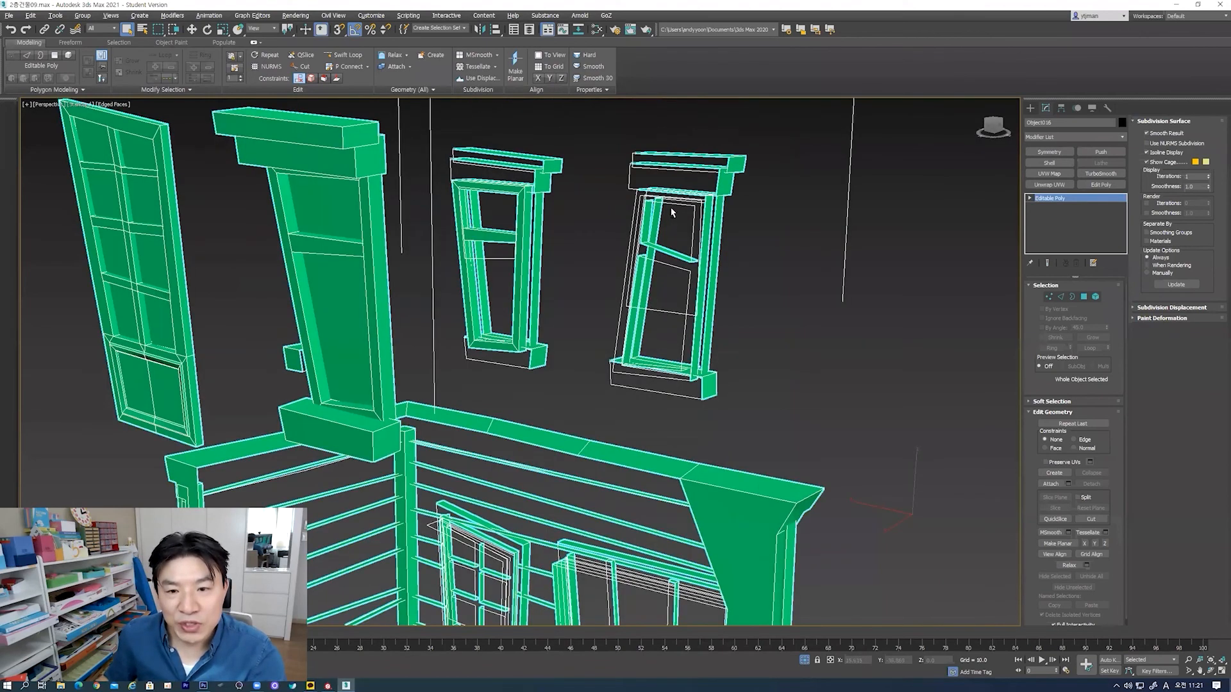
Step: Examine the green object's windows and ground-floor walls from several angles, including their open back sides
middle_click_drag(660, 211, 554, 328, "alt")
left_click_drag(577, 392, 609, 379, "alt")
mouse_move(609, 378)
middle_mouse_down("alt")
mouse_move(498, 378)
mouse_move(563, 373)
mouse_move(605, 402)
middle_mouse_up("alt")
middle_click_drag(640, 319, 683, 138)
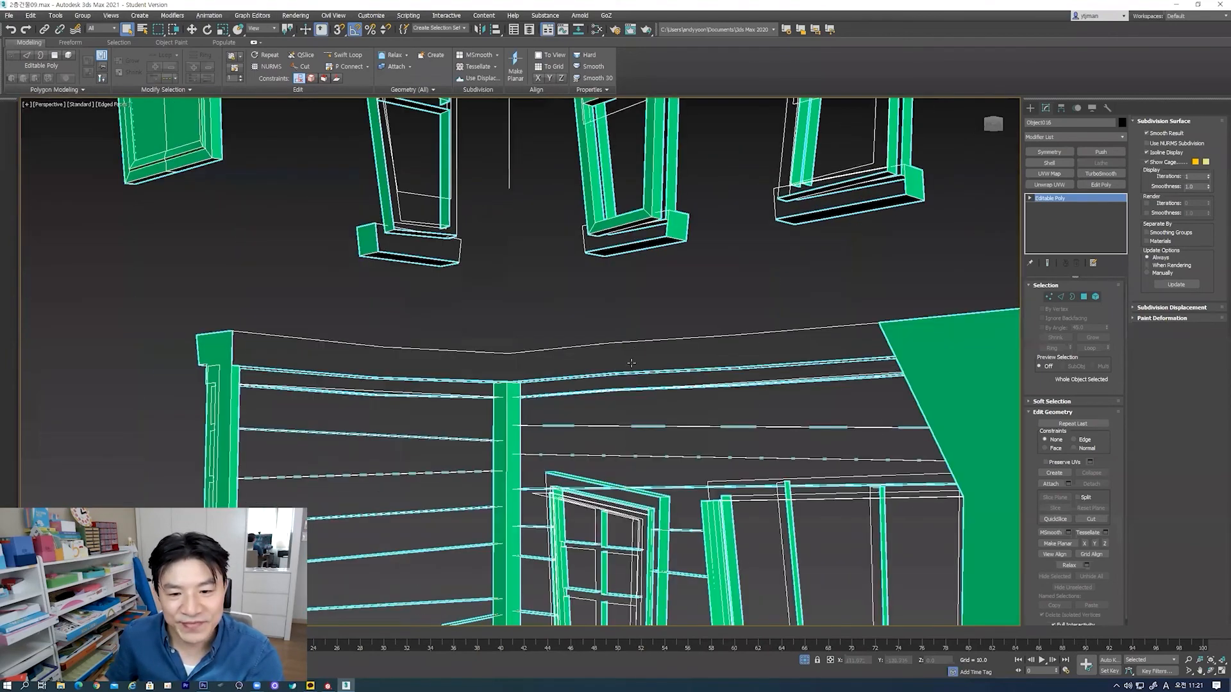
scroll(662, 428, "down", 5)
middle_click_drag(663, 390, 672, 391, "alt")
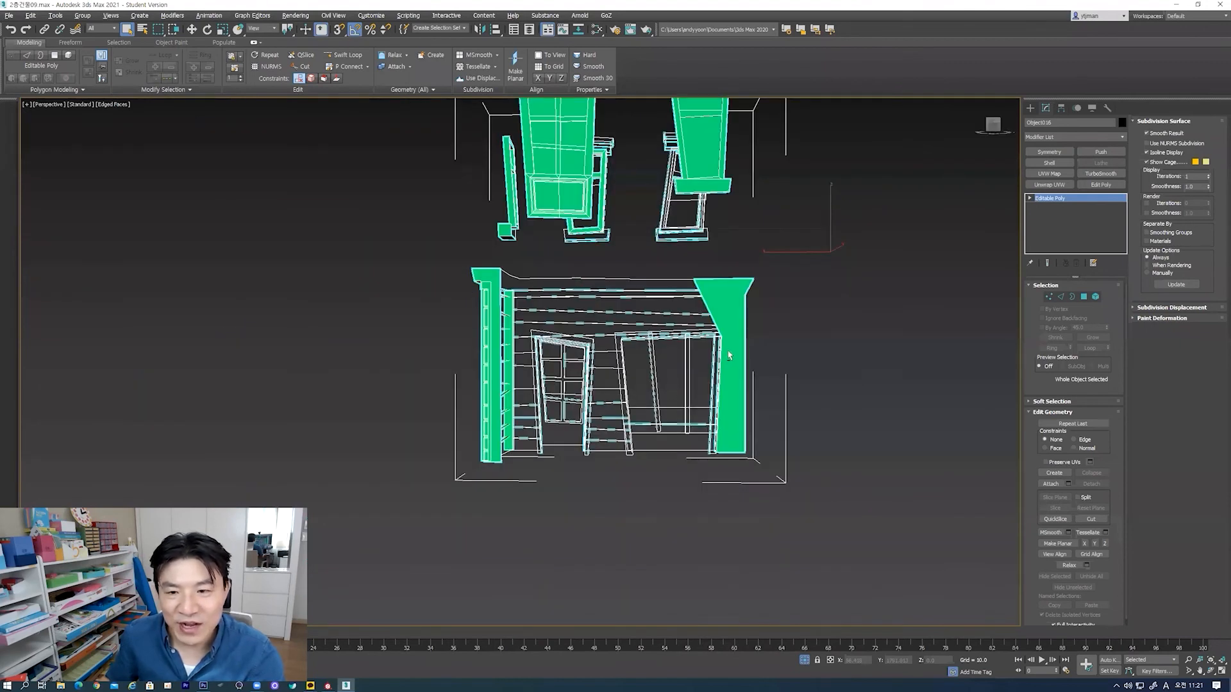
middle_click_drag(759, 335, 784, 279, "alt")
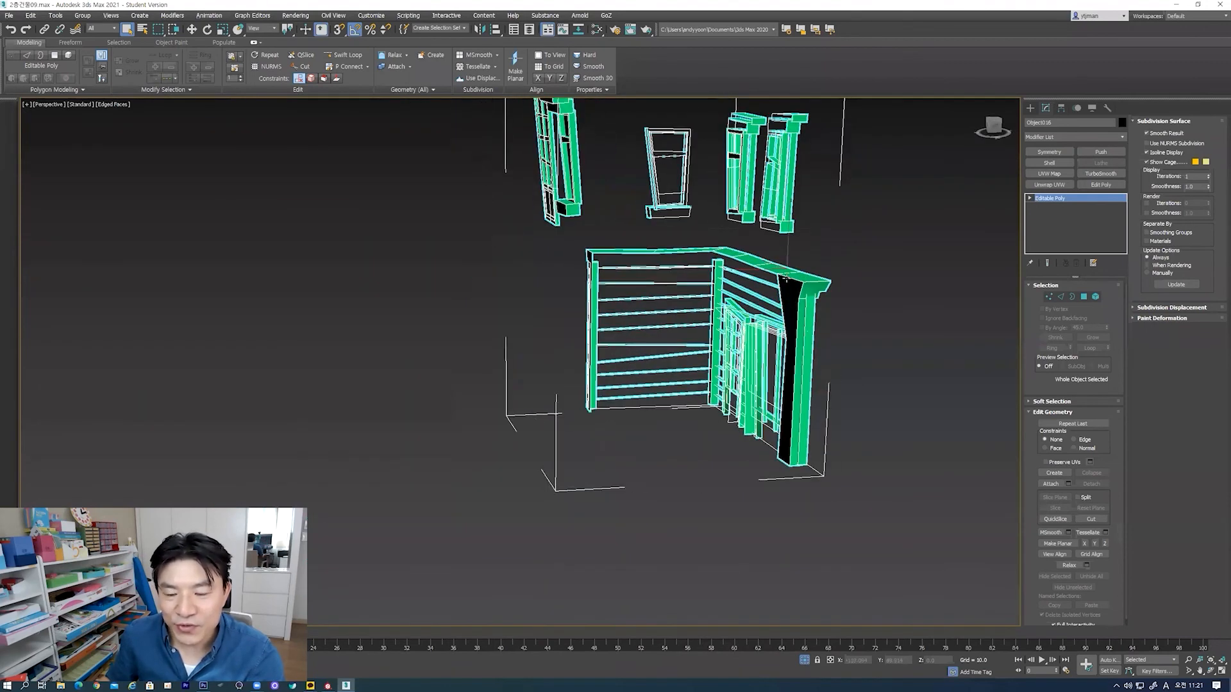
middle_click_drag(810, 437, 793, 426, "alt")
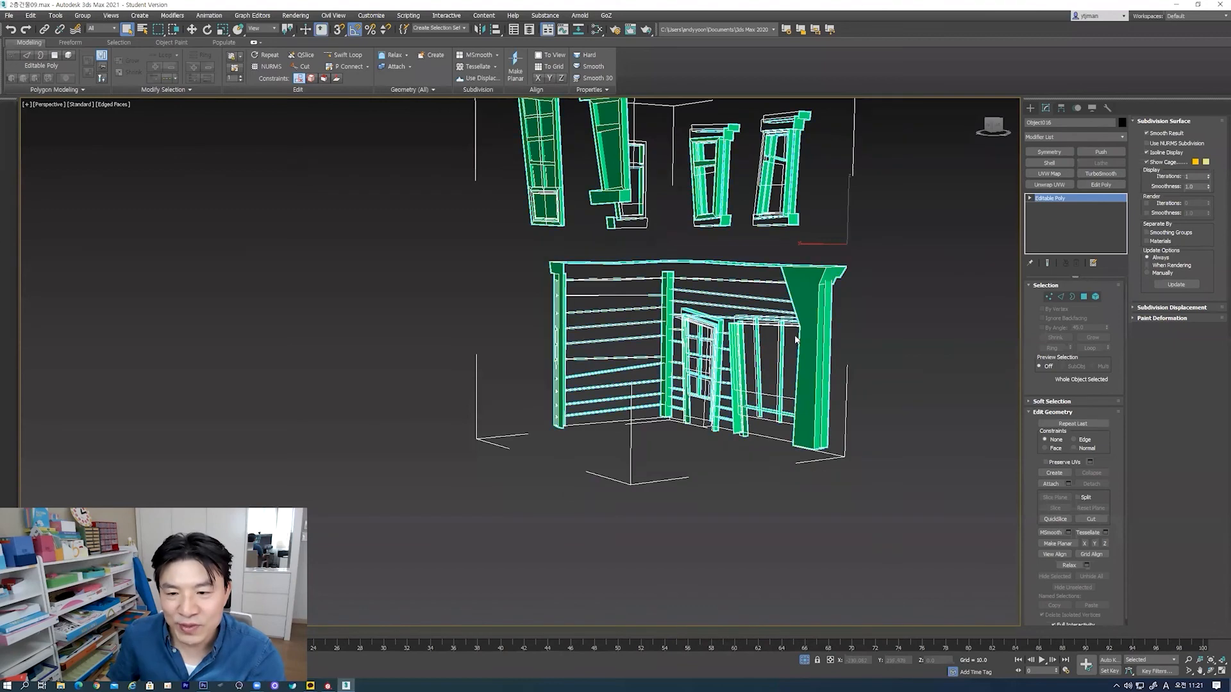
middle_click_drag(697, 351, 667, 348, "alt")
middle_click_drag(763, 396, 599, 374, "alt")
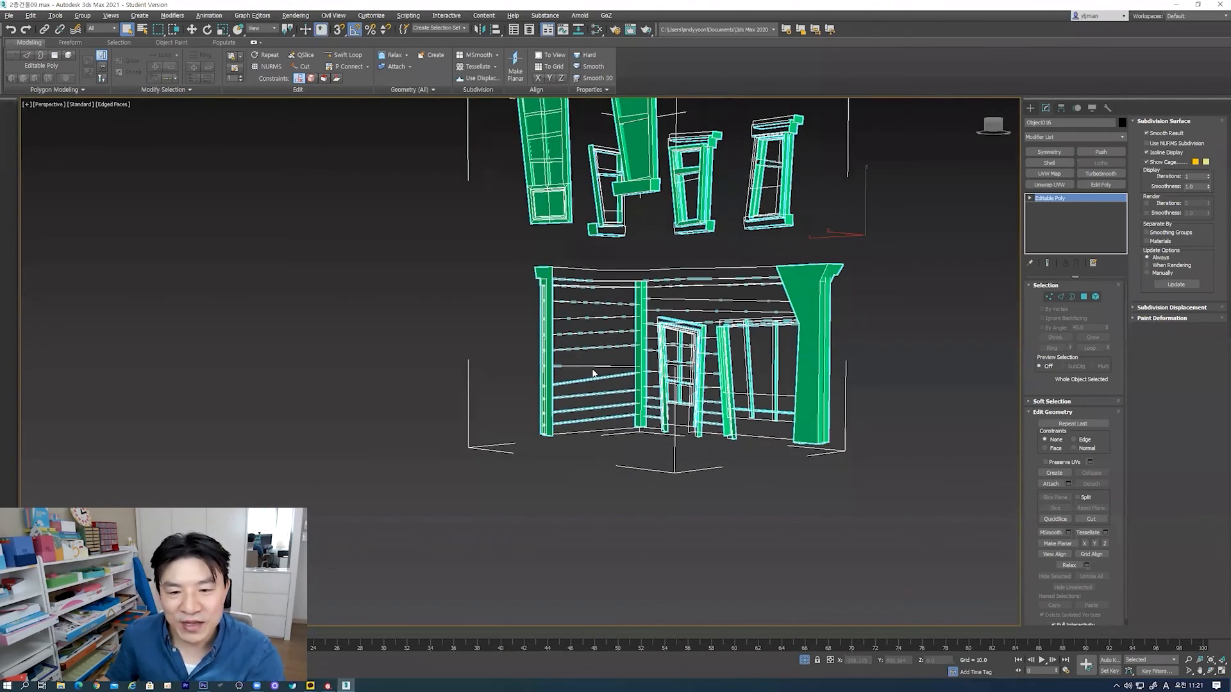
scroll(669, 417, "up", 5)
middle_click_drag(681, 434, 629, 387, "alt")
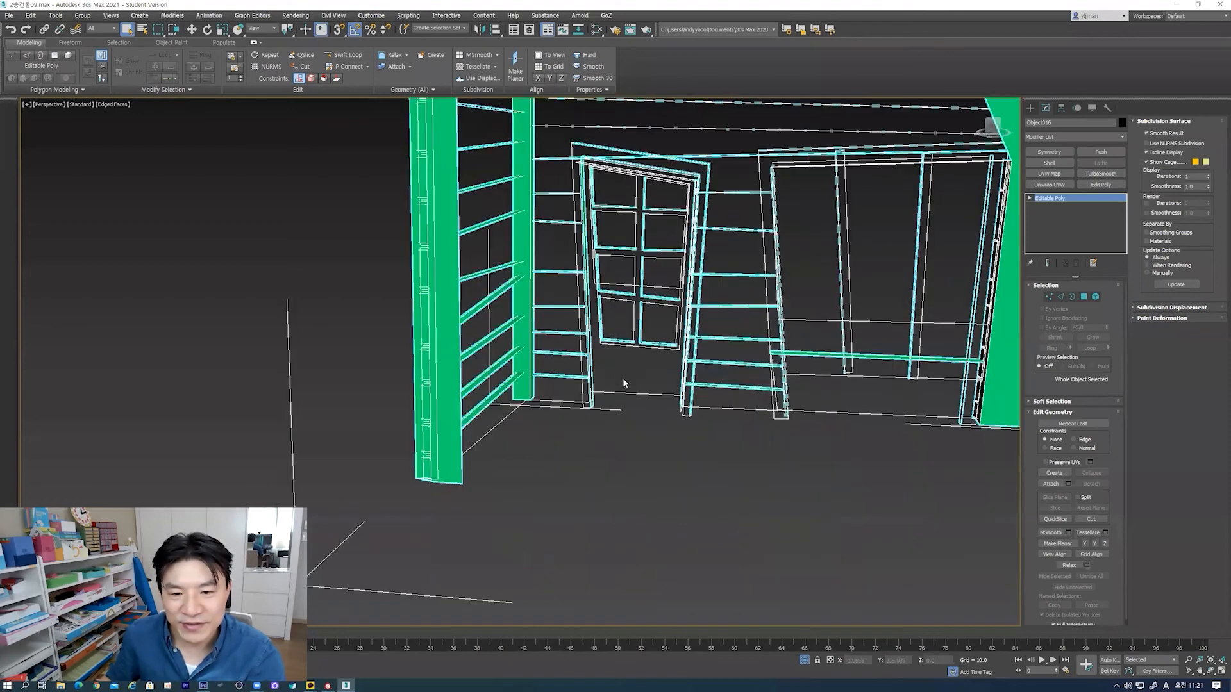
middle_click_drag(850, 343, 818, 363, "alt")
scroll(818, 362, "down", 5)
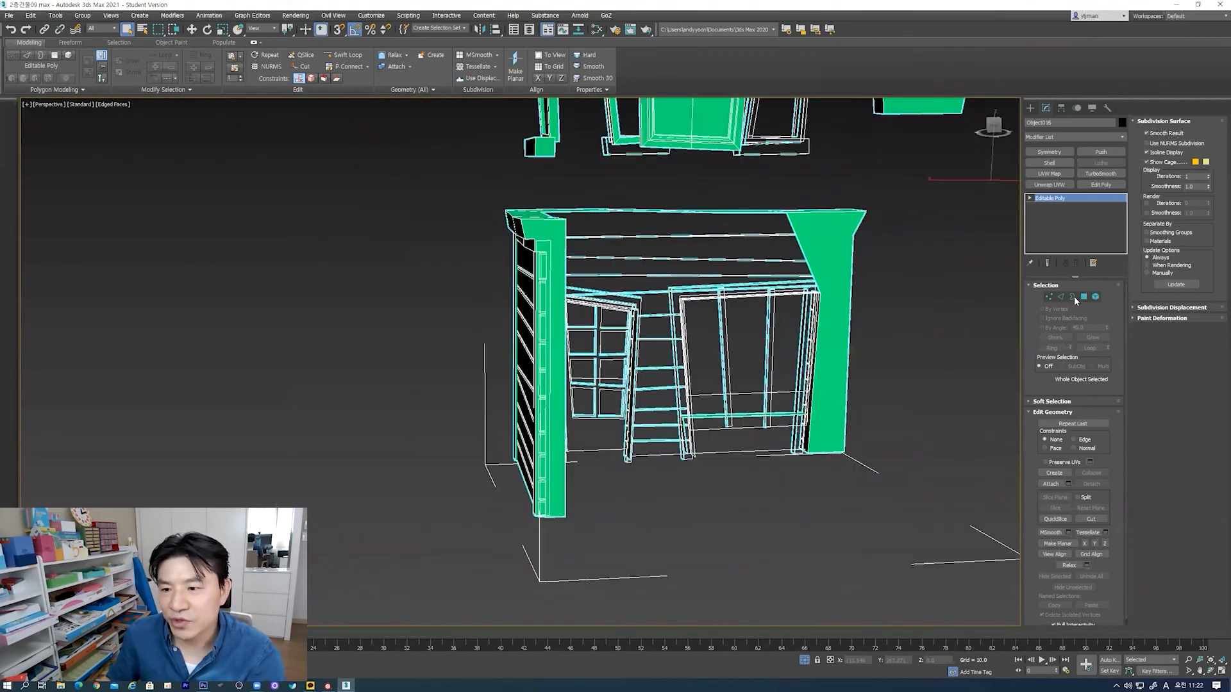
Step: Pick the wall-end face and the frame faces of an upper-floor window as polygons, and leave polygon selection
left_click(1084, 297)
left_click(827, 245)
middle_click_drag(827, 245, 756, 325, "alt")
scroll(756, 325, "up", 4)
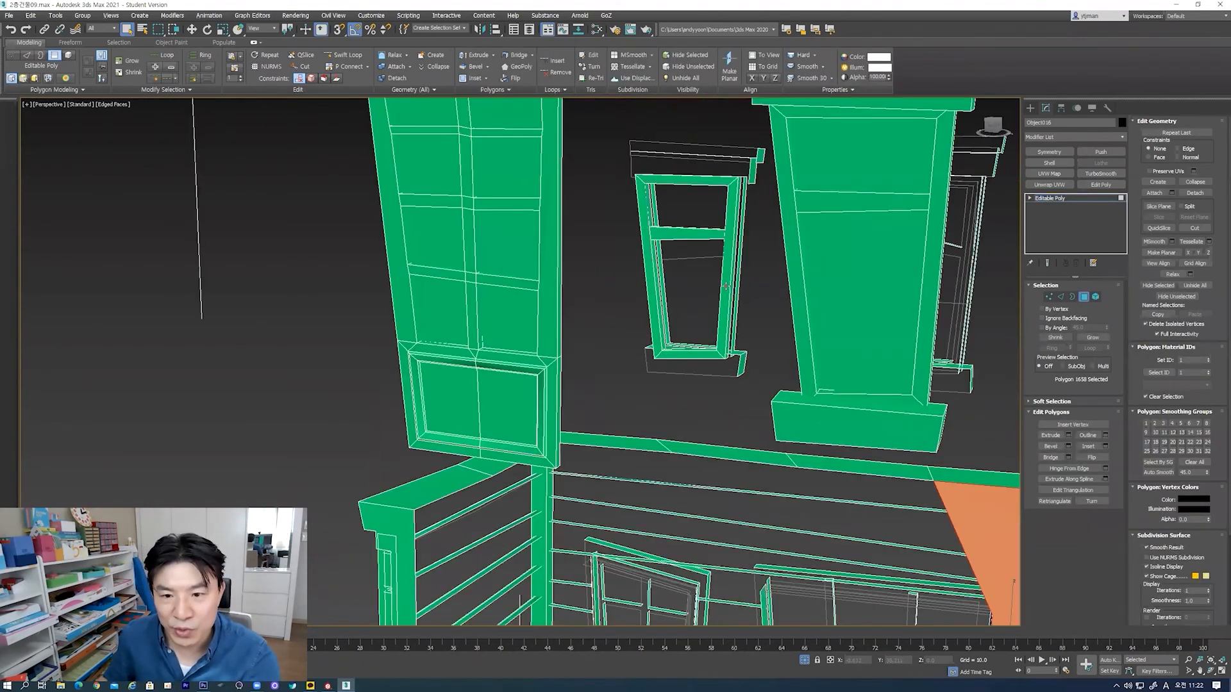
left_click(726, 283)
left_click(689, 233, "ctrl")
left_click(673, 181, "ctrl")
left_click(640, 212, "ctrl")
left_click(678, 353, "ctrl")
middle_click_drag(678, 353, 653, 354, "alt")
left_click(735, 359)
middle_click_drag(738, 353, 833, 359, "alt")
left_click(1084, 296)
Step: Select the inner panel polygon of the upper side window and move it sideways out of its frame
scroll(713, 457, "down", 3)
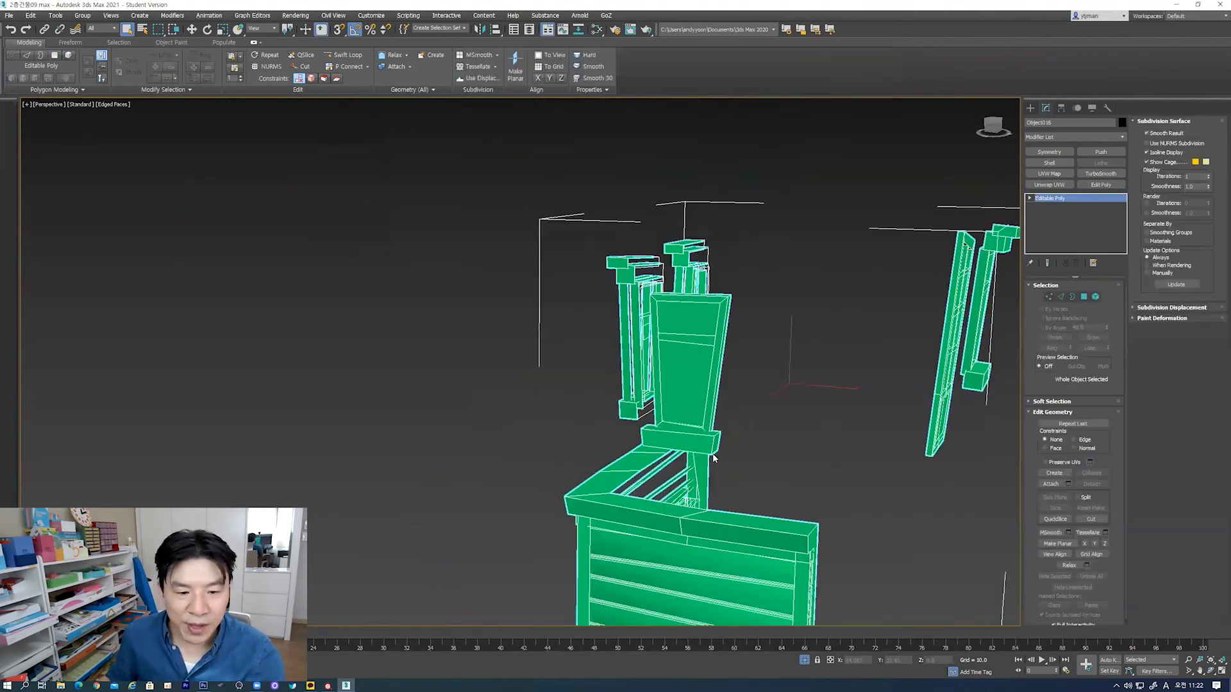
middle_click_drag(698, 452, 695, 416, "alt")
scroll(634, 404, "up", 3)
scroll(651, 389, "up", 3)
scroll(617, 398, "up", 3)
scroll(672, 421, "down", 6)
left_click(1084, 296)
left_click(697, 390)
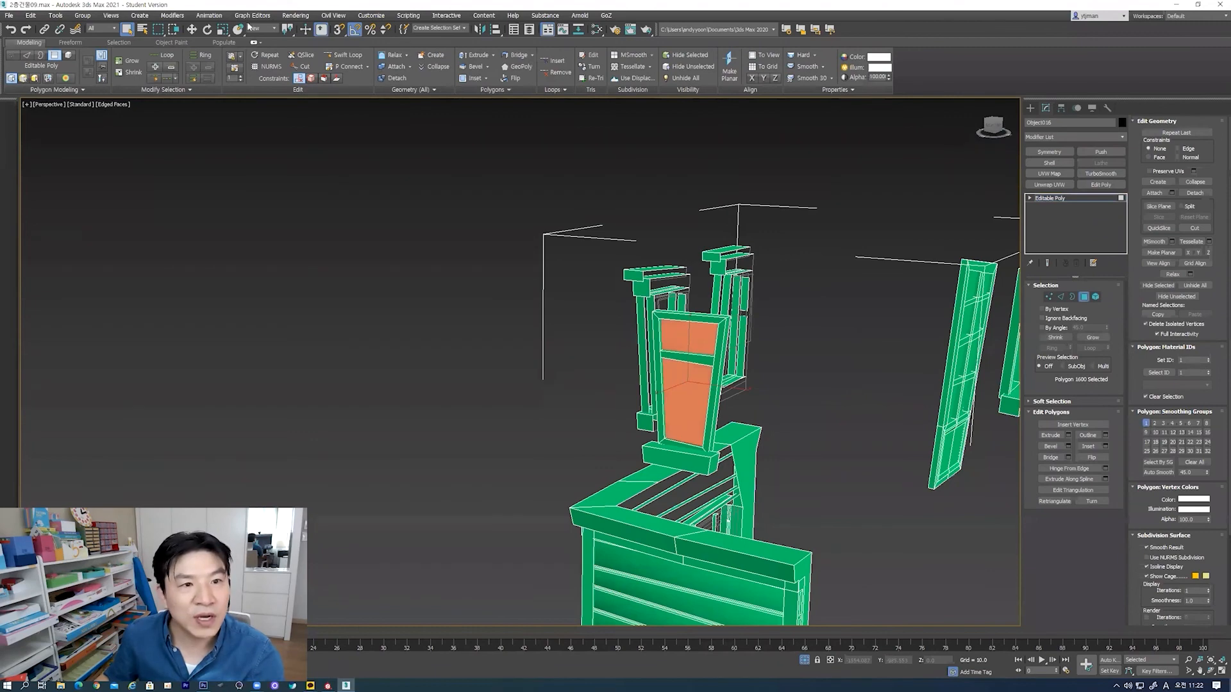
key("w")
left_click_drag(724, 388, 840, 408)
Step: Select the glass polygon remaining in the window frame and the moved-out panel in turn to compare them
left_click(698, 403)
middle_click_drag(733, 423, 735, 434, "alt")
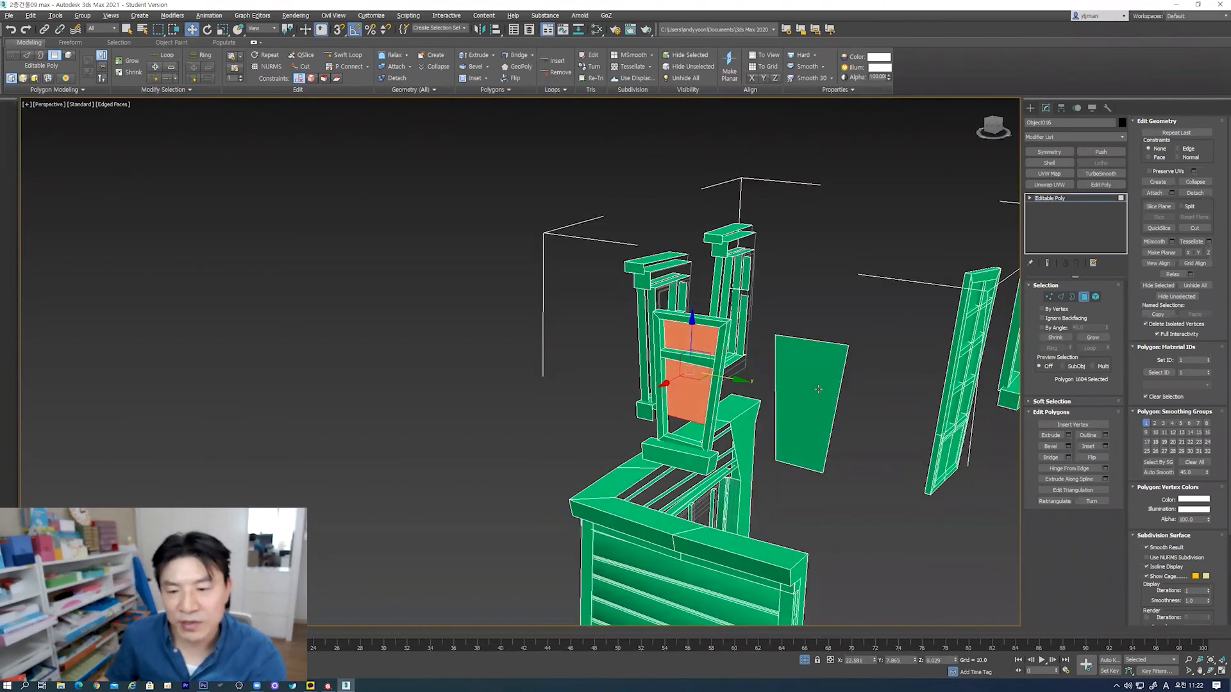
left_click(821, 384)
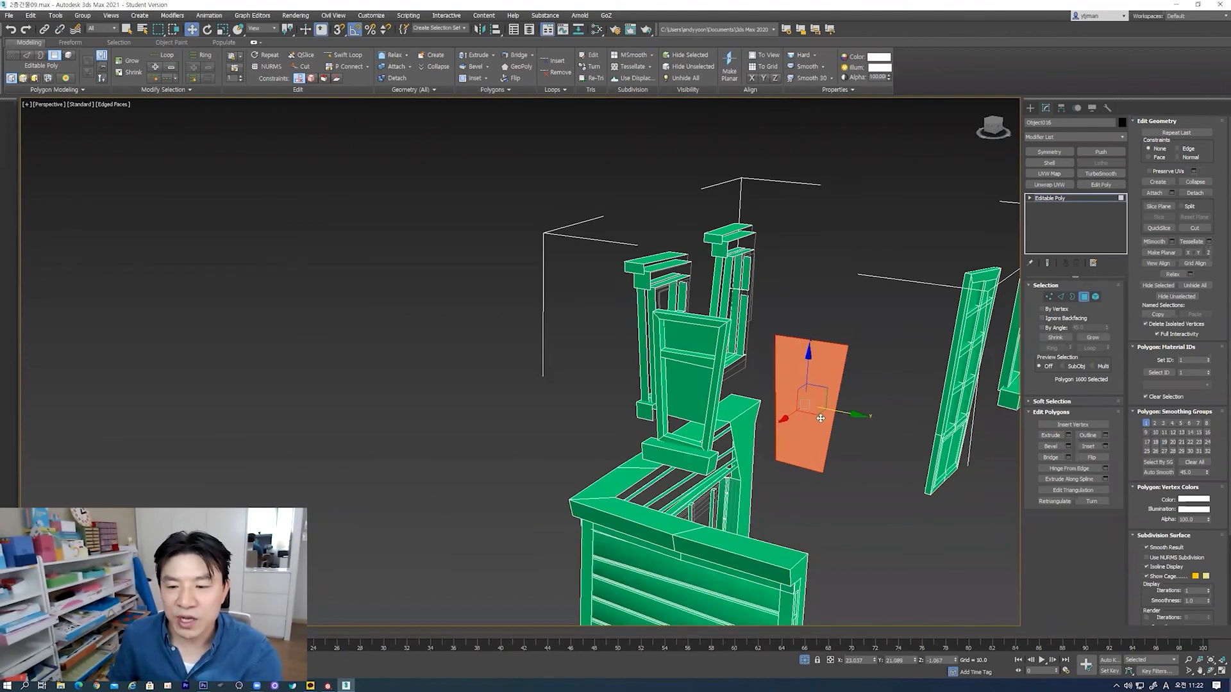
left_click(693, 393)
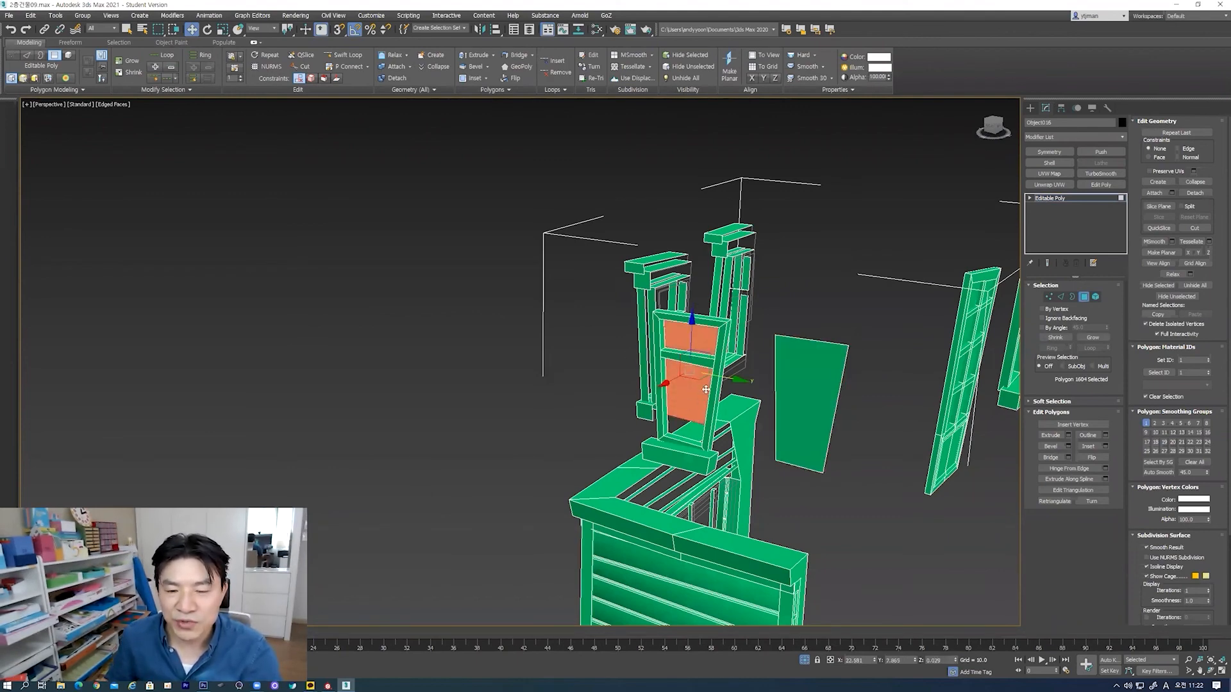
left_click(836, 417)
Step: Try to slide the moved-out panel back towards the window, and undo the panel moves
left_click_drag(851, 415, 735, 399)
key("ctrl+z")
middle_click_drag(738, 397, 737, 335, "alt")
key("ctrl+z")
key("ctrl+z")
key("ctrl+z")
key("ctrl+z")
key("ctrl+y")
Step: Try shifting the window's glass polygons within the frame, and undo the shifts
scroll(709, 387, "up", 5)
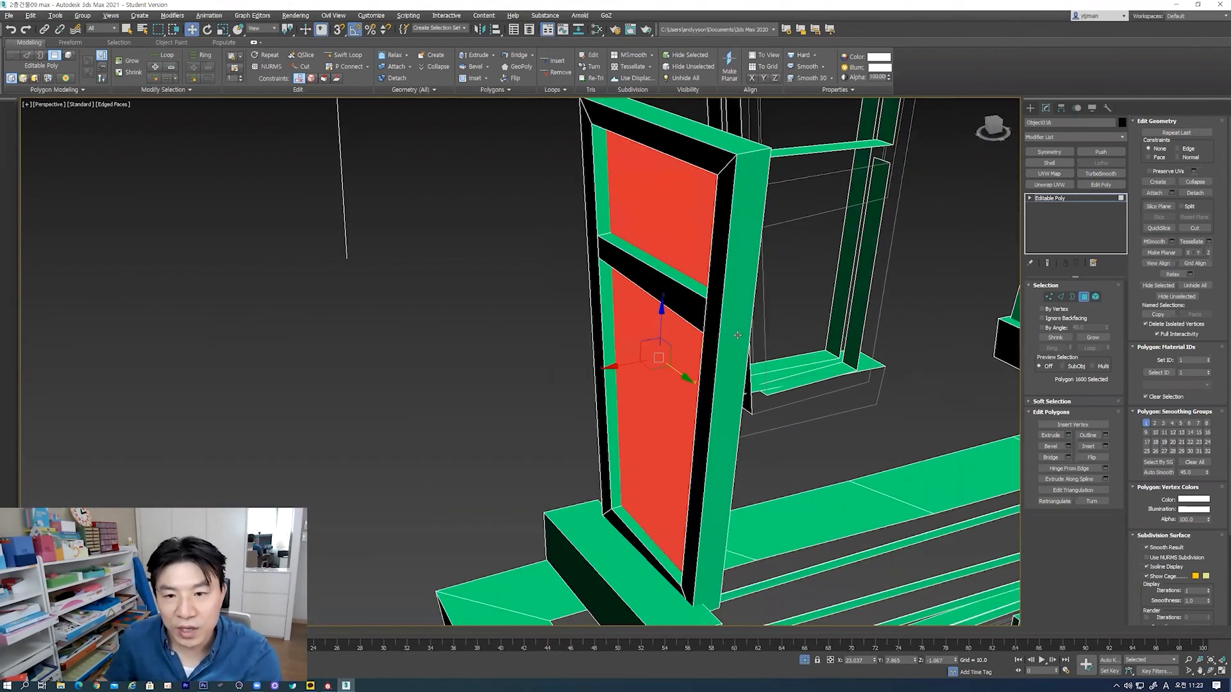
left_click_drag(593, 368, 567, 376)
left_click(702, 238)
left_click_drag(645, 327, 661, 328)
key("ctrl+z")
key("ctrl+z")
key("ctrl+z")
middle_click_drag(757, 363, 768, 364, "alt")
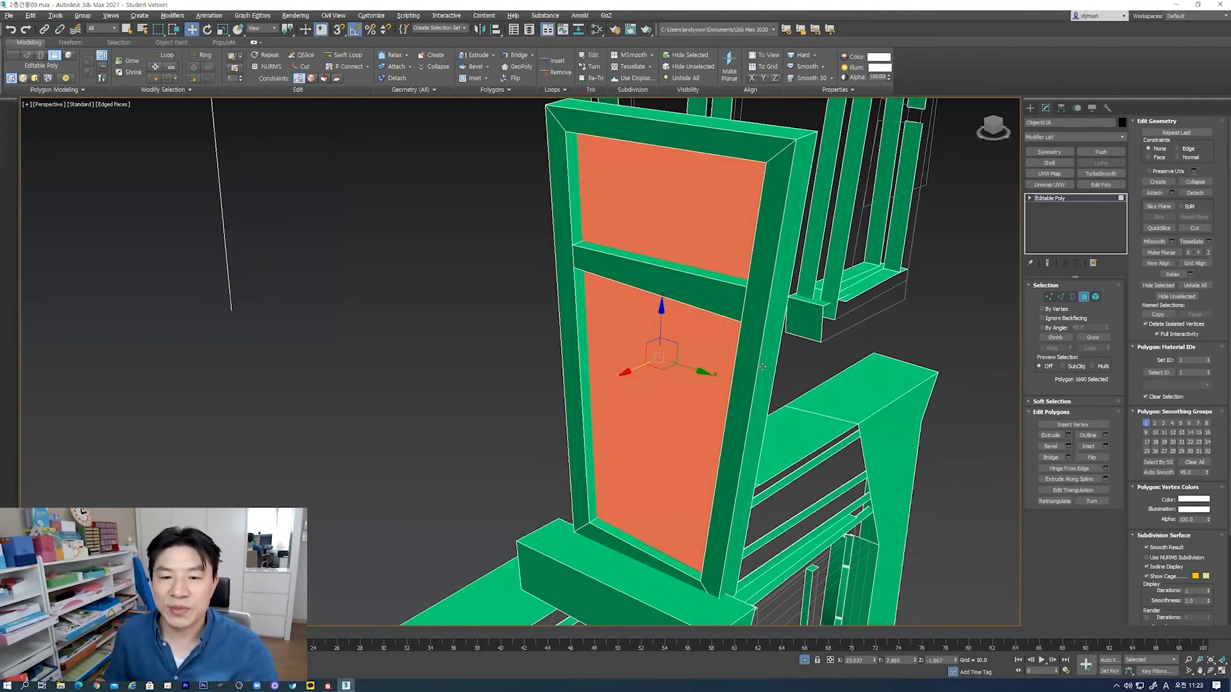
Step: Check the glass polygons by selecting the upper front window's, the three-part shop window's and the door's in turn
scroll(769, 364, "down", 8)
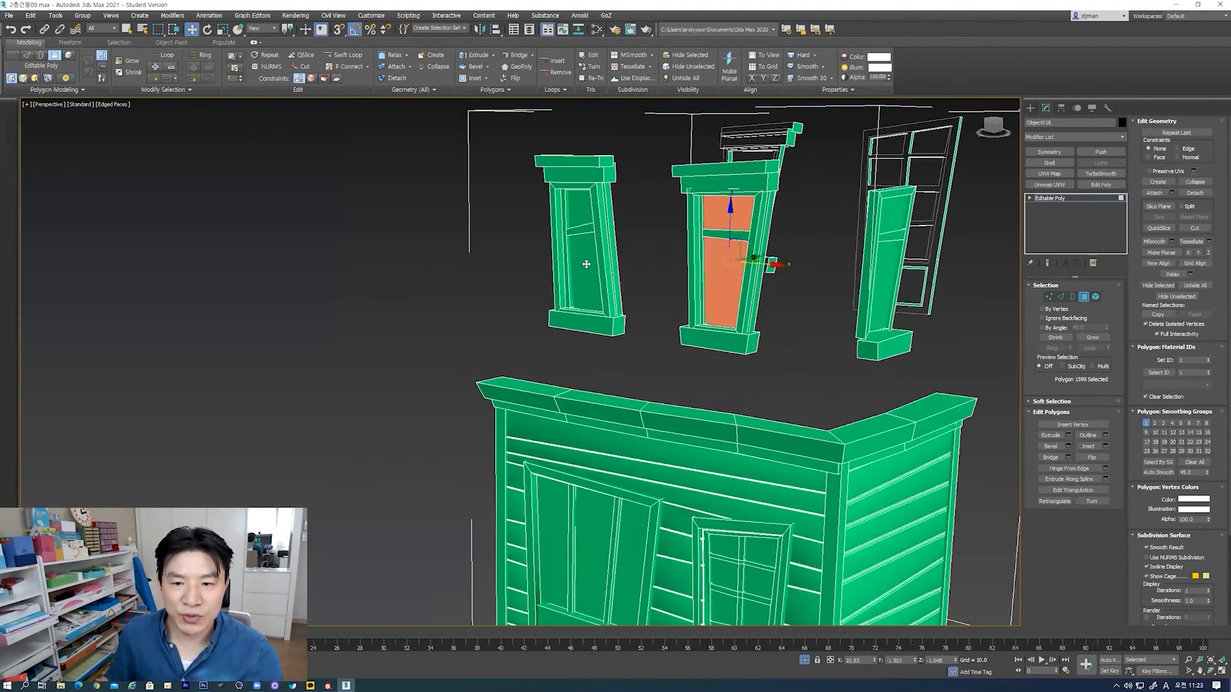
left_click(586, 264)
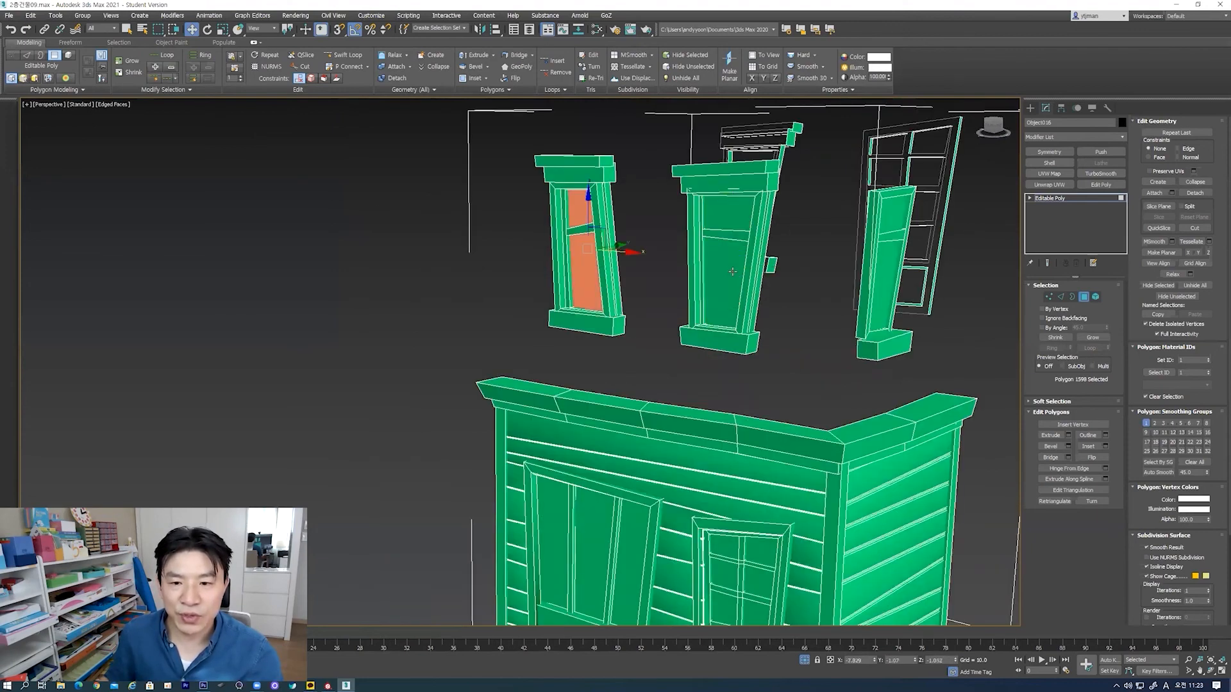
scroll(852, 336, "down", 5)
left_click(750, 397)
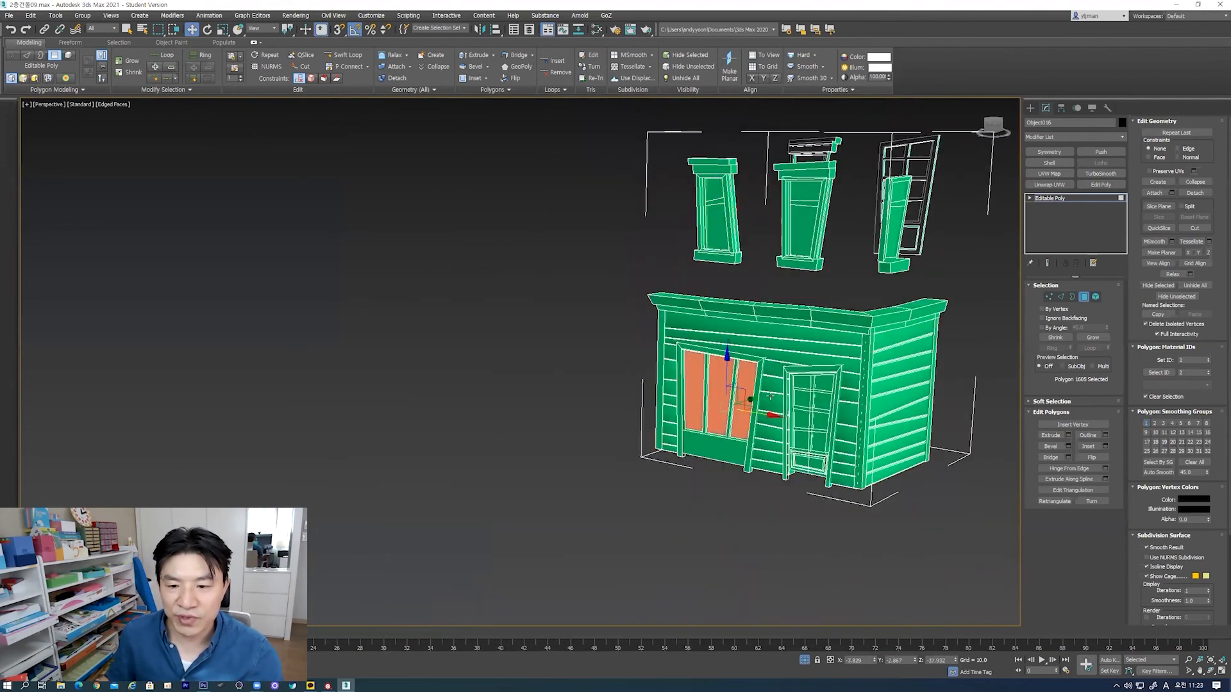
left_click(820, 399)
middle_click_drag(940, 329, 762, 348, "alt")
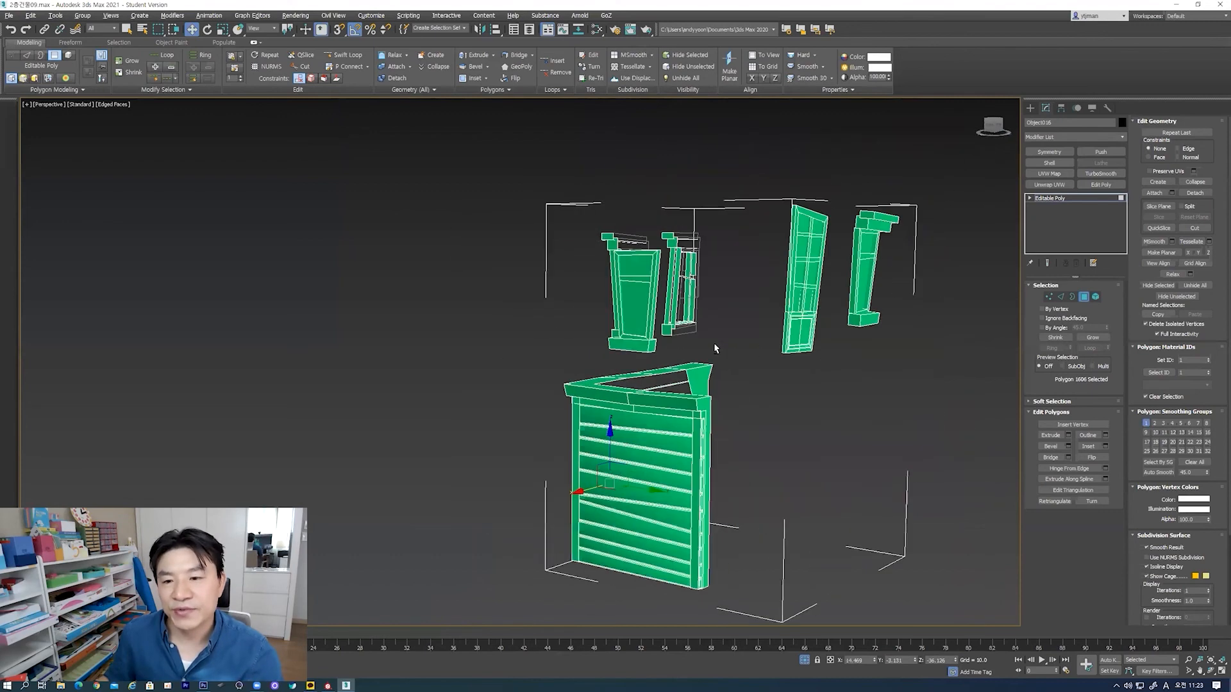
middle_click_drag(671, 331, 586, 354, "alt")
scroll(631, 339, "down", 4)
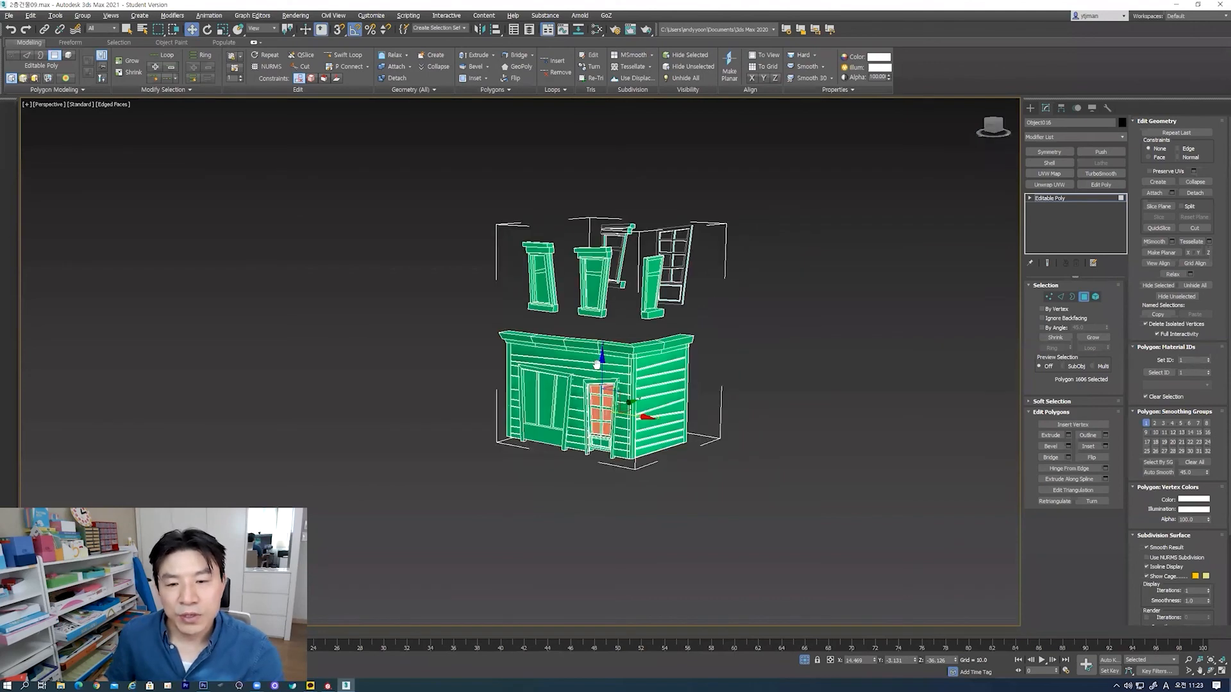
Step: Inspect the front wall's faces by selecting the horizontal boards above the door and the corner post beside it
scroll(597, 363, "up", 3)
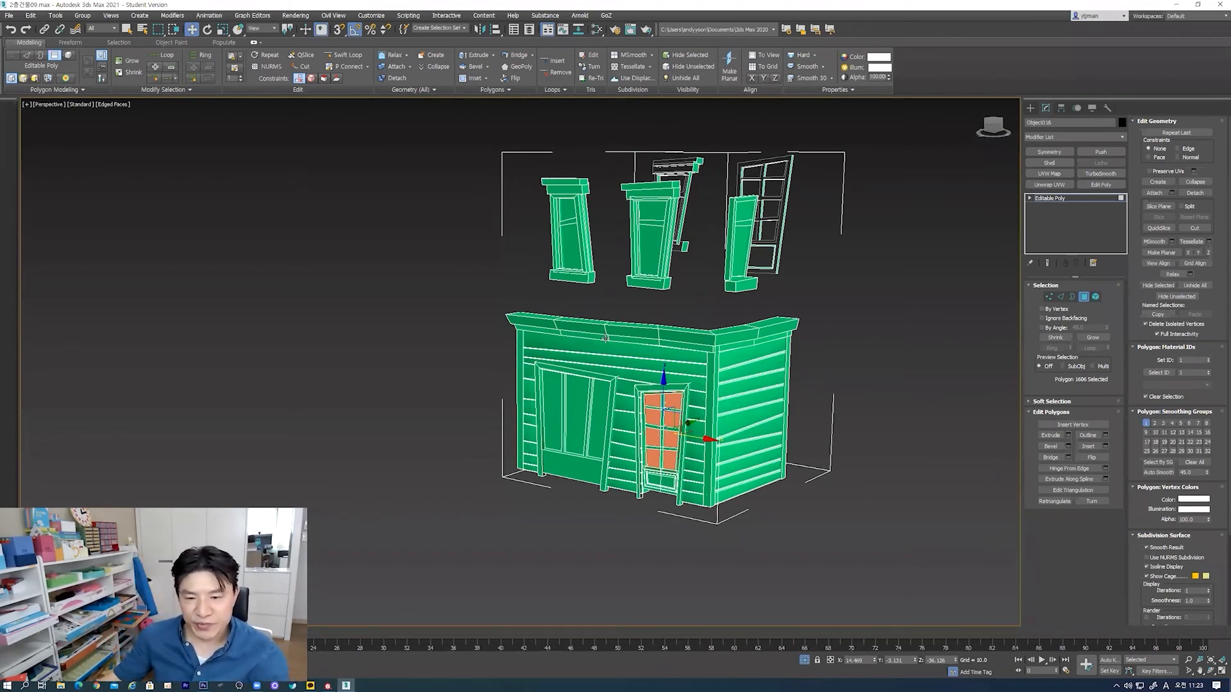
scroll(631, 378, "up", 3)
middle_click_drag(631, 377, 559, 381, "alt")
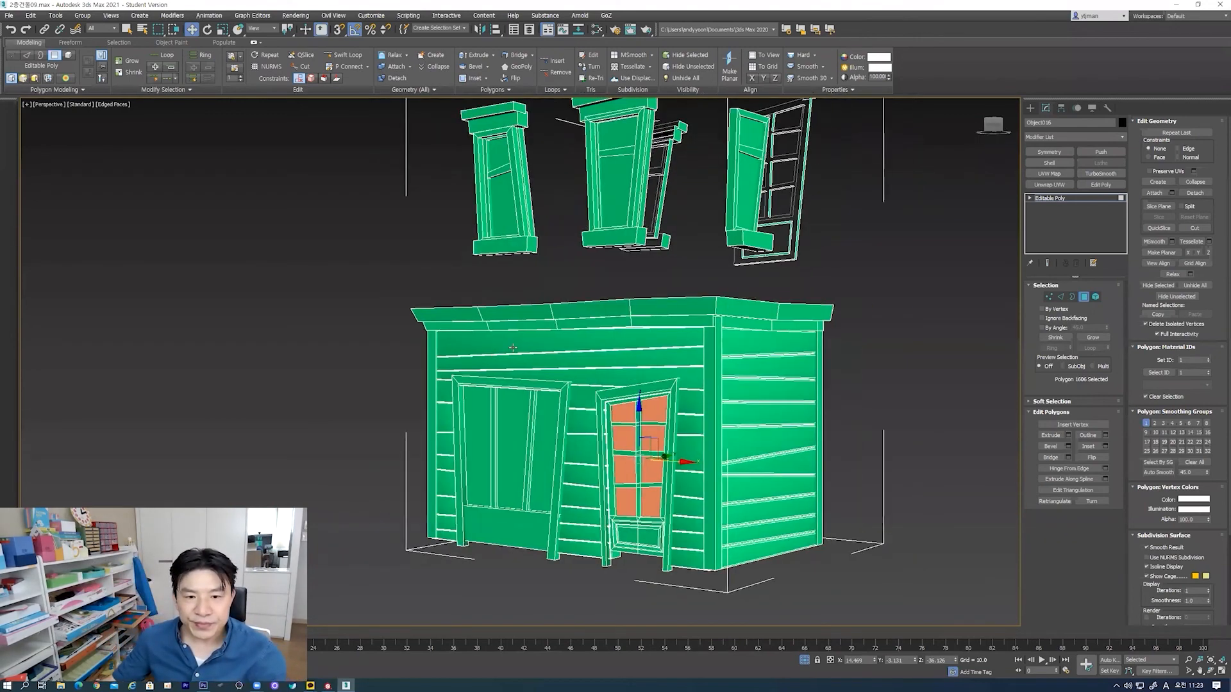
left_click(512, 346)
left_click(566, 364)
left_click(584, 377)
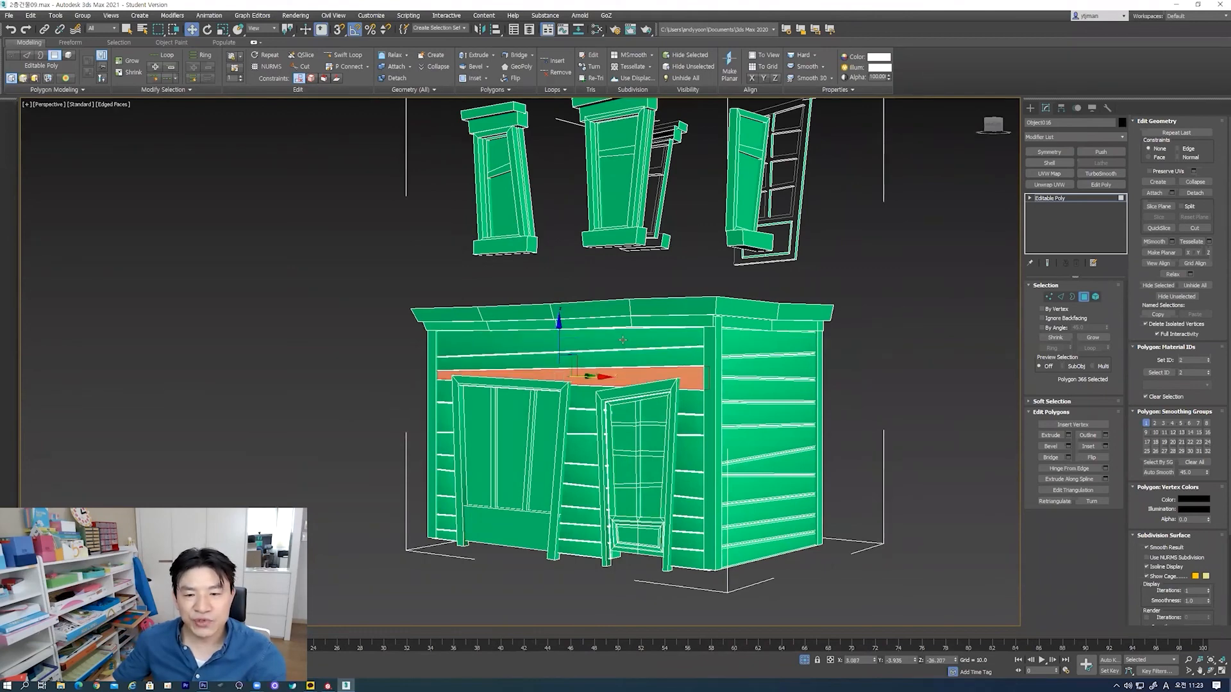
middle_click_drag(631, 371, 628, 351)
left_click(592, 328)
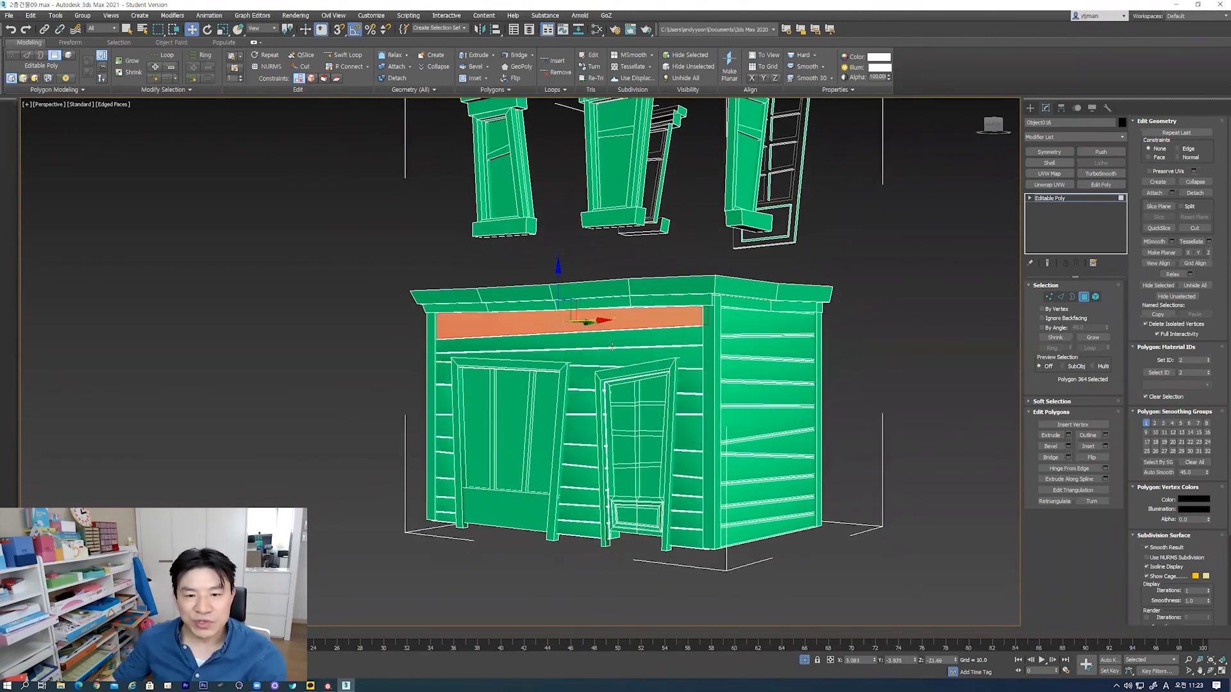
left_click(524, 330)
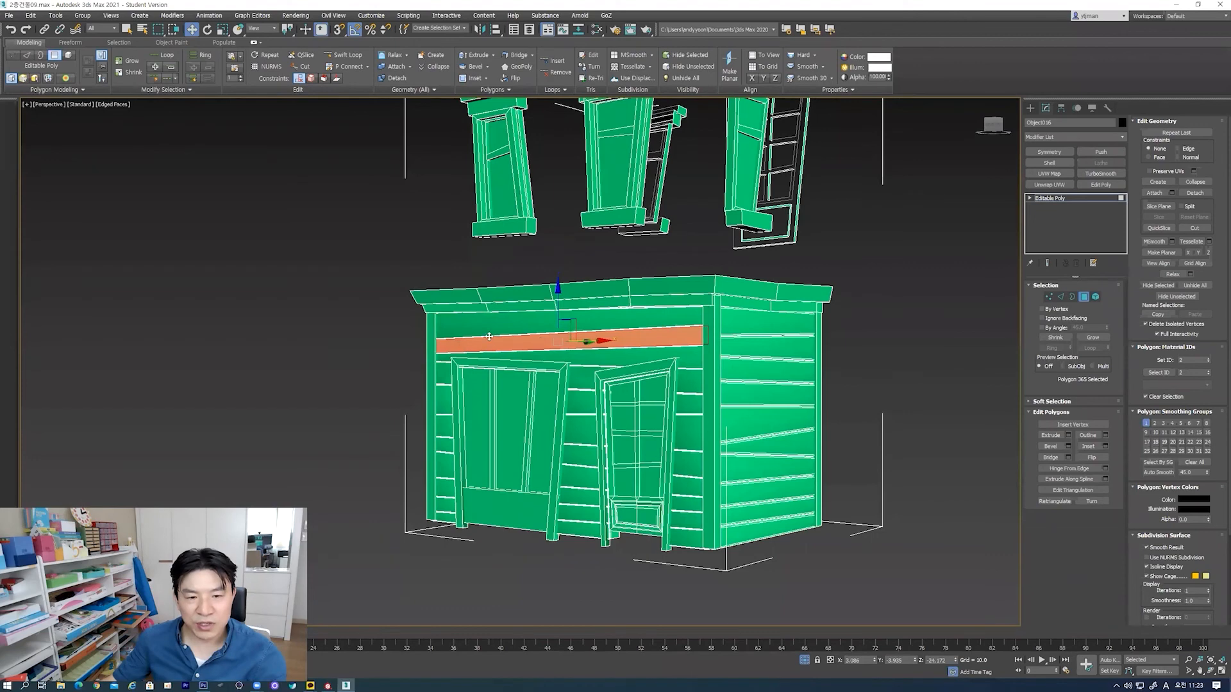
scroll(505, 340, "up", 3)
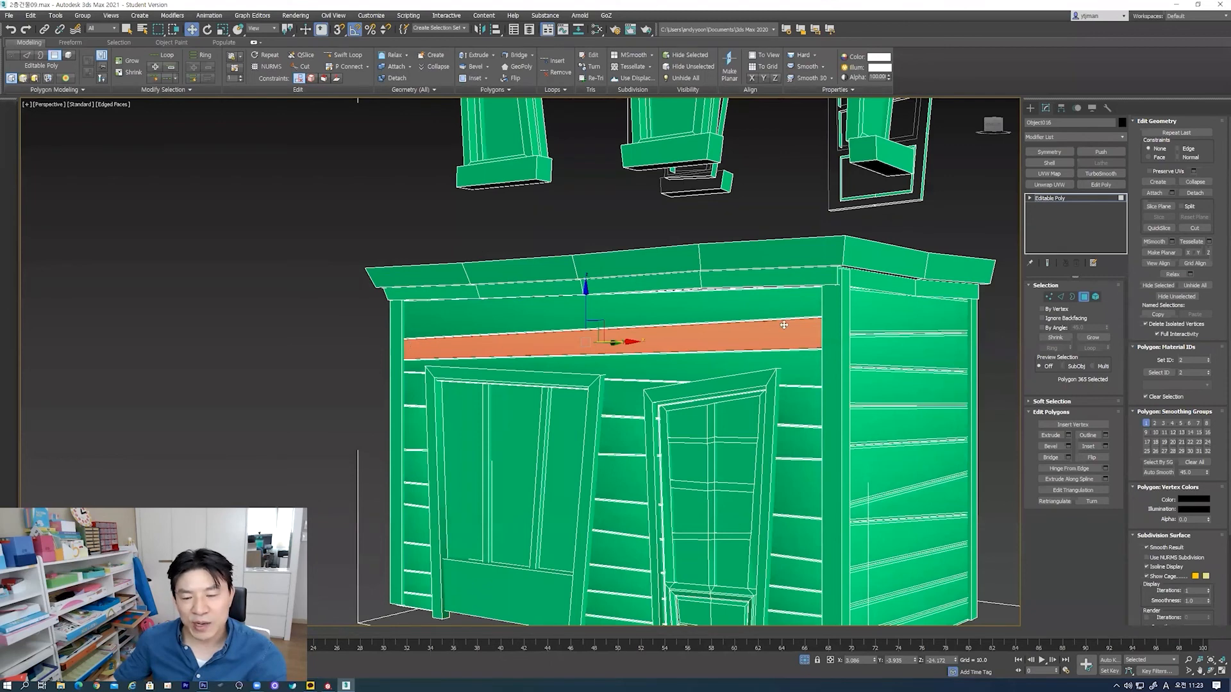
scroll(809, 324, "down", 2)
left_click(796, 282)
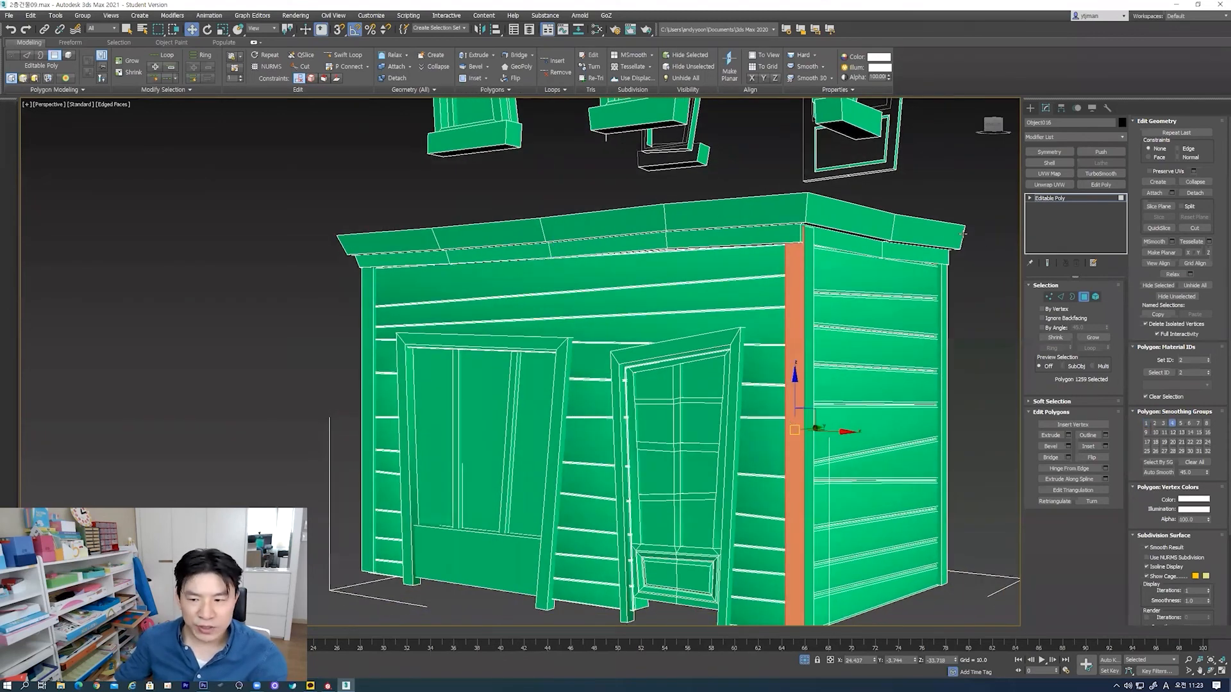
Step: Leave polygon selection, apply an Unwrap UVW modifier to the green object and open the UV editor
left_click(1082, 296)
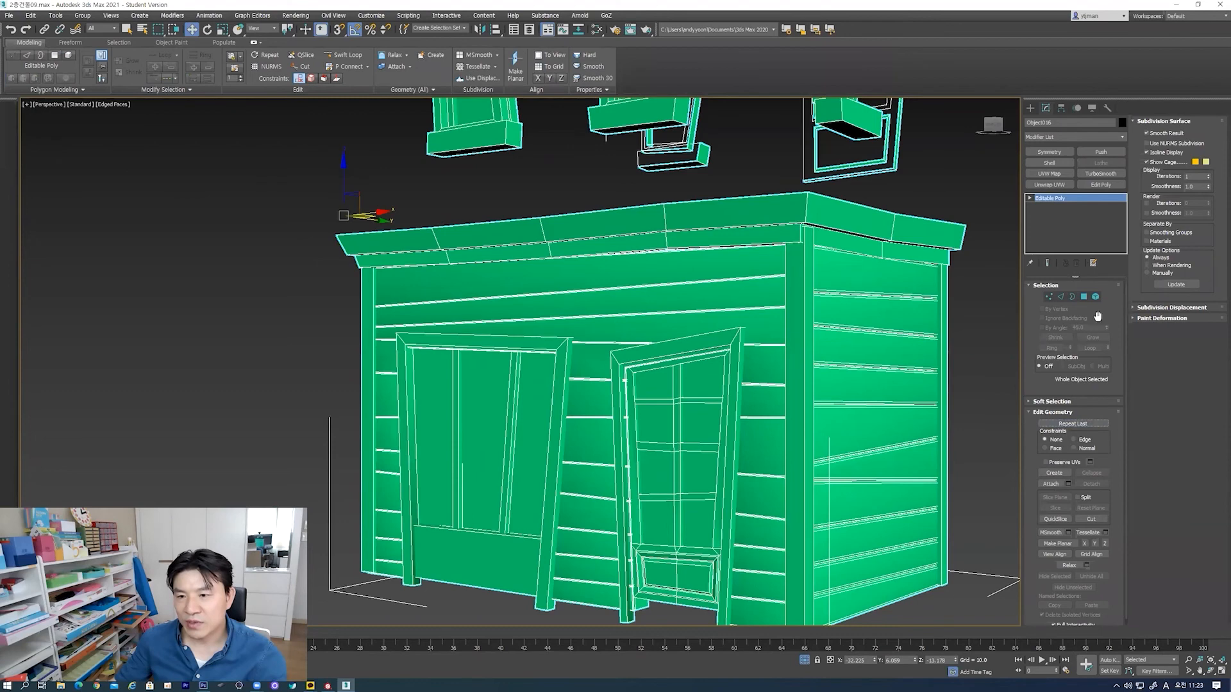
left_click(1049, 184)
left_click(1074, 443)
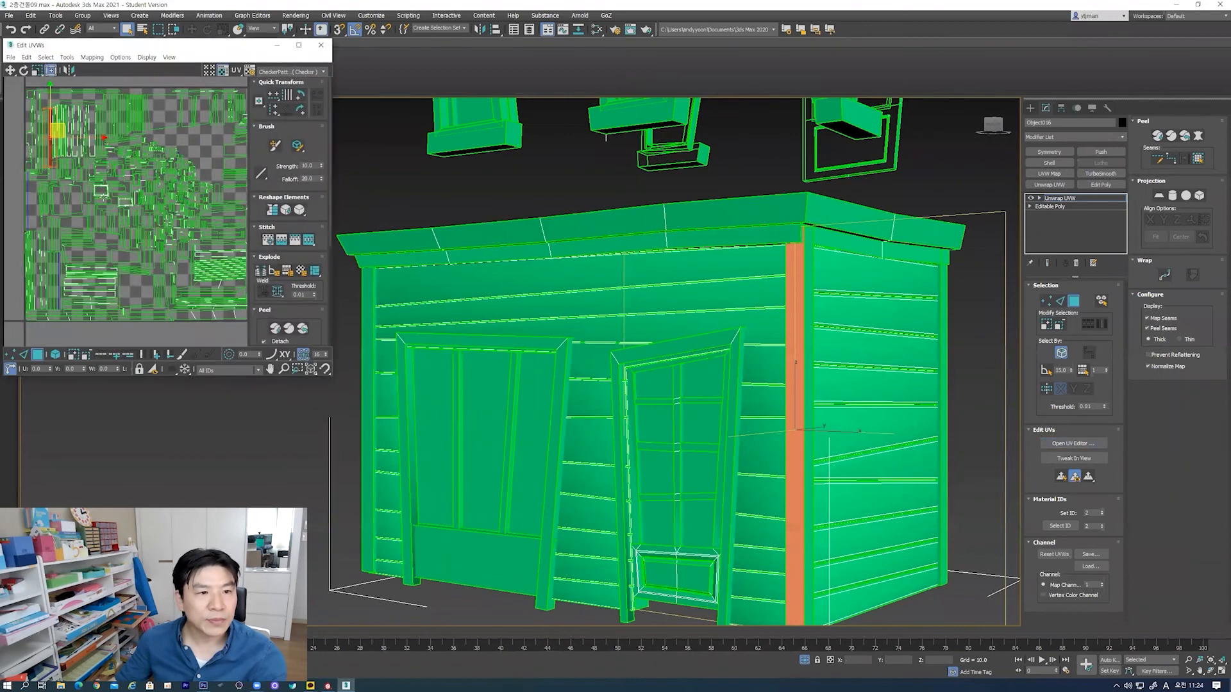
Step: Add the near corner post's side face, the far corner post and the three upper front boards to the selection
left_click(809, 326, "ctrl")
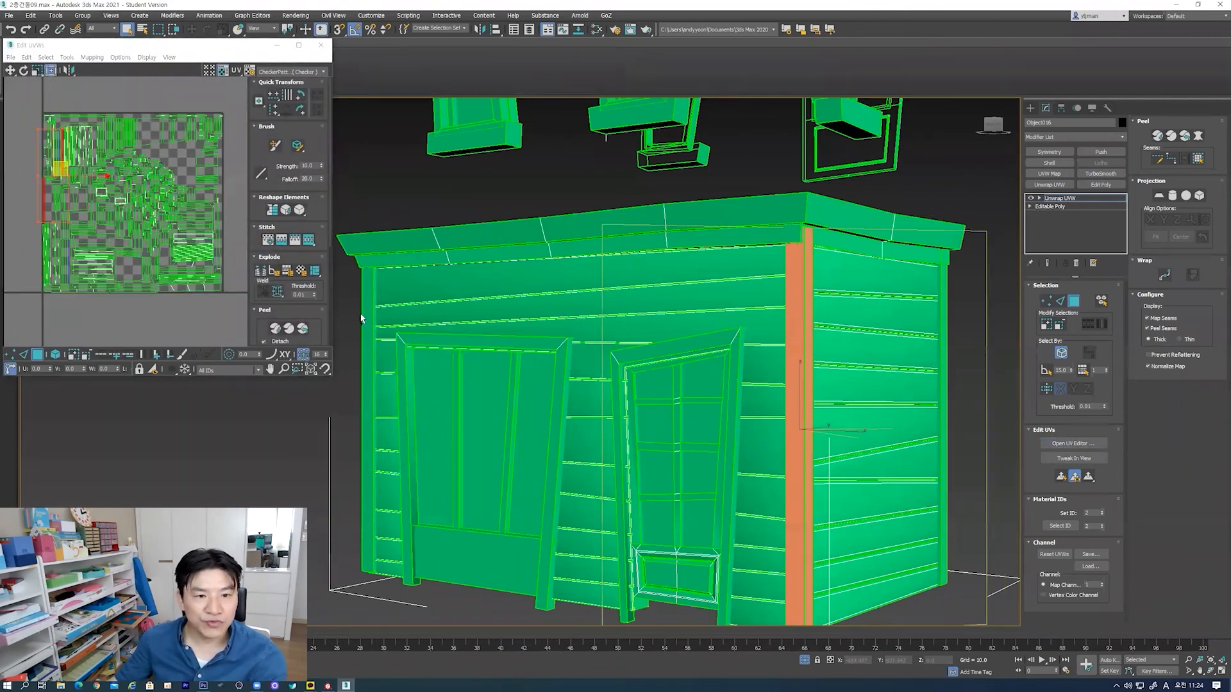
left_click(367, 417, "ctrl")
left_click(577, 276, "ctrl")
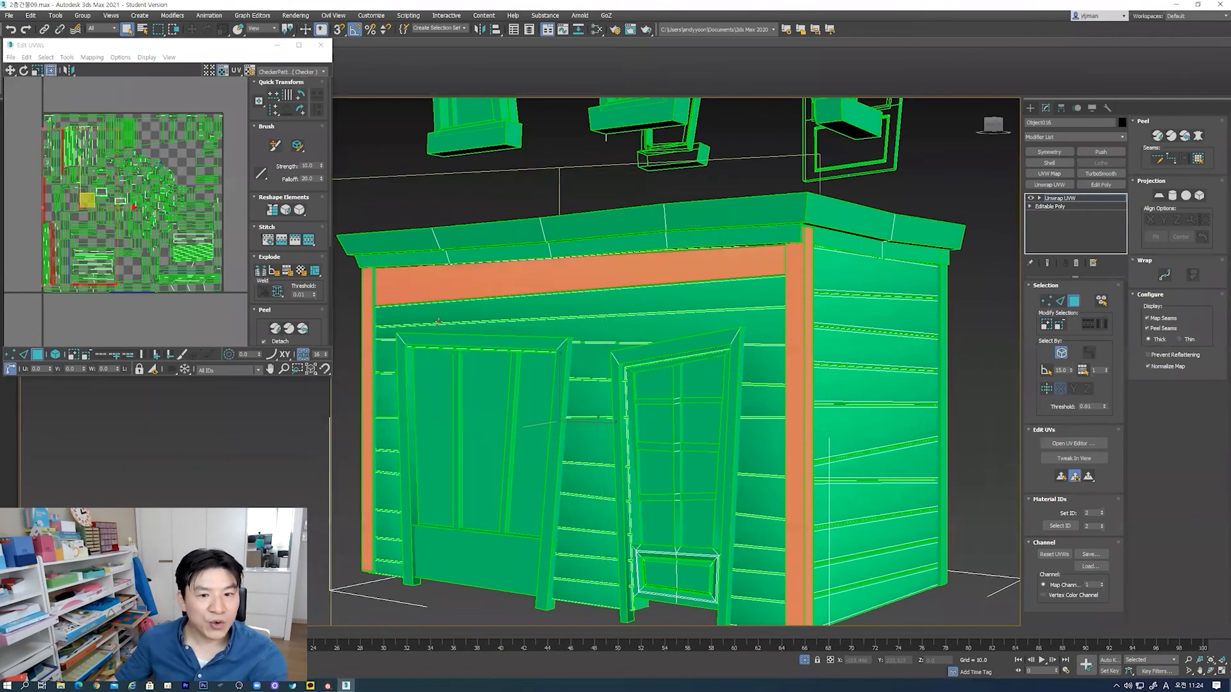
left_click(486, 311, "ctrl")
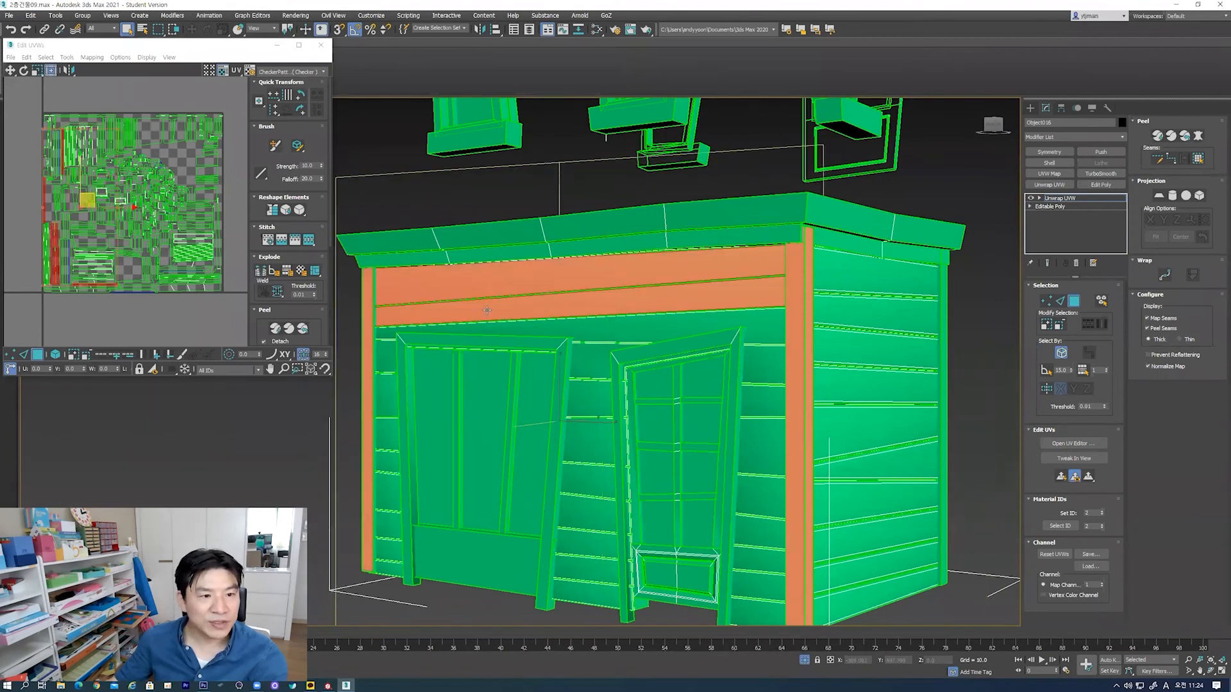
left_click(572, 331, "ctrl")
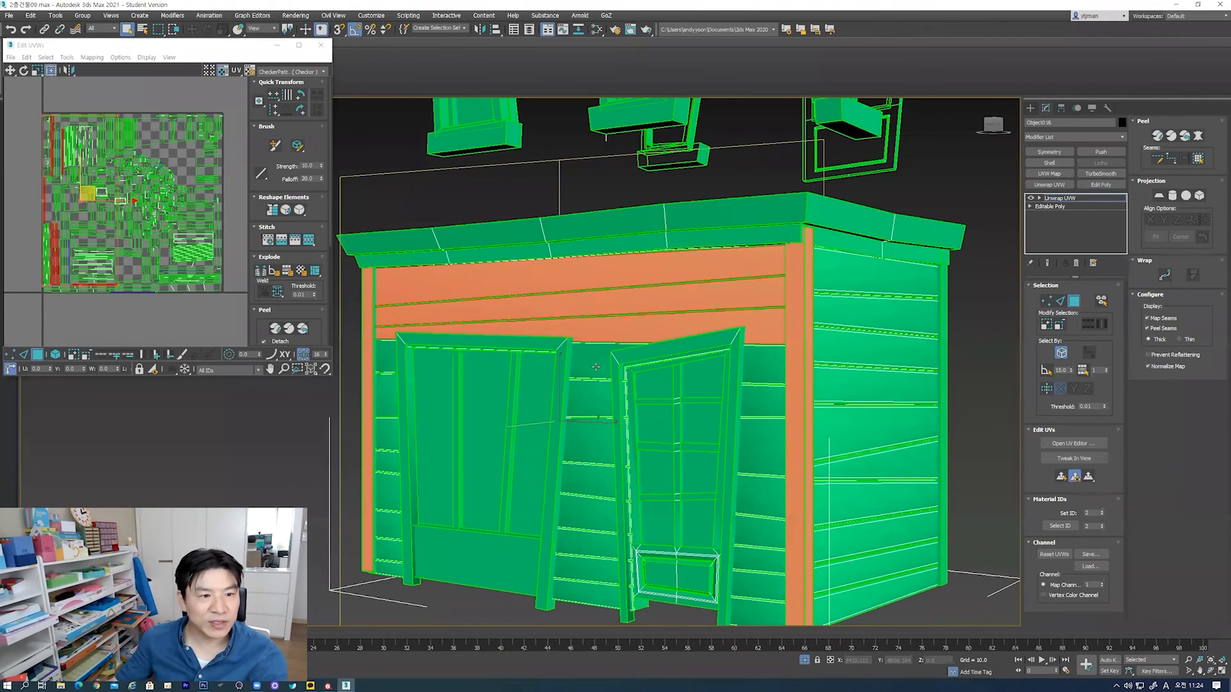
Step: Select the far front corner post's strip in the UV layout and examine where it lies
scroll(113, 260, "up", 5)
left_click(102, 220)
left_click(107, 219)
scroll(118, 218, "down", 3)
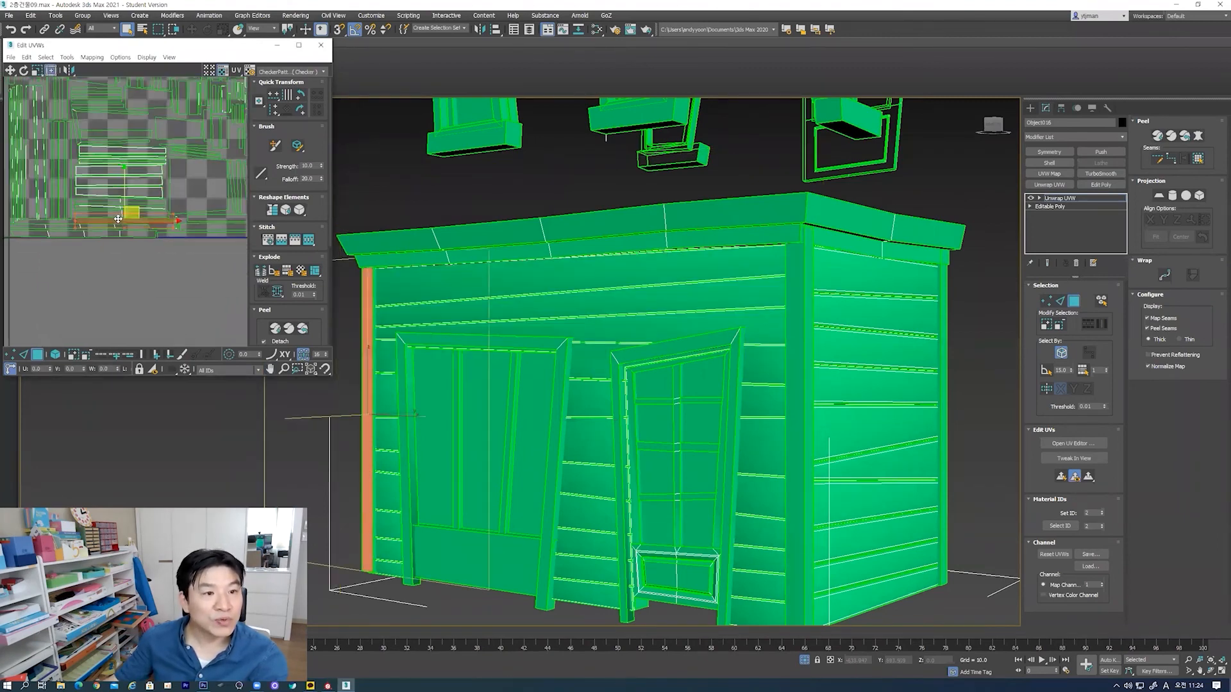
scroll(118, 218, "down", 3)
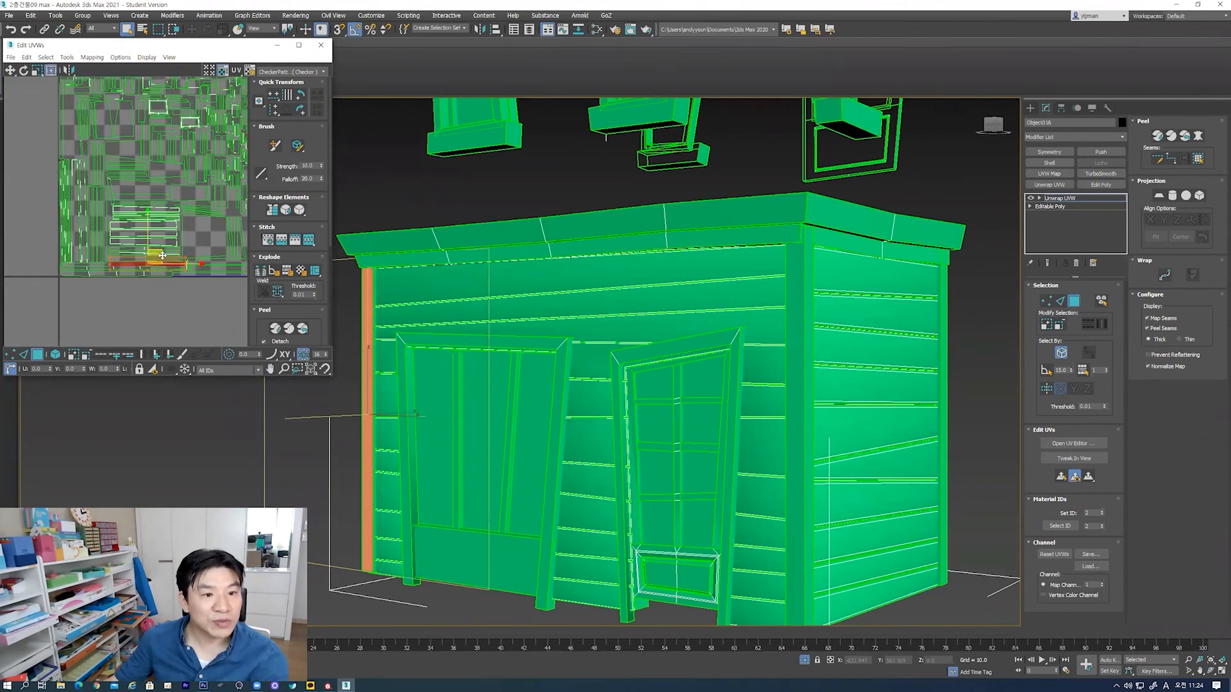
Step: Select the block of horizontal strips in the lower part of the UV layout and examine which side-wall boards they cover
left_click_drag(180, 224, 143, 254)
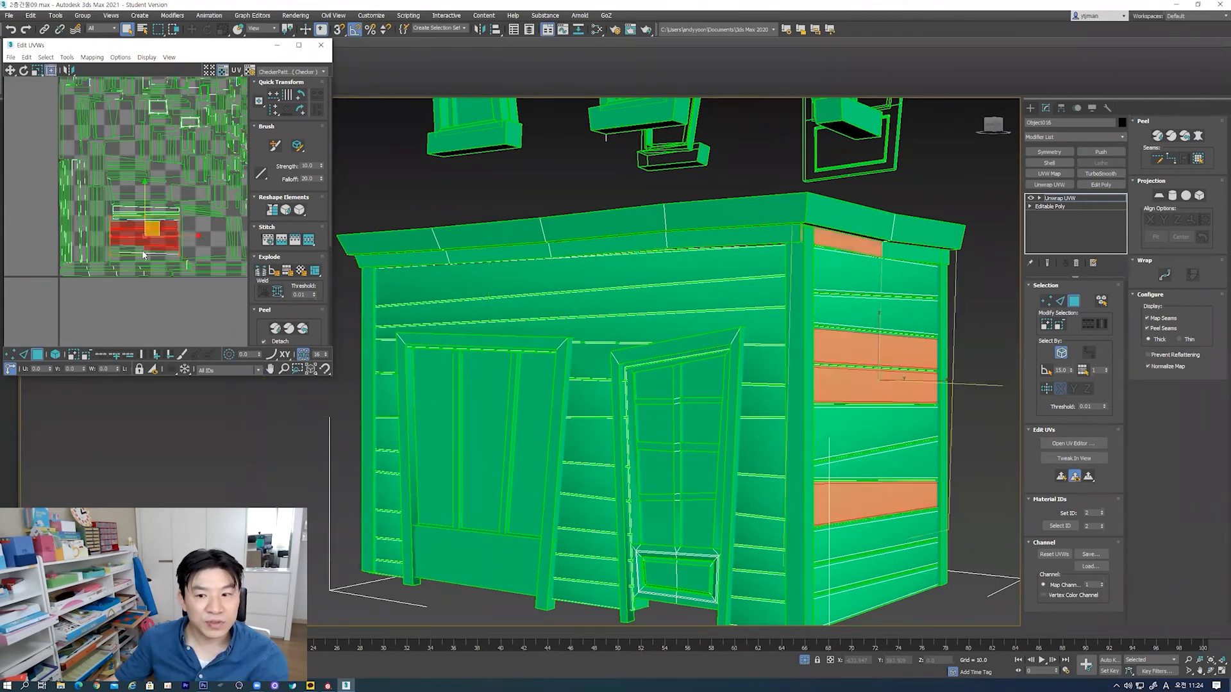
scroll(152, 245, "up", 3)
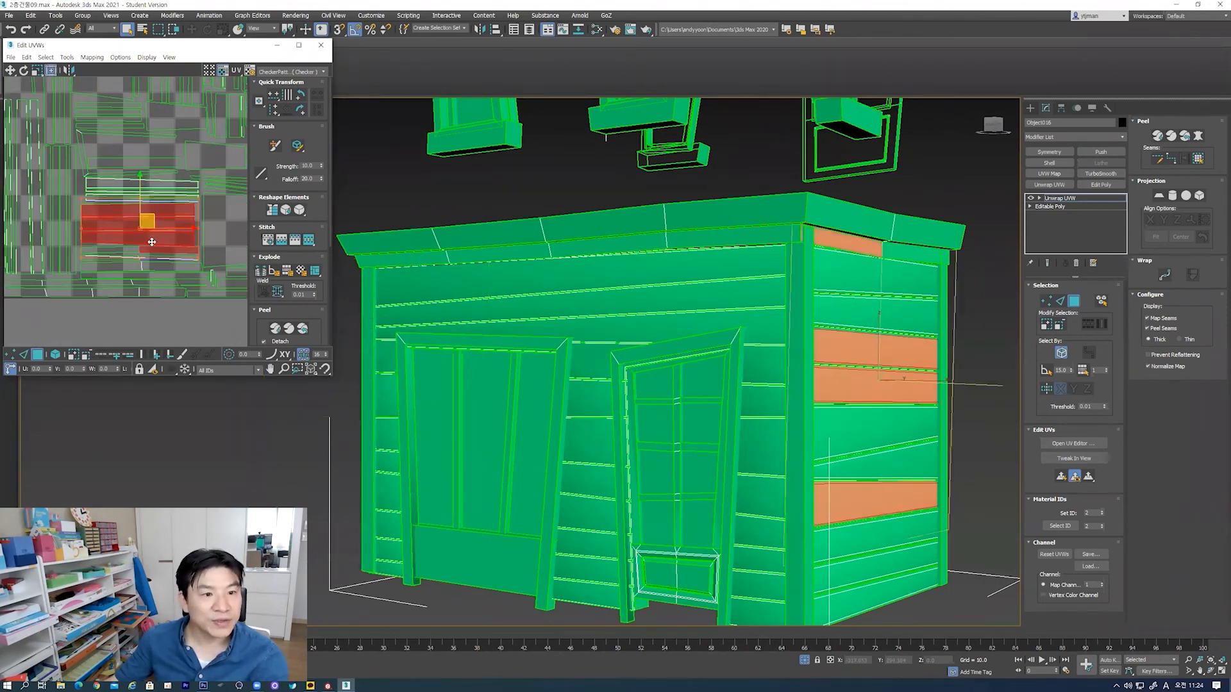
scroll(146, 218, "down", 4)
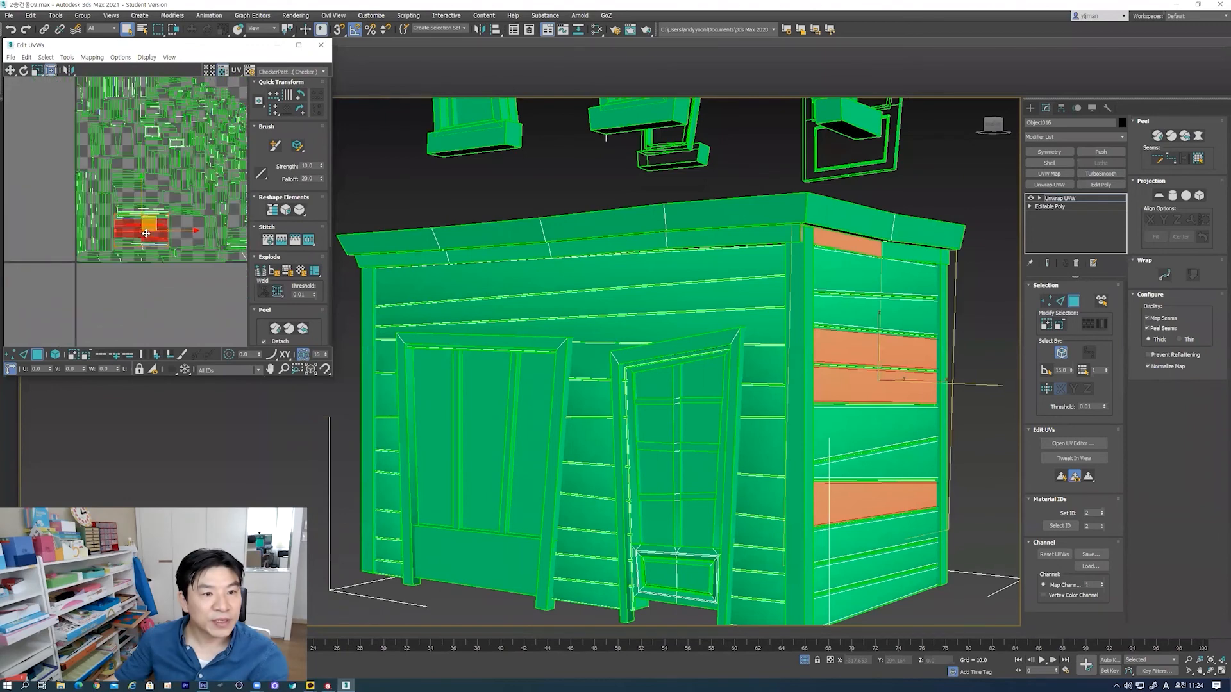
mouse_move(153, 263)
middle_mouse_down()
mouse_move(127, 269)
mouse_move(149, 284)
middle_mouse_up()
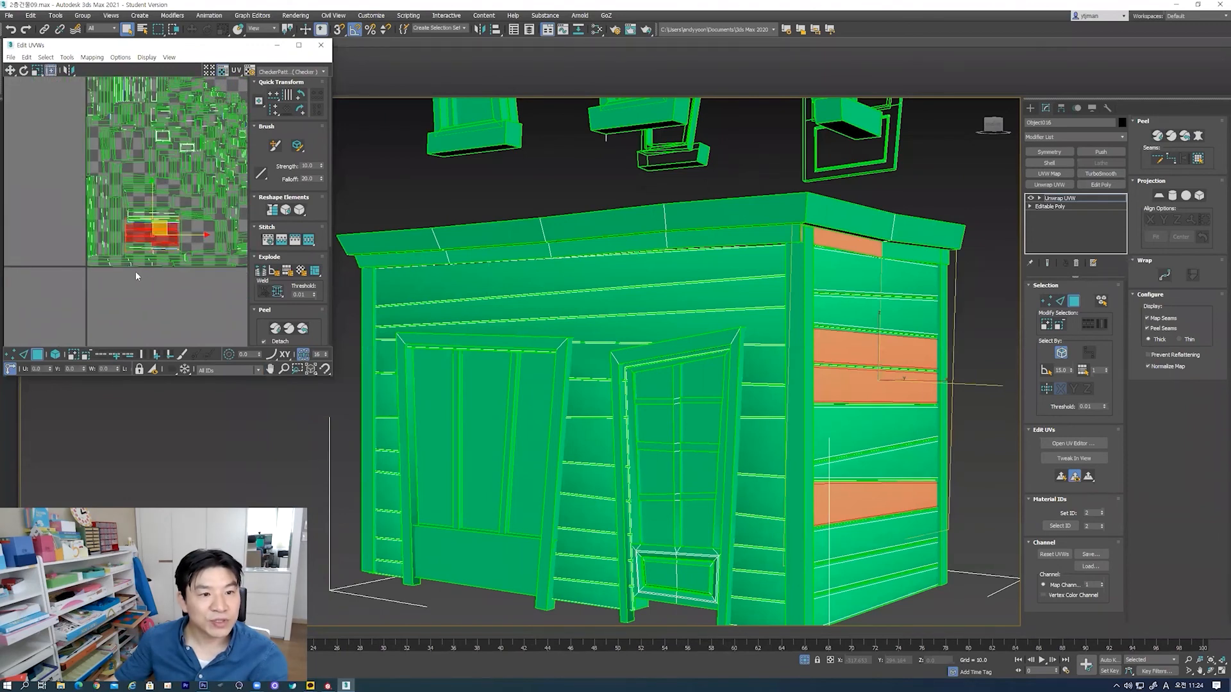
Step: Add the front wall's upper boards and all the boards between the door and the near corner post to the selection
left_click(702, 300, "ctrl")
left_click(693, 275, "ctrl")
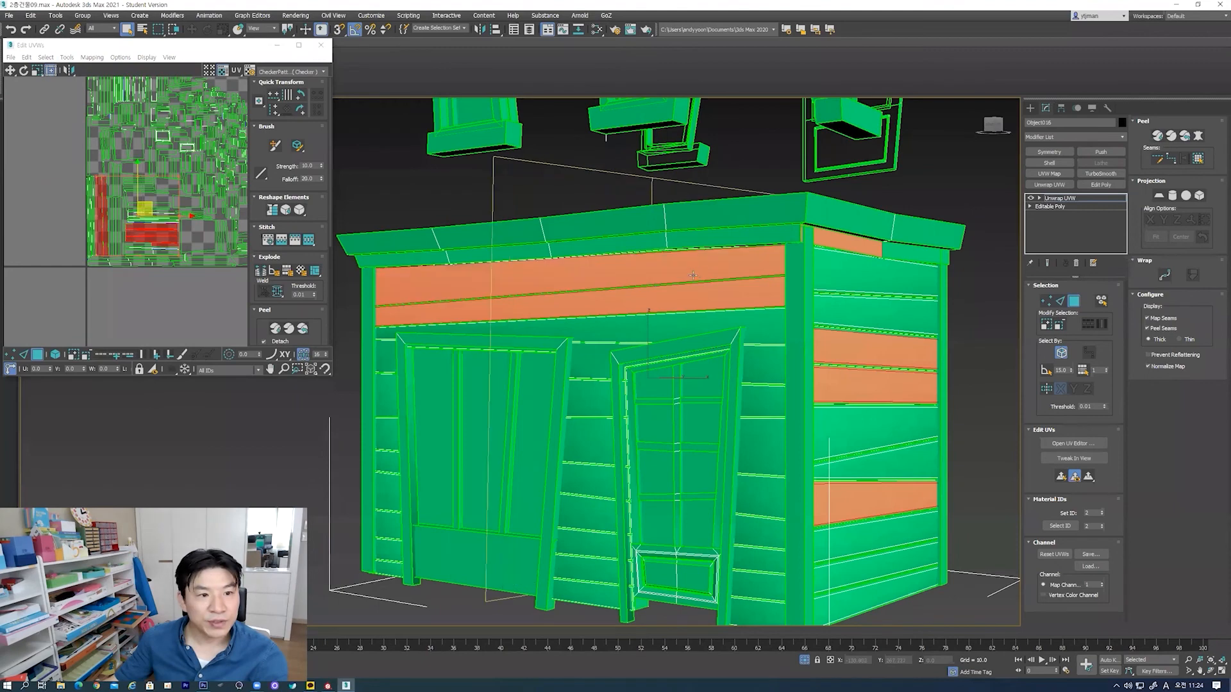
left_click(754, 334, "ctrl")
left_click(758, 364, "ctrl")
left_click(760, 401, "ctrl")
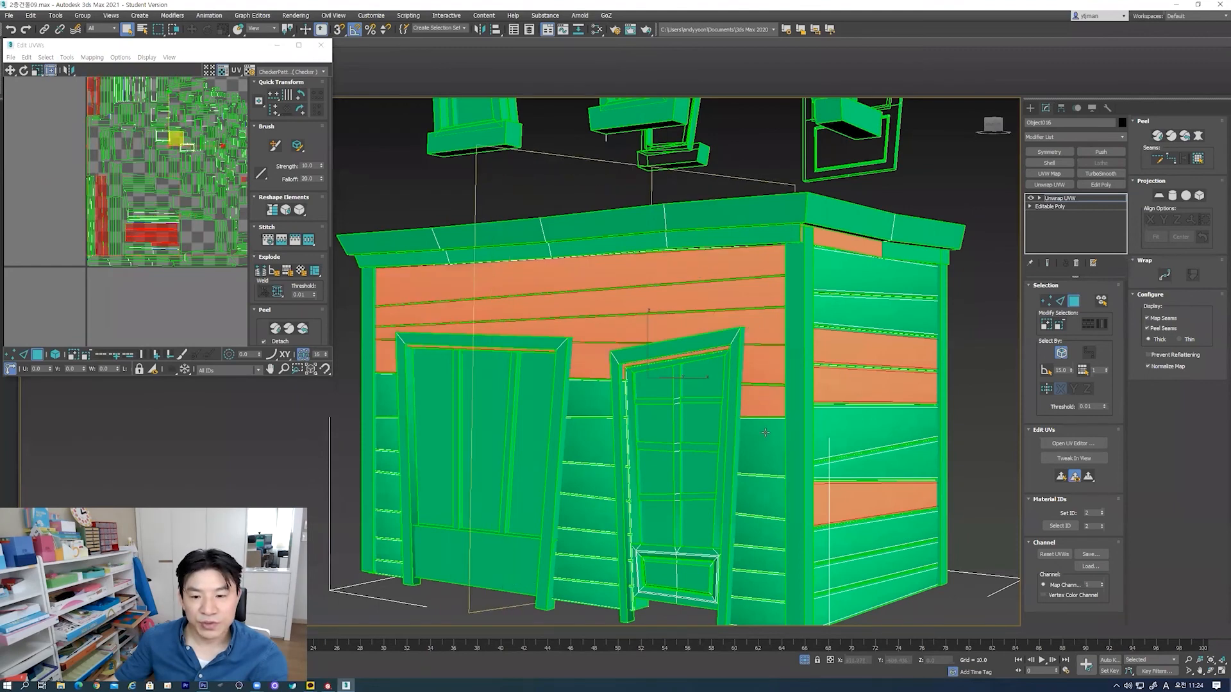
left_click(762, 449, "ctrl")
left_click(763, 500, "ctrl")
left_click(763, 529, "ctrl")
left_click(760, 557, "ctrl")
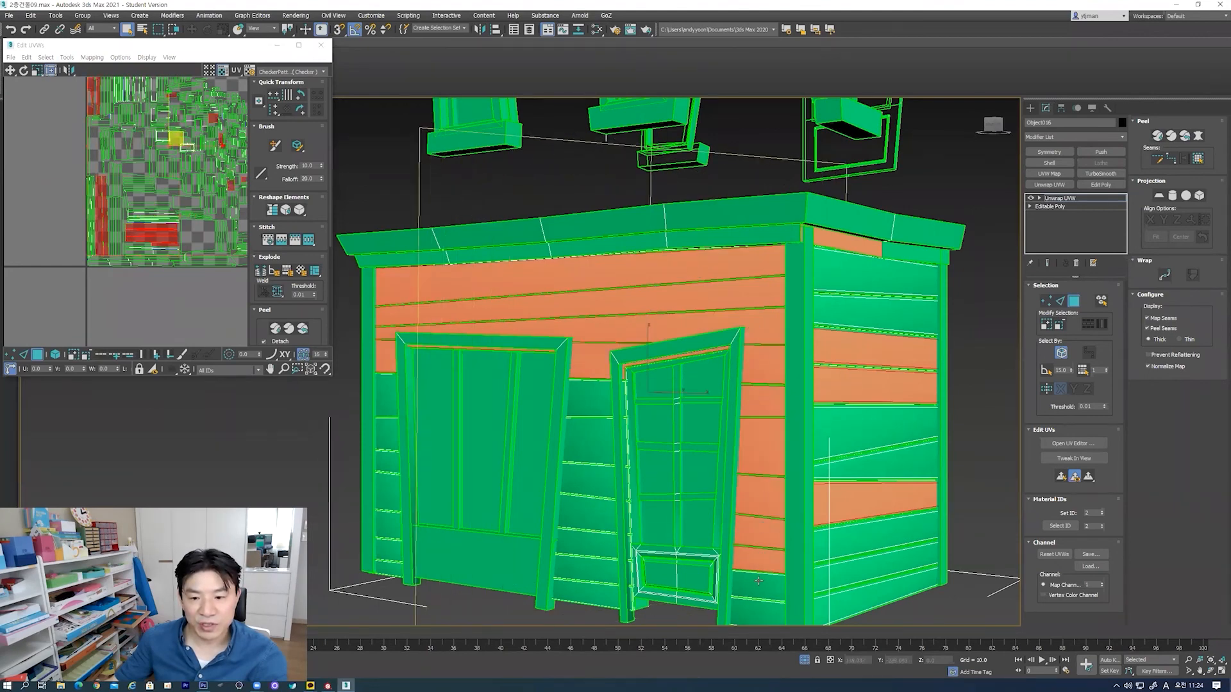
left_click(759, 585, "ctrl")
left_click(757, 611, "ctrl")
Step: Add the front wall boards between the large window and the door to the selection
left_click(584, 591, "ctrl")
left_click(586, 567, "ctrl")
left_click(586, 541, "ctrl")
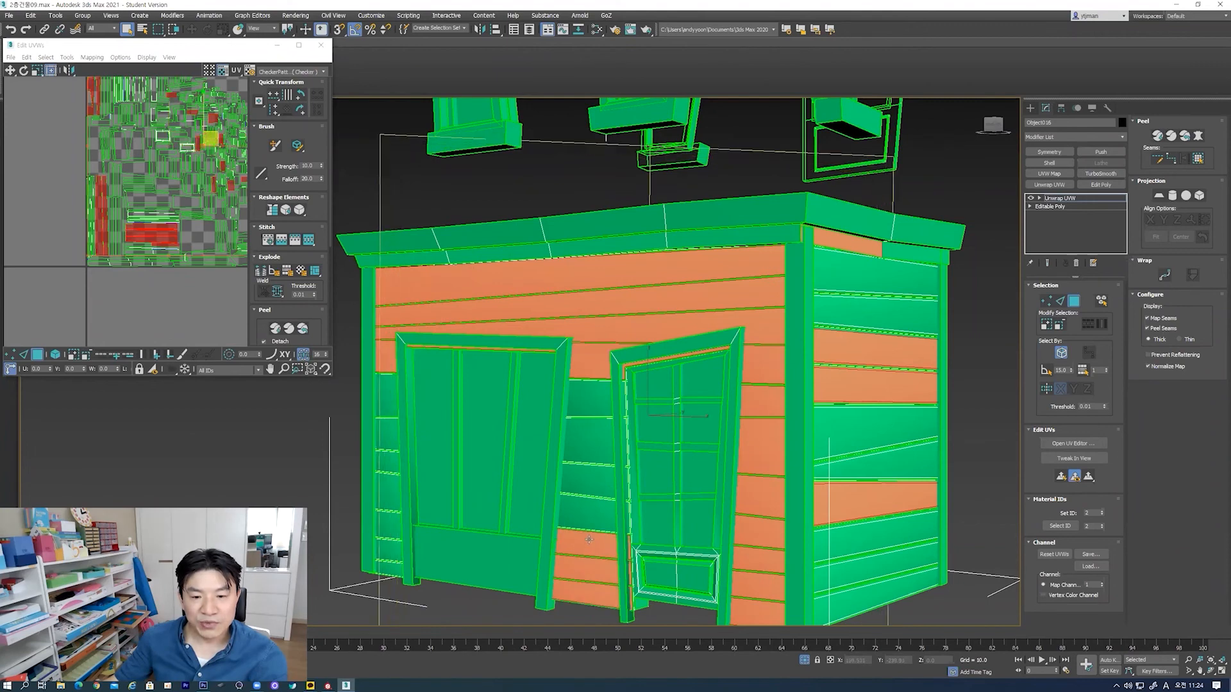
left_click(586, 510, "ctrl")
left_click(586, 478, "ctrl")
left_click(587, 429, "ctrl")
left_click(585, 403, "ctrl")
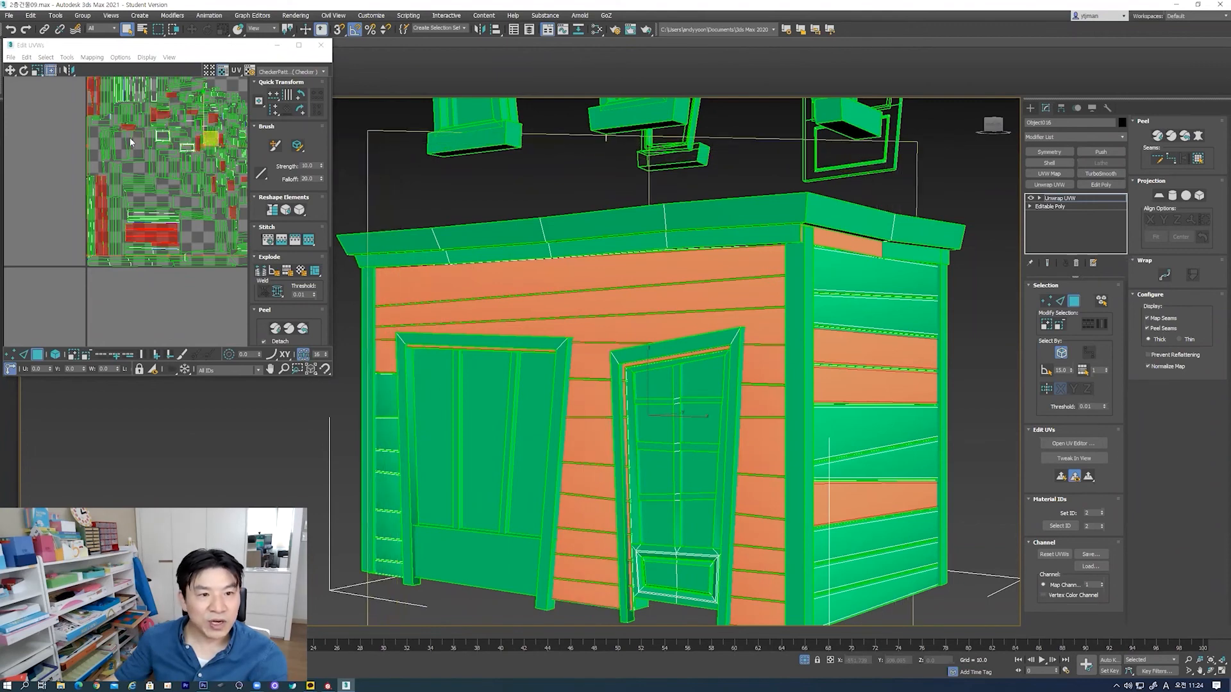
Step: Select the cornice strip, then the cluster of tall strips in the UV layout's lower corner, and examine which faces they cover
middle_click_drag(166, 227, 203, 210)
left_click(136, 250)
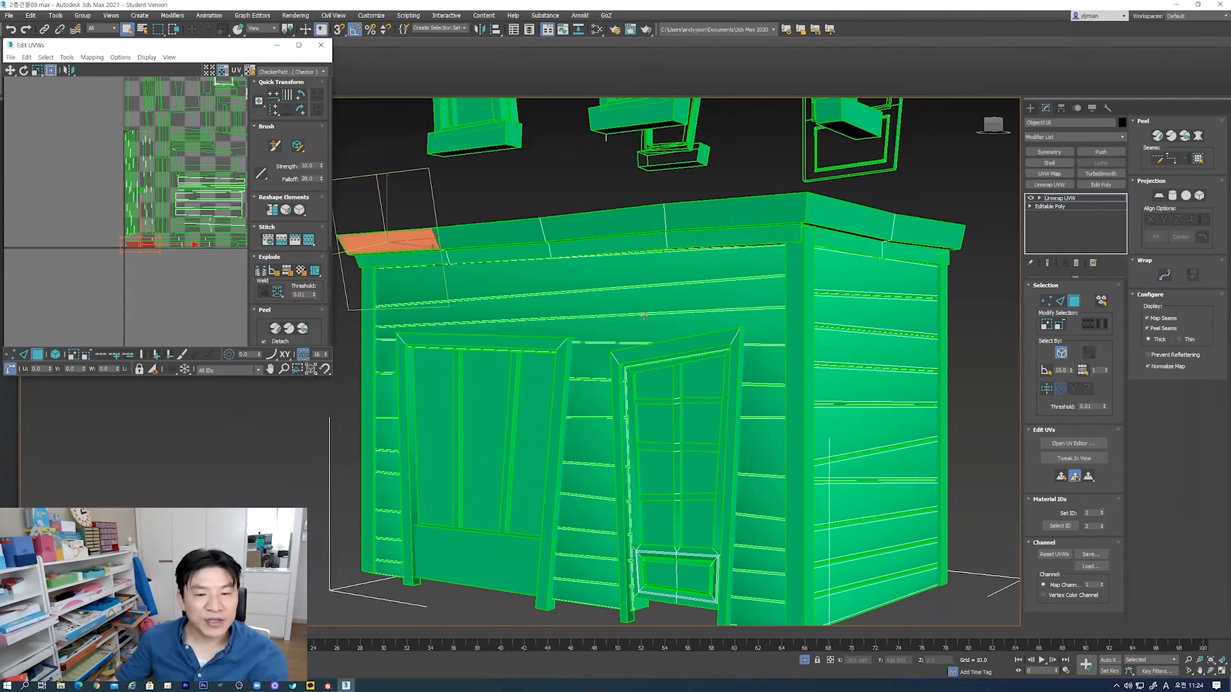
middle_click_drag(150, 198, 159, 225)
left_click(162, 224)
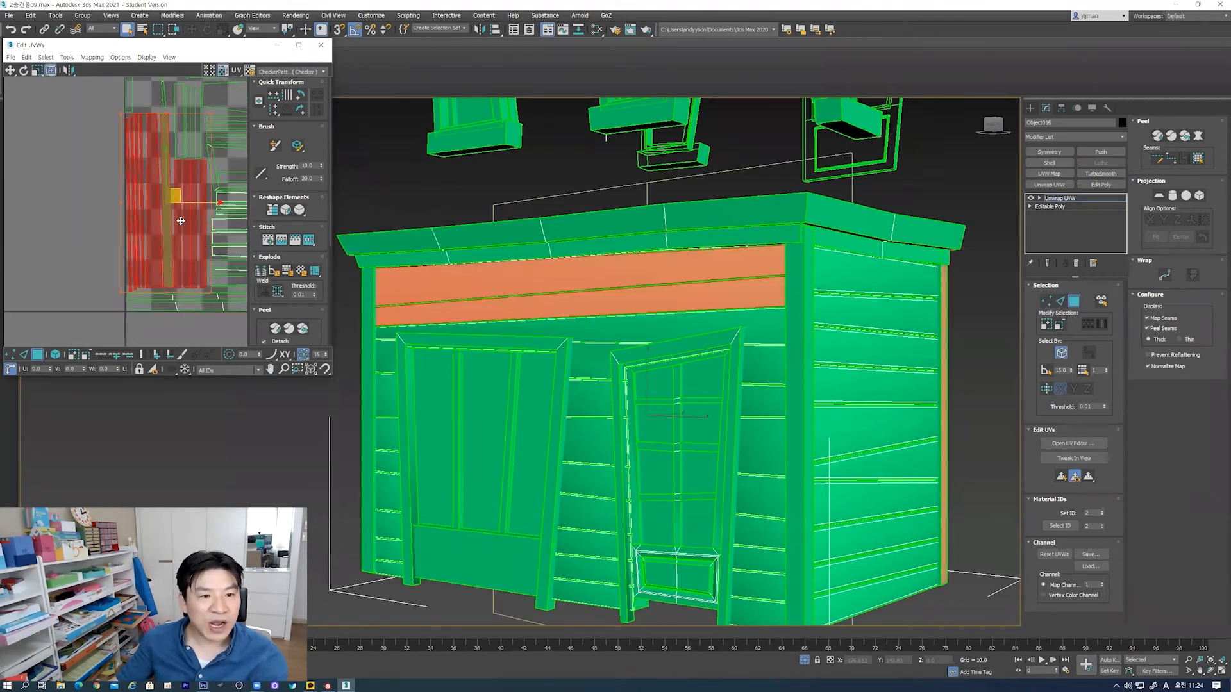
left_click_drag(141, 189, 119, 201)
key("ctrl+z")
Step: Examine where the tall board strips sit within the whole UV layout and on the green object
middle_click_drag(193, 211, 112, 241)
scroll(143, 217, "down", 3)
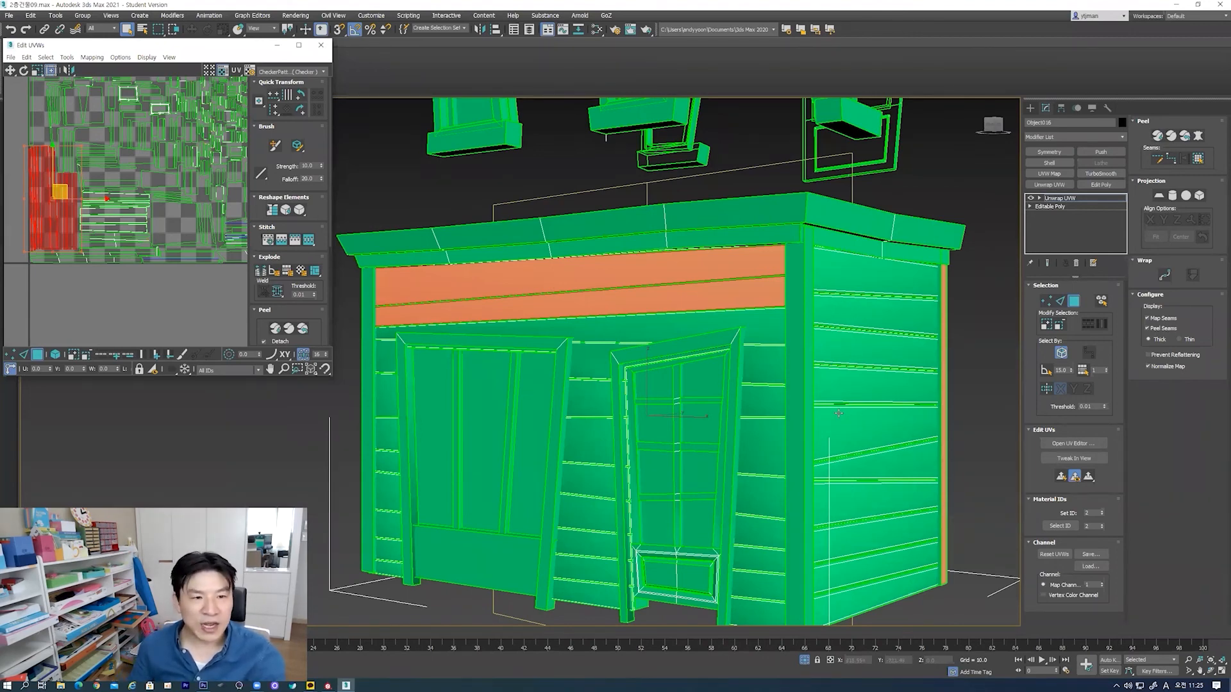
scroll(147, 243, "down", 3)
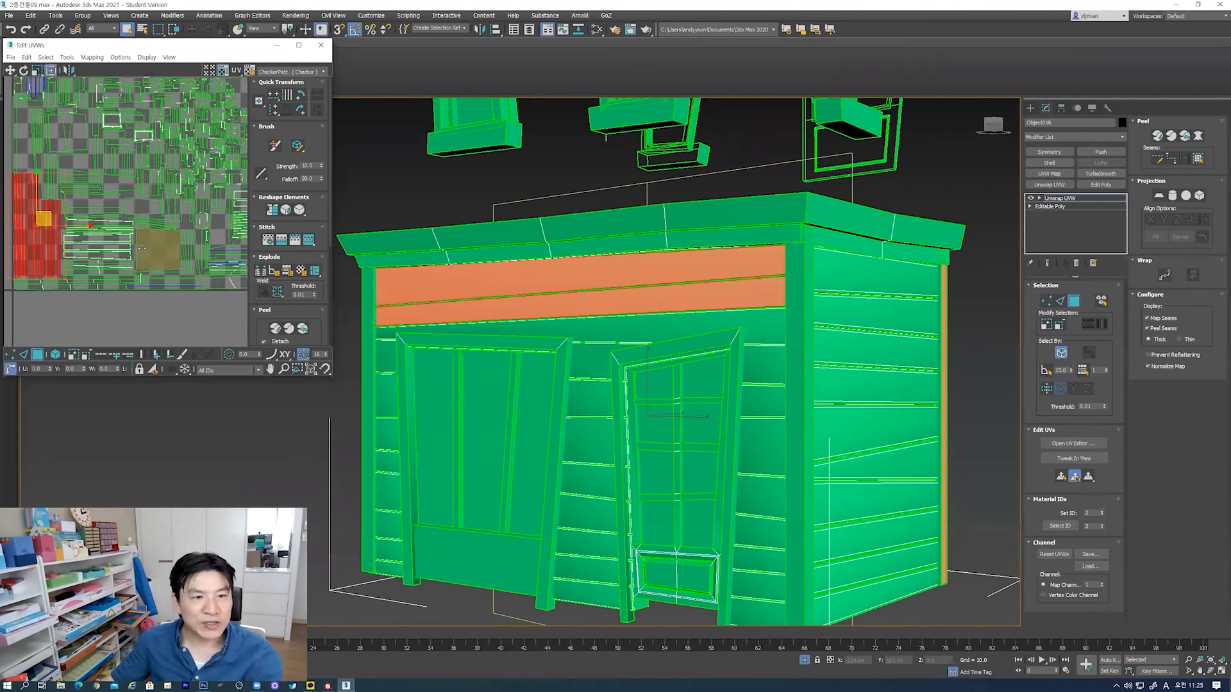
scroll(136, 251, "down", 2)
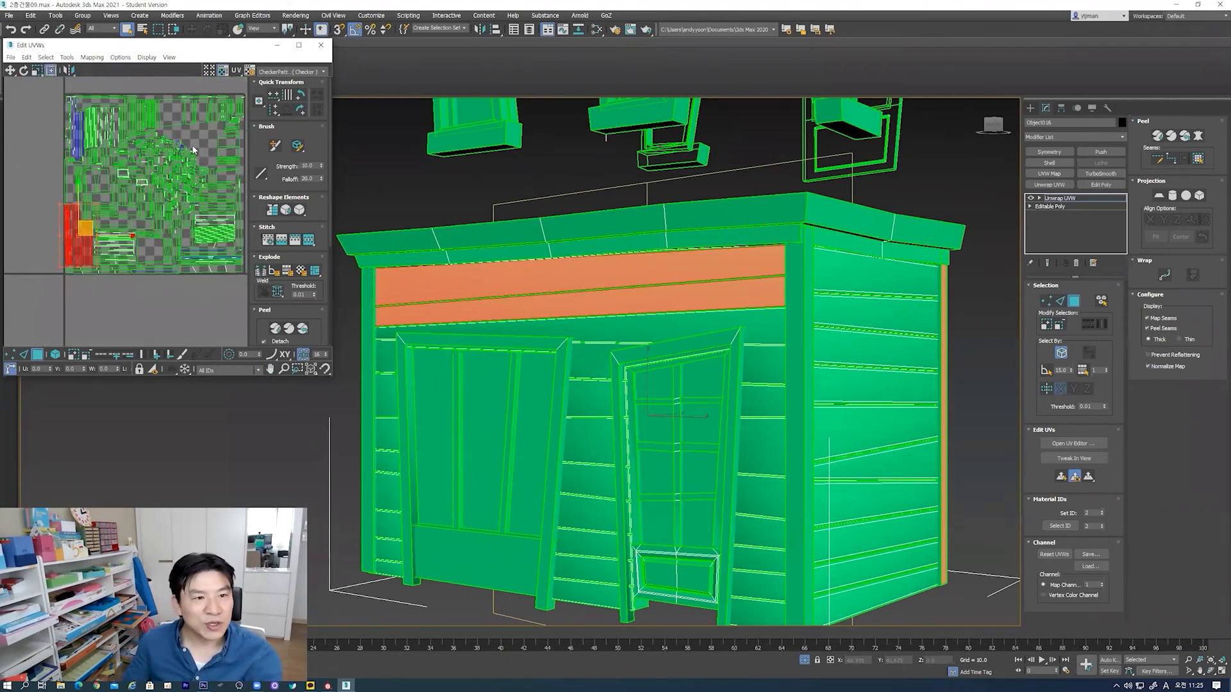
mouse_move(565, 425)
middle_mouse_down("alt")
mouse_move(545, 402)
mouse_move(659, 427)
mouse_move(641, 438)
mouse_move(564, 428)
middle_mouse_up("alt")
middle_click_drag(115, 122, 98, 139)
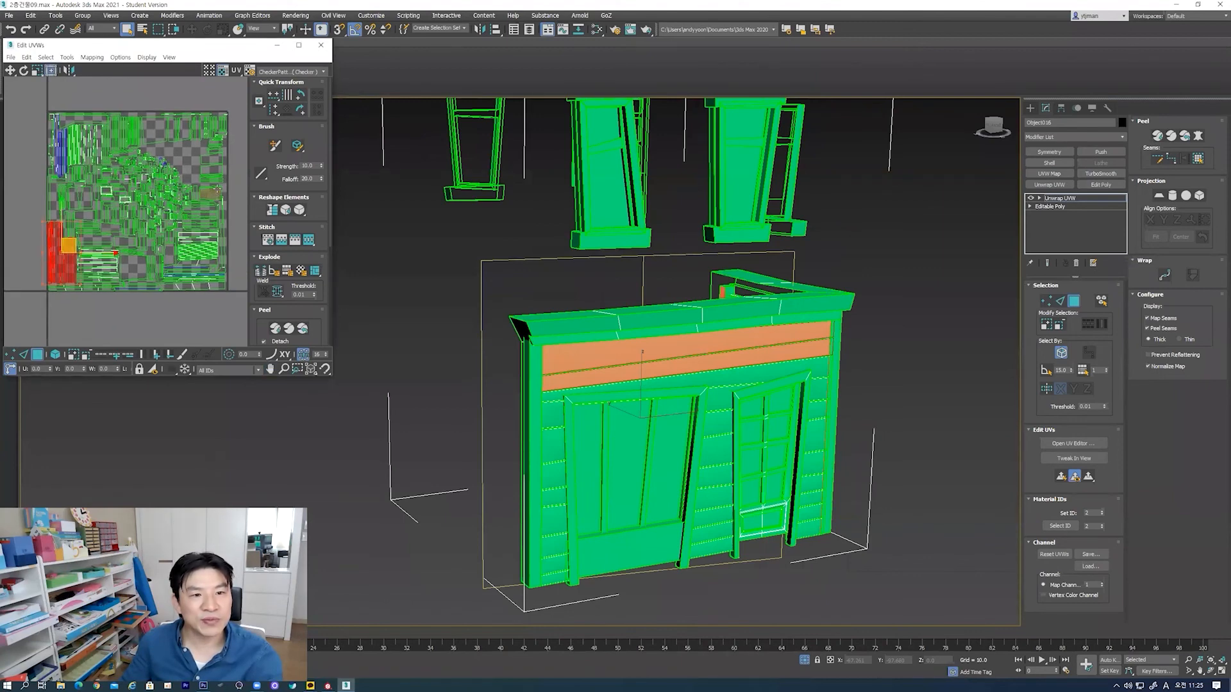
Step: Close the UV editor, leave polygon selection and bring back the rest of the building's objects
left_click(322, 46)
left_click(1077, 300)
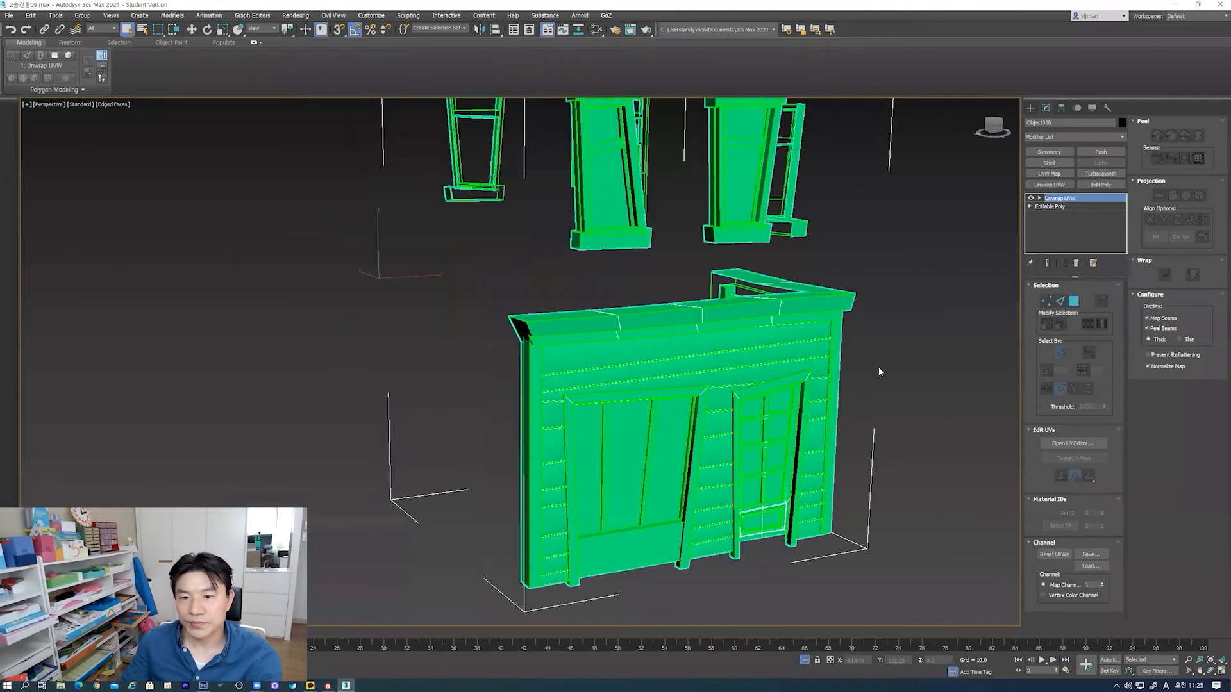
left_click(879, 367)
middle_click_drag(743, 355, 791, 307, "alt")
right_click(791, 307)
left_click(810, 264)
Step: Apply an Unwrap UVW modifier to the magenta props object and open its UV editor
middle_click_drag(649, 387, 652, 415)
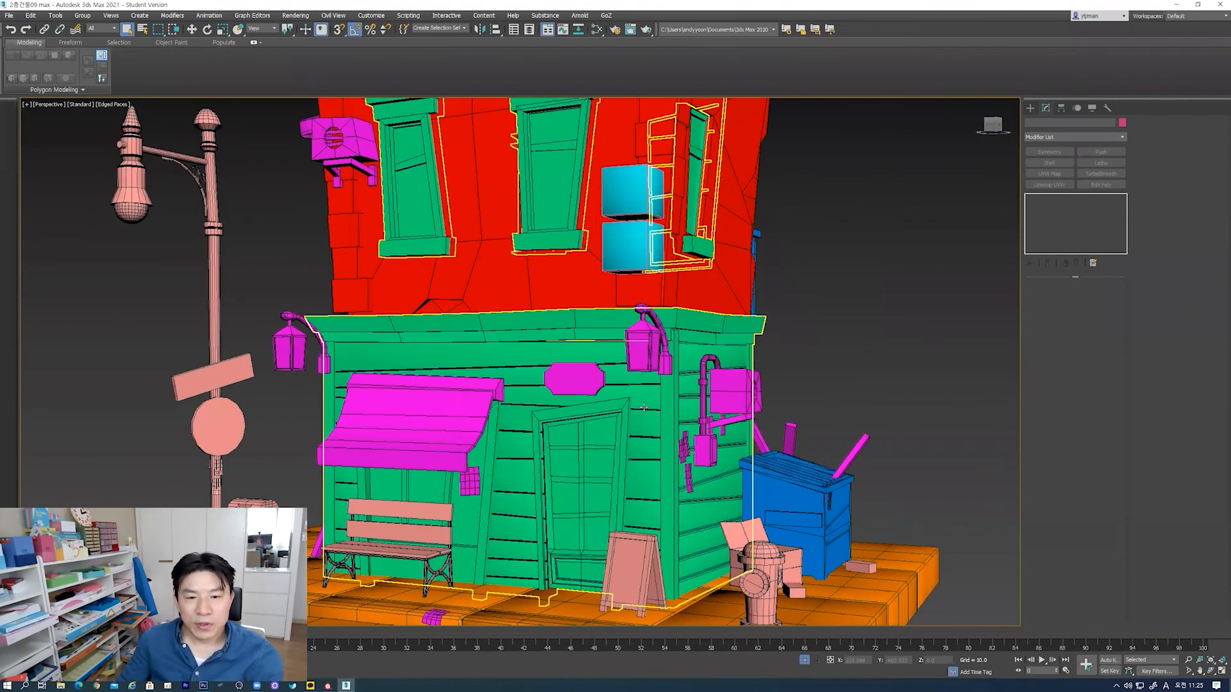
scroll(641, 407, "down", 5)
left_click(631, 430)
scroll(636, 427, "up", 1)
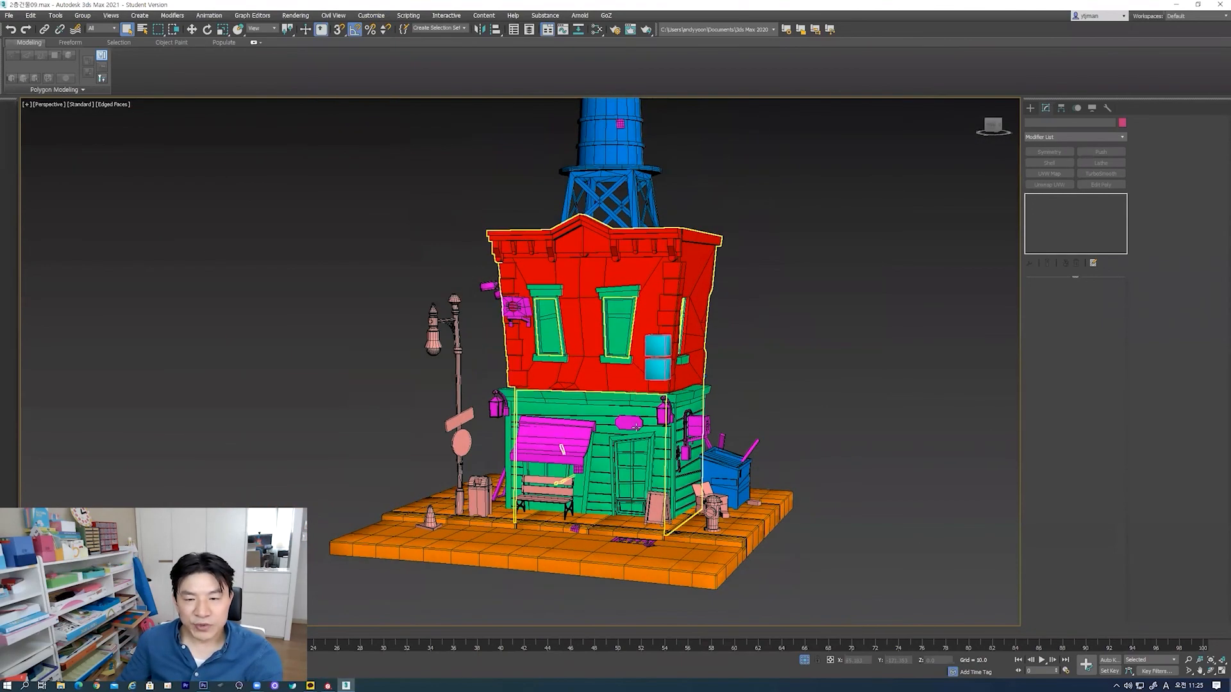
middle_click_drag(626, 415, 643, 441, "alt")
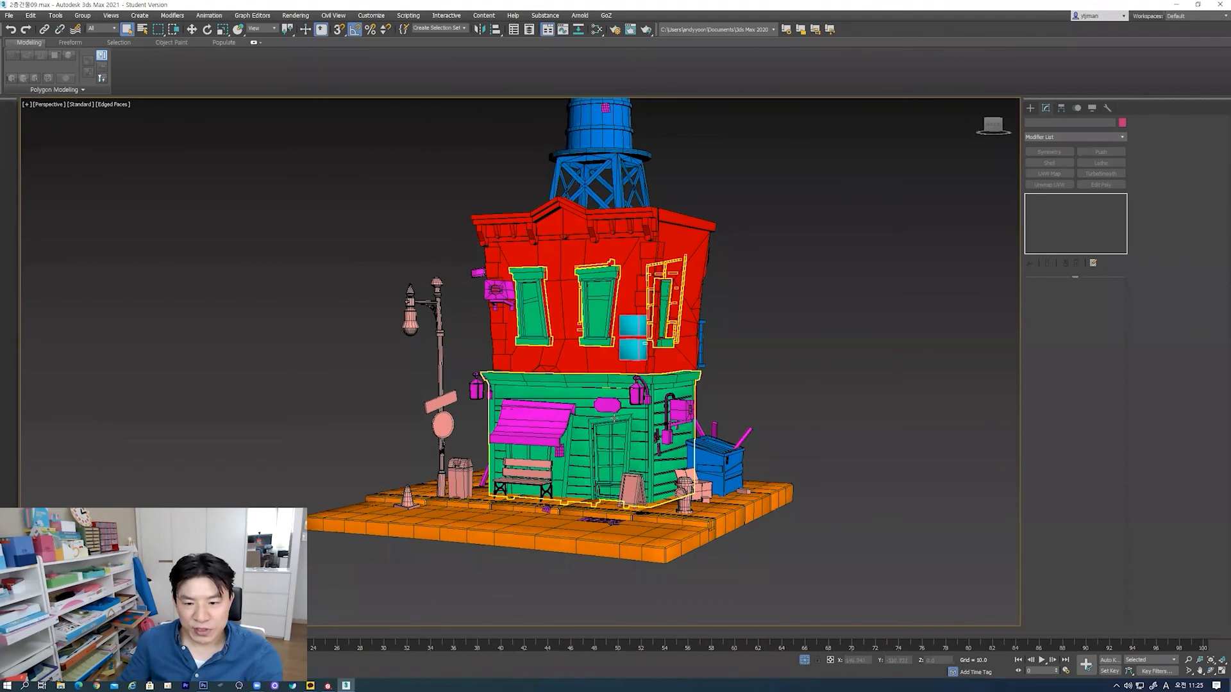
left_click(539, 420)
left_click(546, 420)
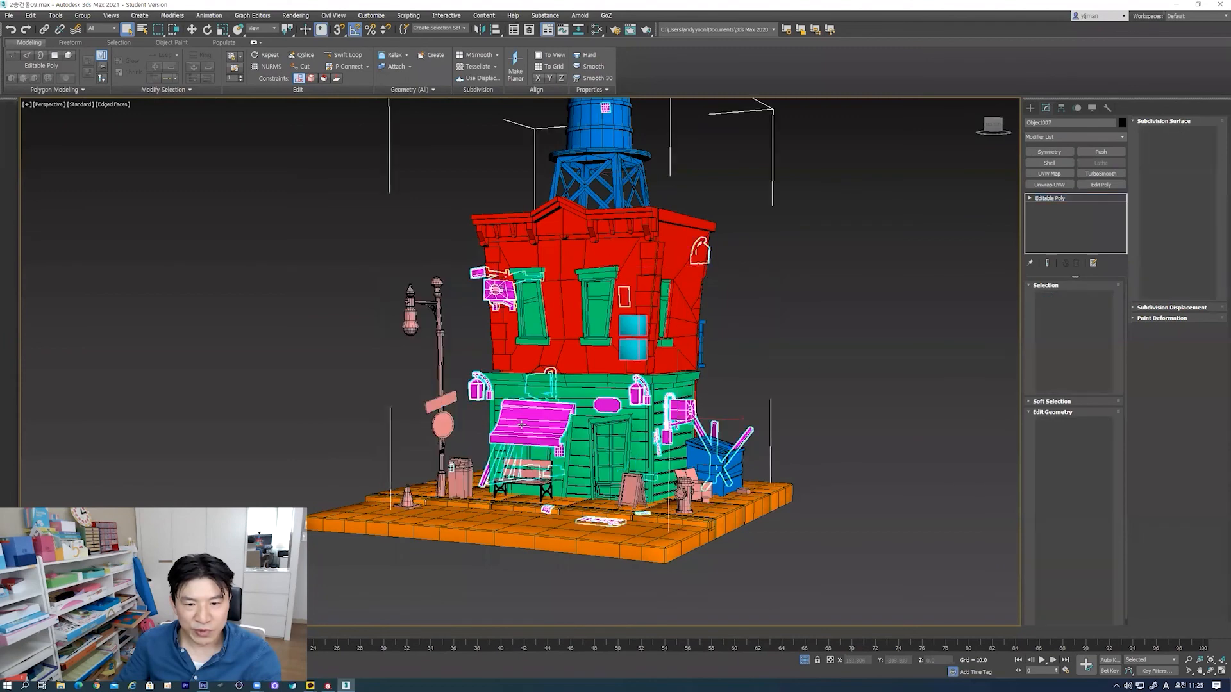
middle_click_drag(521, 424, 619, 443, "alt")
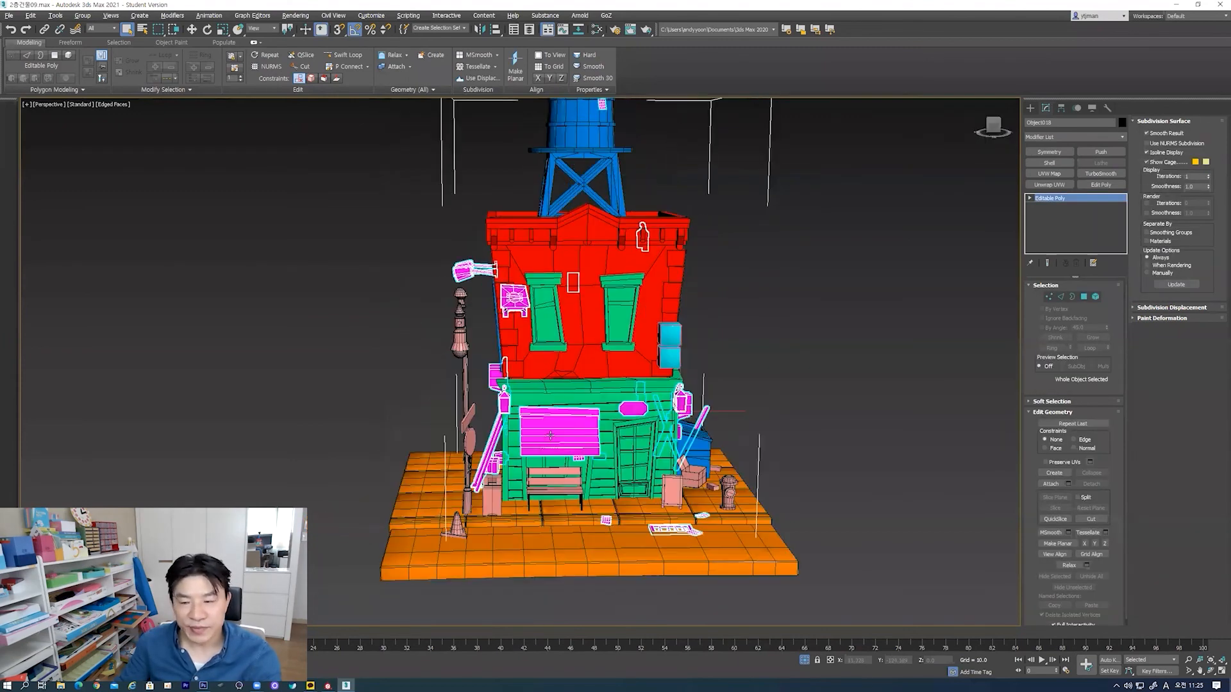
left_click(1043, 185)
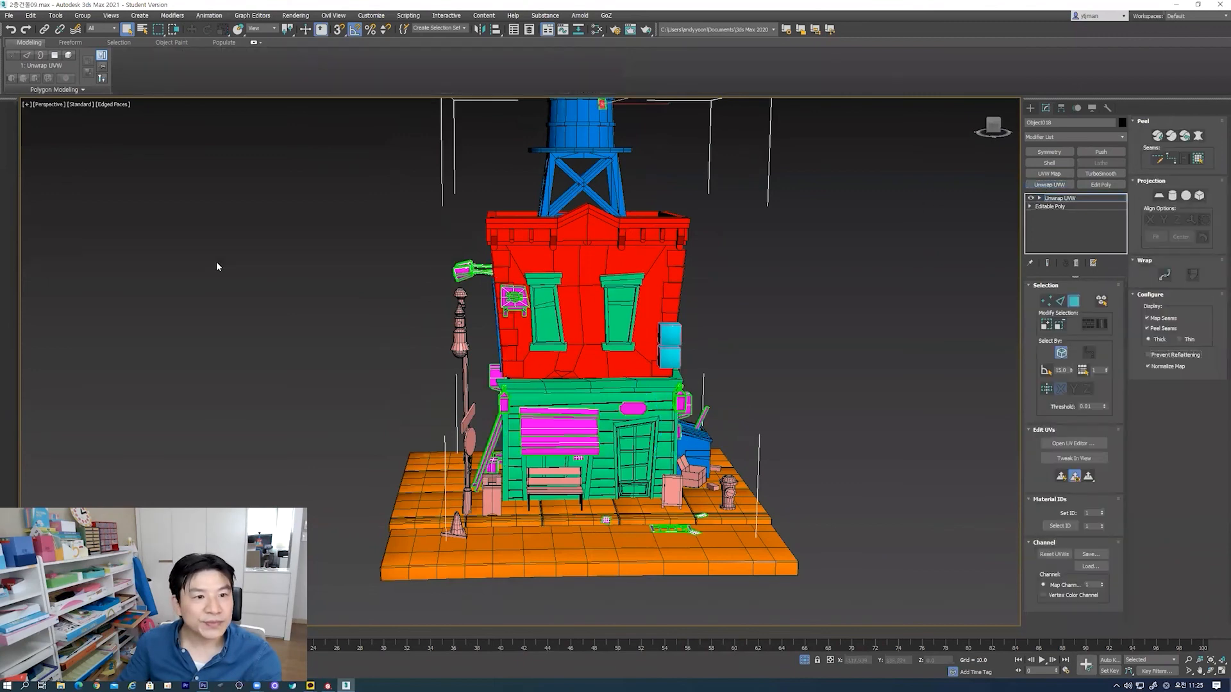
left_click(1074, 443)
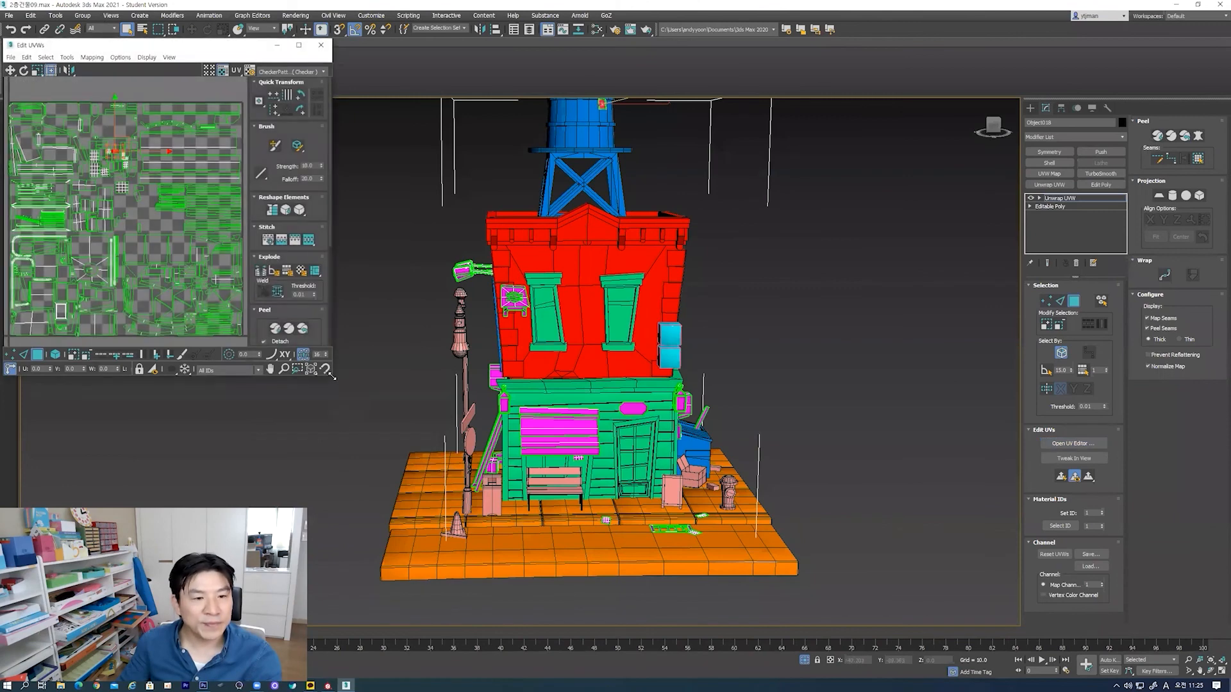
Step: Enlarge the UV editor and select the whole air-conditioner element on the side wall to inspect its UV shells
left_click_drag(332, 377, 399, 513)
scroll(148, 287, "down", 3)
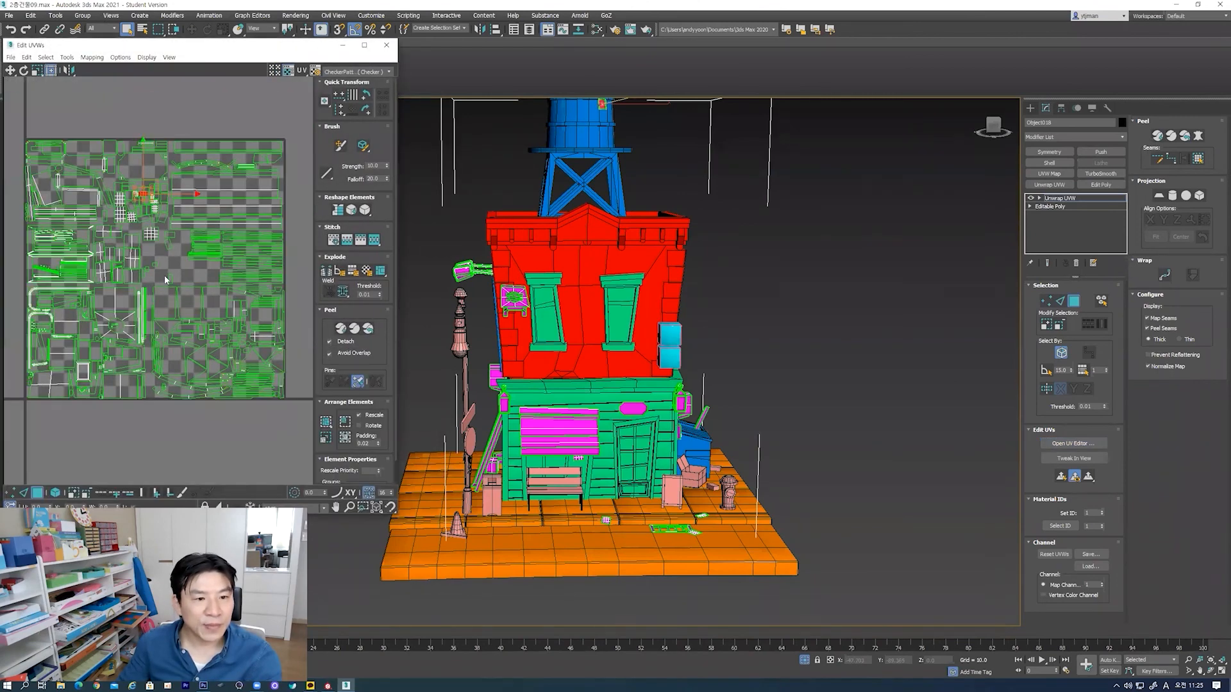
scroll(571, 382, "up", 6)
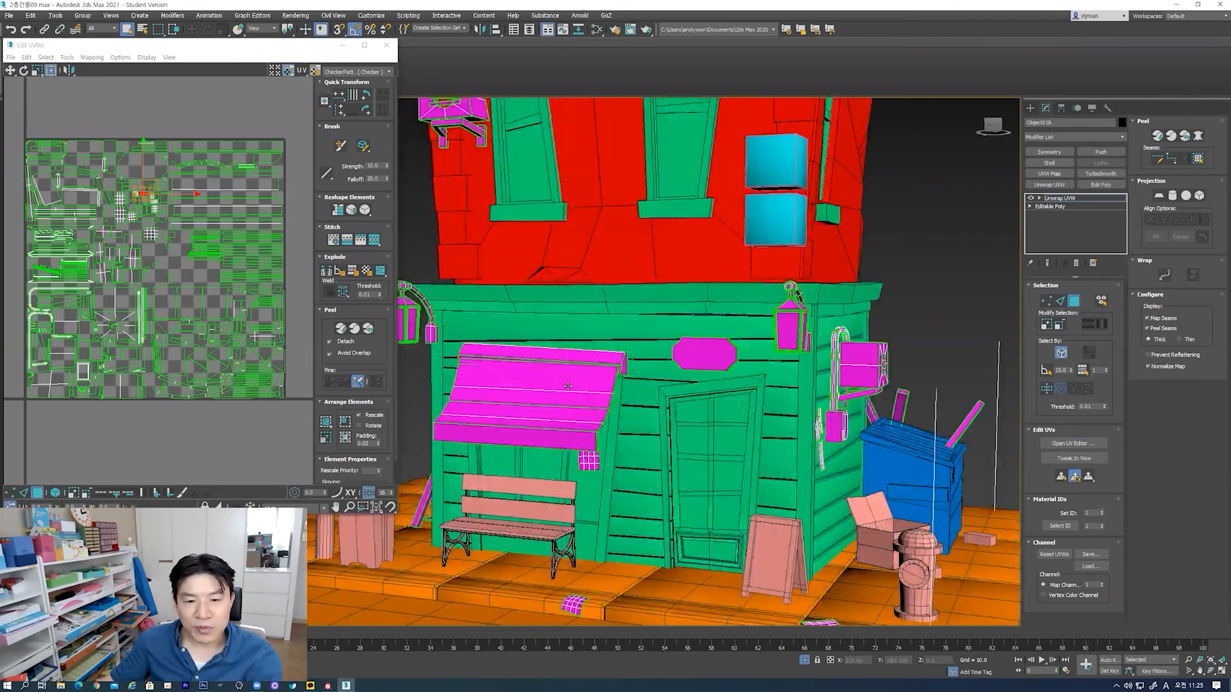
middle_click_drag(571, 383, 662, 381)
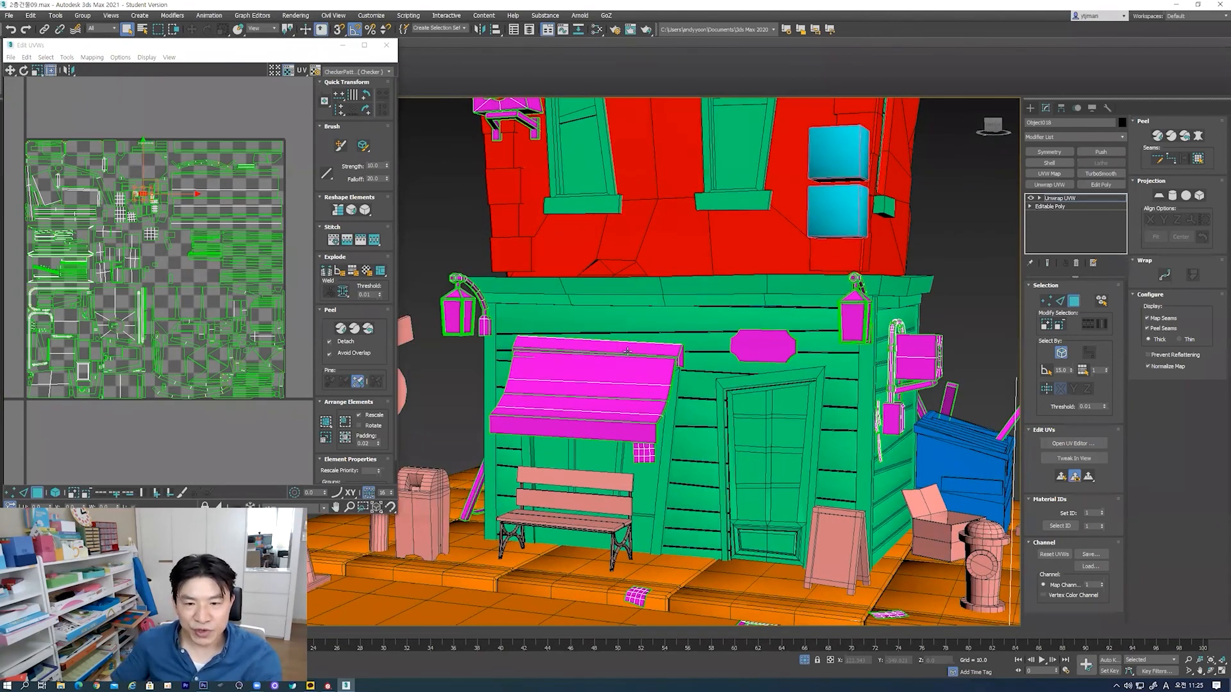
middle_click_drag(624, 405, 737, 411, "alt")
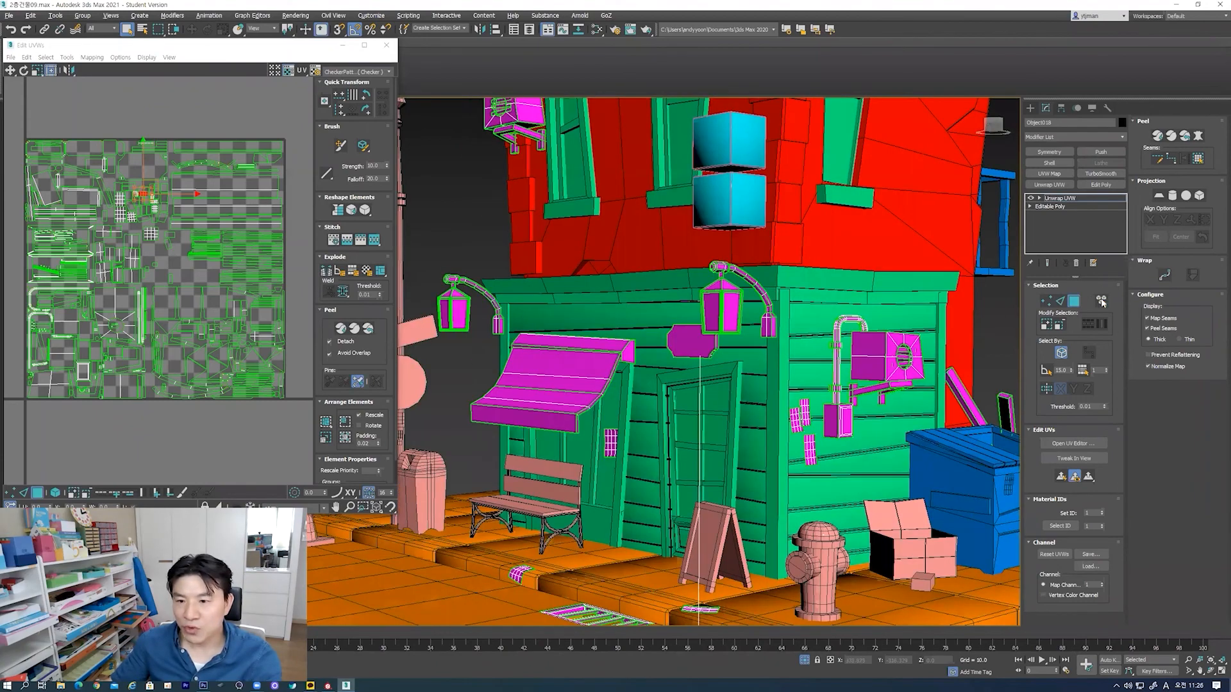
left_click(874, 354)
scroll(872, 359, "down", 2)
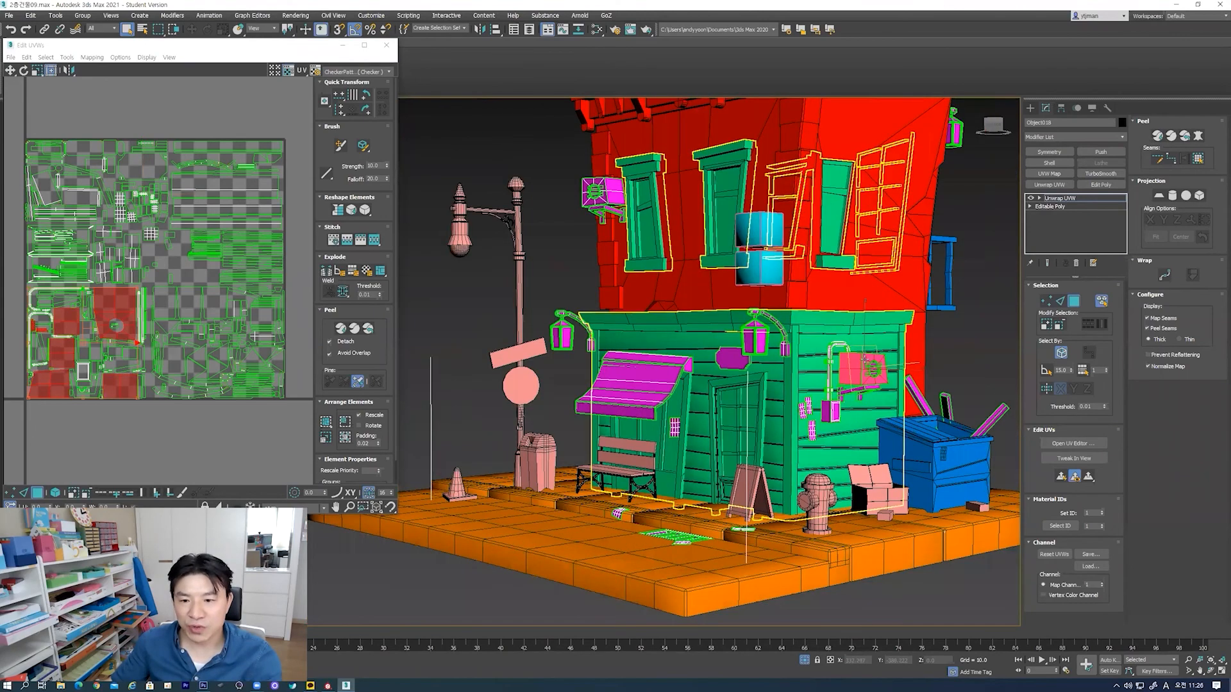
Step: Select another magenta prop as a whole element and examine the UV area it occupies
middle_click_drag(872, 359, 644, 231, "alt")
scroll(645, 231, "up", 2)
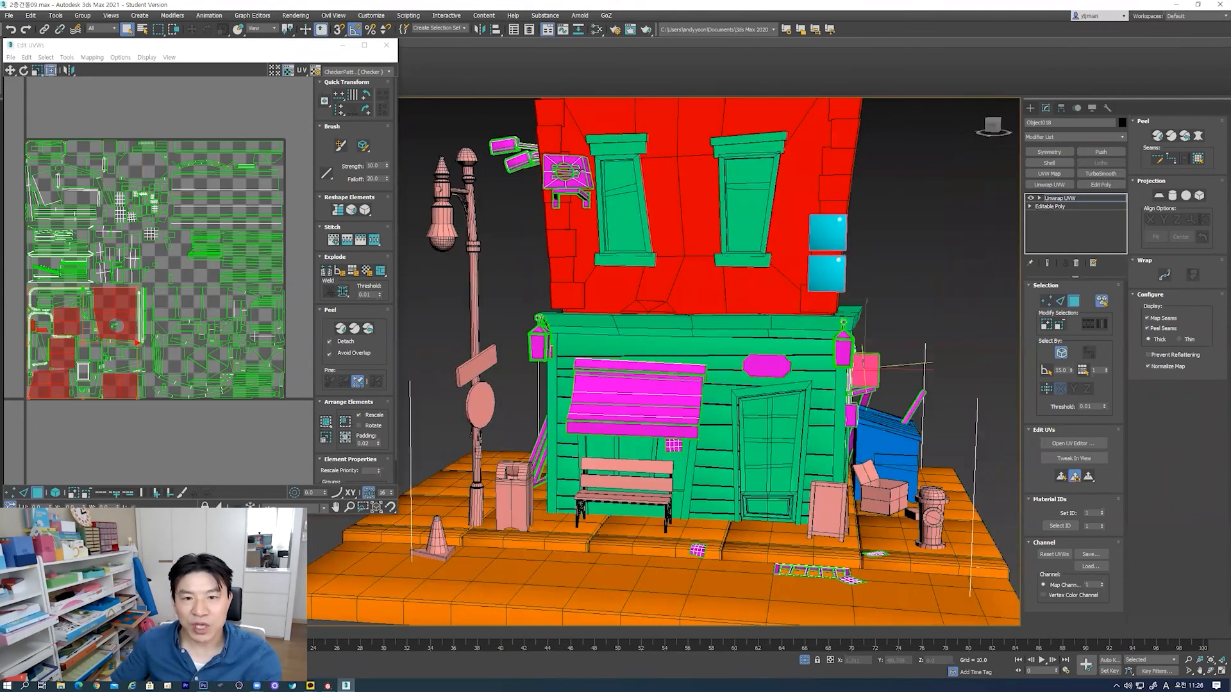
middle_click_drag(572, 283, 737, 335, "alt")
left_click(476, 323)
left_click(728, 380)
scroll(684, 396, "down", 5)
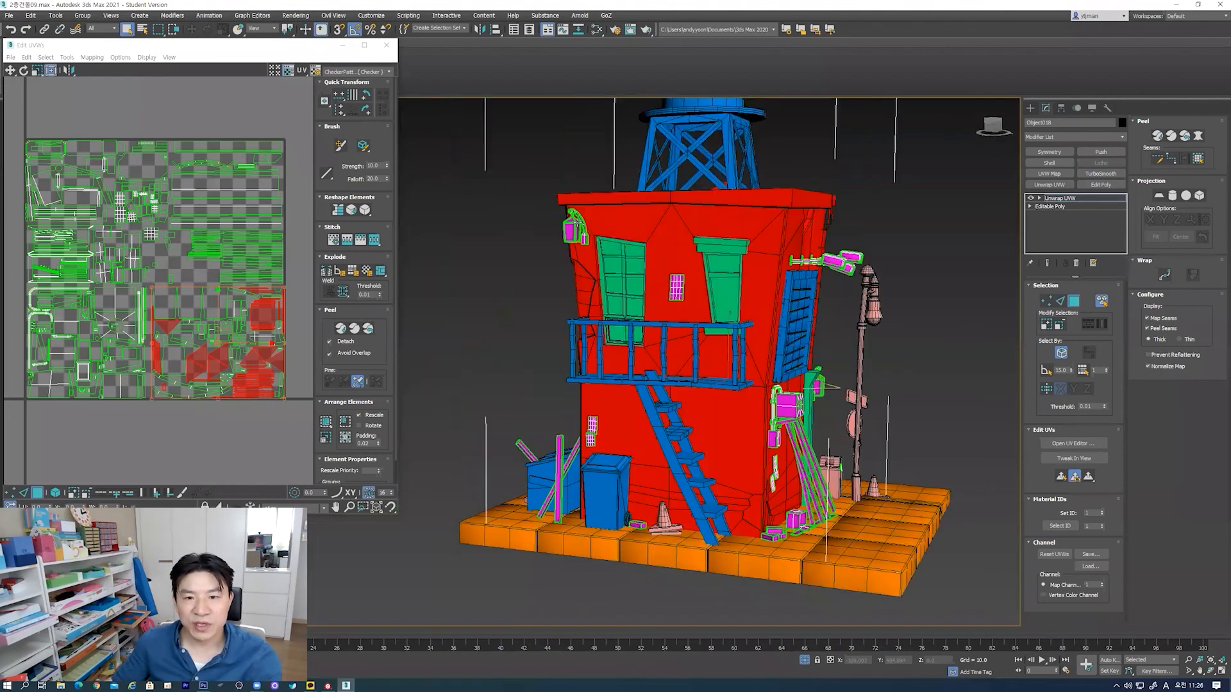
Step: Select the small lamps above the blue slatted panel, then the one nearest the street lamp, and examine their UV shells
middle_click_drag(663, 332, 718, 333, "alt")
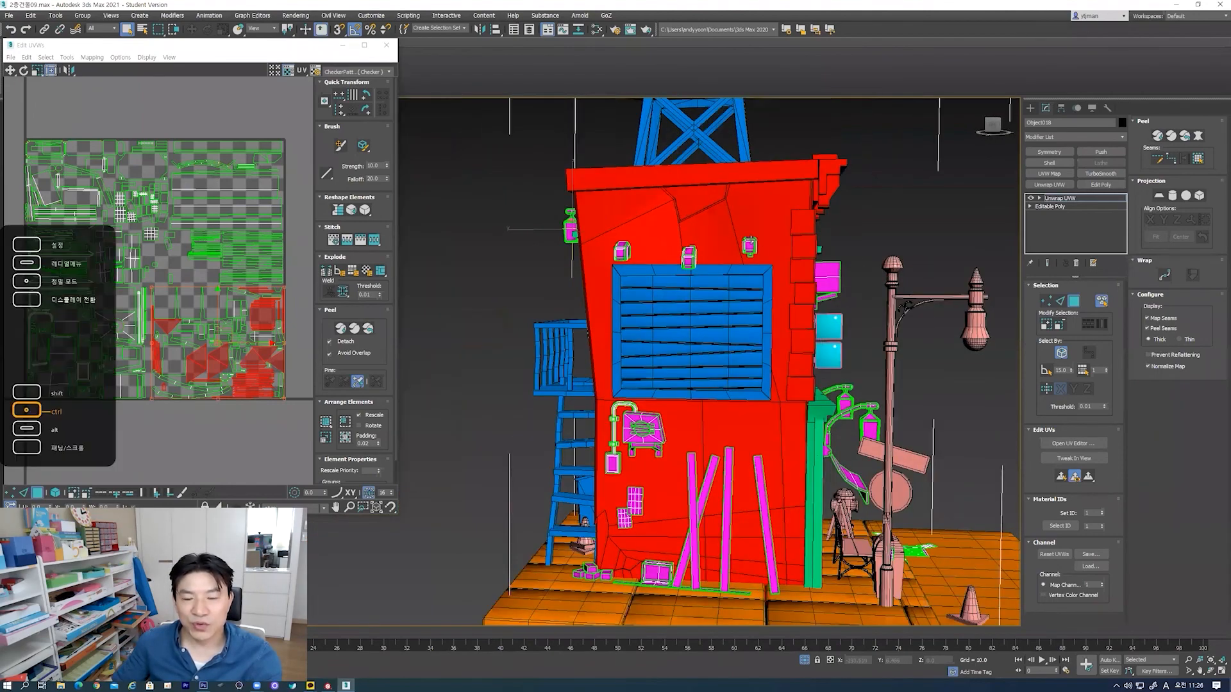
left_click(744, 245, "ctrl")
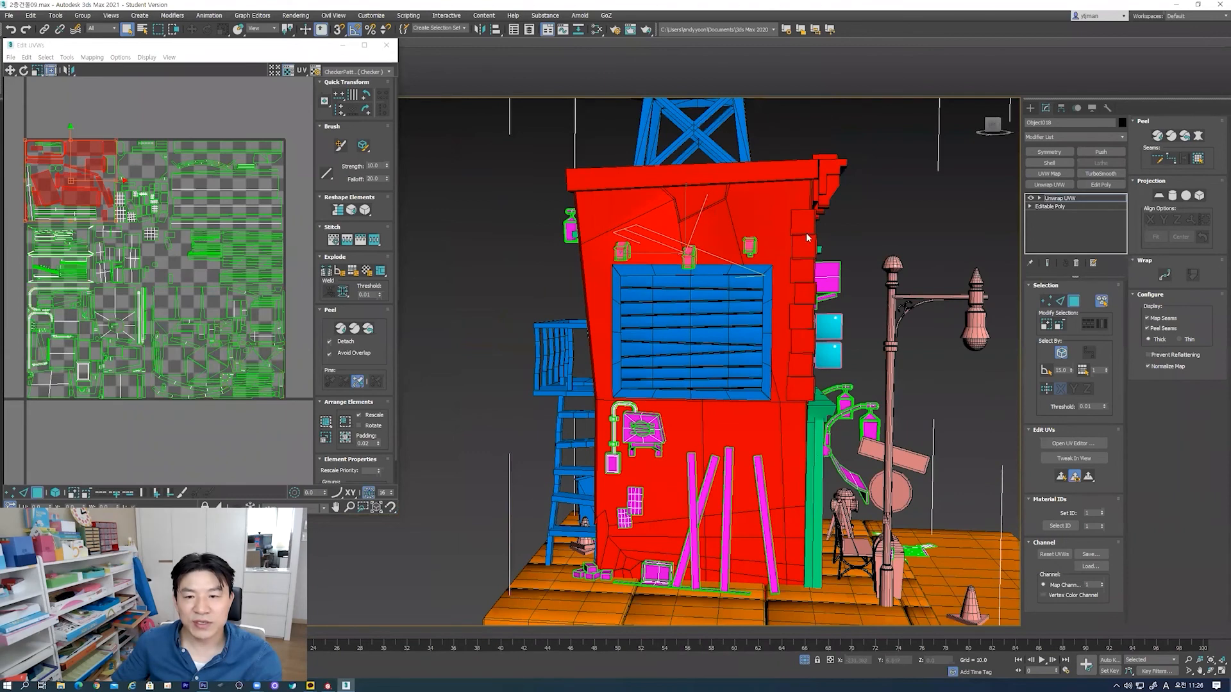
left_click(902, 226)
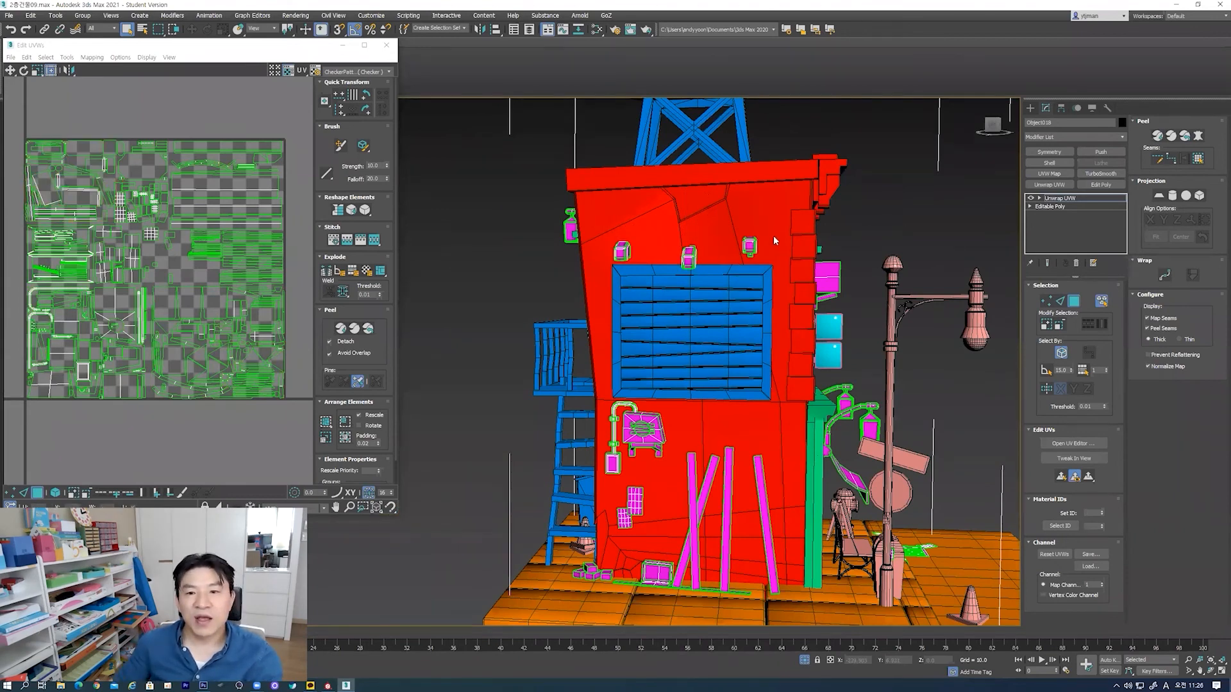
left_click(749, 246)
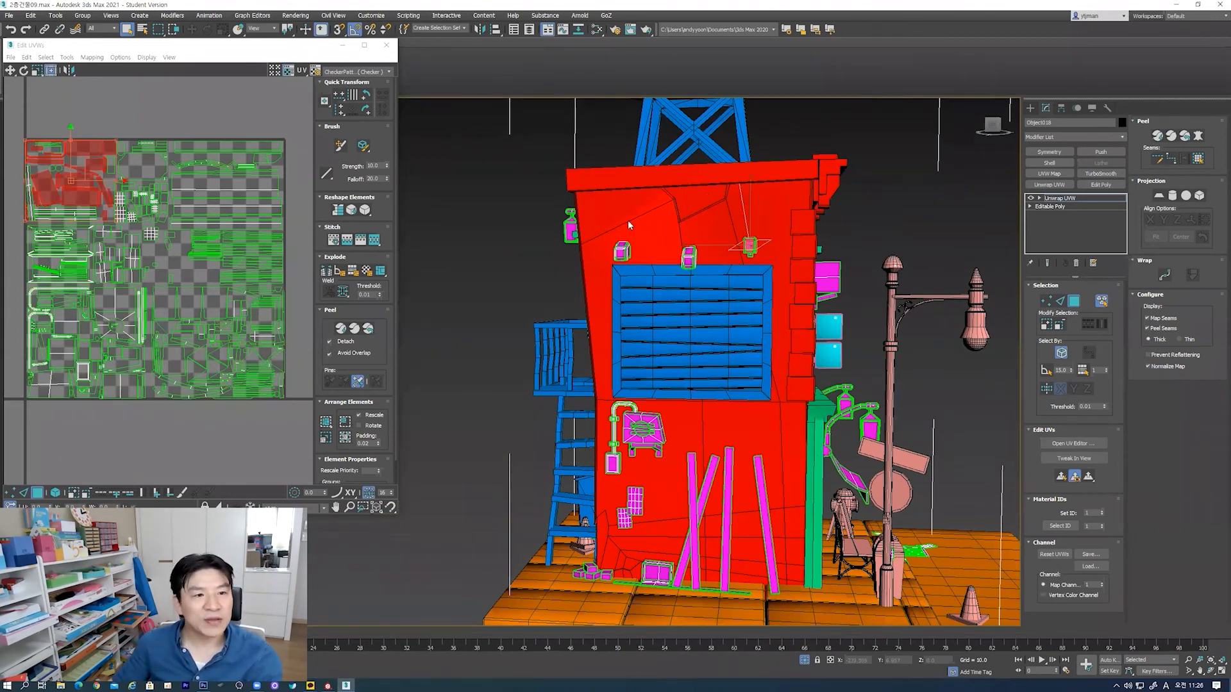
middle_click_drag(83, 173, 166, 177)
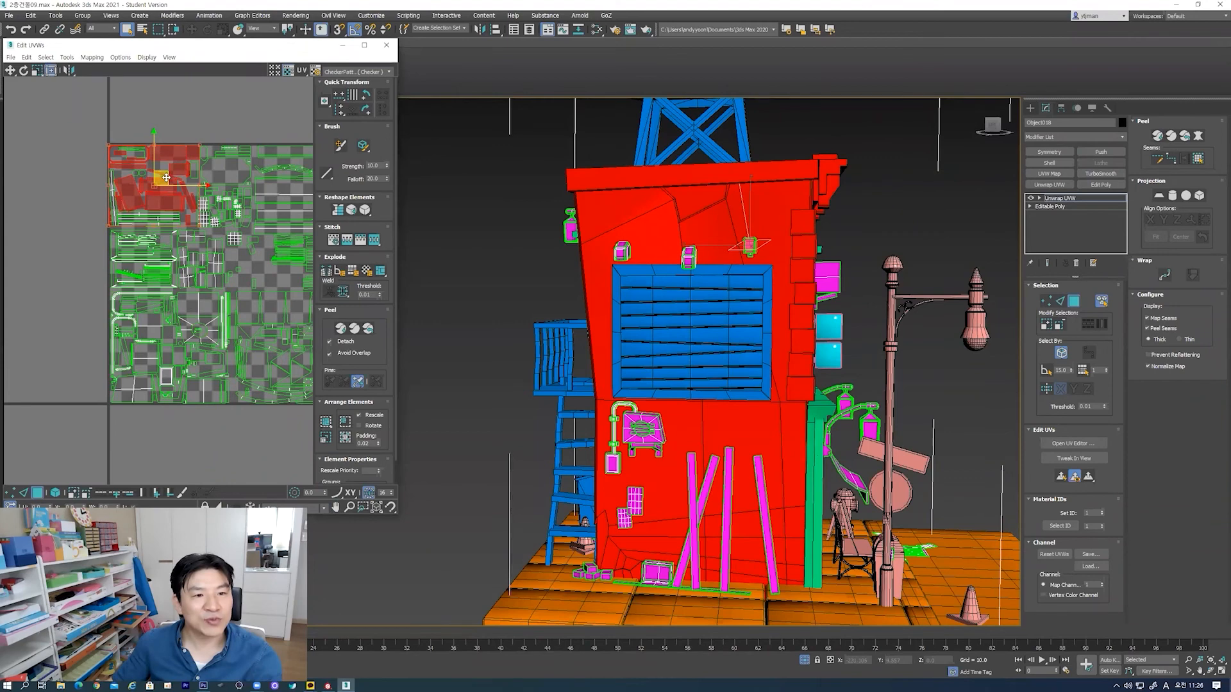
Step: Select the three small lamps above the blue slatted panel in turn and compare their UV areas, ending on the one nearest the street lamp
left_click(688, 256)
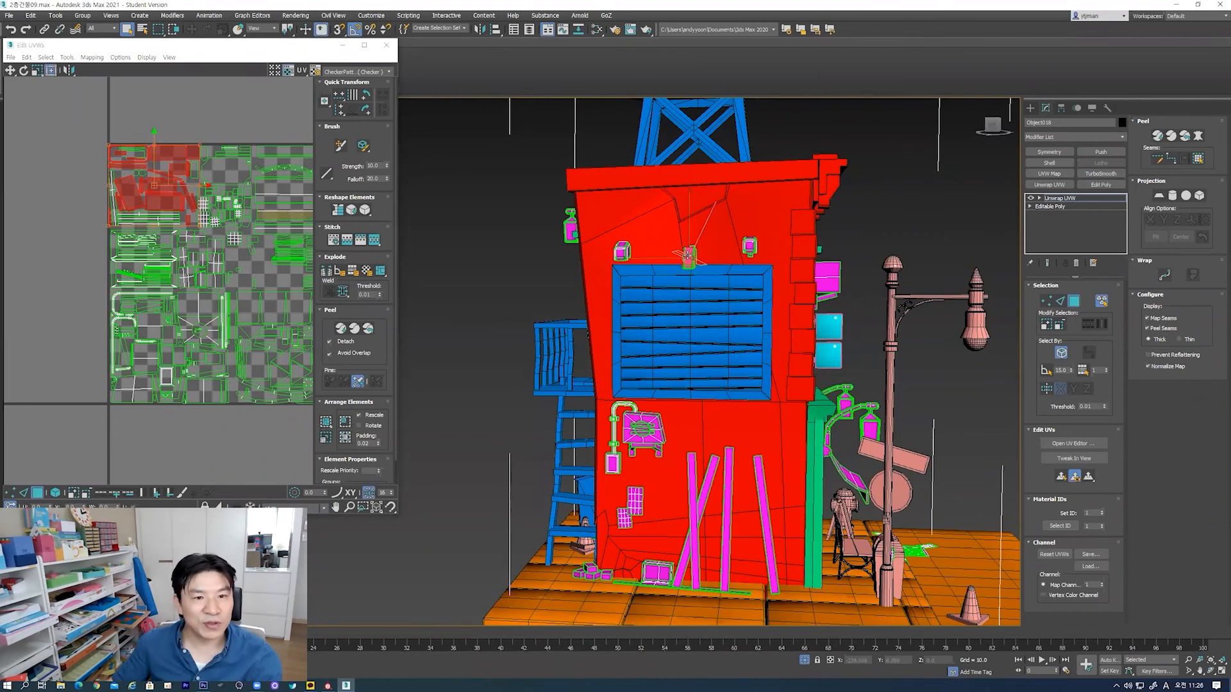
left_click(618, 250)
left_click(688, 256)
left_click(748, 245)
left_click(688, 256)
left_click(620, 251)
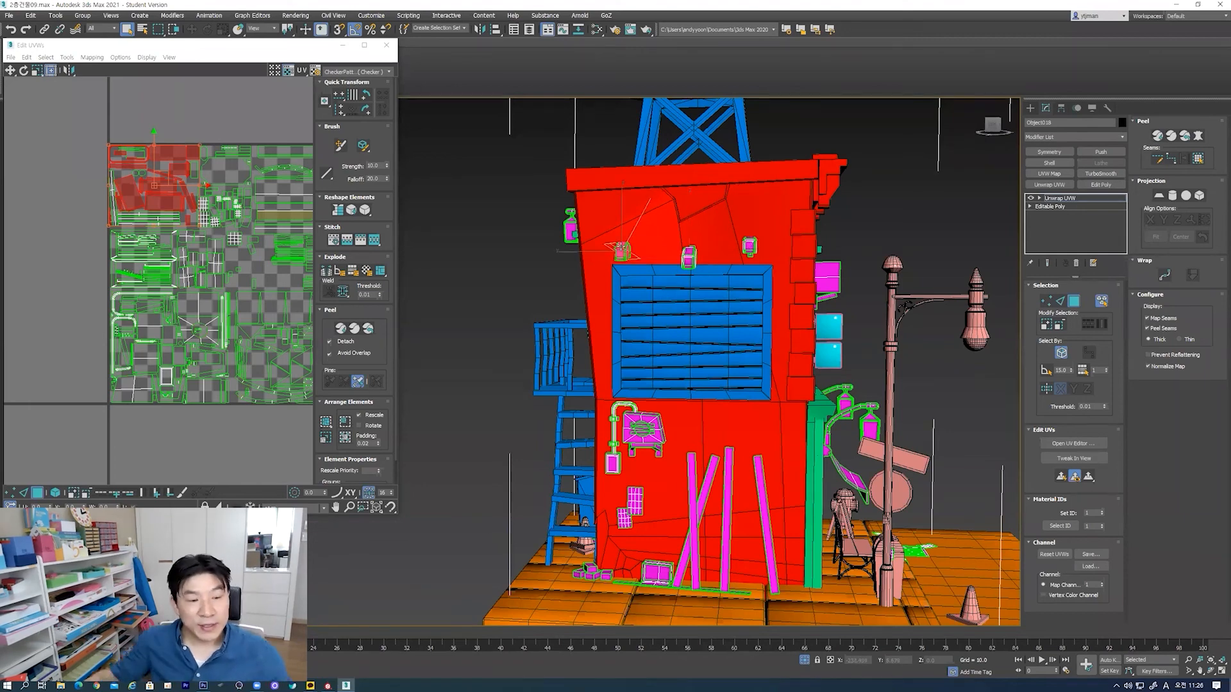
left_click(474, 214)
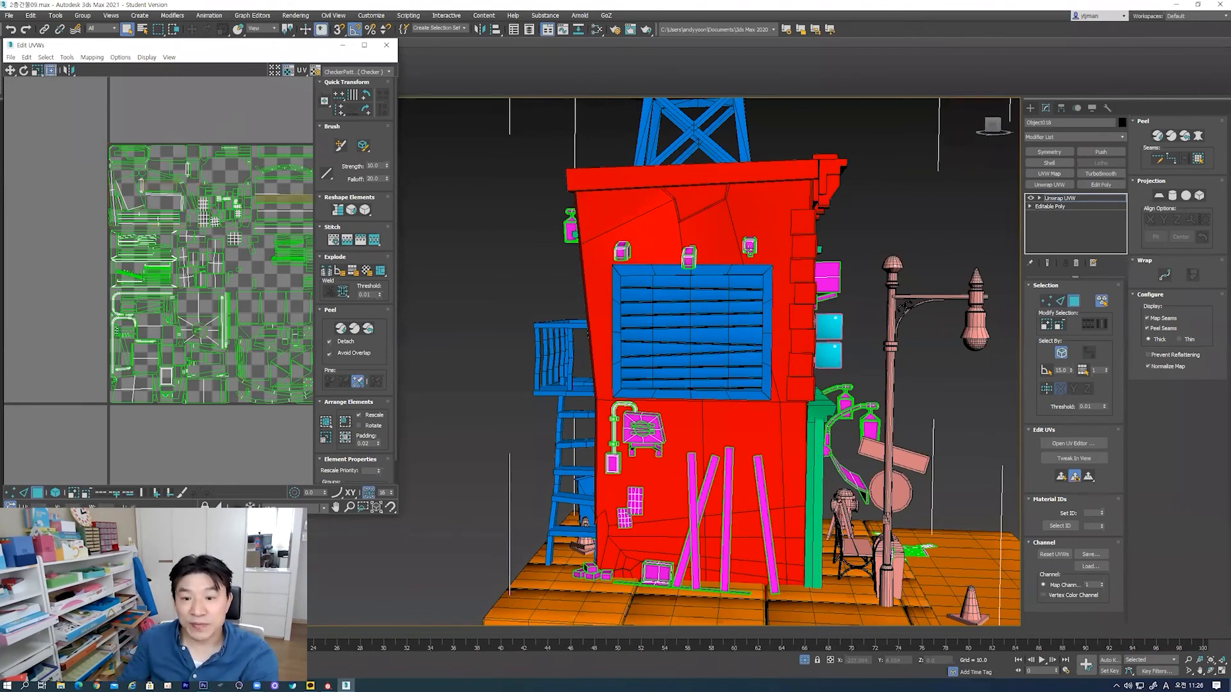
left_click(749, 250)
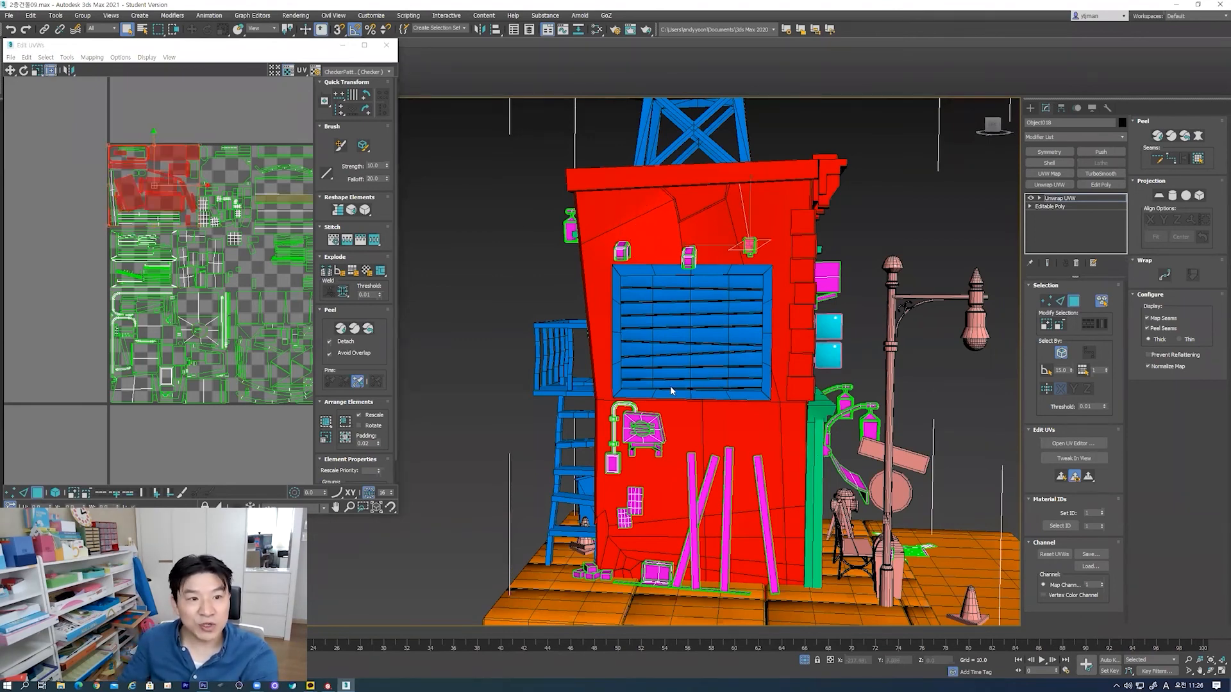
scroll(266, 161, "down", 2)
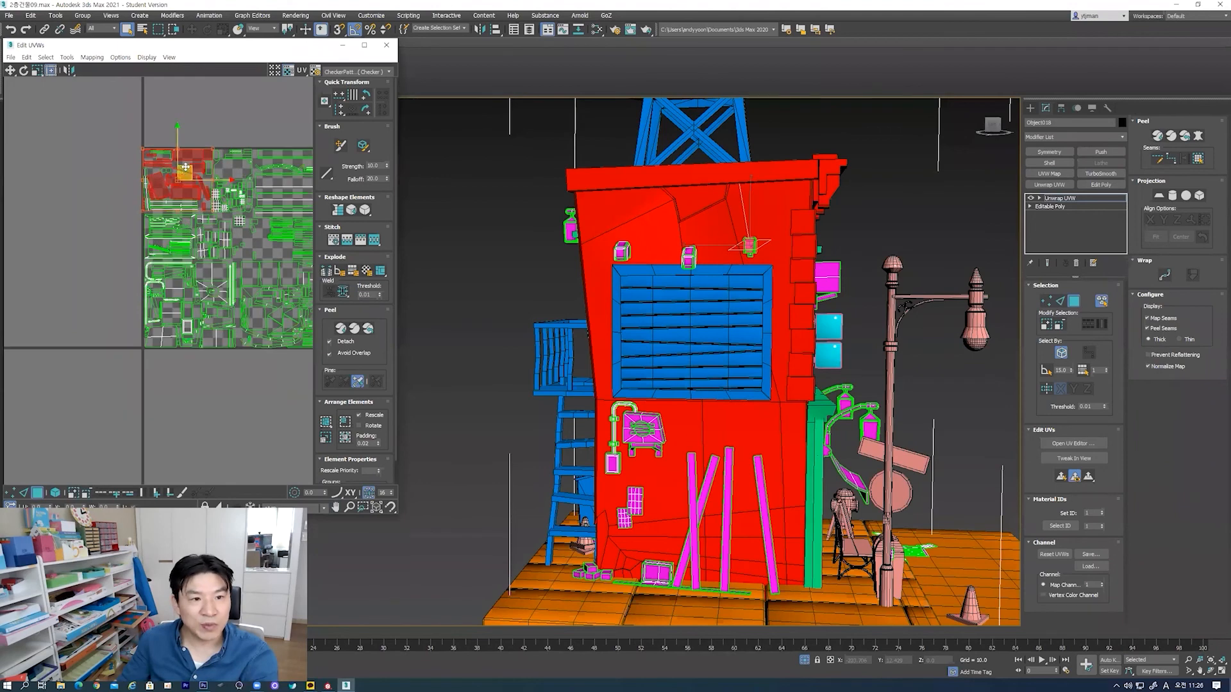
left_click_drag(185, 167, 69, 171)
key("ctrl+z")
Step: Apply Flatten Mapping to the selected lamp's polygons with Normalize Clusters, Rotate Clusters and Fill Holes enabled
middle_click_drag(141, 99, 160, 107)
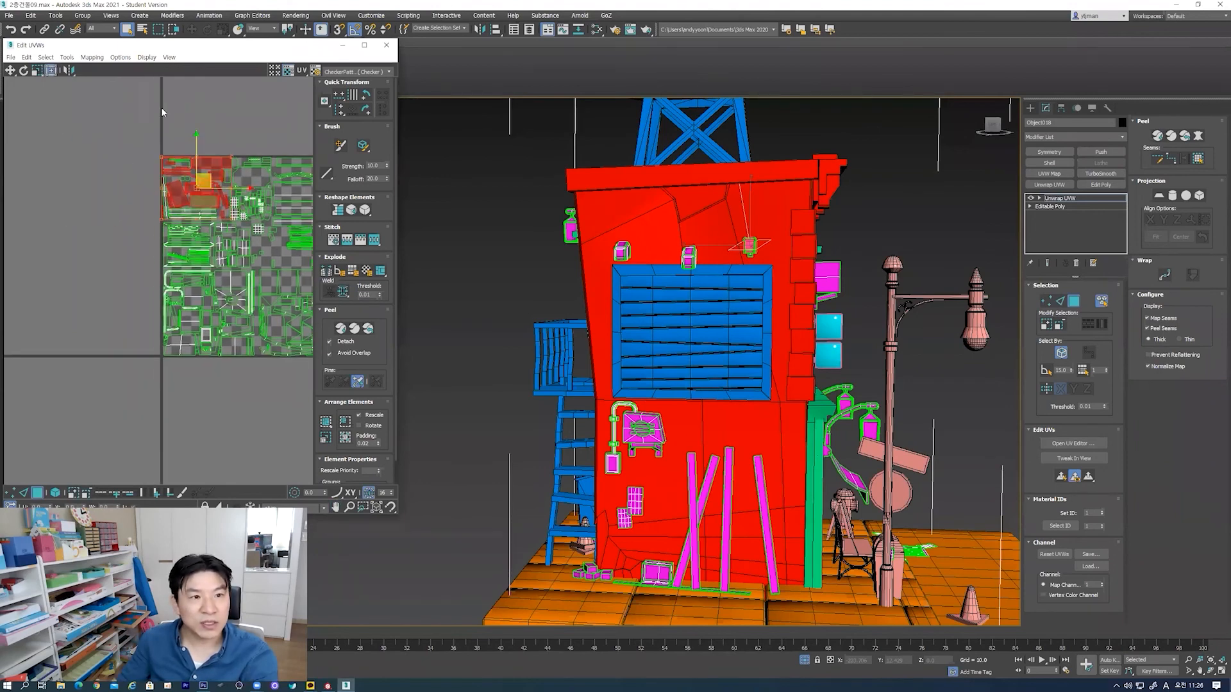
left_click(101, 60)
left_click(116, 68)
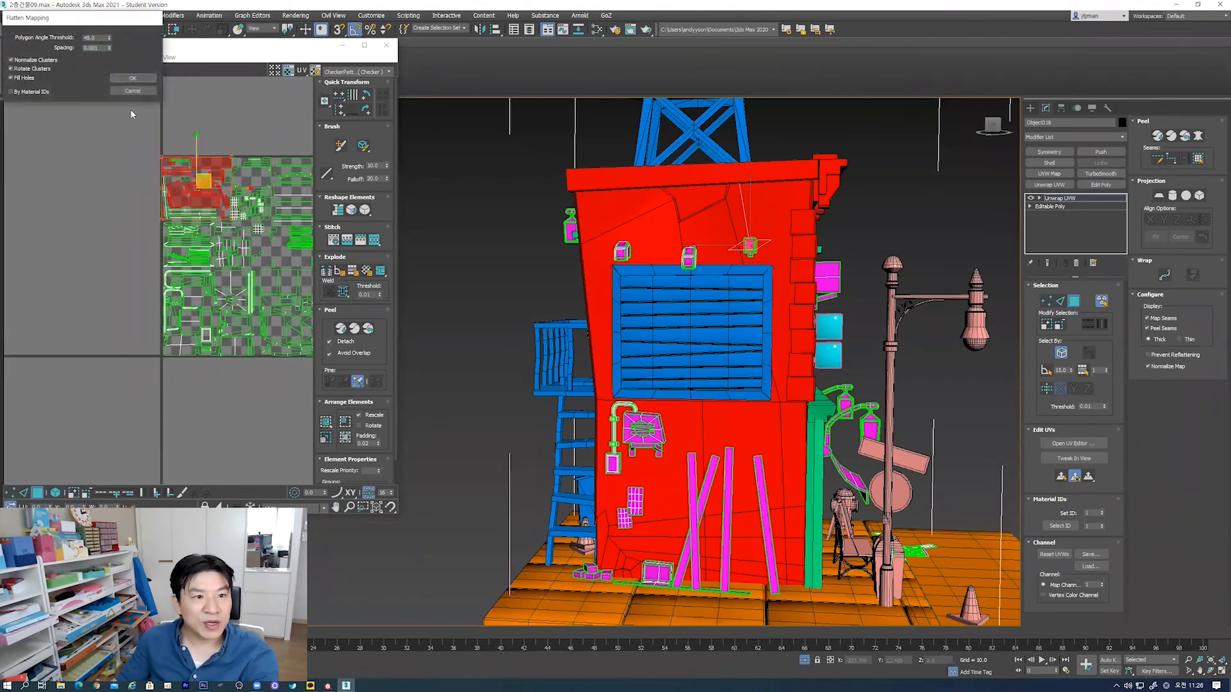
left_click(134, 78)
Step: Move the flattened lamp shells out of the UV tile into the empty space beside it and clear the selection
left_click_drag(212, 196, 39, 197)
middle_click_drag(58, 208, 138, 203)
left_click_drag(127, 198, 88, 201)
scroll(90, 203, "down", 3)
middle_click_drag(102, 211, 132, 230)
scroll(116, 233, "up", 1)
left_click(132, 307)
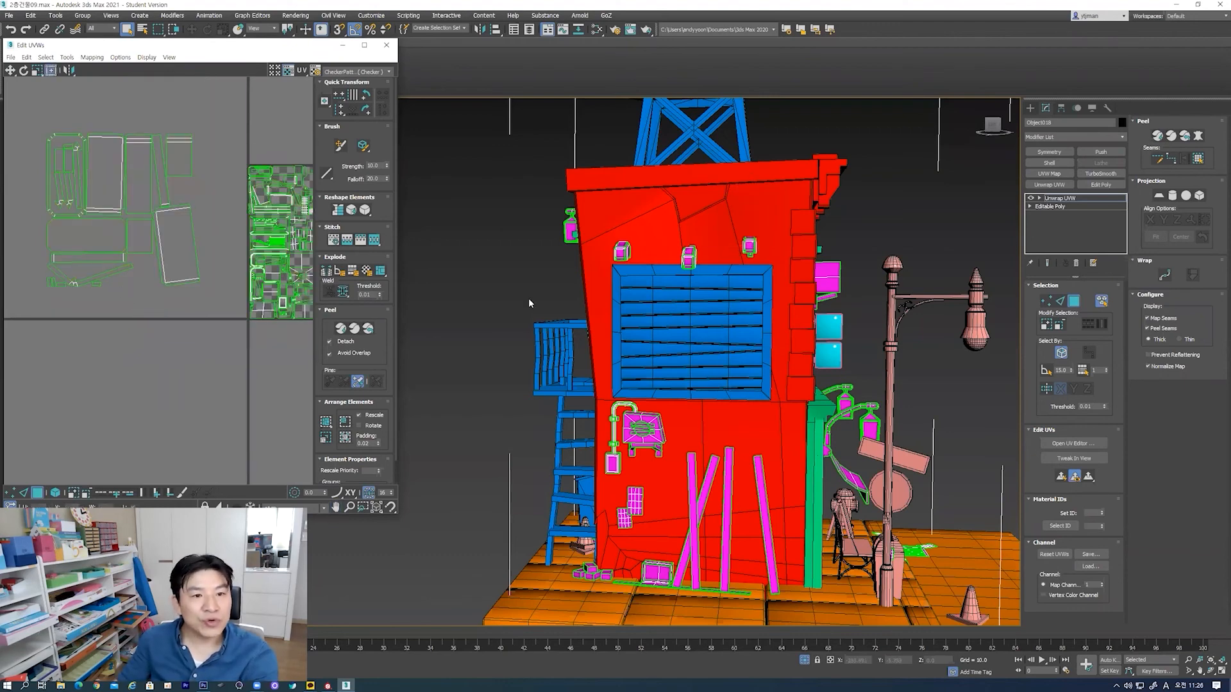
Step: Select all the flattened shells outside the UV tile and inspect the matching lamp above the slatted panel from several angles
middle_click_drag(735, 269, 725, 319, "alt")
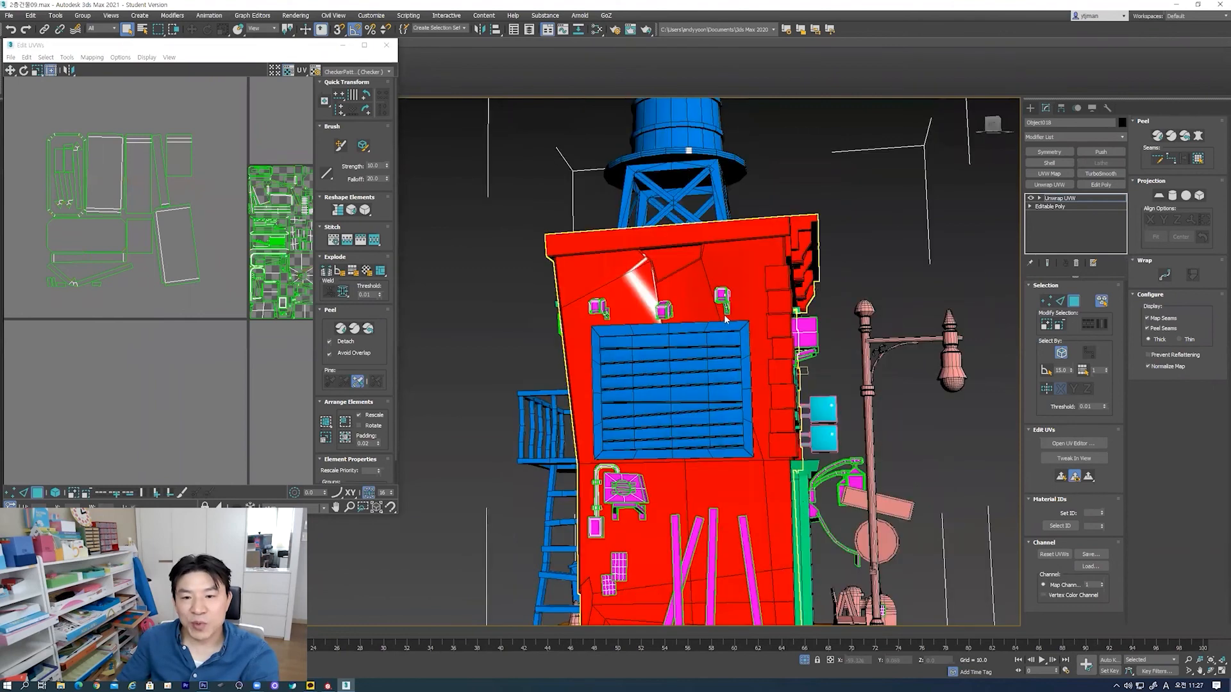
scroll(676, 289, "up", 5)
scroll(108, 239, "down", 2)
left_click_drag(178, 302, 65, 189)
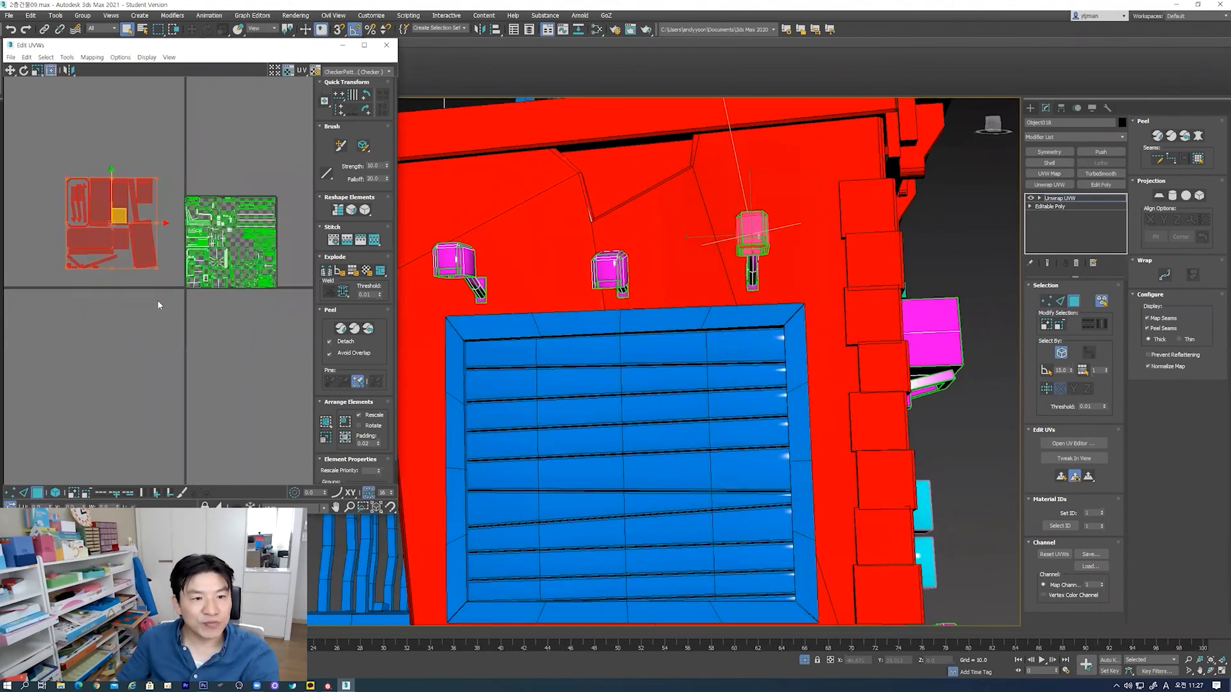
left_click(1074, 300)
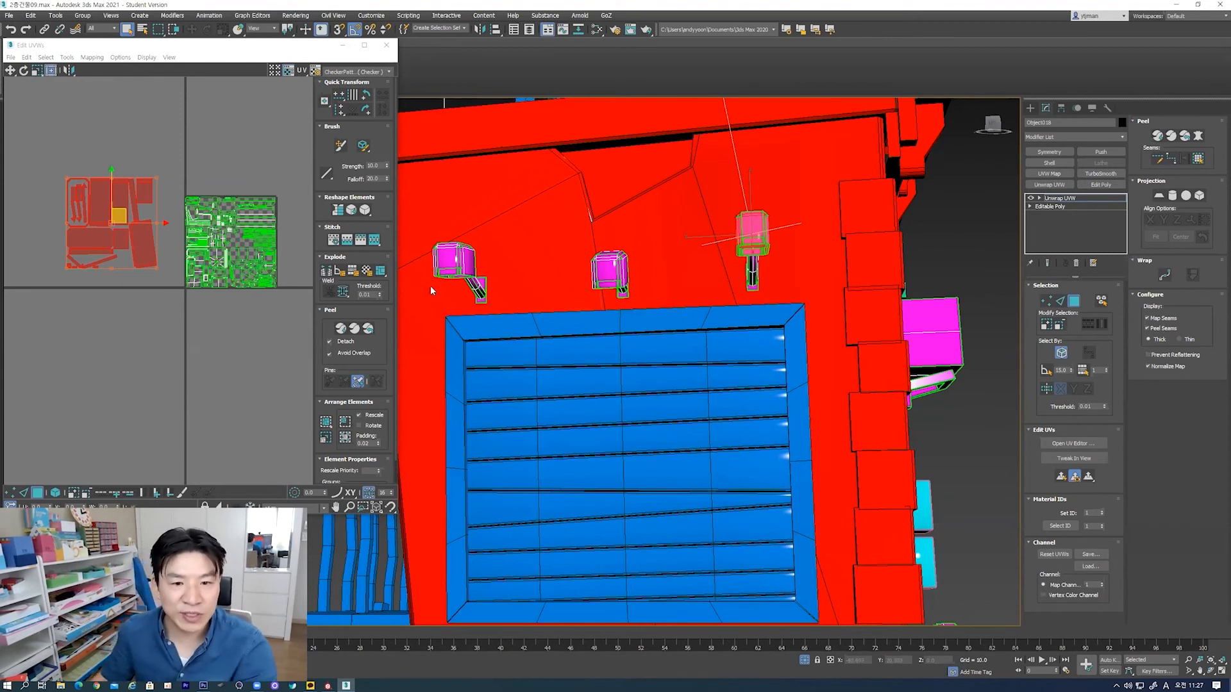
scroll(626, 324, "down", 3)
middle_click_drag(738, 331, 718, 342, "alt")
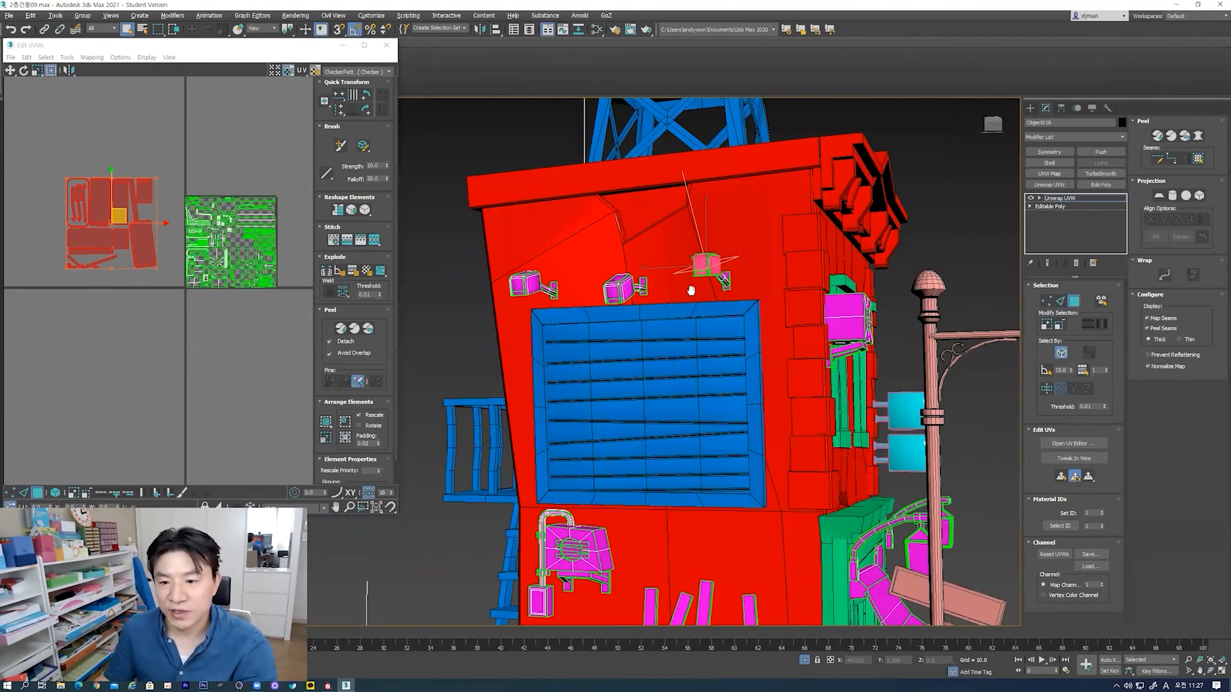
middle_click_drag(691, 291, 667, 255, "alt")
Step: Exit UV polygon selection, add an Edit Poly modifier and delete the middle lamp's head as an element
left_click(1074, 301)
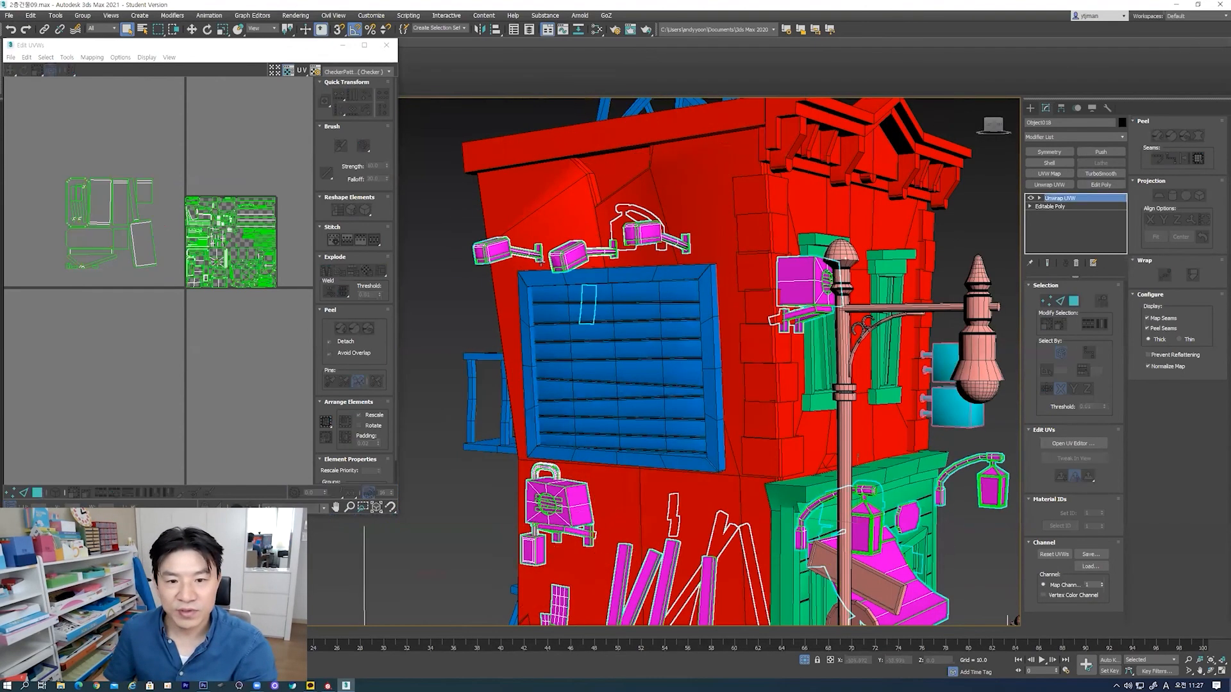
left_click(572, 258)
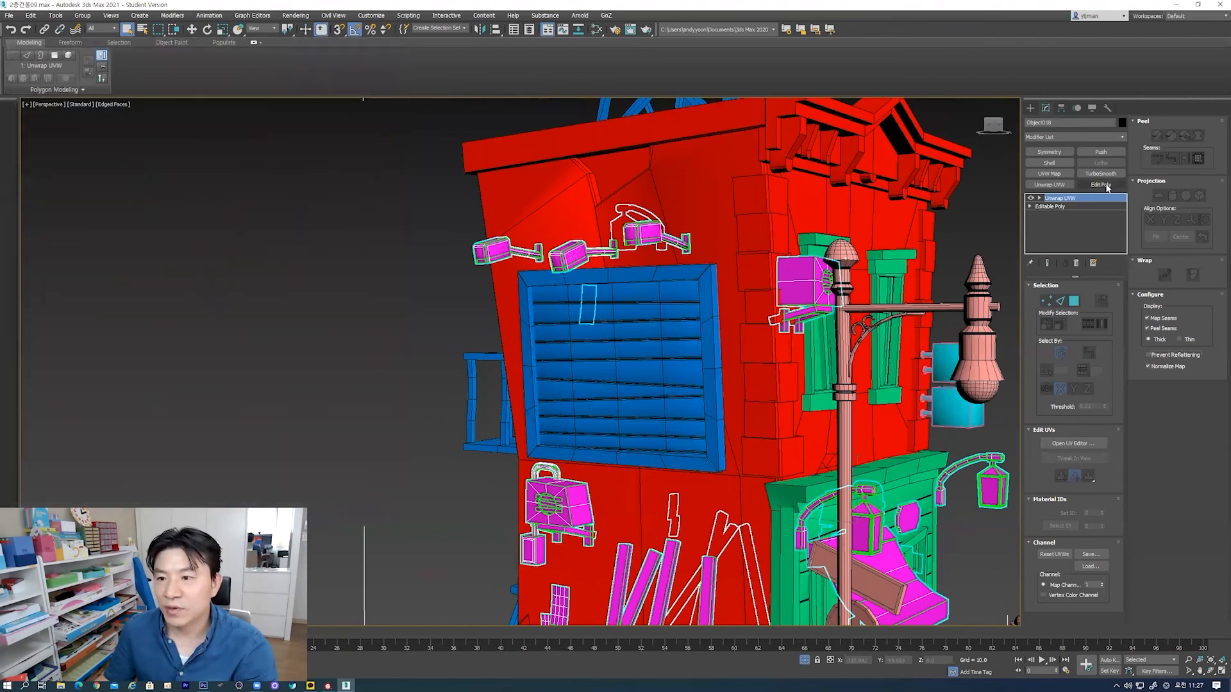
left_click(1107, 185)
left_click(1096, 361)
left_click(574, 257)
key("Delete")
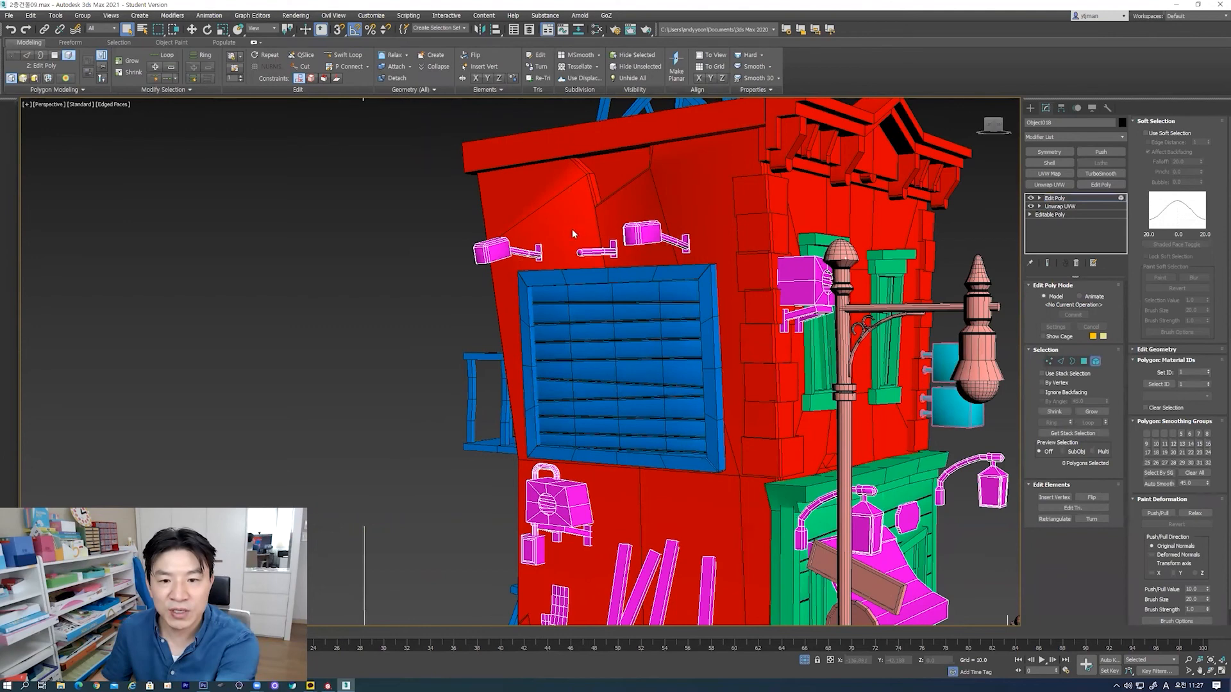
Step: Copy the head of the lamp farthest from the street lamp onto the middle lamp's bare arm
left_click_drag(571, 228, 616, 272)
left_click_drag(556, 284, 561, 294)
mouse_move(506, 252)
left_mouse_down("shift")
mouse_move(597, 247)
mouse_move(571, 255)
left_mouse_up("shift")
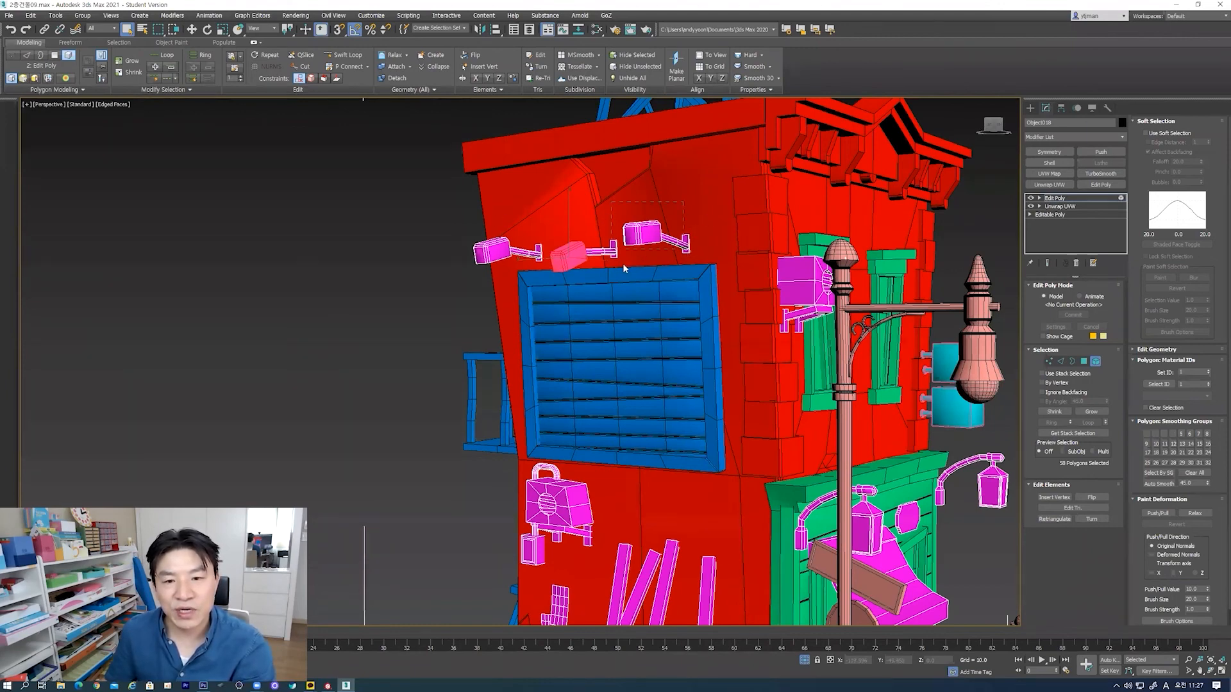
Step: Select the whole lamp nearest the street lamp, compare it with the storefront lanterns and clear the selection
left_click_drag(613, 202, 626, 271)
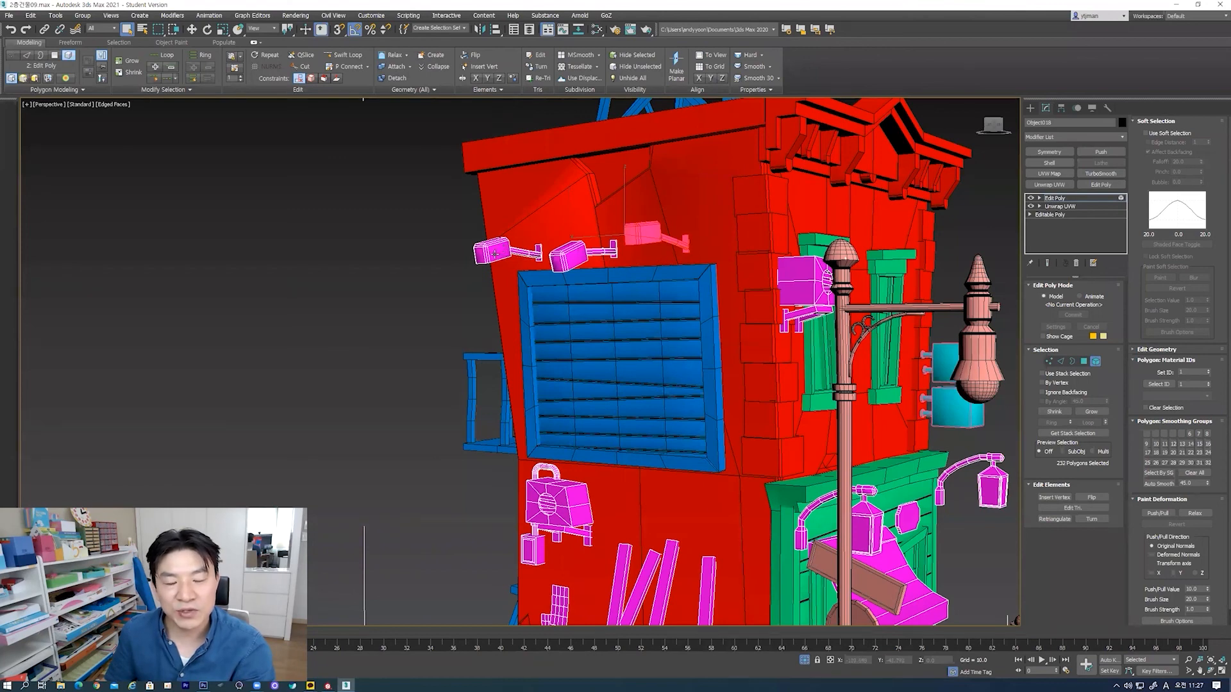
middle_click_drag(671, 315, 645, 295)
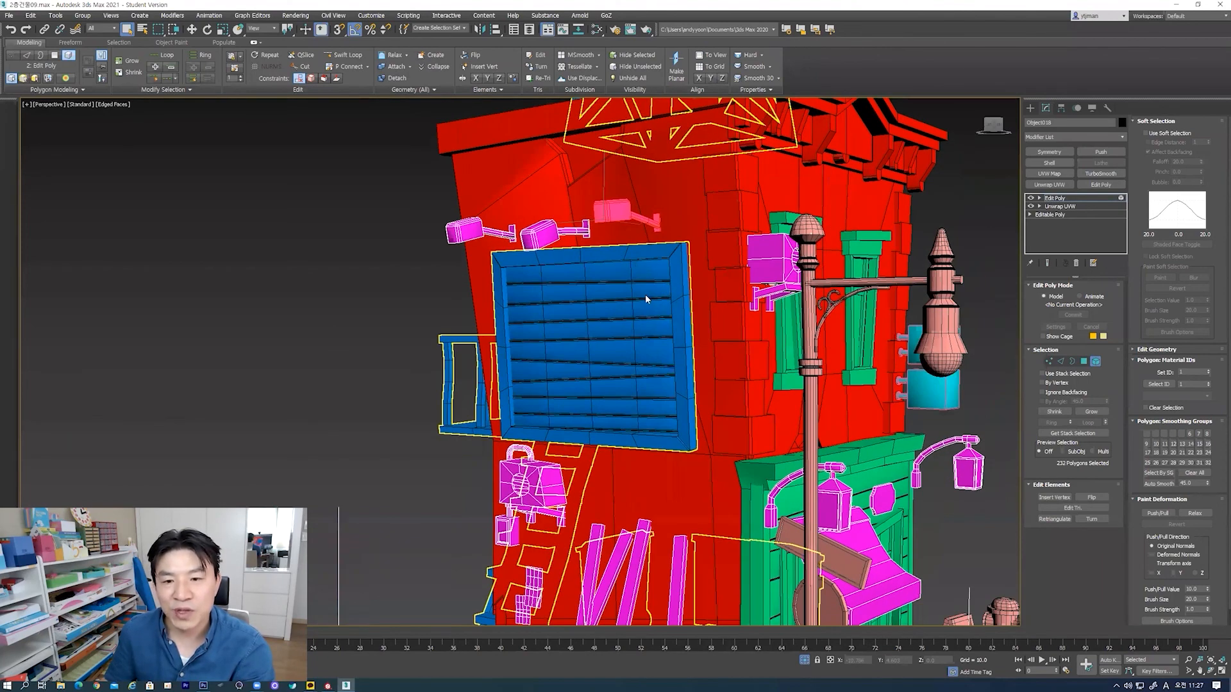
key("shift+z")
middle_click_drag(523, 298, 580, 448, "alt")
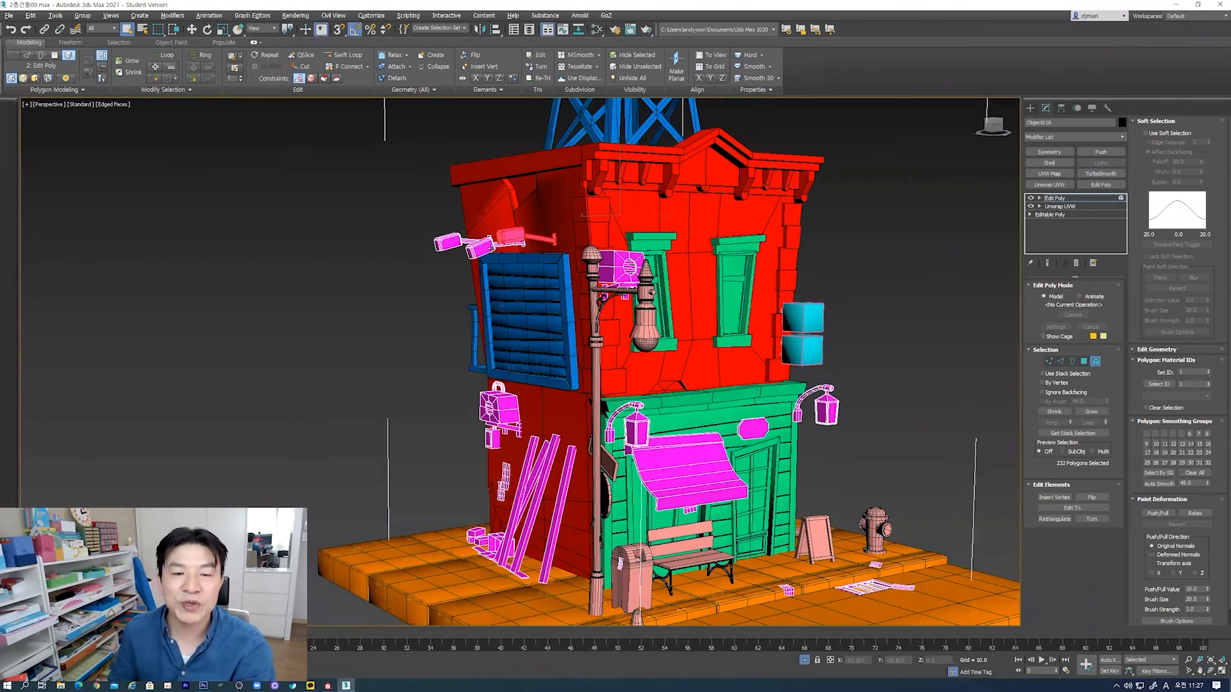
middle_click_drag(634, 448, 638, 434, "alt")
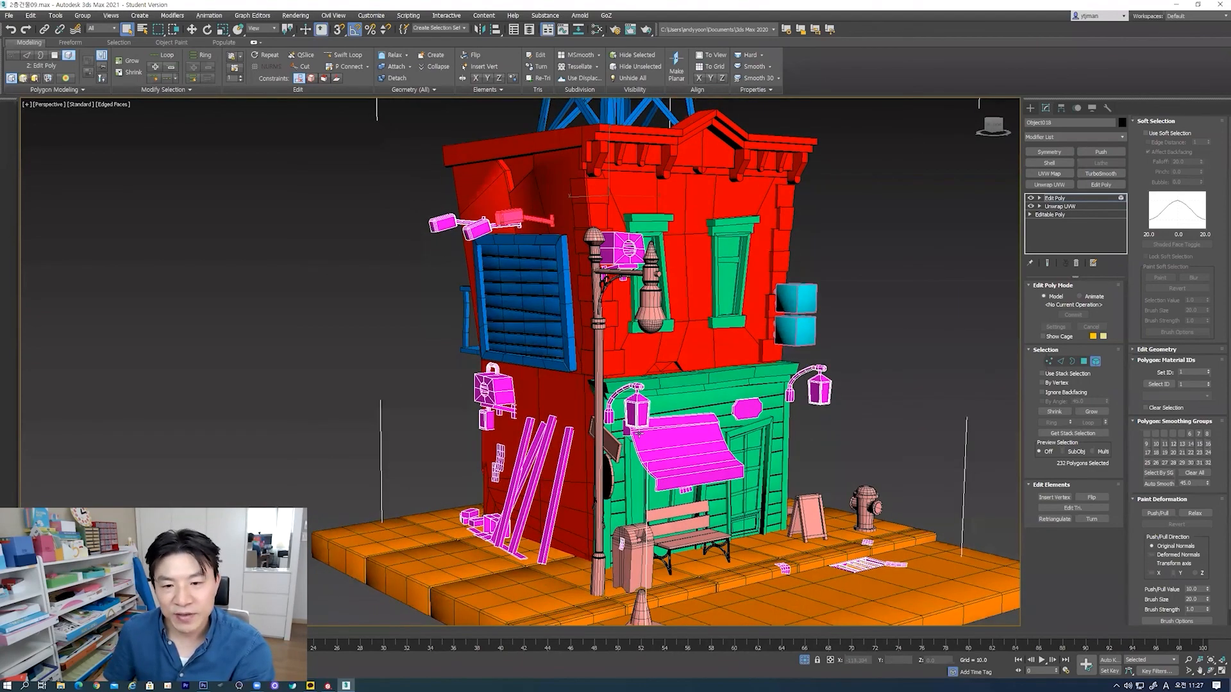
scroll(621, 351, "up", 5)
scroll(398, 250, "down", 5)
scroll(466, 380, "up", 5)
left_click_drag(423, 301, 467, 380, "alt")
key("ctrl+d")
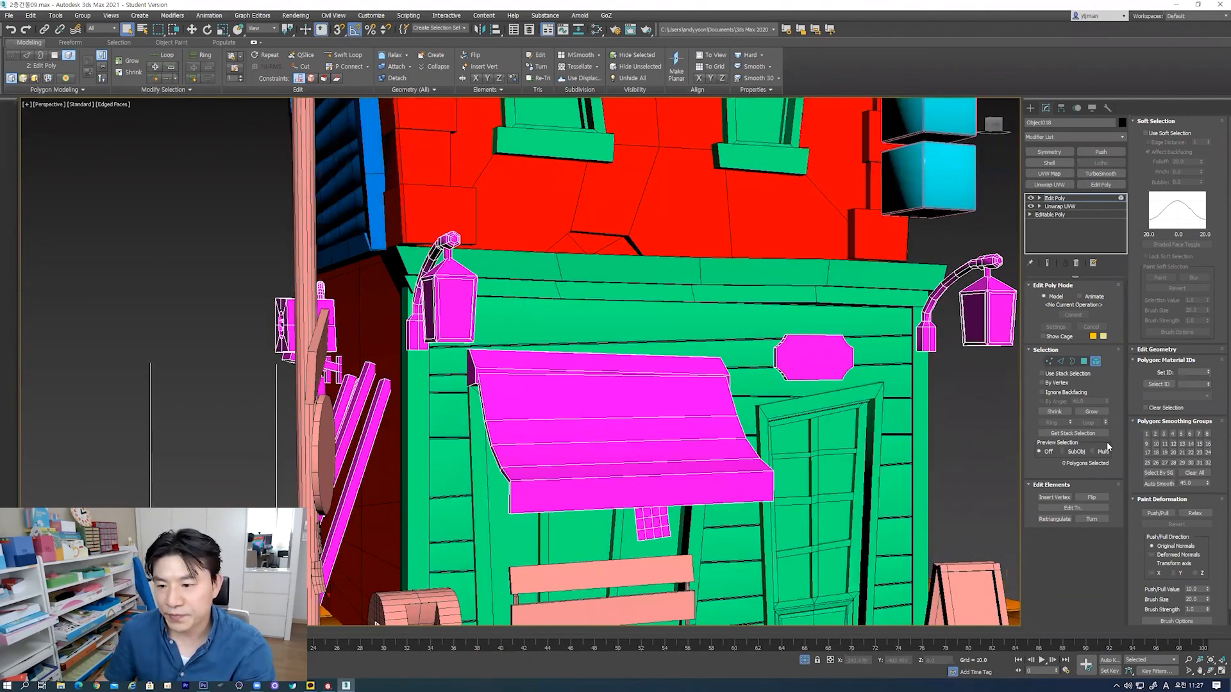
Step: Remove the Edit Poly modifier and reopen the props' UV editor in polygon selection mode
left_click(1077, 264)
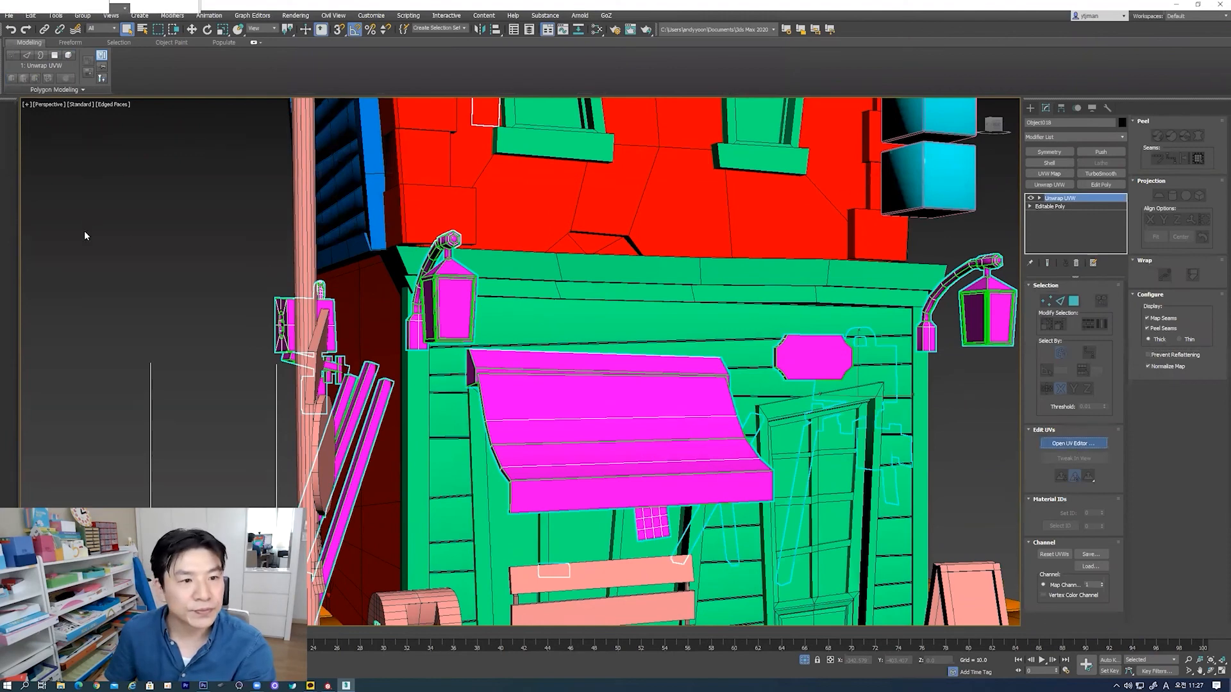
scroll(281, 274, "up", 3)
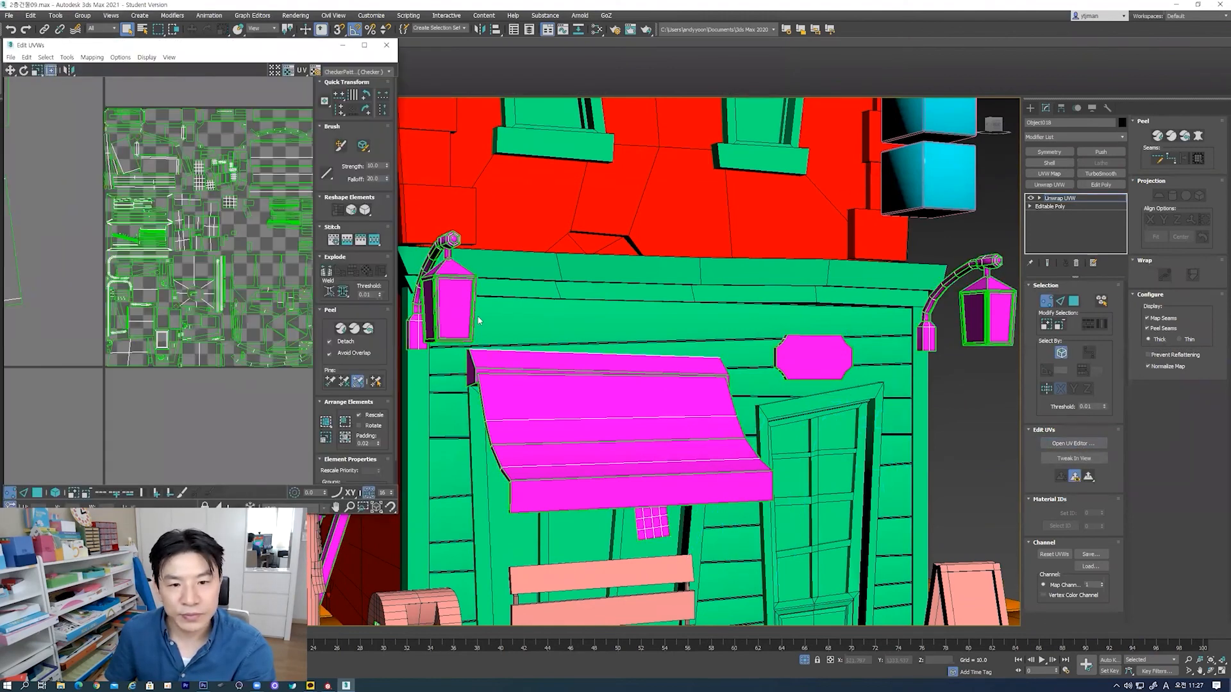
left_click(1101, 300)
left_click(1074, 300)
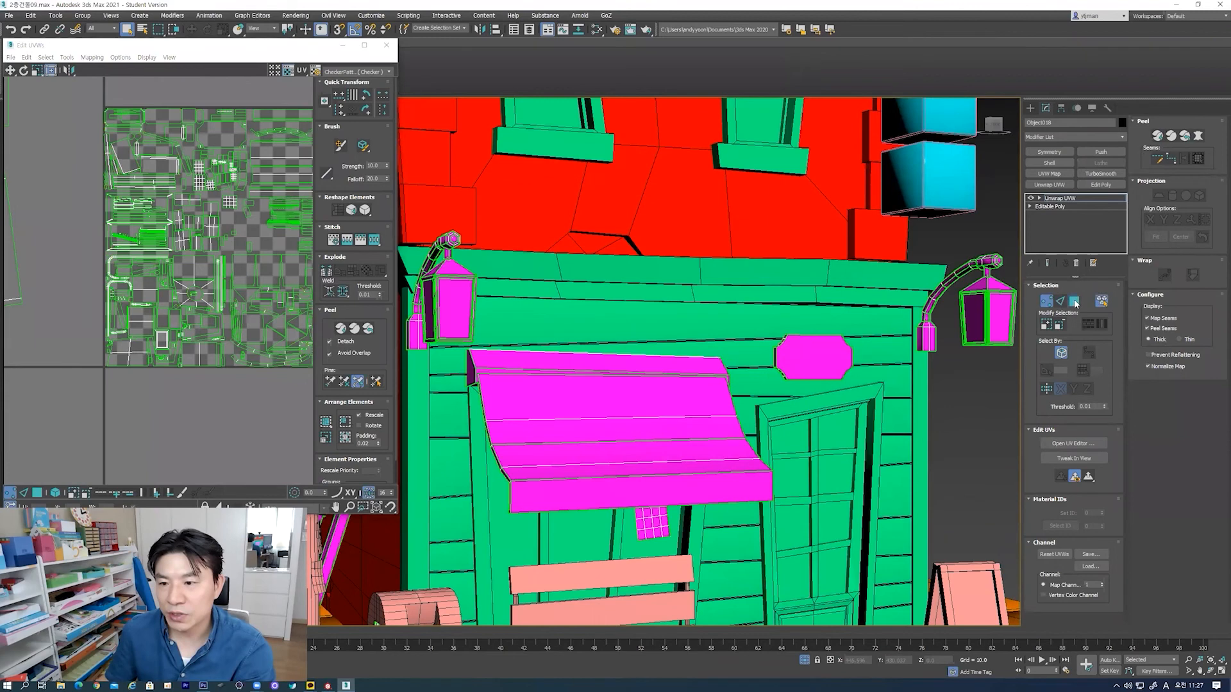
Step: Select the storefront lantern above the awning together with its bracket and examine the UV area its shells occupy
left_click(452, 300)
left_click(447, 272)
scroll(262, 327, "up", 3)
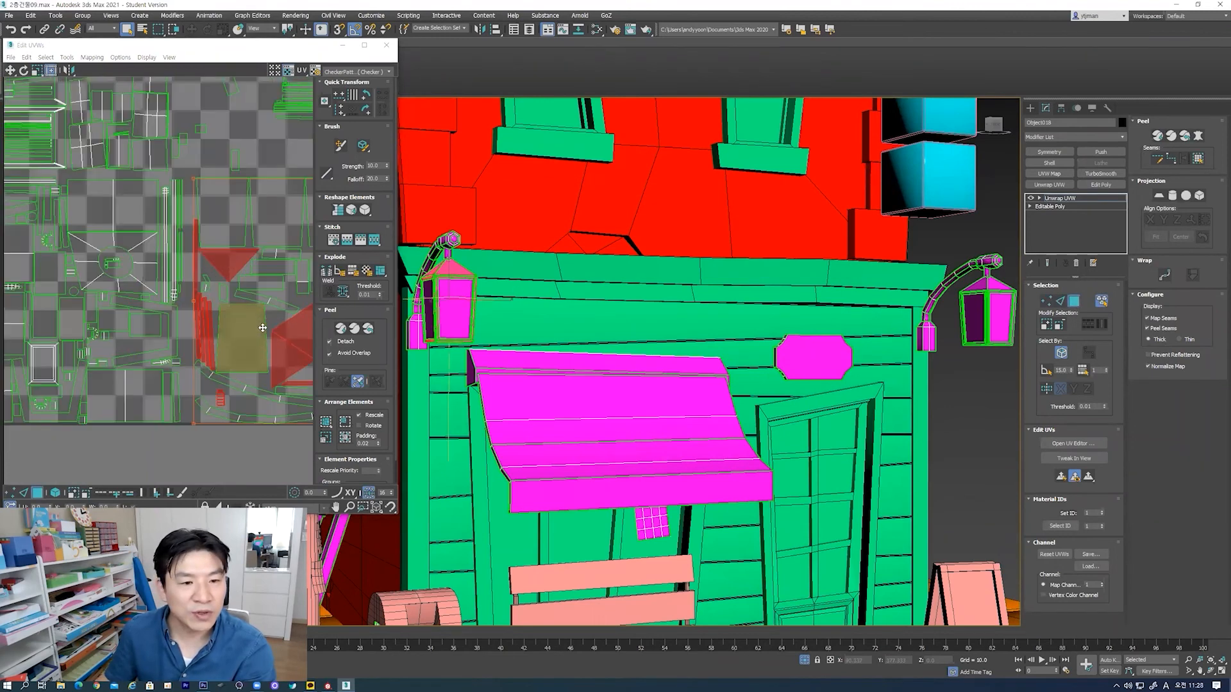
middle_click_drag(262, 327, 162, 308)
middle_click_drag(459, 341, 540, 350)
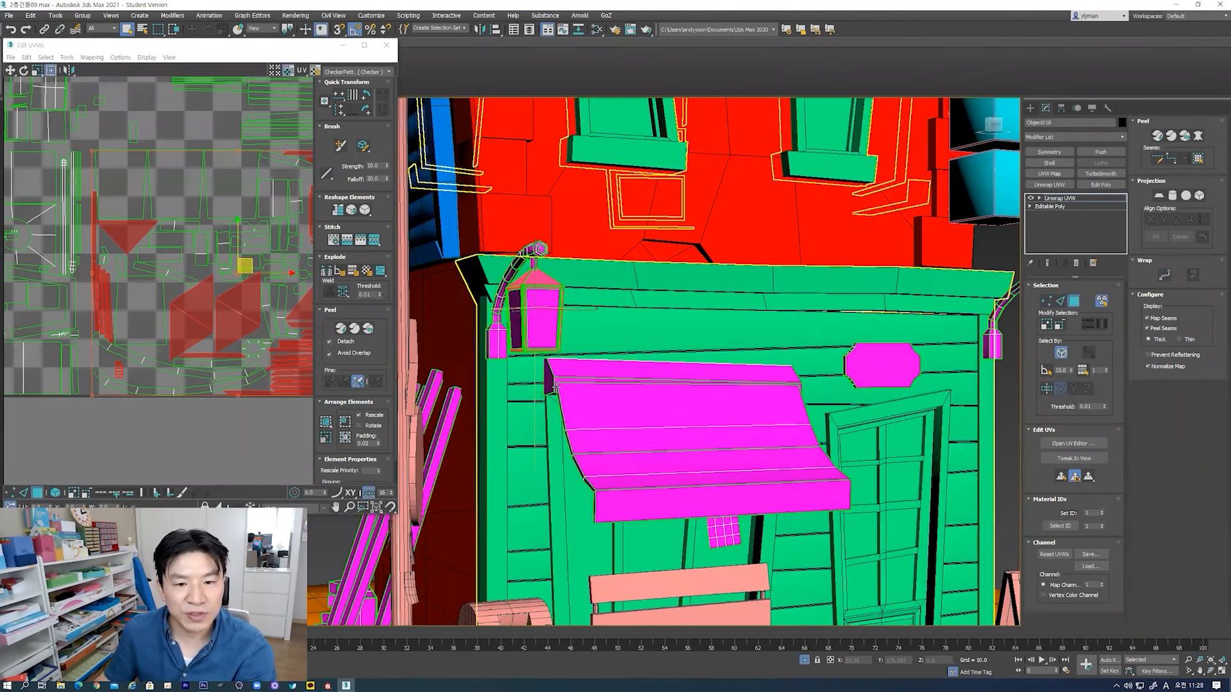
left_click(541, 334, "ctrl")
left_click(552, 364, "alt")
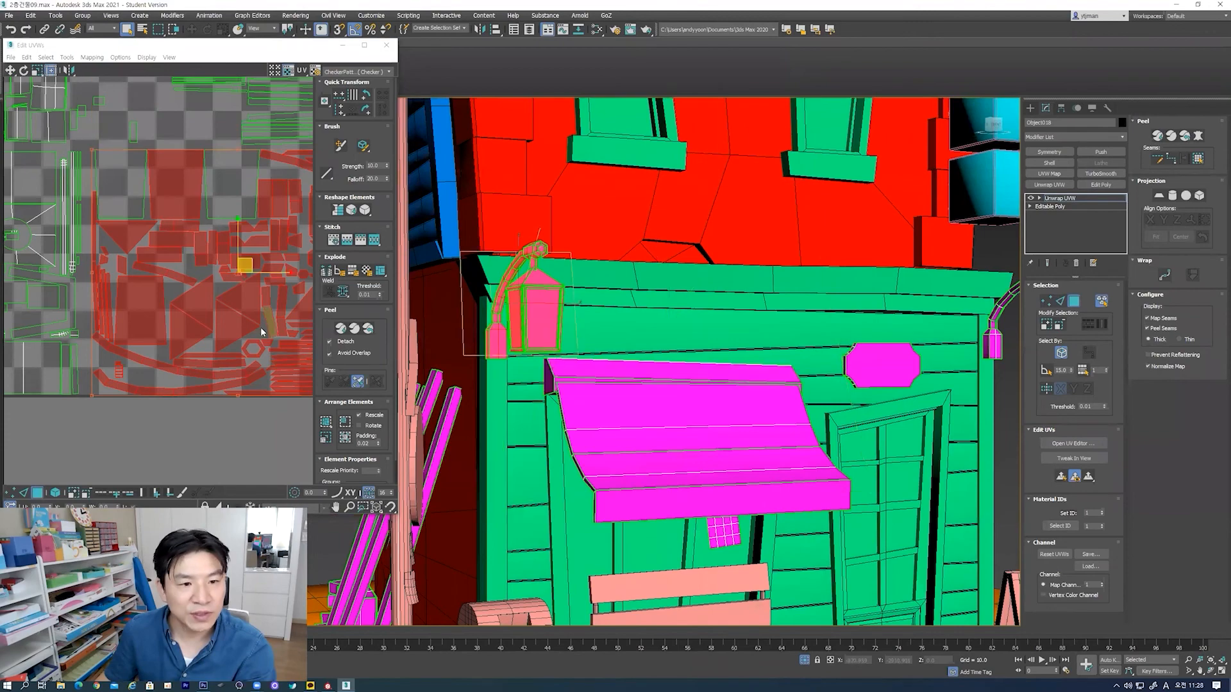
middle_click_drag(255, 330, 205, 313)
scroll(205, 313, "down", 1)
scroll(174, 276, "down", 1)
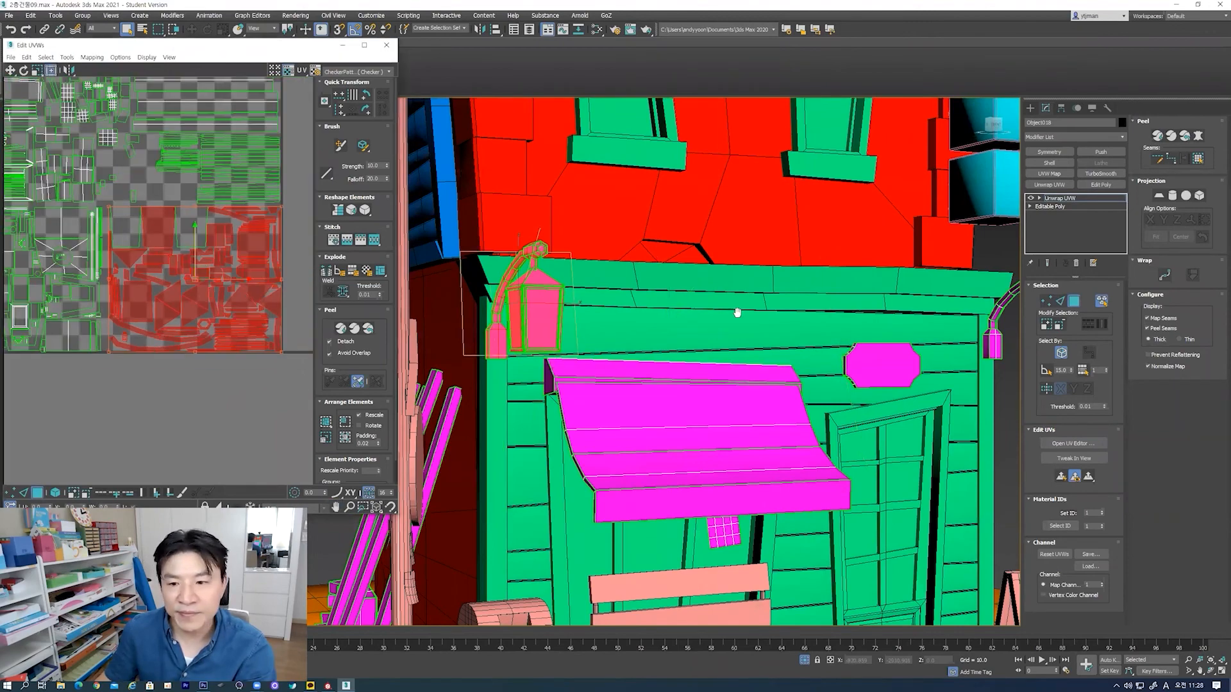
scroll(755, 310, "down", 2)
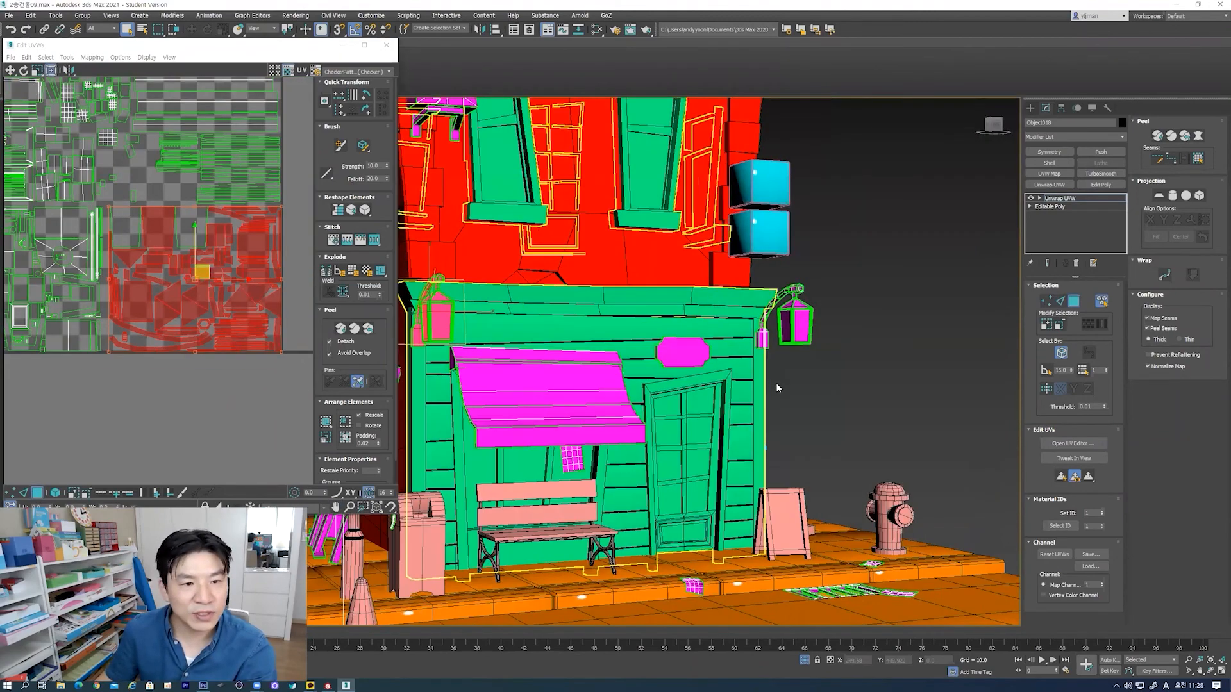
Step: Add the lantern at the storefront's far corner to the selection, compare its UV shells, and undo that selection change
middle_click_drag(776, 383, 723, 393)
left_click(742, 334, "ctrl")
middle_click_drag(175, 289, 244, 270)
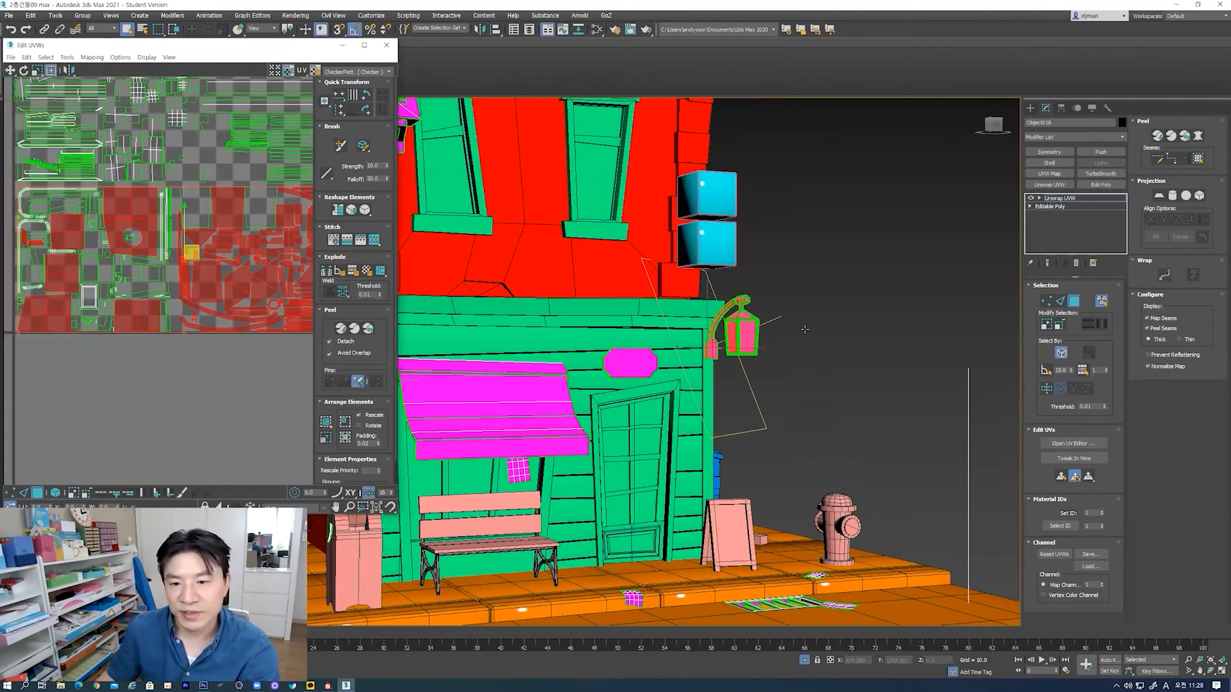
middle_click_drag(762, 338, 733, 364, "alt")
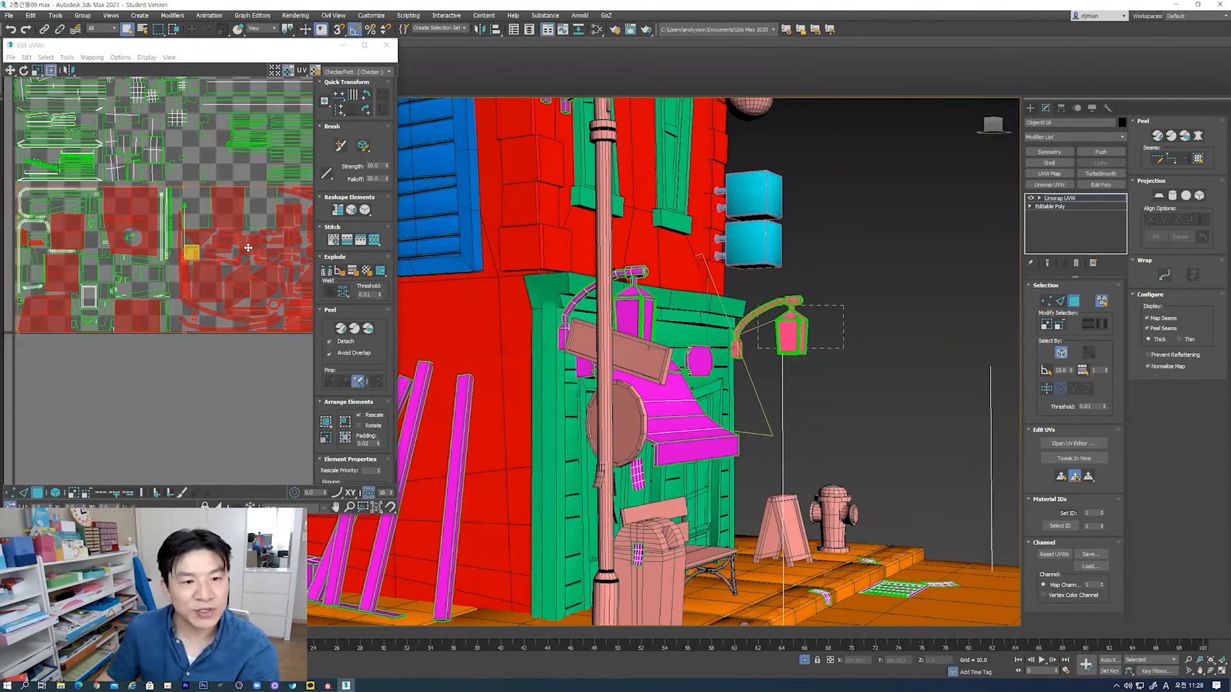
key("ctrl+z")
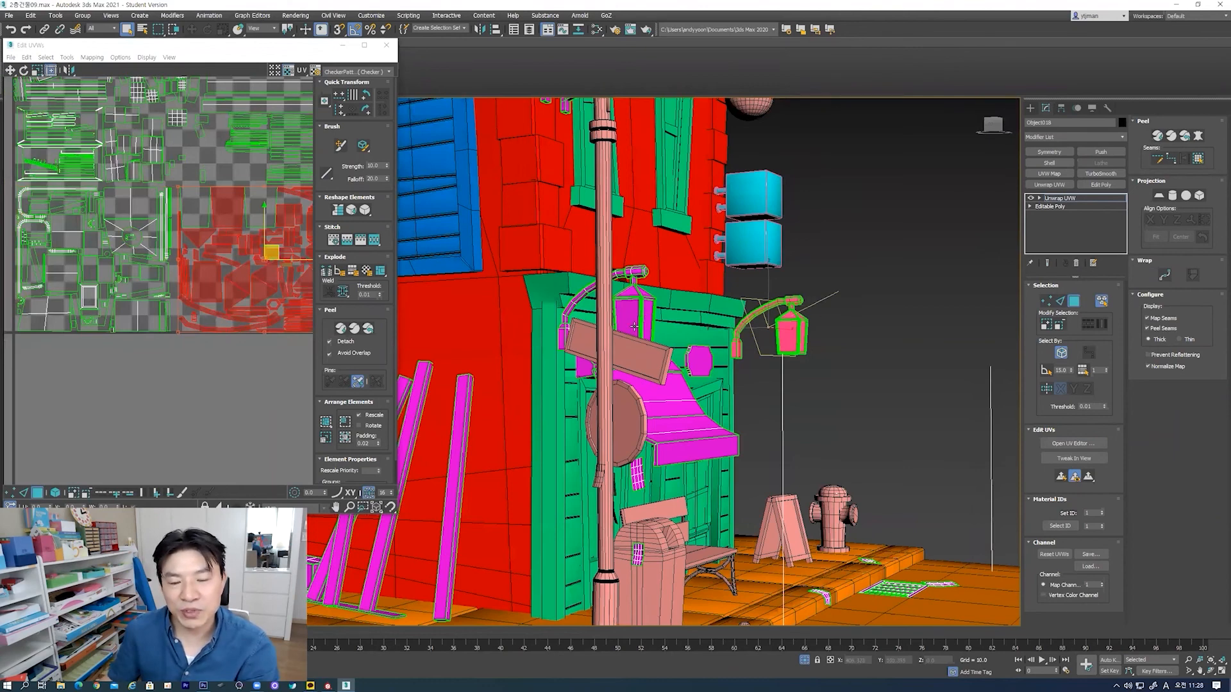
middle_click_drag(559, 326, 609, 348)
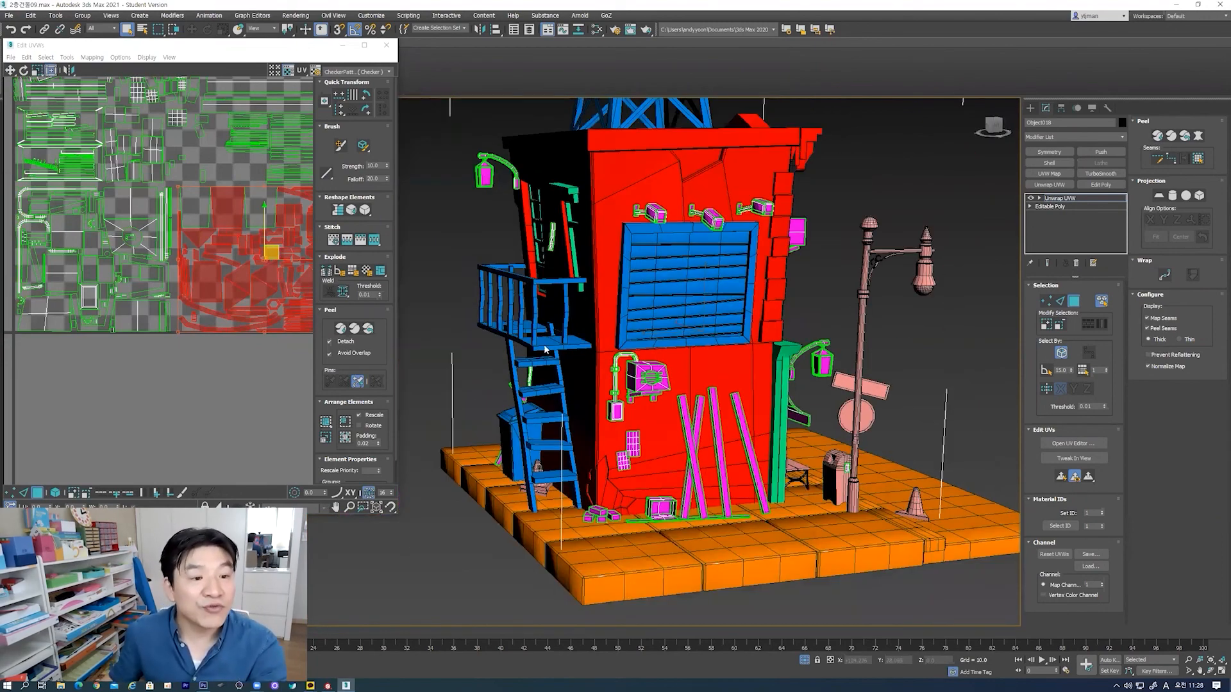
scroll(149, 322, "down", 4)
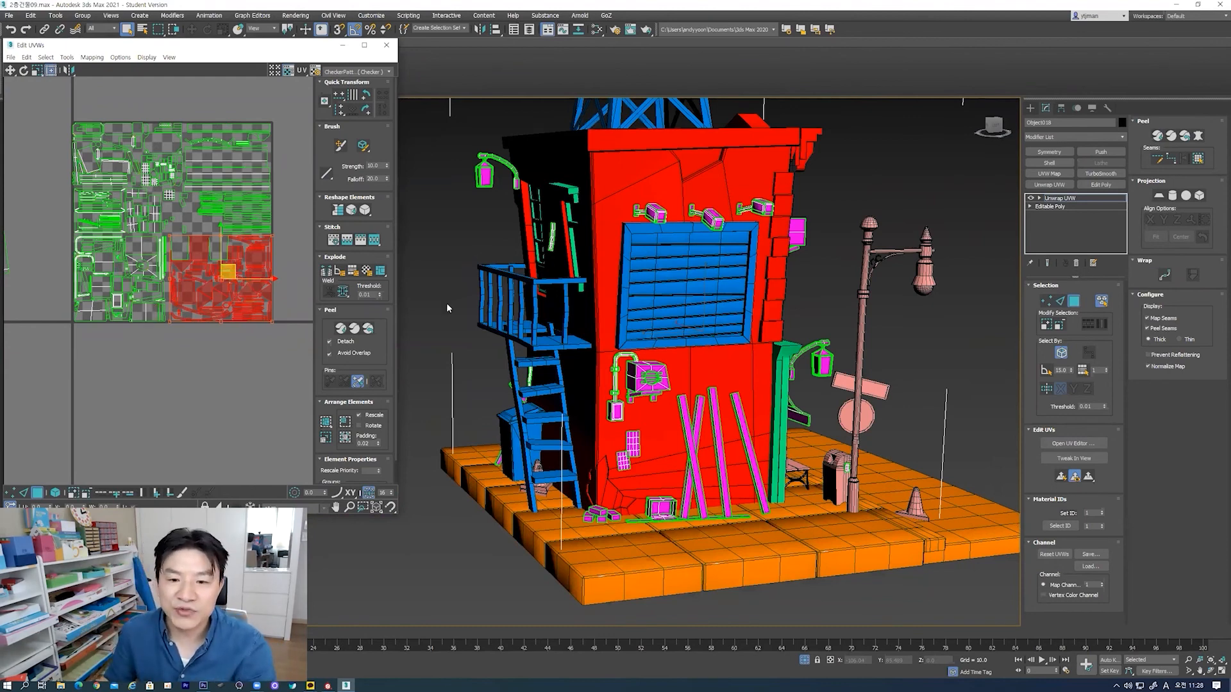
middle_click_drag(773, 333, 756, 333, "alt")
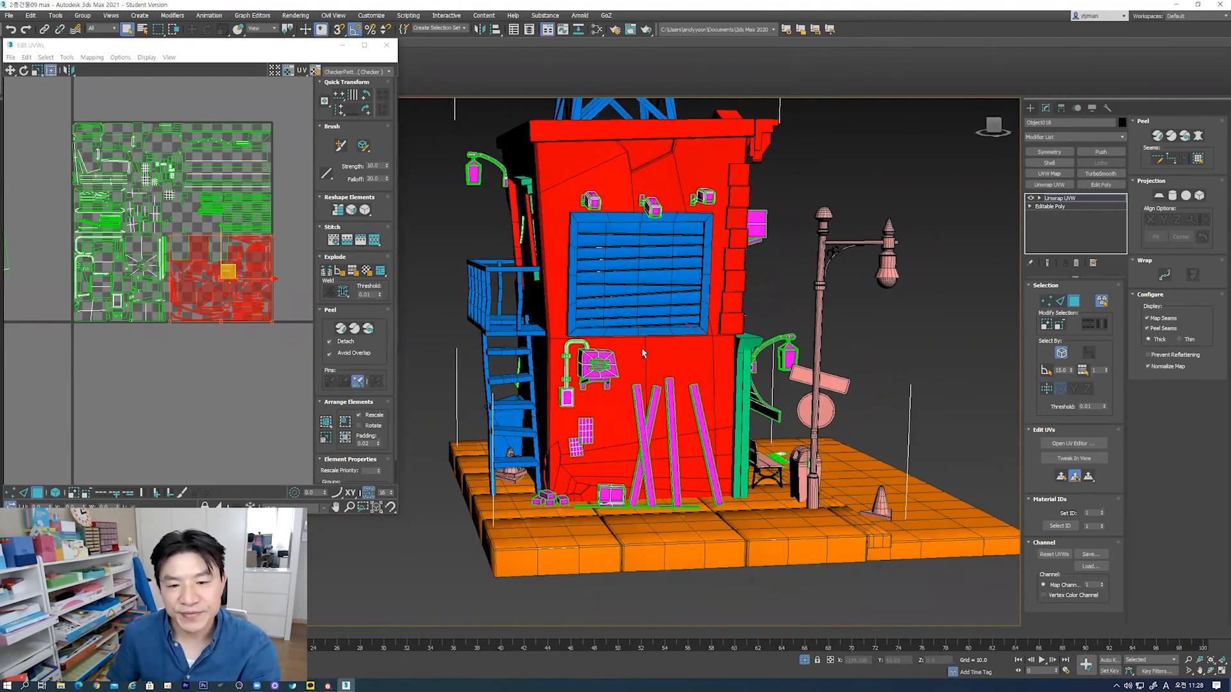
Step: Select the four magenta planks leaning against the side wall one at a time and compare their UV shells
middle_click_drag(610, 367, 583, 376, "alt")
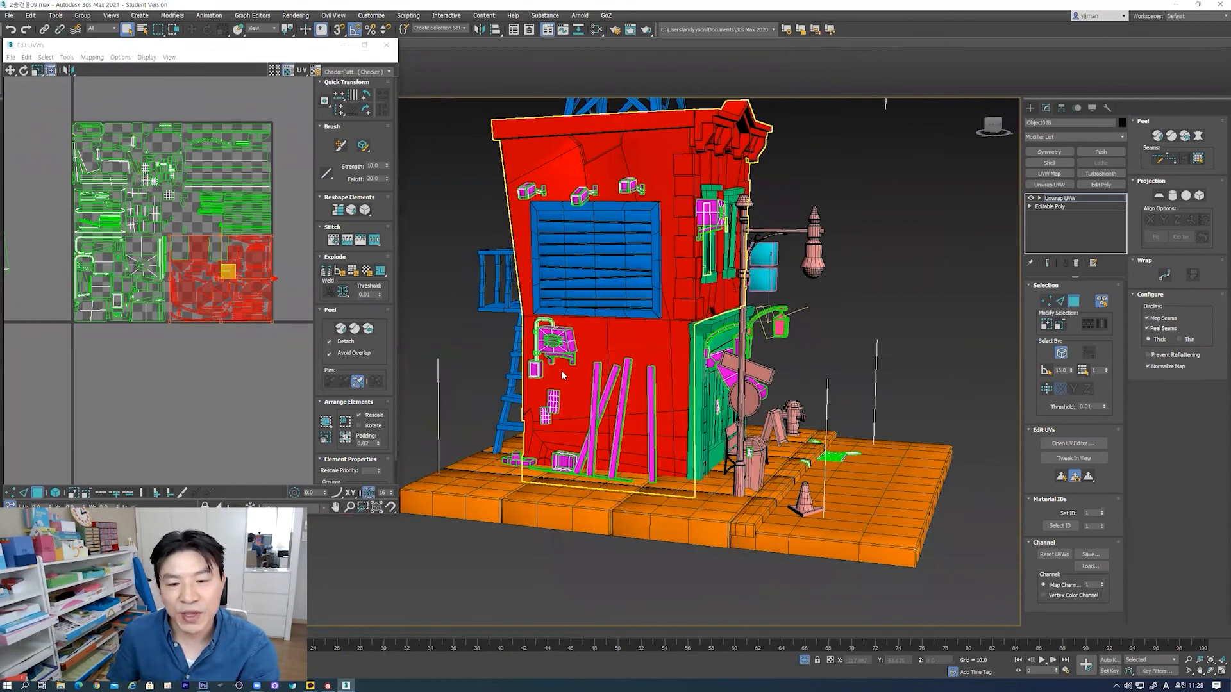
scroll(560, 375, "up", 3)
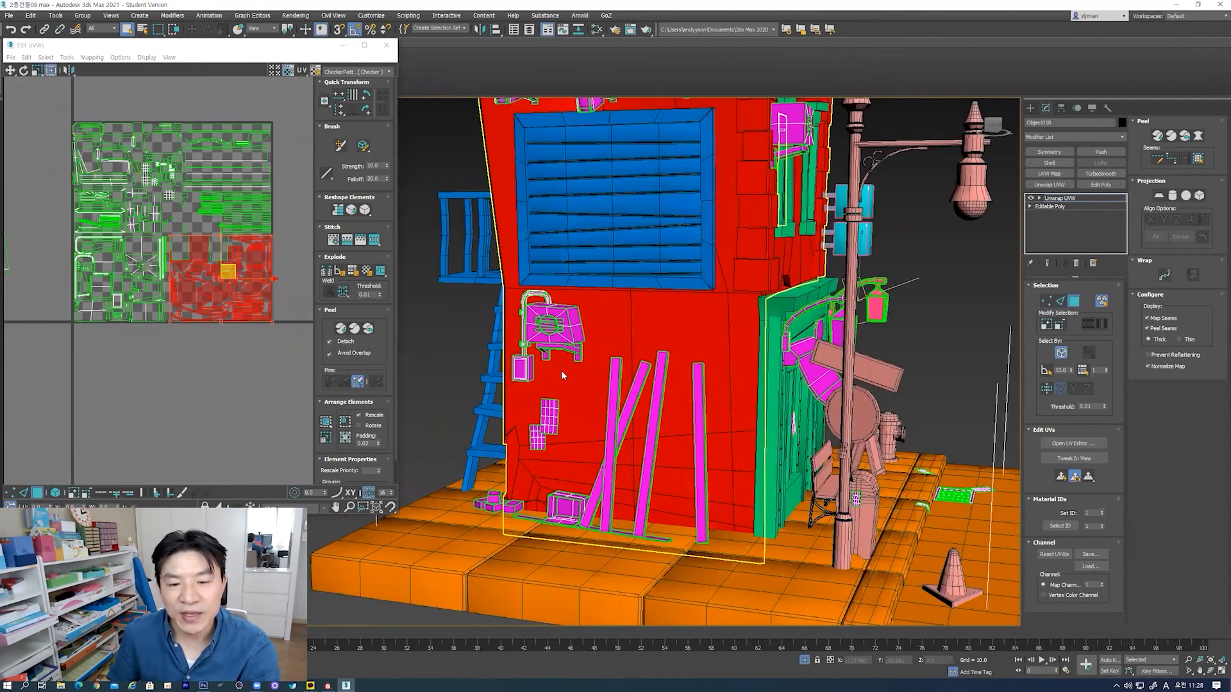
left_click(698, 390)
middle_click_drag(197, 205, 160, 224)
scroll(223, 226, "up", 4)
left_click(659, 368)
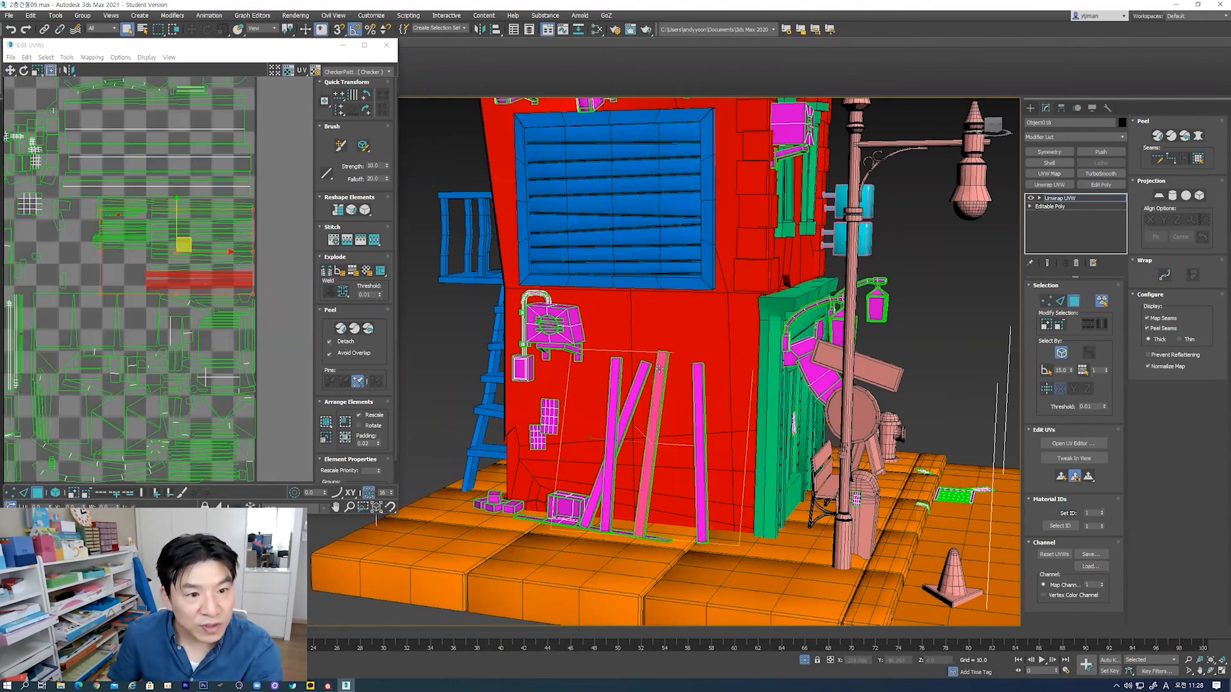
left_click(640, 376)
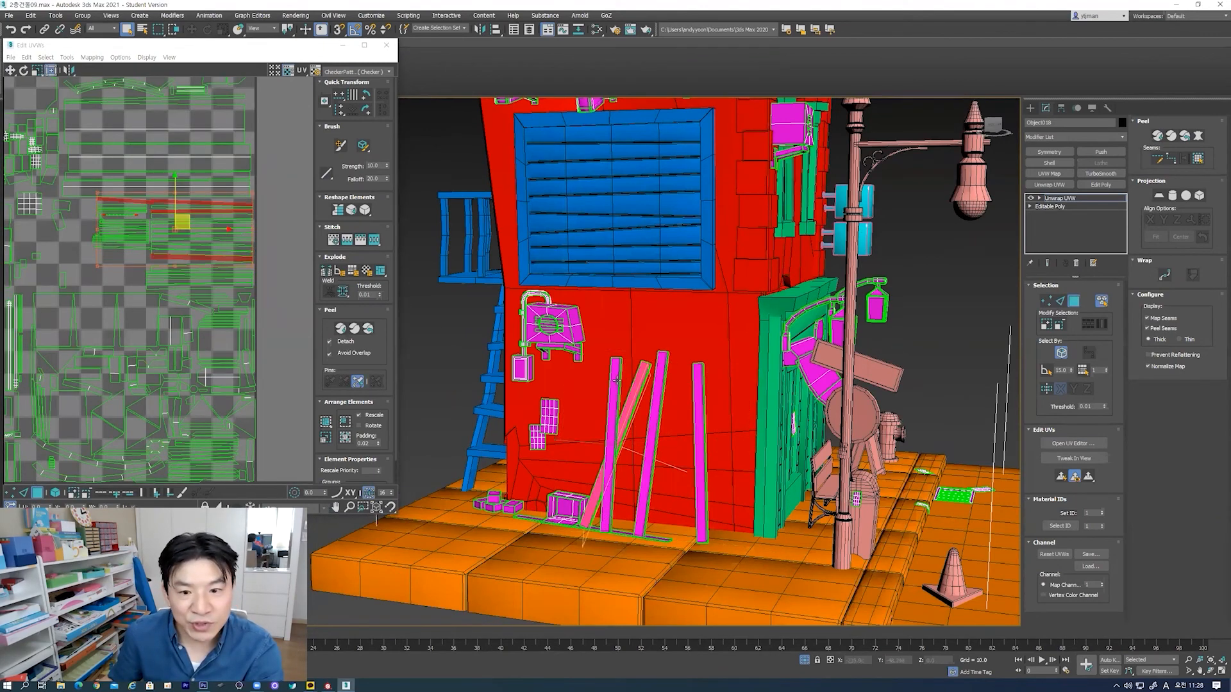
left_click(618, 381)
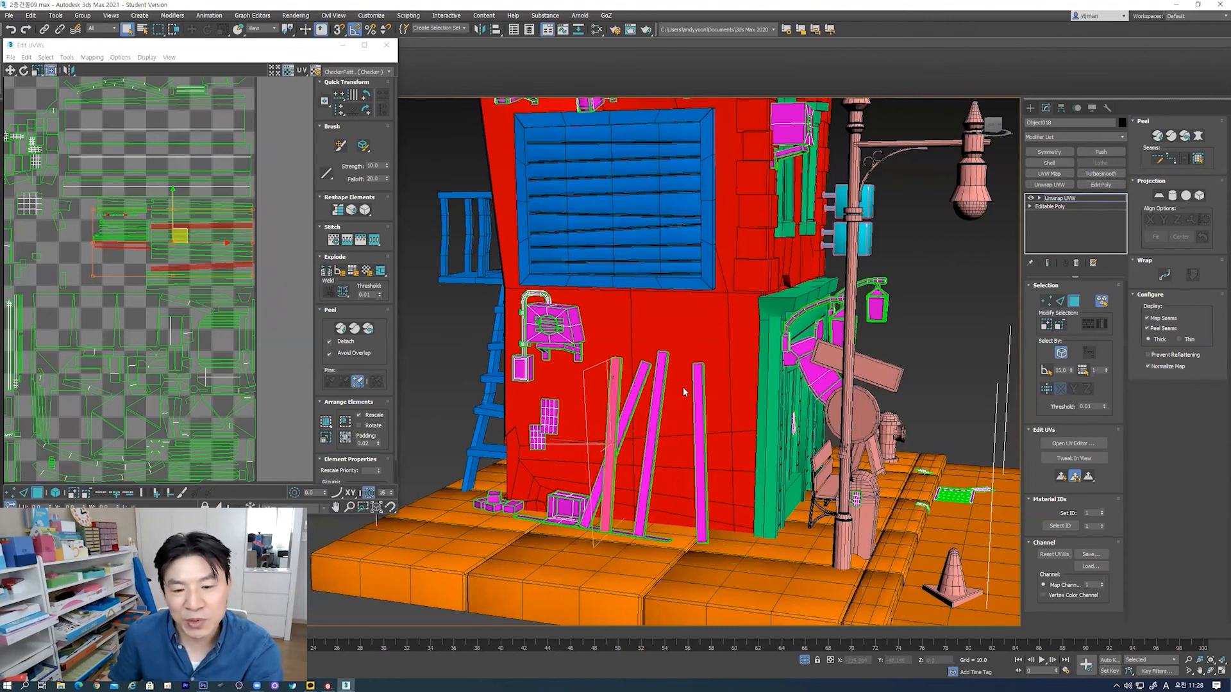
left_click(699, 389)
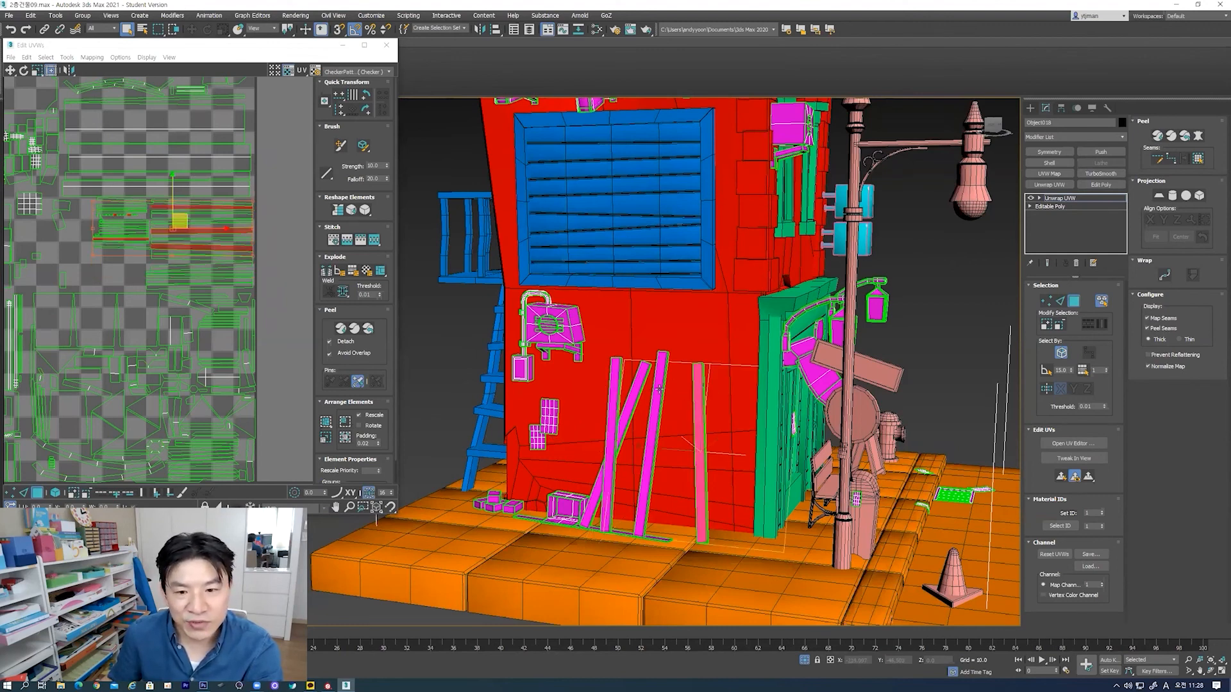
left_click(659, 388)
left_click(638, 384)
left_click(613, 383)
Step: View the leaning planks from the side, reselect the magenta props and reopen their UV editor in polygon selection mode
middle_click_drag(629, 394, 616, 429, "alt")
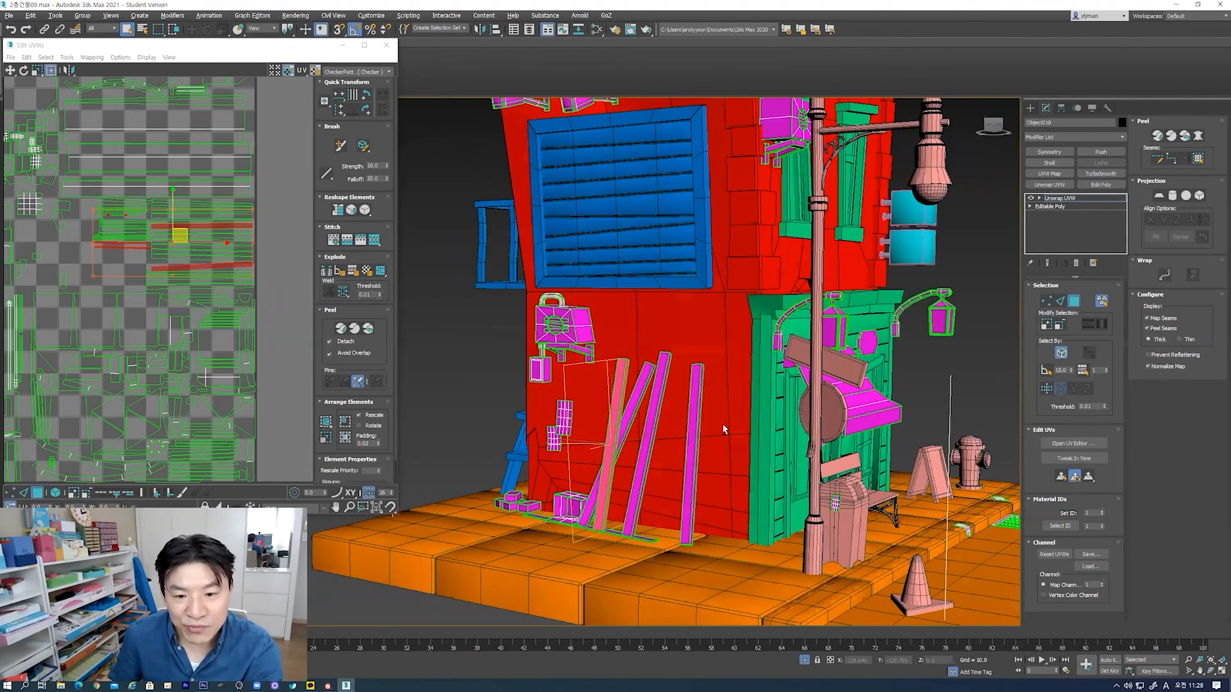
key("z")
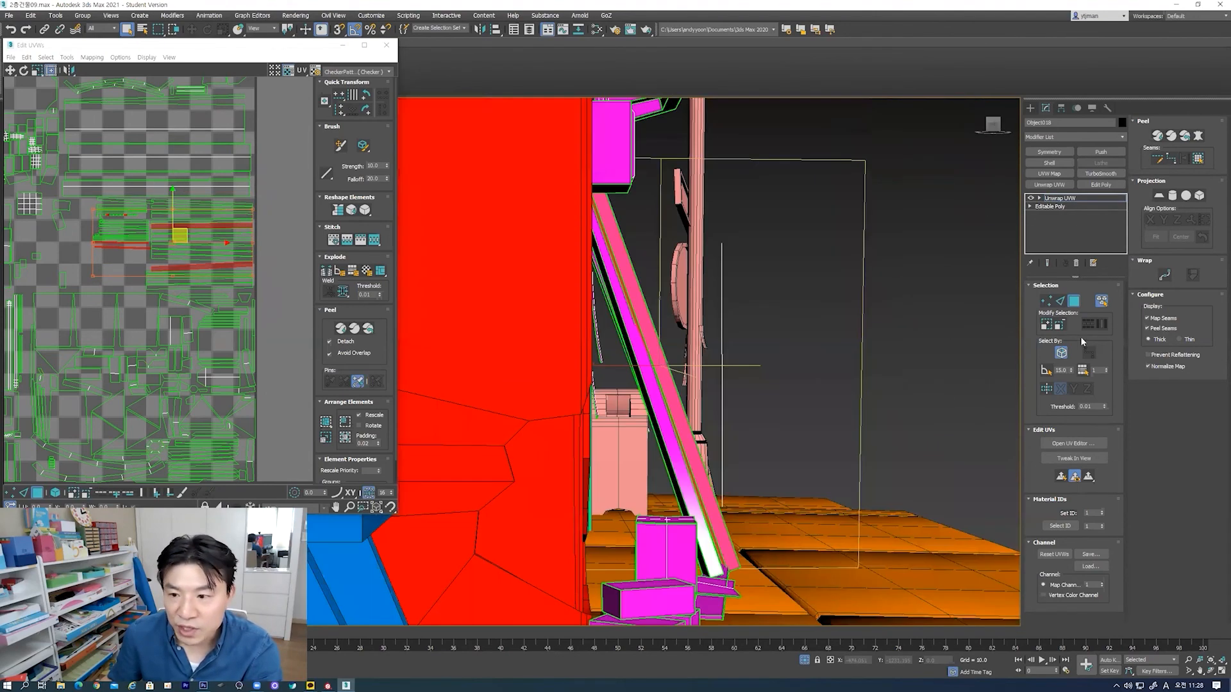
left_click(939, 330)
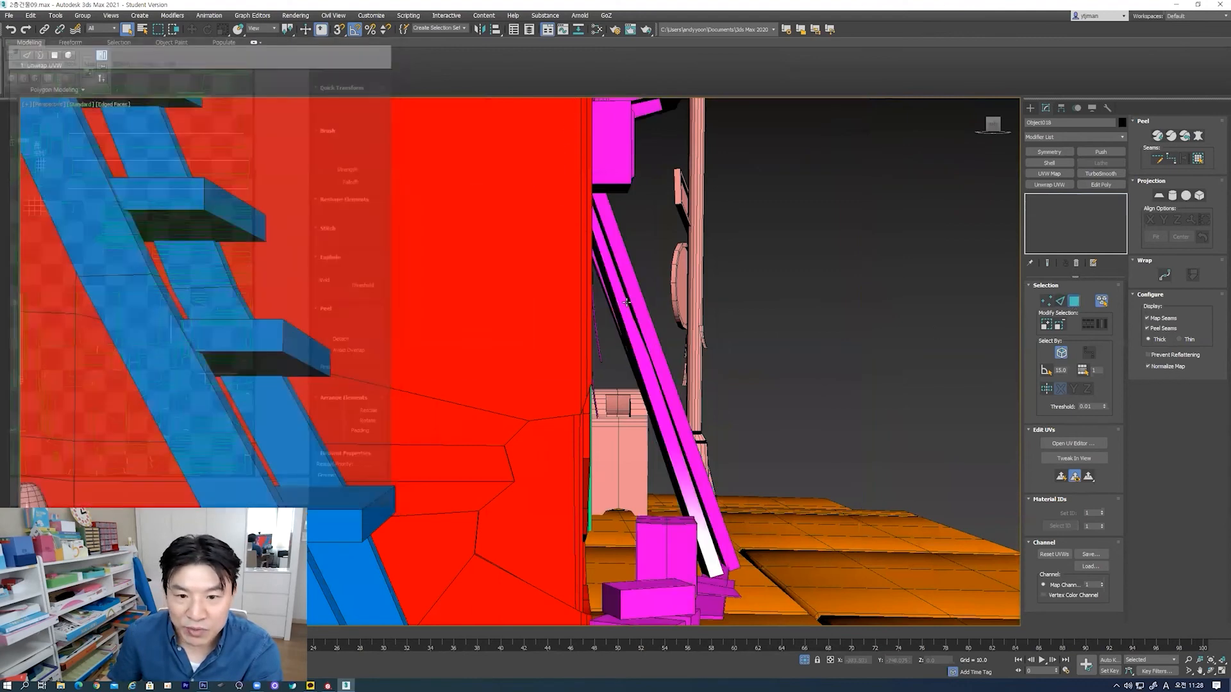
left_click(627, 302)
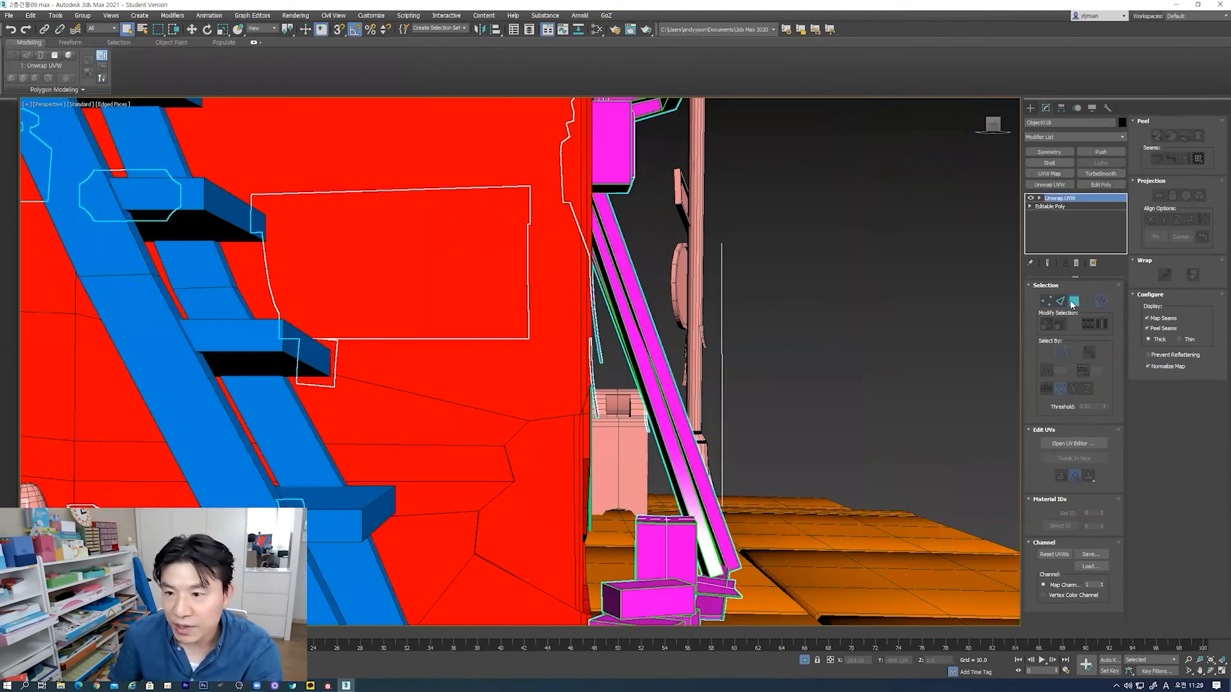
left_click(1073, 301)
left_click(1077, 443)
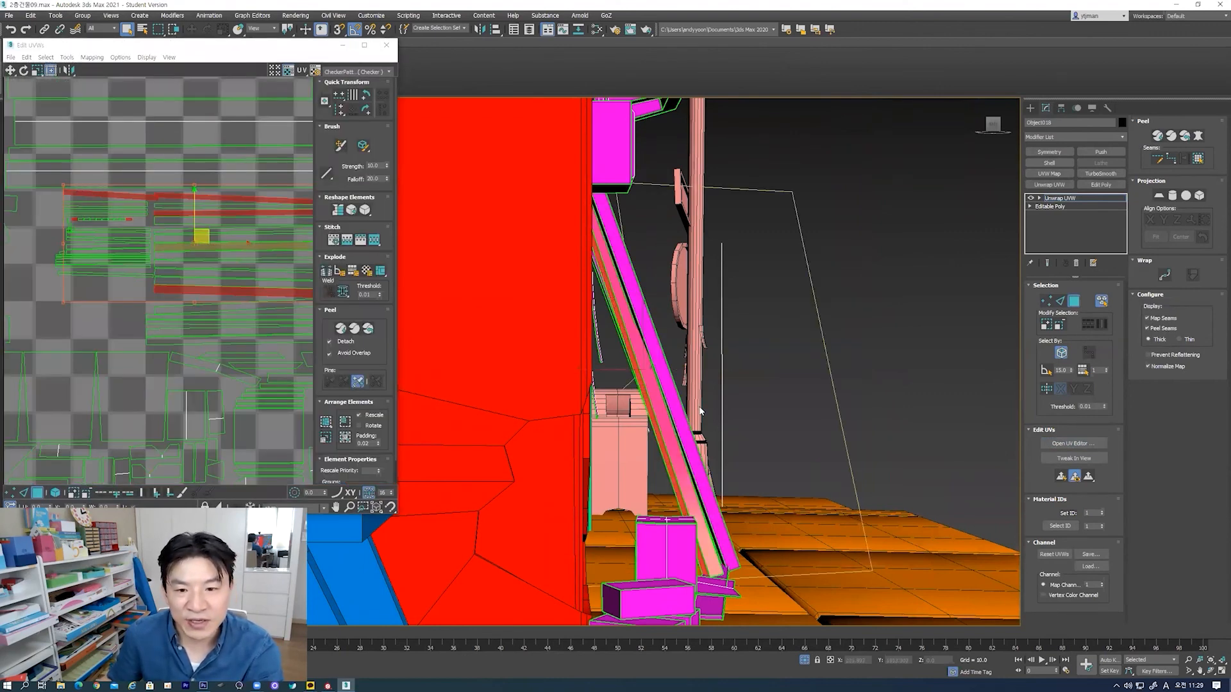
Step: Select individual long faces of a leaning plank, examine their UV shells and clear the selection
left_click(748, 336)
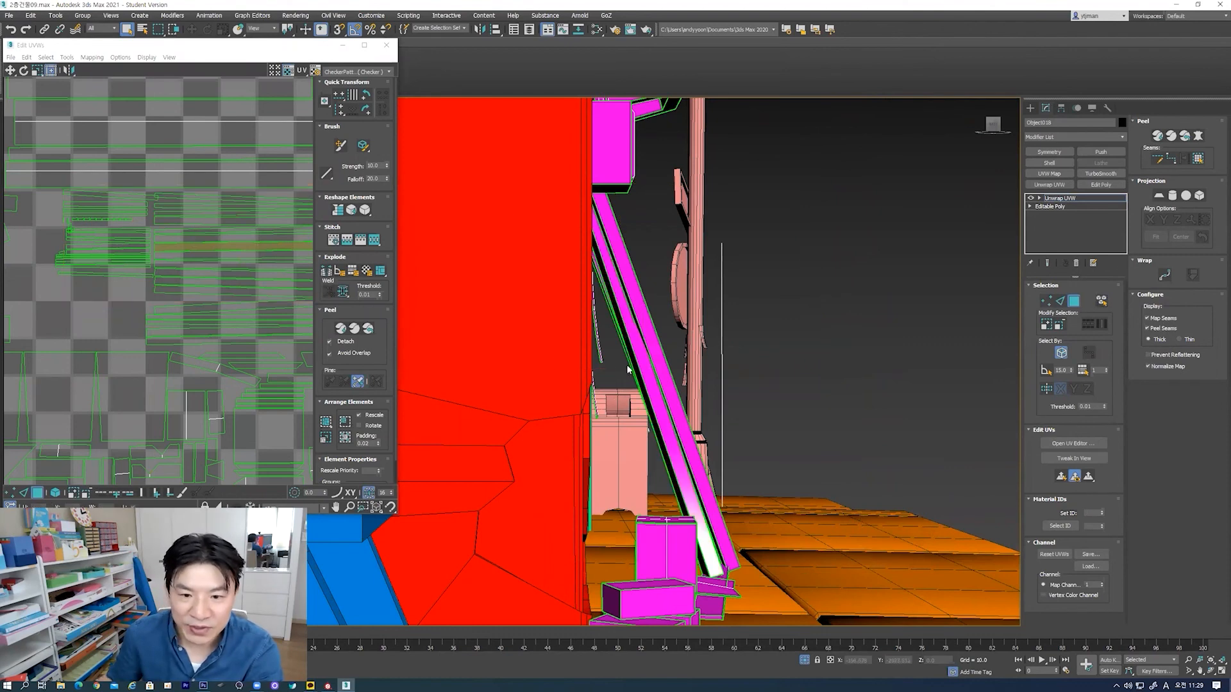
left_click(632, 366)
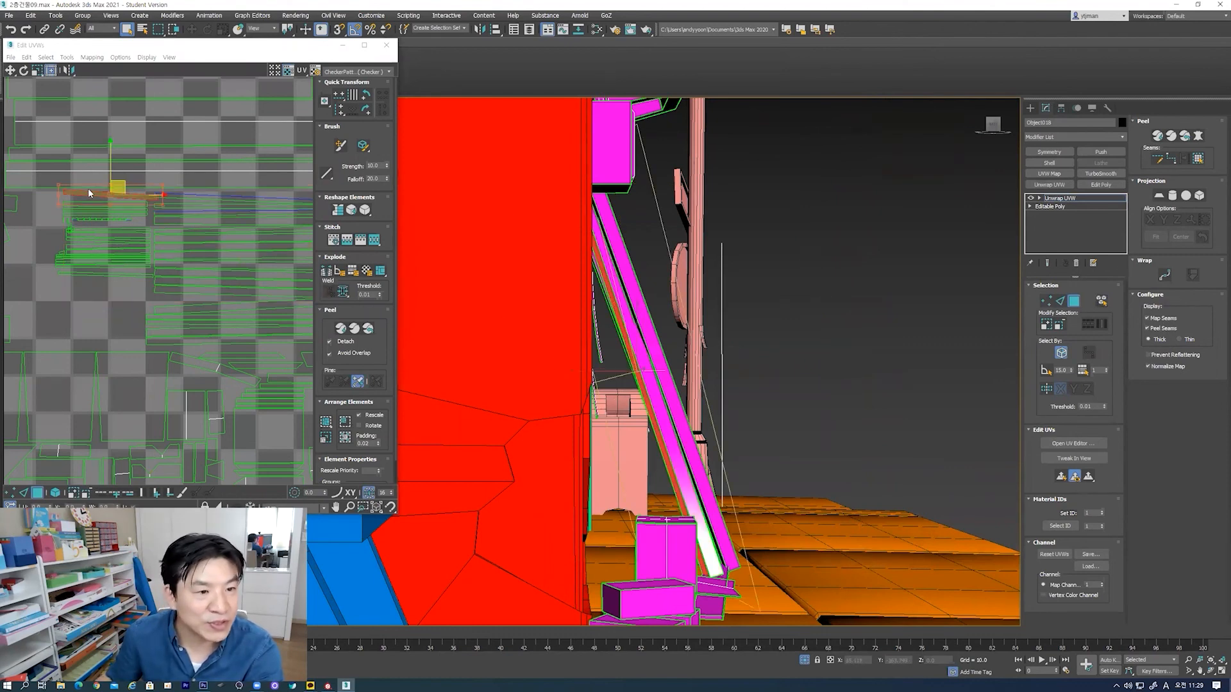
middle_click_drag(696, 382, 693, 370, "alt")
left_click(640, 341)
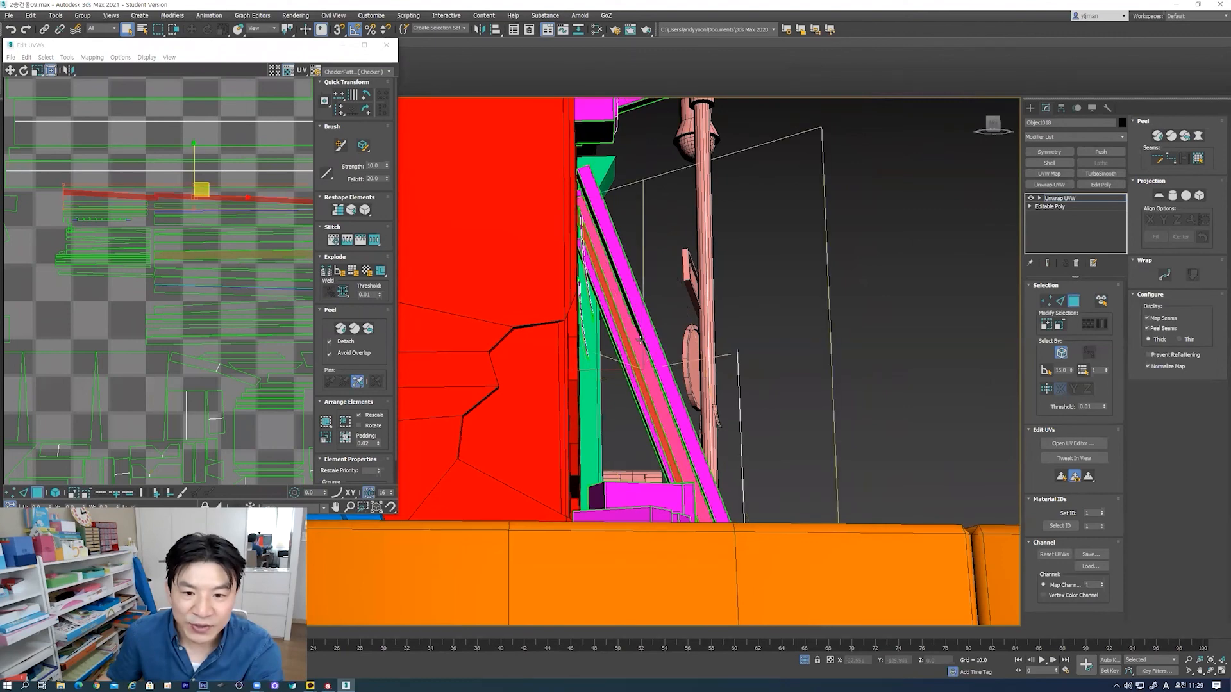
left_click(129, 263)
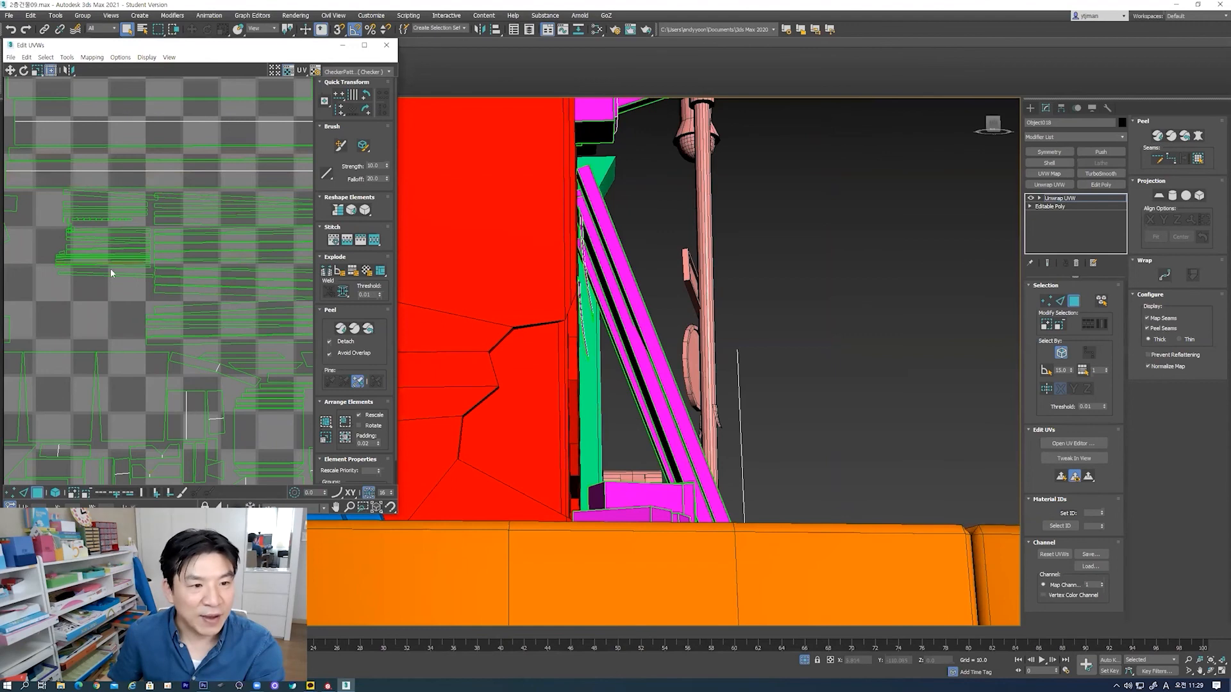
Step: Examine the leaning planks up close and the magenta props around the side wall and storefront
middle_click_drag(639, 337, 613, 343, "alt")
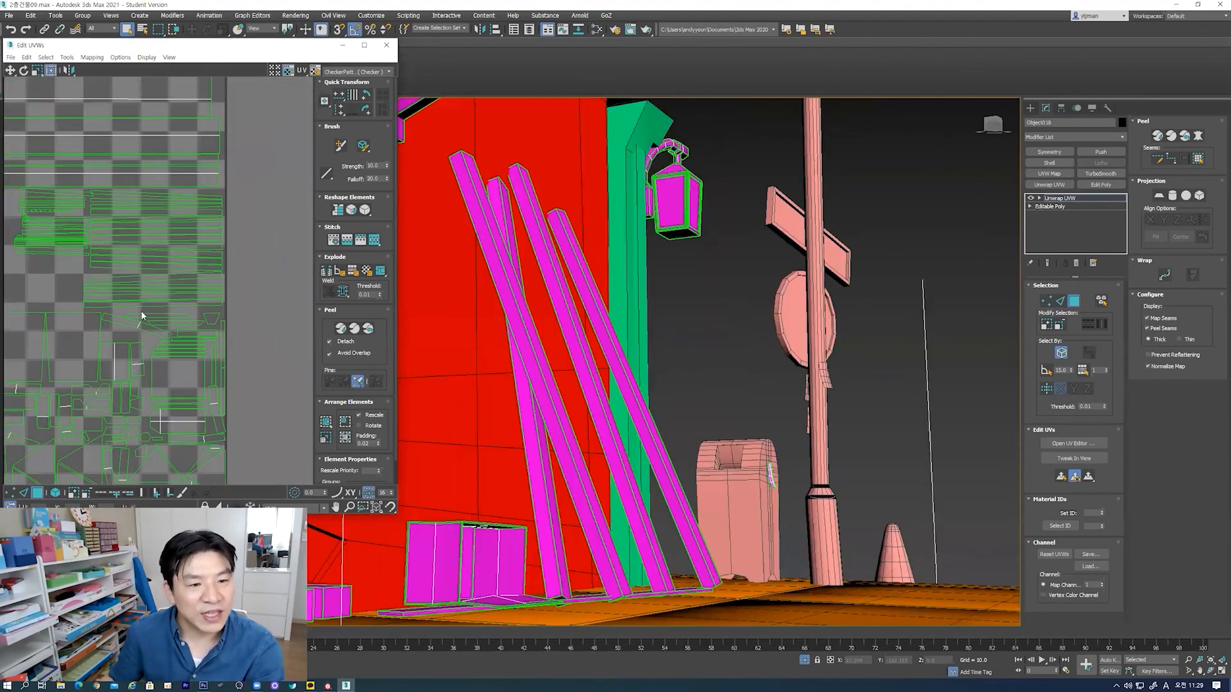
scroll(563, 337, "up", 2)
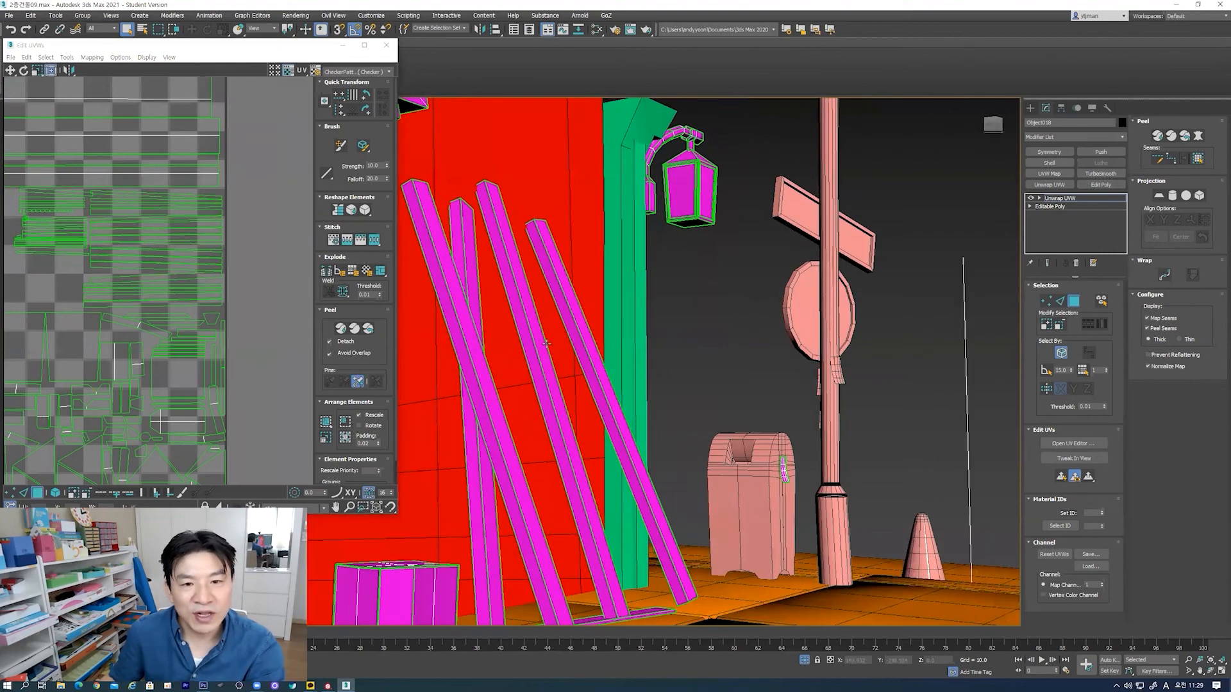
scroll(568, 344, "down", 3)
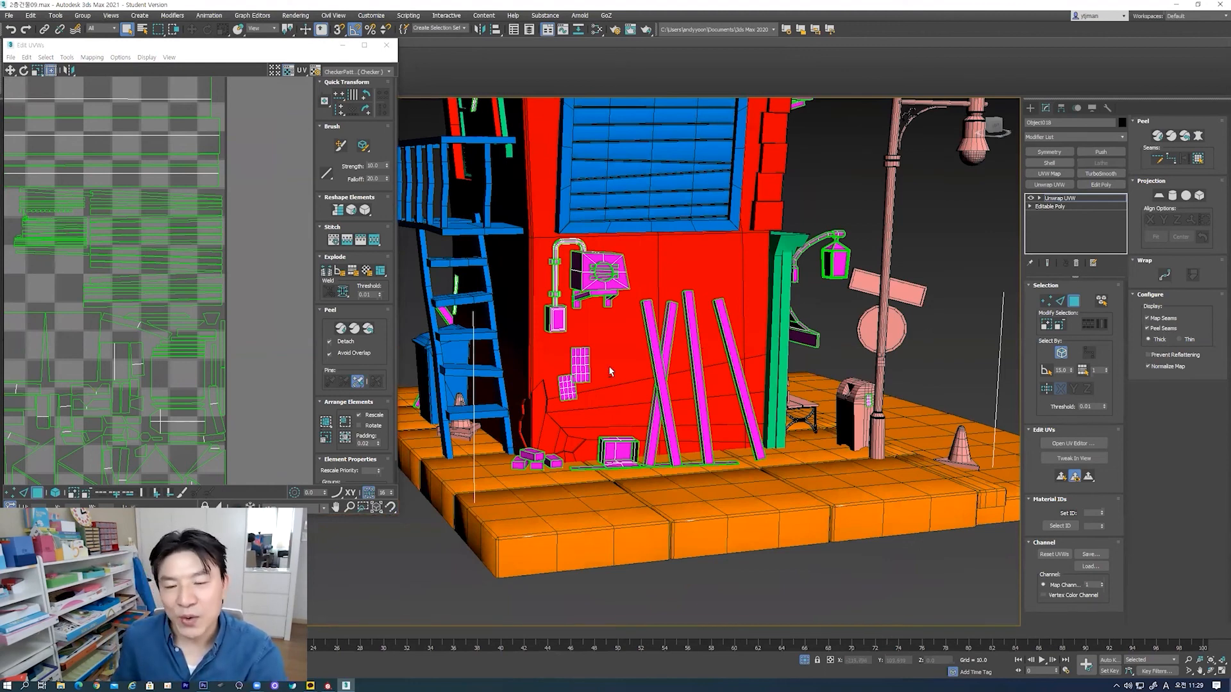
middle_click_drag(604, 369, 784, 350, "alt")
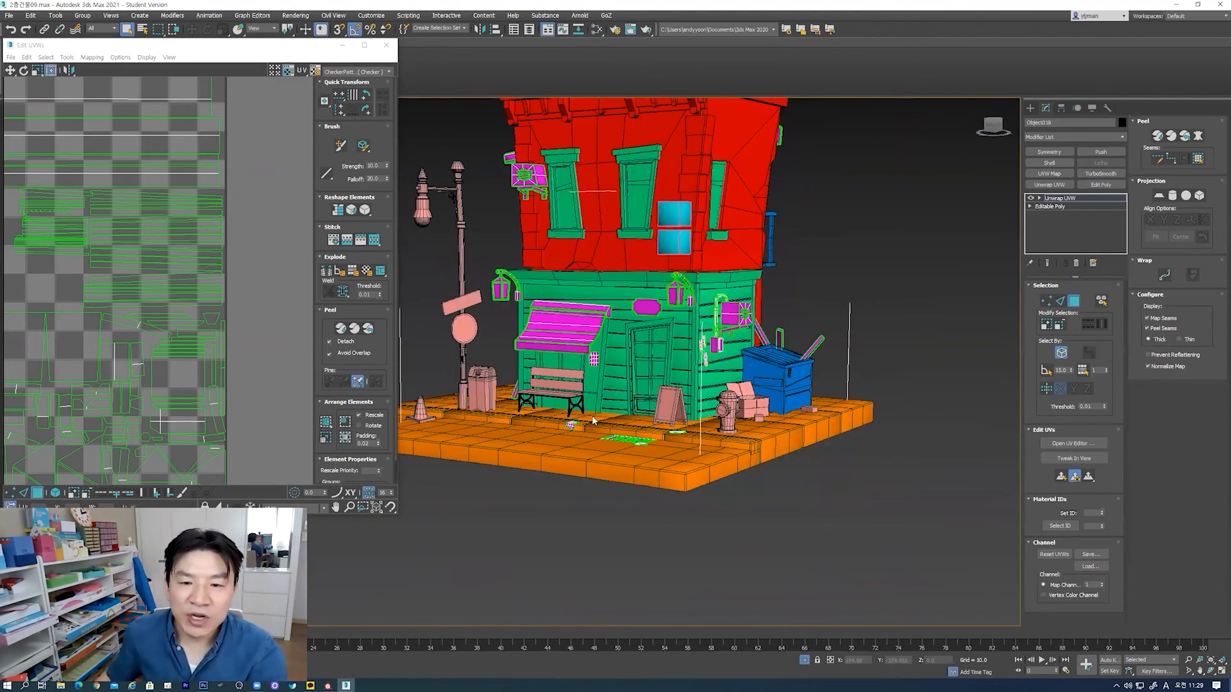
middle_click_drag(608, 403, 620, 452)
middle_click_drag(927, 282, 968, 313, "alt")
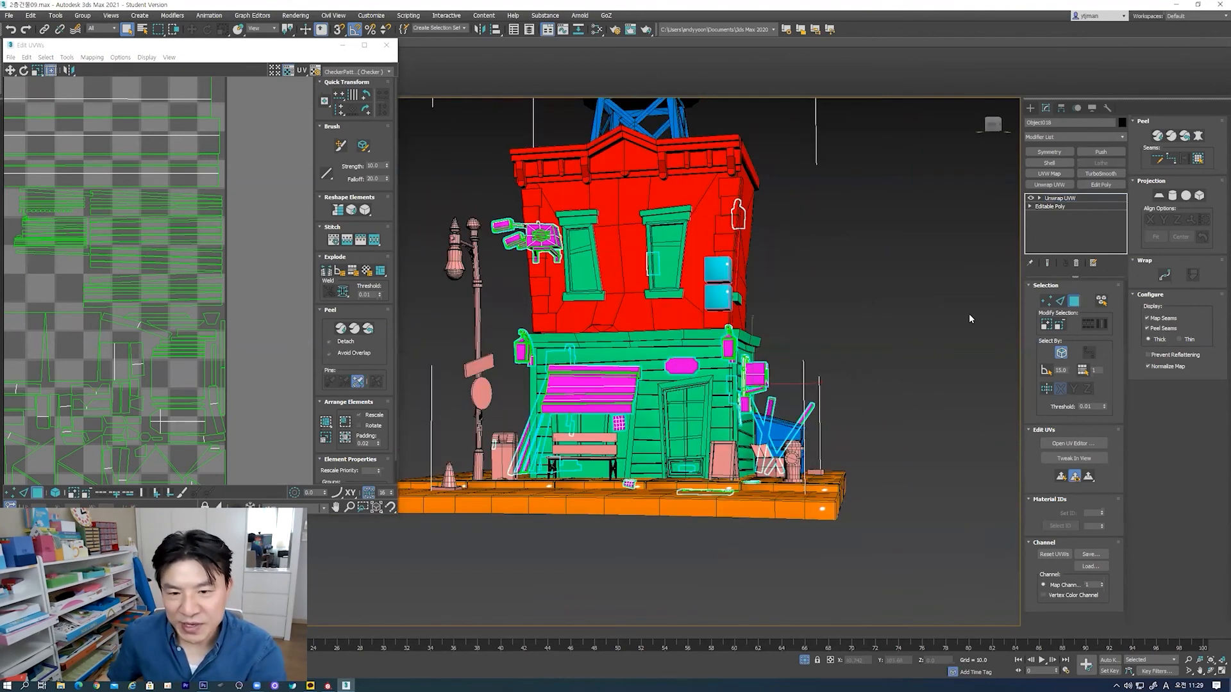
Step: Close the UV editor, reselect the magenta props through the awning and return to the side wall's planks
left_click(386, 45)
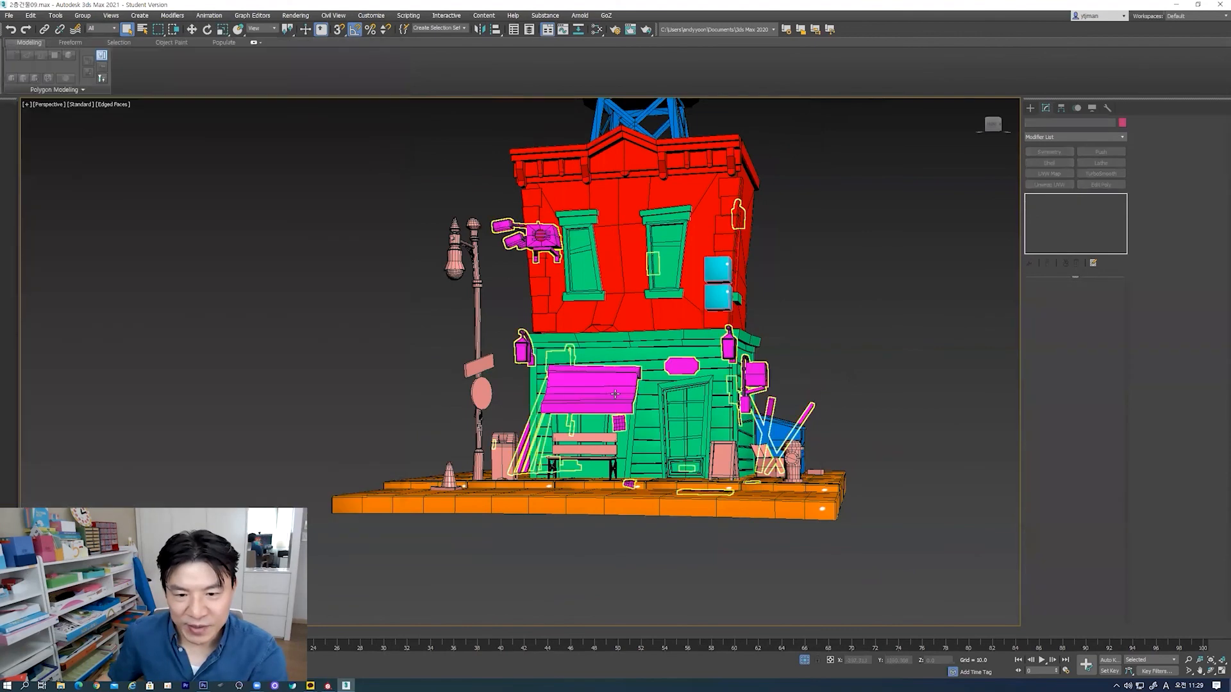
left_click(886, 333)
left_click(596, 380)
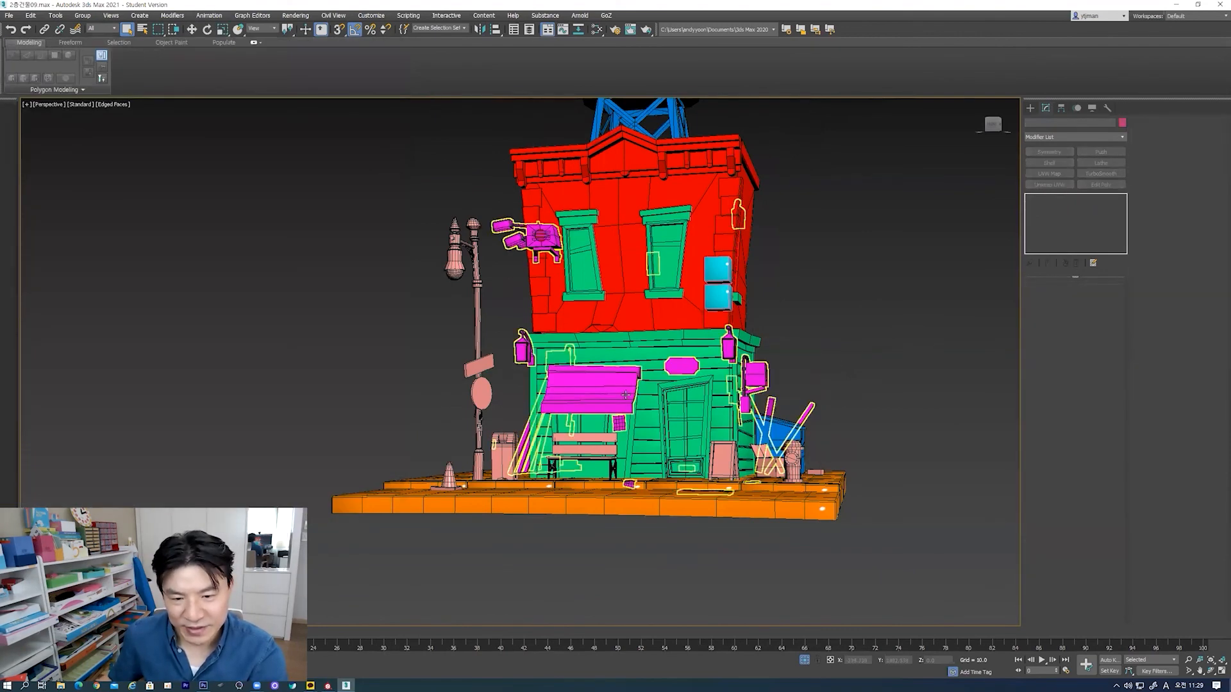
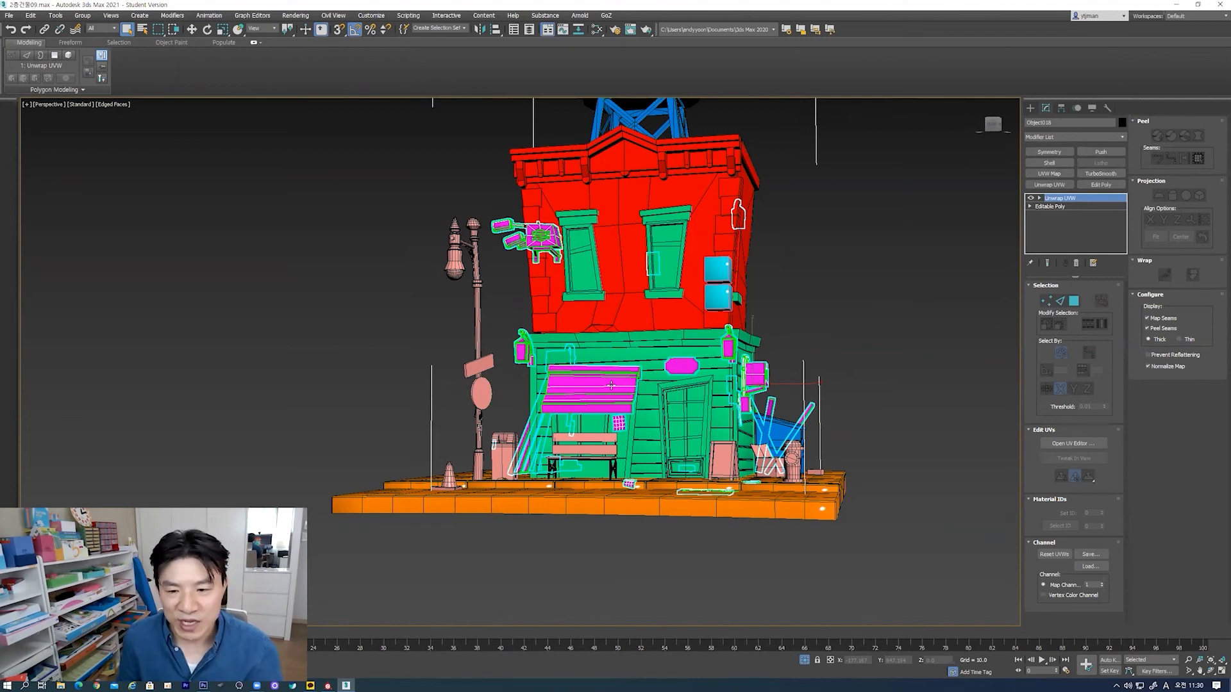
middle_click_drag(611, 384, 662, 421, "alt")
scroll(665, 415, "up", 3)
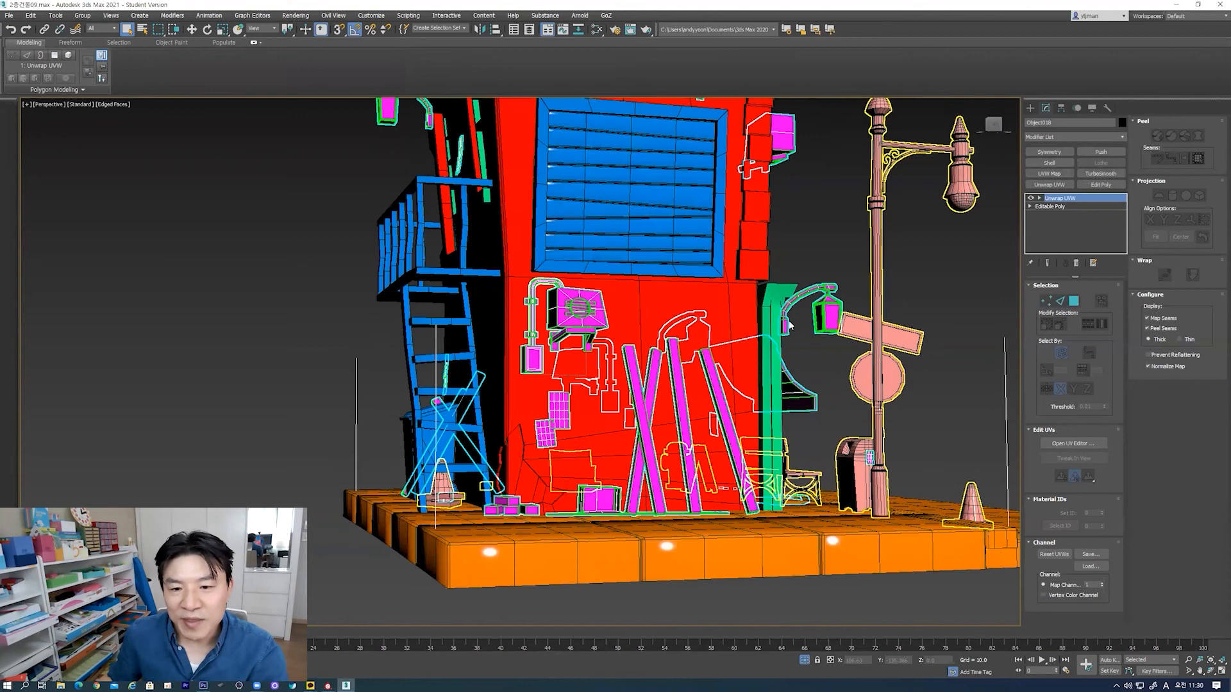
Step: Clear the selection, reselect the magenta props through a leaning plank and reopen their UV editor
left_click(805, 349)
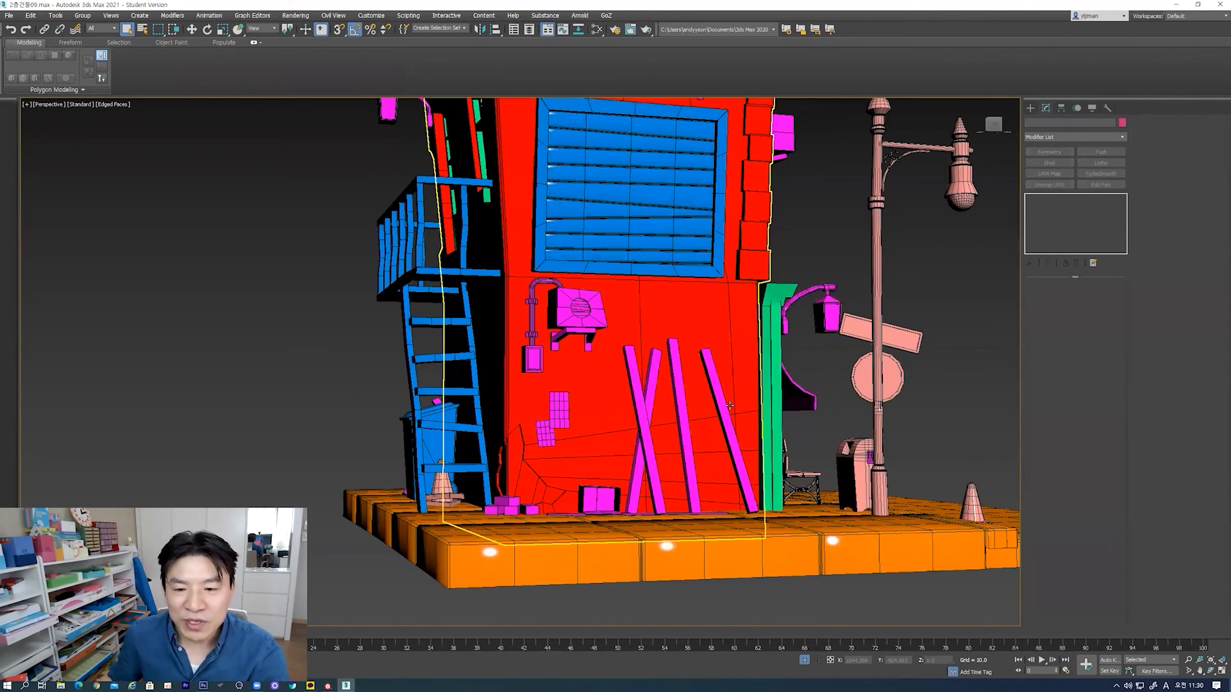
left_click(679, 398)
left_click(1071, 301)
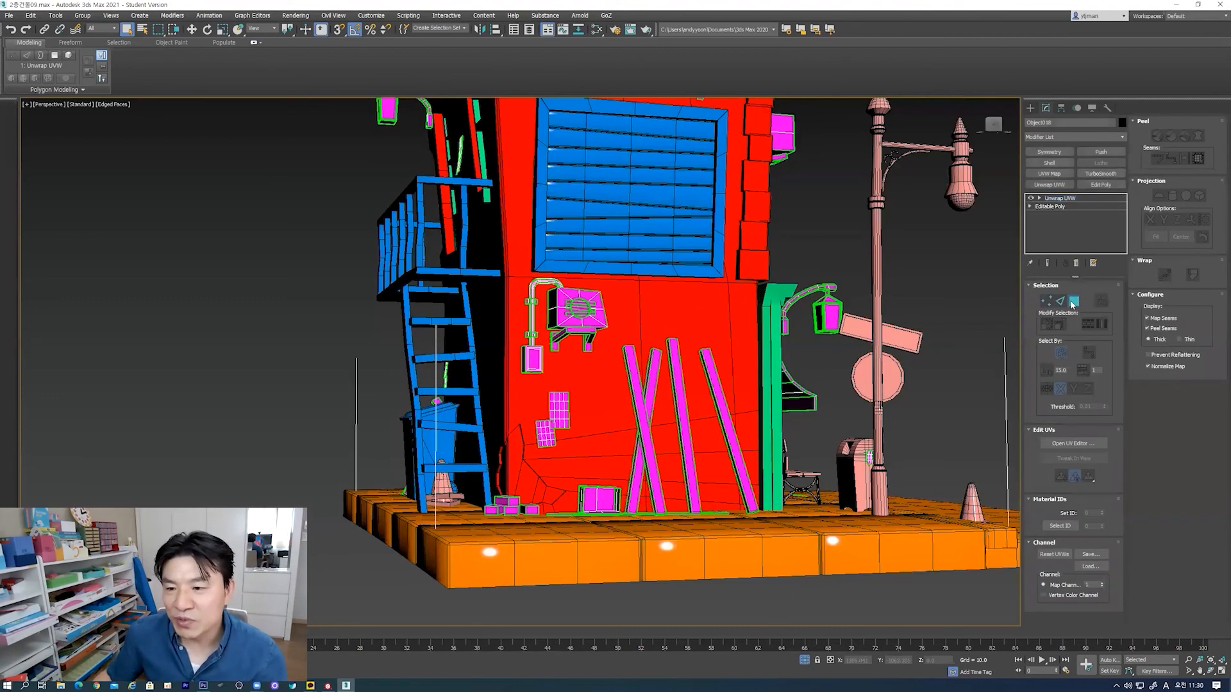
left_click(1072, 443)
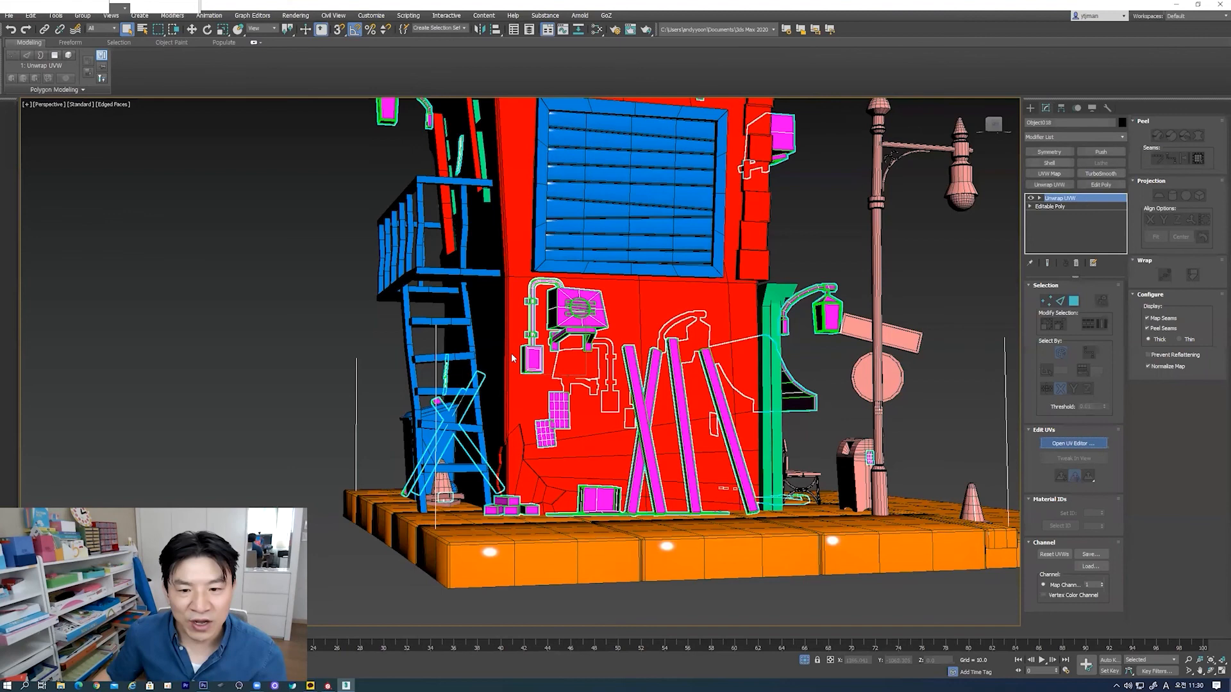
scroll(205, 286, "up", 3)
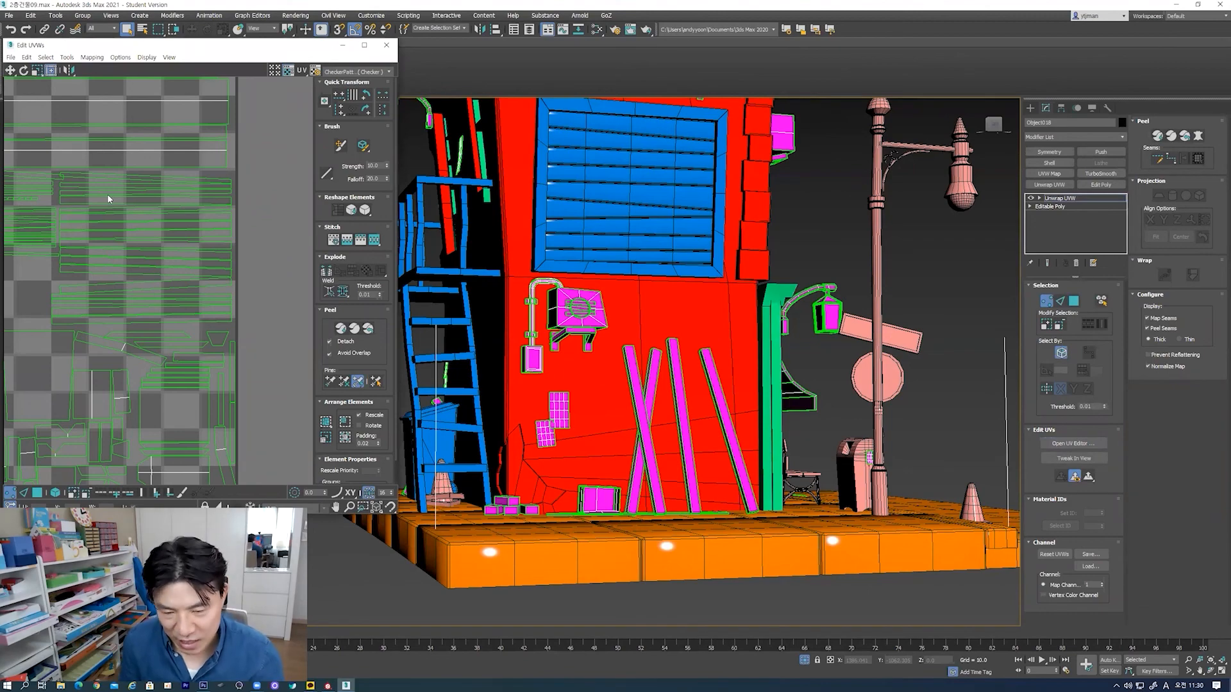
Step: Examine how the magenta props are distributed across the storefront and the side wall with the planks
middle_click_drag(683, 311, 618, 309, "alt")
scroll(580, 286, "down", 5)
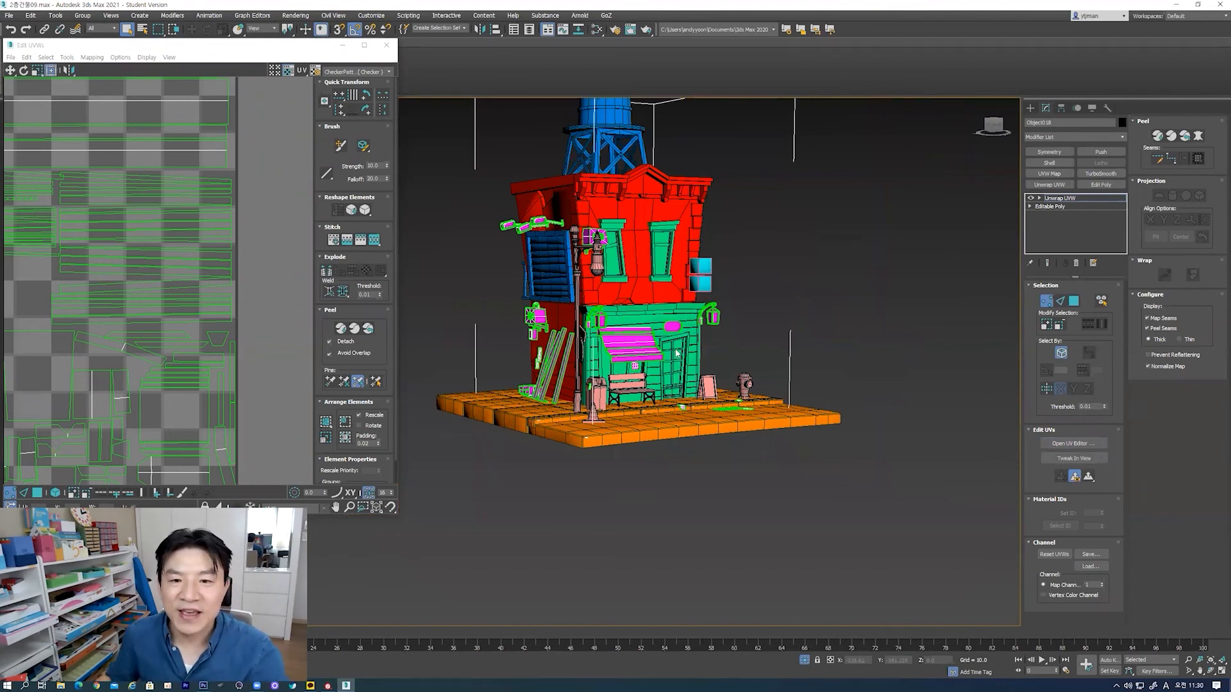
scroll(626, 351, "up", 3)
mouse_move(609, 347)
middle_mouse_down("alt")
mouse_move(554, 353)
mouse_move(607, 350)
middle_mouse_up("alt")
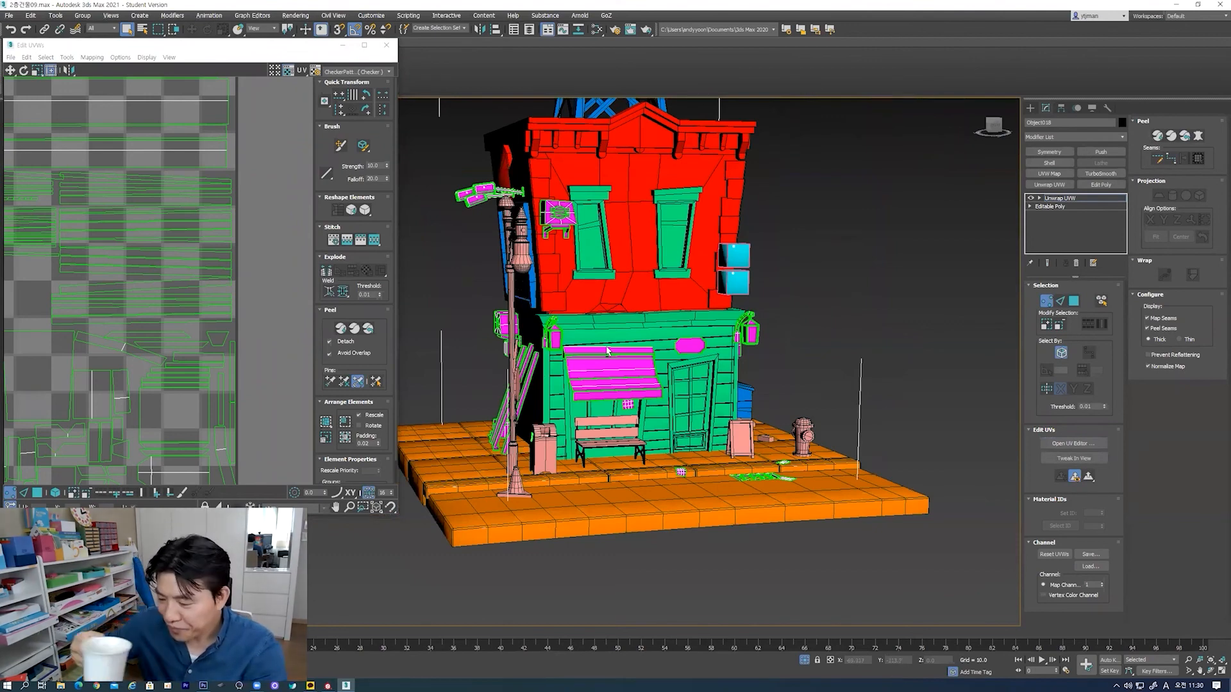
middle_click_drag(609, 351, 649, 353, "alt")
scroll(612, 348, "up", 3)
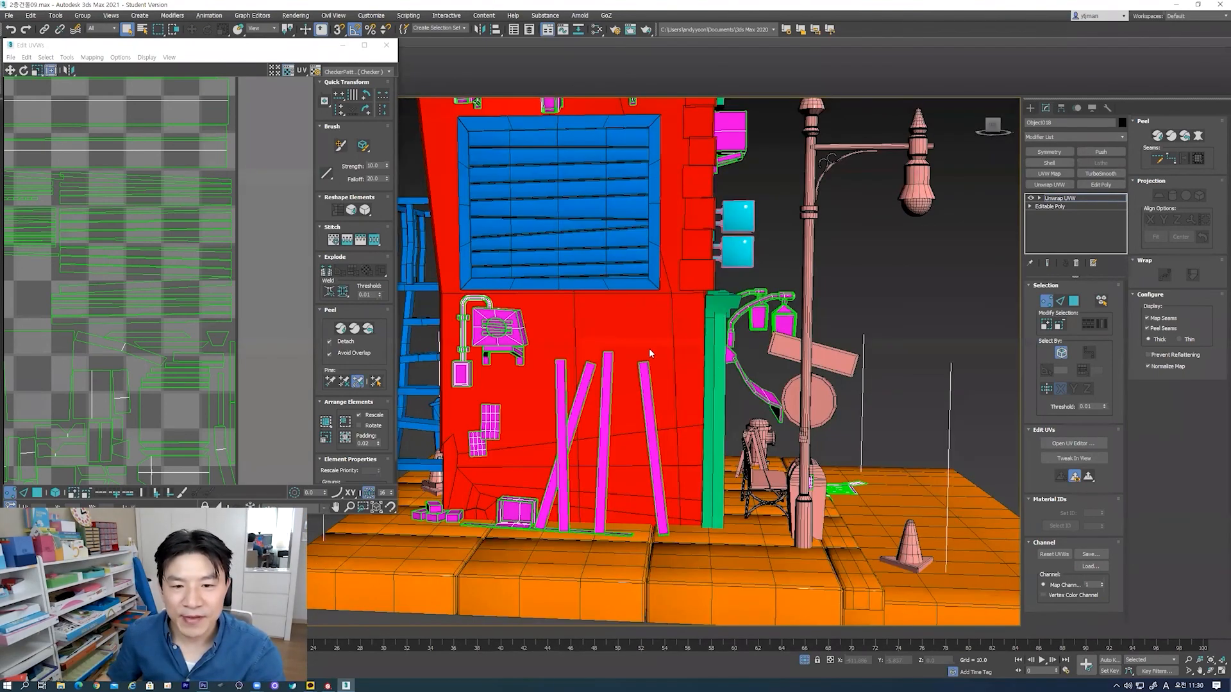
key("z")
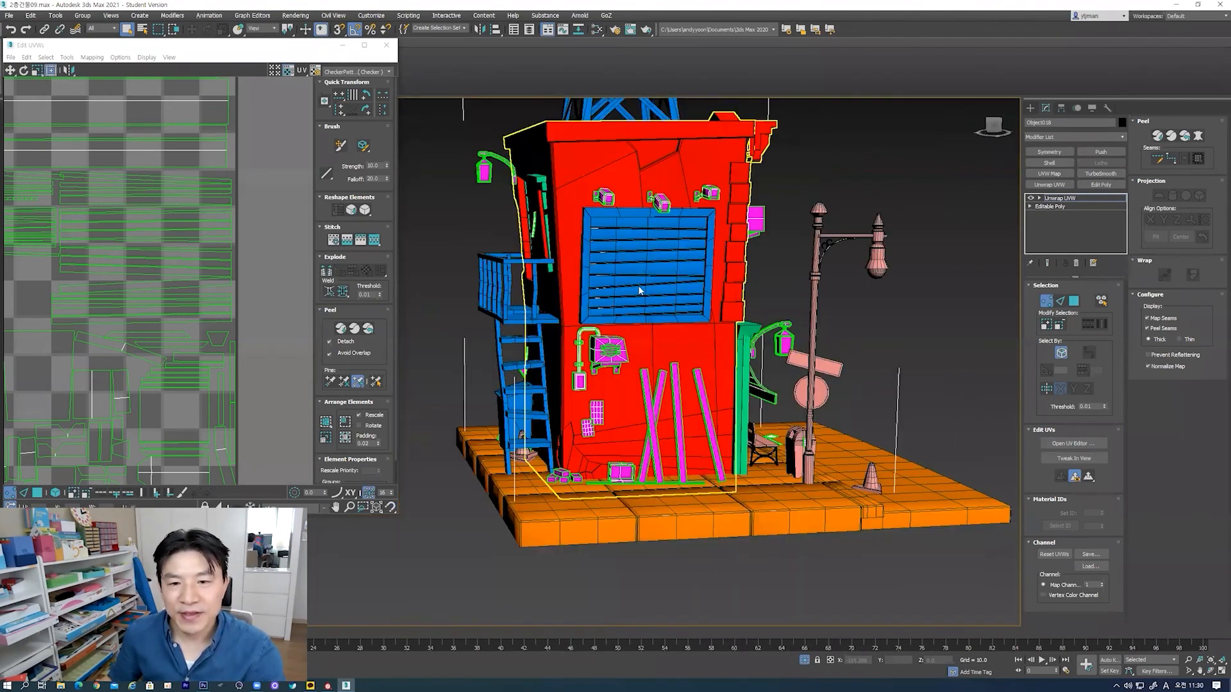
Step: Deselect the magenta props and select the pink street props object containing the street lamp, bench and hydrant
left_click(929, 294)
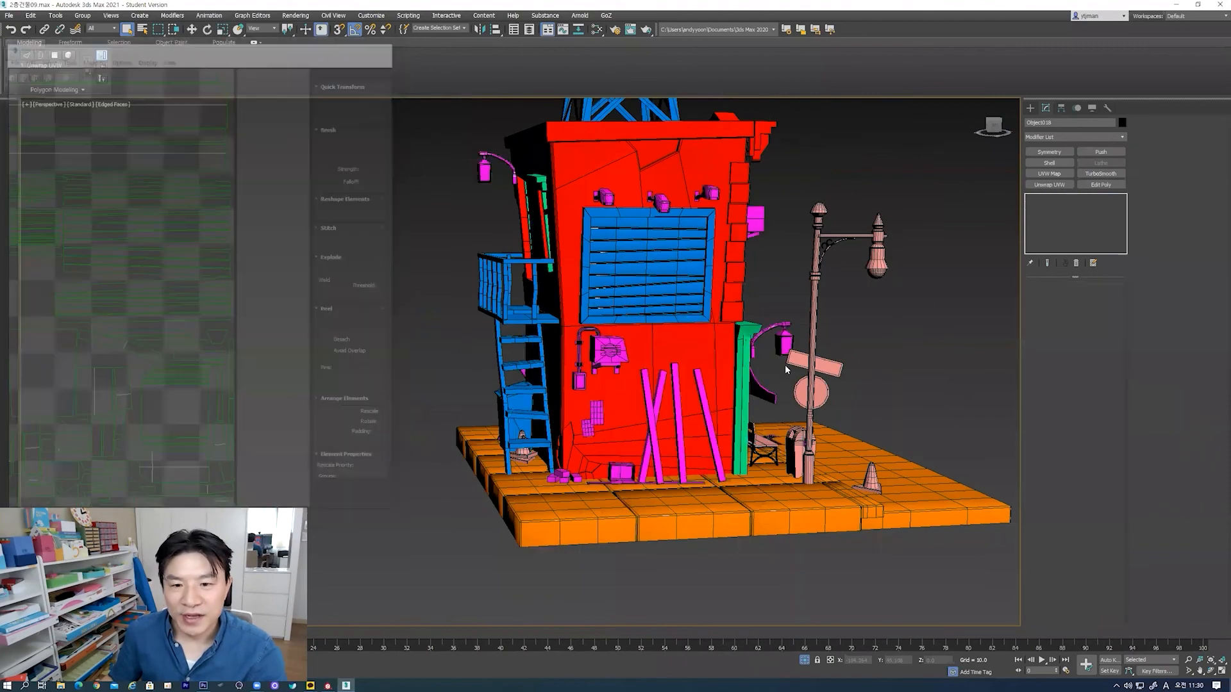
middle_click_drag(754, 364, 605, 441, "alt")
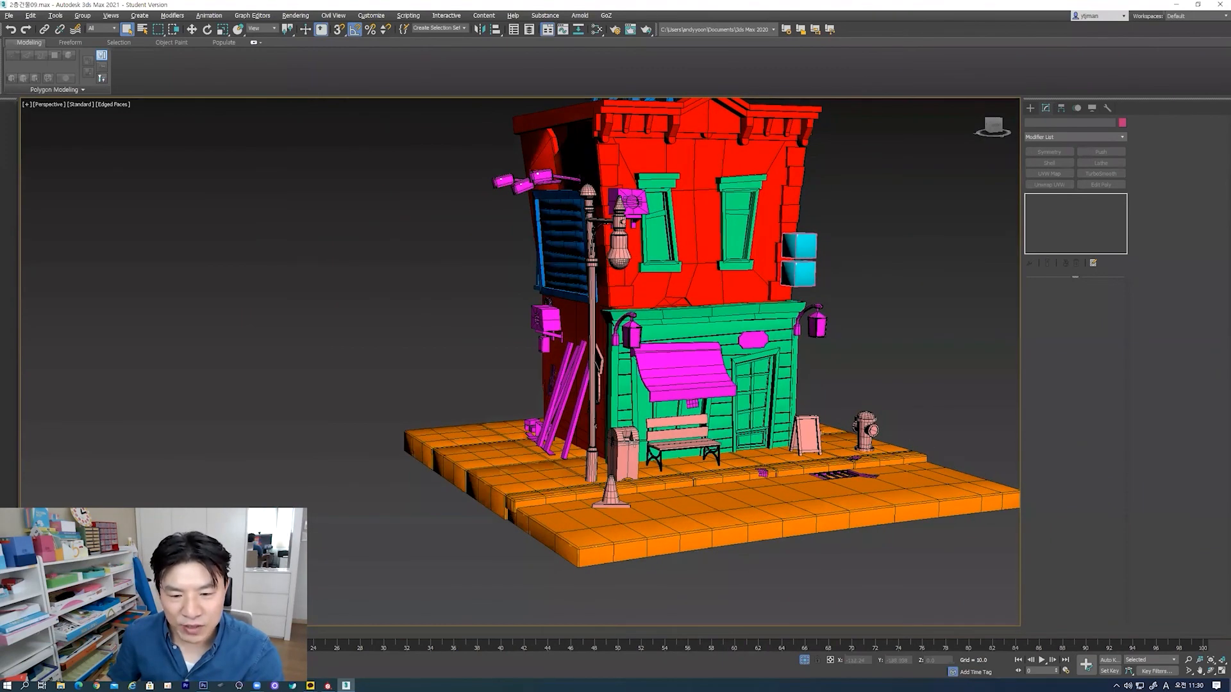
left_click(618, 436)
middle_click_drag(605, 441, 573, 436, "alt")
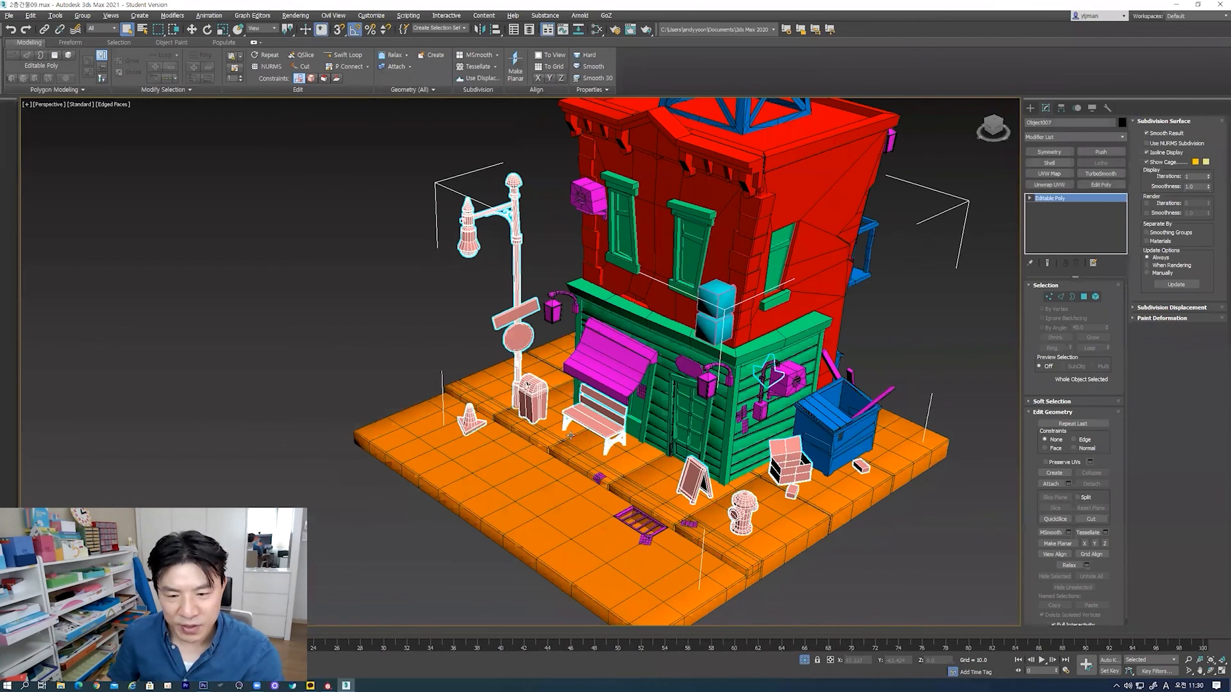
Step: Examine the selected pink street props from the storefront, side wall and rear of the building
middle_click_drag(611, 457, 575, 442, "alt")
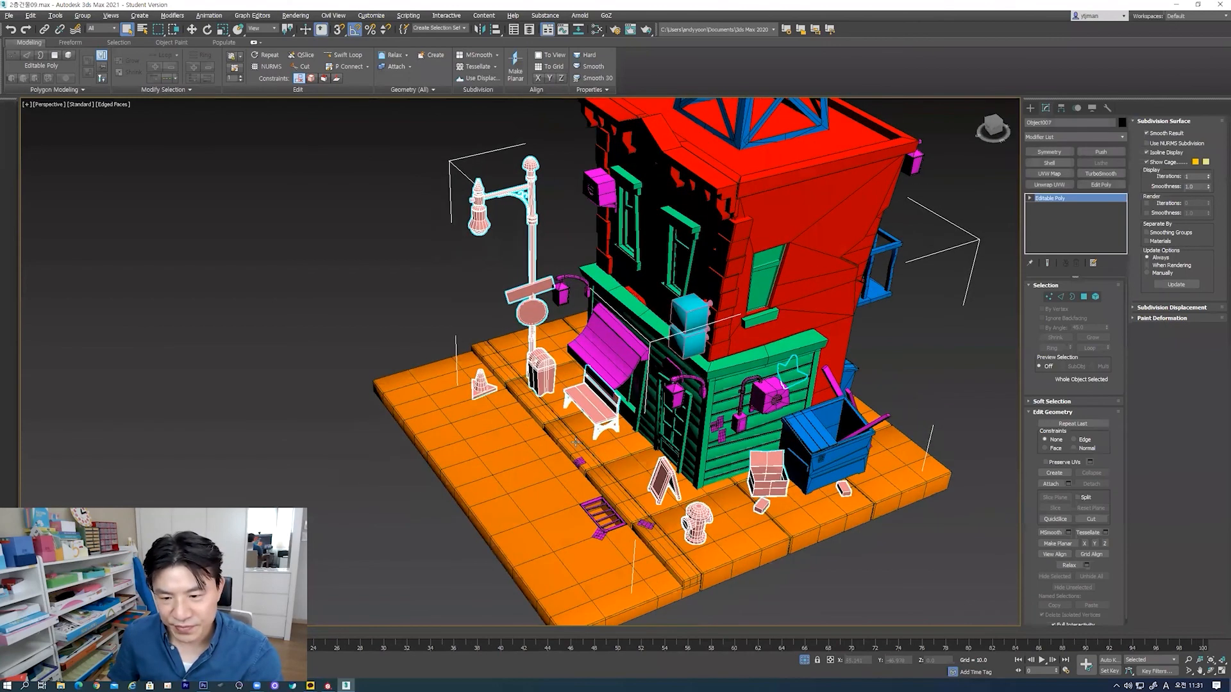
mouse_move(728, 456)
middle_mouse_down("alt")
mouse_move(730, 472)
mouse_move(707, 460)
middle_mouse_up("alt")
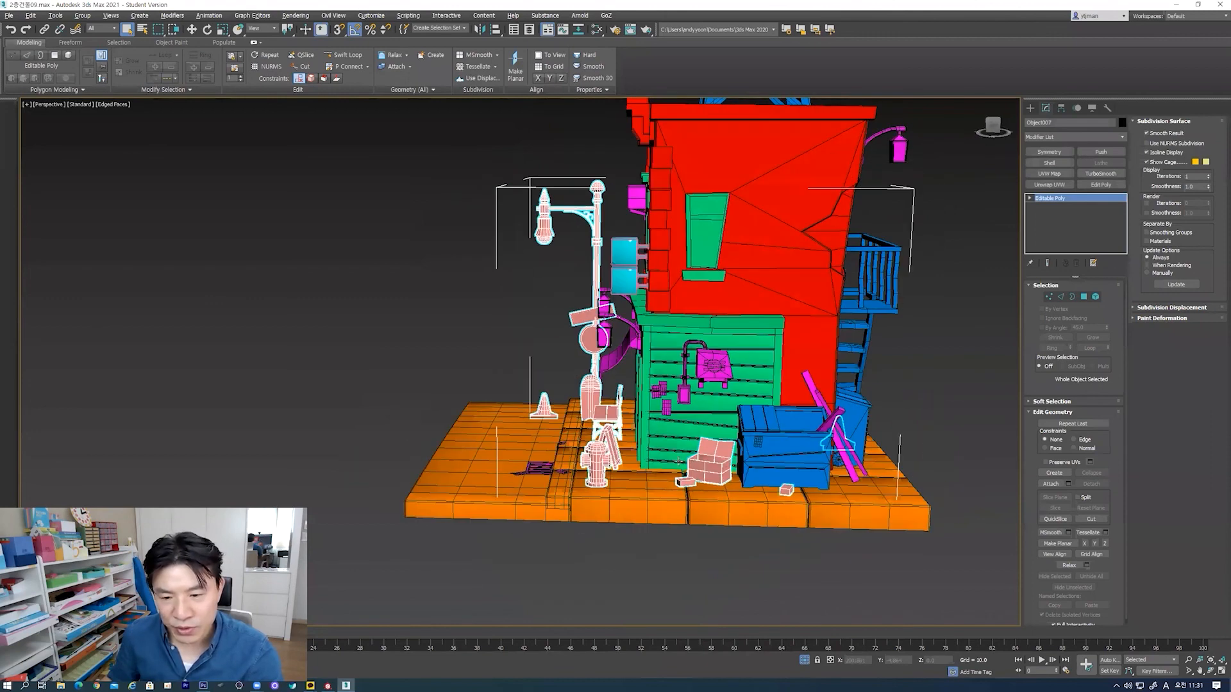
middle_click_drag(502, 514, 417, 404, "alt")
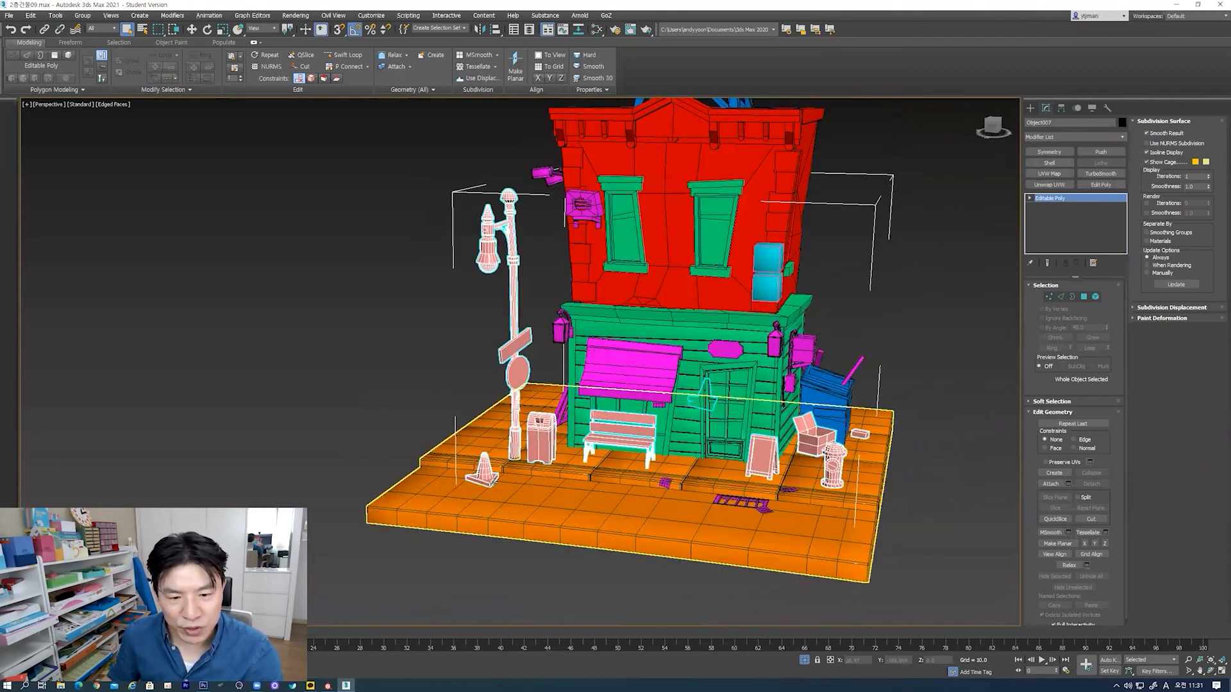
left_click(412, 398)
left_click(479, 450)
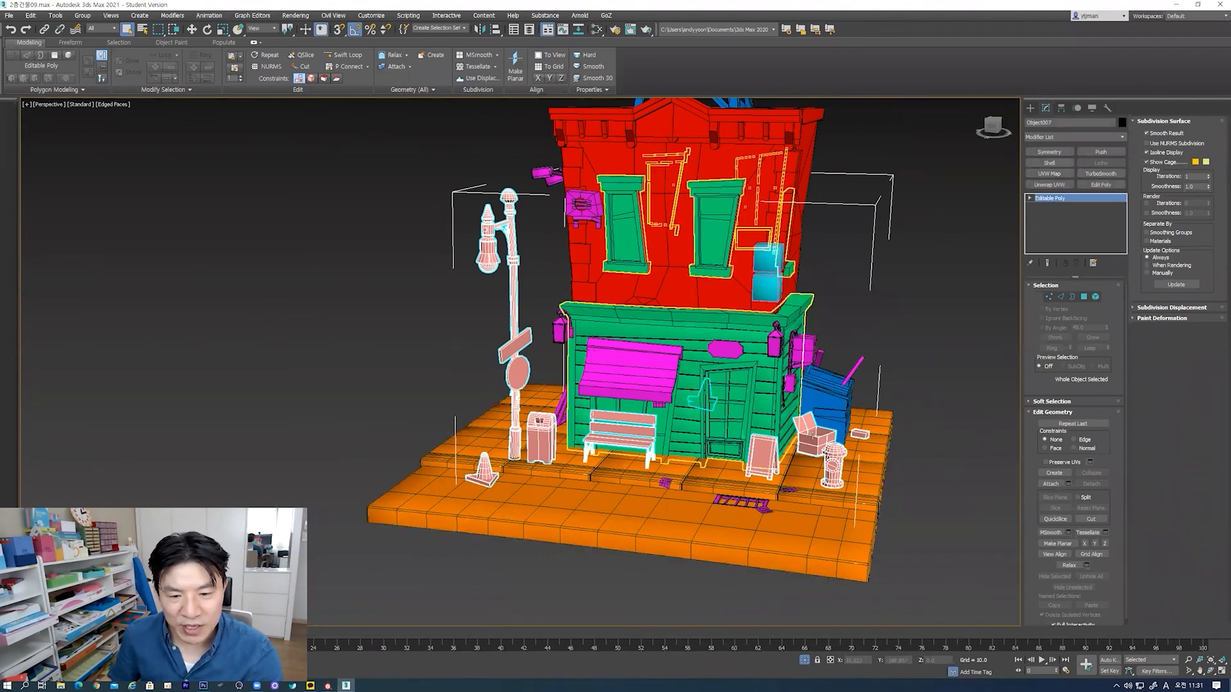
middle_click_drag(452, 468, 686, 441, "alt")
middle_click_drag(784, 466, 792, 495, "alt")
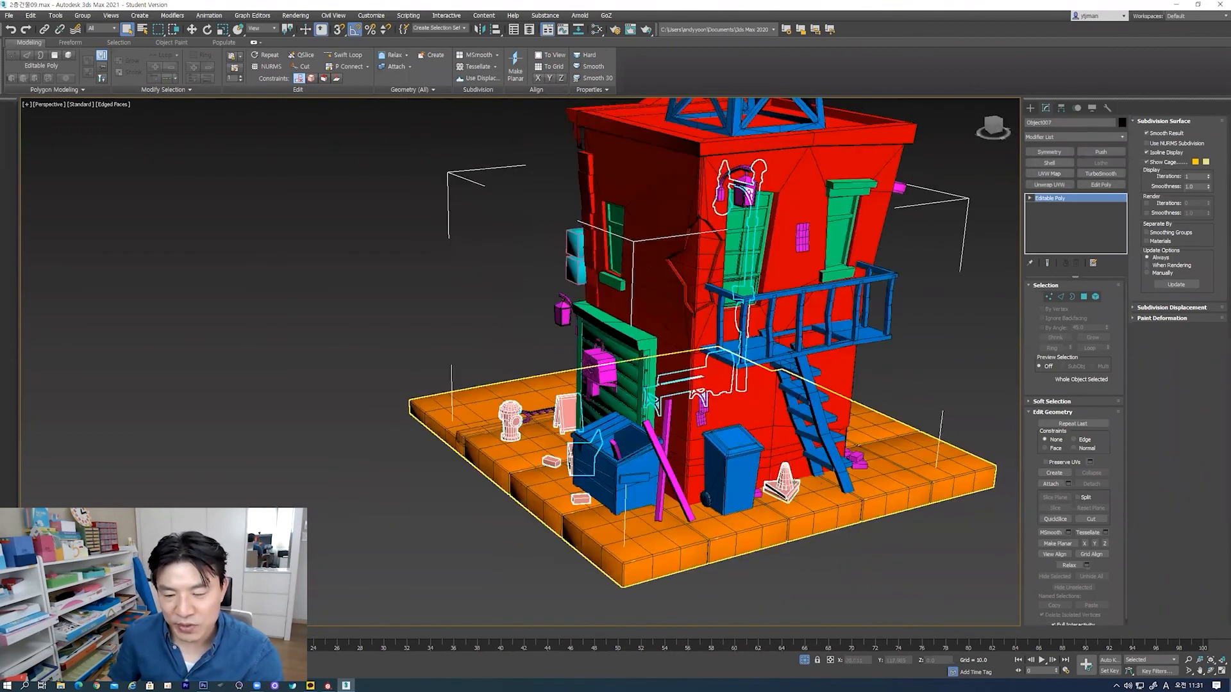
middle_click_drag(688, 477, 506, 361, "alt")
left_click(510, 405)
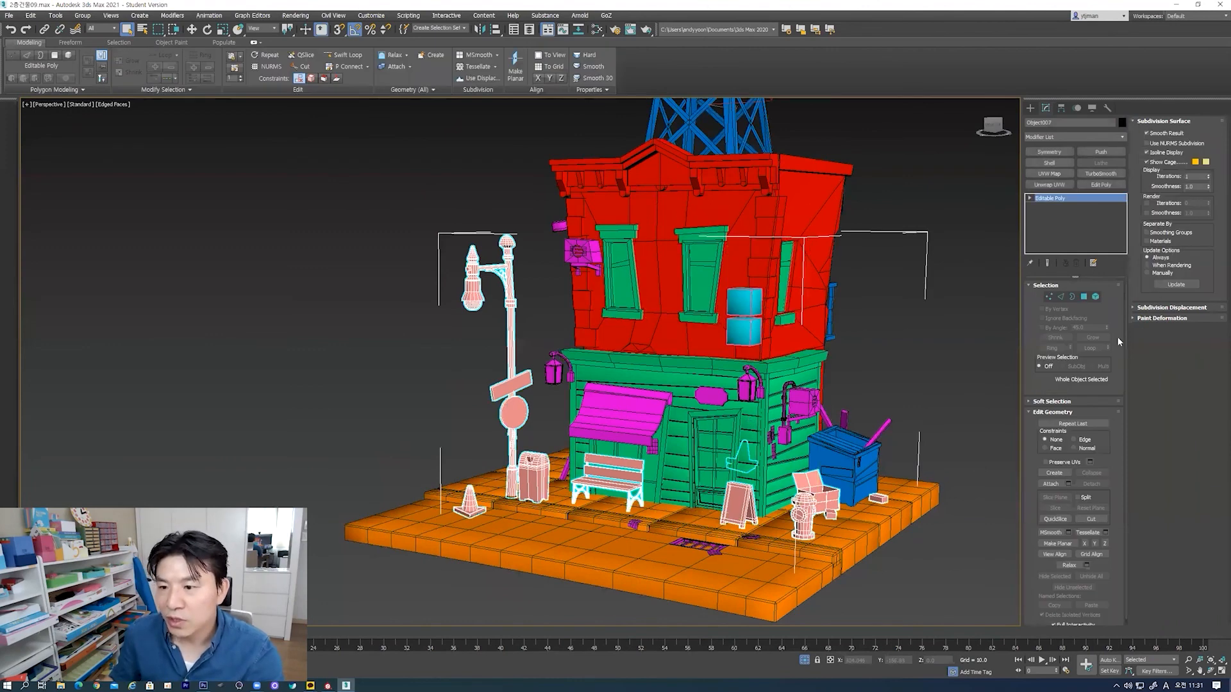
Step: Apply an Unwrap UVW modifier to the pink street props and open their layout in the UV editor
left_click(1056, 186)
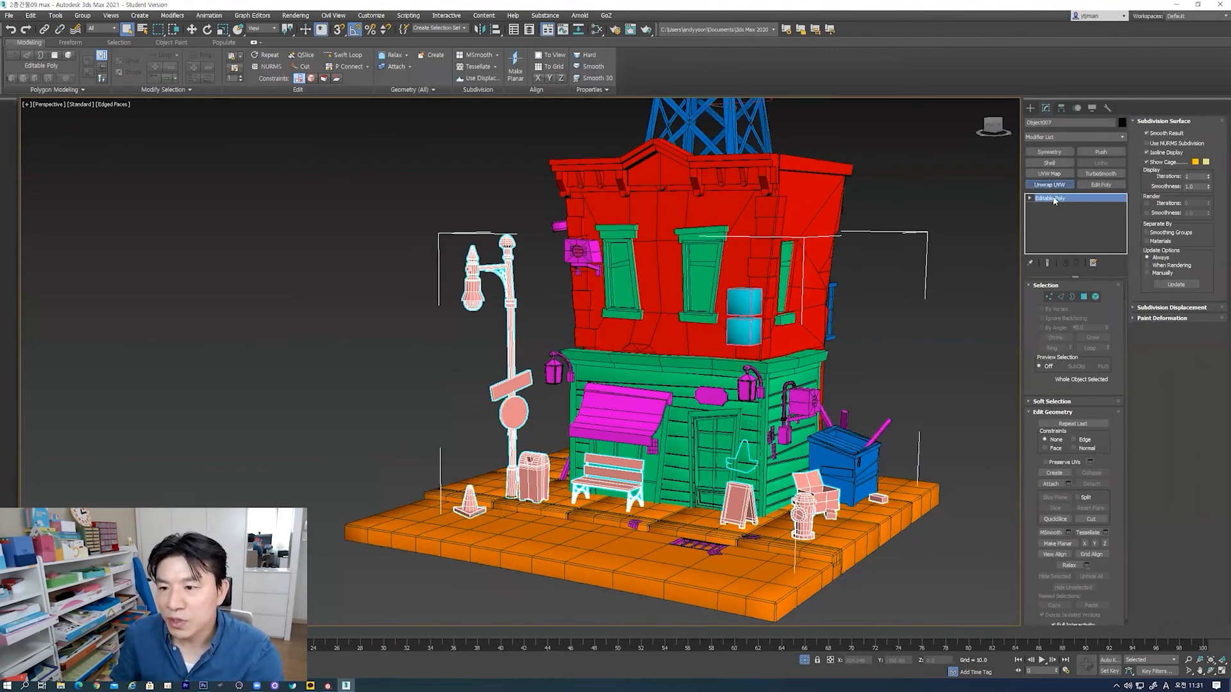
left_click(1061, 443)
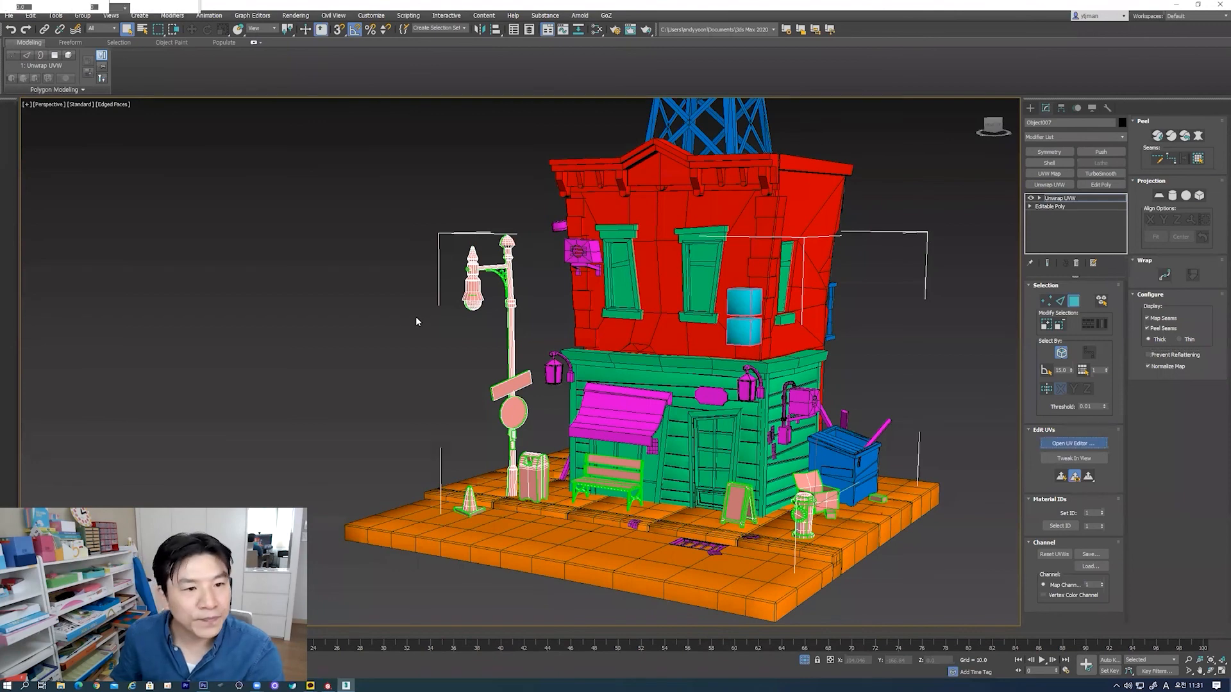
scroll(88, 230, "down", 2)
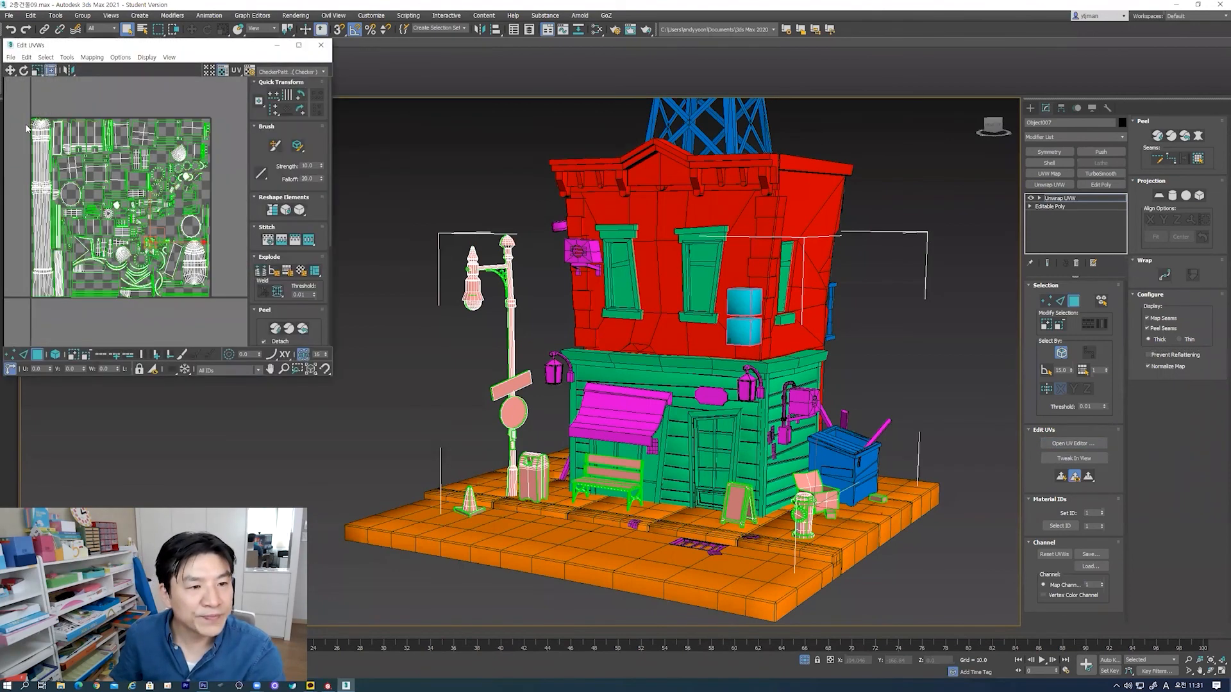
middle_click_drag(83, 257, 138, 288)
scroll(133, 256, "up", 2)
scroll(132, 257, "down", 1)
Step: Compare the tall lamp post shell in the UV layout with the street lamp on the model
middle_click_drag(567, 421, 493, 421, "alt")
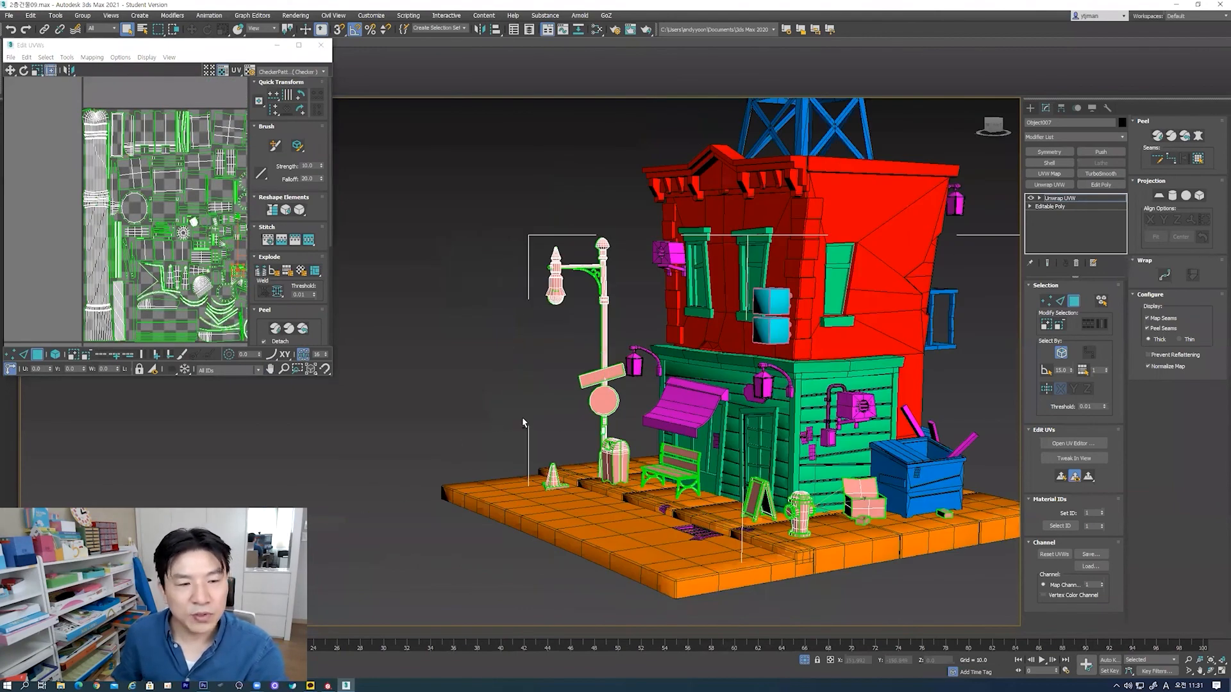
middle_click_drag(98, 325, 113, 280)
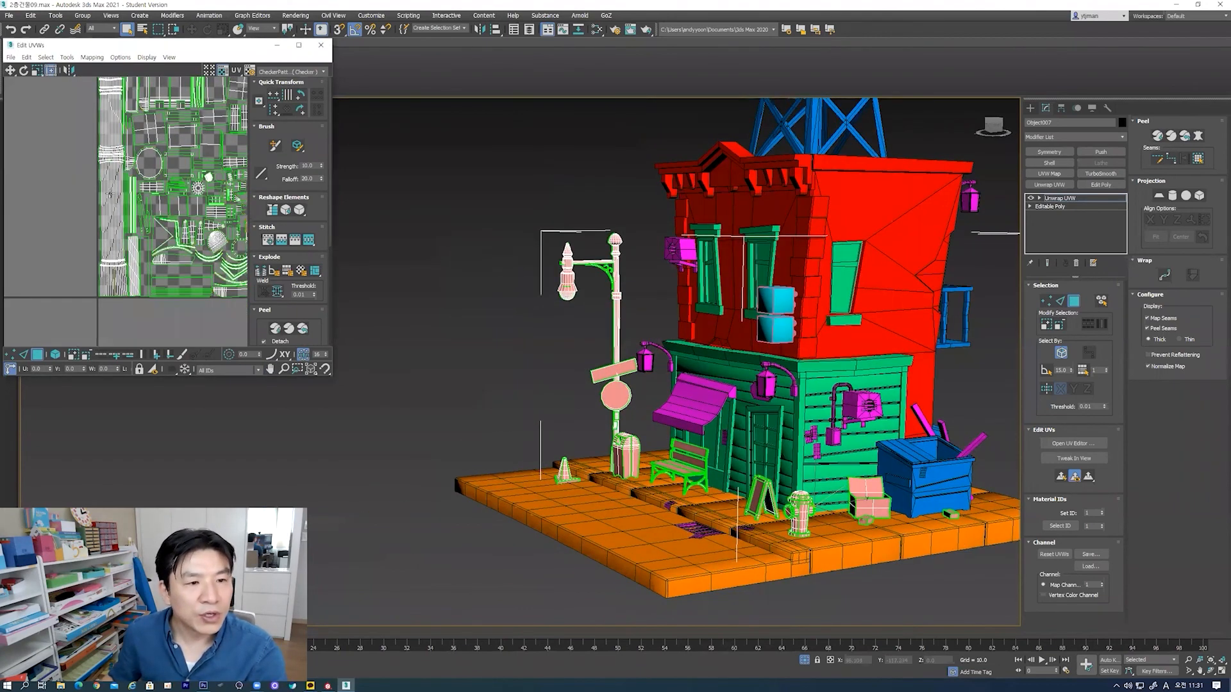
middle_click_drag(109, 194, 130, 297)
scroll(127, 244, "up", 2)
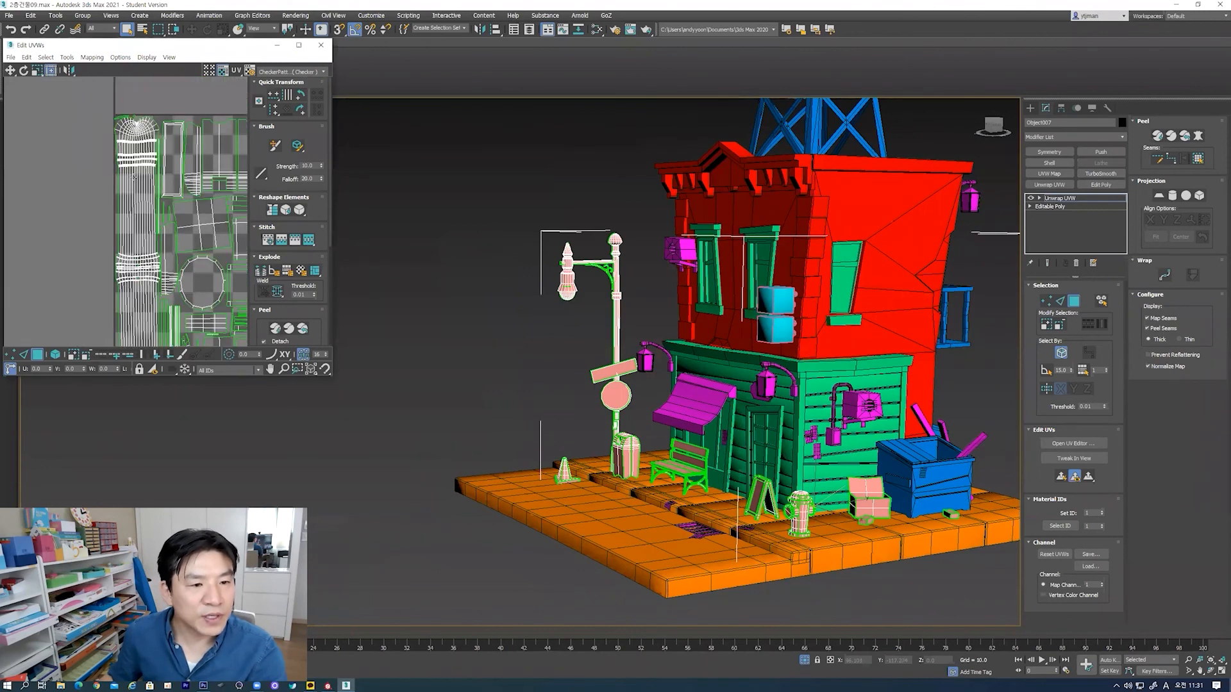
scroll(140, 205, "down", 1)
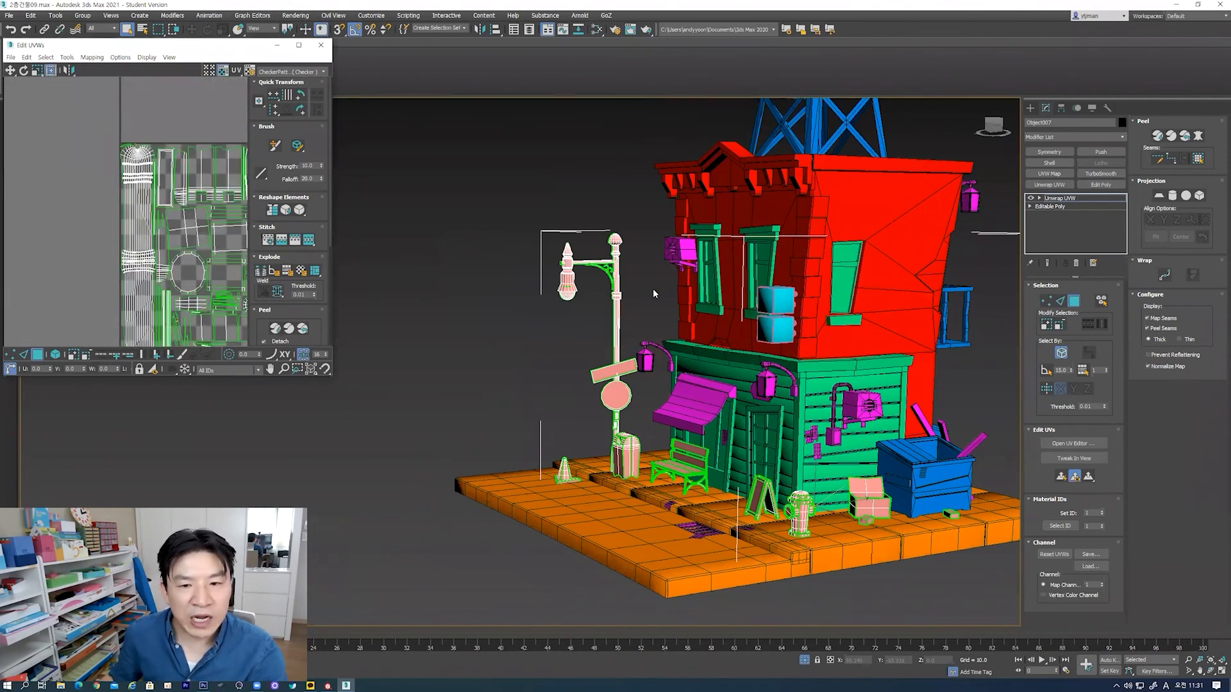
scroll(624, 289, "up", 1)
scroll(679, 323, "up", 3)
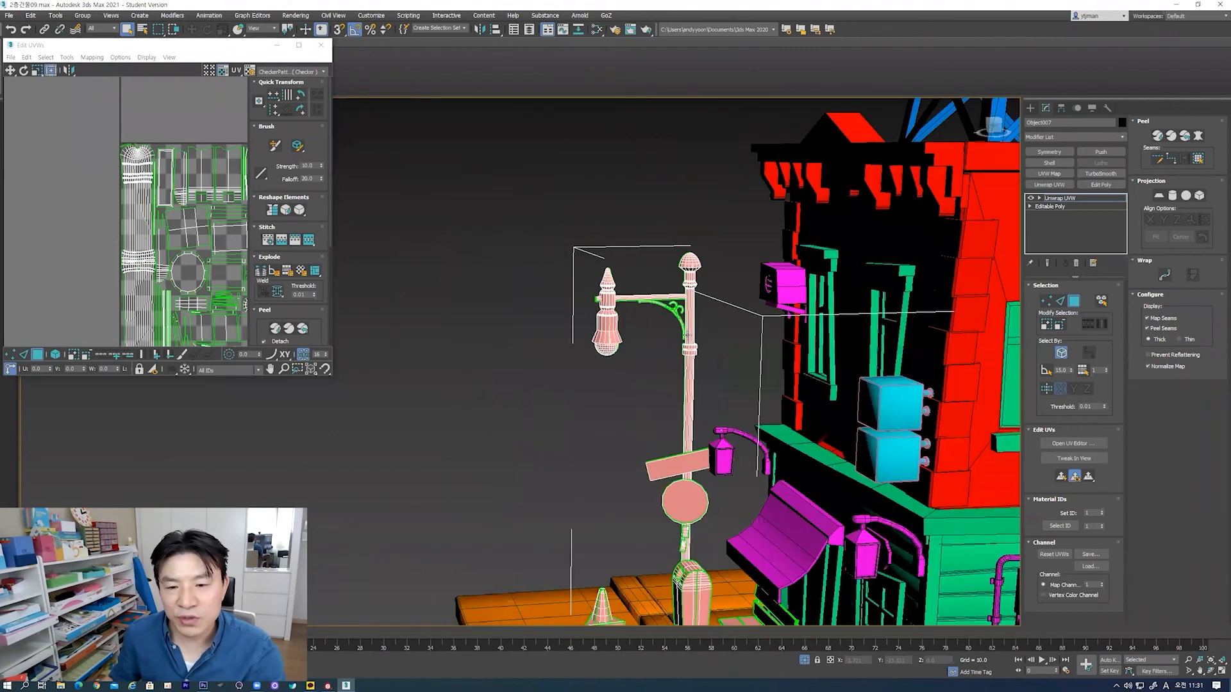
Step: Clear the face selection, select one face on the lamp post's collar and frame it closely
left_click(728, 344)
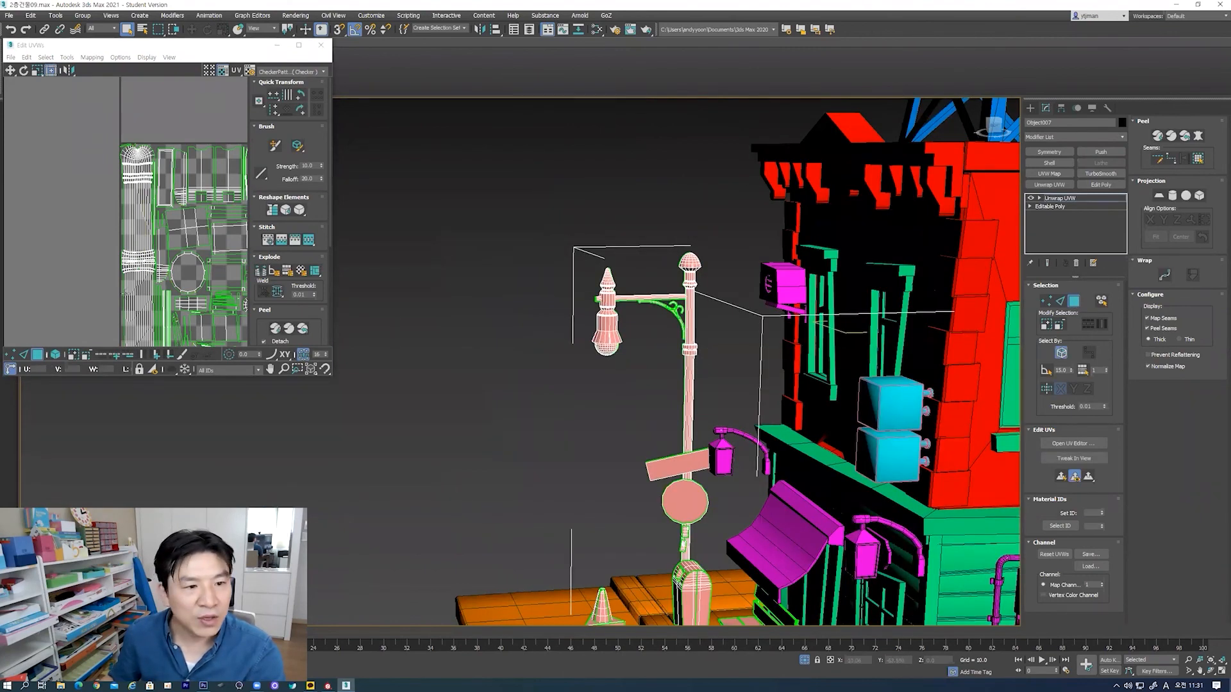
middle_click_drag(169, 277, 159, 187)
left_click(691, 351)
middle_click_drag(703, 369, 731, 369, "alt")
key("z")
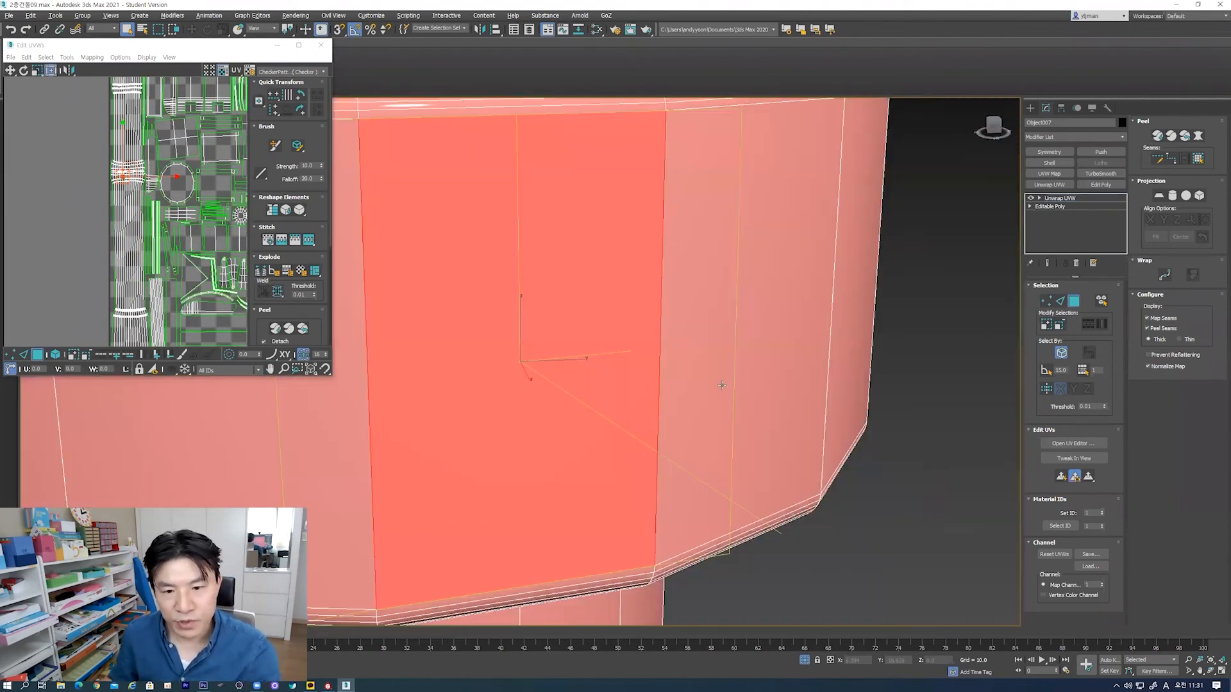
Step: Switch to edge selection and select the vertical seam running along the lamp post's shaft
scroll(695, 381, "down", 6)
scroll(695, 381, "down", 4)
middle_click_drag(696, 381, 720, 335, "alt")
middle_click_drag(720, 336, 711, 236)
left_click(1060, 302)
middle_click_drag(818, 331, 596, 357, "alt")
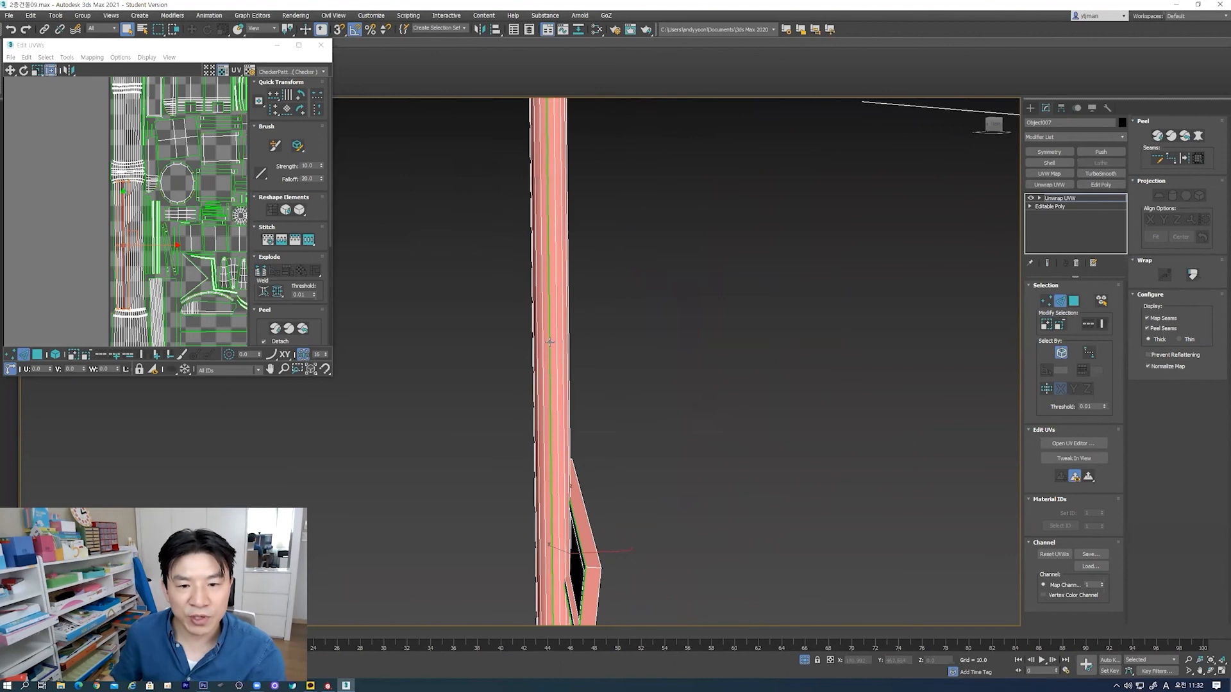
key("z")
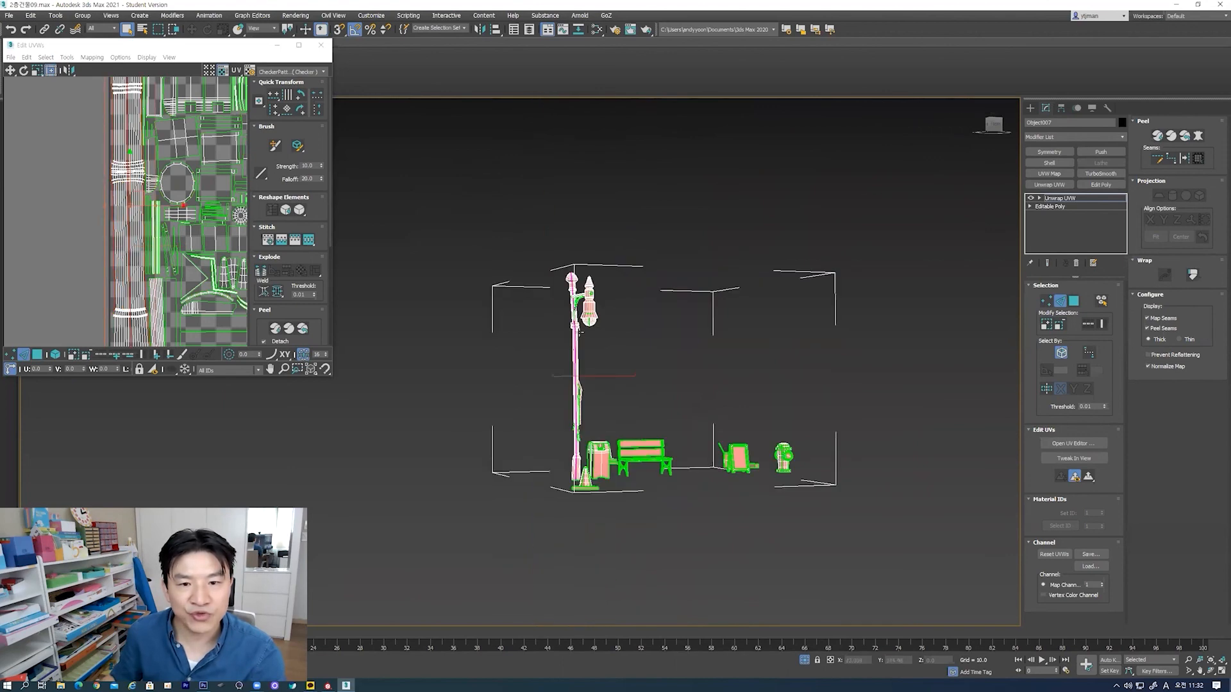
Step: Select the seam line over the lamp post's domed cap and follow it down the pole
scroll(565, 311, "up", 10)
middle_click_drag(640, 346, 722, 320, "alt")
middle_click_drag(769, 409, 781, 363, "alt")
left_click(783, 404)
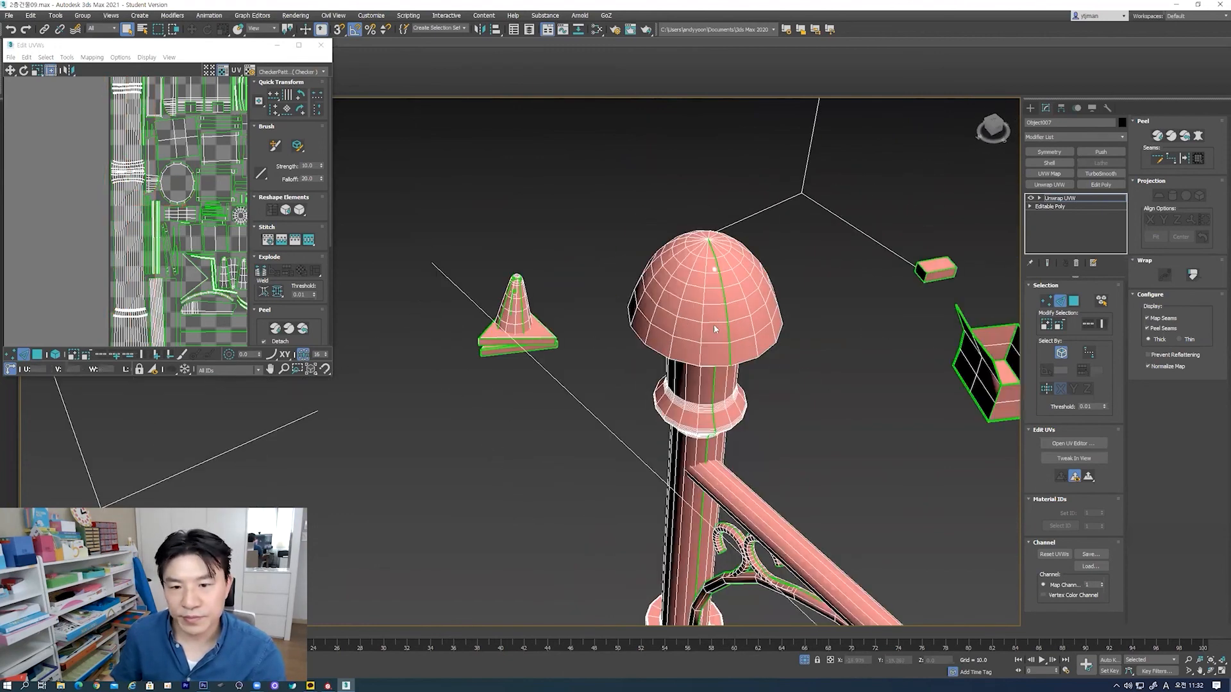
double_click(725, 313)
middle_click_drag(723, 338, 776, 341, "alt")
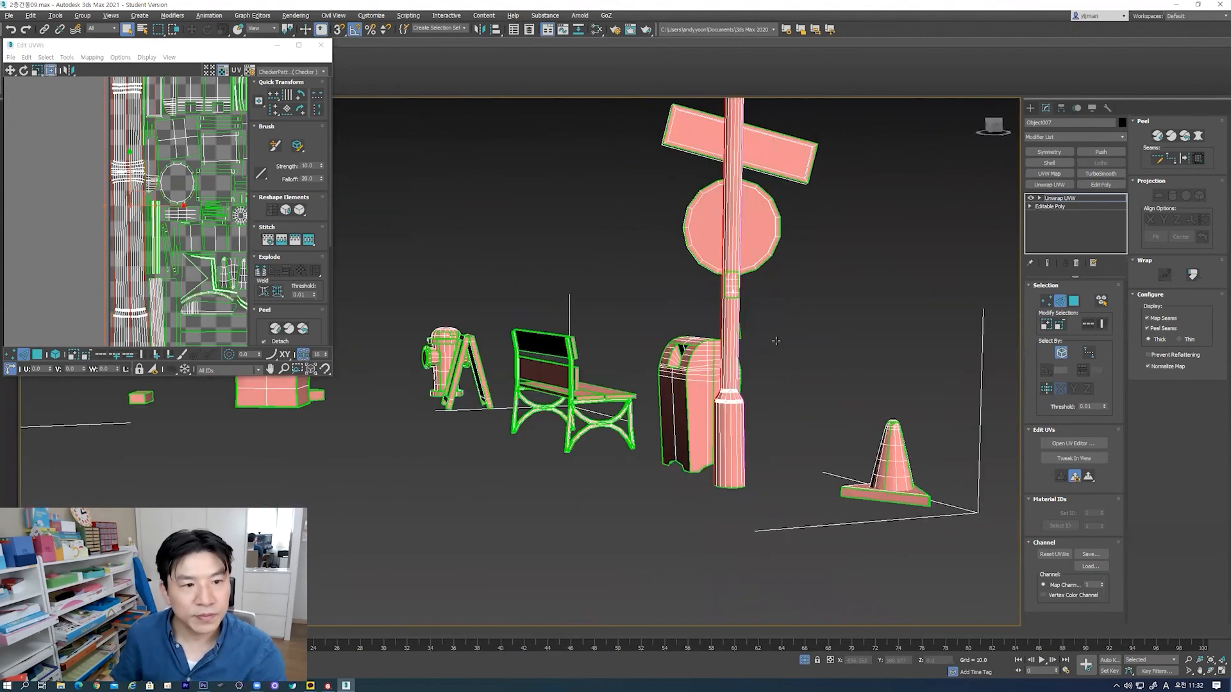
Step: Examine the lamp post's continuous seam from the domed cap to the base
left_click_drag(644, 337, 722, 548, "alt")
middle_click_drag(752, 250, 840, 271, "alt")
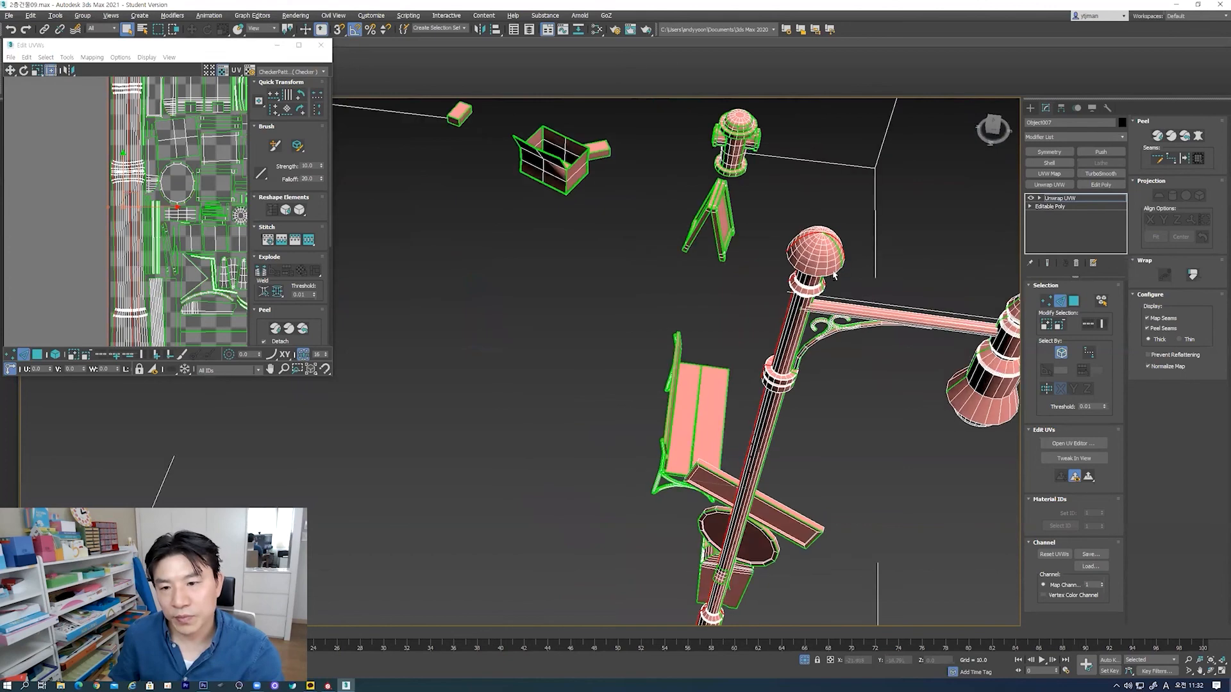
left_click_drag(876, 218, 824, 274)
middle_click_drag(824, 274, 733, 276, "alt")
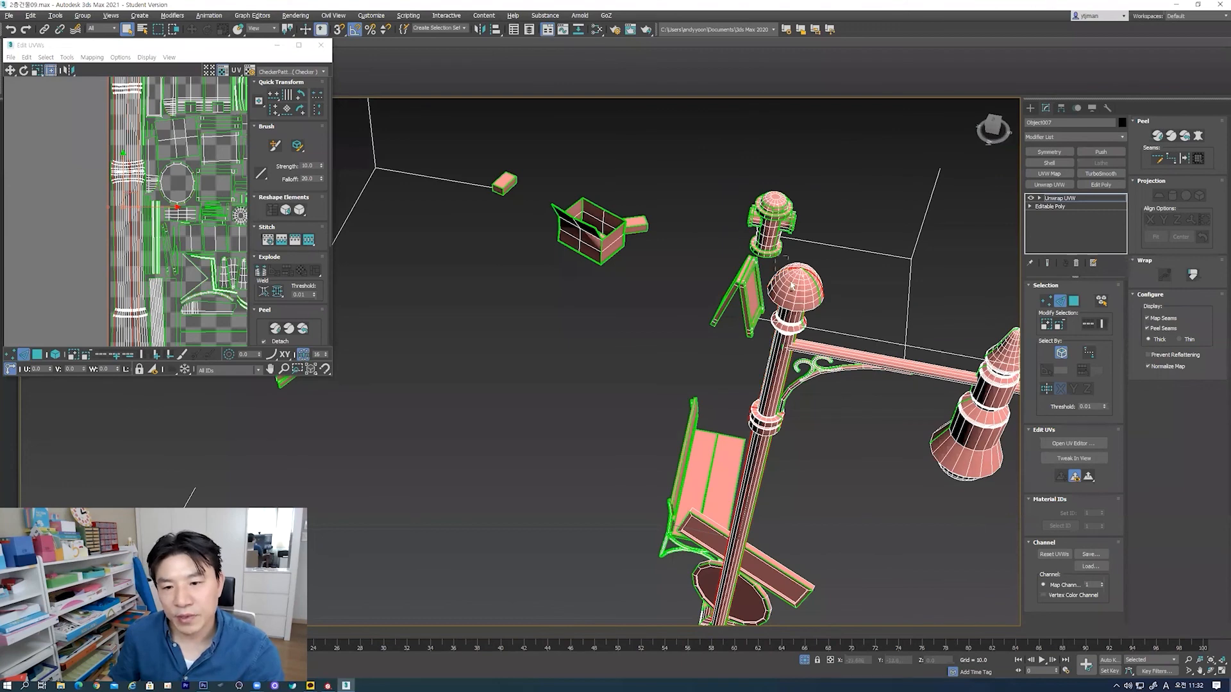
middle_click_drag(800, 314, 765, 302, "alt")
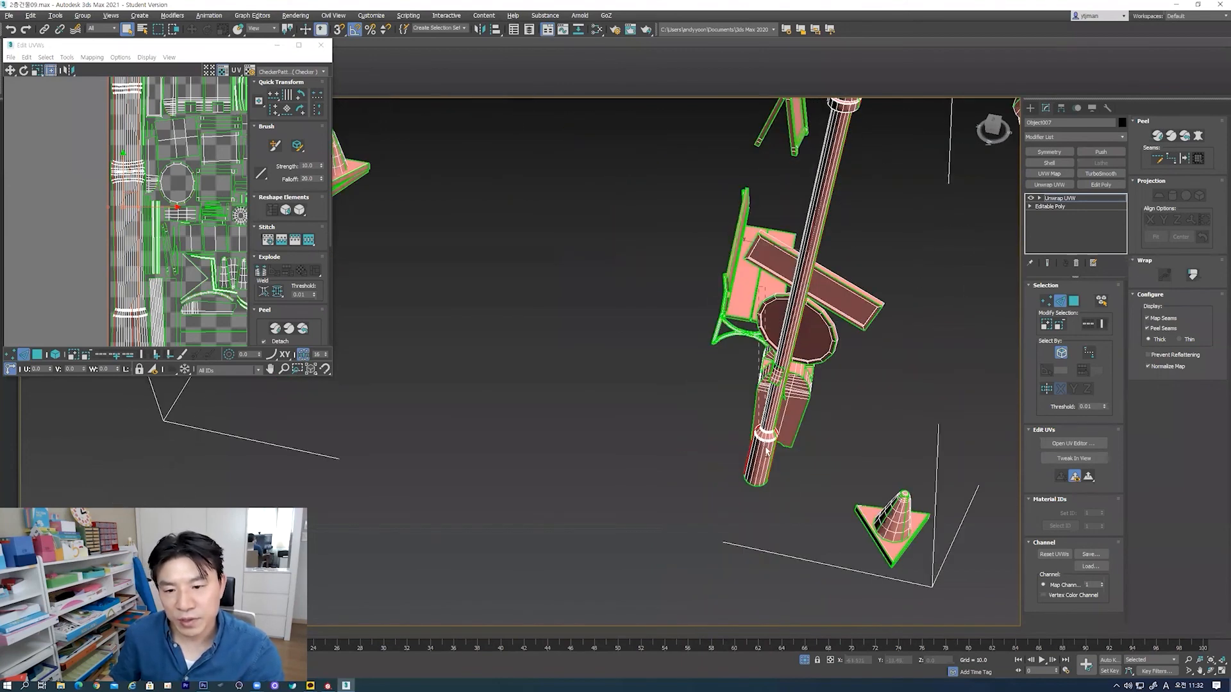
left_click_drag(755, 508, 755, 506)
middle_click_drag(839, 405, 711, 388, "alt")
scroll(835, 352, "down", 5)
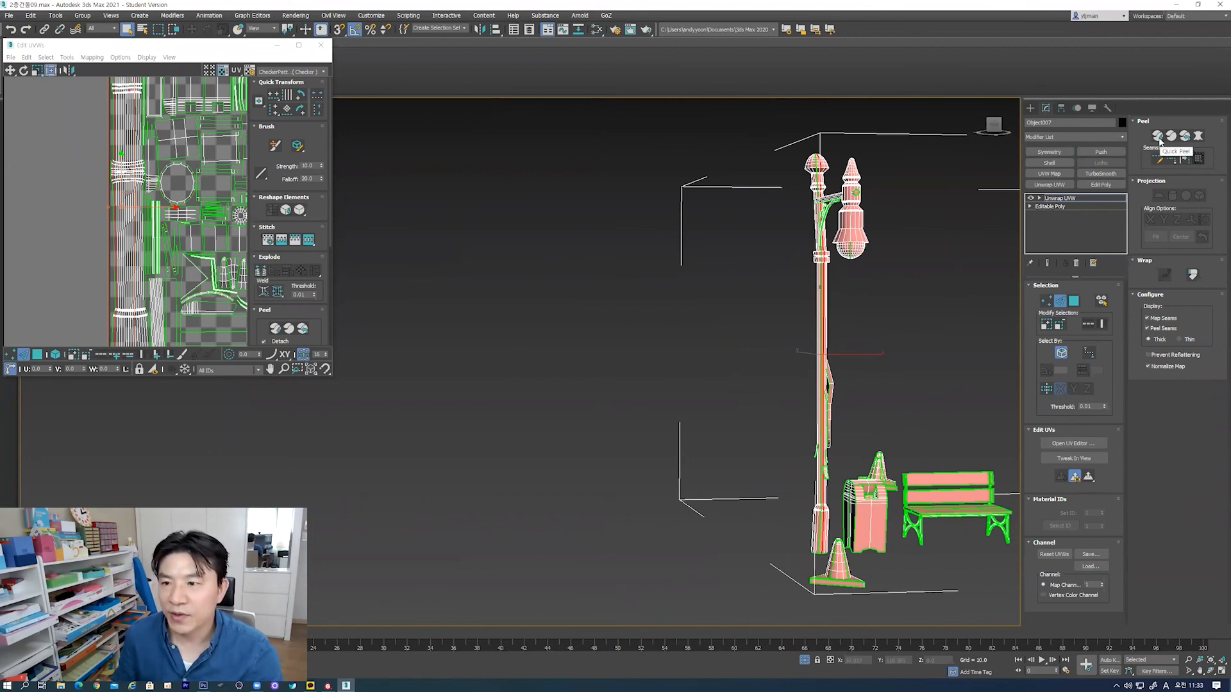
Step: Select the whole lamp post shell by element and try Quick Peel on it, placing it outside the UV tile
scroll(153, 230, "down", 3)
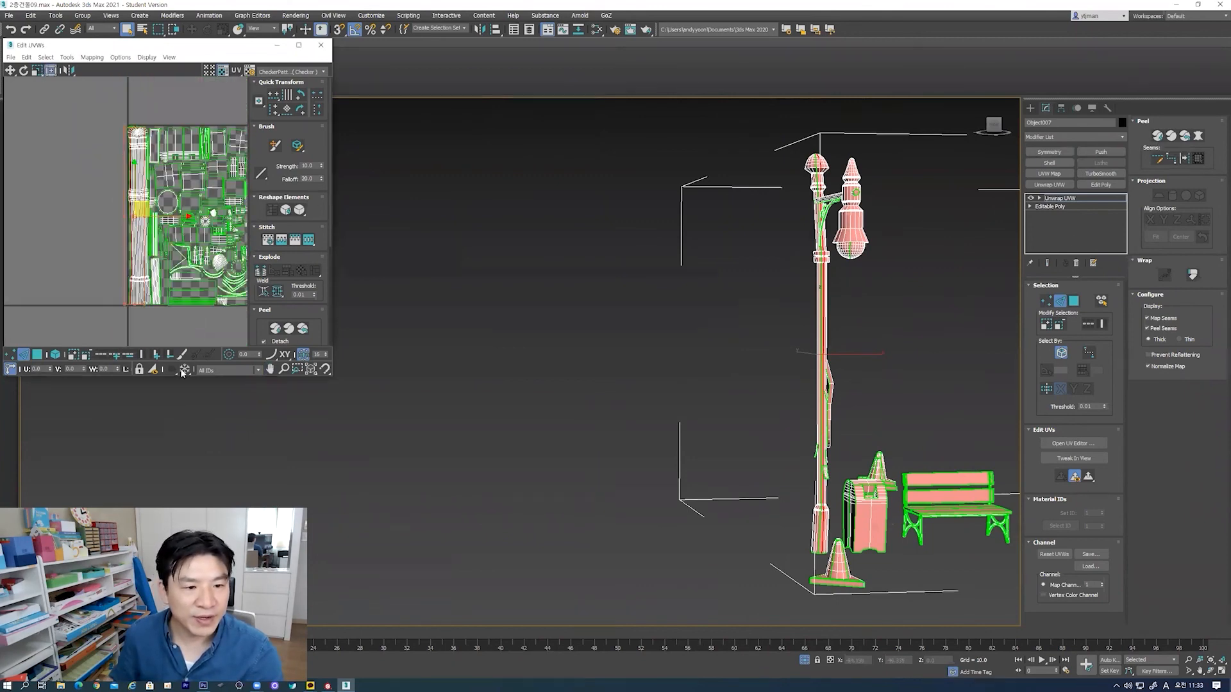
left_click(55, 355)
left_click(38, 355)
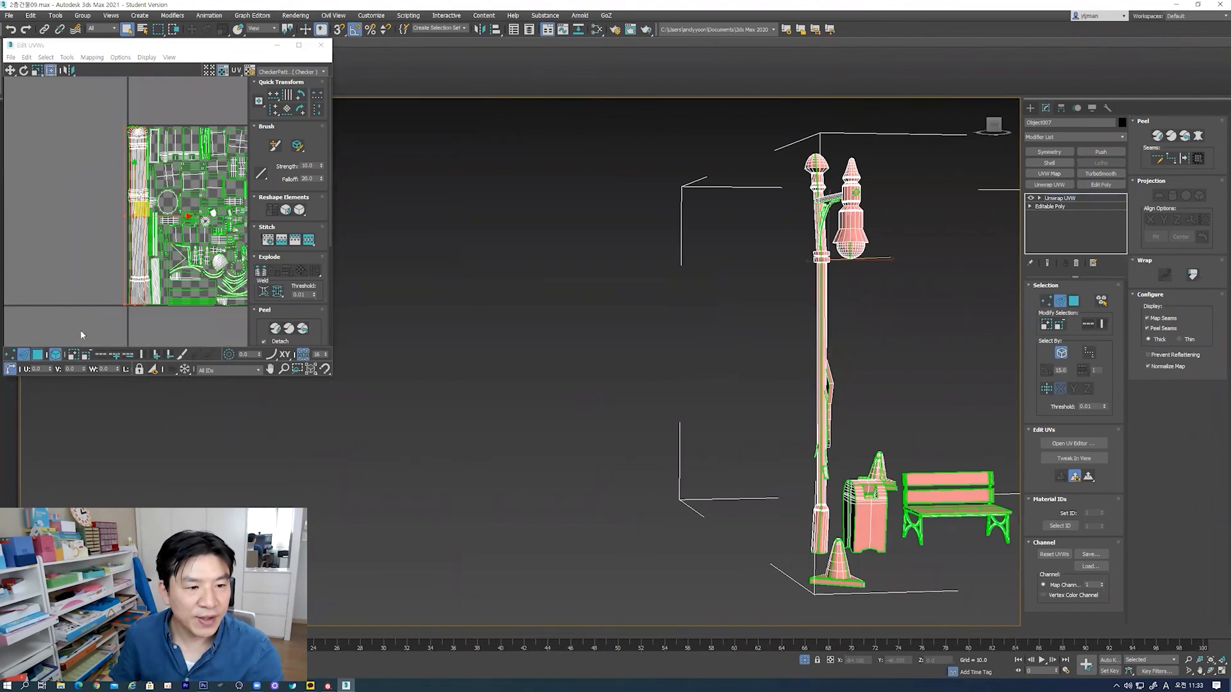
left_click(139, 237)
left_click_drag(147, 207, 66, 205)
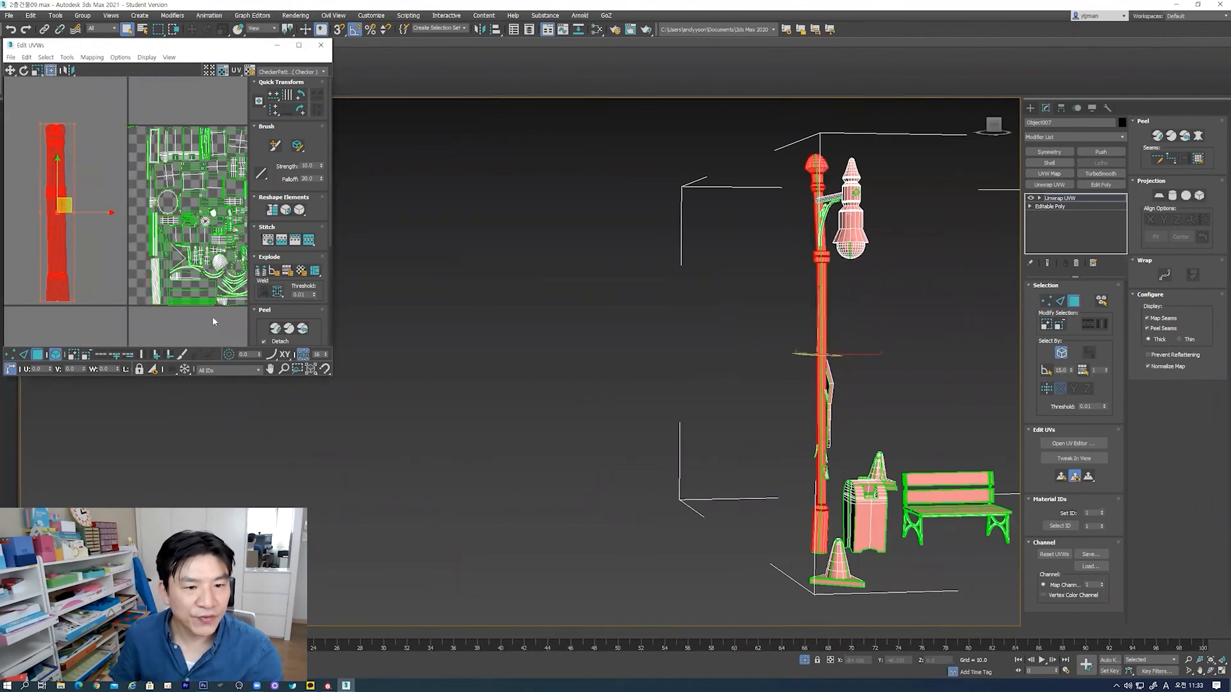
left_click(275, 330)
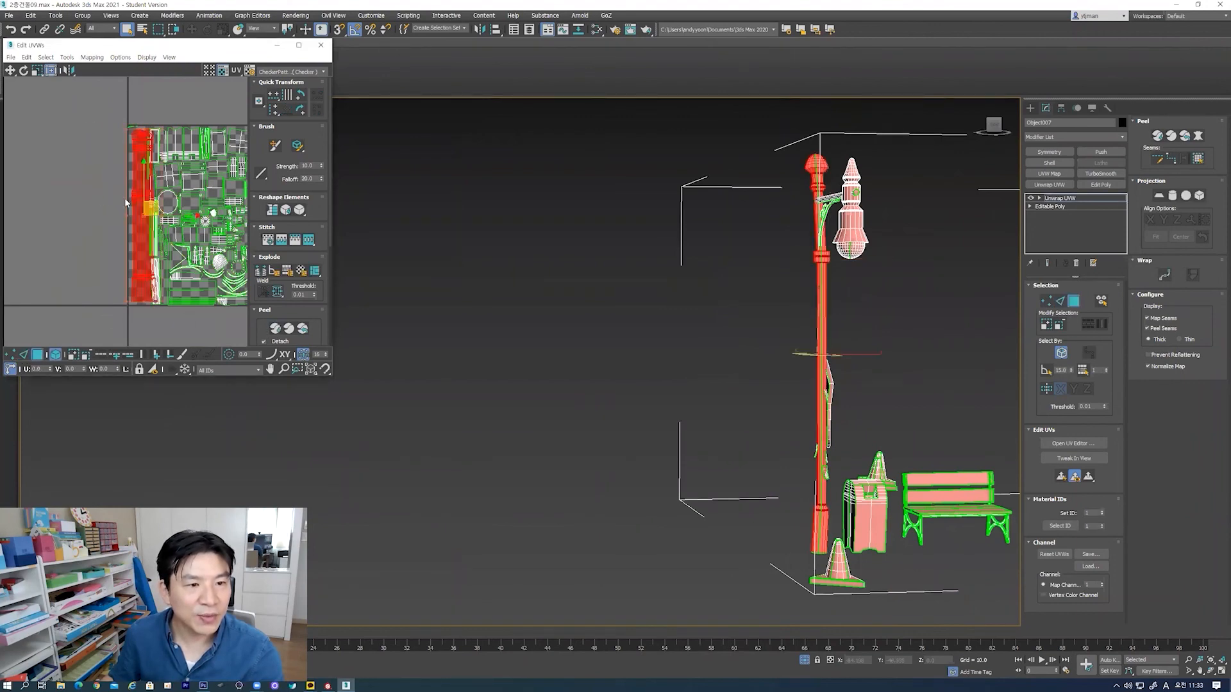
left_click_drag(148, 207, 80, 210)
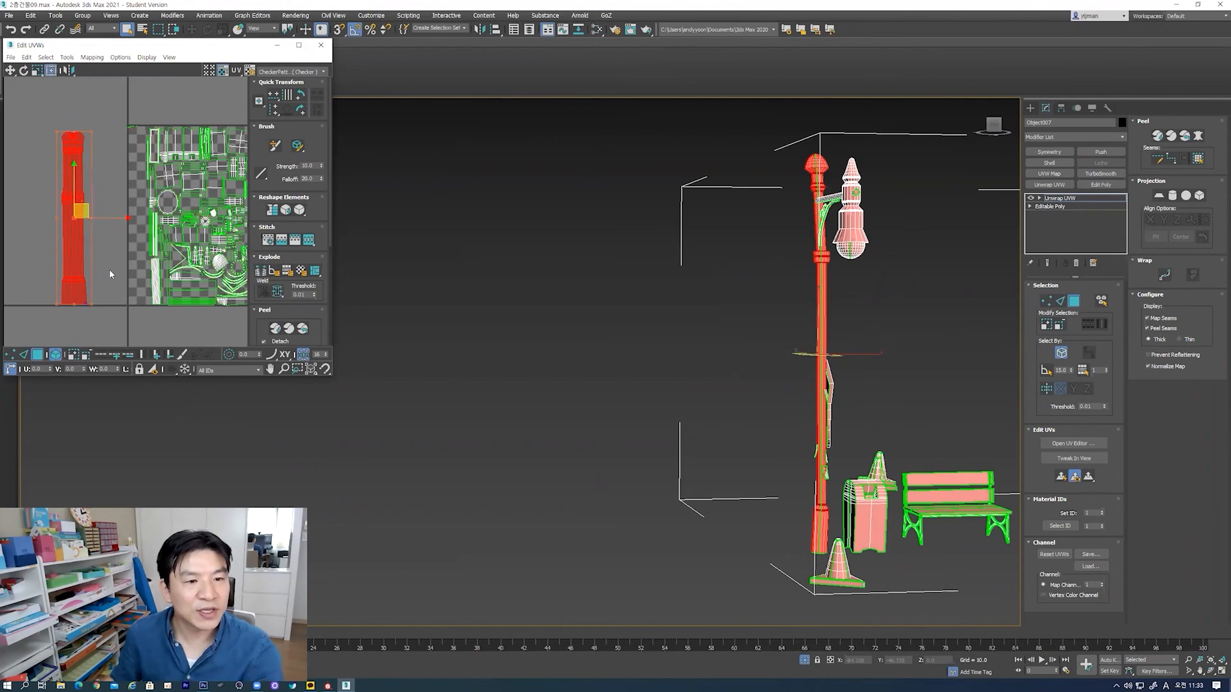
Step: Undo the lamp post shell's Quick Peel and moves, and clear the UV selection
key("ctrl+z")
key("ctrl+z")
key("ctrl+z")
left_click(116, 230)
Step: Select the lantern head's UV shell, inspect the matching lantern on the street lamp and clear the selection
scroll(186, 250, "up", 3)
scroll(186, 250, "up", 3)
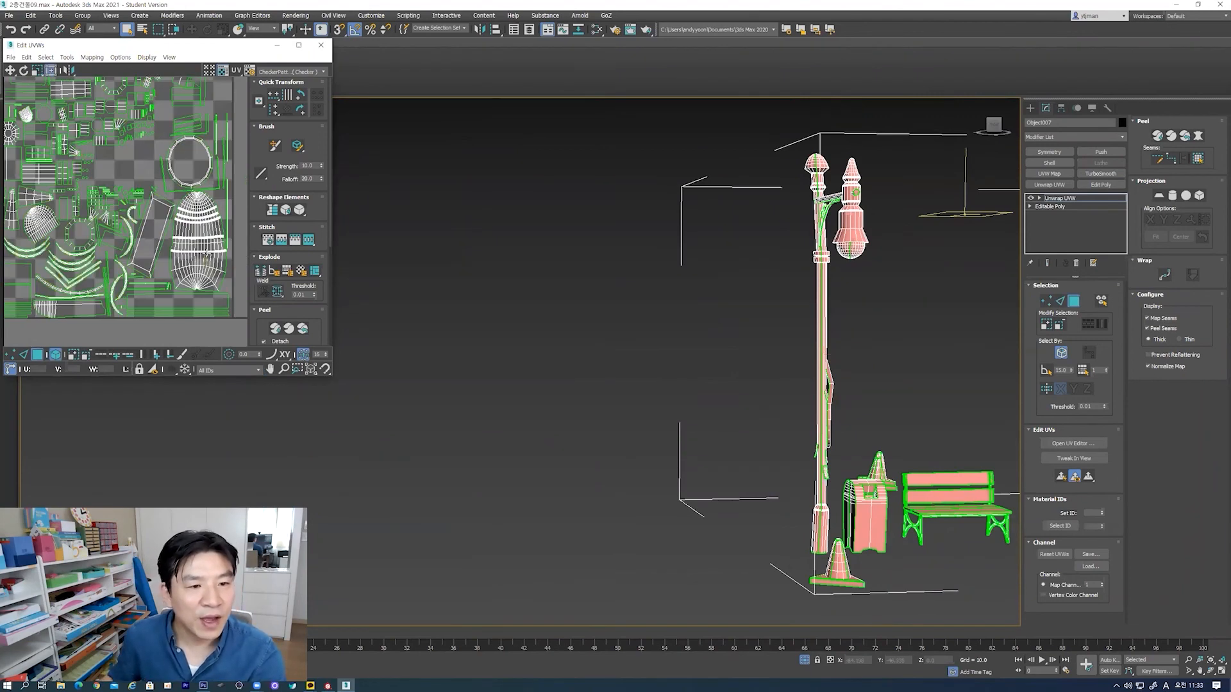
left_click(205, 254)
middle_click_drag(827, 291, 819, 250, "alt")
middle_click_drag(890, 212, 840, 283)
middle_click_drag(840, 282, 753, 282, "alt")
scroll(828, 273, "up", 5)
left_click(667, 285)
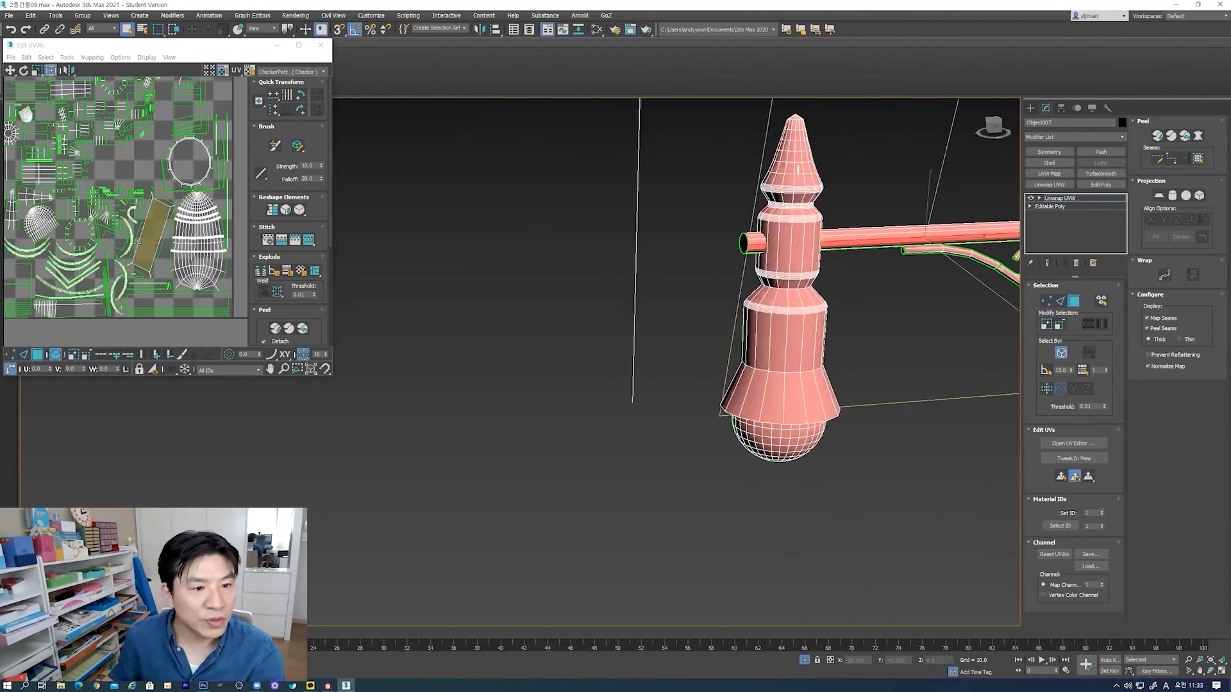
Step: Select the street lamp's horizontal arm to locate its shell in the UV layout
scroll(138, 241, "up", 4)
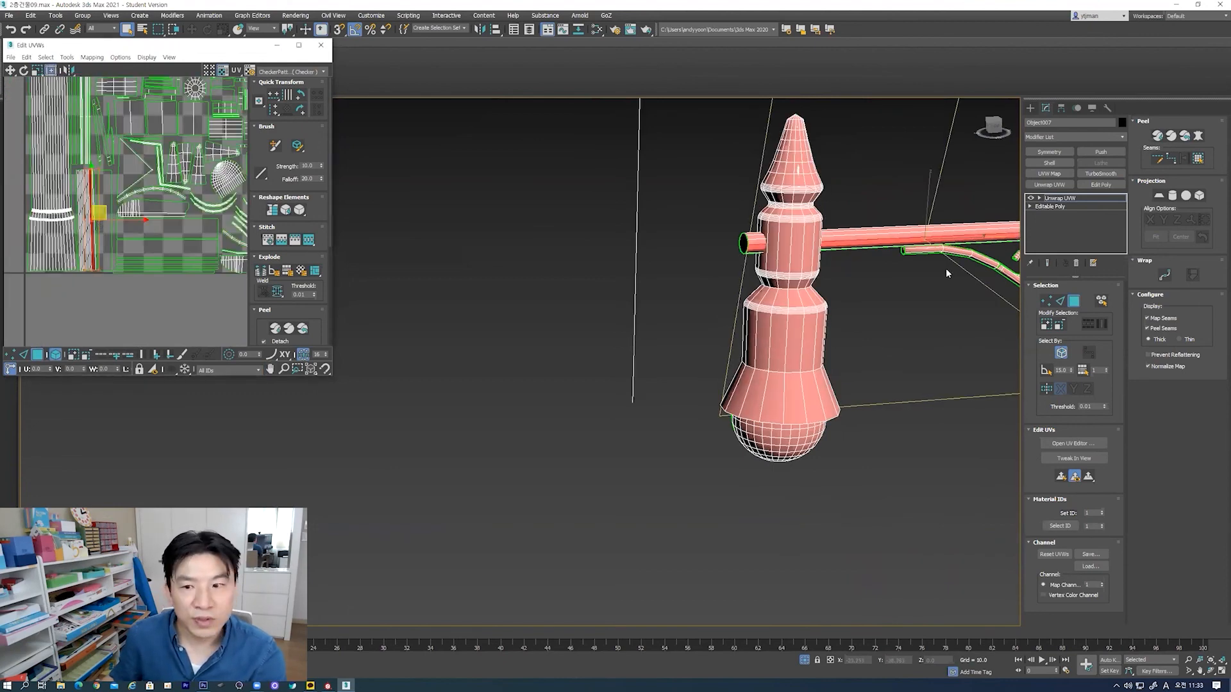
left_click(875, 236)
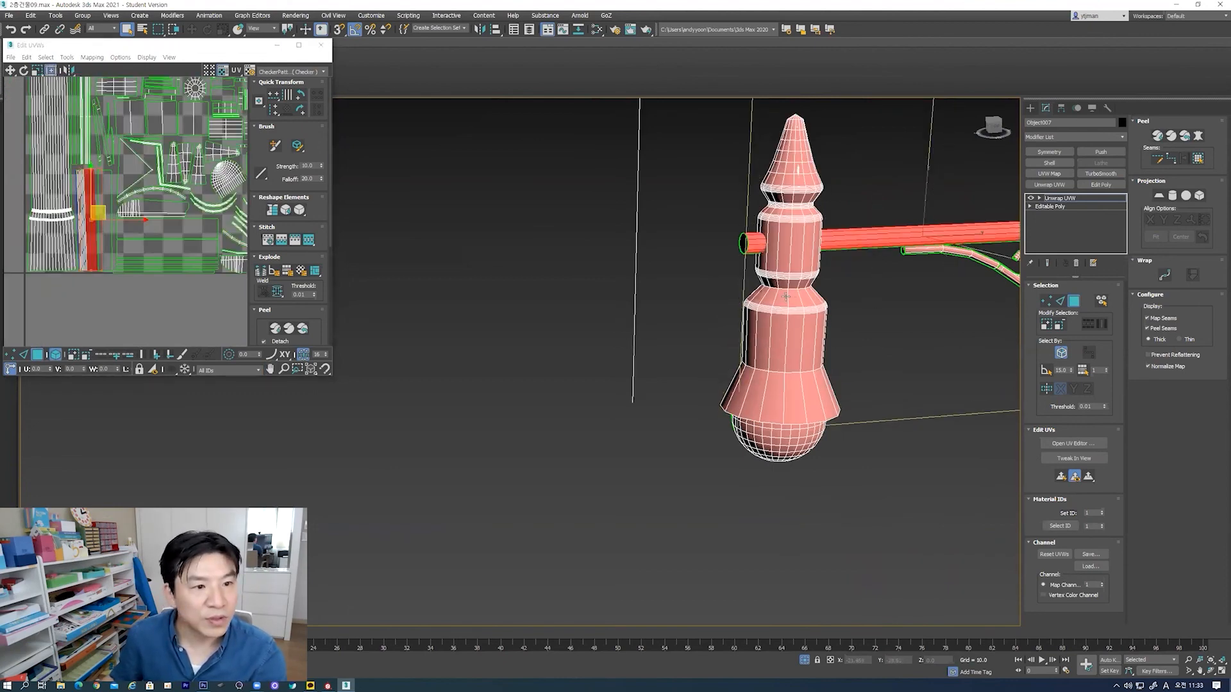
middle_click_drag(788, 295, 669, 219, "alt")
Step: Clear the arm selection and examine the curved bracket with scrolls beneath it
left_click(668, 217)
scroll(667, 219, "up", 6)
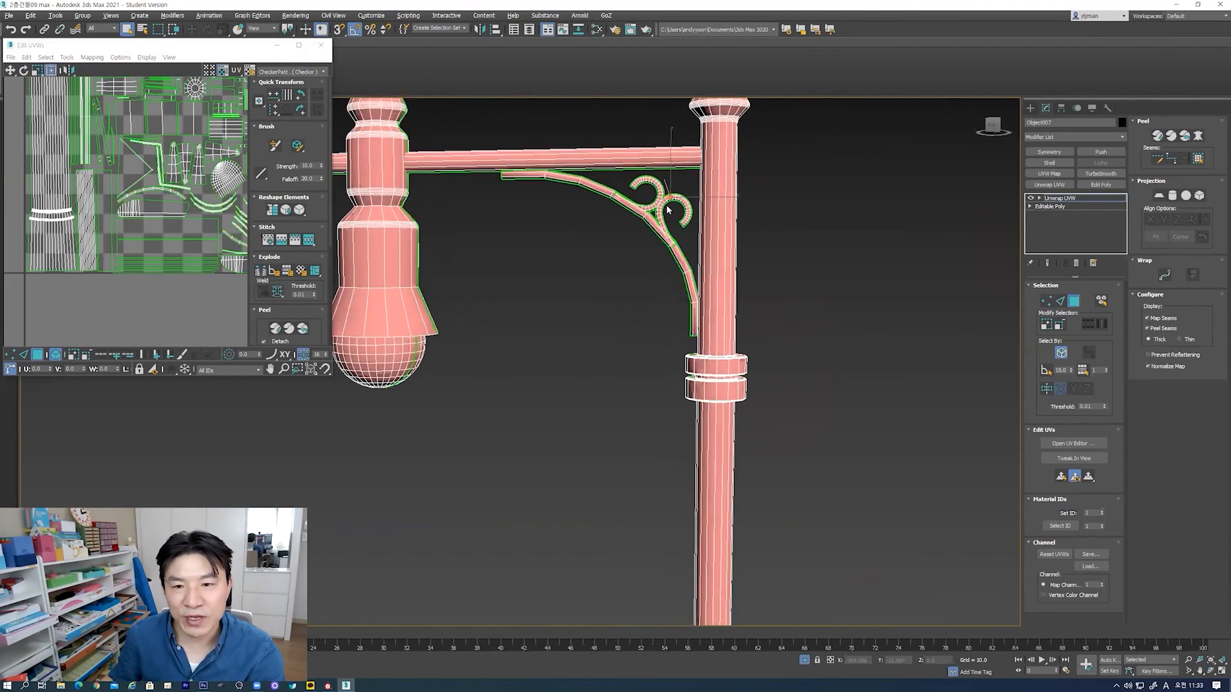
middle_click_drag(645, 225, 681, 178, "alt")
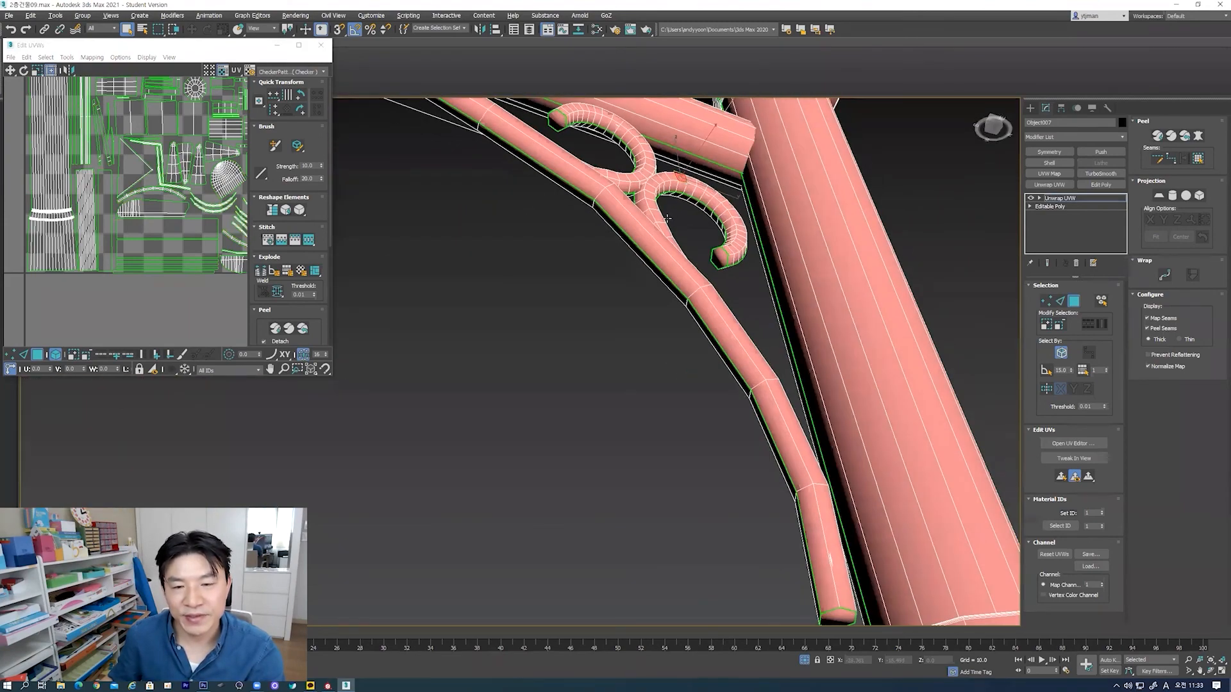
Step: Examine the street lamp from its curved bracket down to the signs, trash bin and bench near its base
scroll(647, 252, "down", 2)
middle_click_drag(647, 253, 620, 248, "alt")
scroll(622, 260, "down", 4)
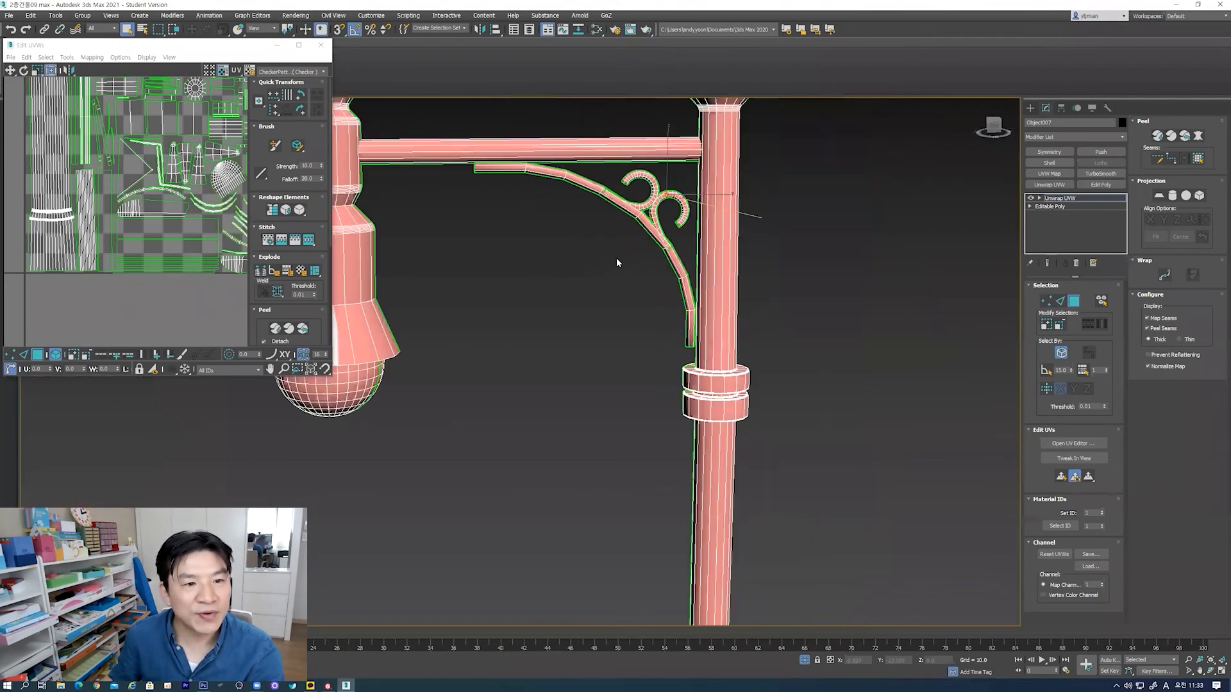
middle_click_drag(742, 337, 754, 116)
scroll(744, 263, "down", 4)
middle_click_drag(758, 602, 755, 354)
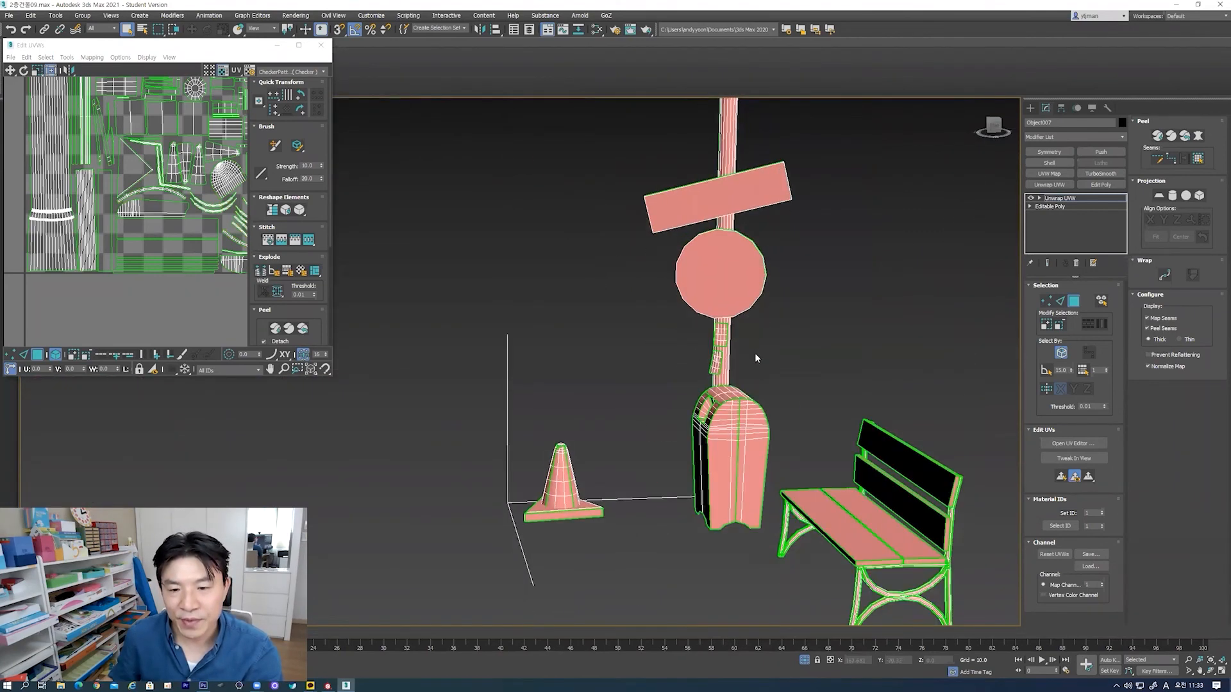
Step: Clear the UV selection, close the UV editor and view the street props from another angle
left_click(947, 289)
left_click(742, 265)
middle_click_drag(742, 265, 716, 333, "alt")
scroll(716, 333, "down", 3)
middle_click_drag(631, 336, 702, 328, "alt")
middle_click_drag(807, 344, 713, 347)
left_click(654, 320)
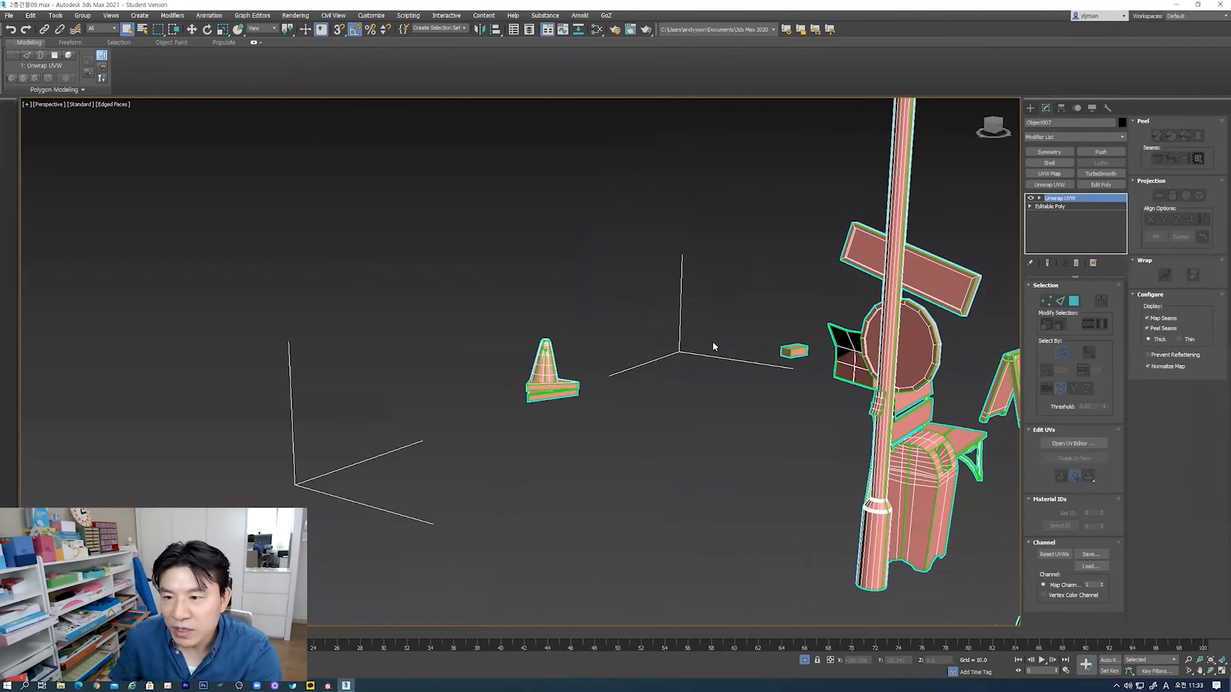
Step: Add an Edit Poly modifier above the street props' Unwrap UVW and select polygons around the lamp post's rectangular sign
left_click(1101, 185)
middle_click_drag(778, 323, 659, 326)
scroll(757, 283, "up", 3)
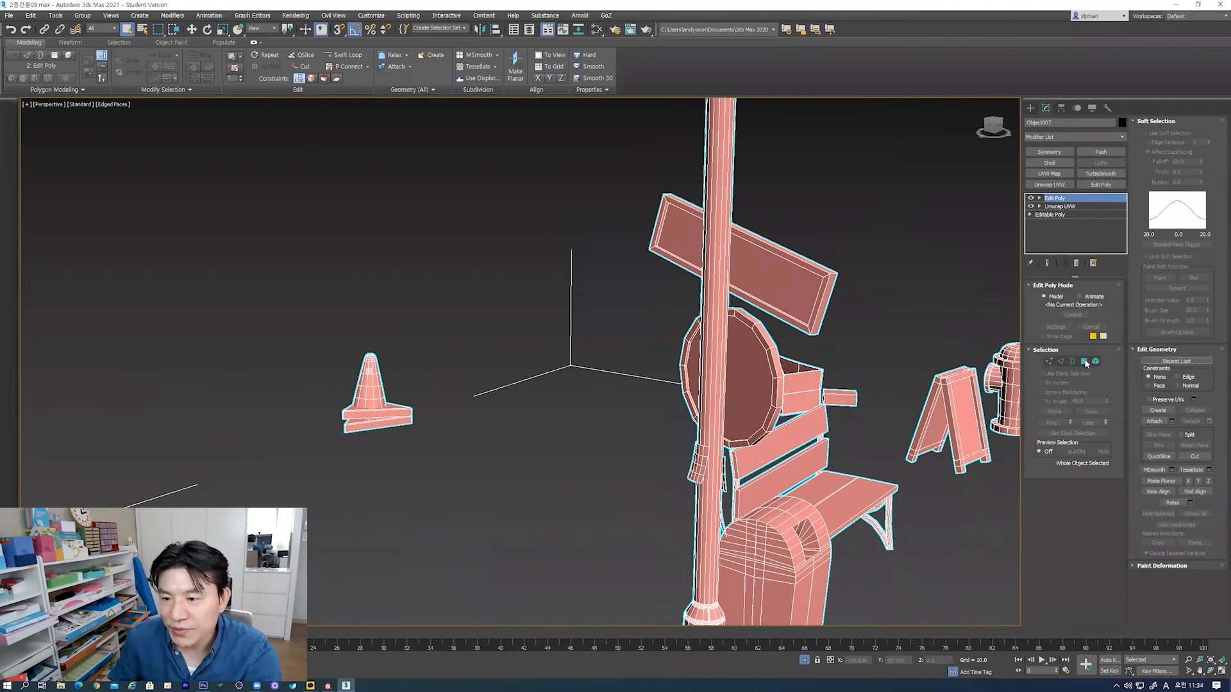
left_click(1084, 363)
left_click(786, 282)
middle_click_drag(786, 282, 787, 352, "alt")
left_click(783, 351)
Step: Select a side polygon on the trash bin and inspect the bin from below and from the front
middle_click_drag(831, 222, 863, 242, "alt")
middle_click_drag(813, 260, 523, 287, "alt")
scroll(756, 355, "up", 2)
left_click(702, 362)
scroll(489, 350, "up", 5)
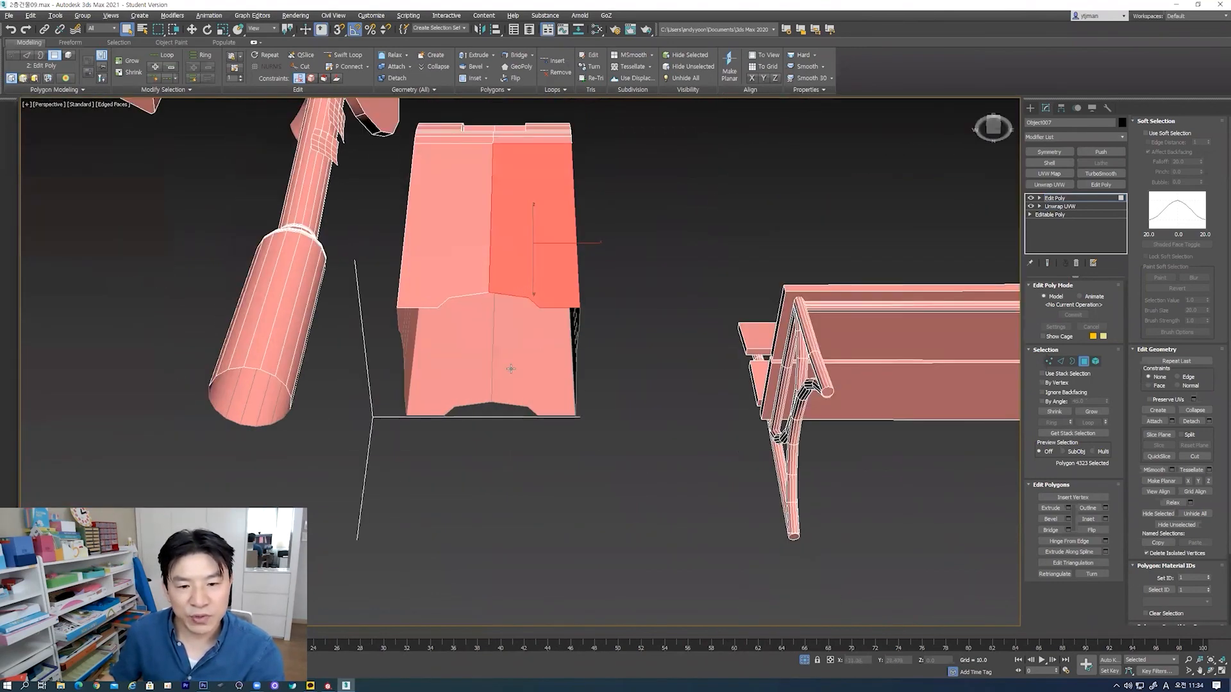
middle_click_drag(508, 370, 504, 384, "alt")
scroll(491, 404, "down", 6)
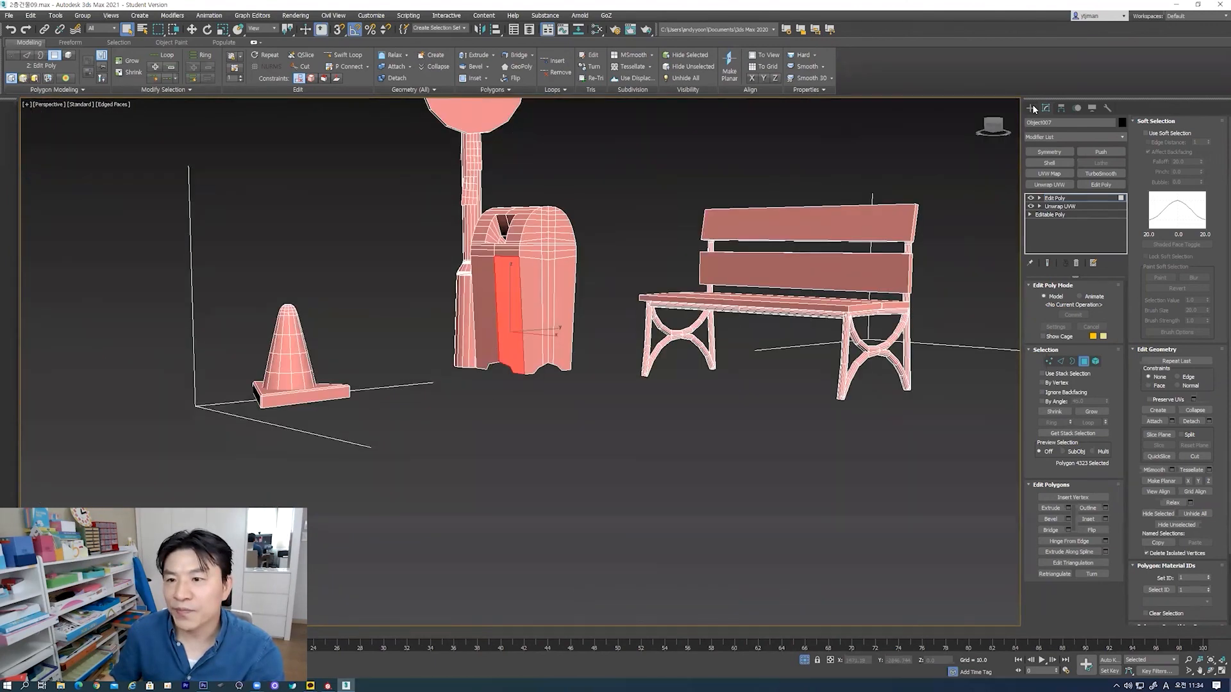
Step: Create a standard box about 20 wide, 13 long and 12 high from the top view, and show it from the front
left_click(1032, 109)
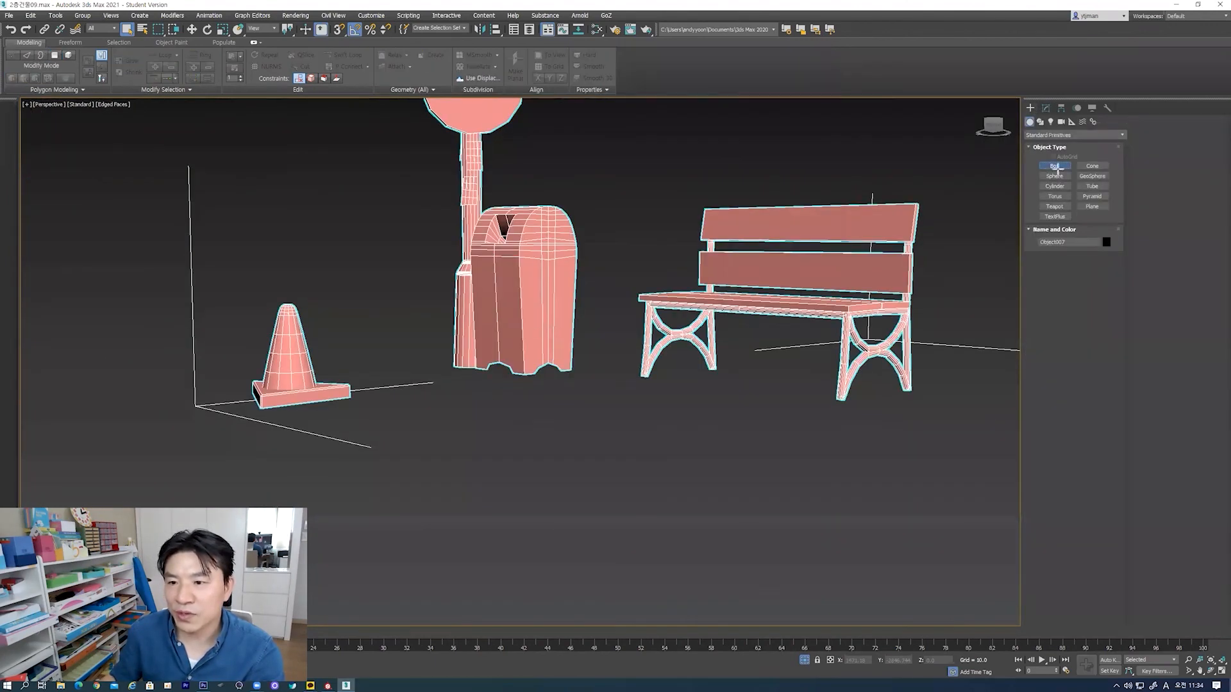
left_click(1055, 168)
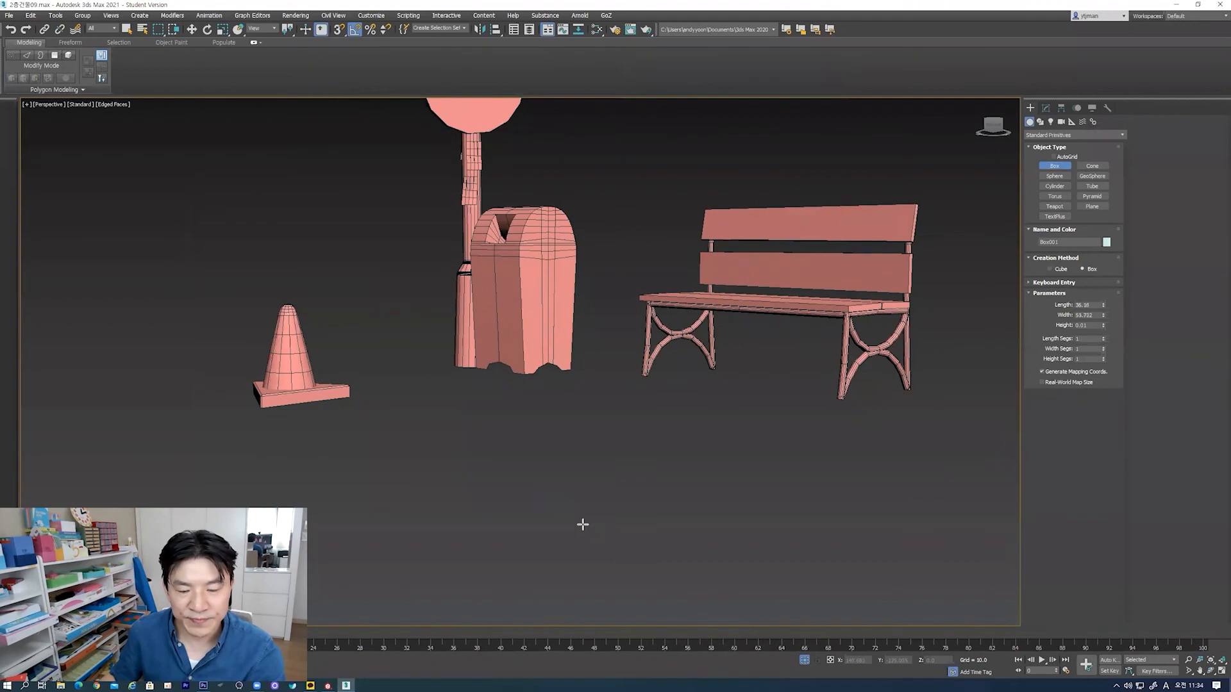
key("ctrl+a")
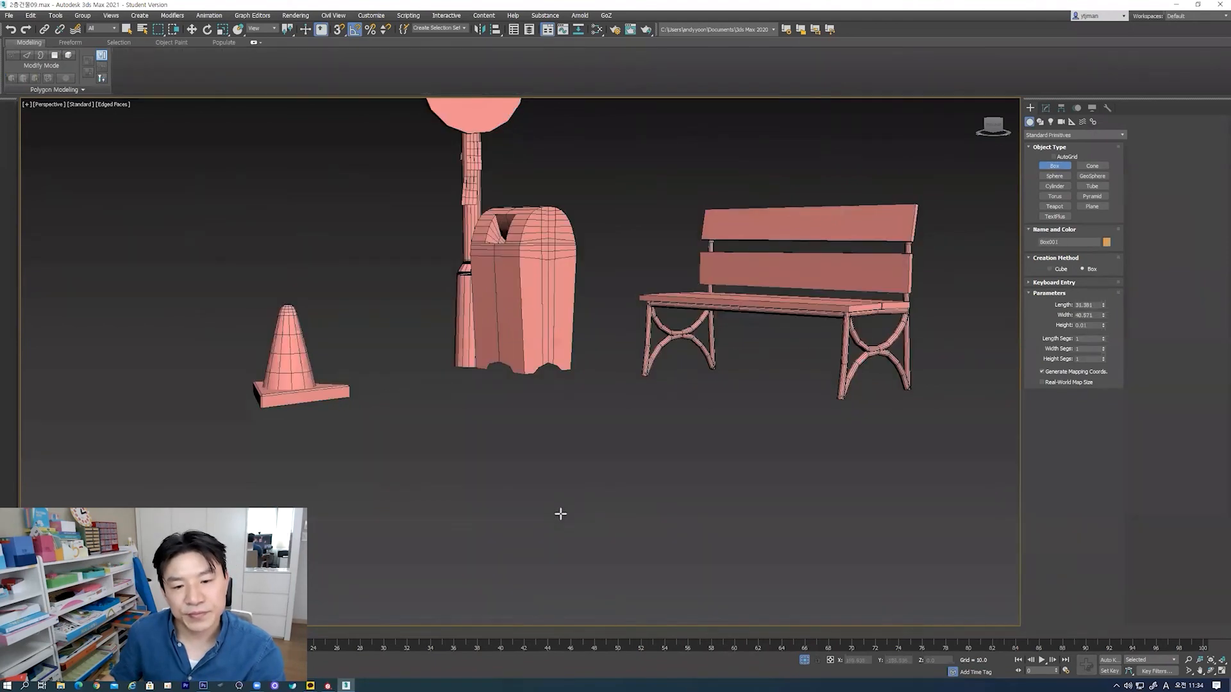
key("ctrl+d")
key("ctrl+a")
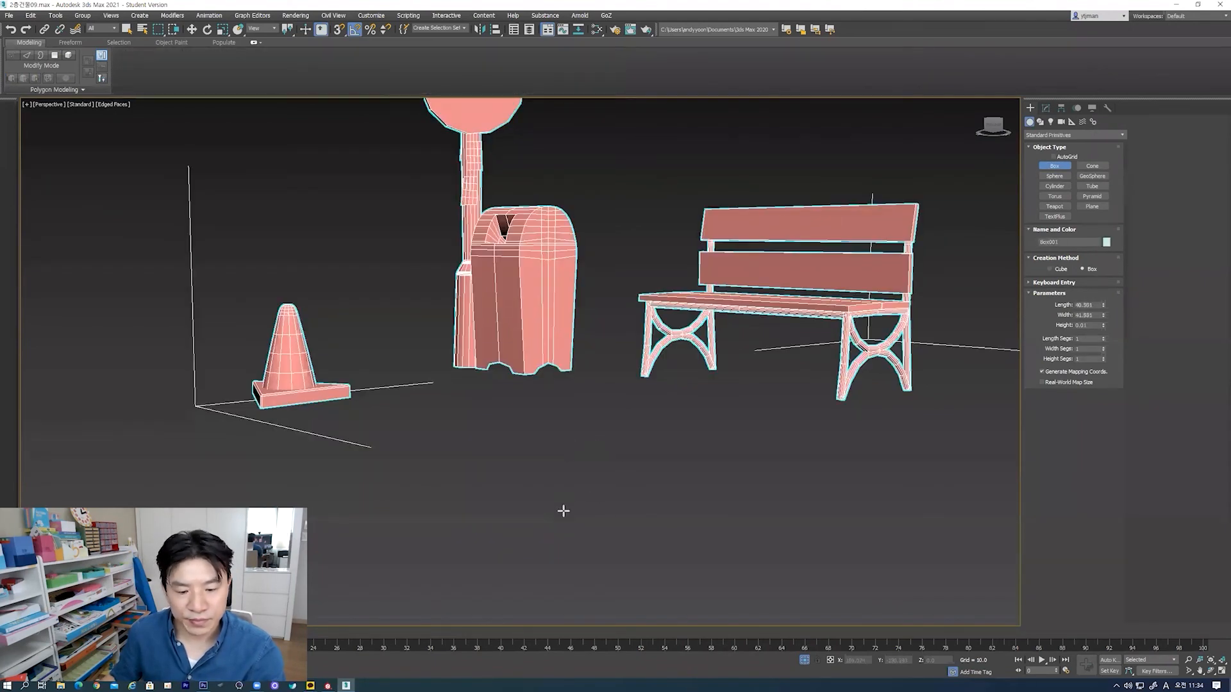
key("t")
left_click_drag(522, 424, 573, 459)
key("f")
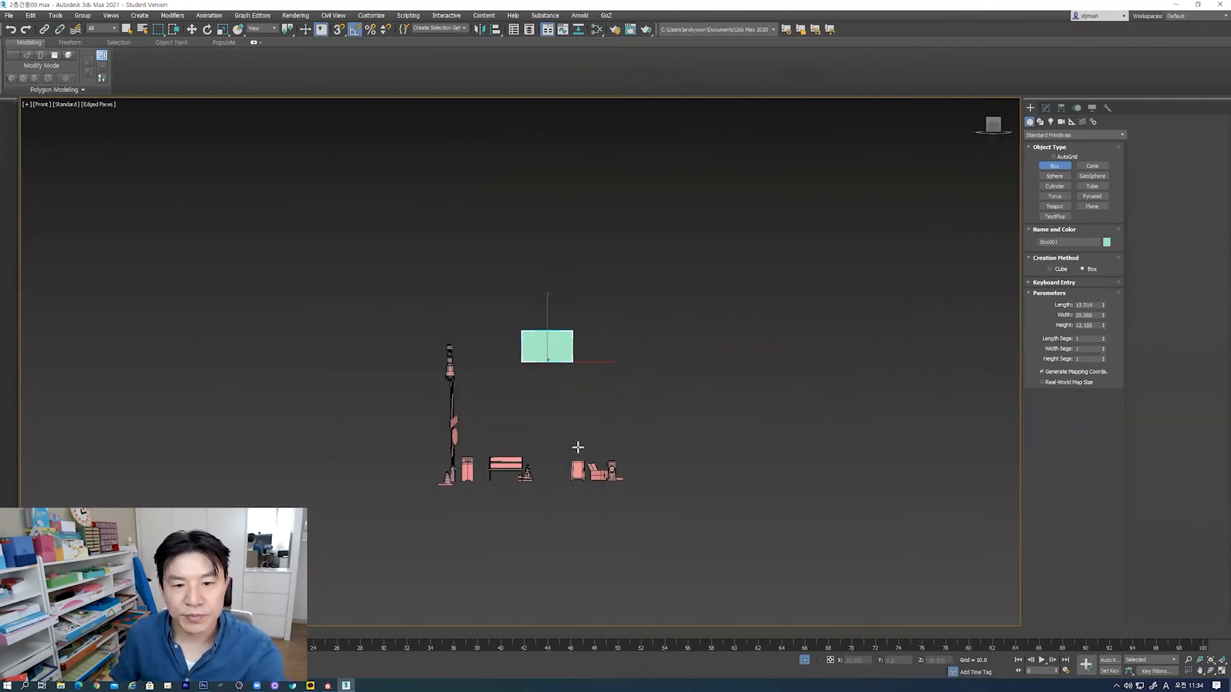
Step: Convert the new box to Editable Poly
scroll(544, 357, "up", 5)
scroll(558, 370, "up", 4)
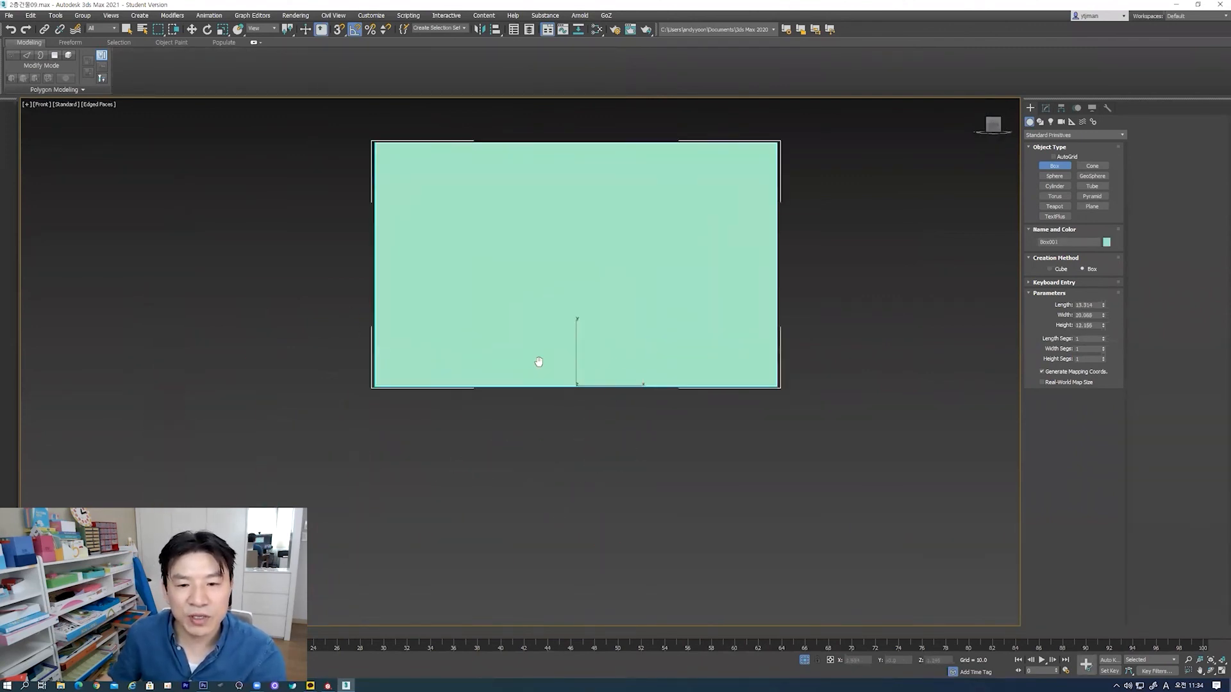
left_click(1046, 109)
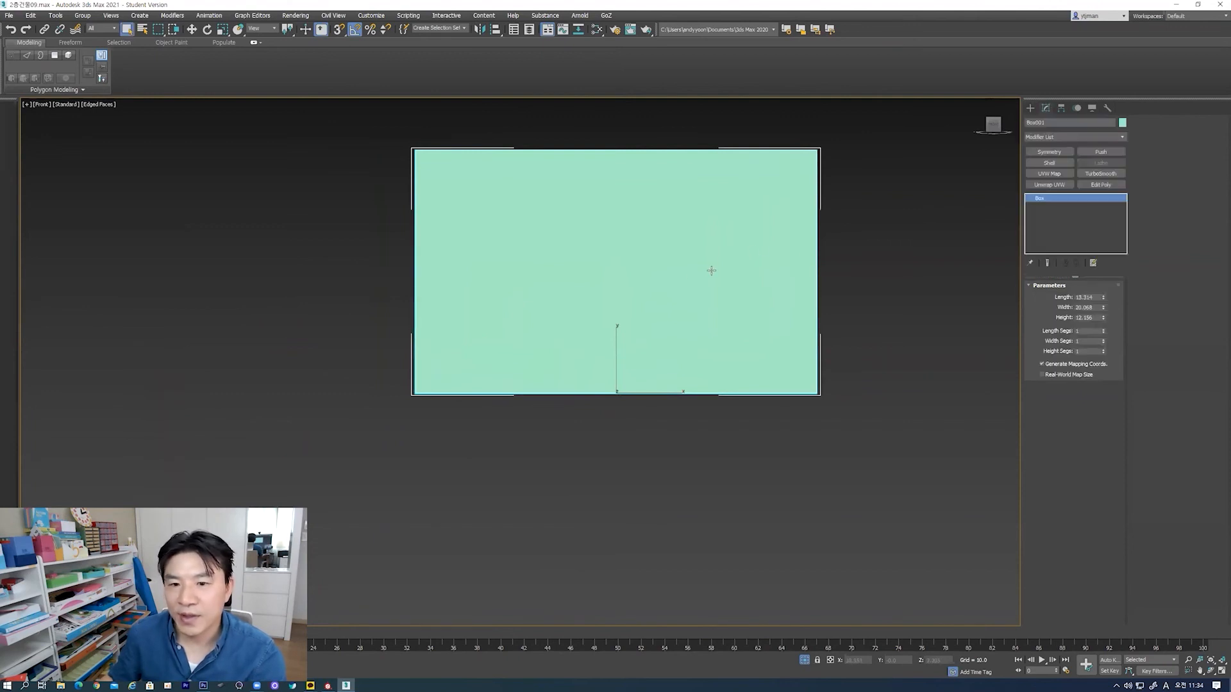
right_click(691, 273)
mouse_move(738, 379)
left_click(798, 387)
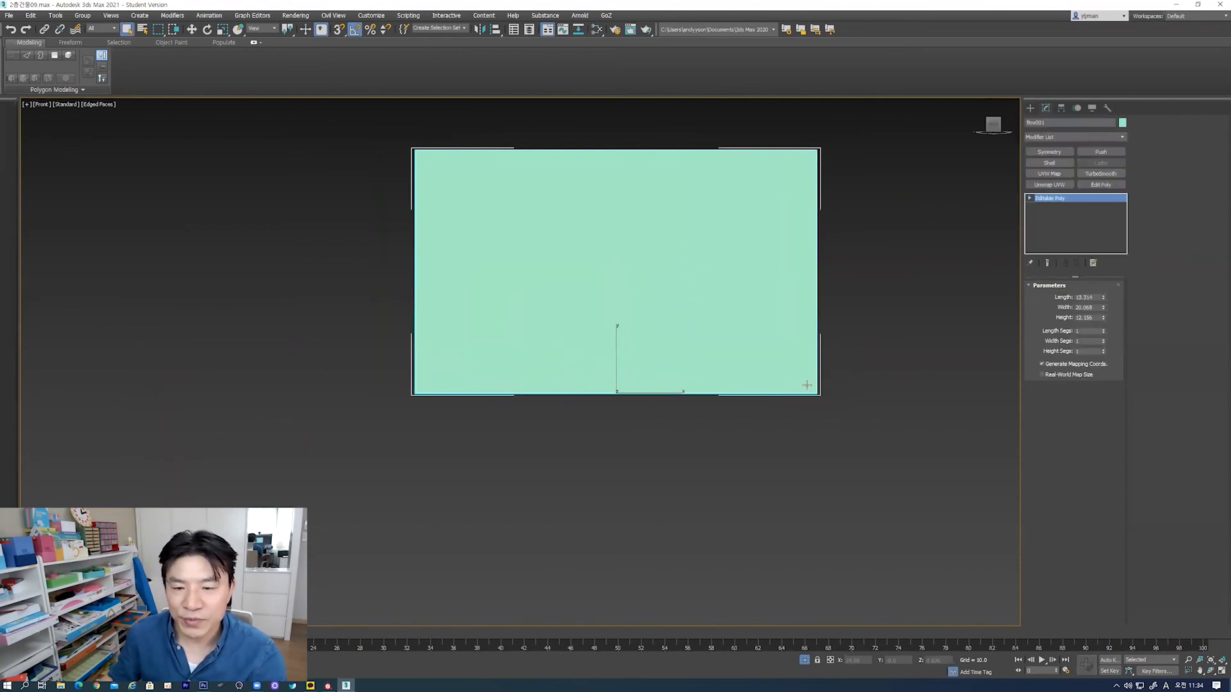
Step: Unhide all objects and select the blue dumpster object to inspect it beside the building's other props
scroll(741, 431, "down", 8)
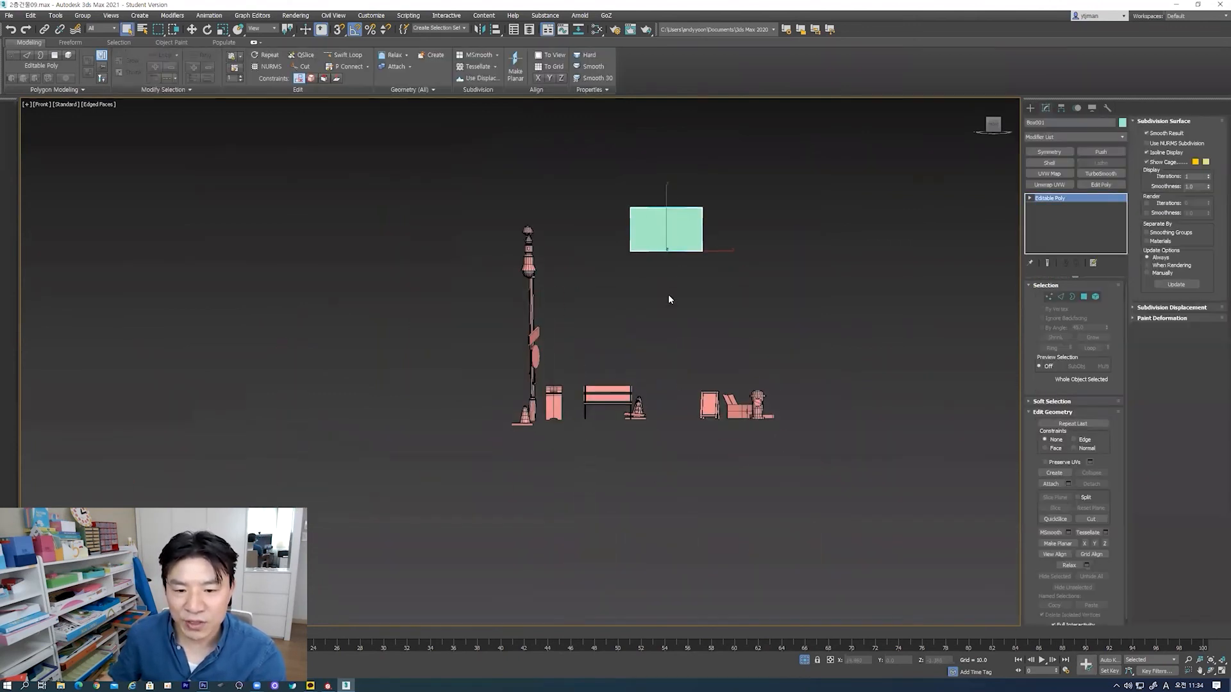
left_click(590, 400)
middle_click_drag(743, 394, 835, 319, "alt")
right_click(832, 314)
left_click(849, 263)
left_click(734, 437)
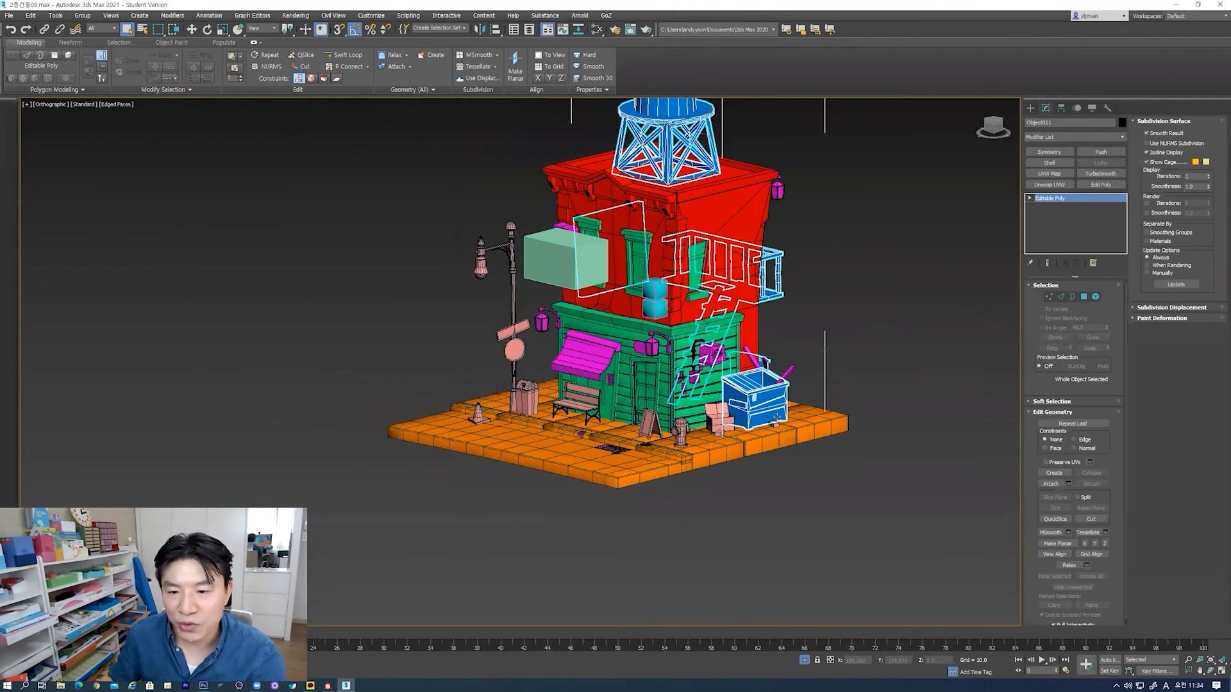
scroll(776, 418, "up", 5)
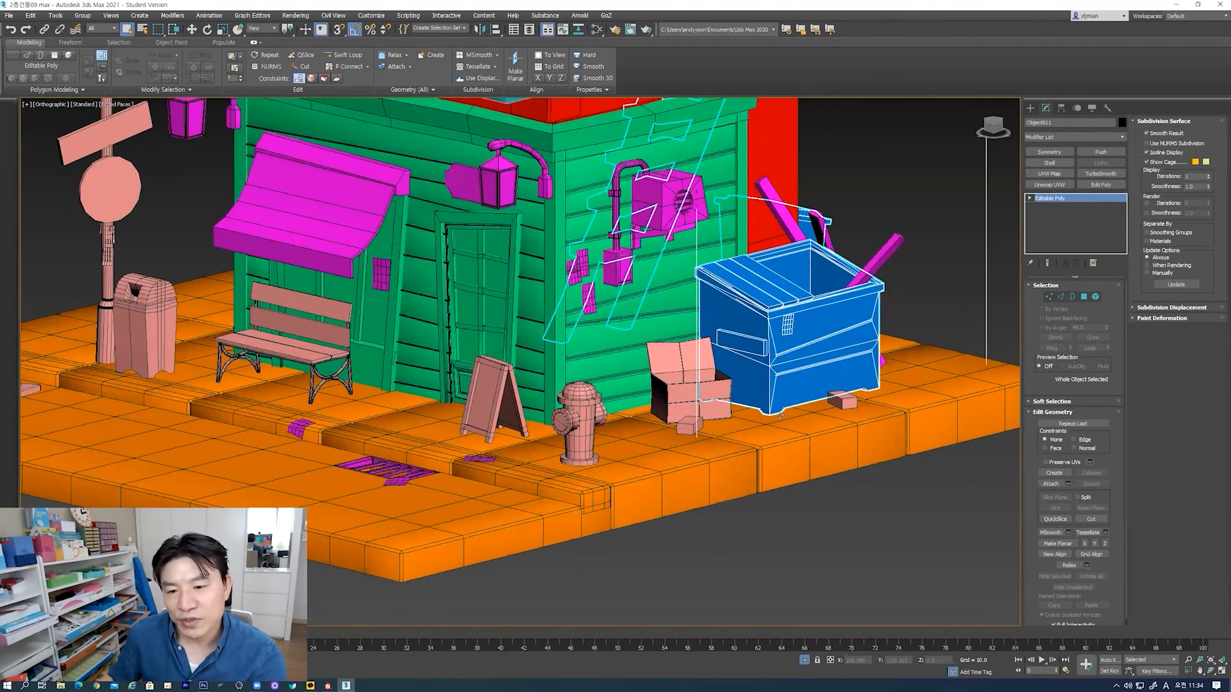
scroll(695, 384, "down", 2)
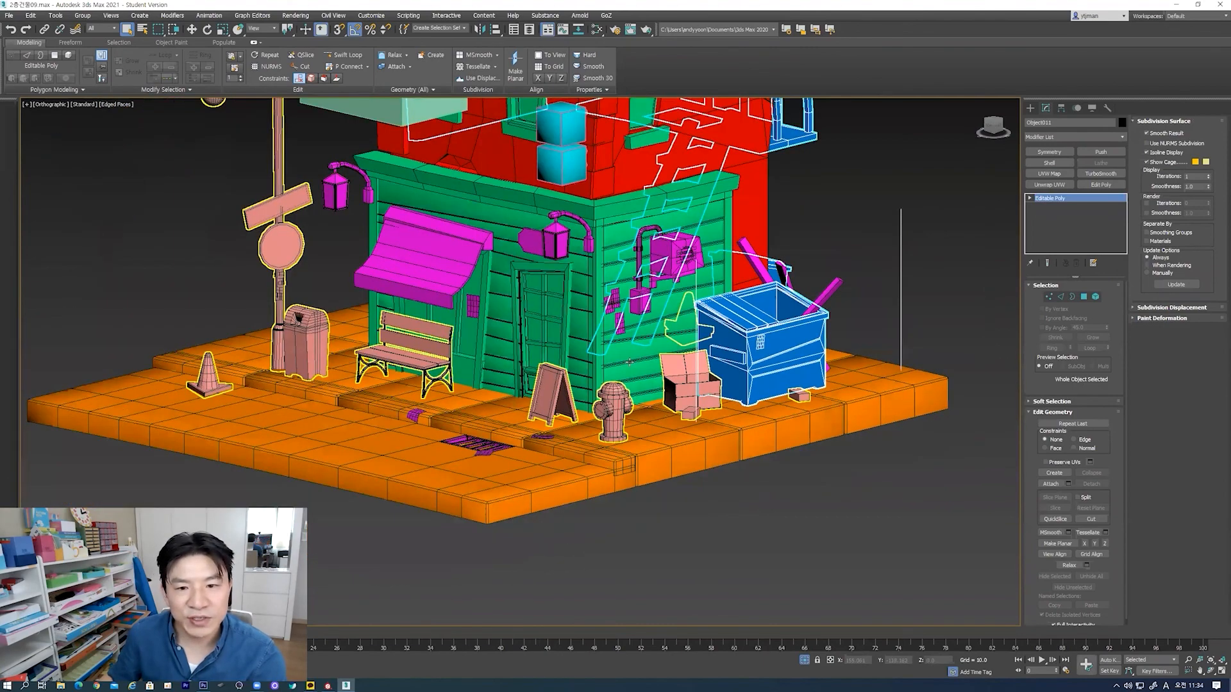
scroll(668, 300, "down", 5)
Step: Select the green box and return to a front view of it
left_click(664, 299)
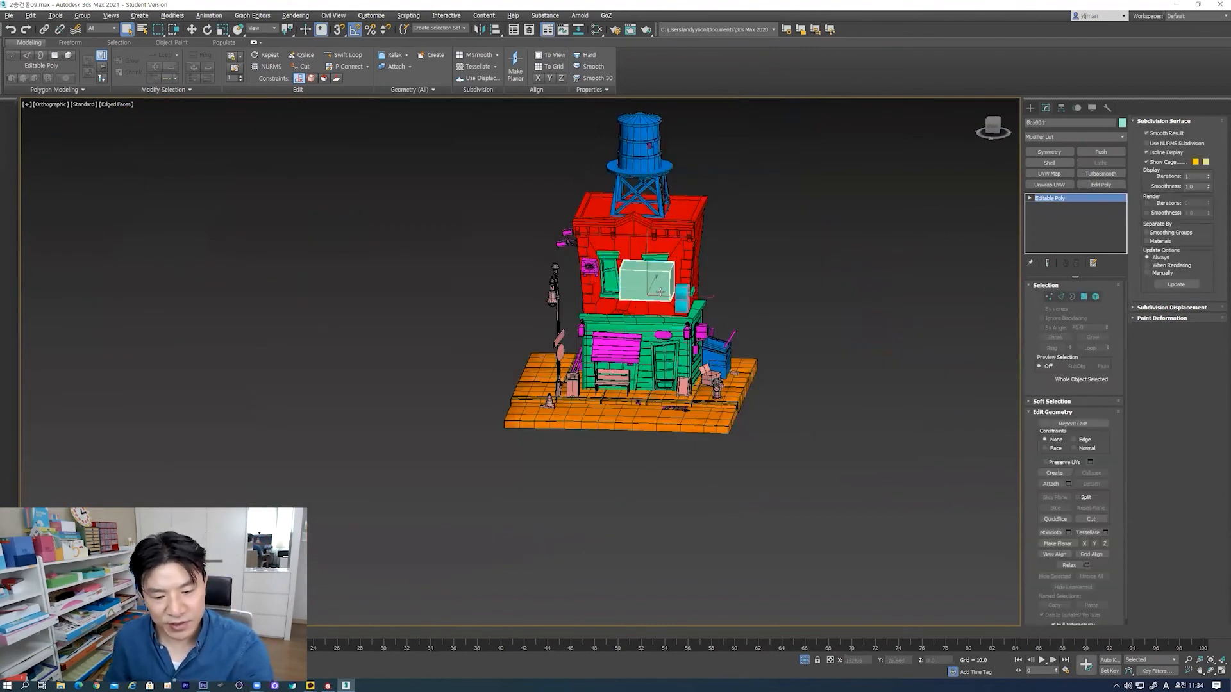
key("z")
key("f")
scroll(611, 434, "down", 8)
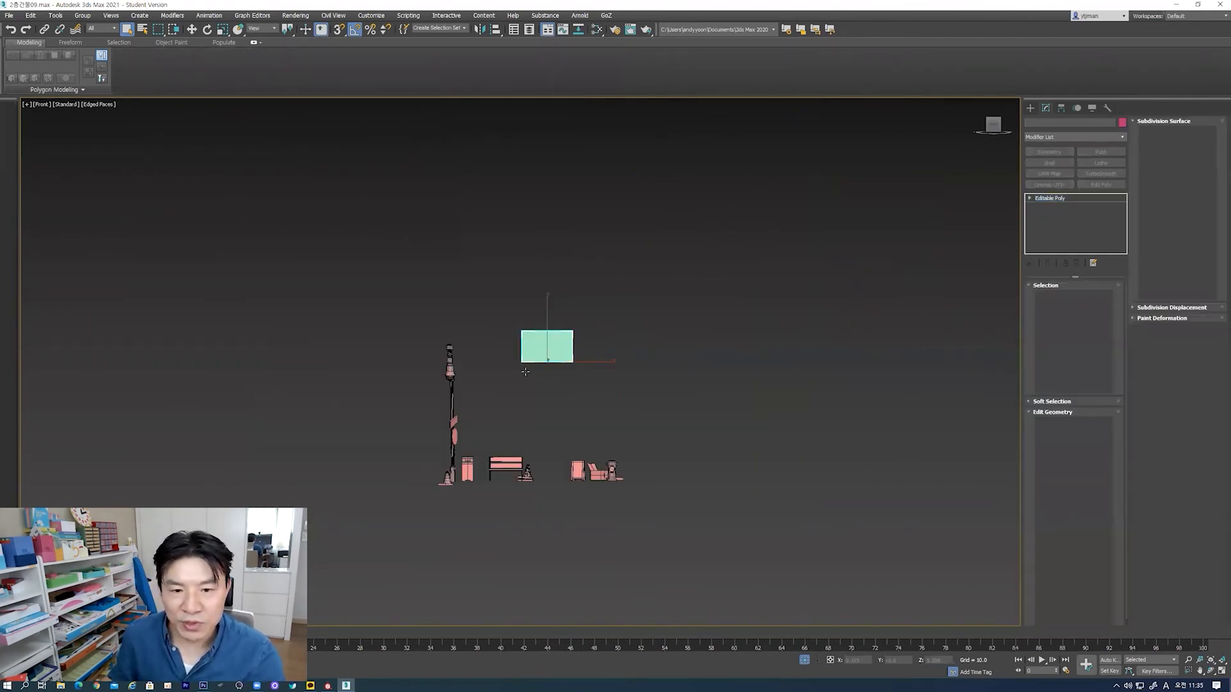
scroll(511, 370, "up", 3)
scroll(596, 372, "up", 3)
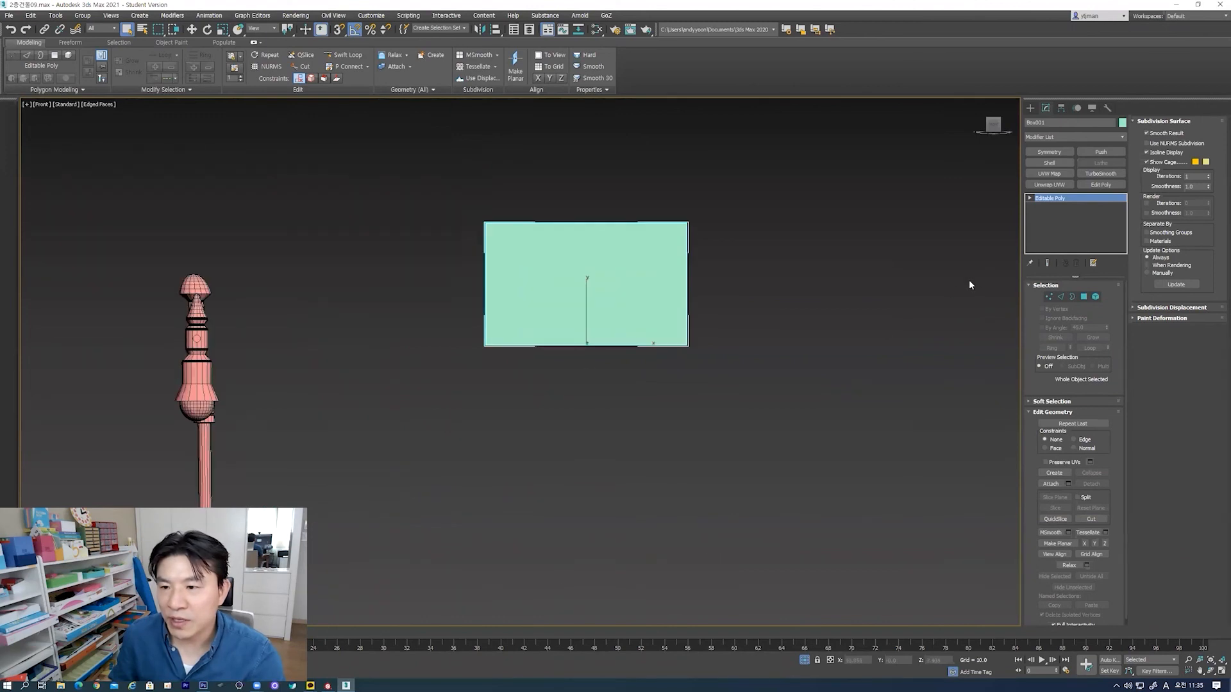
Step: Undo the recent selections and the box's conversion to Editable Poly, back to the parametric box
left_click(741, 325)
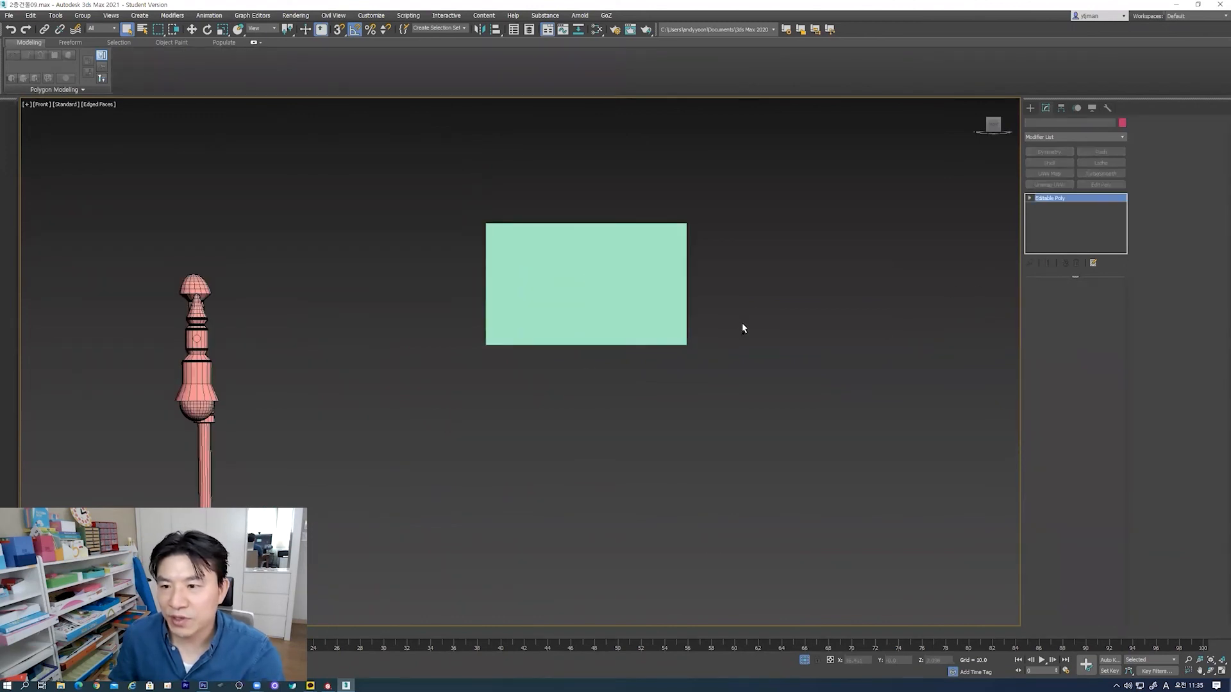
key("ctrl+z")
key("ctrl+z")
key("ctrl+z")
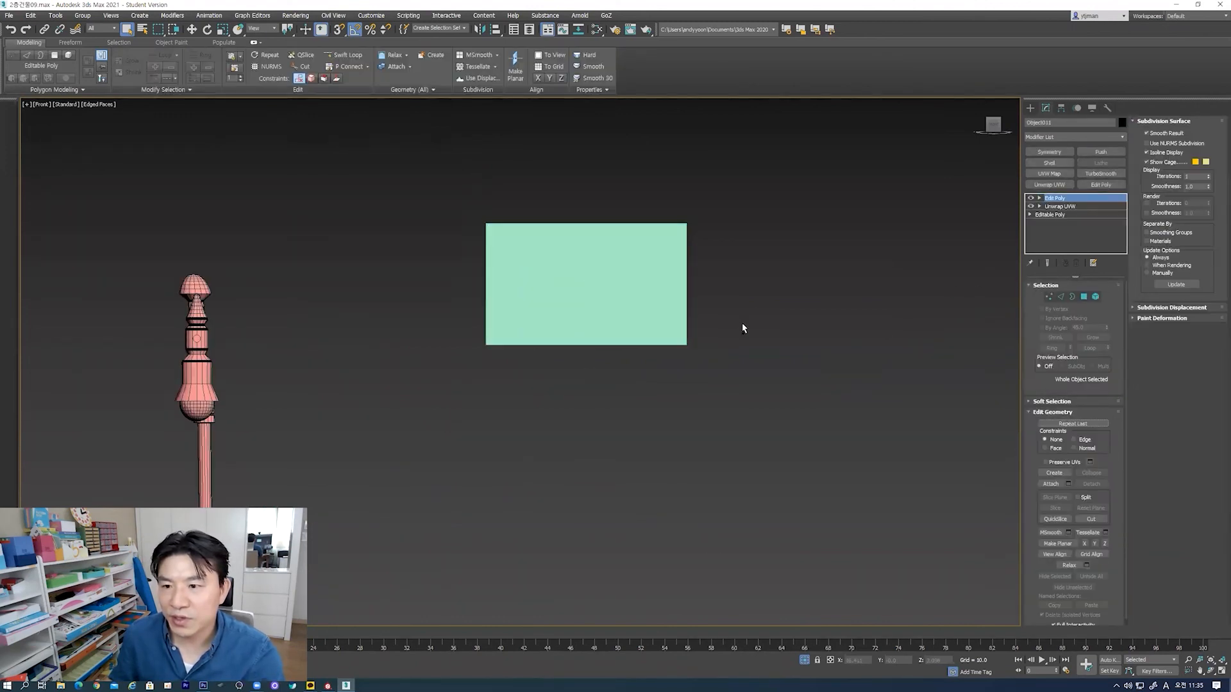
key("ctrl+z")
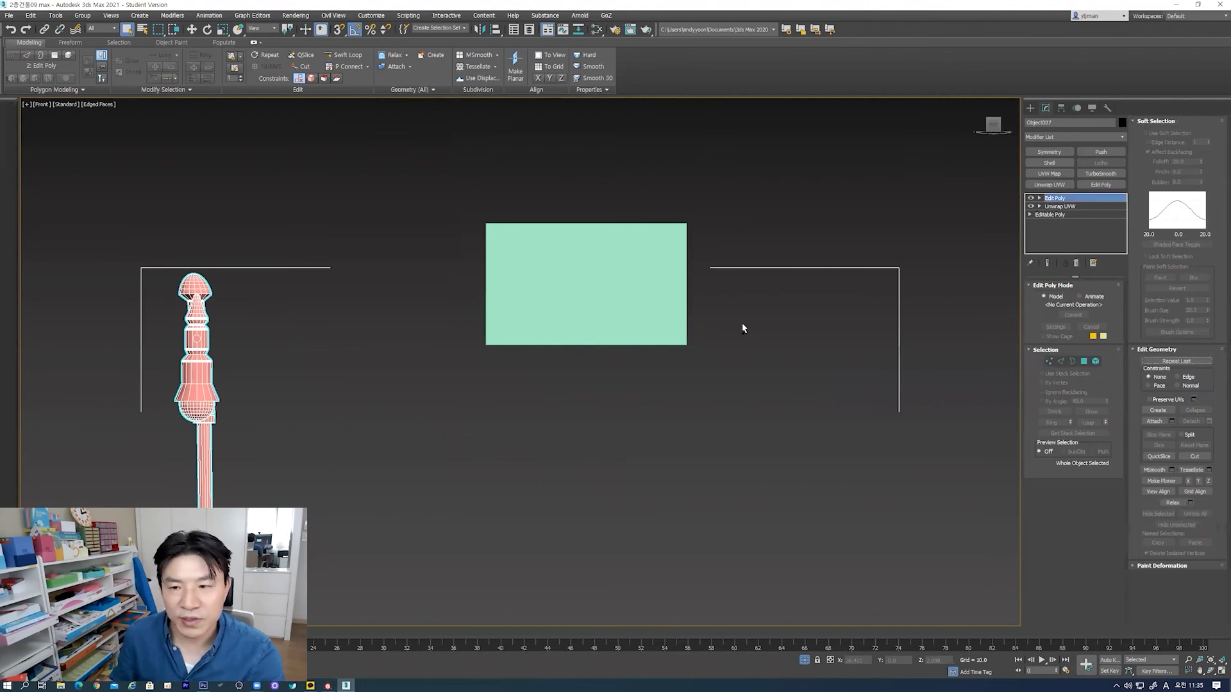
left_click(653, 298)
key("ctrl+z")
key("ctrl+z")
key("ctrl+z")
key("ctrl+z")
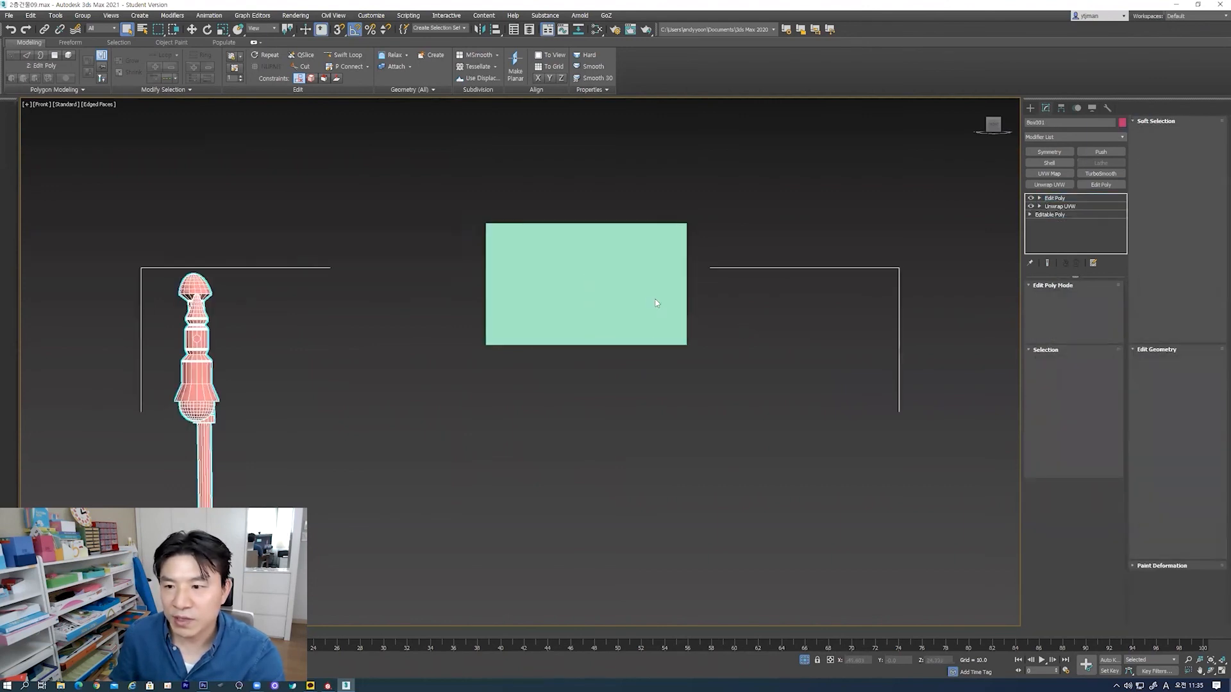
key("ctrl+z")
key("ctrl+z")
key("ctrl+z")
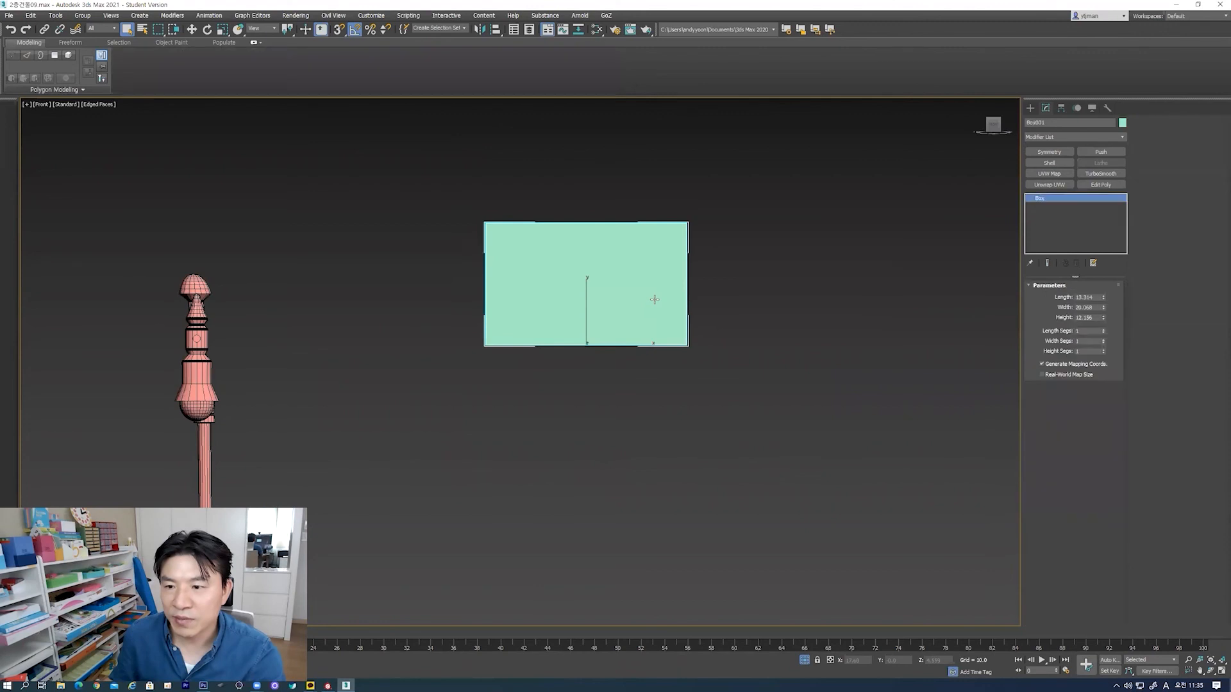
Step: Add an Edit Poly modifier to the box and try adjusting the height at the base Box level
left_click(1100, 186)
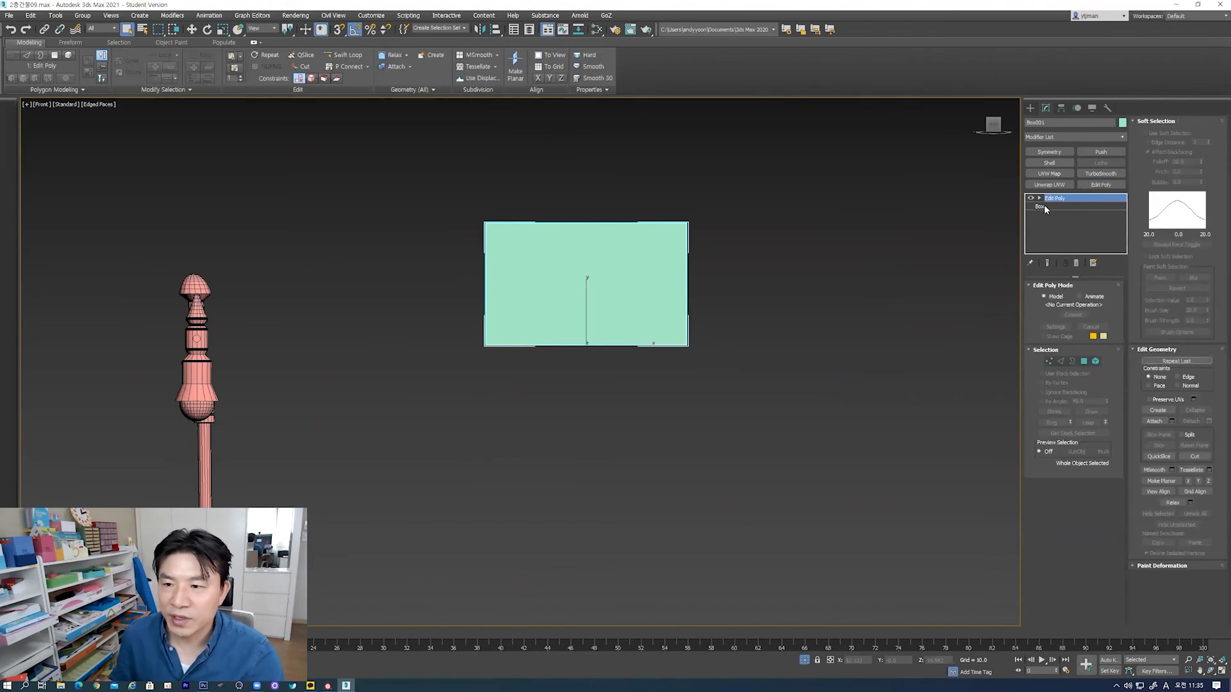
left_click(1042, 206)
left_click_drag(1102, 318, 1103, 299)
right_click(1103, 299)
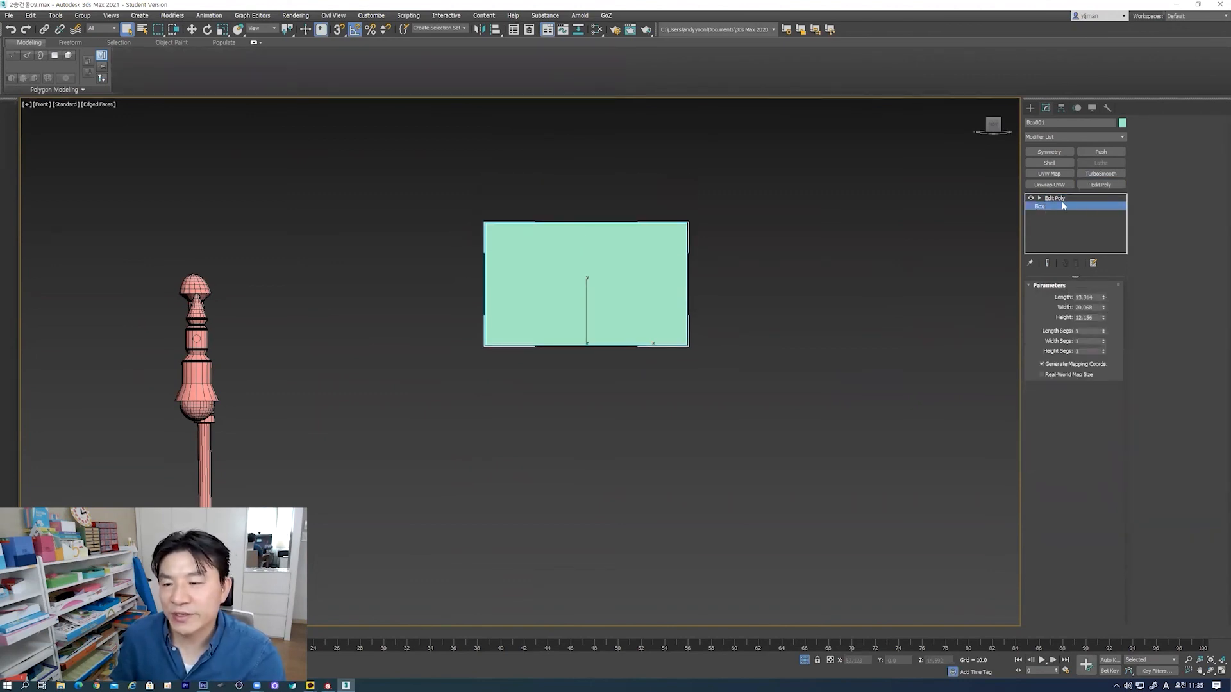
Step: Activate the Move tool, reselect the green box at its Edit Poly level and examine the box from an angle
scroll(575, 274, "up", 3)
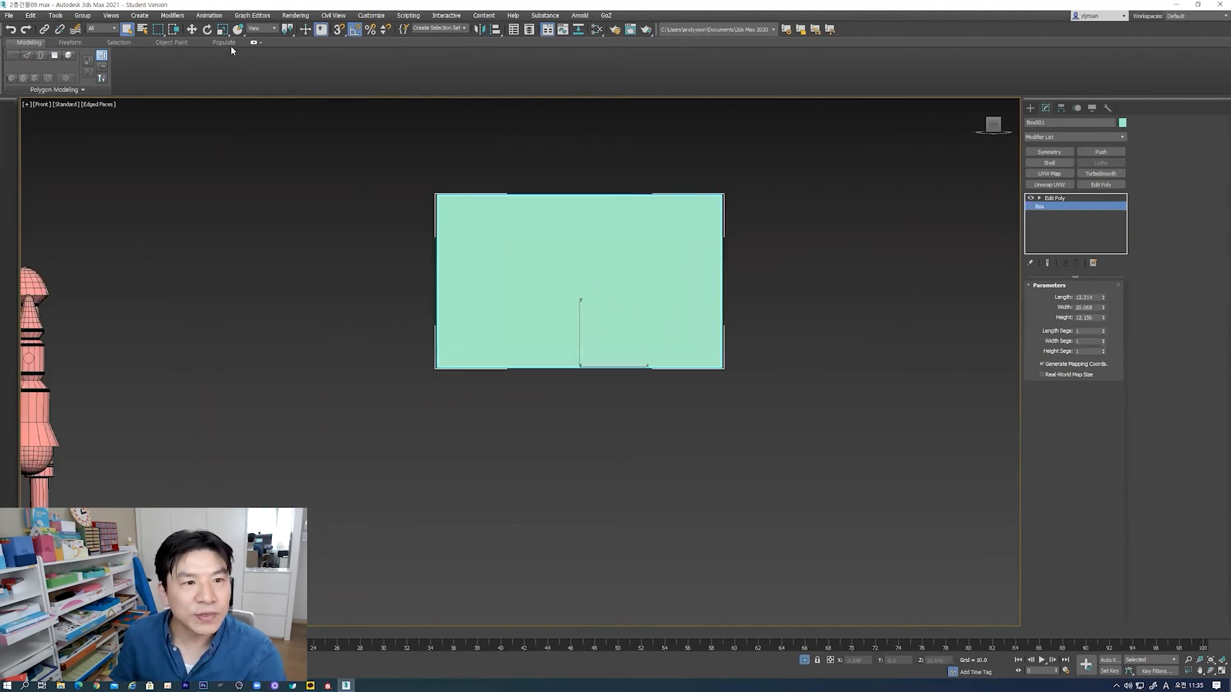
left_click(191, 29)
left_click(779, 224)
left_click(662, 250)
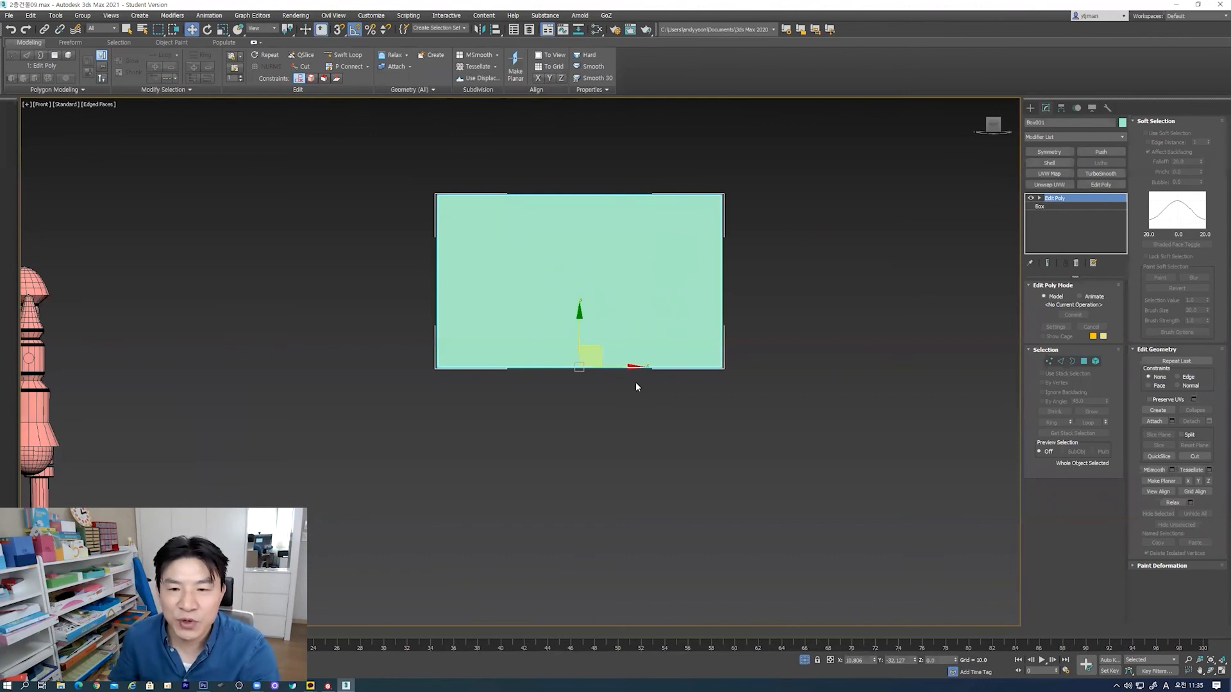
middle_click_drag(708, 244, 723, 261)
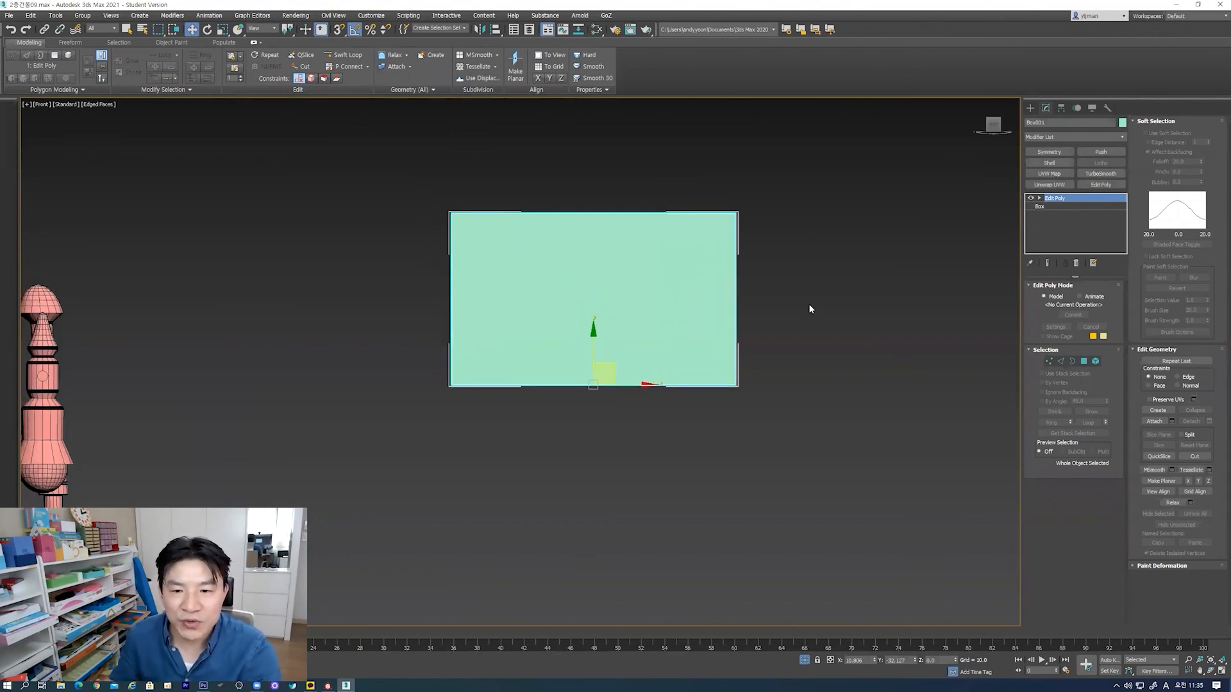
left_click(802, 278)
left_click(674, 295)
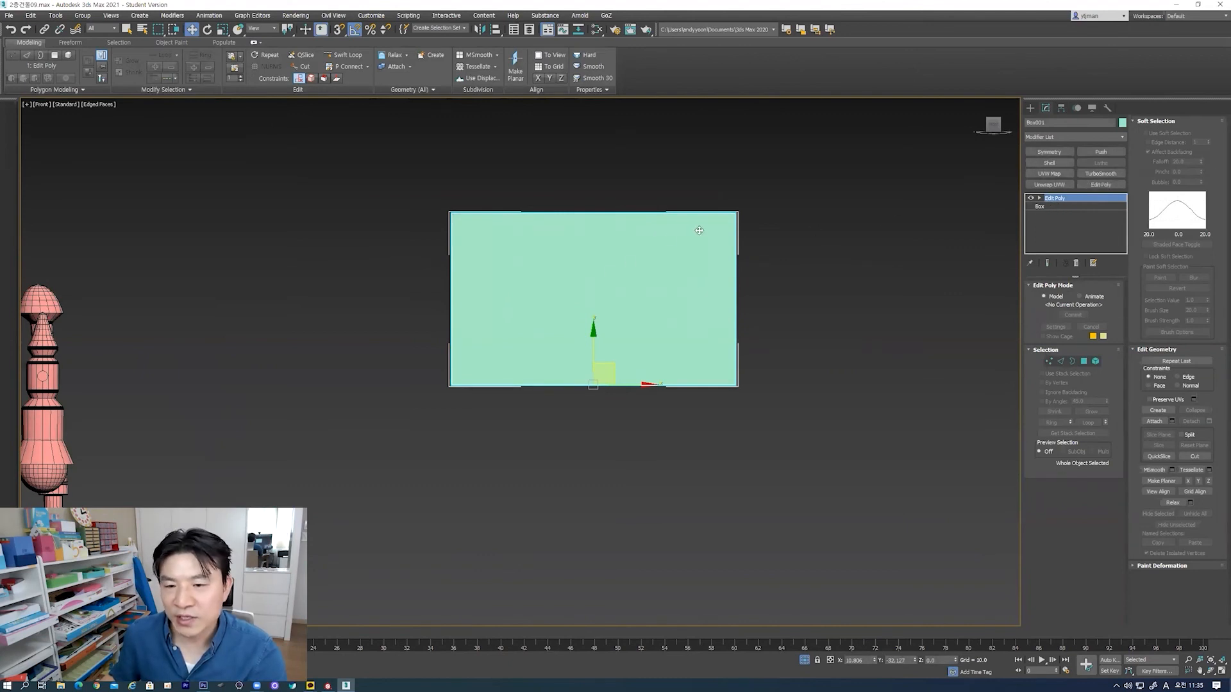
middle_click_drag(652, 264, 686, 267)
scroll(582, 303, "up", 3)
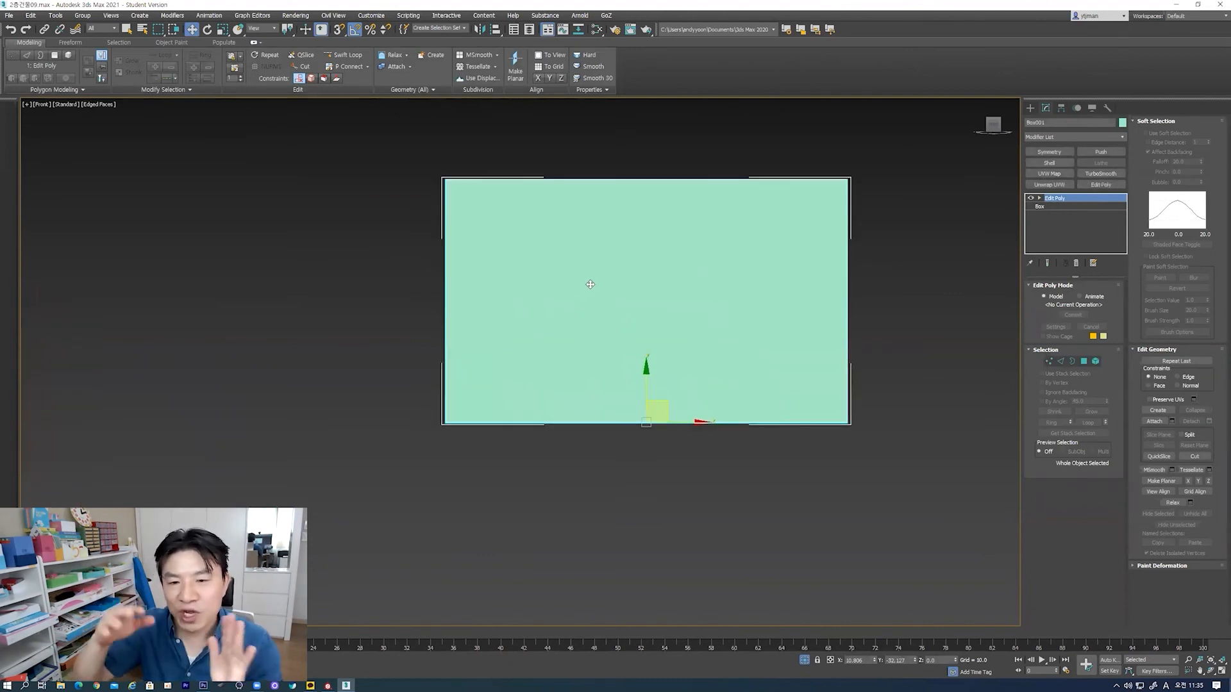
scroll(626, 360, "up", 4)
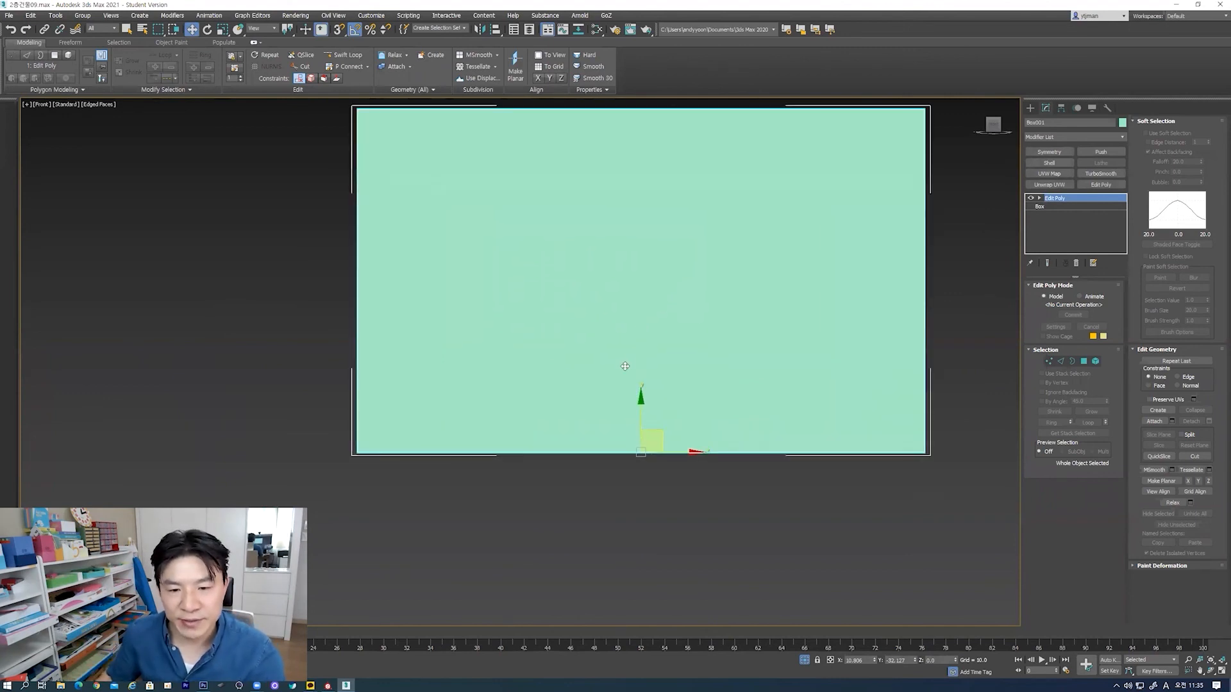
scroll(627, 391, "down", 4)
middle_click_drag(648, 380, 649, 408, "alt")
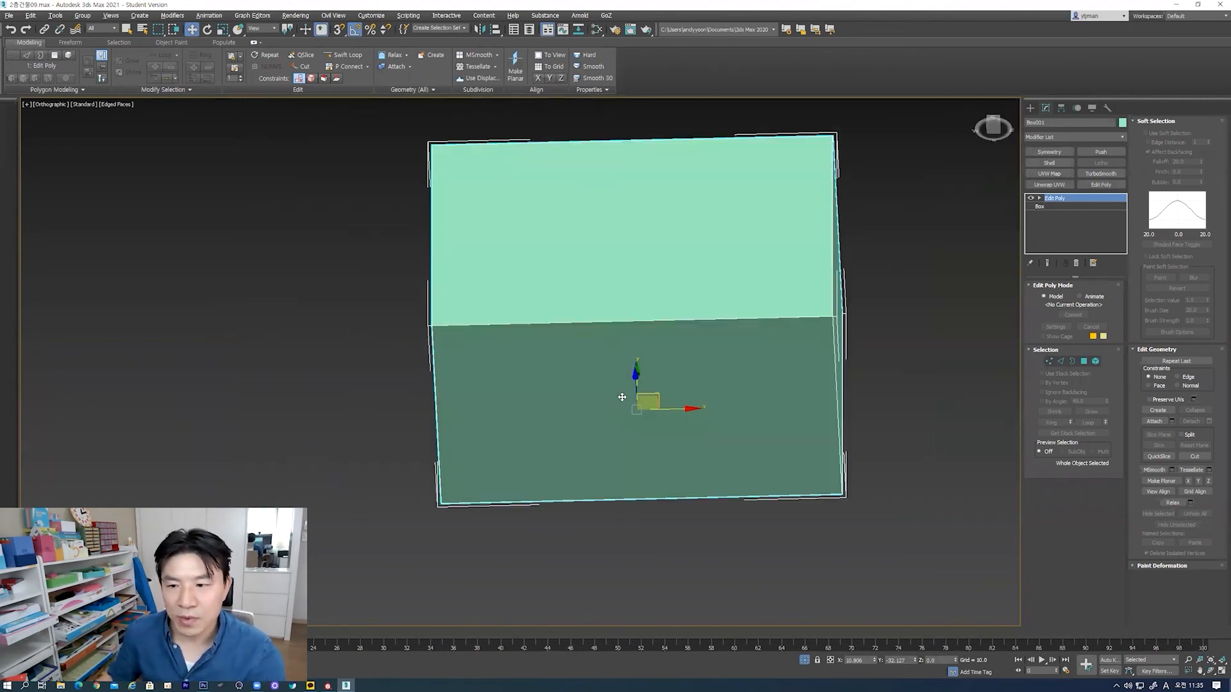
Step: Connect the two long edges of the box's underside with two segments at Edge level
left_click(1060, 361)
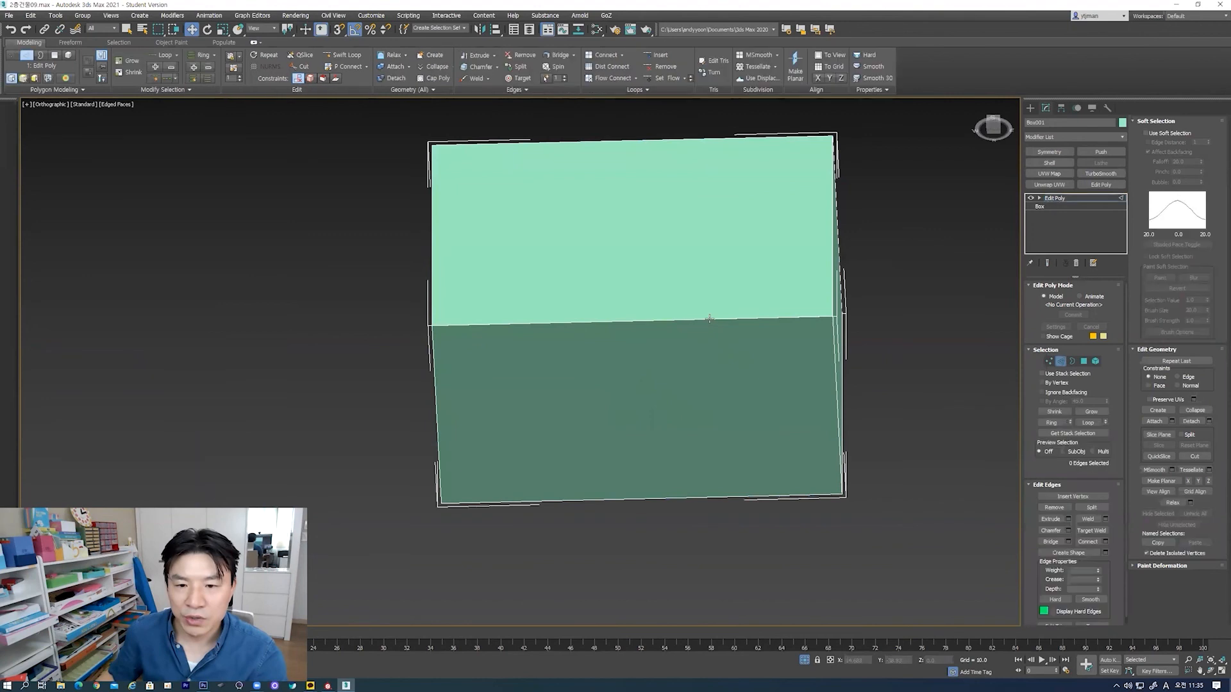
left_click(710, 320)
left_click(710, 499)
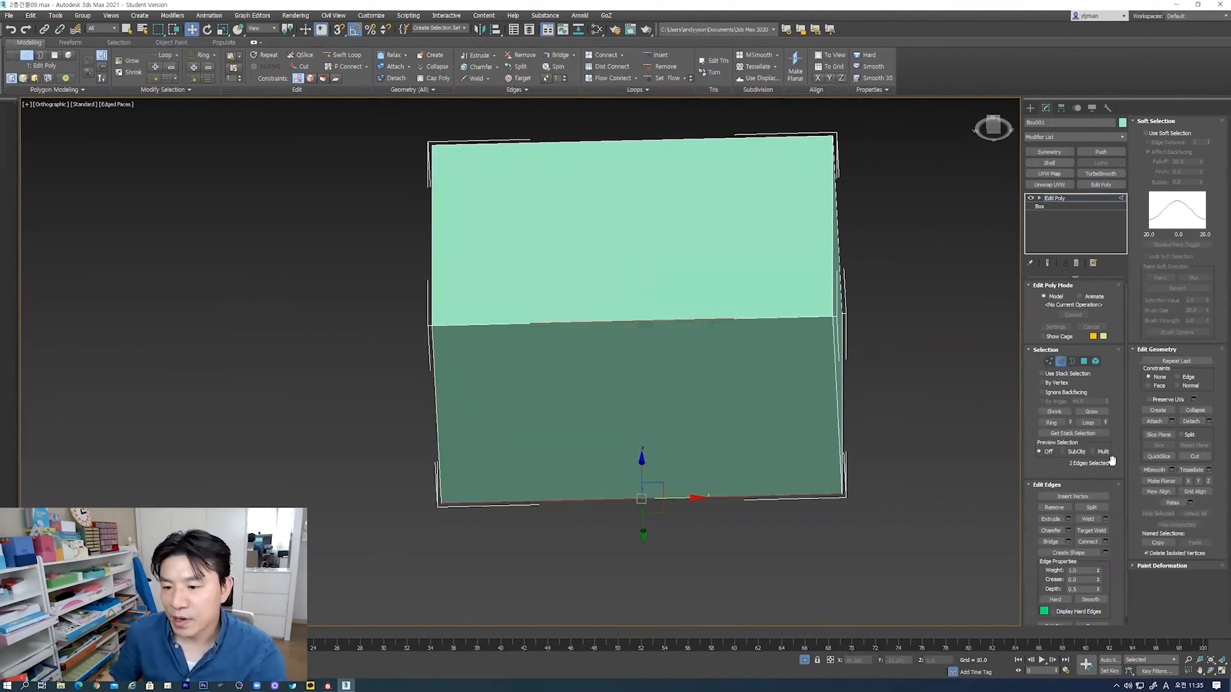
left_click(1105, 542)
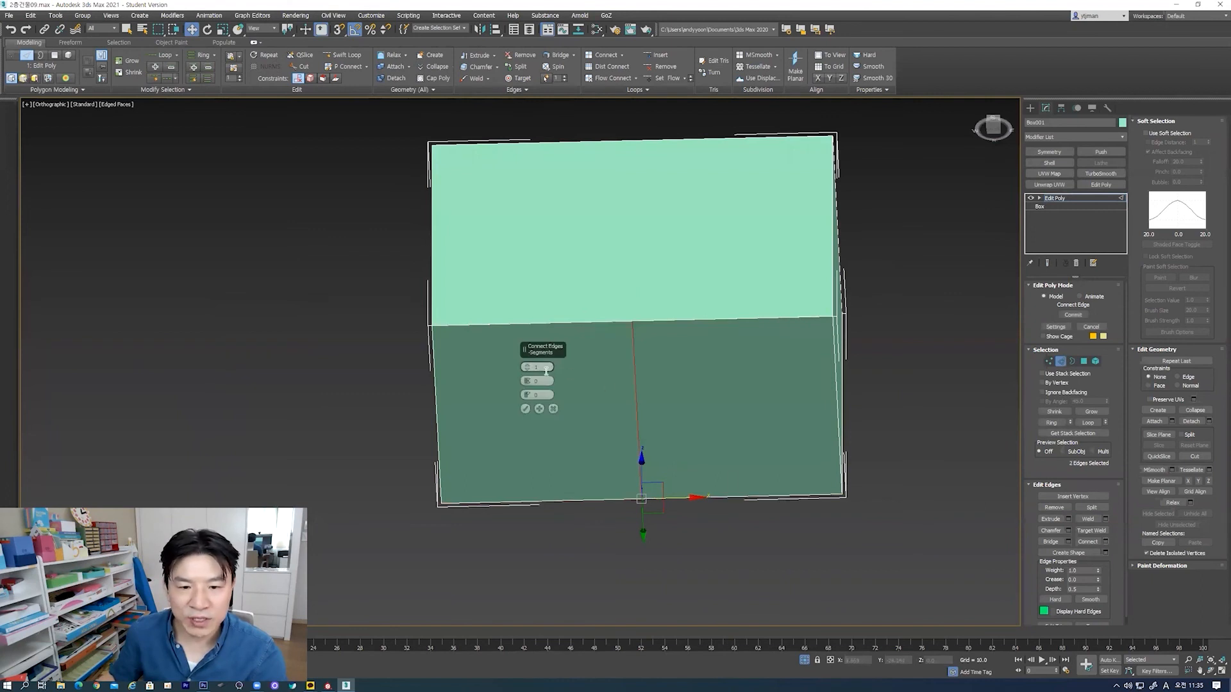
left_click(527, 366)
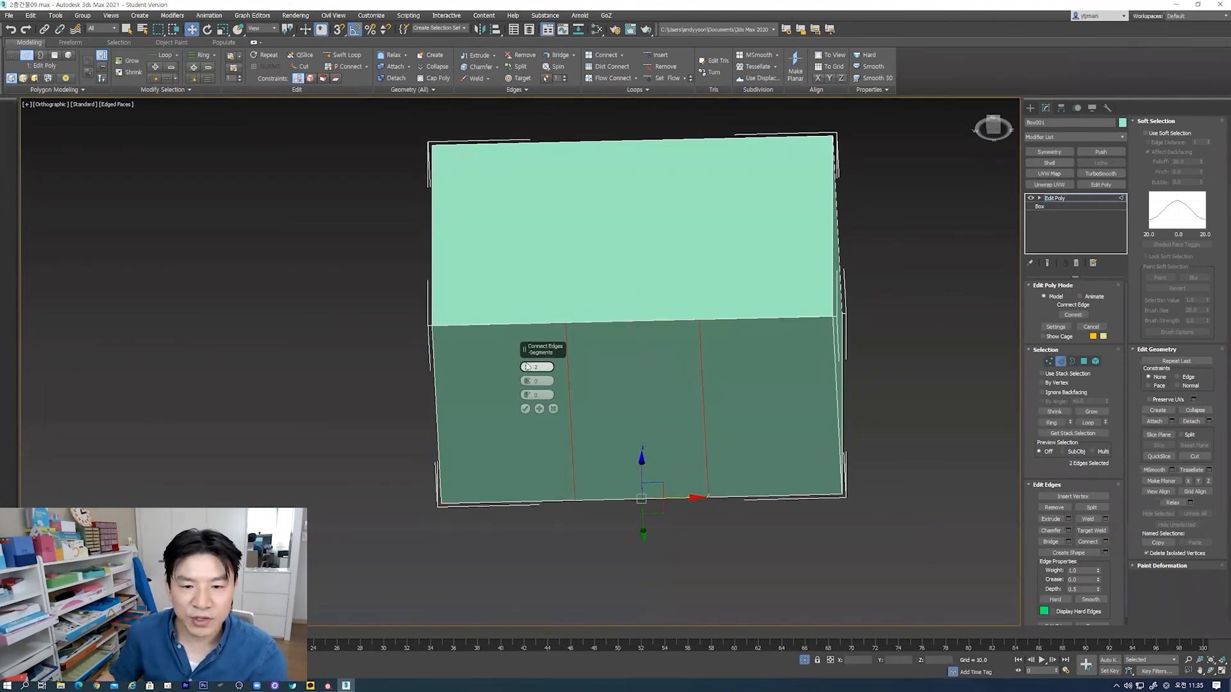
left_click(525, 409)
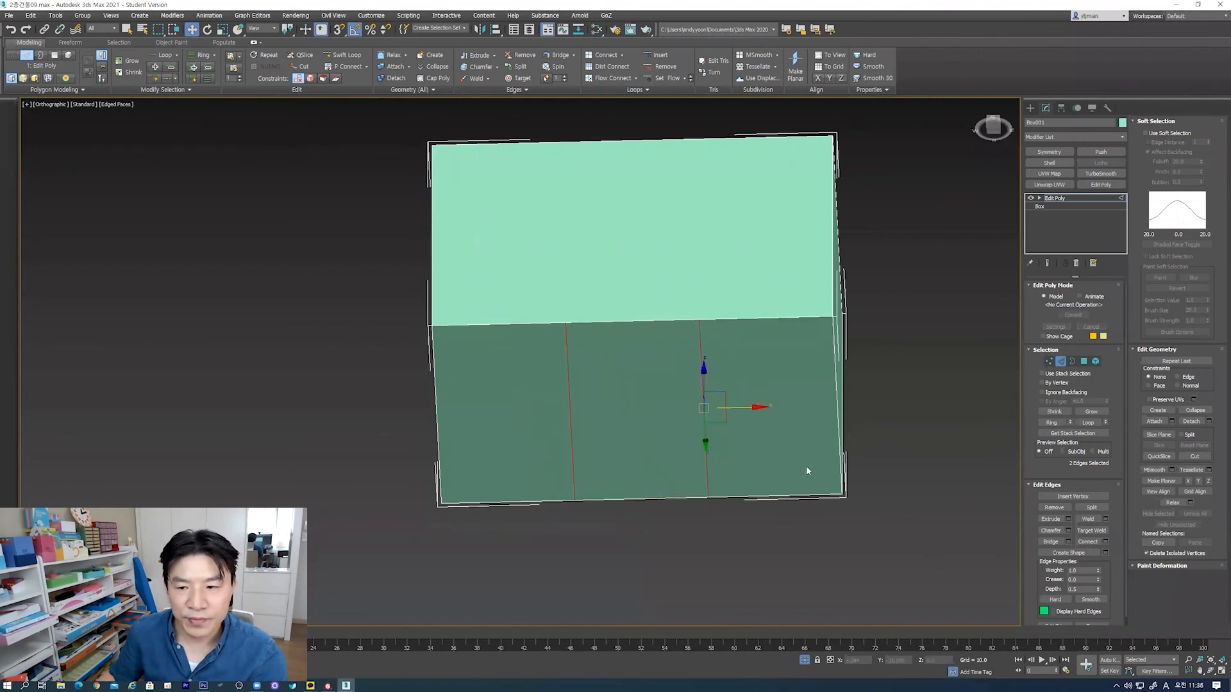
Step: Chamfer the two new connecting edges on the underside by 1.0
left_click(1052, 530)
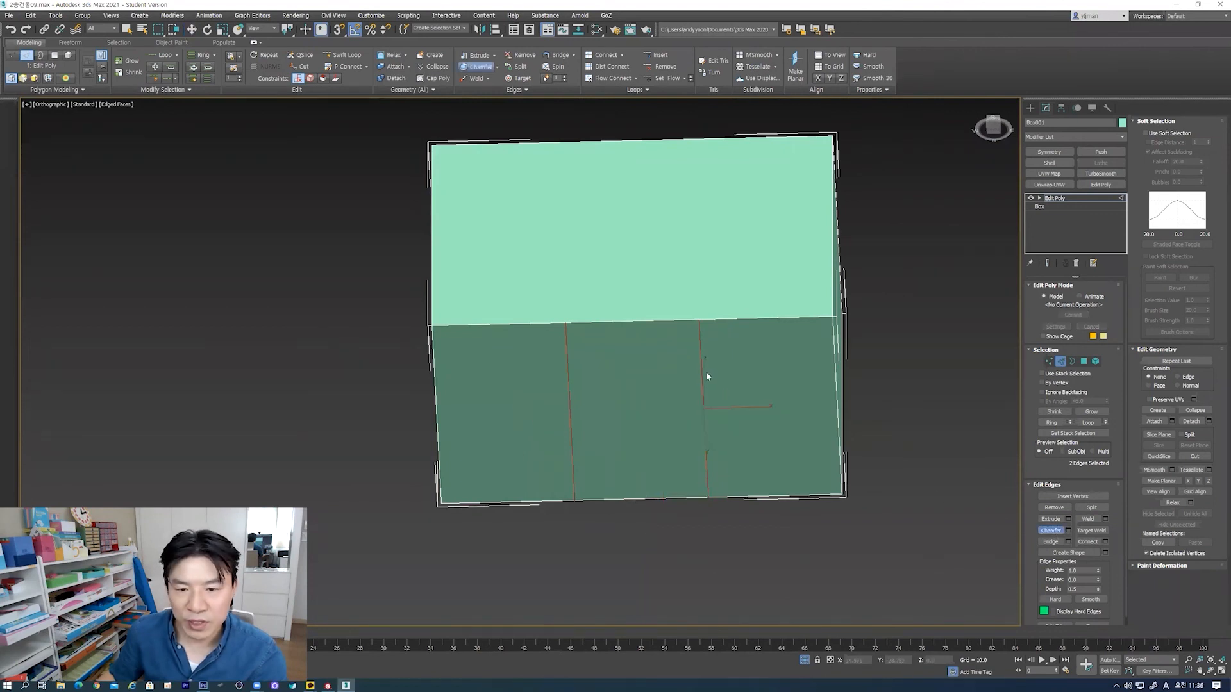
left_click_drag(703, 371, 701, 369)
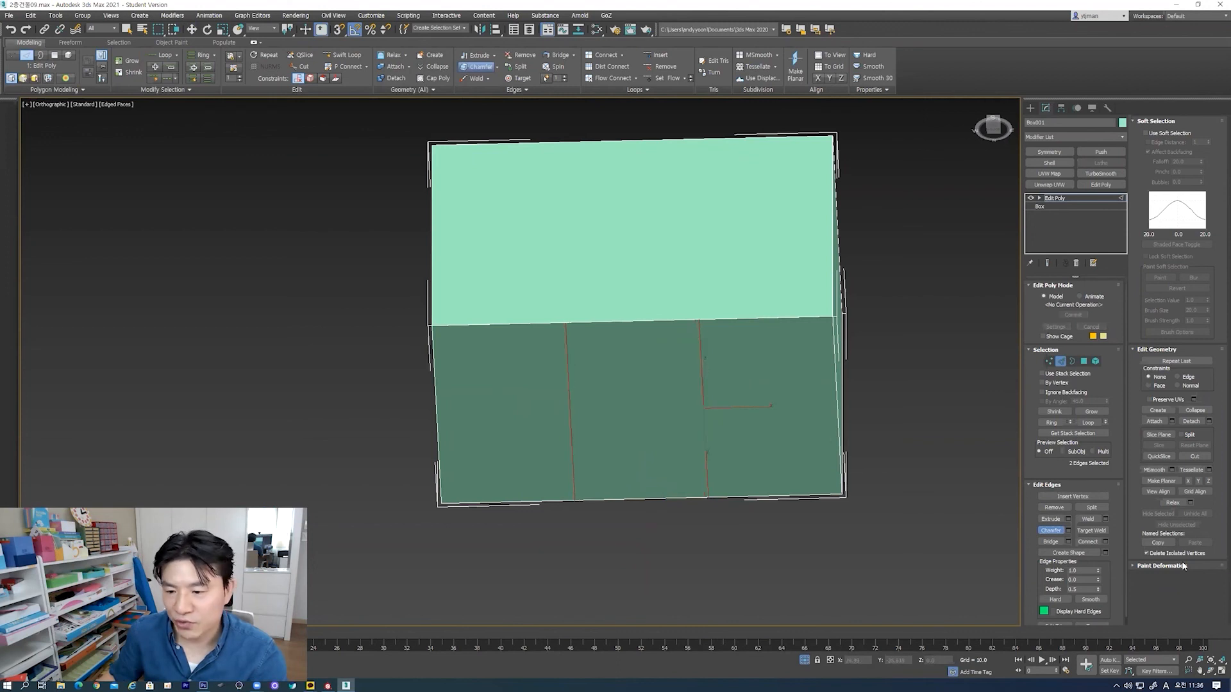
left_click(1069, 532)
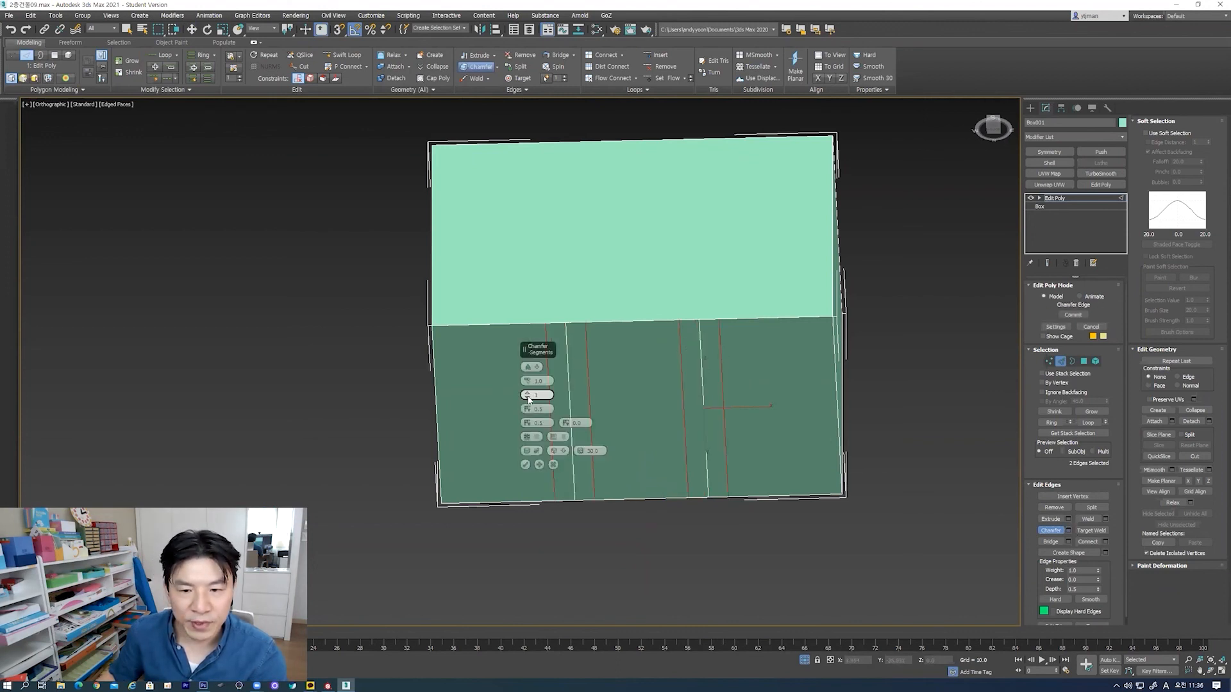
left_click(525, 464)
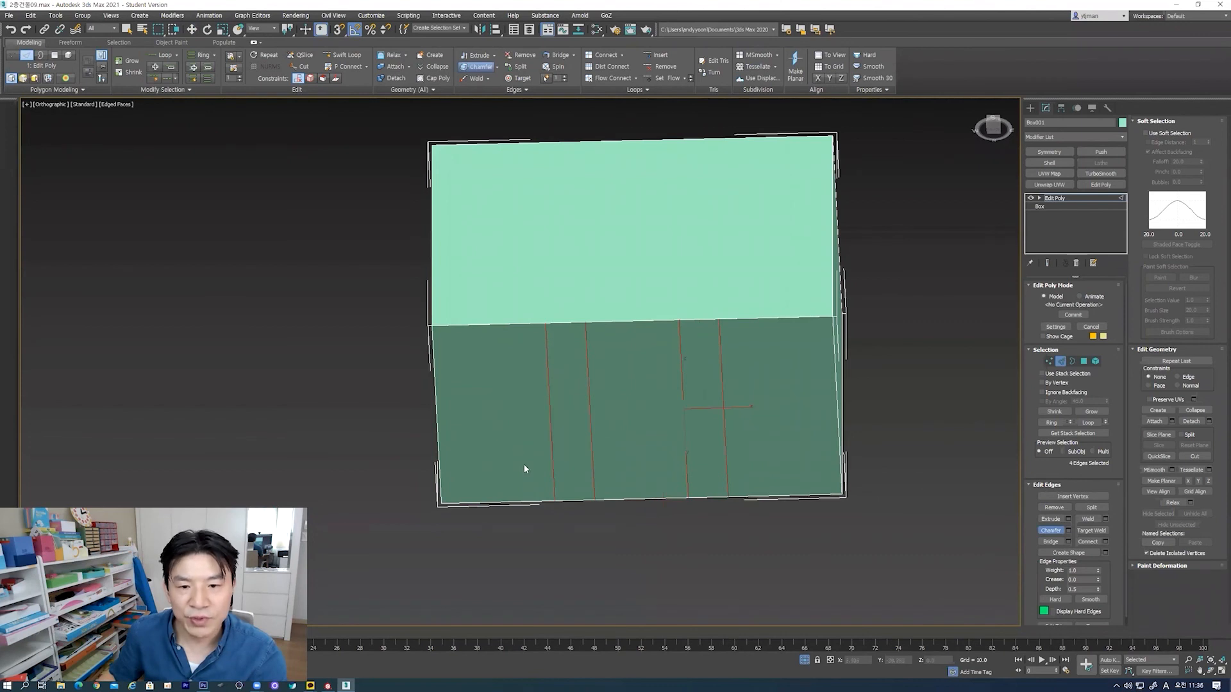
Step: Move the two inner chamfered edges up into the box to form a sloped recess along its underside
left_click(190, 31)
left_click(589, 373)
left_click(681, 365, "ctrl")
middle_click_drag(624, 386, 621, 431, "alt")
left_click_drag(684, 353, 678, 329)
middle_click_drag(689, 437, 765, 399, "alt")
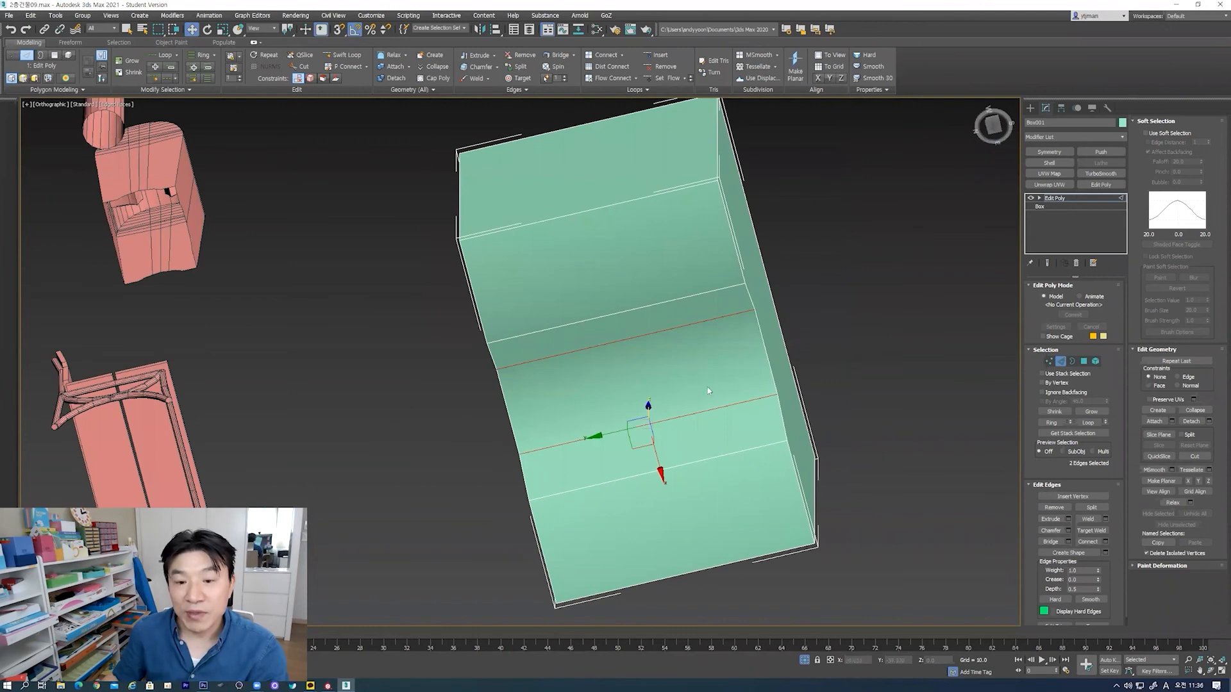
middle_click_drag(723, 310, 684, 346, "alt")
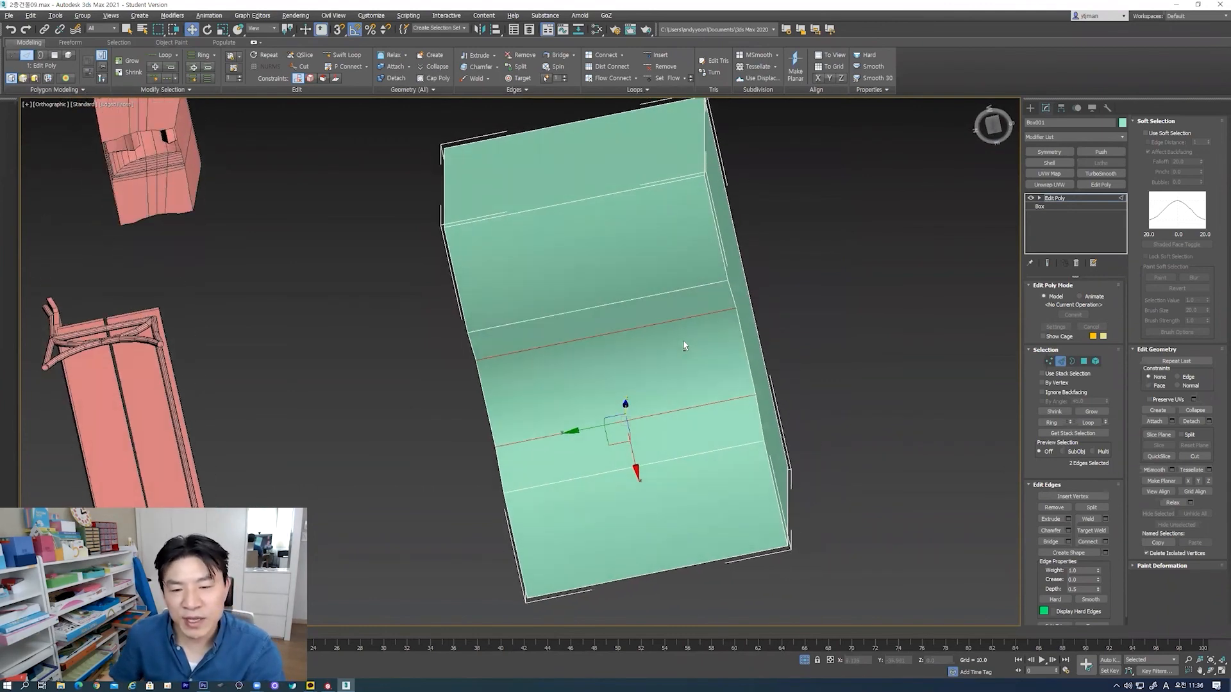
Step: Try selecting the parallel edges across the recessed underside one by one
left_click(640, 298)
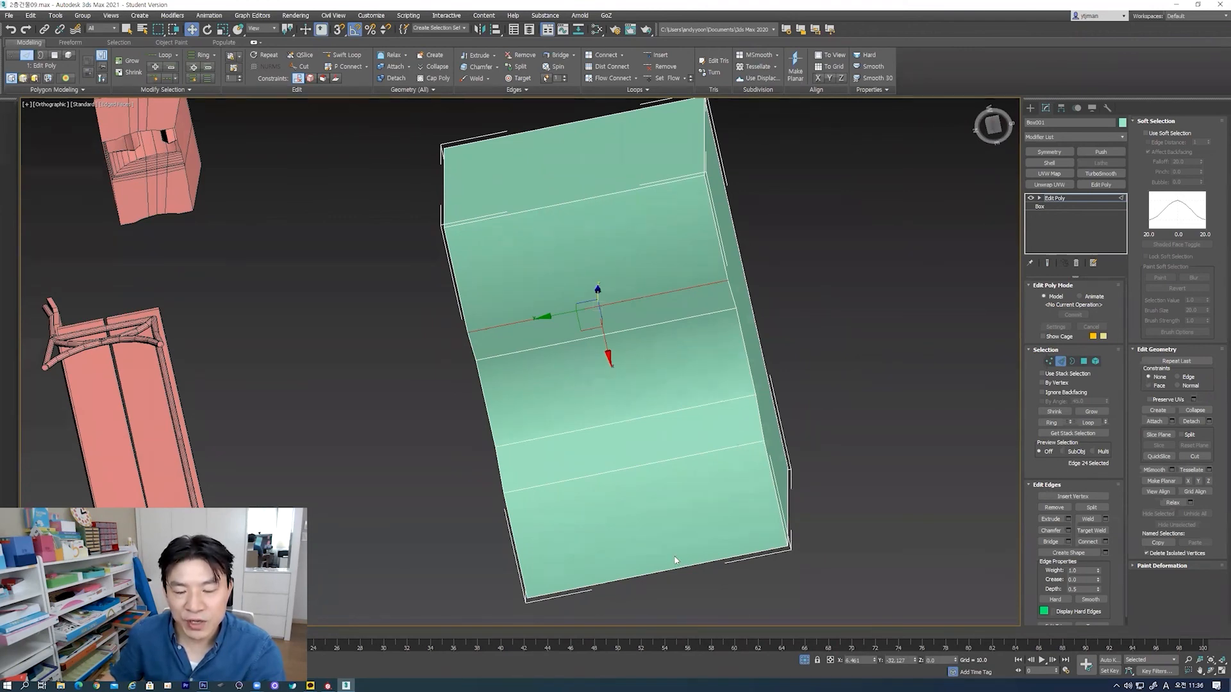
left_click(593, 196, "shift")
left_click(858, 287)
left_click(606, 196)
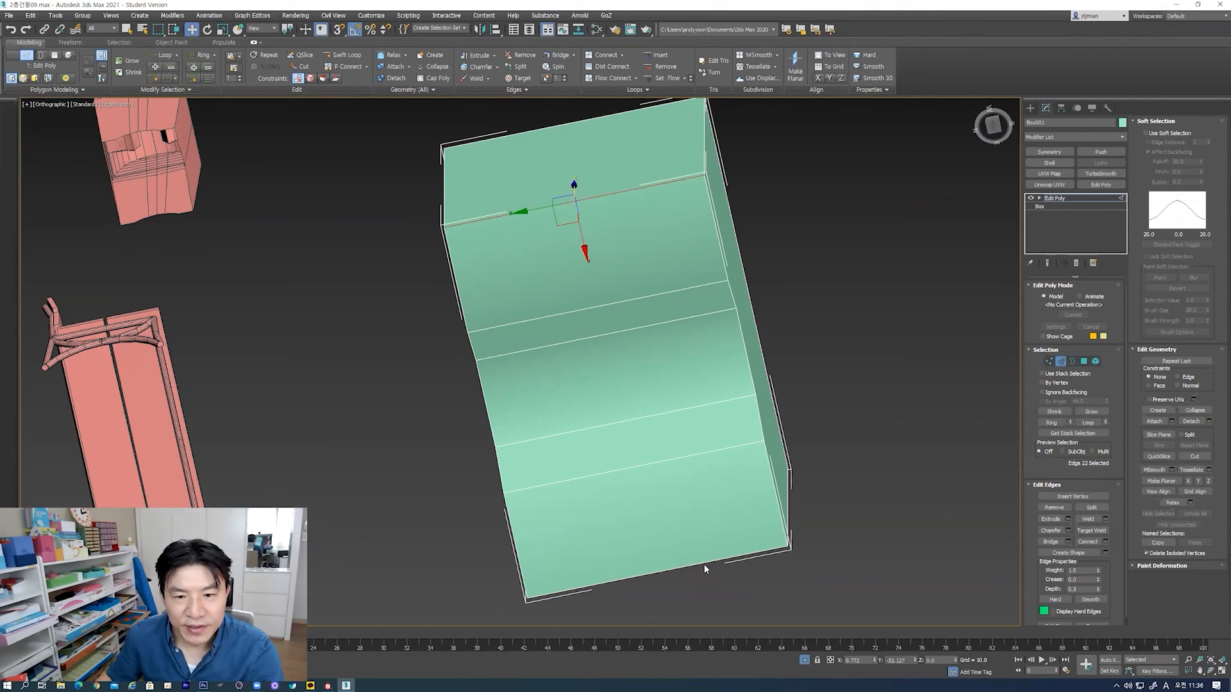
left_click(705, 563, "ctrl")
left_click(658, 462, "ctrl")
left_click(649, 414, "ctrl")
left_click(628, 330, "ctrl")
left_click(640, 297, "ctrl")
left_click(748, 197)
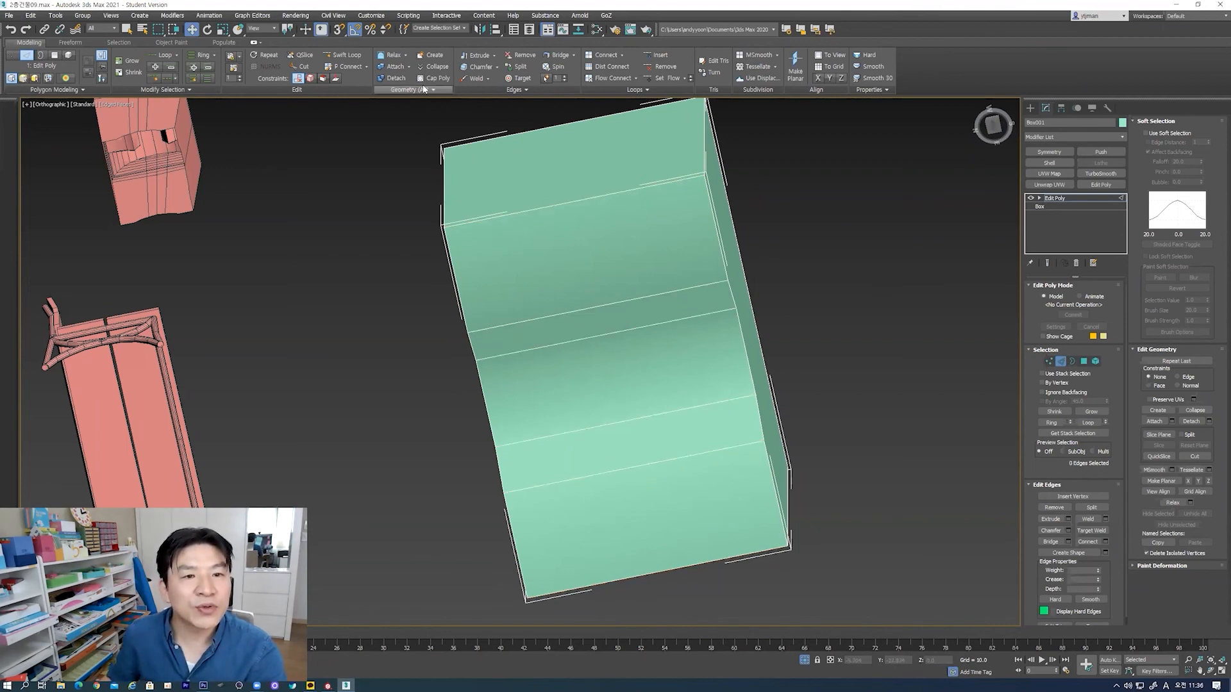
Step: Add two Swift Loop edge loops around the box, crossing the recess near either end
left_click(342, 59)
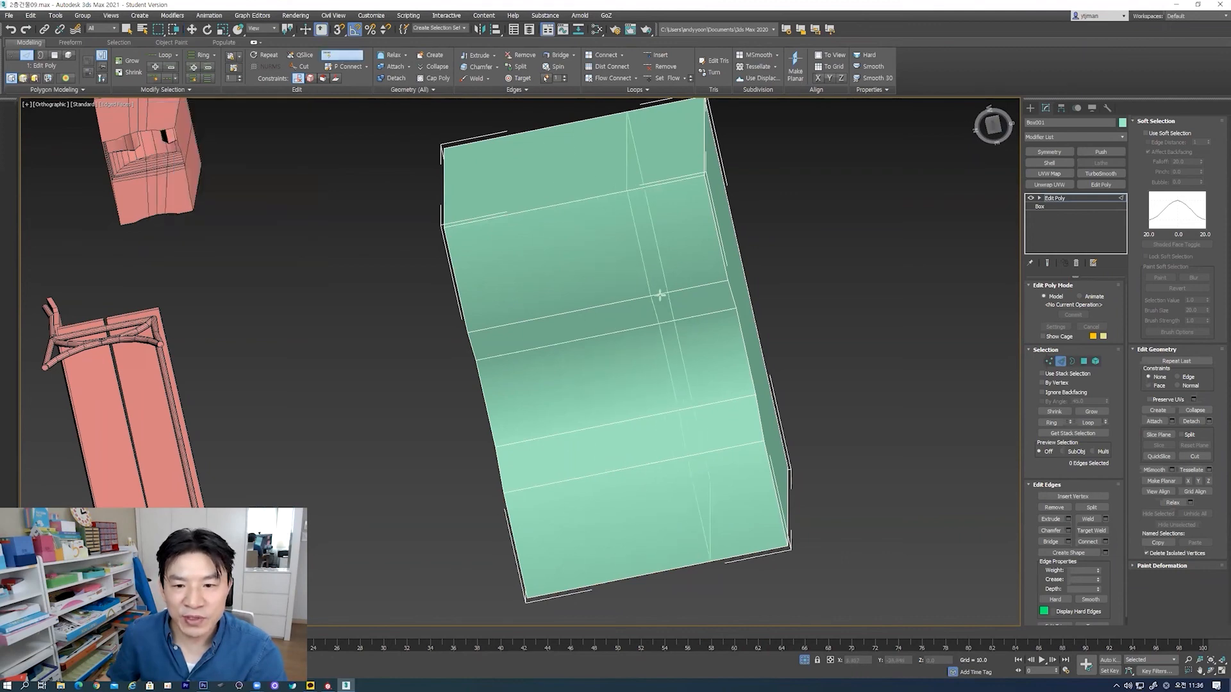
middle_click_drag(666, 299, 651, 275, "alt")
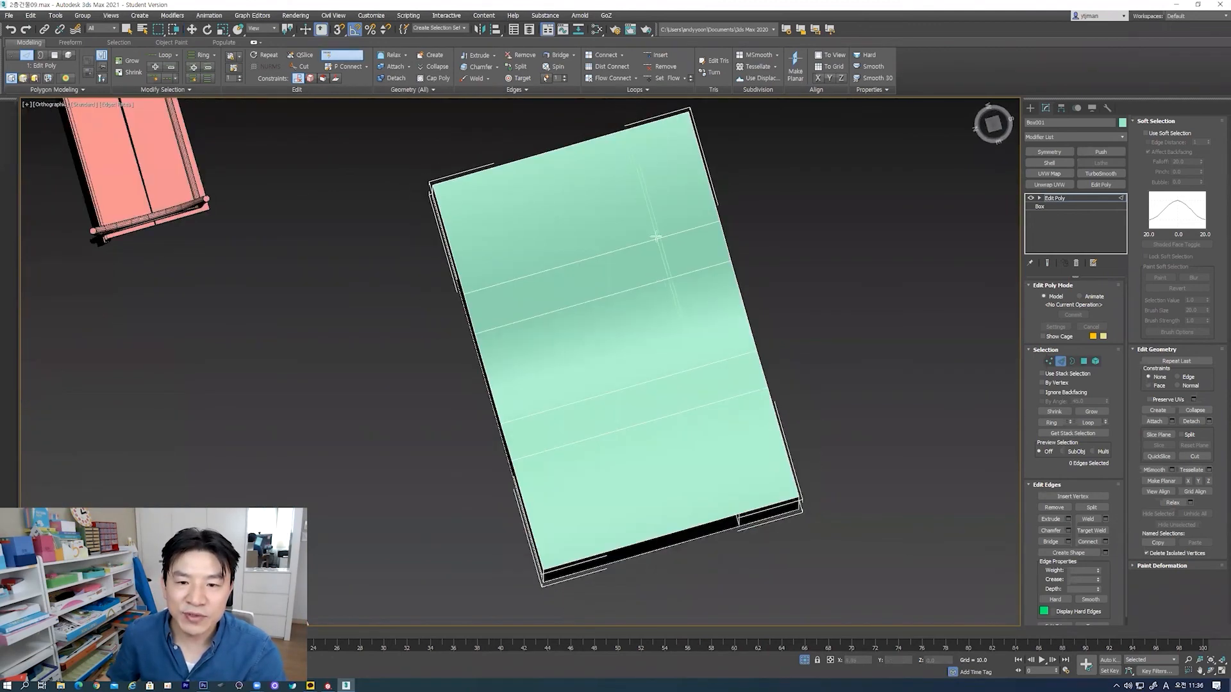
left_click(678, 329)
key("ctrl+z")
key("ctrl+y")
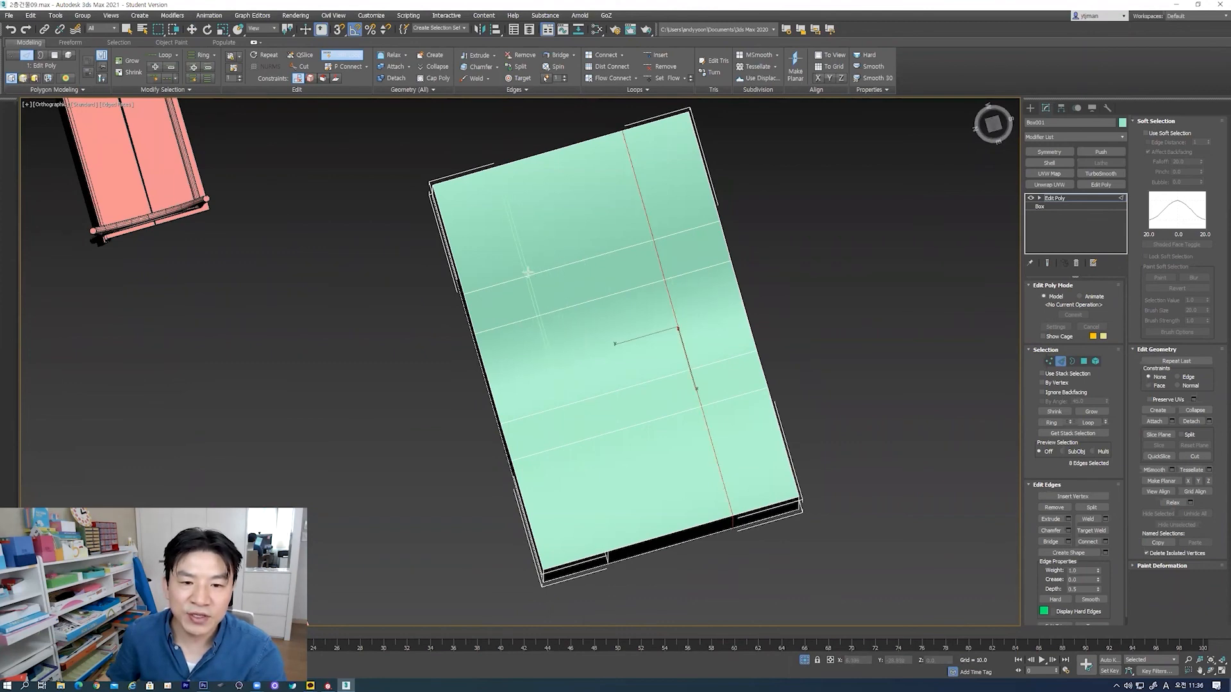
middle_click_drag(525, 271, 507, 218, "alt")
left_click(192, 30)
left_click(398, 191)
Step: Try selecting both new edge loops and removing their underside edges from the selection
middle_click_drag(398, 191, 583, 310, "alt")
left_click(621, 294)
double_click(621, 293)
double_click(498, 306, "ctrl")
middle_click_drag(499, 305, 575, 478, "alt")
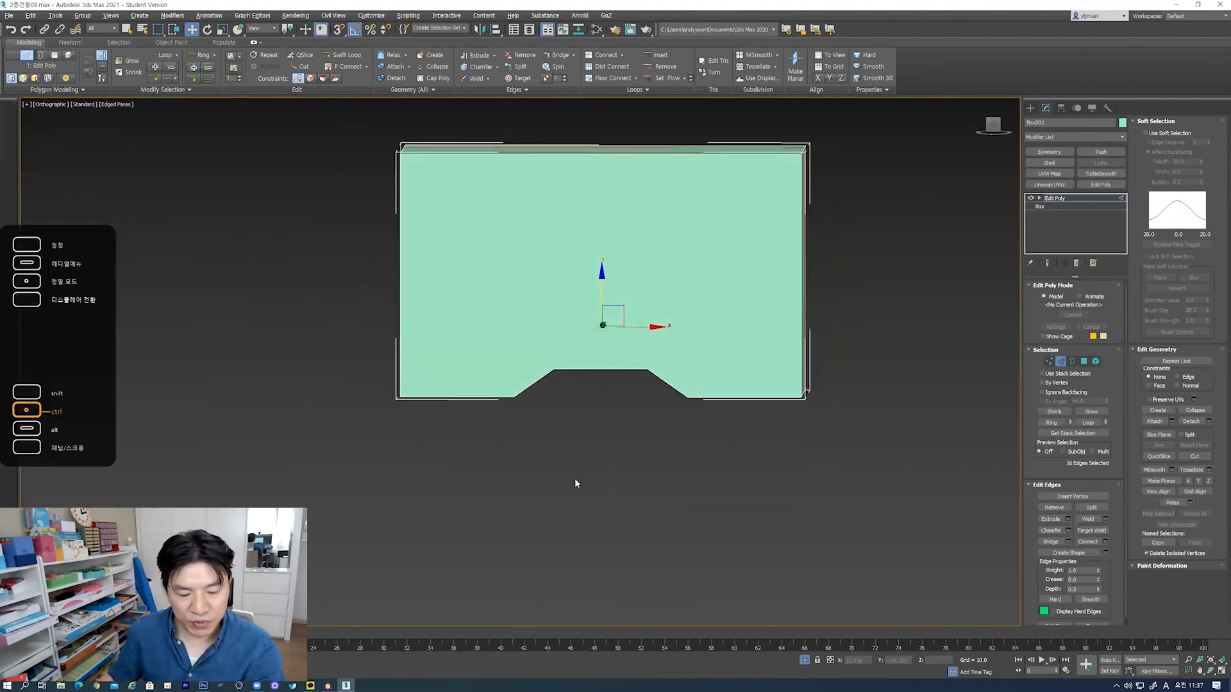
left_click_drag(466, 489, 621, 357, "alt")
left_click_drag(768, 286, 768, 287, "alt")
mouse_move(643, 555)
middle_mouse_down("alt")
mouse_move(654, 478)
mouse_move(652, 562)
middle_mouse_up("alt")
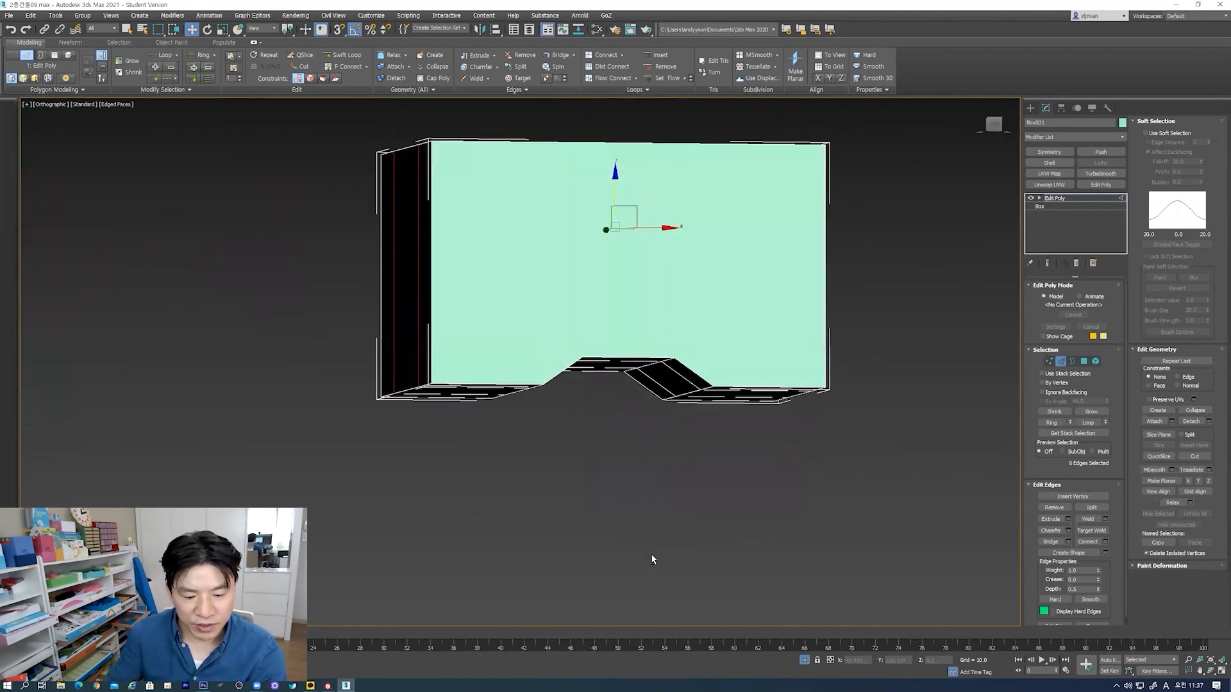
left_click(652, 561)
middle_click_drag(652, 559, 594, 428, "alt")
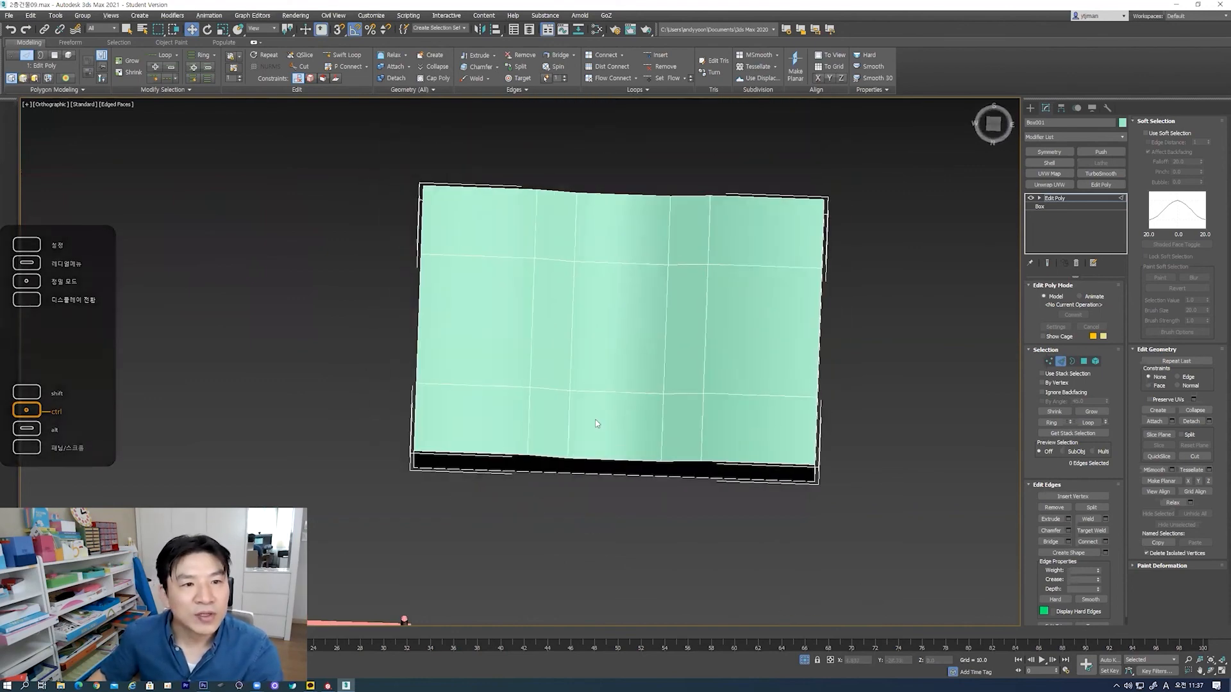
left_click(1051, 530)
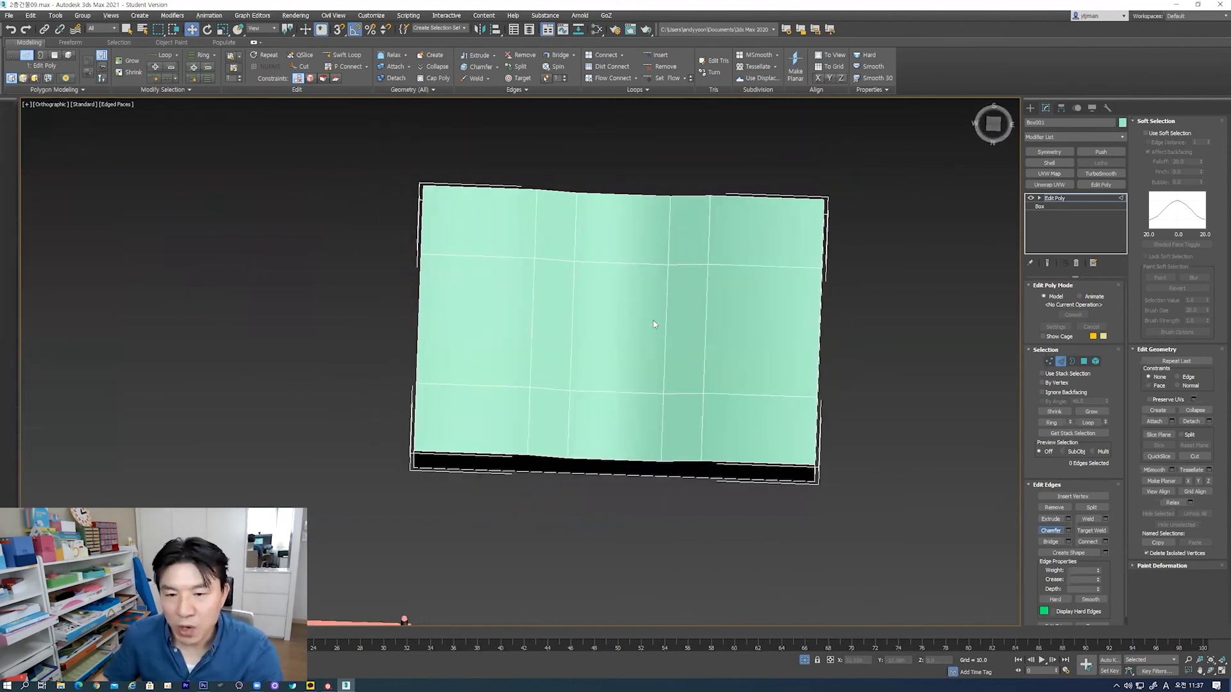
left_click(722, 265)
left_click(846, 381)
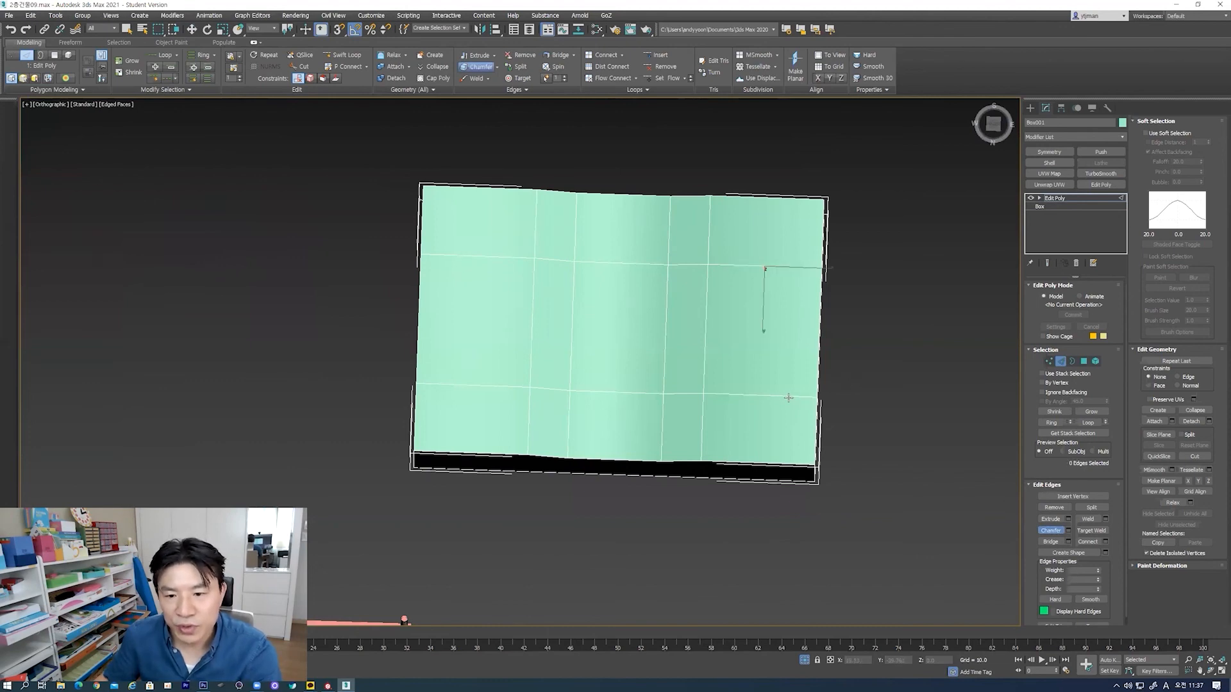
right_click(475, 215)
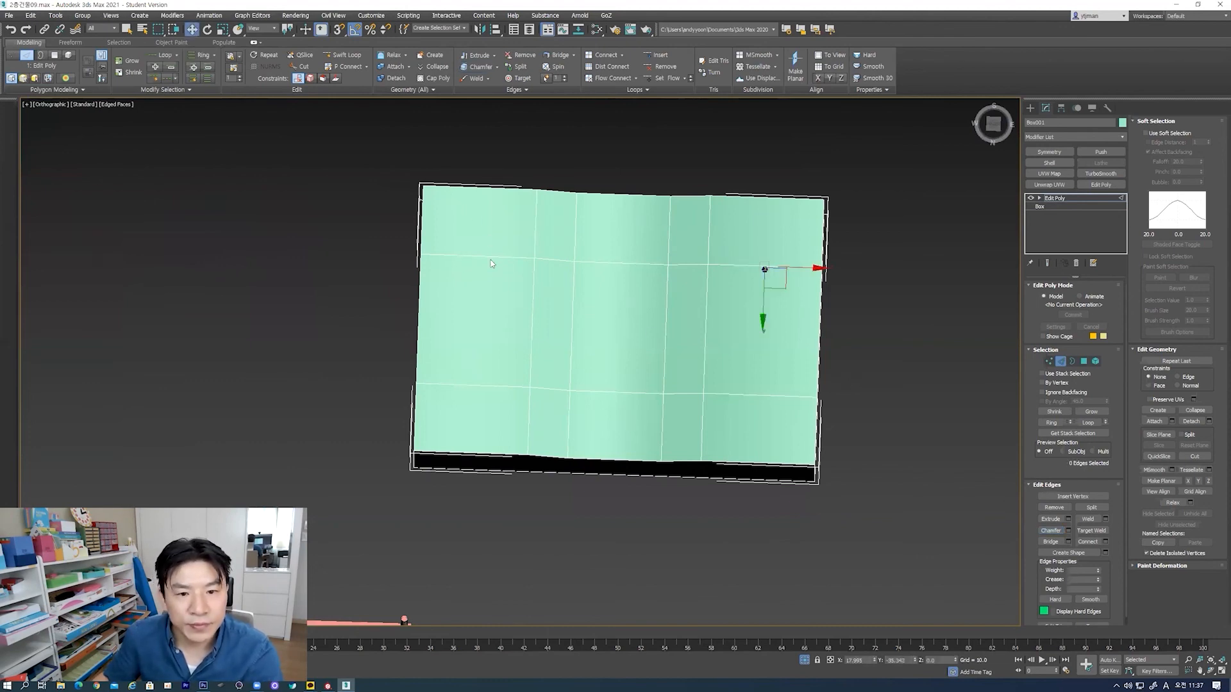
Step: Select the underside edges of both cross loops and chamfer them into narrow parallel pairs
double_click(482, 259)
double_click(496, 386, "ctrl")
left_click(1052, 531)
left_click_drag(768, 266, 765, 263)
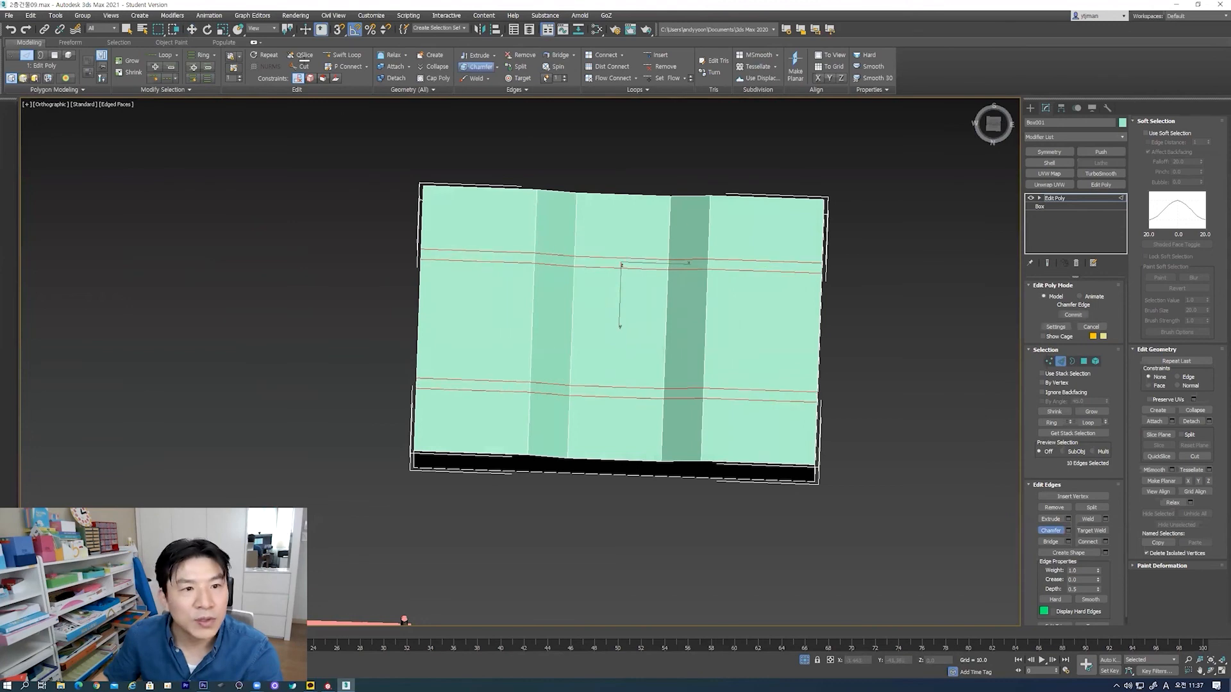
key("w")
Step: Select the inner edge of each chamfered pair and raise both to cut a second recess between the corner feet
middle_click_drag(397, 211, 457, 388, "alt")
left_click(457, 387)
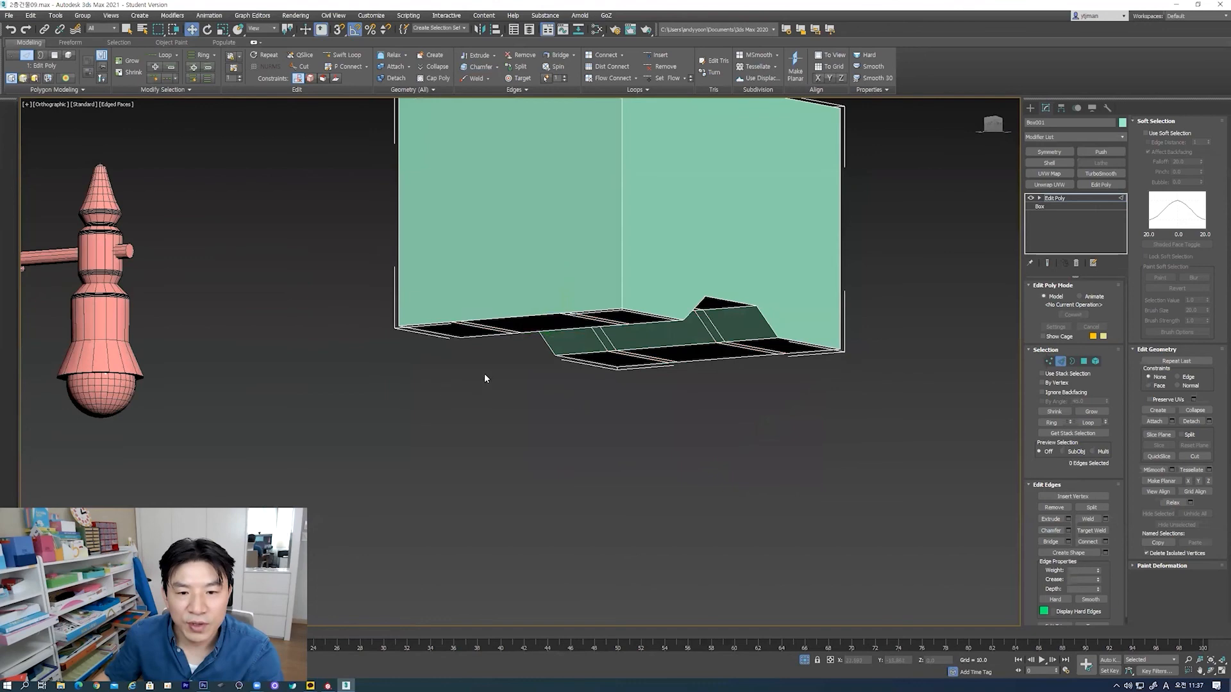
double_click(573, 316)
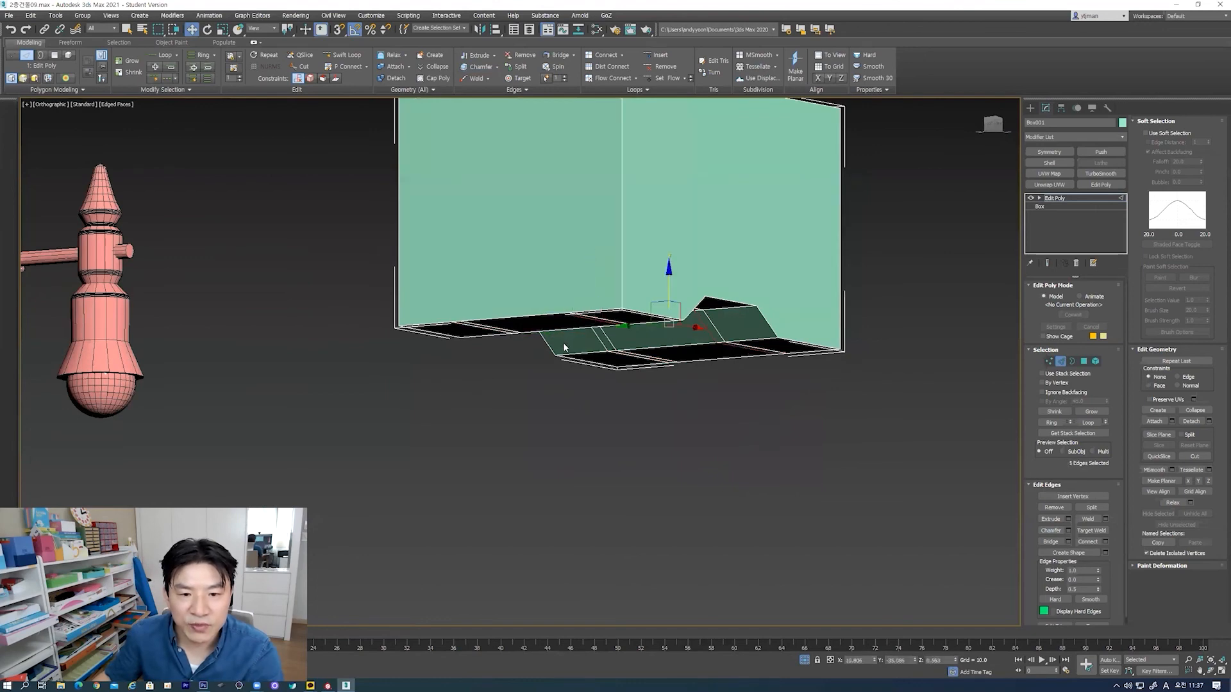
double_click(494, 327, "ctrl")
middle_click_drag(555, 321, 575, 291, "alt")
left_click_drag(564, 277, 562, 249)
middle_click_drag(562, 249, 581, 353, "alt")
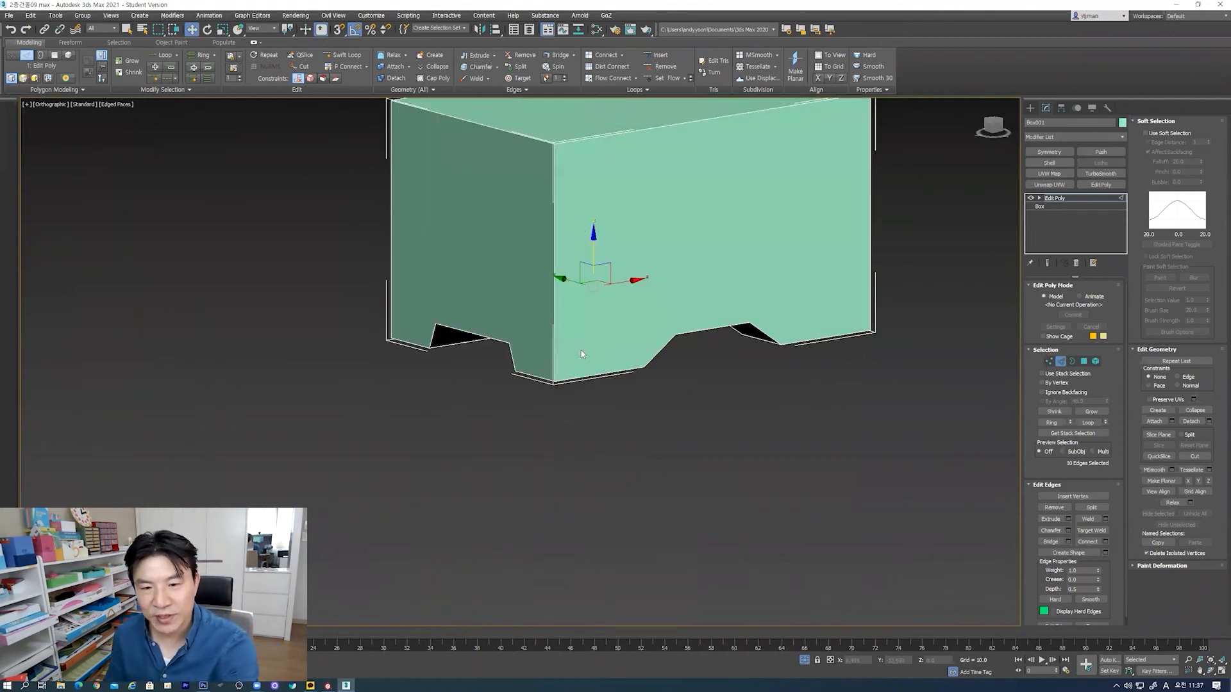
Step: Switch to the perspective view, leave Edge level and delete the demonstration box
key("p")
scroll(583, 352, "down", 5)
scroll(585, 351, "down", 8)
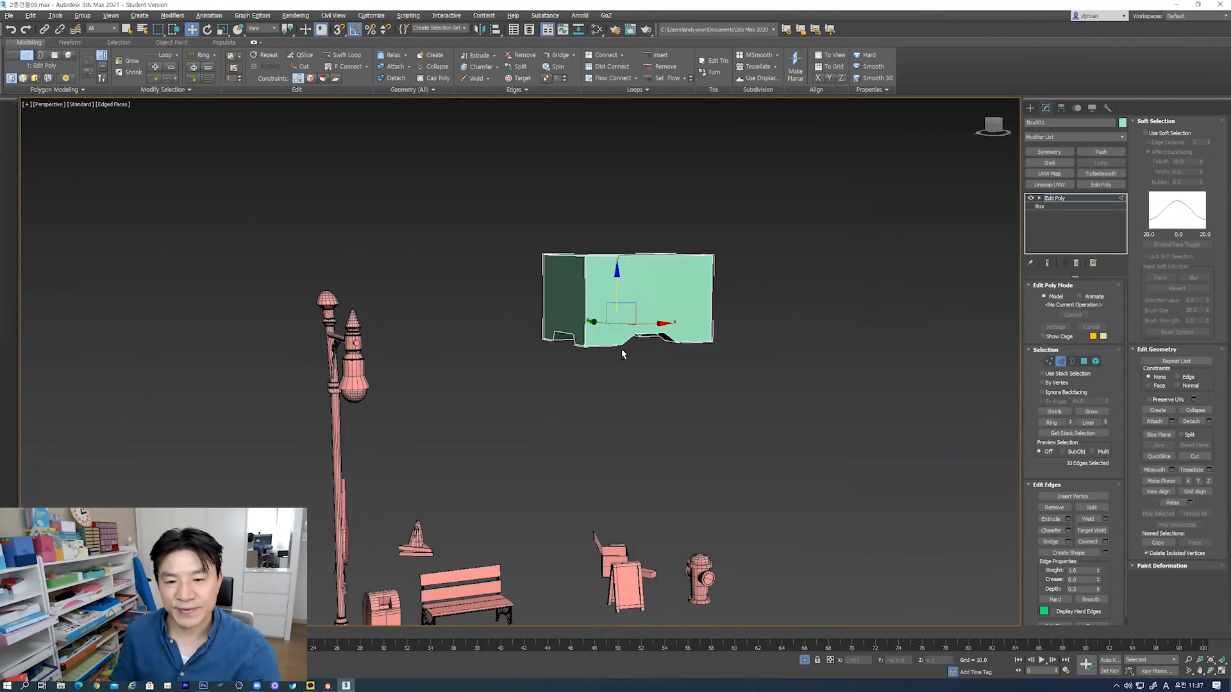
left_click(1062, 362)
left_click(775, 404)
left_click(675, 306)
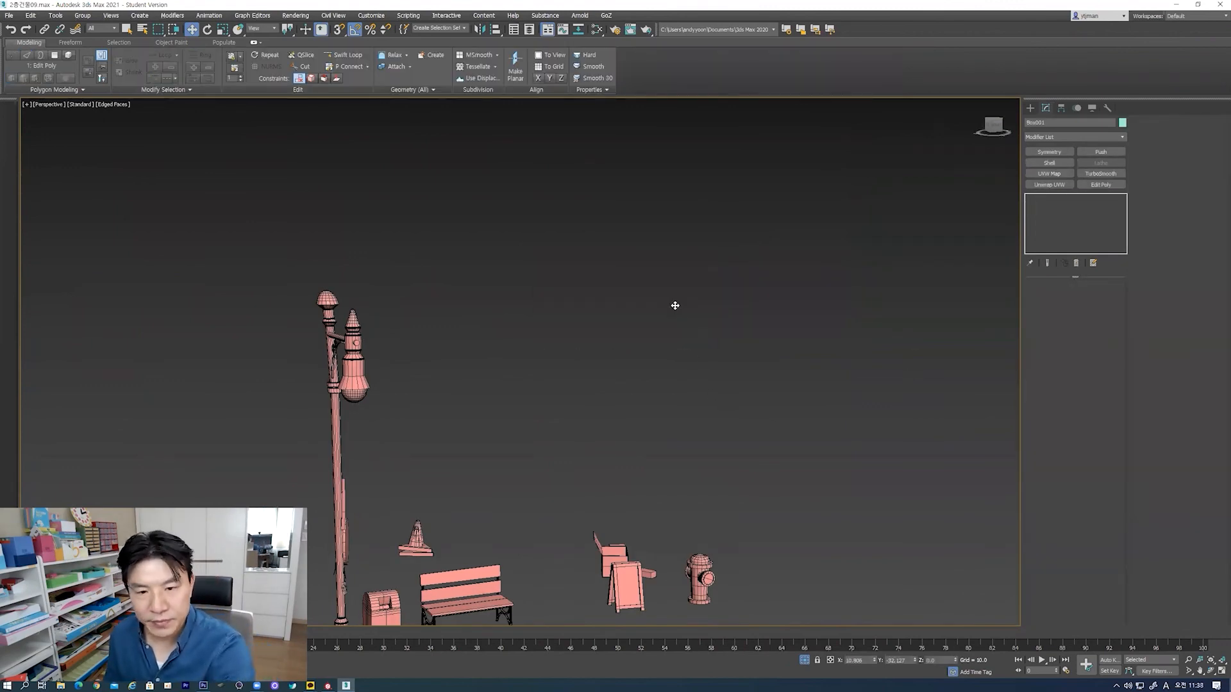
Step: Select the street-props object and bring all of its props into view
key("ctrl+a")
middle_click_drag(524, 506, 599, 466, "alt")
scroll(496, 420, "up", 3)
left_click(496, 420)
scroll(508, 417, "down", 5)
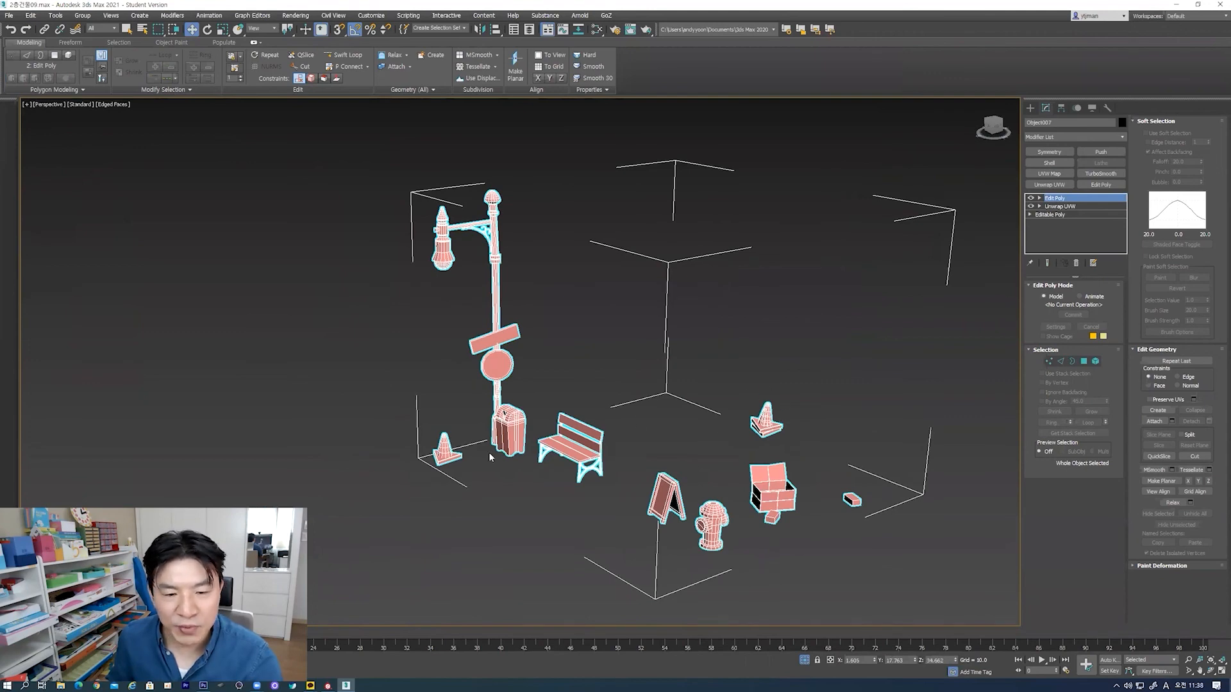
Step: Reselect the props object at the bench and remove its Edit Poly modifier, leaving Unwrap UVW on top
middle_click_drag(583, 405, 595, 447, "alt")
scroll(563, 440, "up", 6)
left_click(590, 451)
left_click(603, 303)
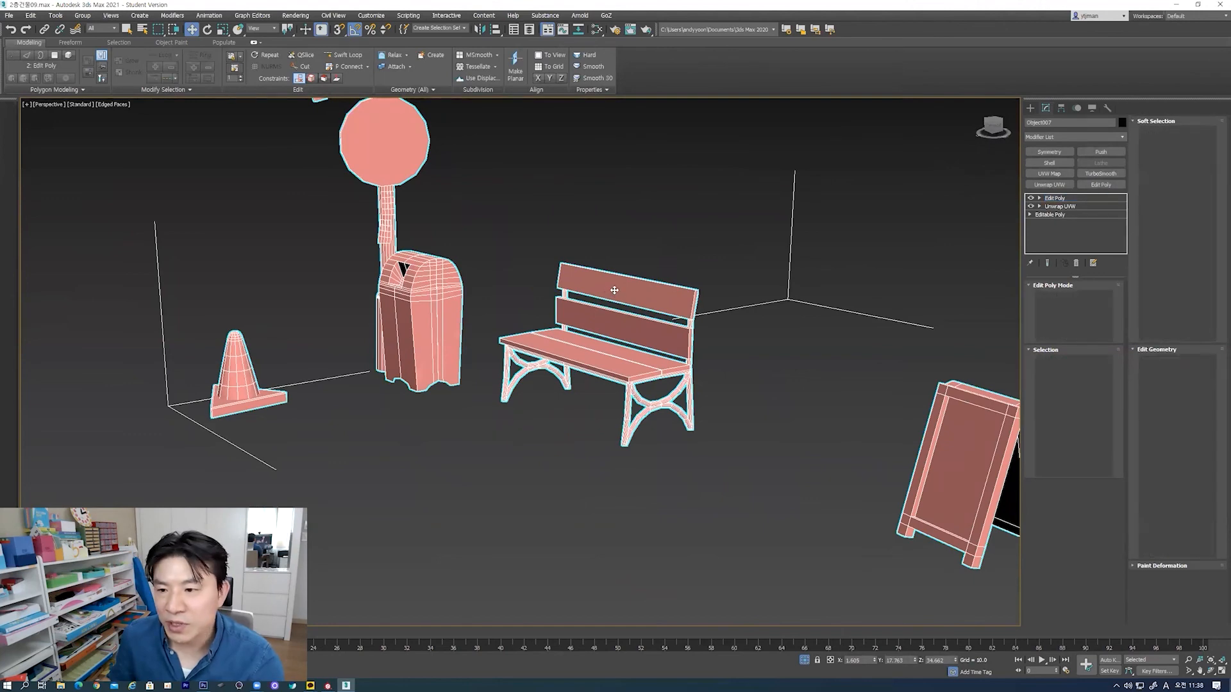
left_click(729, 312)
left_click(660, 302)
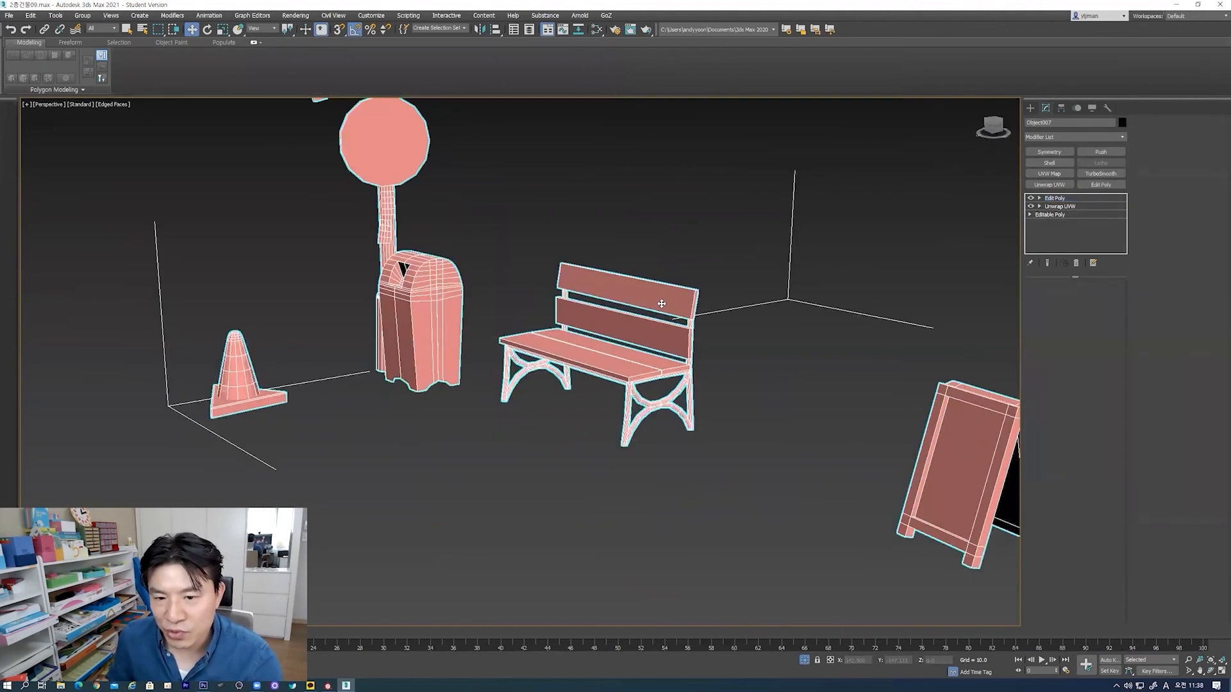
left_click(1076, 263)
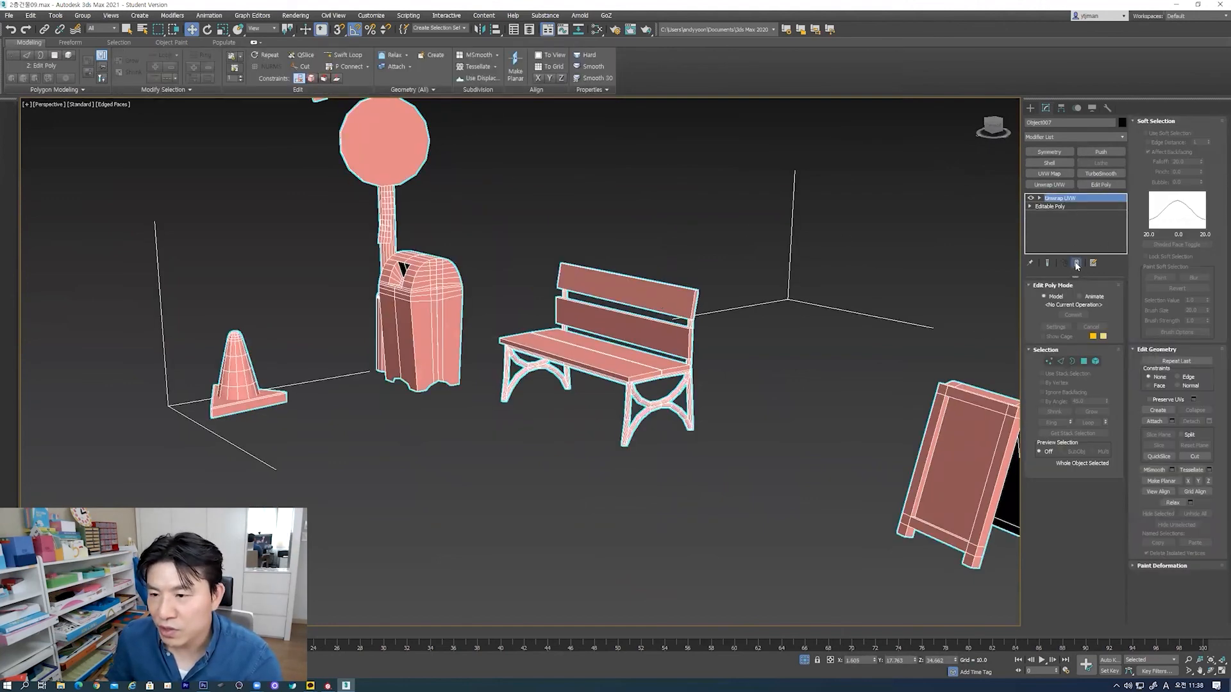
Step: Open the UV editor for the props and select the bench's lower backrest slat at Polygon level
left_click(1074, 444)
scroll(152, 255, "down", 5)
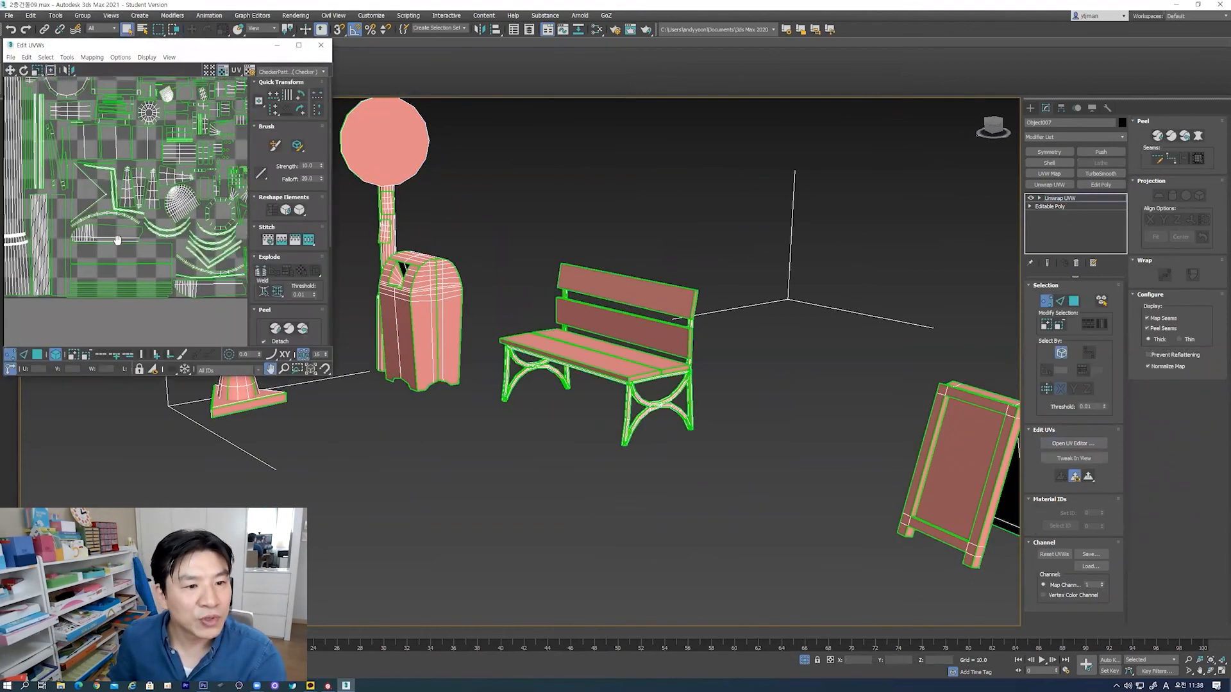
left_click(1074, 301)
left_click(642, 307)
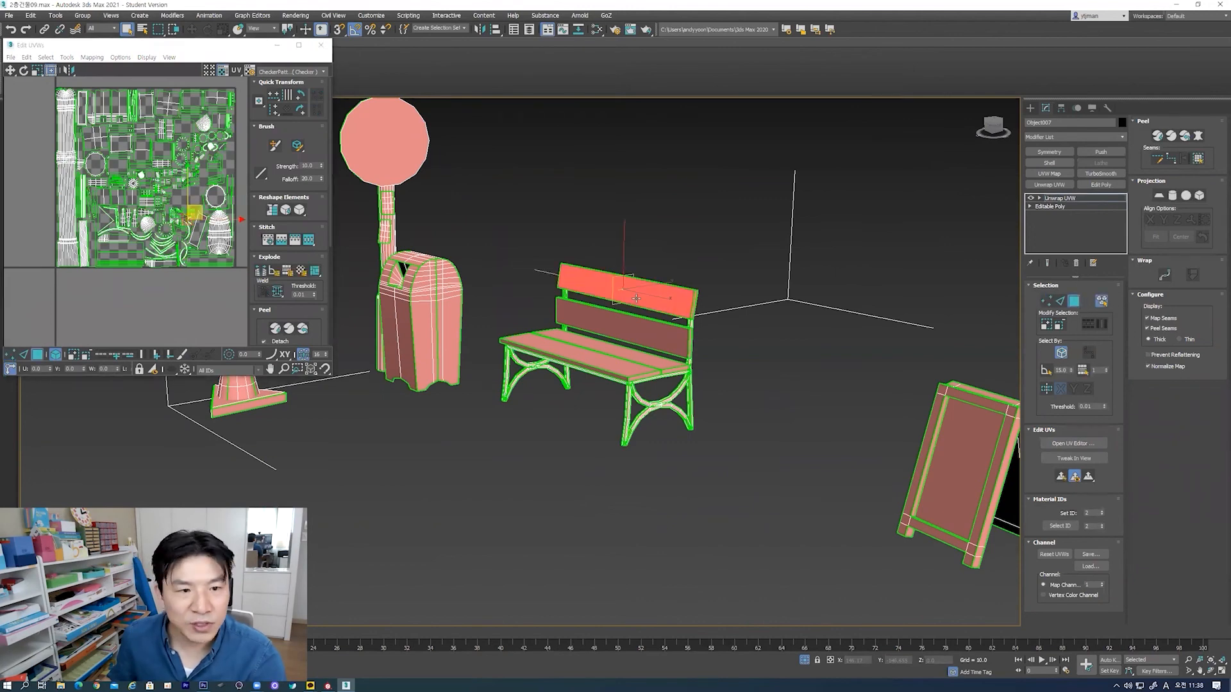
left_click(652, 321)
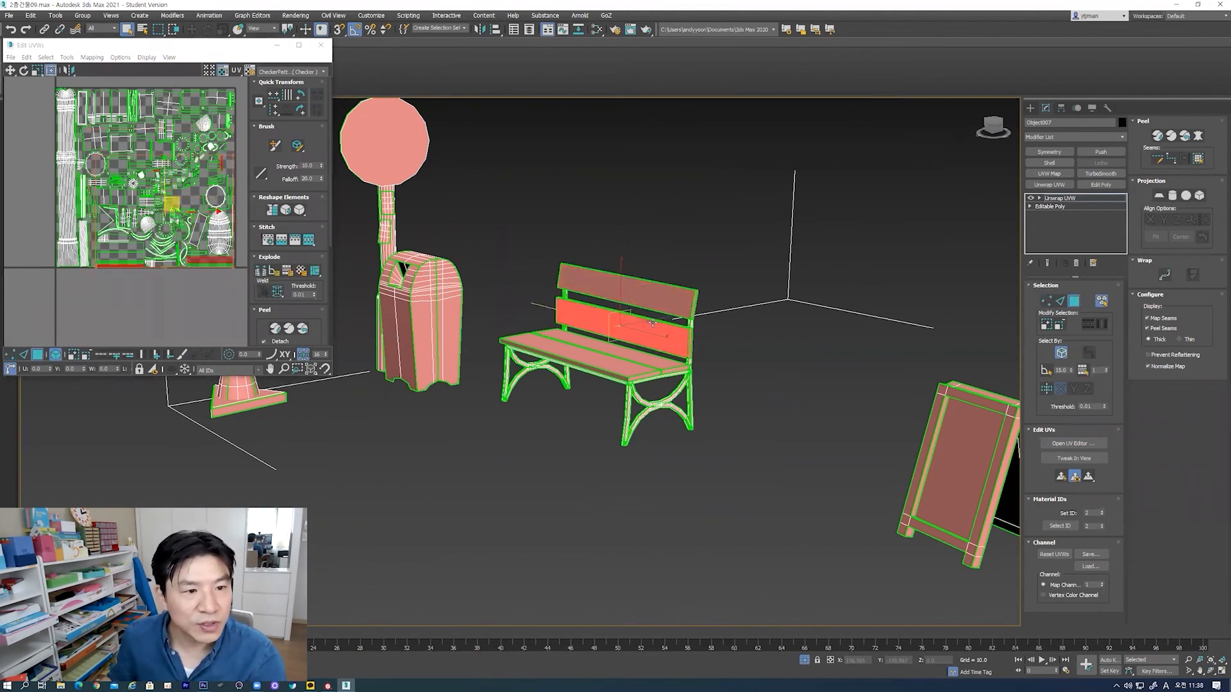
scroll(99, 223, "up", 4)
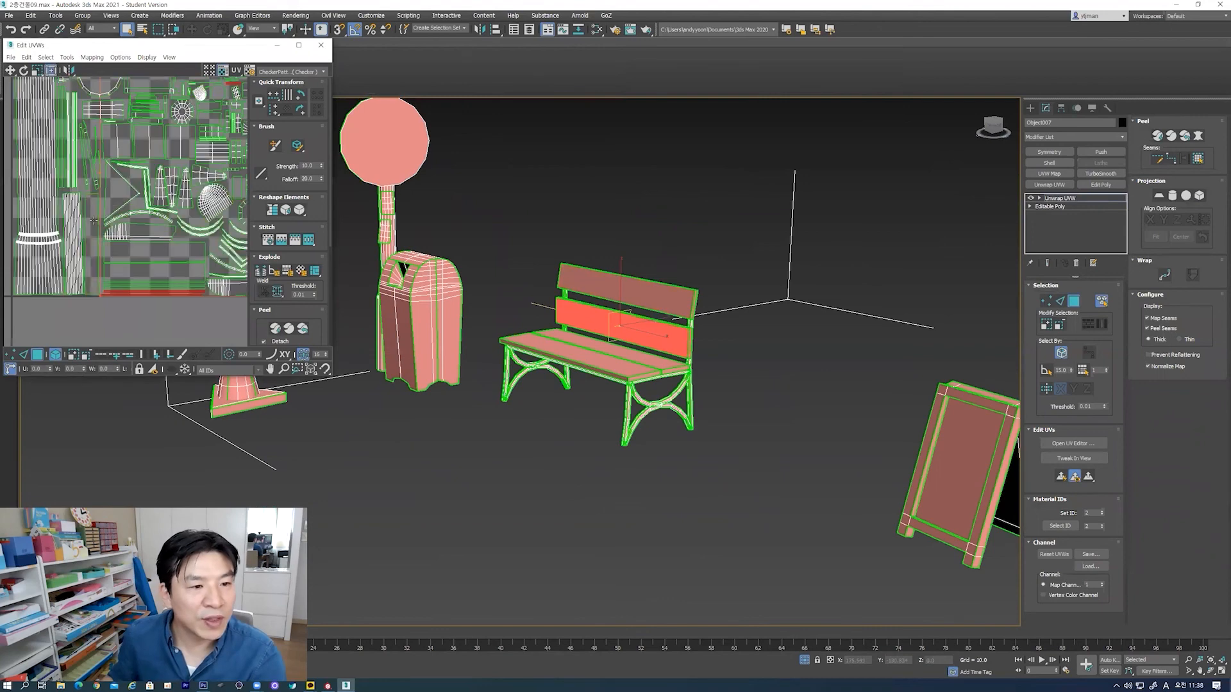
Step: Select the bench's upper backrest slat and examine where its polygons lie in the UV layout
left_click(637, 284)
scroll(113, 225, "down", 3)
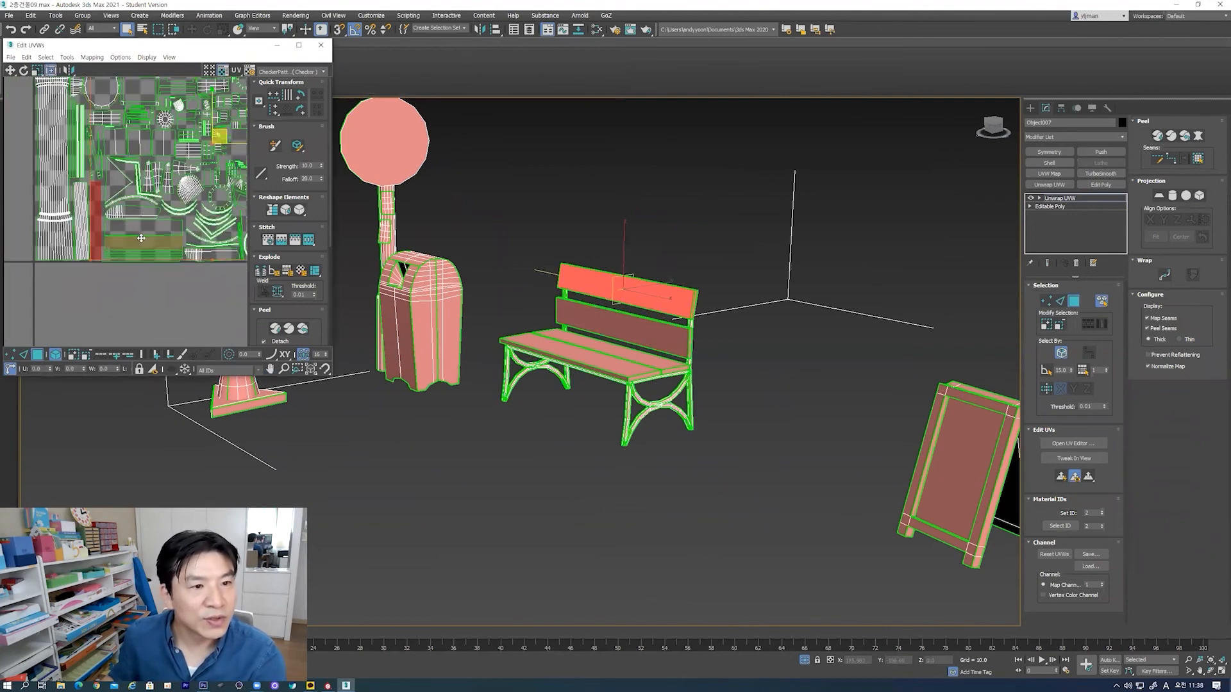
middle_click_drag(141, 238, 138, 283)
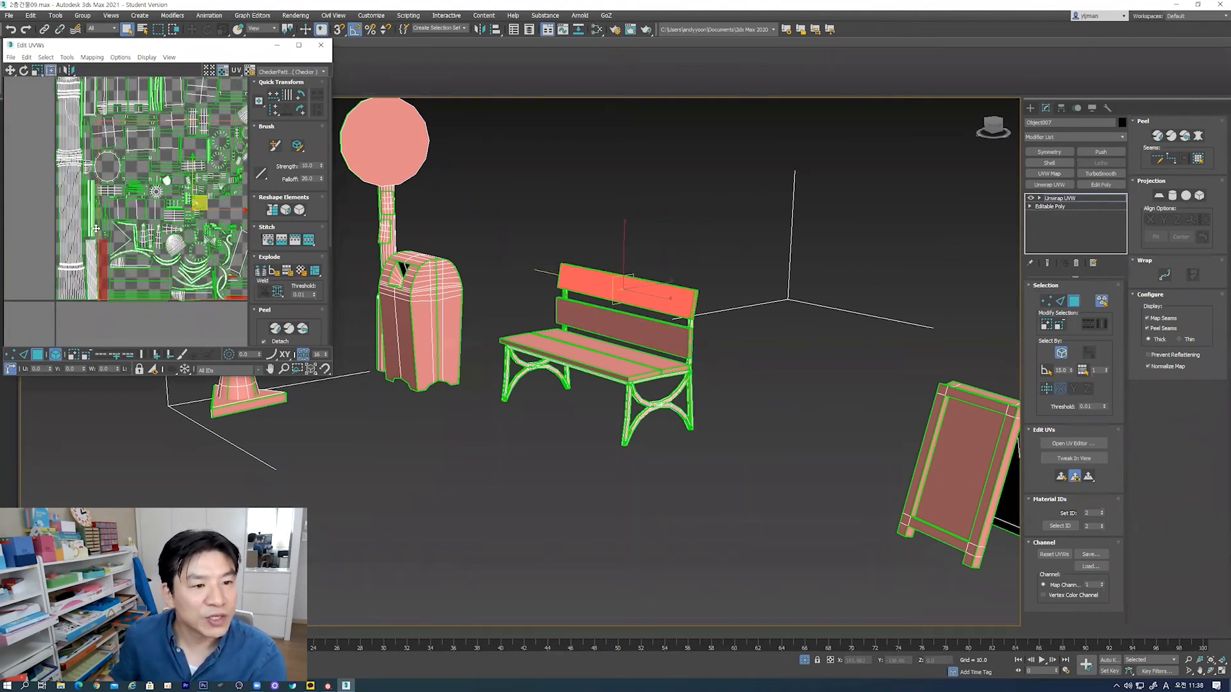
scroll(99, 237, "up", 2)
middle_click_drag(141, 328, 79, 251)
scroll(104, 205, "down", 1)
scroll(103, 205, "down", 2)
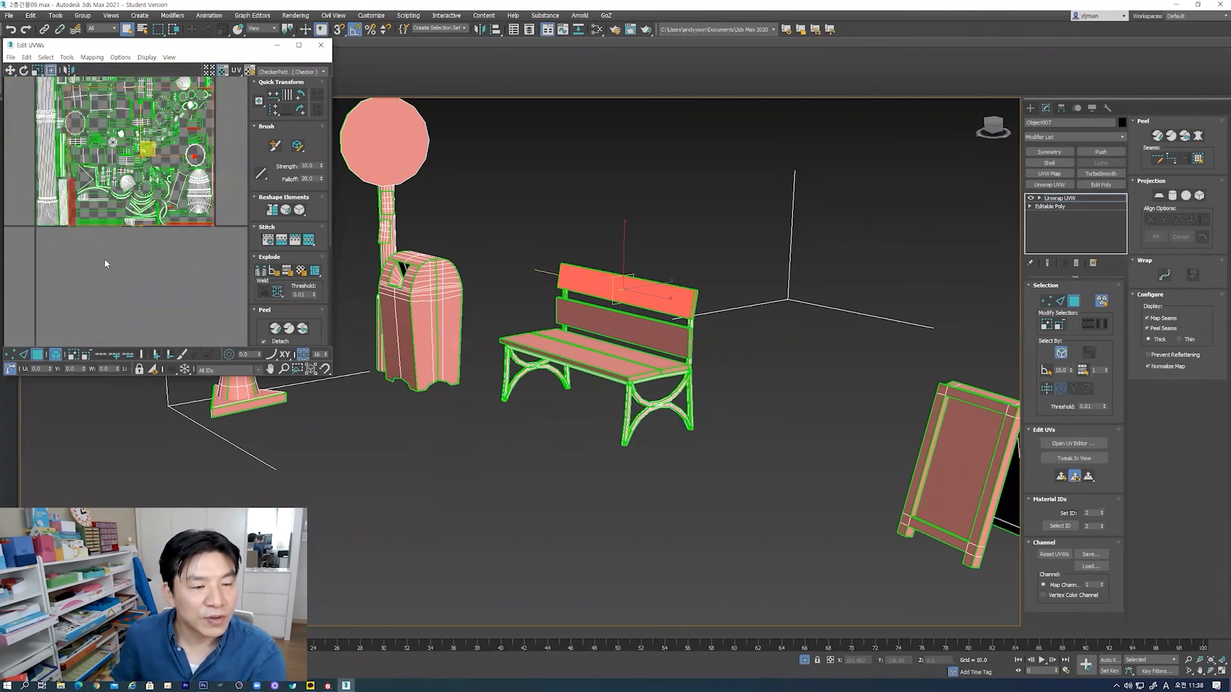
Step: Rotate the bench plank's narrow vertical UV strip by 90 degrees so it lies horizontally
scroll(99, 263, "up", 3)
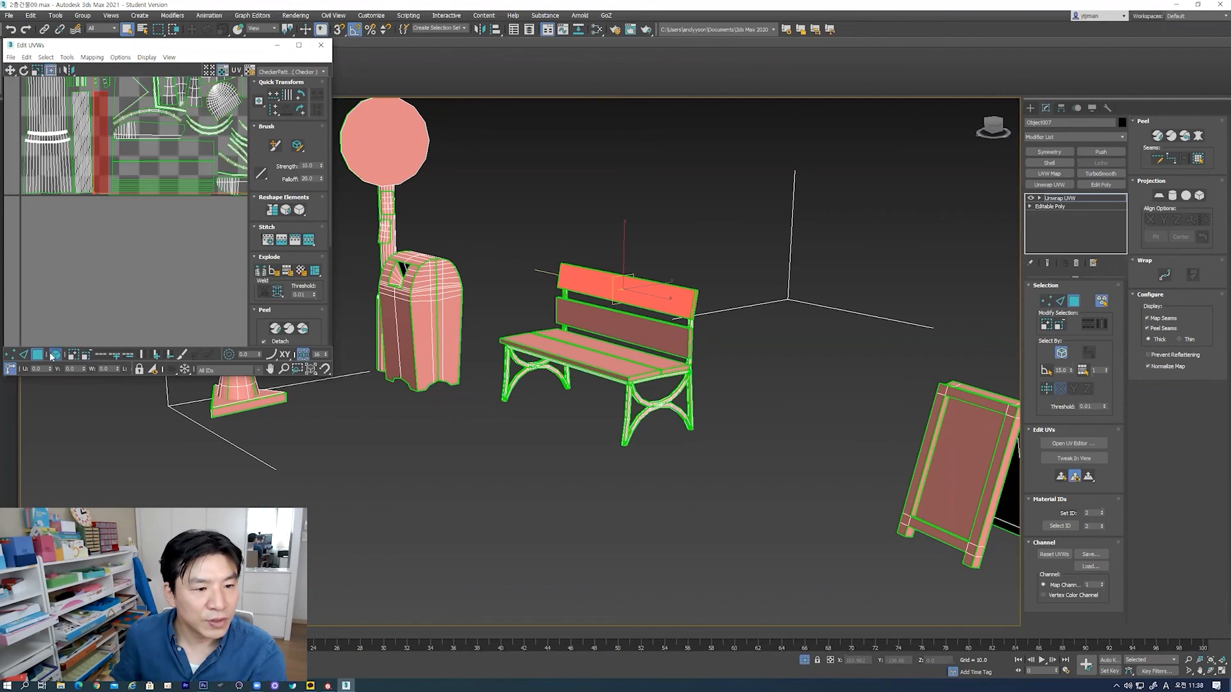
scroll(86, 275, "up", 3)
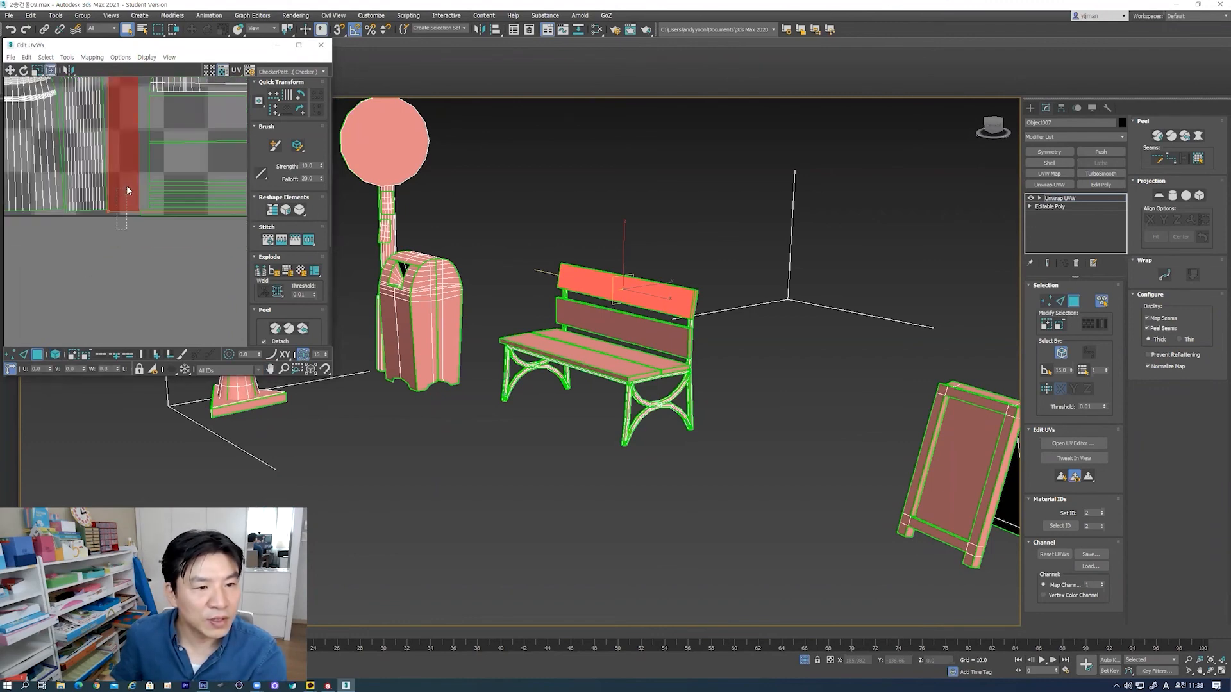
scroll(137, 246, "down", 3)
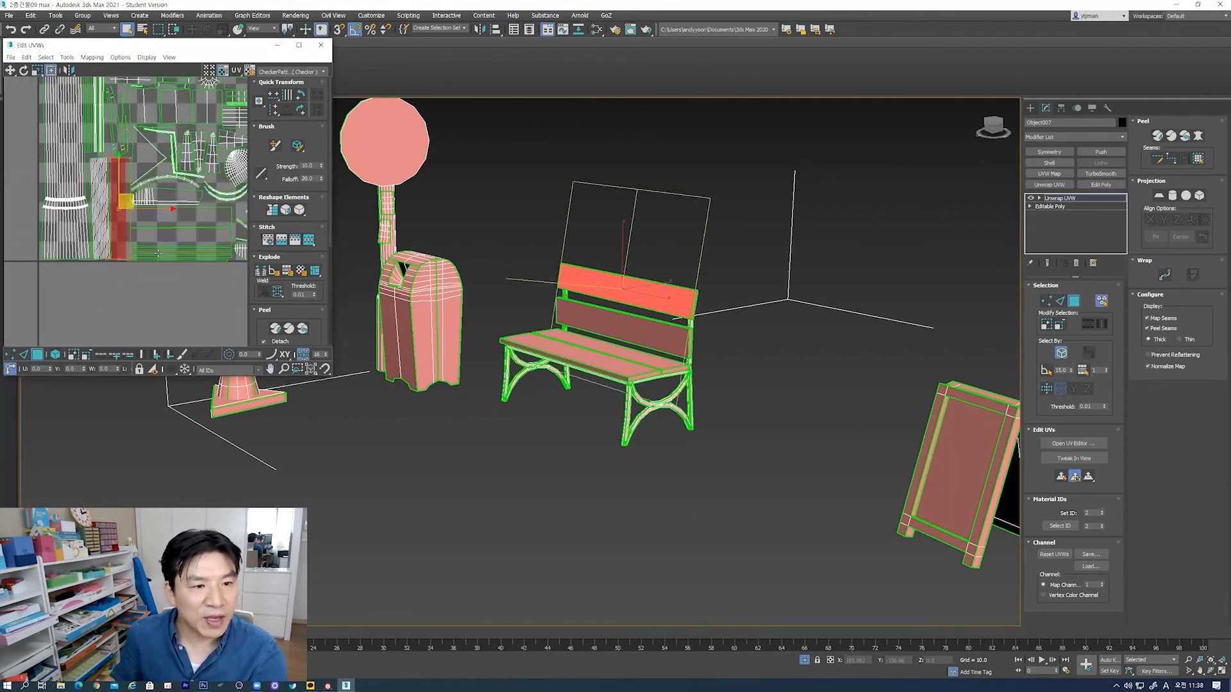
scroll(158, 253, "down", 2)
left_click(290, 96)
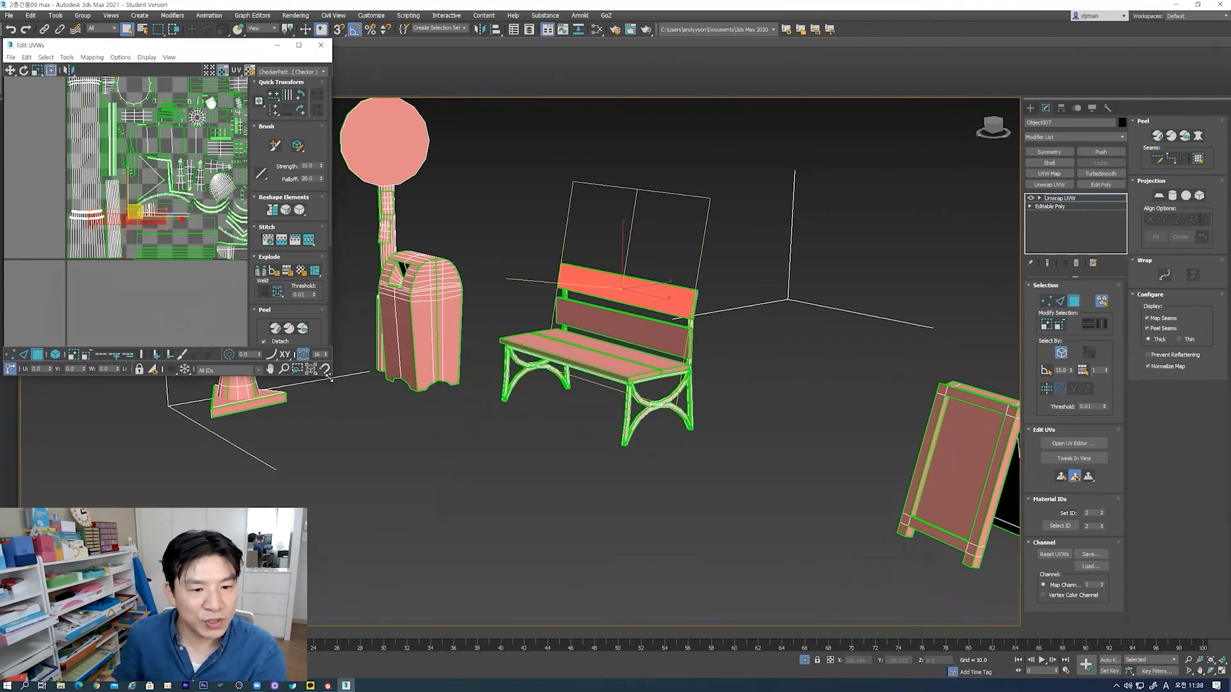
Step: Enlarge the UV editor window and pack the rotated strip together with the neighbouring block of bench slat UVs
left_click_drag(329, 378, 647, 553)
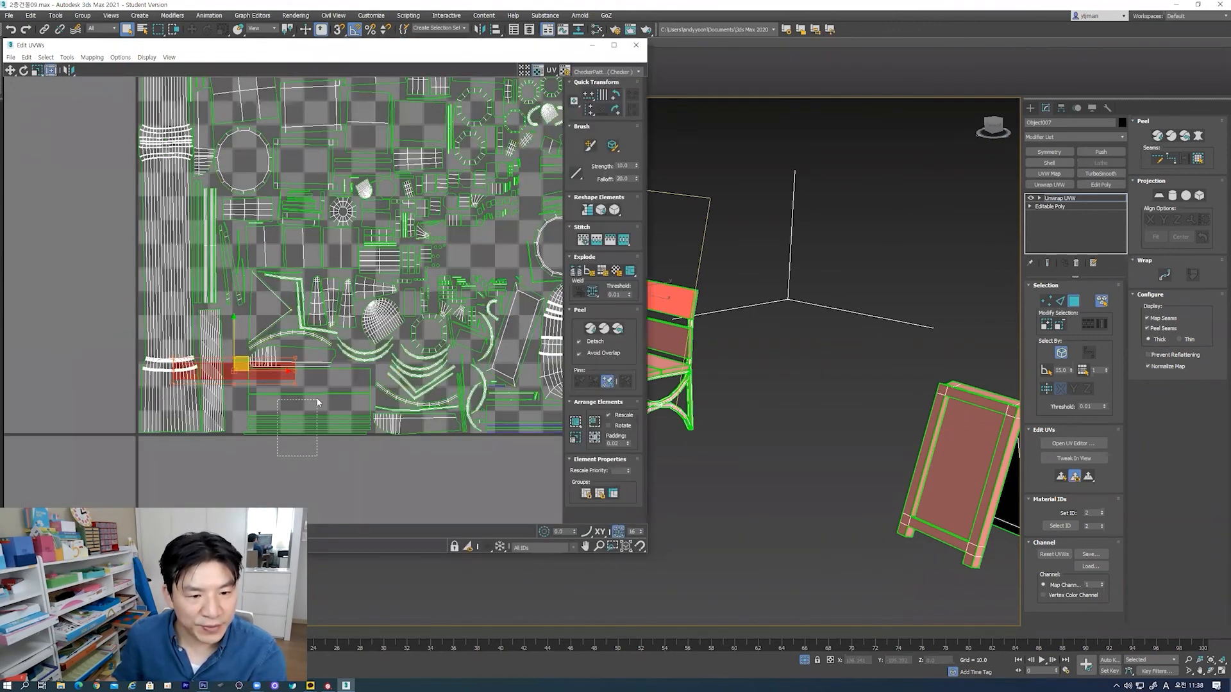
left_click_drag(319, 391, 320, 388)
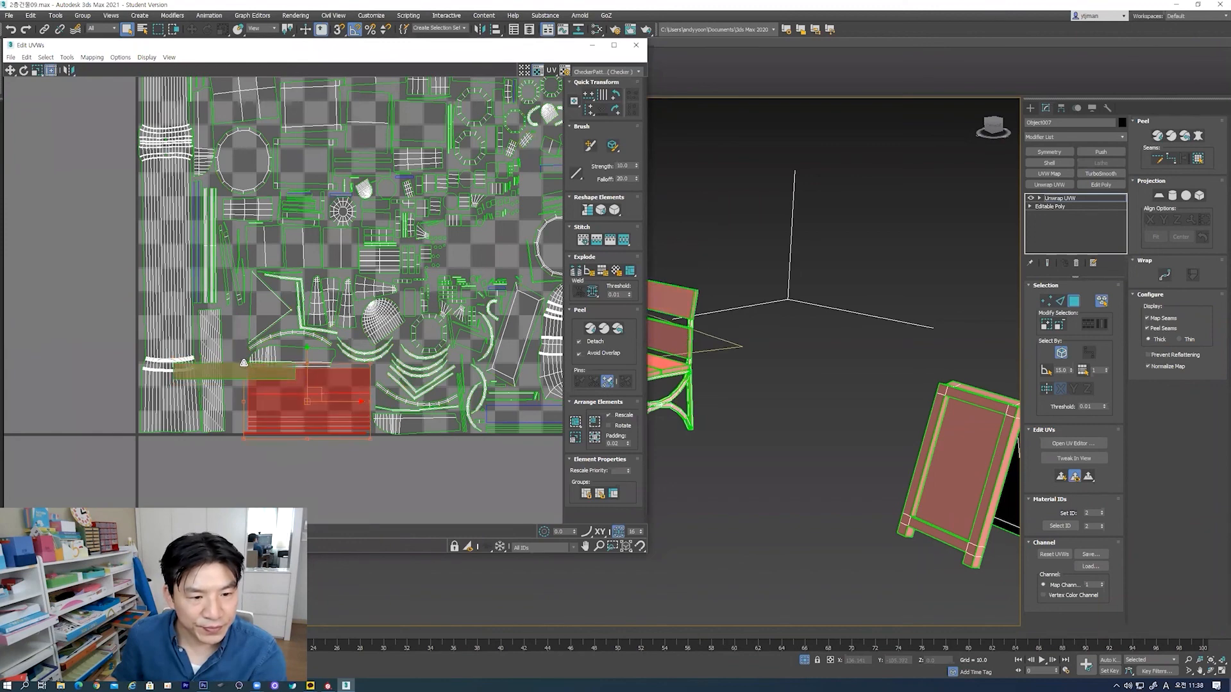
middle_click_drag(282, 429, 291, 347)
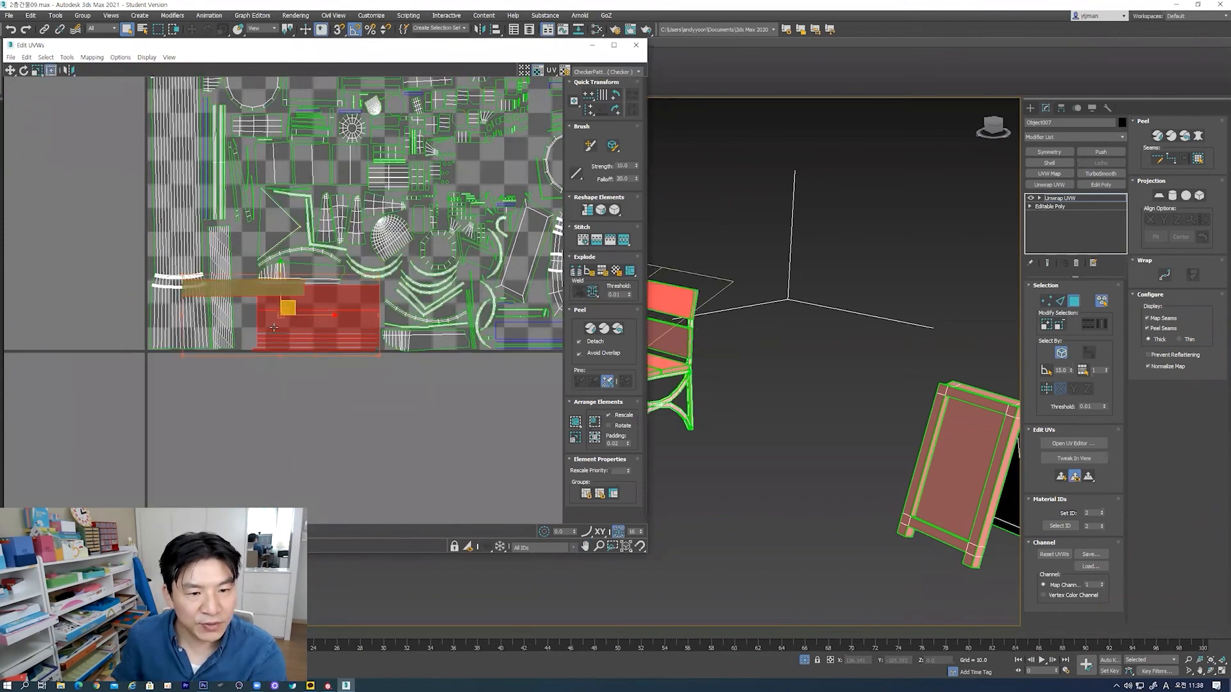
scroll(320, 364, "down", 3)
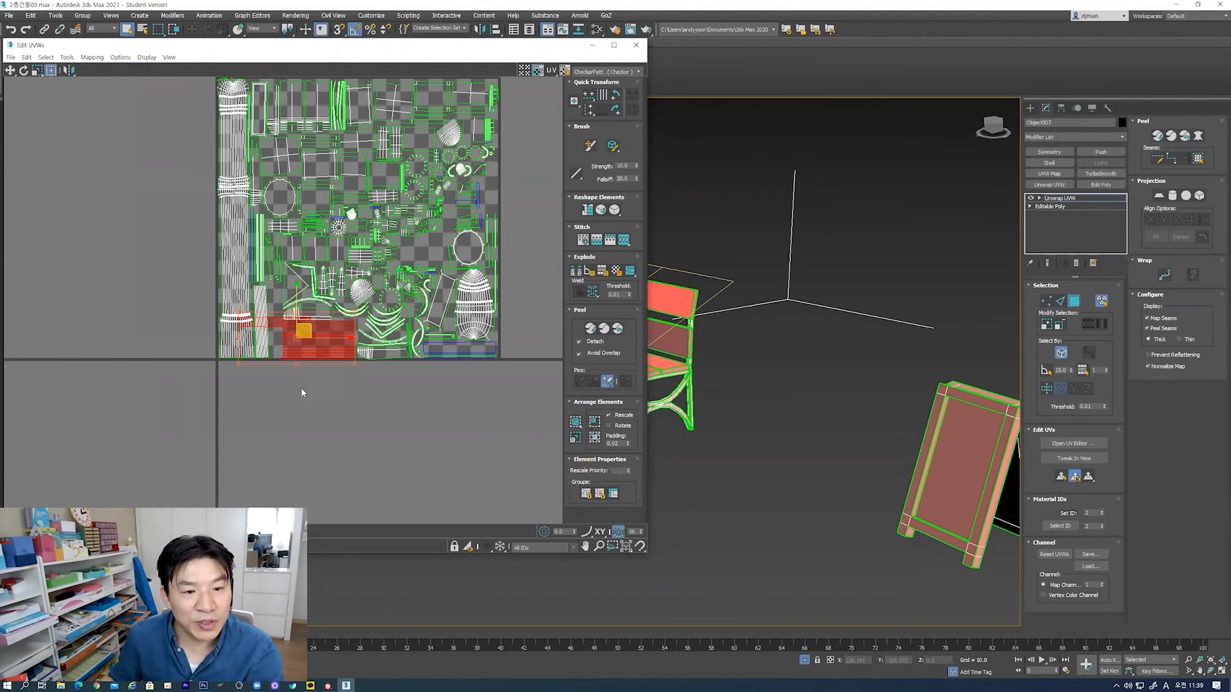
left_click(277, 386)
left_click_drag(304, 329, 304, 327)
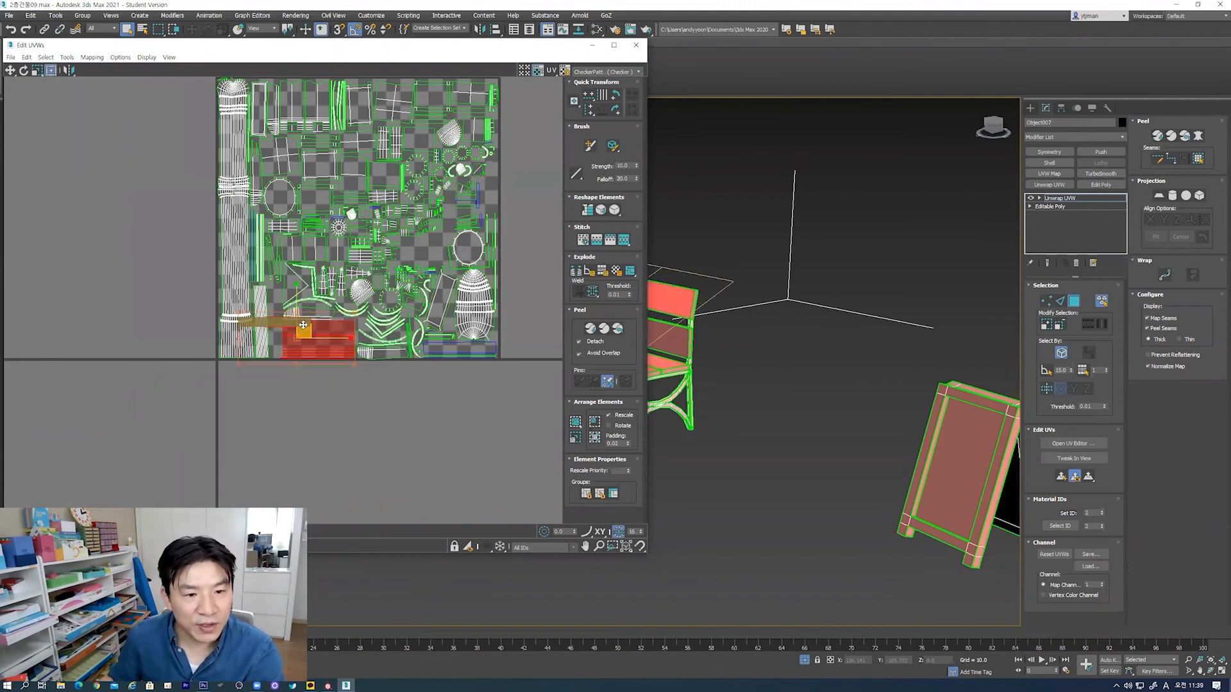
left_click(575, 422)
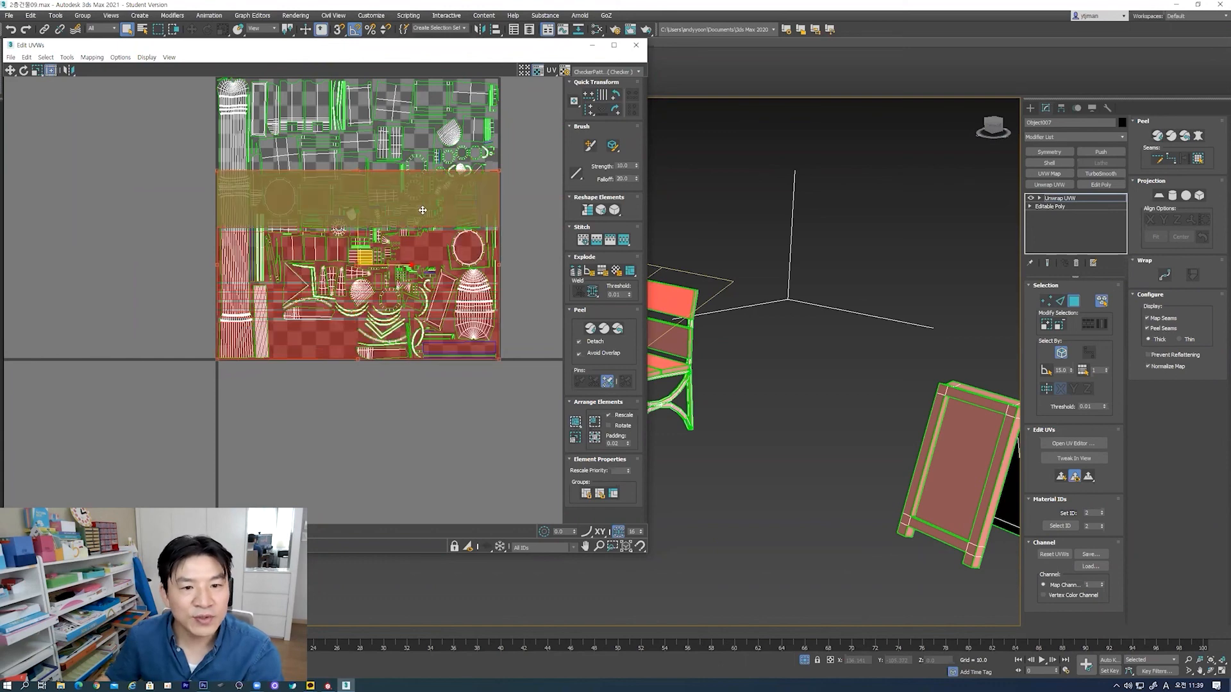
Step: Scale the packed slat block down, fit it into the gap at the UV tile's lower edge, and clear the selection
left_click_drag(477, 216, 431, 290)
scroll(472, 371, "down", 3)
scroll(350, 411, "up", 3)
scroll(430, 289, "up", 2)
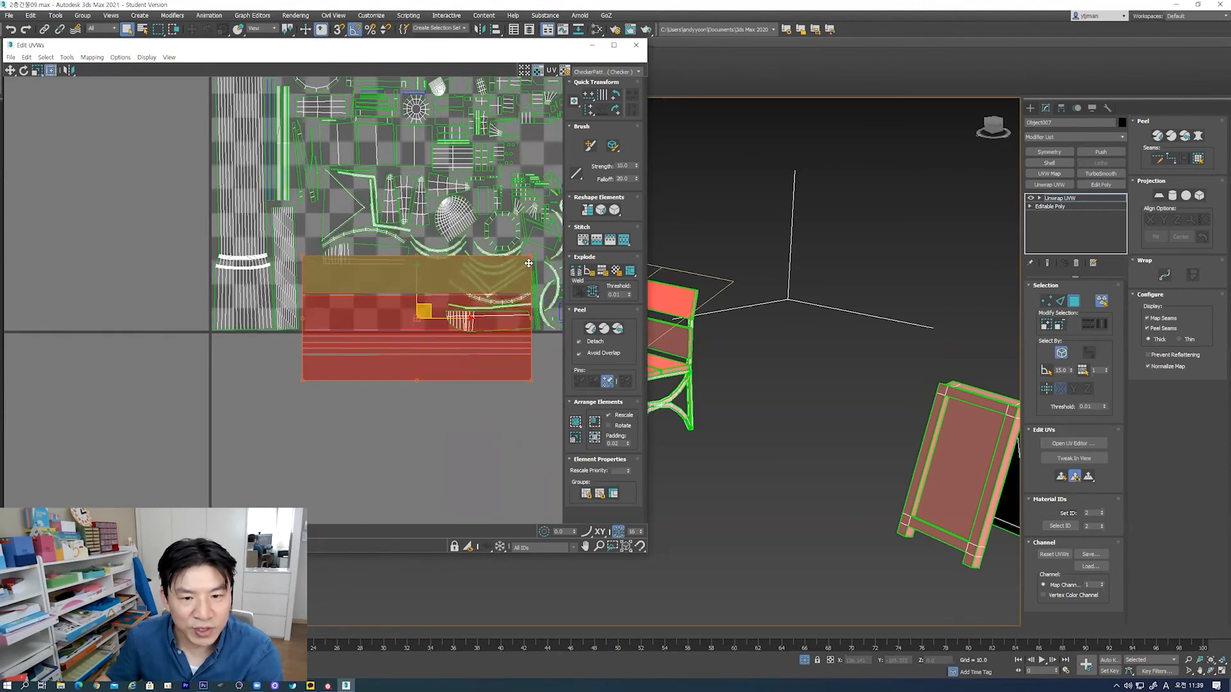
left_click_drag(530, 256, 444, 266)
left_click_drag(447, 380, 441, 330)
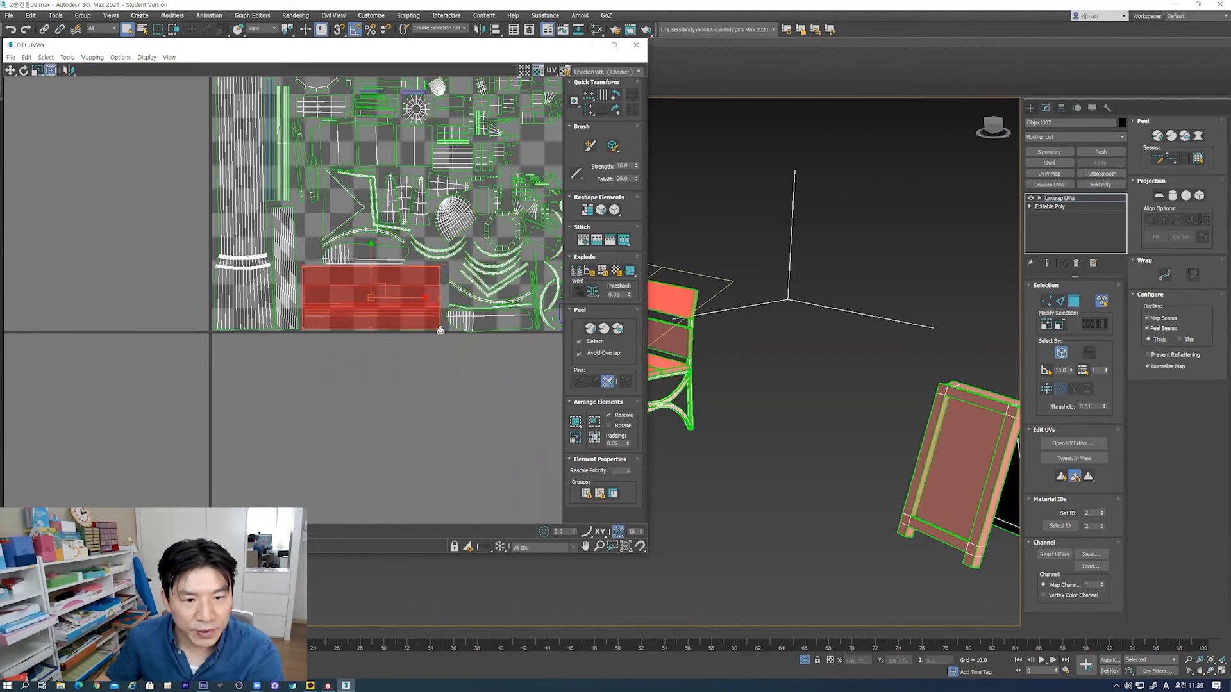
left_click(443, 396)
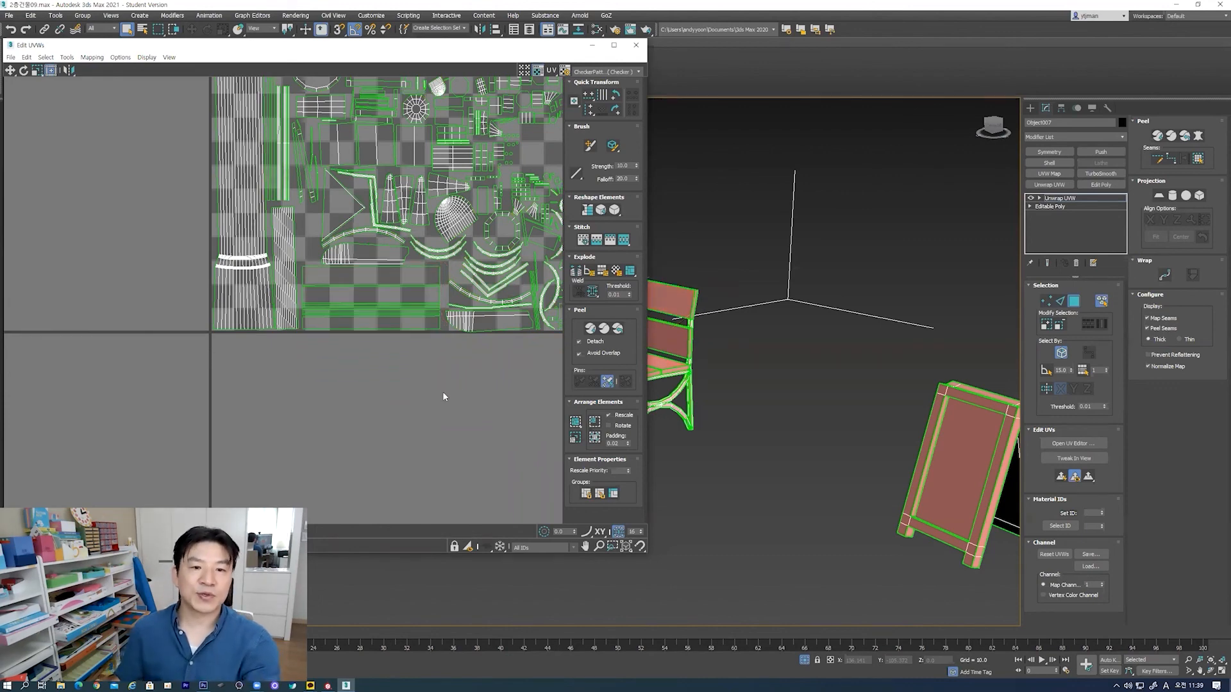
Step: Select the bench's backrest and seat slats in the viewport and examine where their UV elements lie in the layout
scroll(436, 392, "down", 2)
middle_click_drag(434, 393, 325, 414)
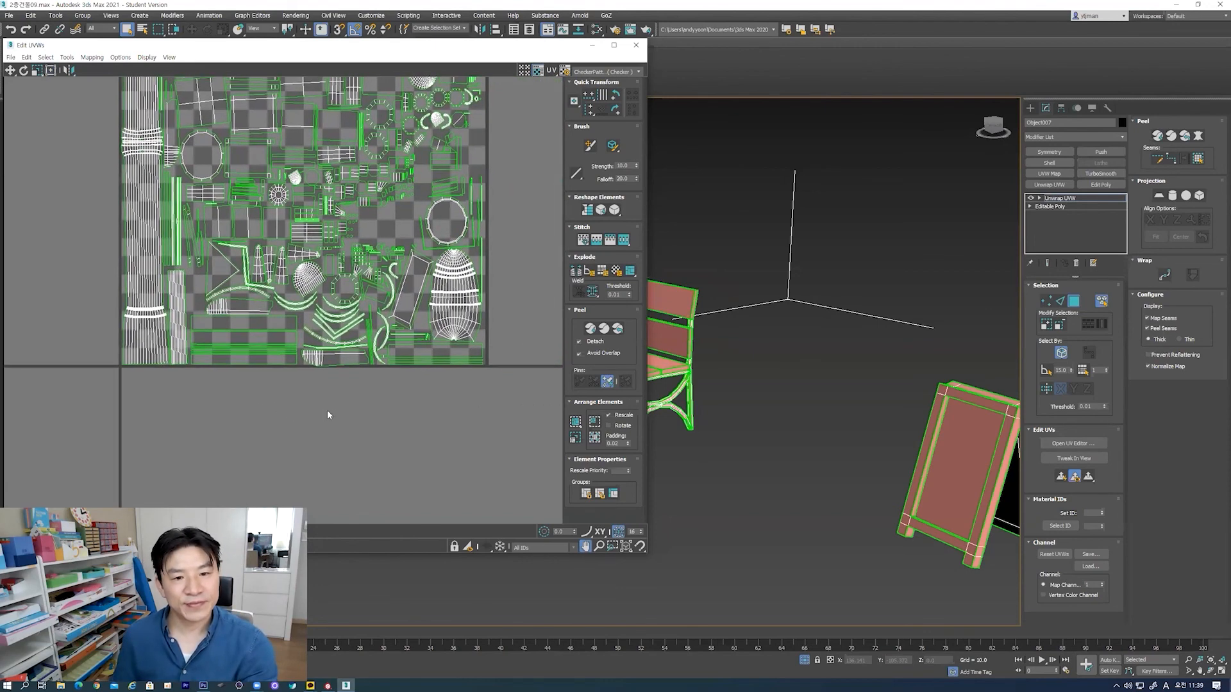
middle_click_drag(457, 395, 428, 402)
middle_click_drag(755, 349, 827, 350)
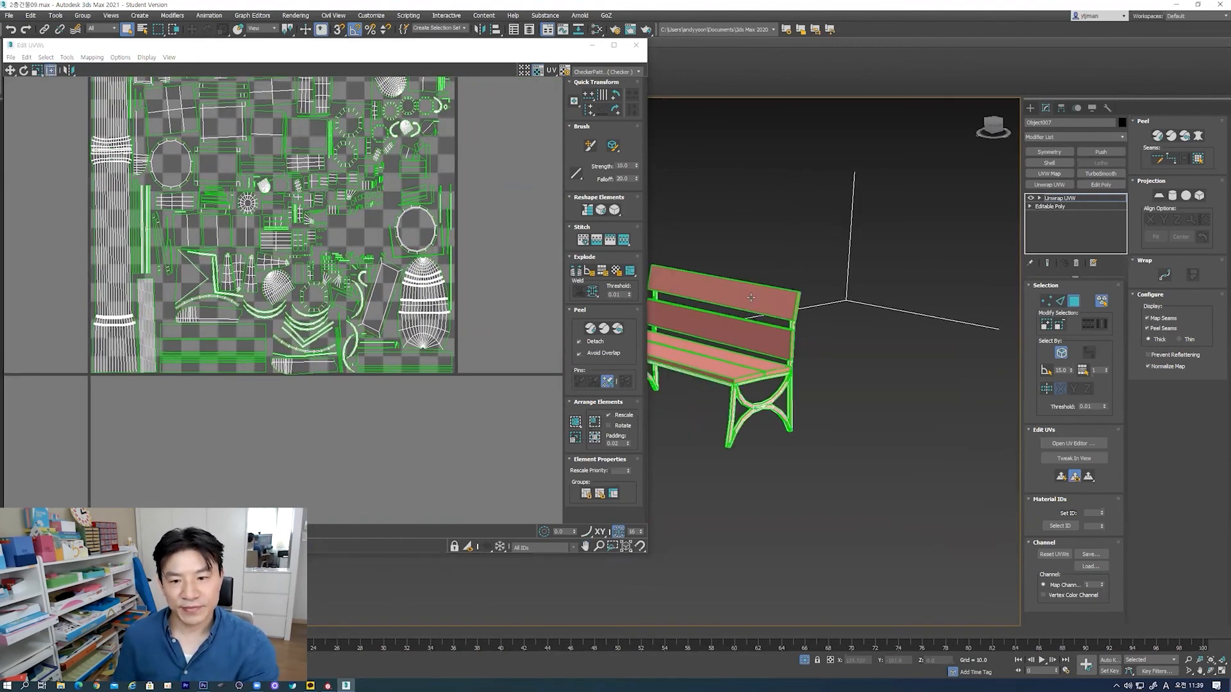
left_click(751, 298)
left_click(752, 343, "ctrl")
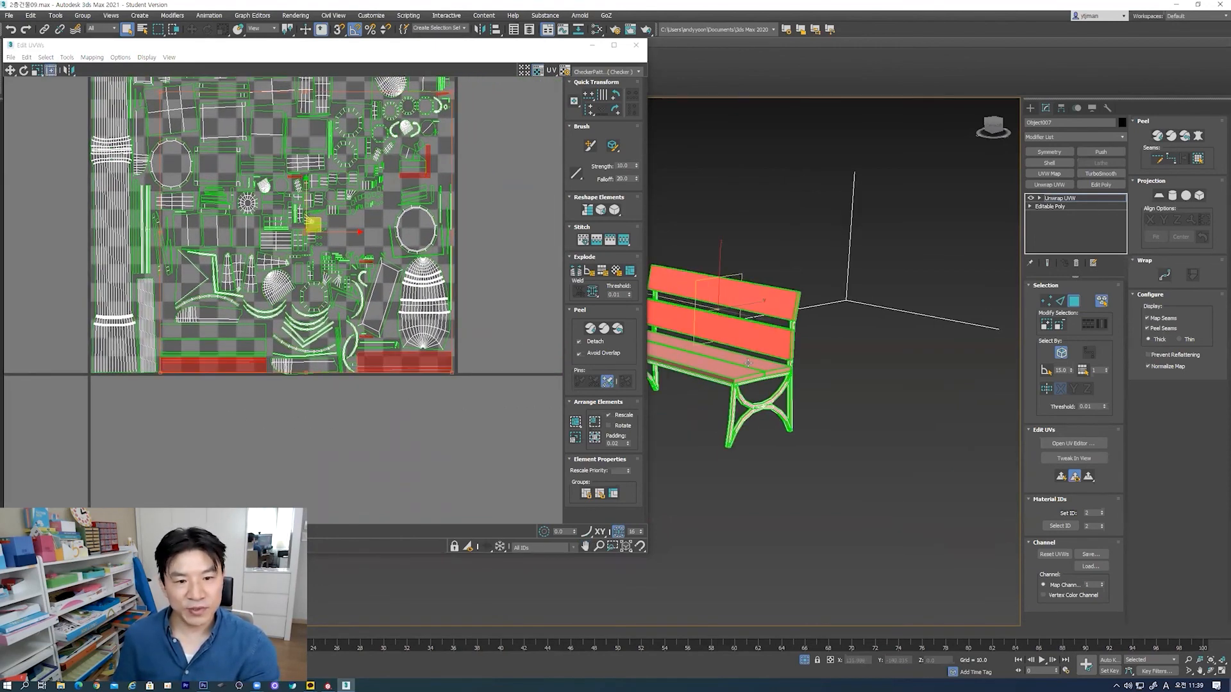
left_click(747, 363, "ctrl")
left_click(733, 374, "ctrl")
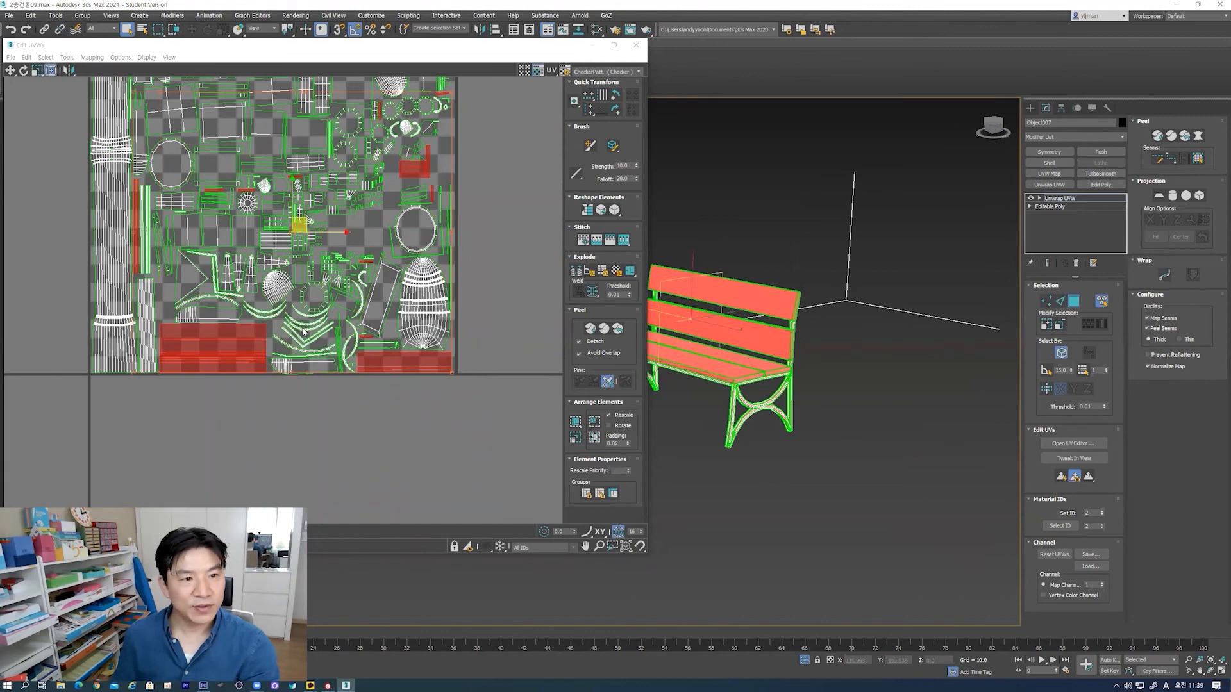
middle_click_drag(304, 331, 372, 337)
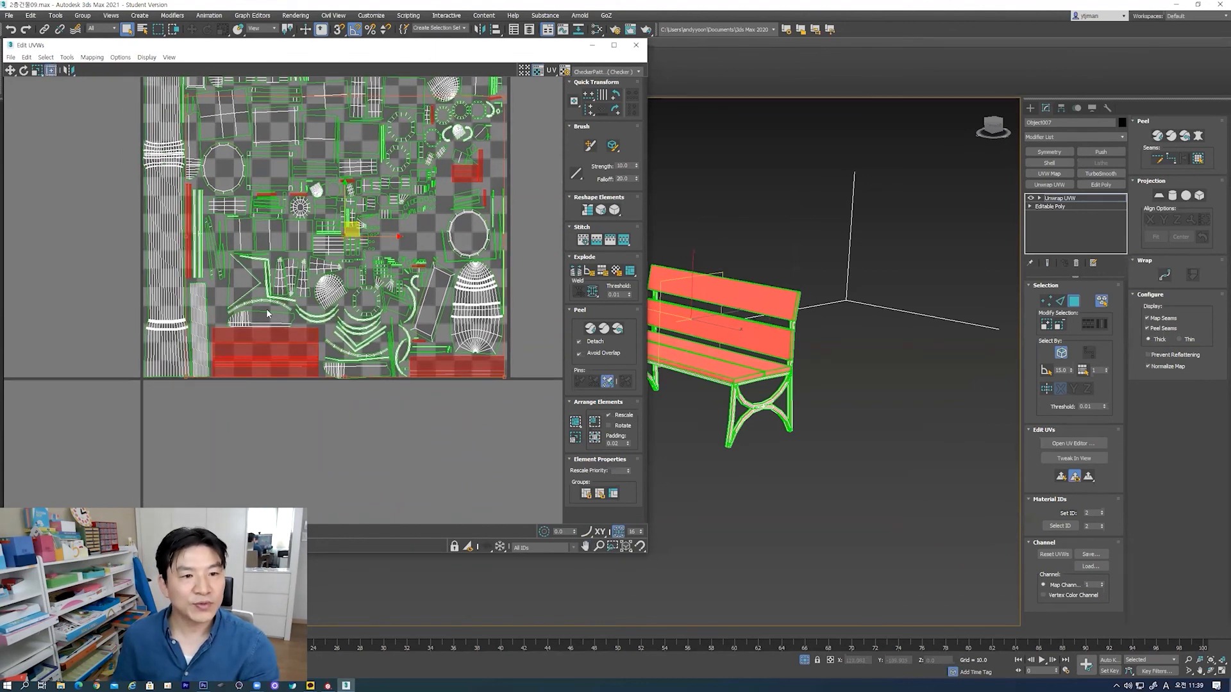
scroll(267, 309, "down", 3)
left_click(440, 284)
Step: Rotate the remaining vertical bench slat UV strip by 90 degrees and place it just below the slat block
scroll(189, 289, "up", 6)
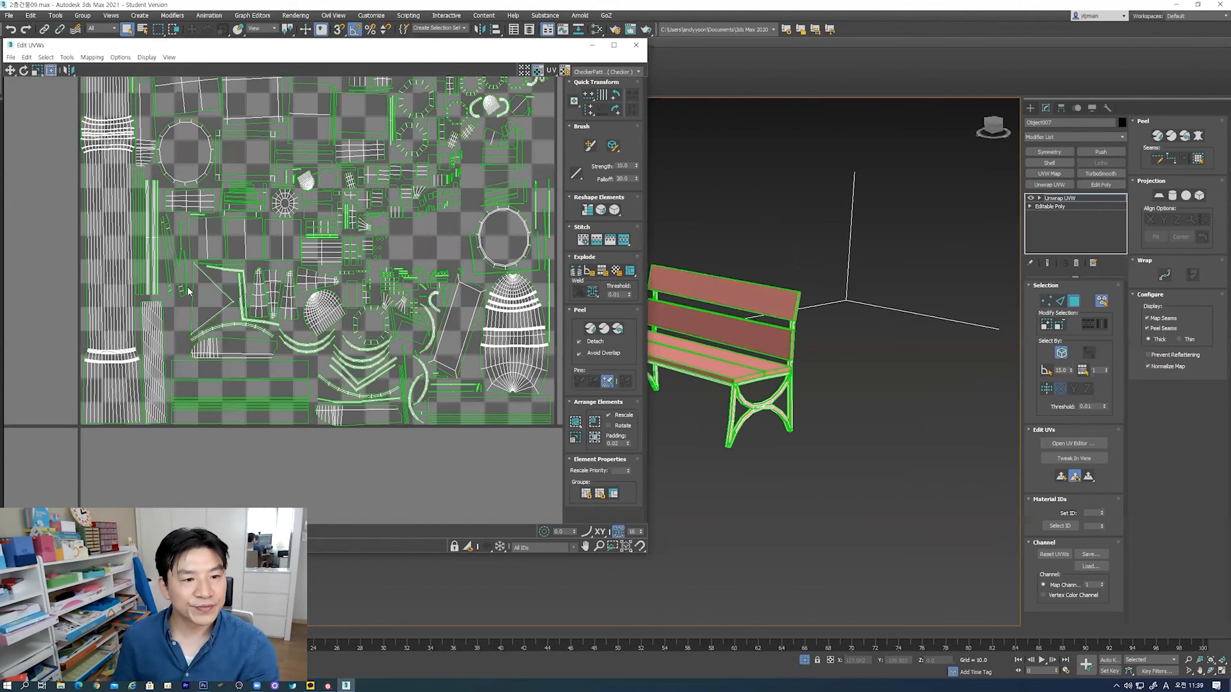
left_click(192, 284)
scroll(282, 313, "down", 5)
scroll(265, 321, "down", 3)
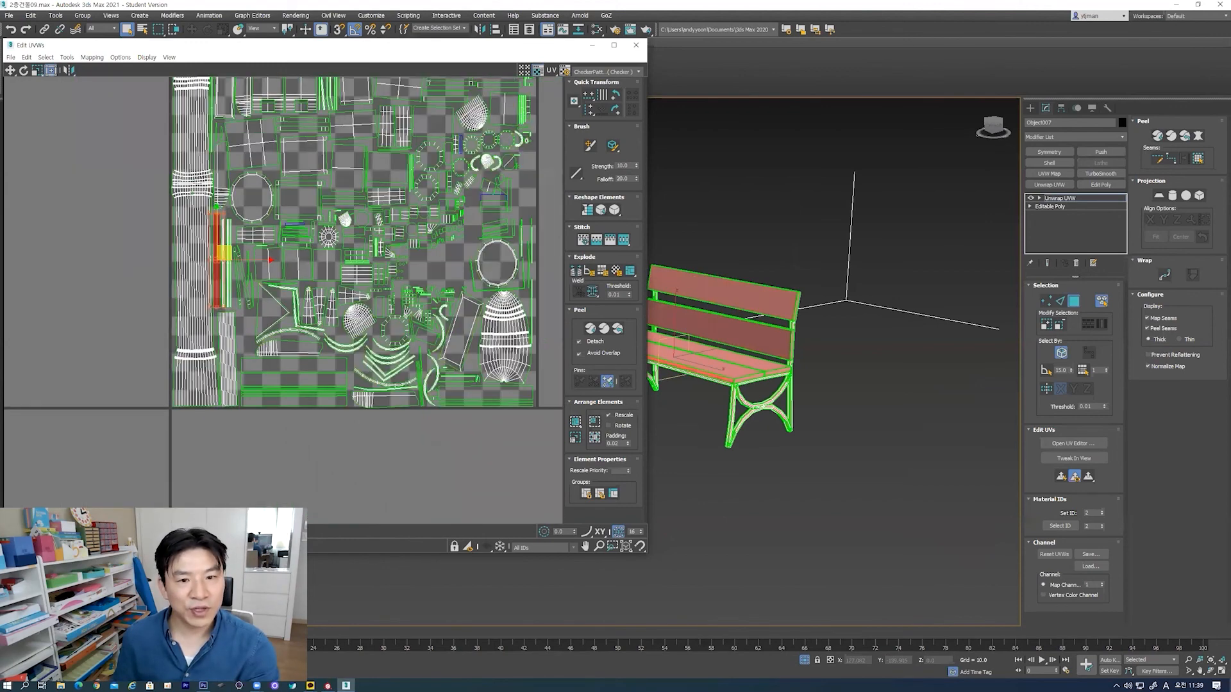
left_click(616, 95)
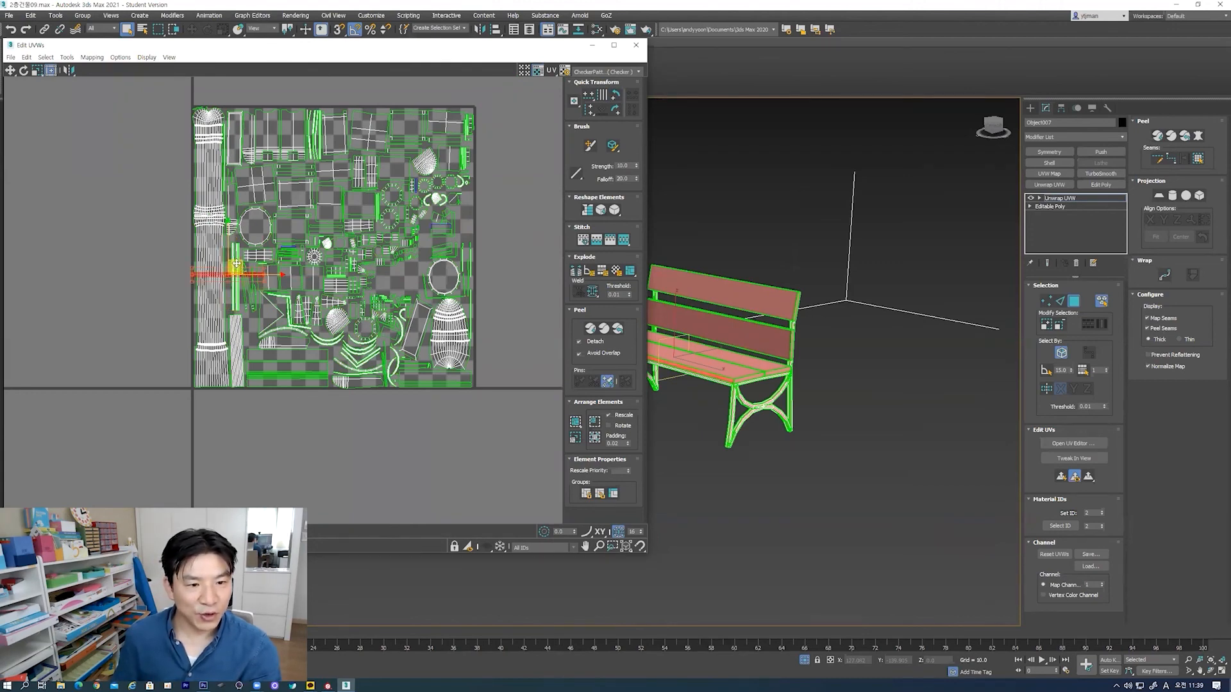
left_click_drag(236, 264, 283, 393)
middle_click_drag(287, 427, 299, 396)
Step: Pack the strip together with the bench slat block and shrink the packed group into the gap at the UV tile's lower edge
left_click_drag(277, 412, 296, 363)
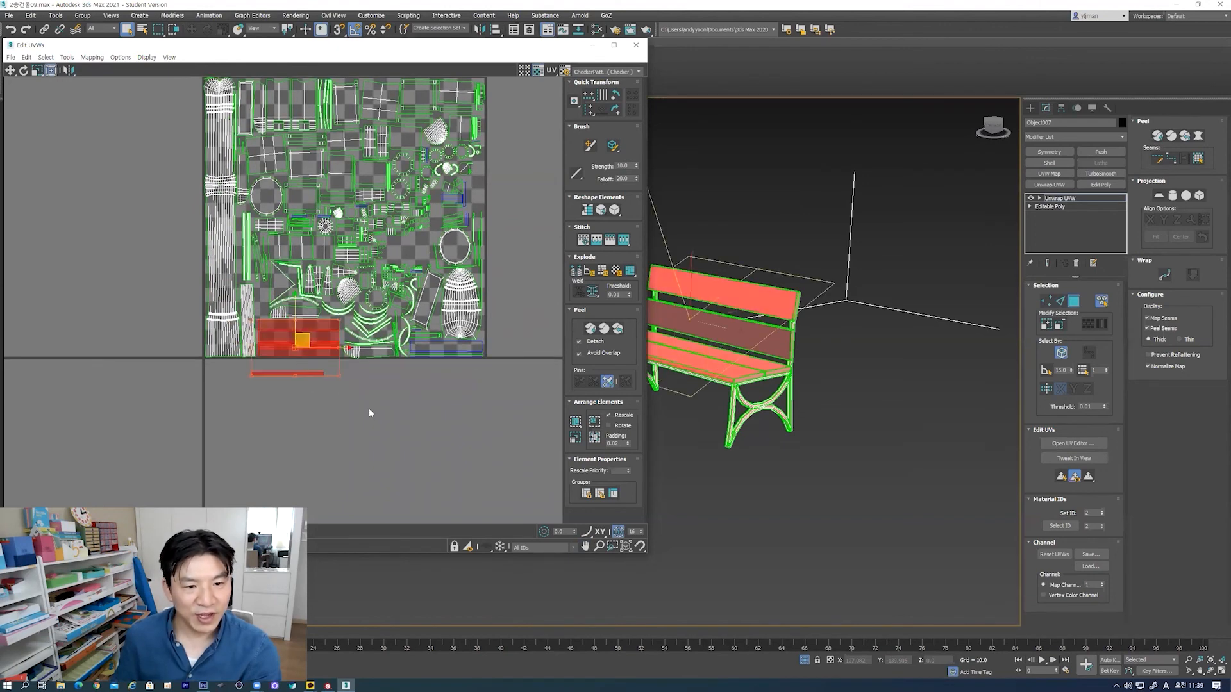
left_click(576, 424)
left_click_drag(324, 299, 326, 421)
scroll(335, 363, "down", 2)
scroll(335, 364, "down", 1)
left_click_drag(426, 325, 393, 280)
scroll(319, 383, "up", 2)
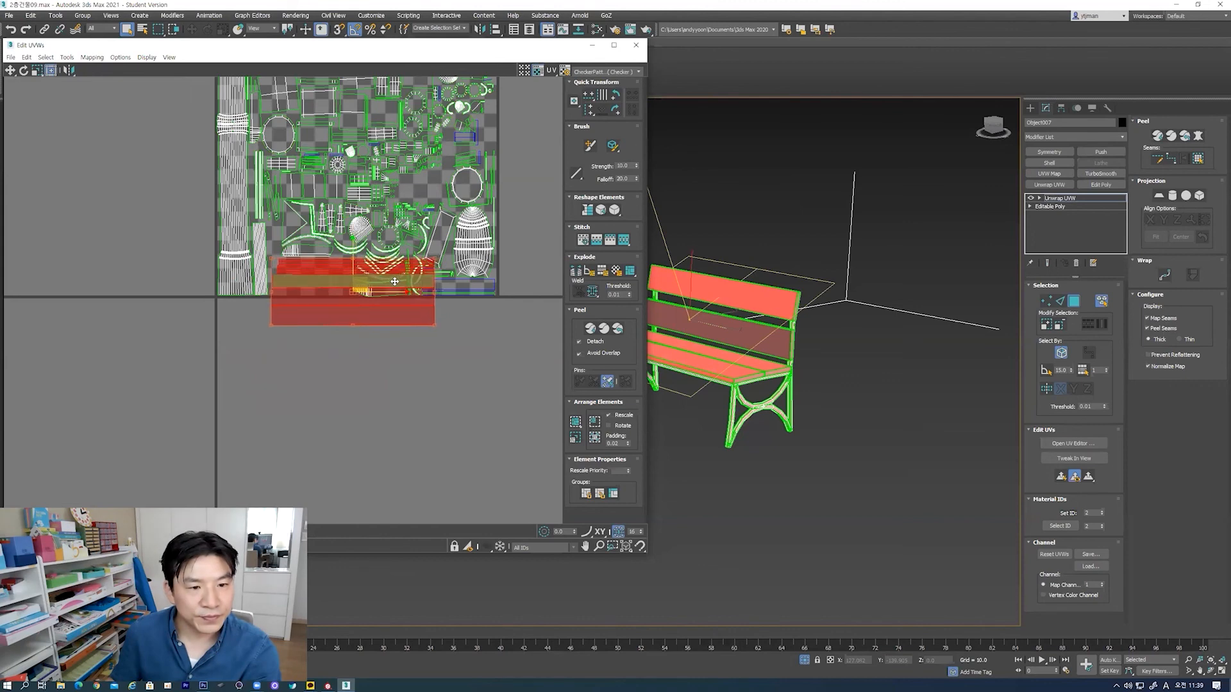
scroll(399, 311, "up", 2)
left_click_drag(459, 335, 320, 286)
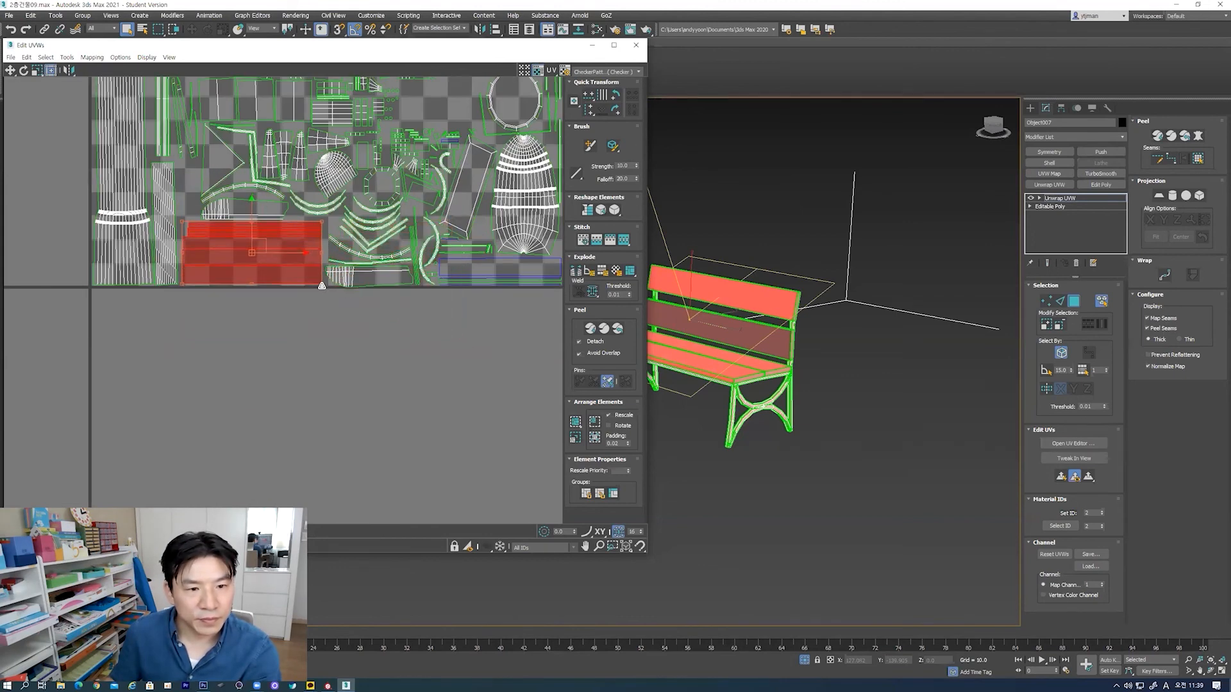
Step: Check the packed slat block against its neighbours, clear the UV selection and close the UV editor
scroll(284, 281, "up", 2)
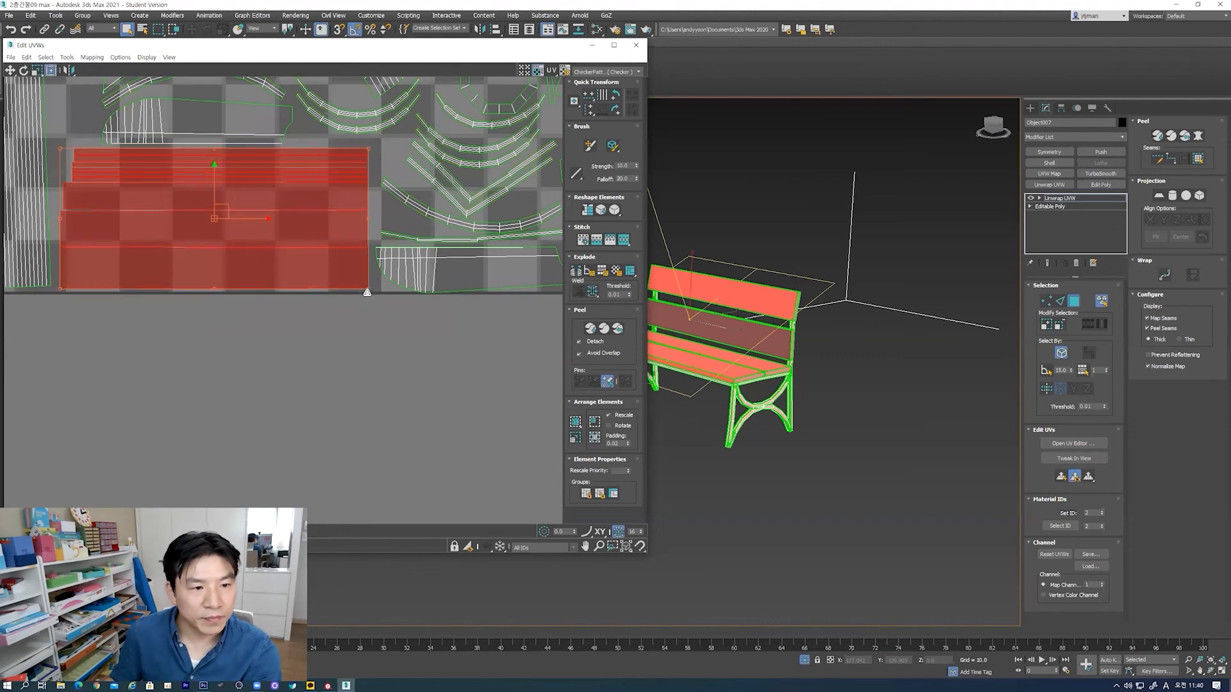
middle_click_drag(324, 404, 375, 474)
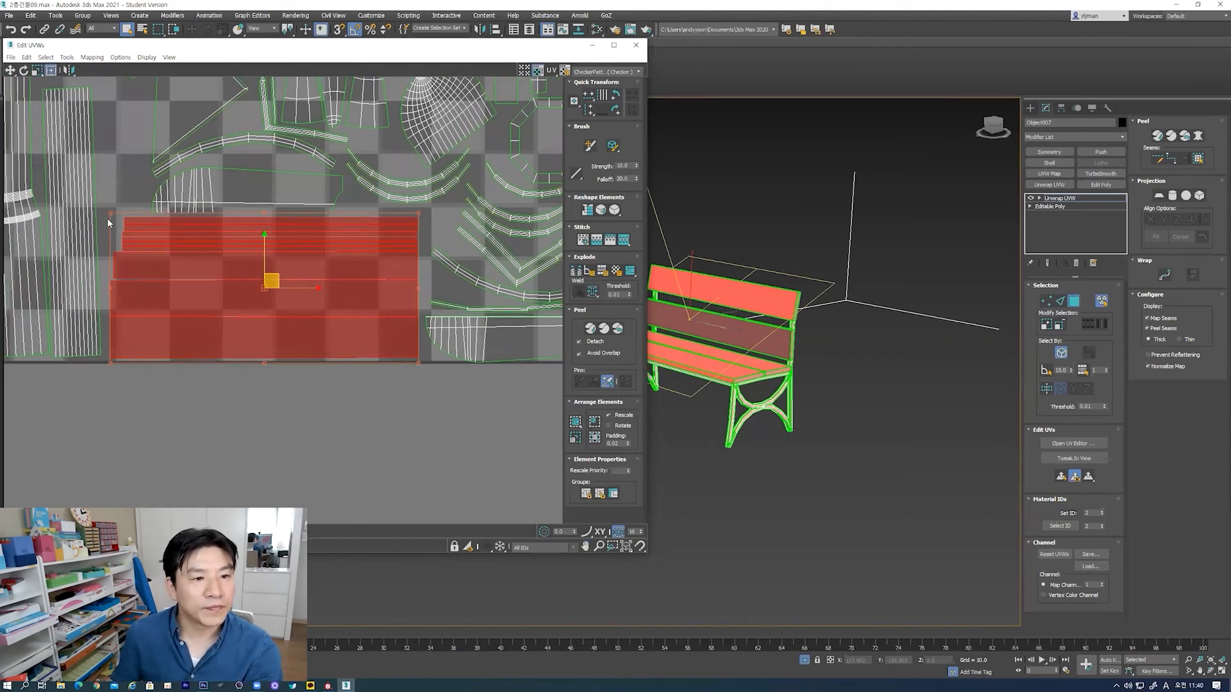
left_click(109, 217)
left_click(113, 220)
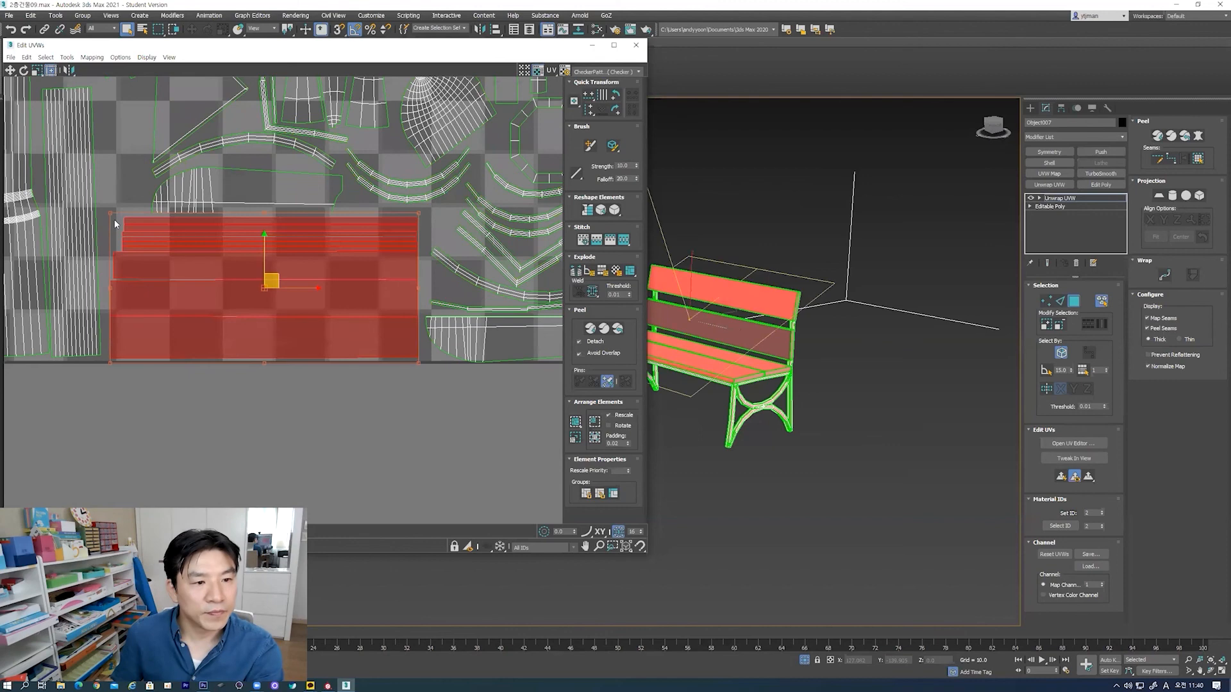
scroll(226, 374, "down", 3)
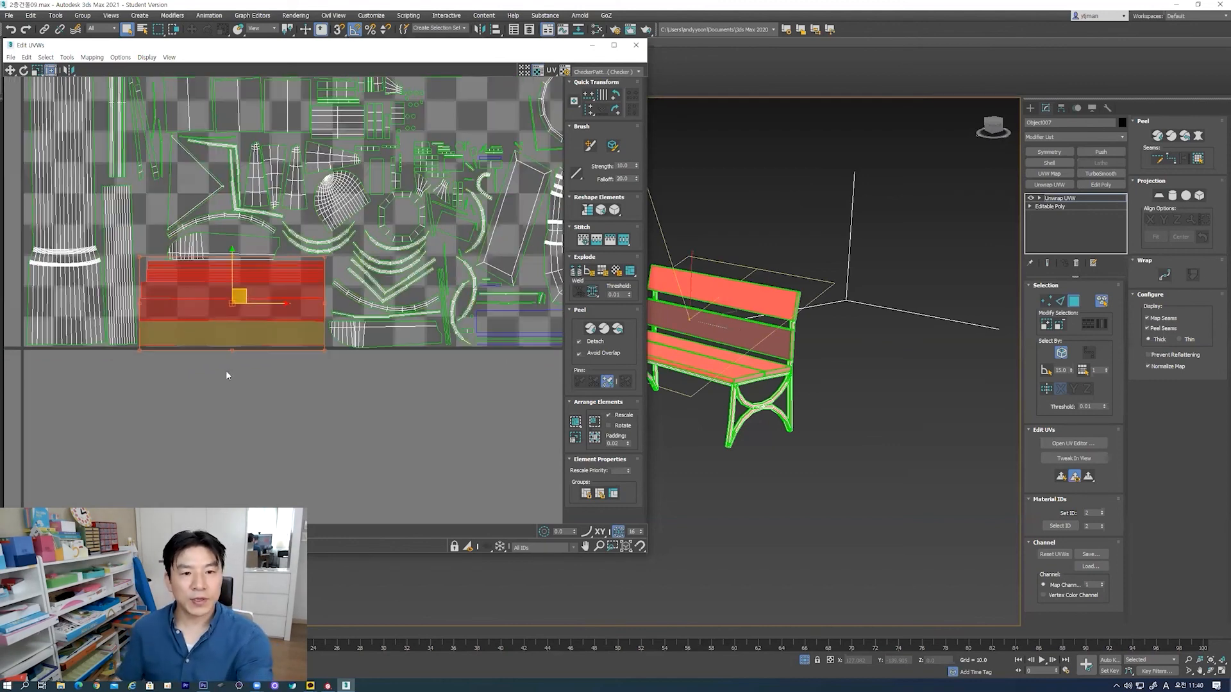
left_click(355, 440)
scroll(350, 432, "down", 3)
scroll(350, 431, "down", 2)
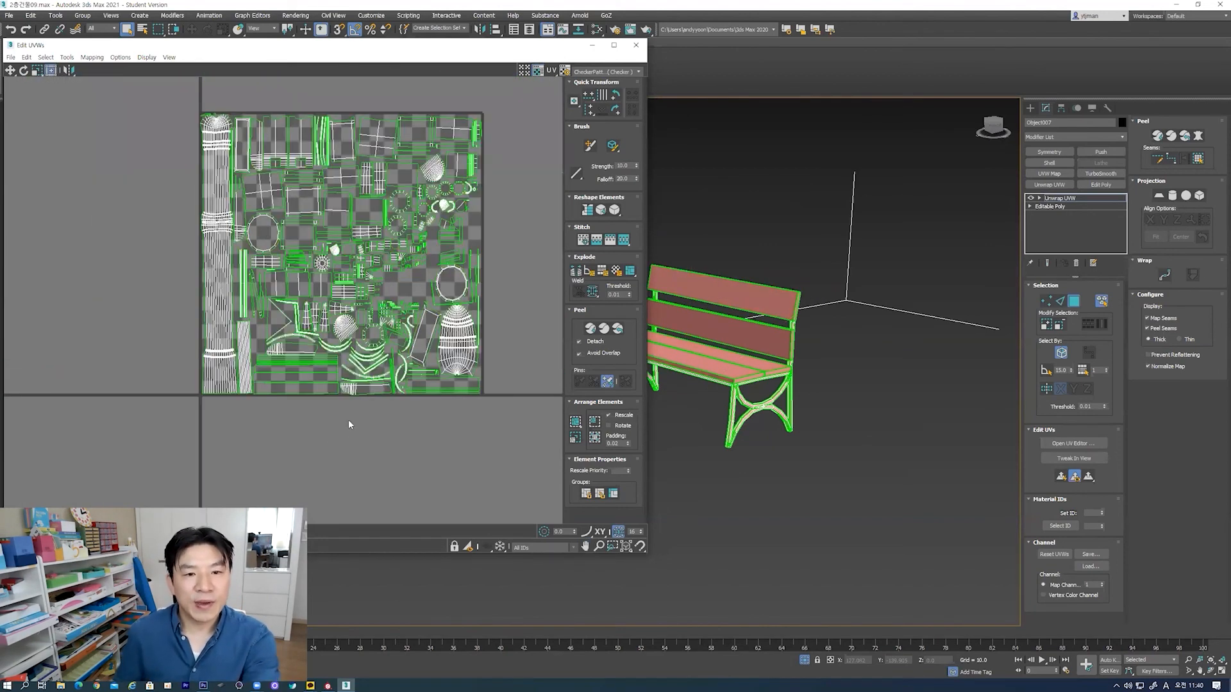
left_click(635, 45)
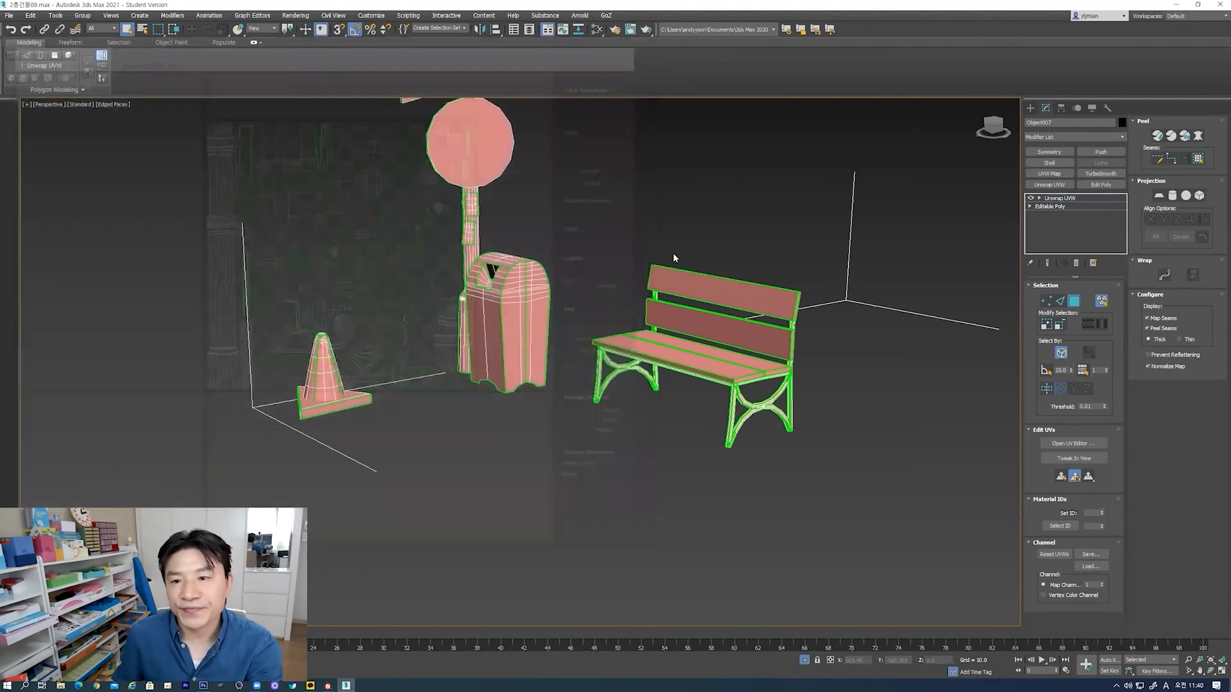
Step: Select the open box element and add an Edit Poly modifier above Unwrap UVW, working at polygon level
scroll(672, 253, "down", 3)
scroll(597, 352, "up", 3)
scroll(579, 373, "down", 5)
middle_click_drag(579, 373, 639, 404, "alt")
scroll(645, 407, "up", 2)
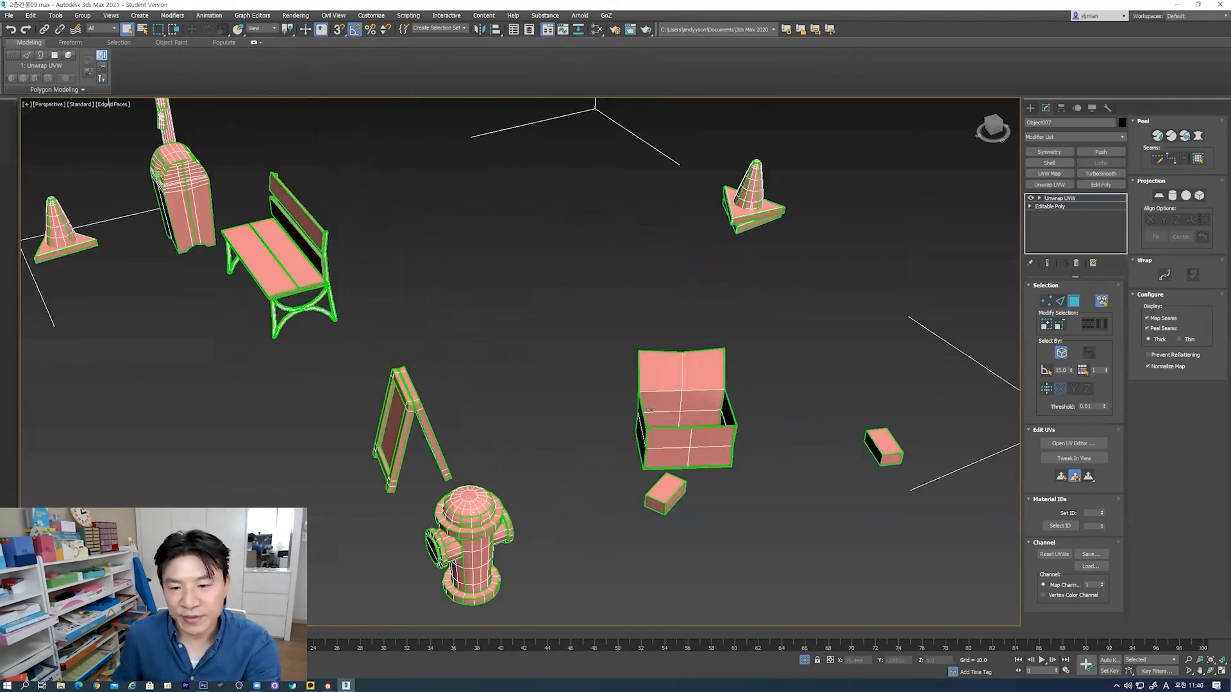
middle_click_drag(714, 408, 653, 405, "alt")
scroll(653, 405, "up", 2)
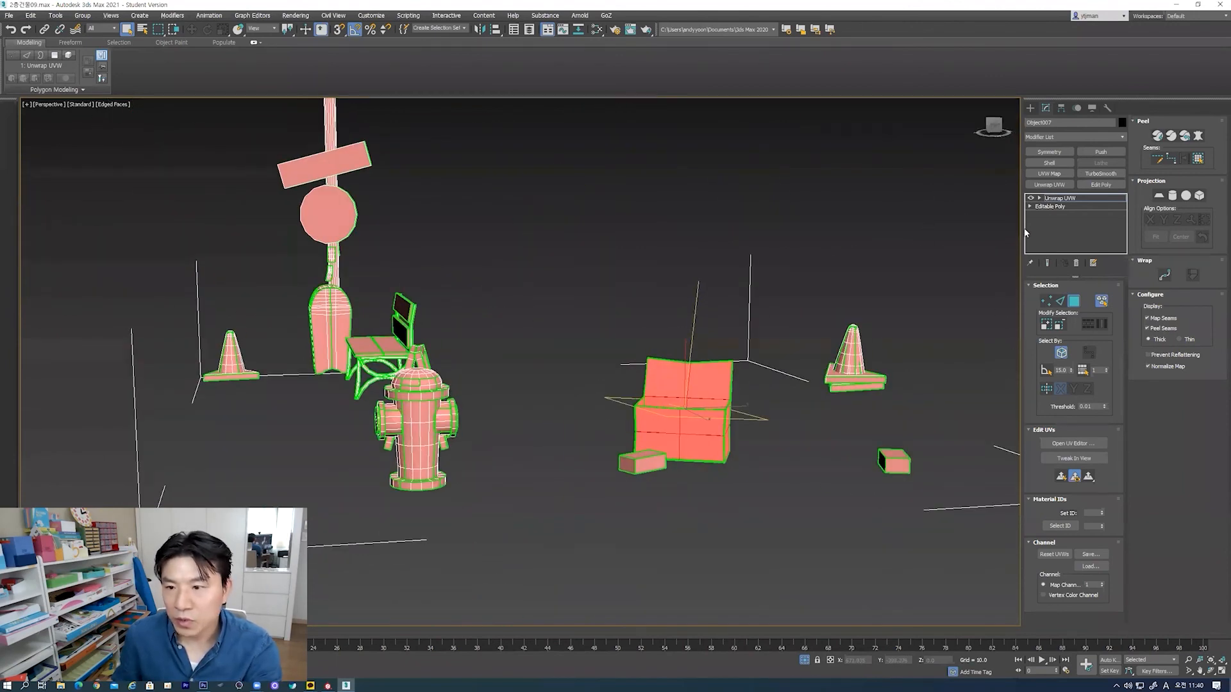
left_click(1100, 185)
left_click(1084, 361)
Step: Select the polygons on the inside of the open box's hinge-side wall and the adjoining end wall
middle_click_drag(782, 433, 734, 470, "alt")
scroll(684, 361, "up", 10)
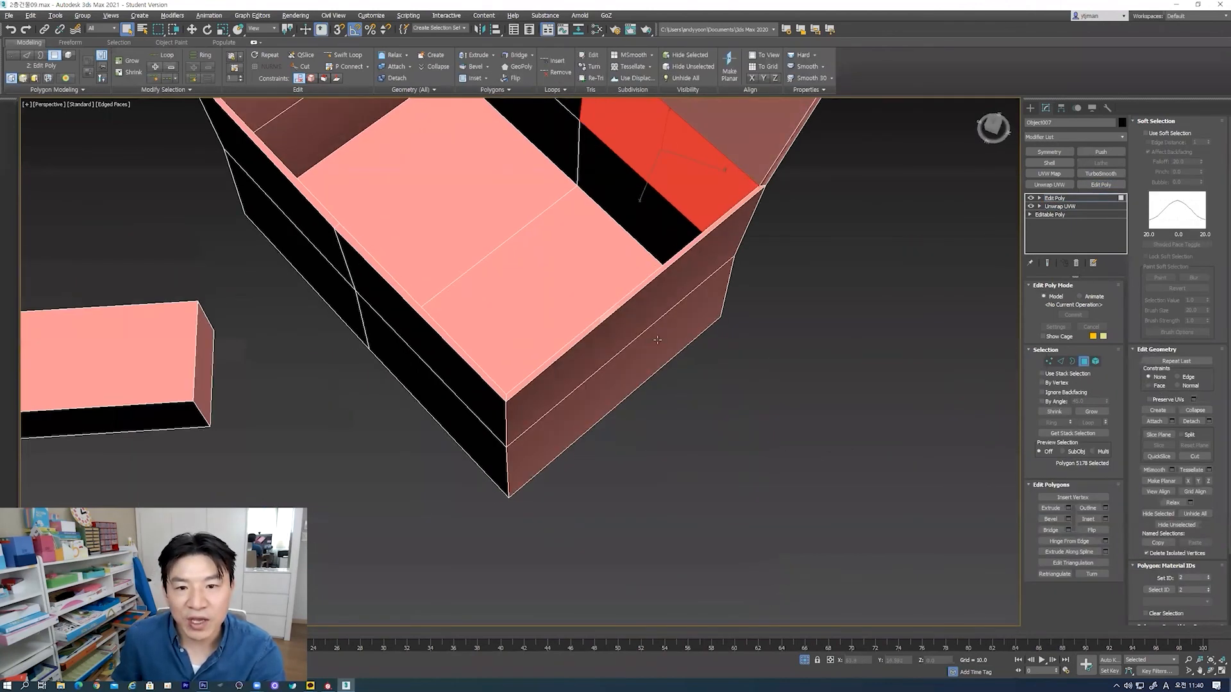
left_click(625, 218, "ctrl")
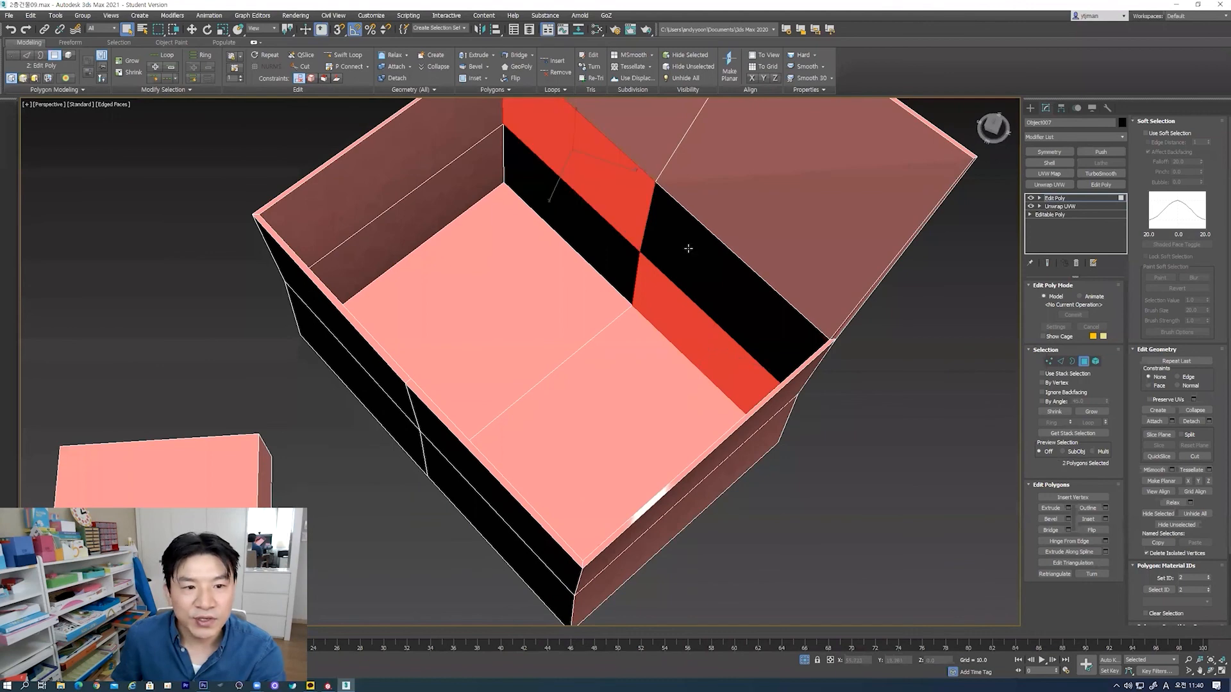
left_click(687, 247, "ctrl")
scroll(564, 319, "down", 5)
left_click(583, 276, "ctrl")
left_click(515, 204, "ctrl")
left_click(505, 261, "ctrl")
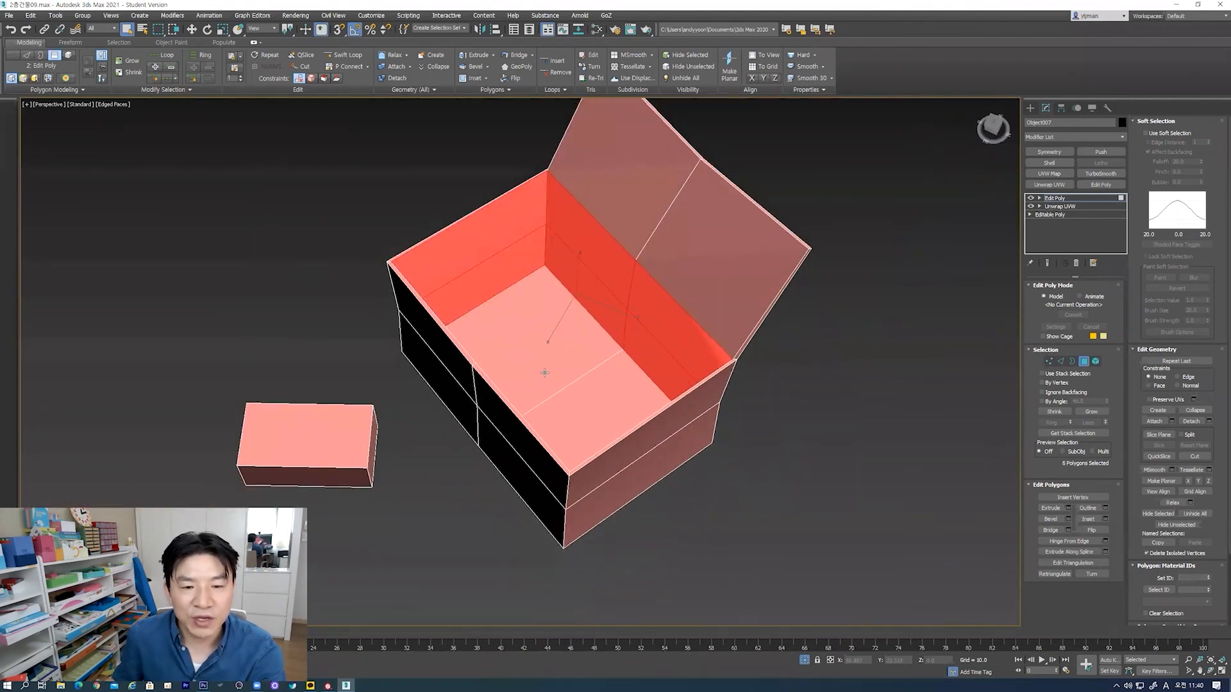
Step: Add the polygons on the inside of the box's front wall, opposite the lid hinge, to the selection
middle_click_drag(505, 261, 497, 337, "alt")
left_click(431, 279, "ctrl")
left_click(429, 236, "ctrl")
middle_click_drag(428, 236, 398, 276, "alt")
left_click(400, 284, "ctrl")
left_click(411, 338, "ctrl")
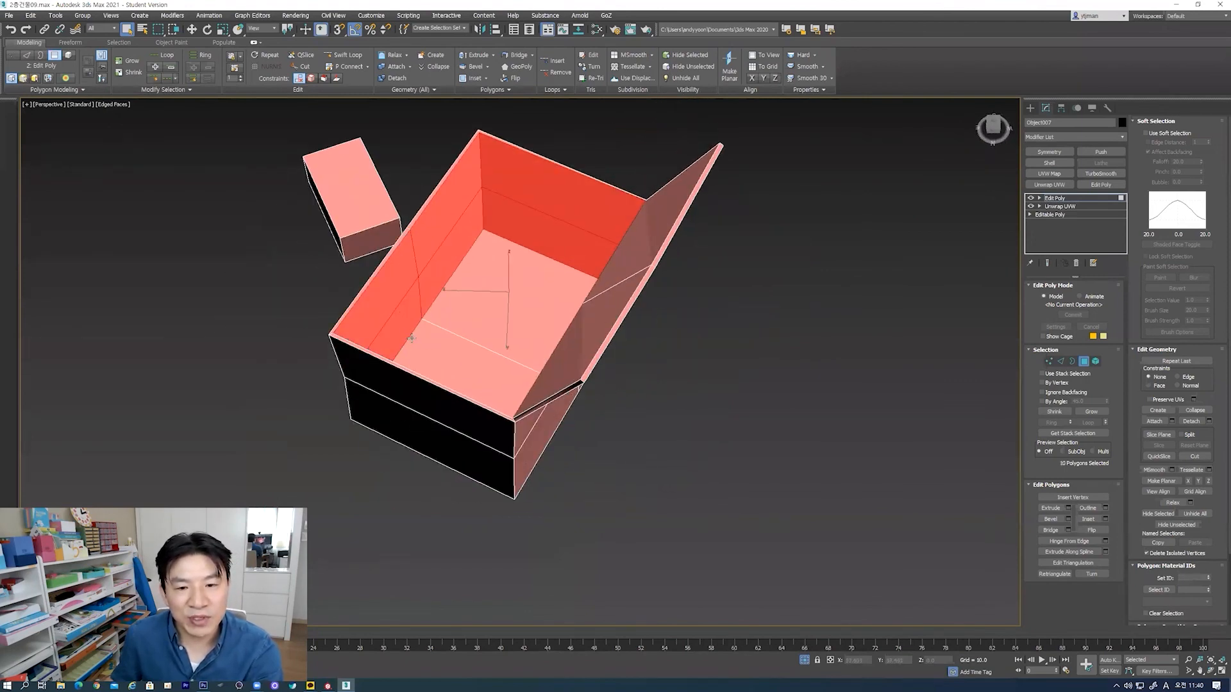
Step: Drop the lid polygon from the selection and add the box's floor and remaining inner wall polygons
middle_click_drag(412, 338, 479, 340, "alt")
left_click(636, 204, "ctrl")
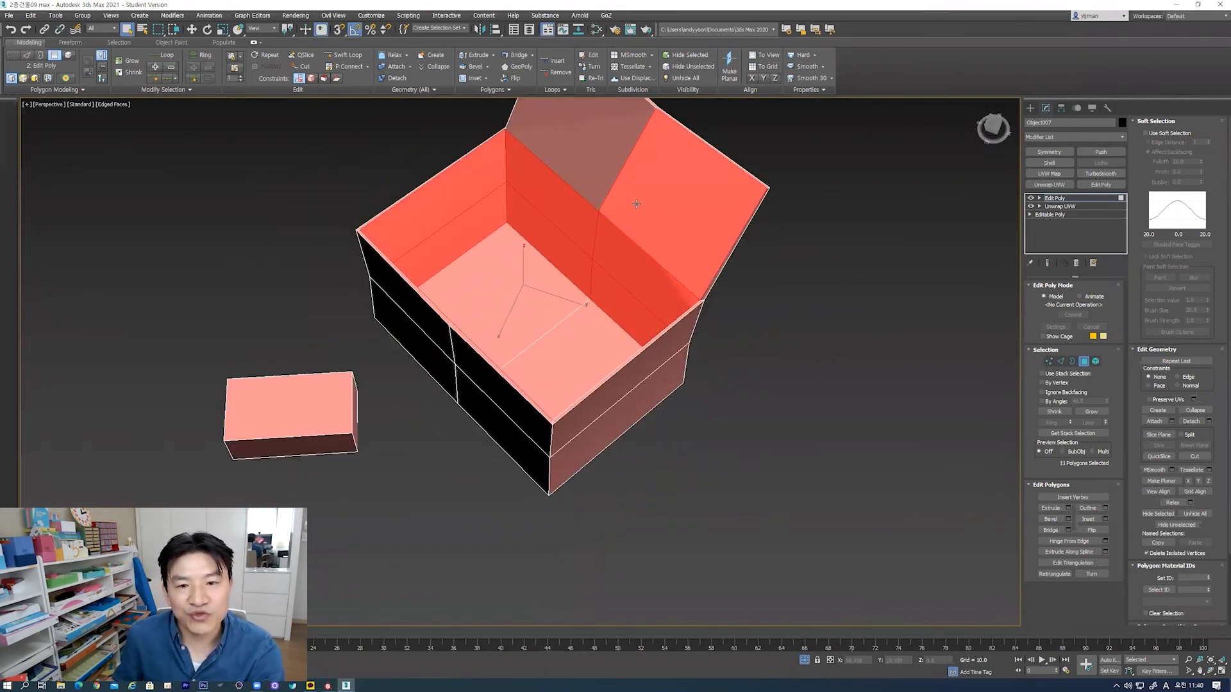
key("ctrl+z")
left_click(579, 350, "ctrl")
left_click(517, 333, "ctrl")
middle_click_drag(520, 350, 480, 391, "alt")
left_click(662, 317, "ctrl")
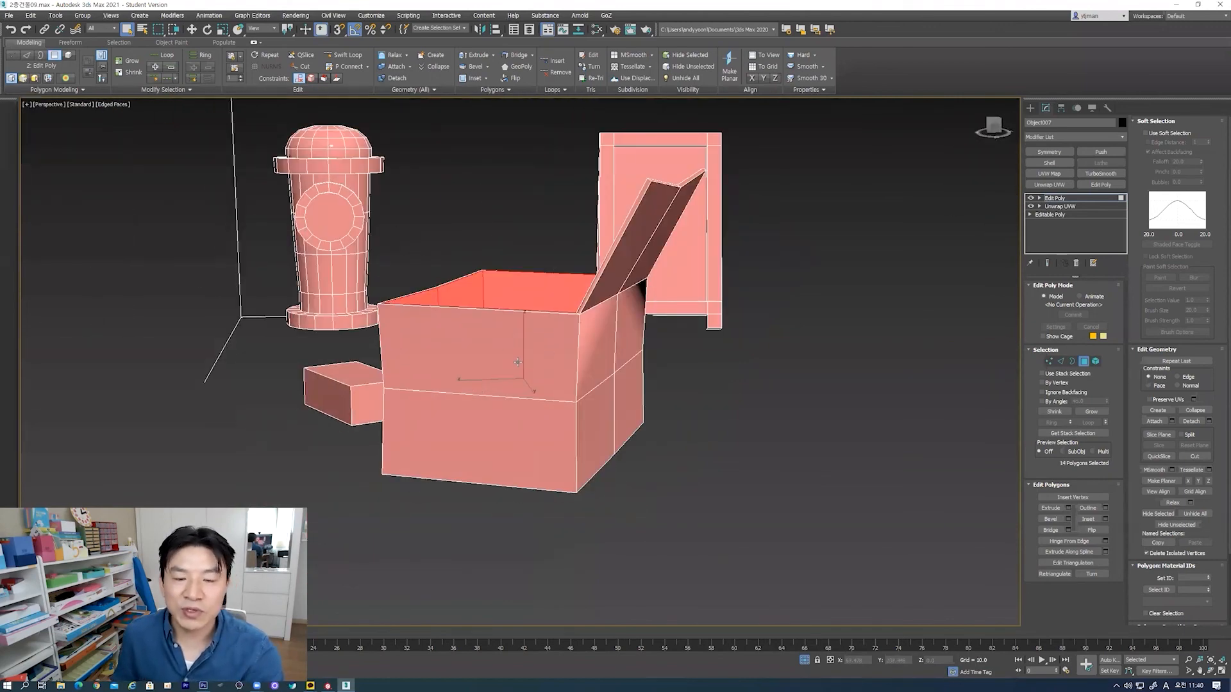
Step: Inspect the undersides of the two bricks and the box by selecting their bottom polygons one after another
mouse_move(677, 370)
middle_mouse_down("alt")
mouse_move(646, 344)
mouse_move(684, 382)
middle_mouse_up("alt")
scroll(682, 381, "down", 2)
middle_click_drag(614, 377, 797, 386, "alt")
left_click(765, 381)
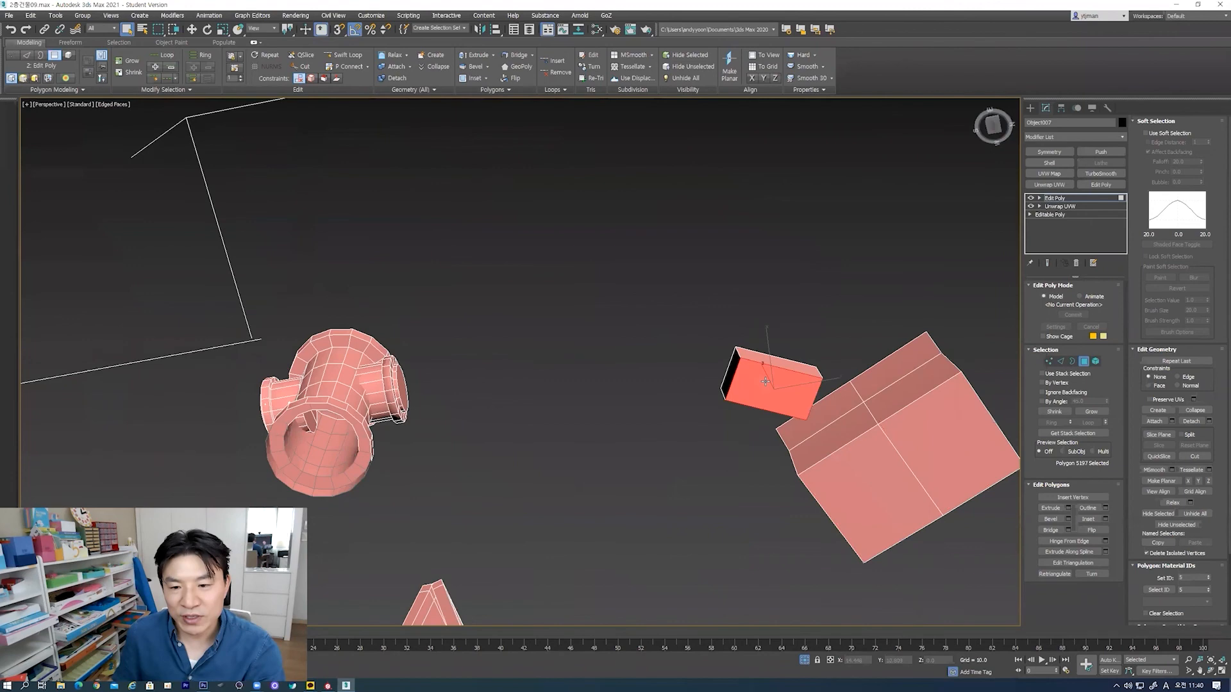
scroll(765, 411, "down", 6)
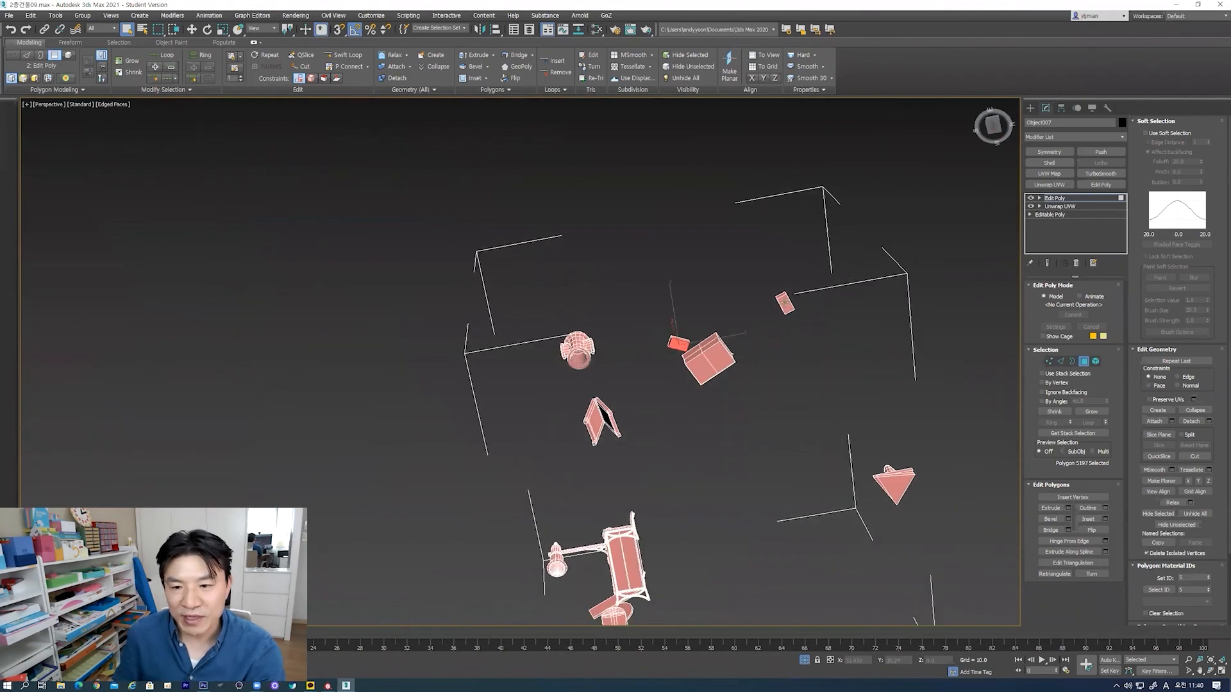
left_click(785, 302)
left_click(711, 353)
left_click(702, 369)
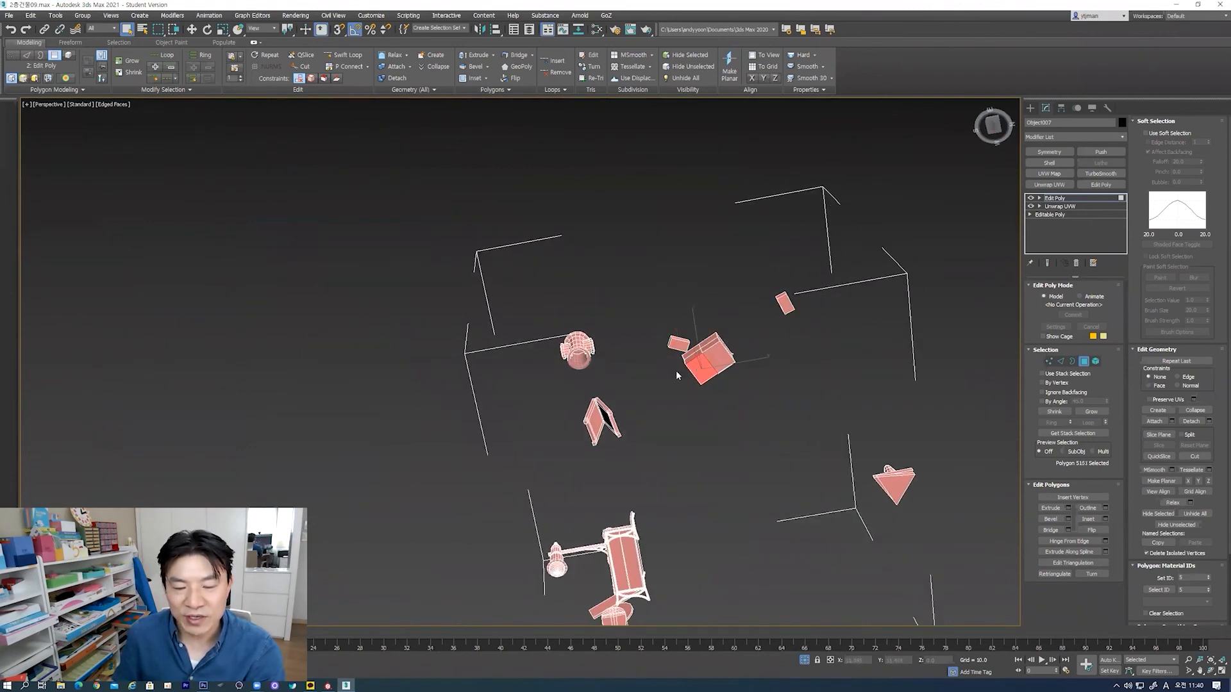
Step: Select the fire hydrant's side outlet at element level and pull it away from the hydrant body
scroll(562, 351, "up", 2)
scroll(560, 350, "up", 3)
middle_click_drag(638, 356, 640, 335, "alt")
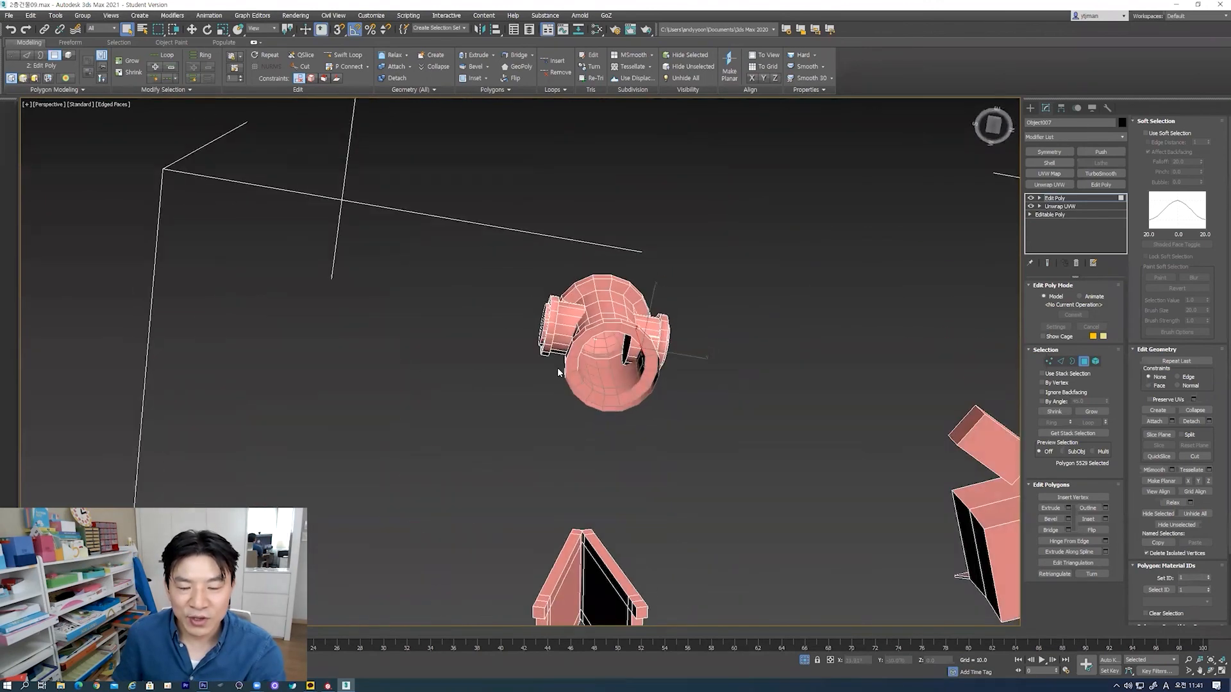
middle_click_drag(594, 342, 587, 418, "alt")
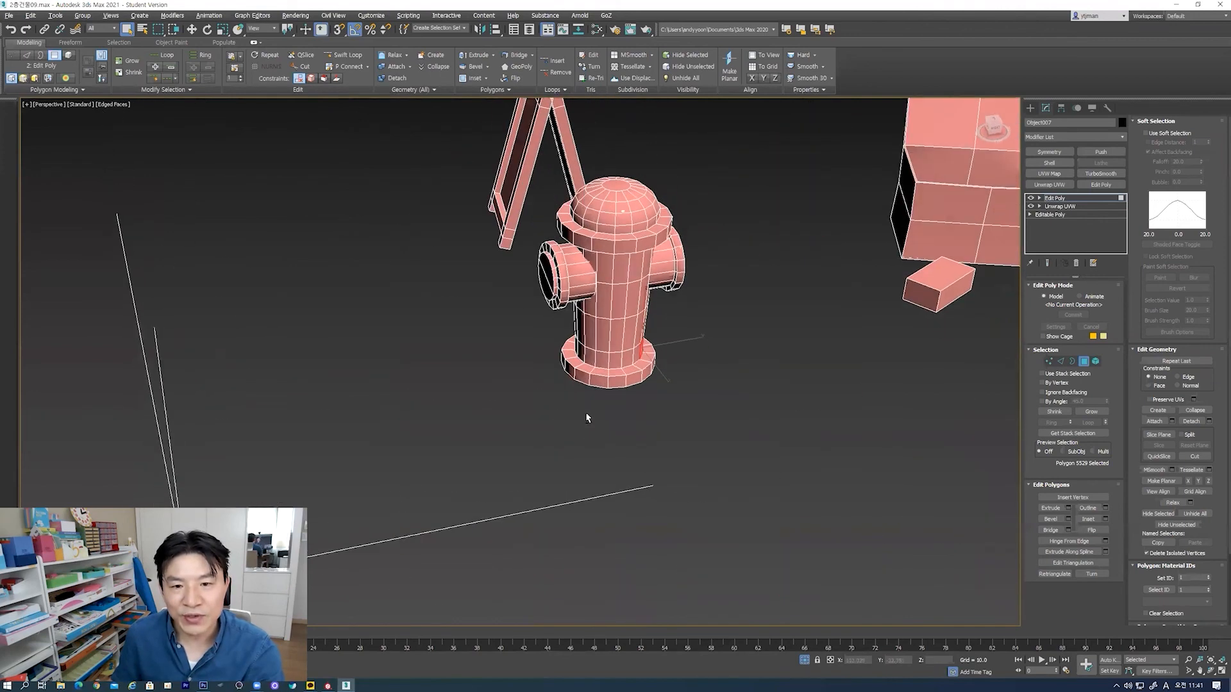
left_click(1096, 362)
left_click(588, 285)
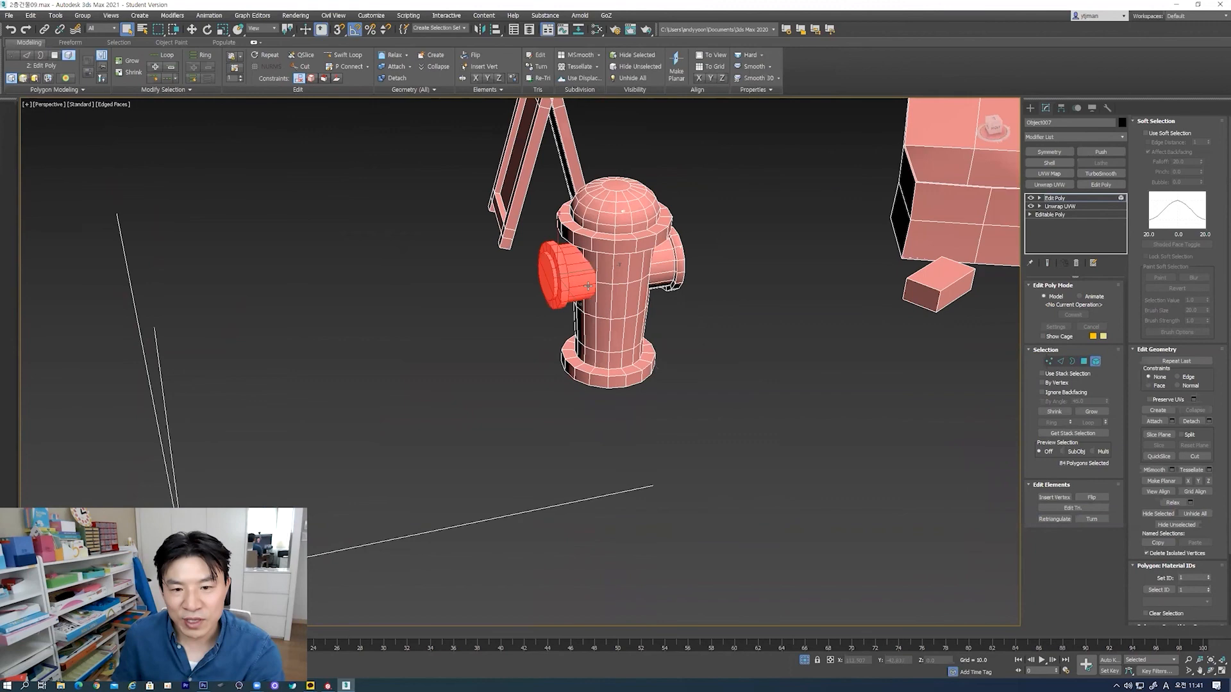
key("e")
key("w")
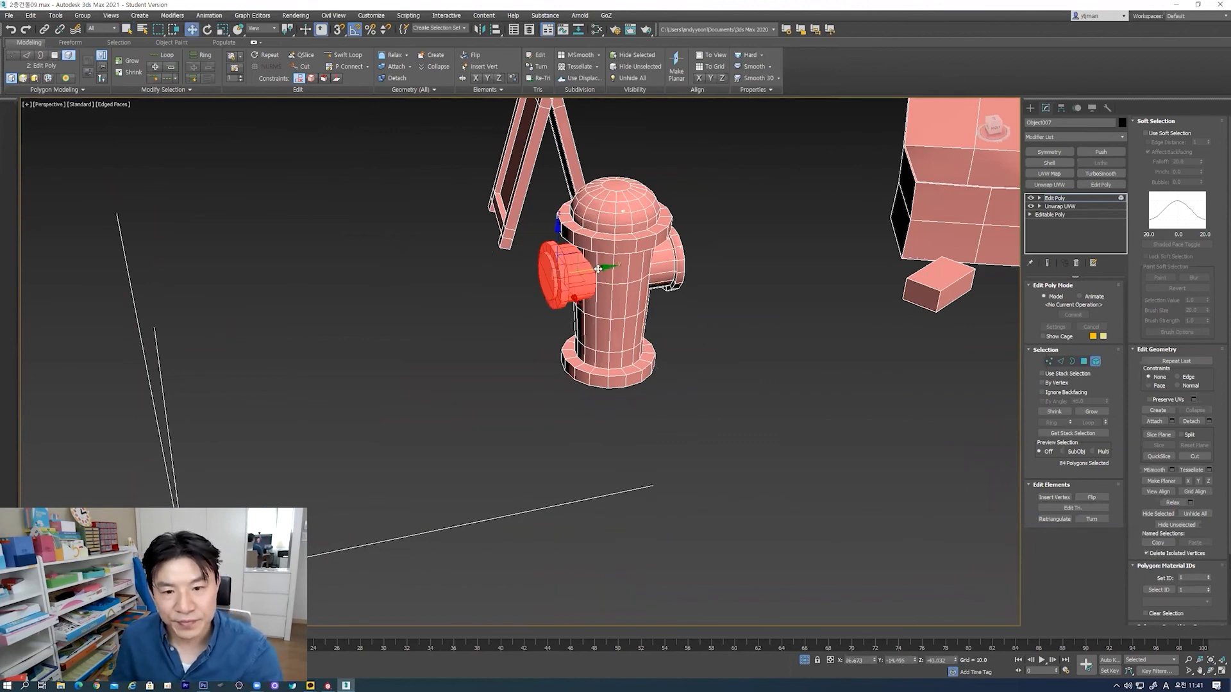
left_click_drag(598, 269, 453, 272)
middle_click_drag(495, 318, 431, 309, "alt")
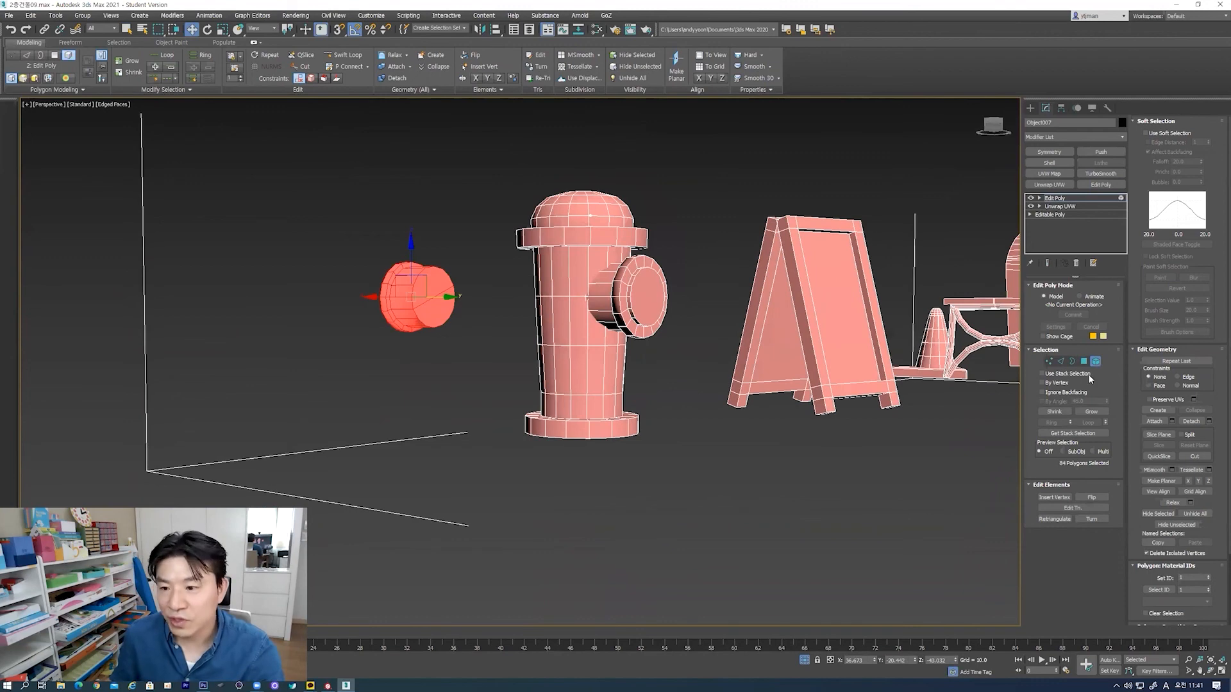
Step: Try to delete the two cap polygons at the outlet's inner end, and return the outlet to the hydrant body
left_click(1084, 361)
left_click(451, 342)
left_click(435, 300)
left_click(441, 286, "ctrl")
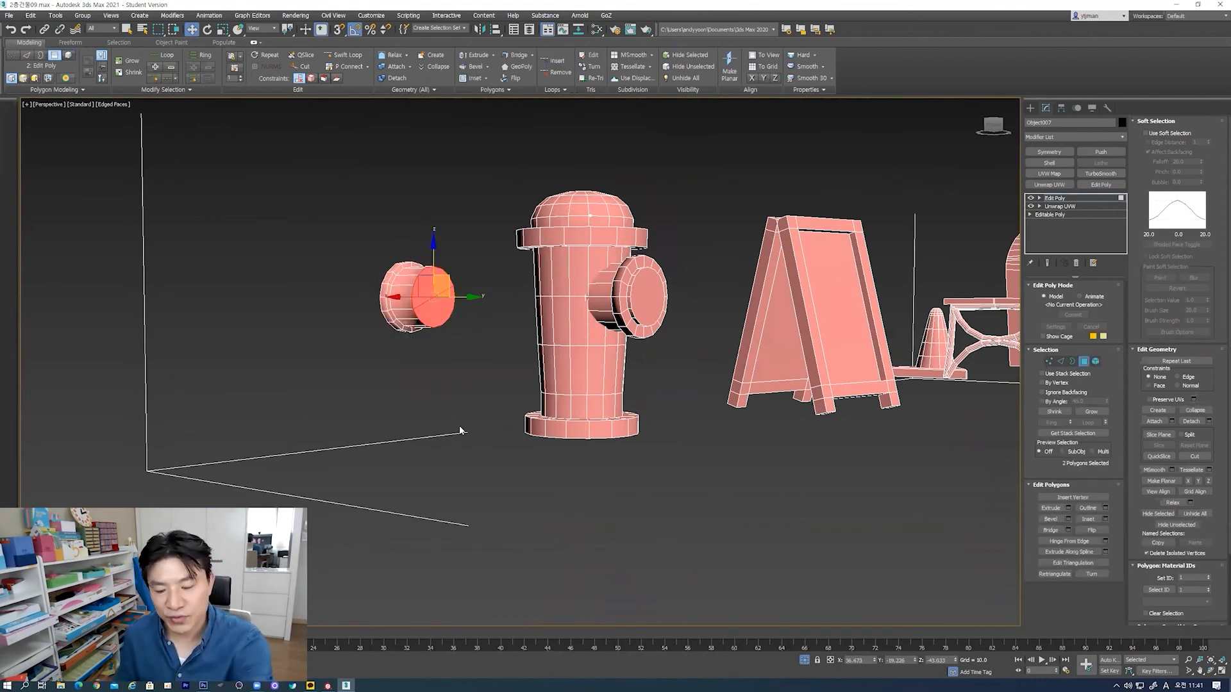
key("Delete")
double_click(434, 314)
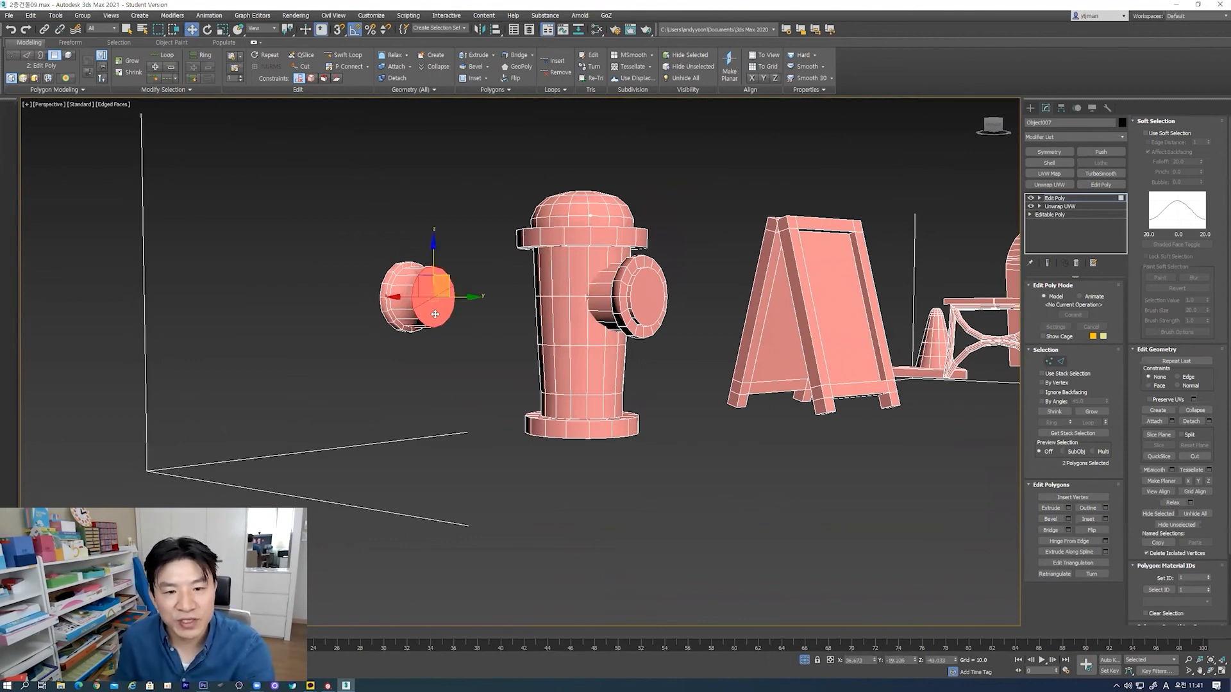
left_click_drag(436, 314, 545, 283)
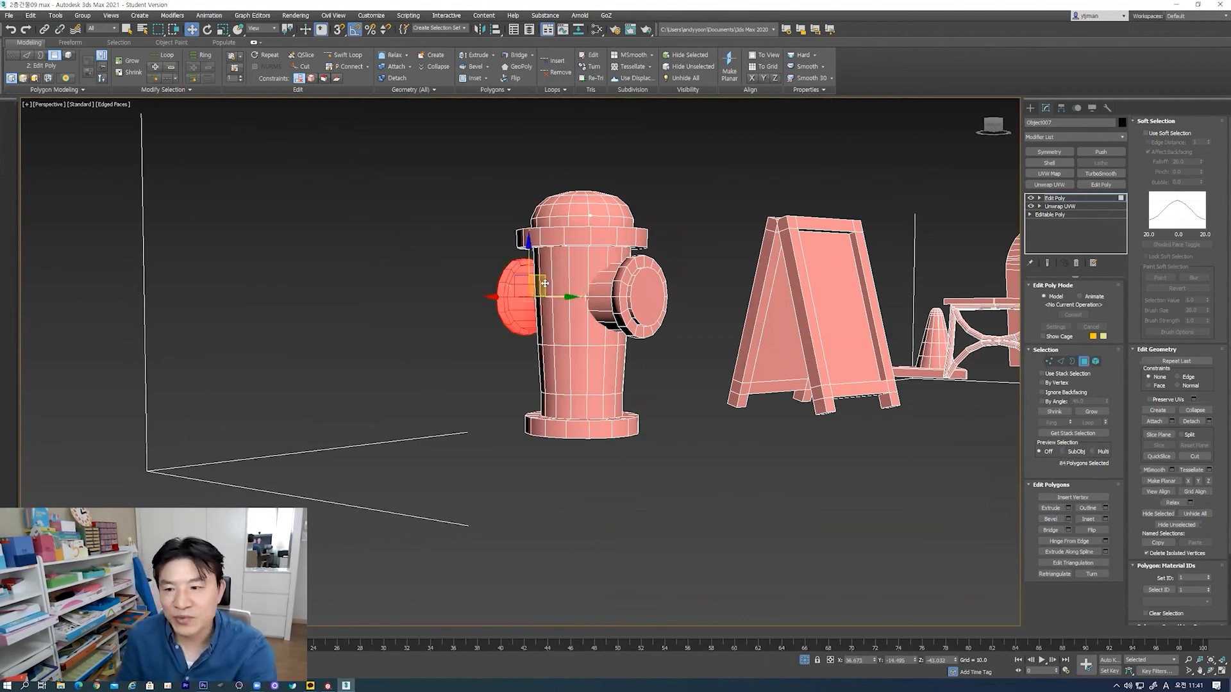
Step: Leave polygon level and examine the undersides of the sign board, bench, box and traffic cones for faces that are never seen
left_click(1083, 362)
middle_click_drag(850, 354, 480, 364)
scroll(691, 408, "down", 3)
middle_click_drag(609, 273, 573, 255, "alt")
scroll(575, 252, "up", 2)
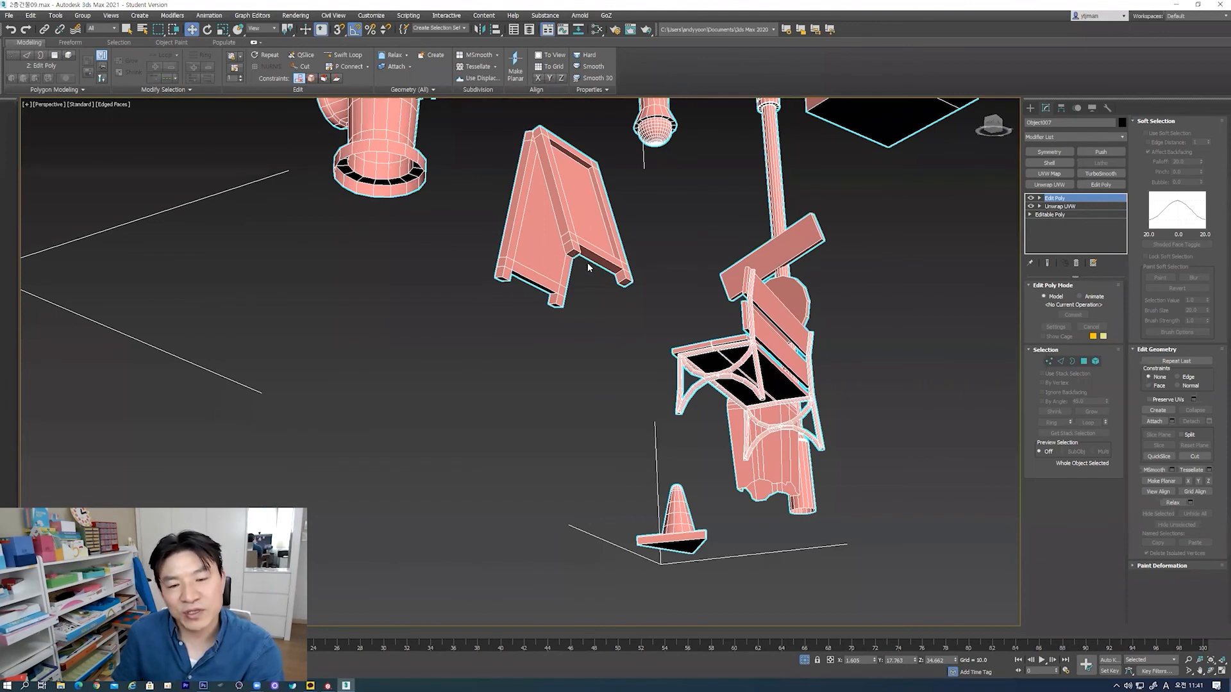
middle_click_drag(520, 303, 615, 374, "alt")
middle_click_drag(531, 356, 542, 320, "alt")
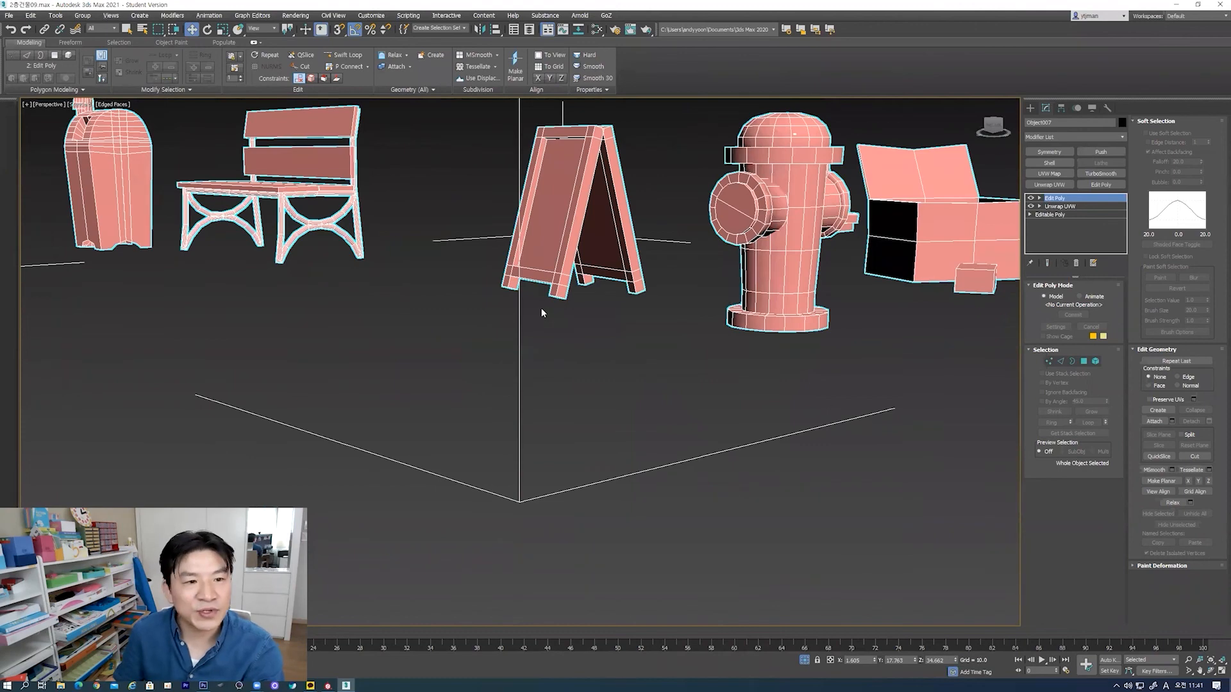
scroll(541, 312, "down", 5)
middle_click_drag(583, 220, 725, 259, "alt")
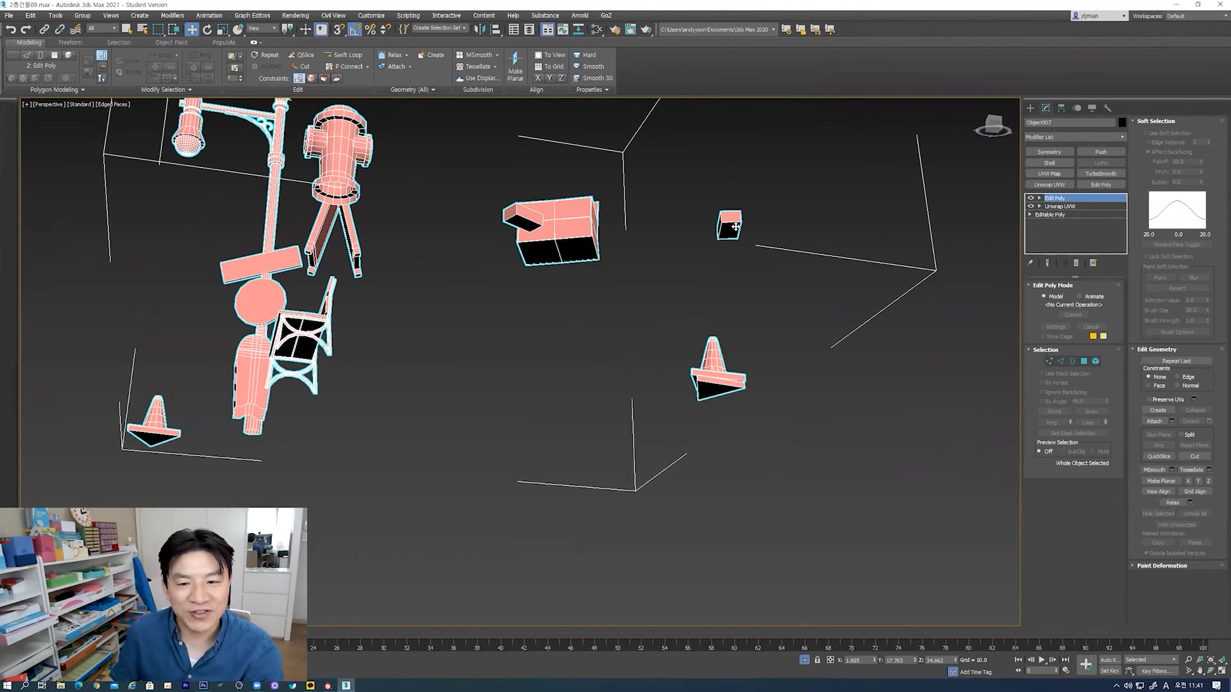
middle_click_drag(729, 416, 727, 335, "alt")
scroll(740, 338, "up", 5)
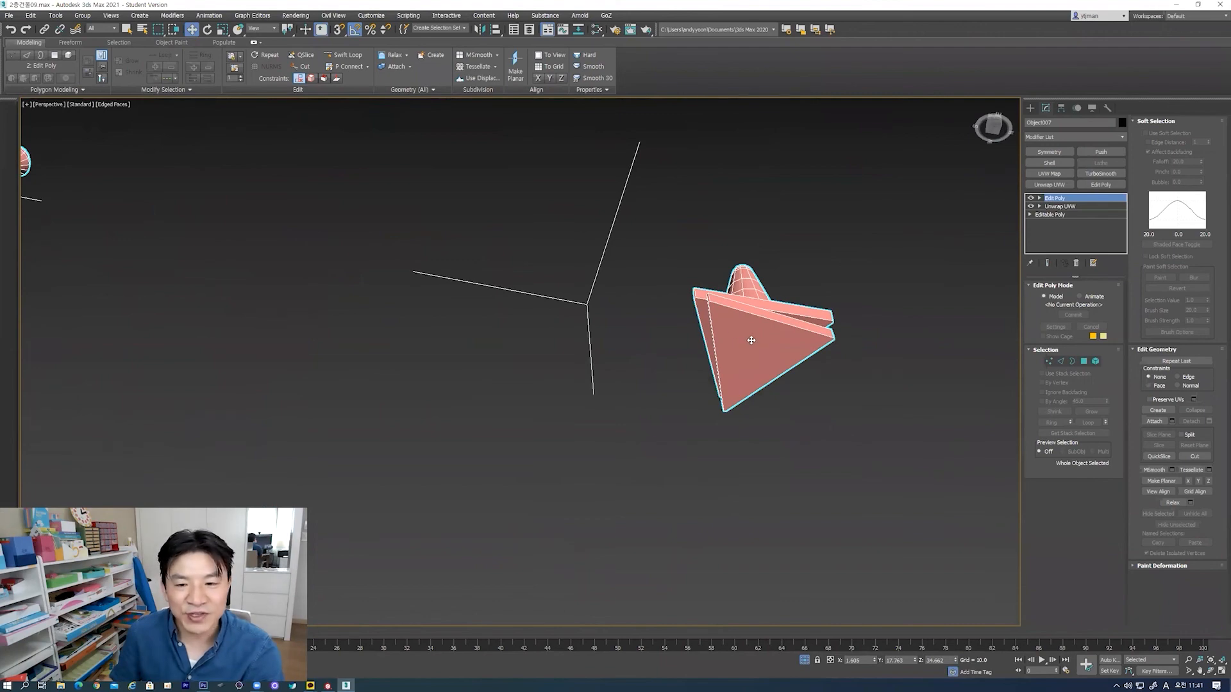
scroll(730, 337, "down", 5)
middle_click_drag(679, 340, 631, 413, "alt")
middle_click_drag(632, 414, 669, 362)
Step: Clear the polygon selection, leave sub-object level, deselect the street props and unhide all objects in the scene
key("4")
left_click(917, 254)
middle_click_drag(804, 348, 827, 304)
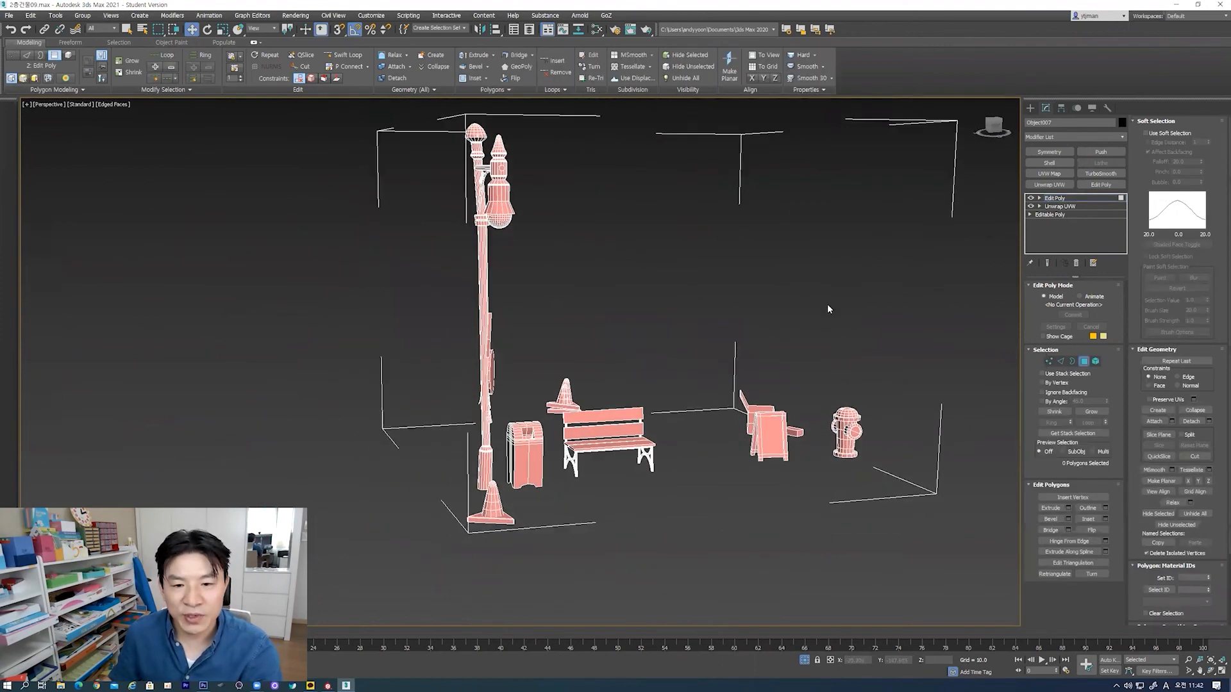
left_click(1083, 362)
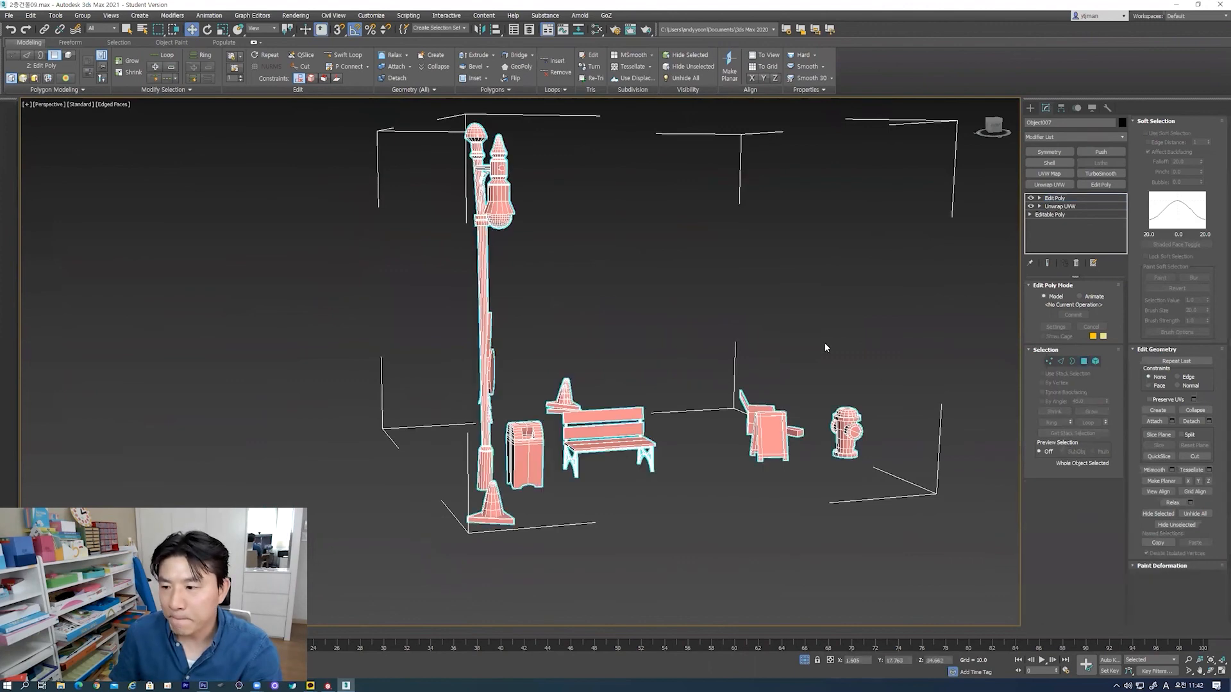
left_click(813, 336)
right_click(814, 336)
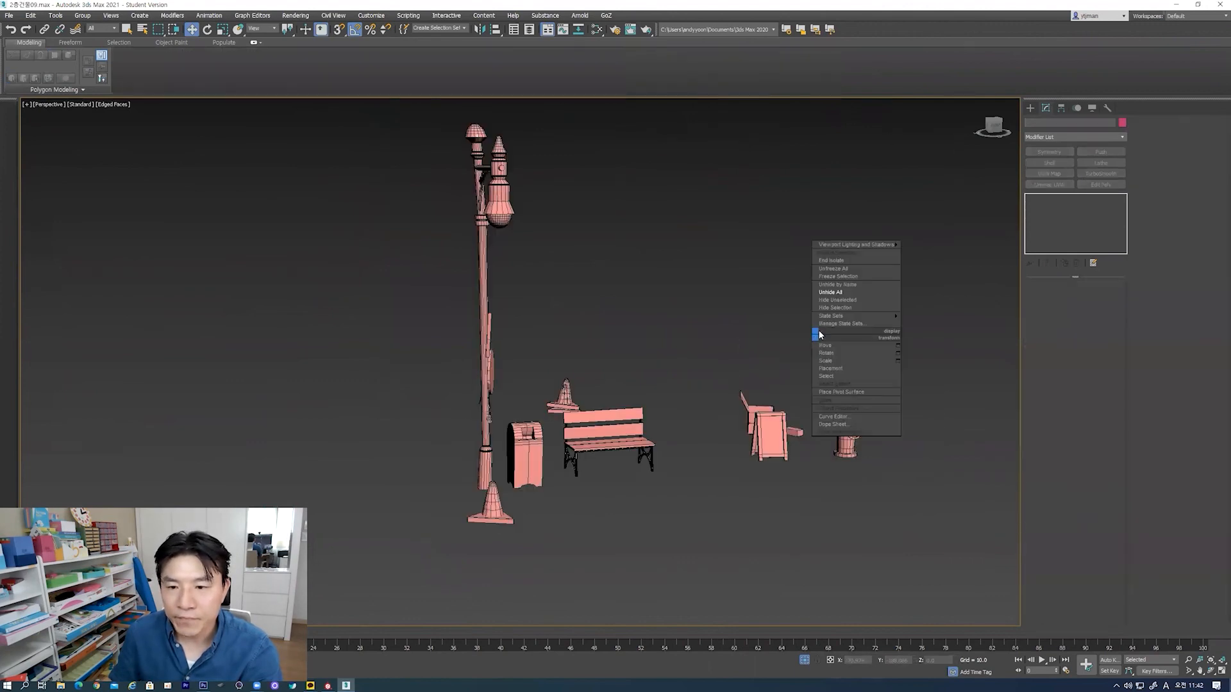
left_click(829, 293)
Step: Select the blue object with the water tower, balcony, ladder and dumpster, and isolate it
middle_click_drag(667, 408, 585, 403, "alt")
mouse_move(695, 415)
middle_mouse_down("alt")
mouse_move(661, 400)
mouse_move(683, 439)
mouse_move(690, 421)
middle_mouse_up("alt")
left_click(572, 515)
left_click(609, 391)
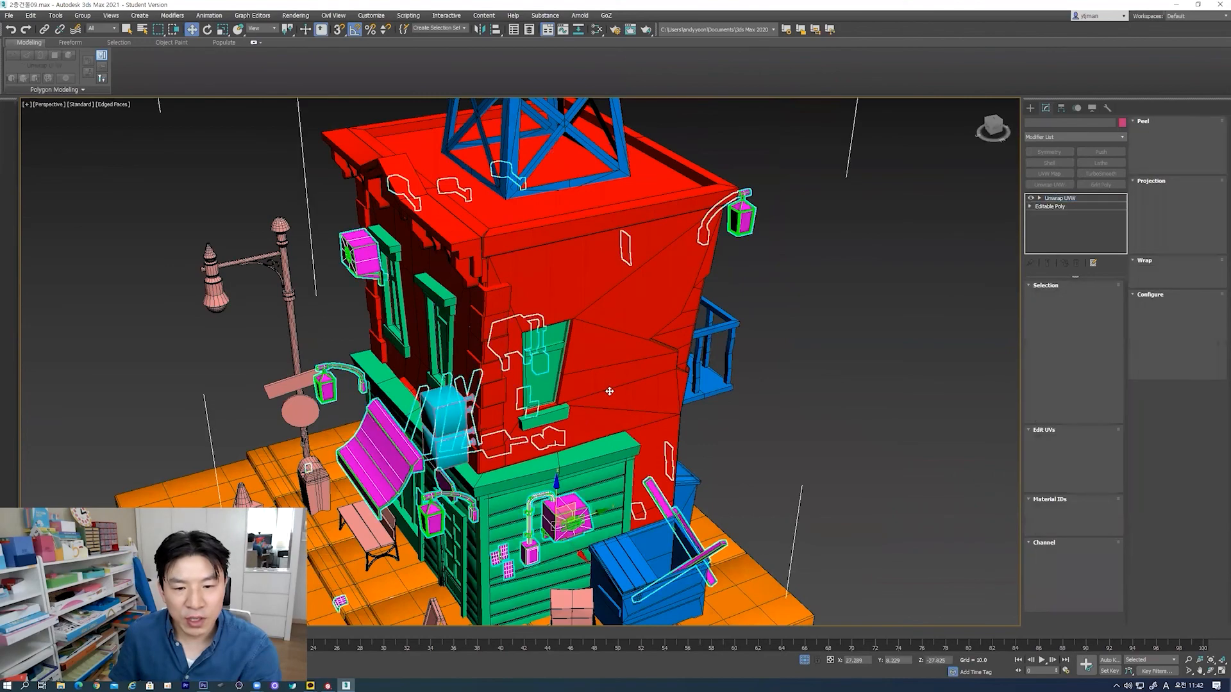
left_click(302, 387)
left_click(373, 445)
key("z")
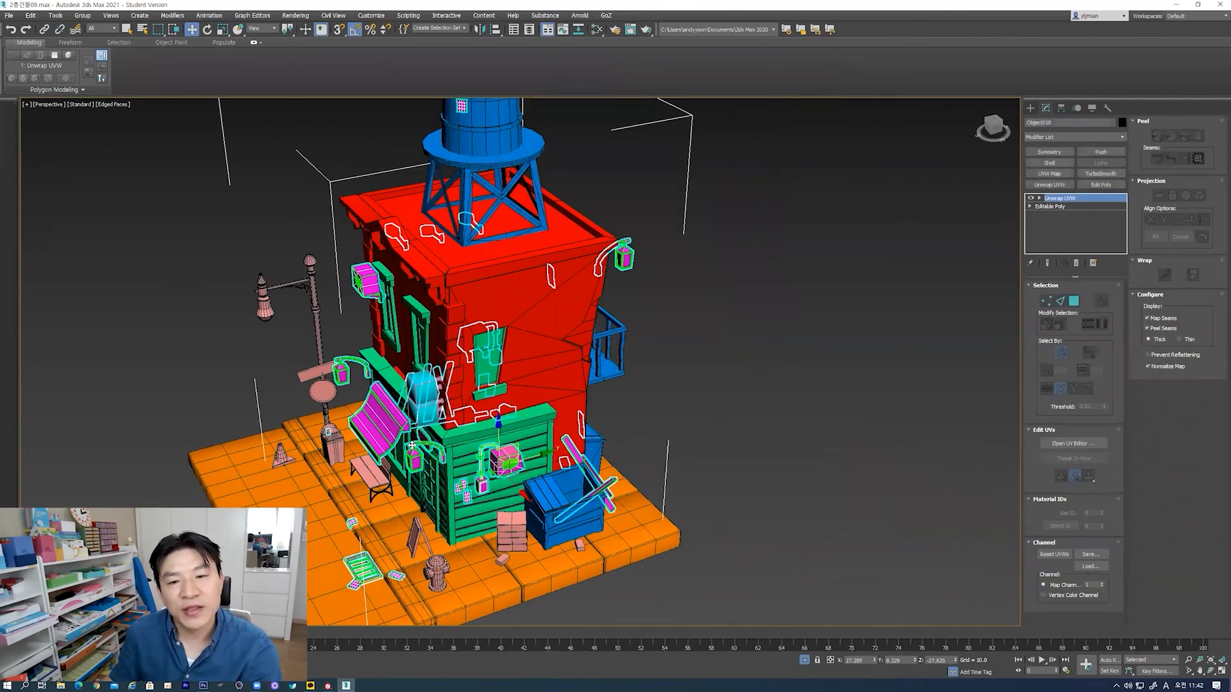
left_click(600, 355)
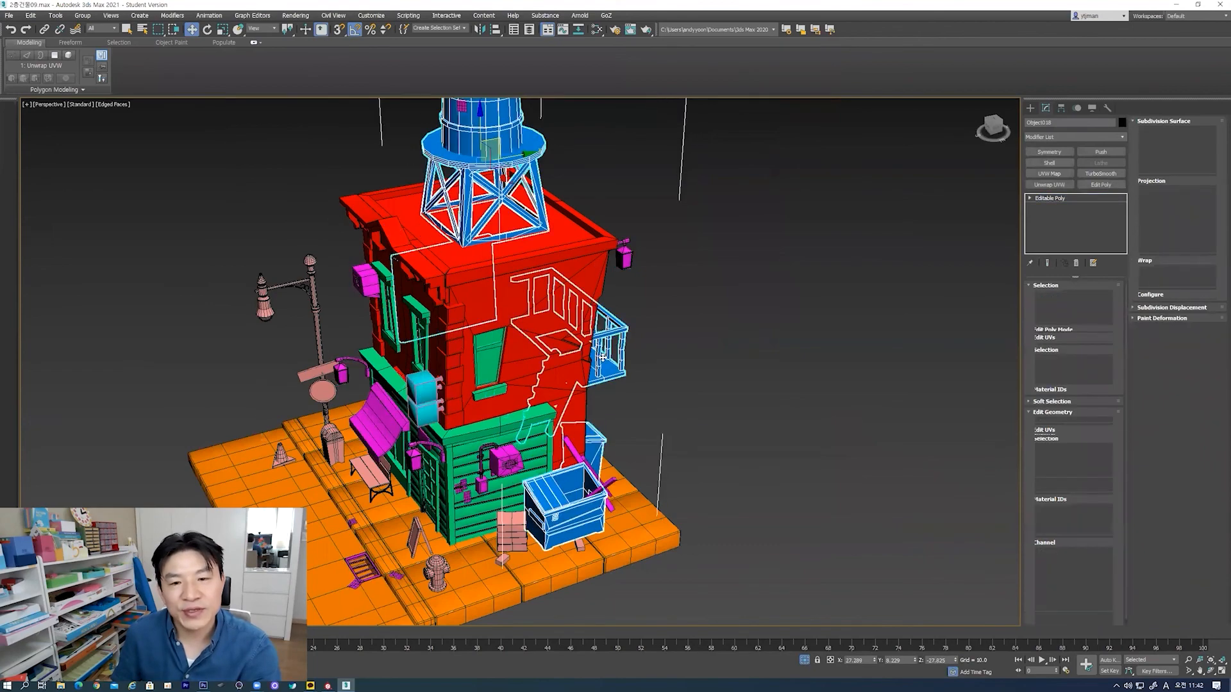
middle_click_drag(602, 357, 636, 363, "alt")
key("alt+q")
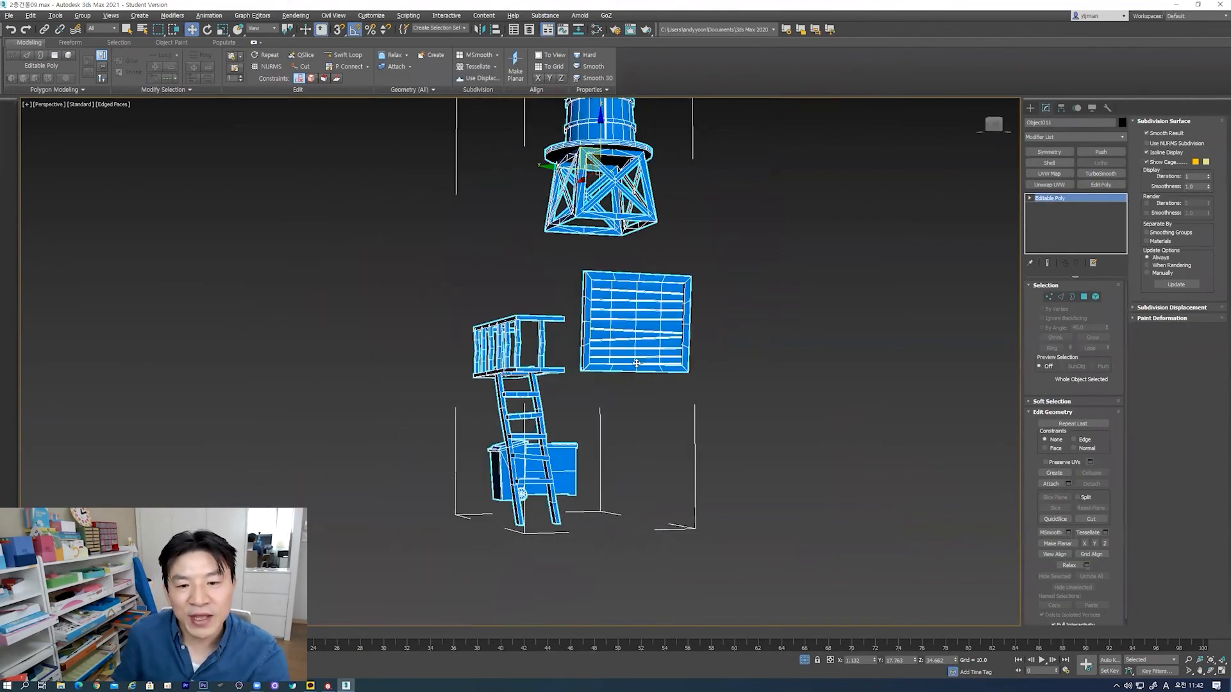
Step: Examine the slatted panel, the ladder and the dumpster of the isolated blue object from several sides
scroll(639, 319, "up", 3)
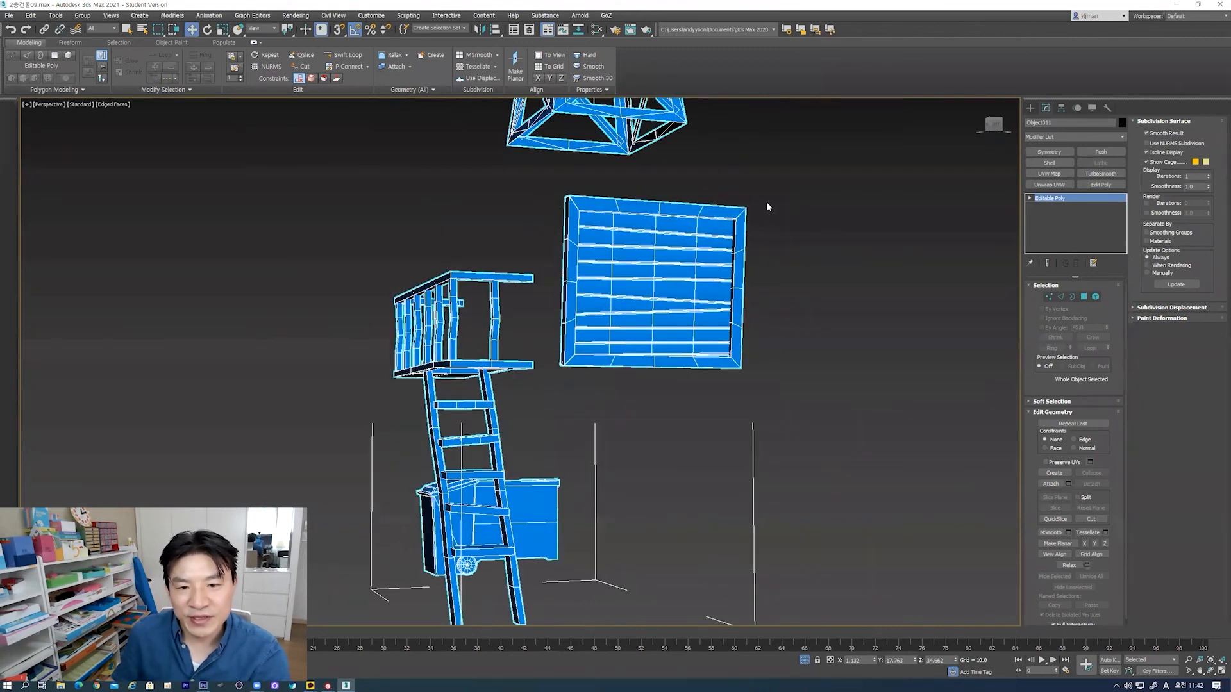
left_click_drag(777, 185, 700, 279)
left_click_drag(563, 372, 562, 370)
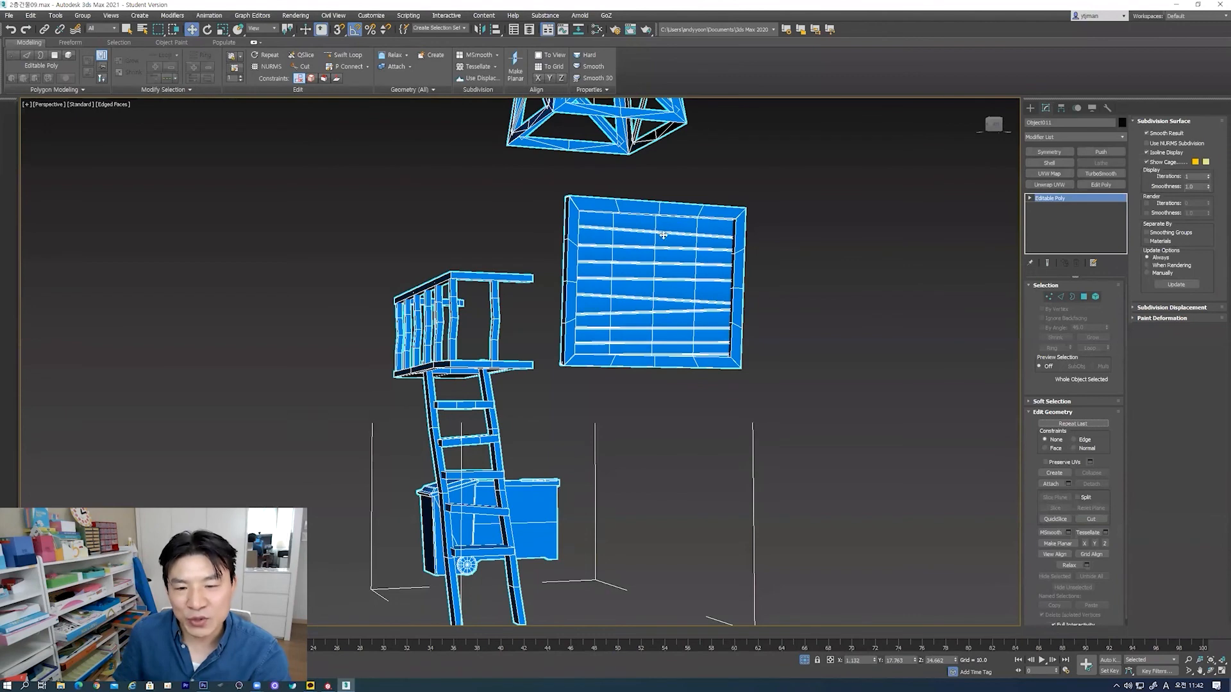
middle_click_drag(575, 279, 689, 389, "alt")
scroll(581, 401, "up", 5)
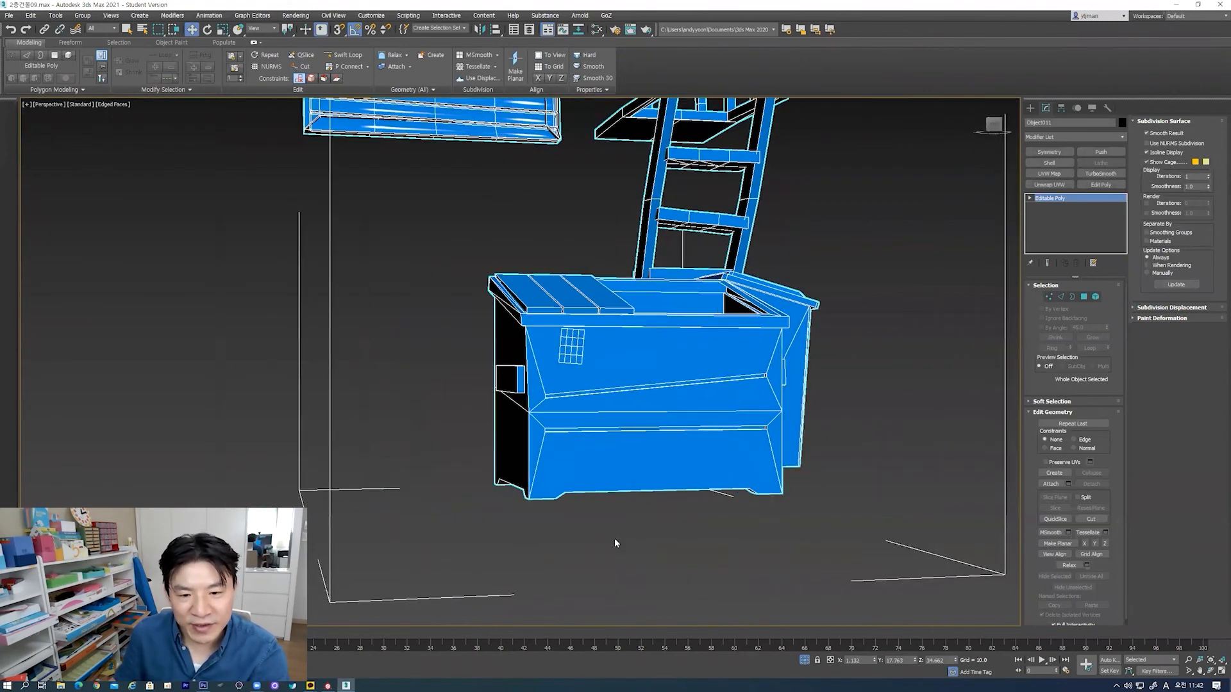
left_click(614, 540)
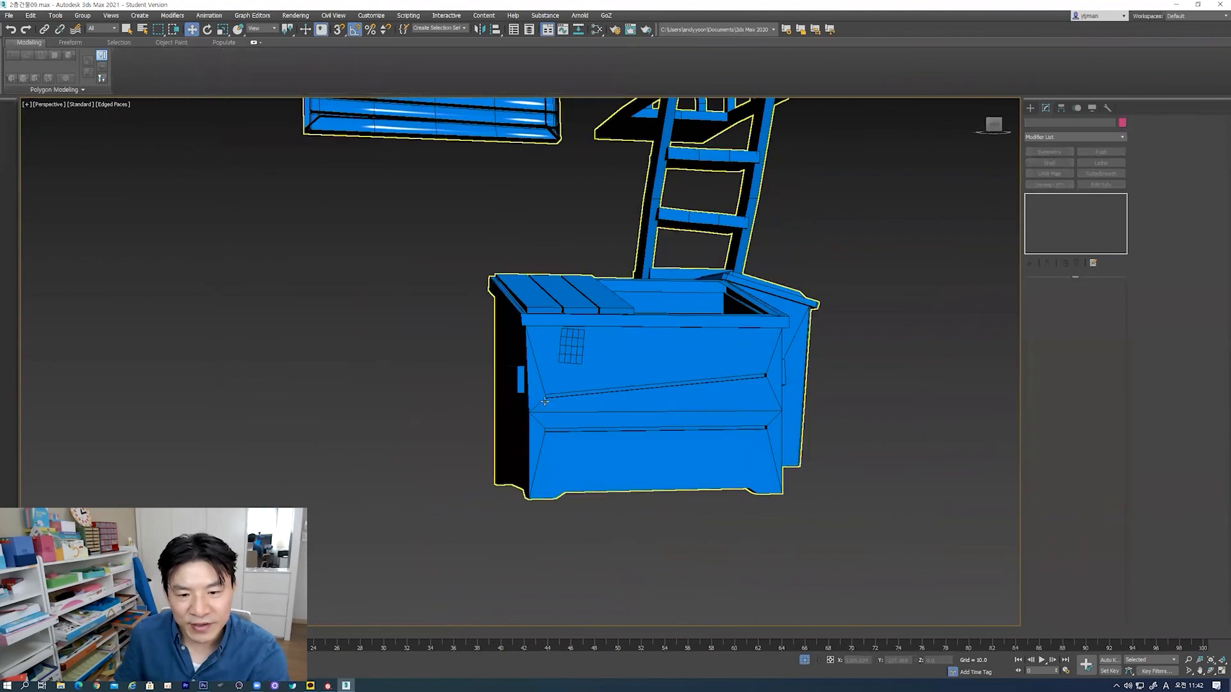
left_click(743, 371)
middle_click_drag(743, 371, 587, 409, "alt")
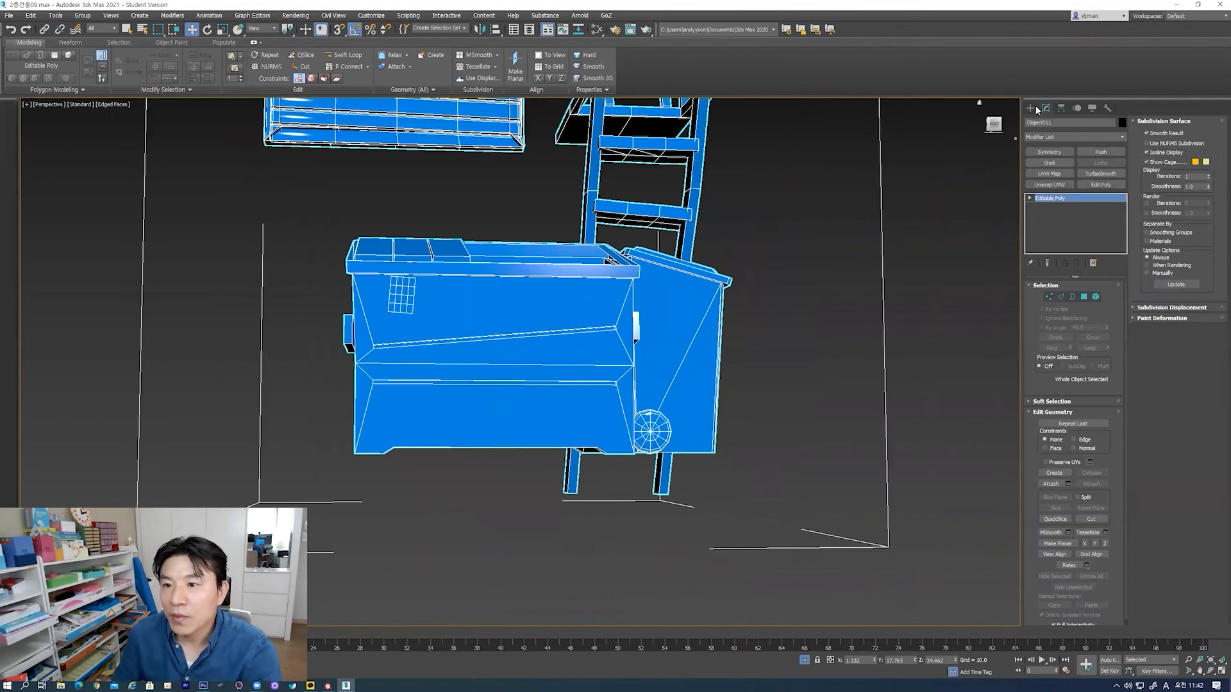
Step: In the front view, create a box about 18.3 long, 25 wide and 4.9 high beside the blue object
left_click(1033, 108)
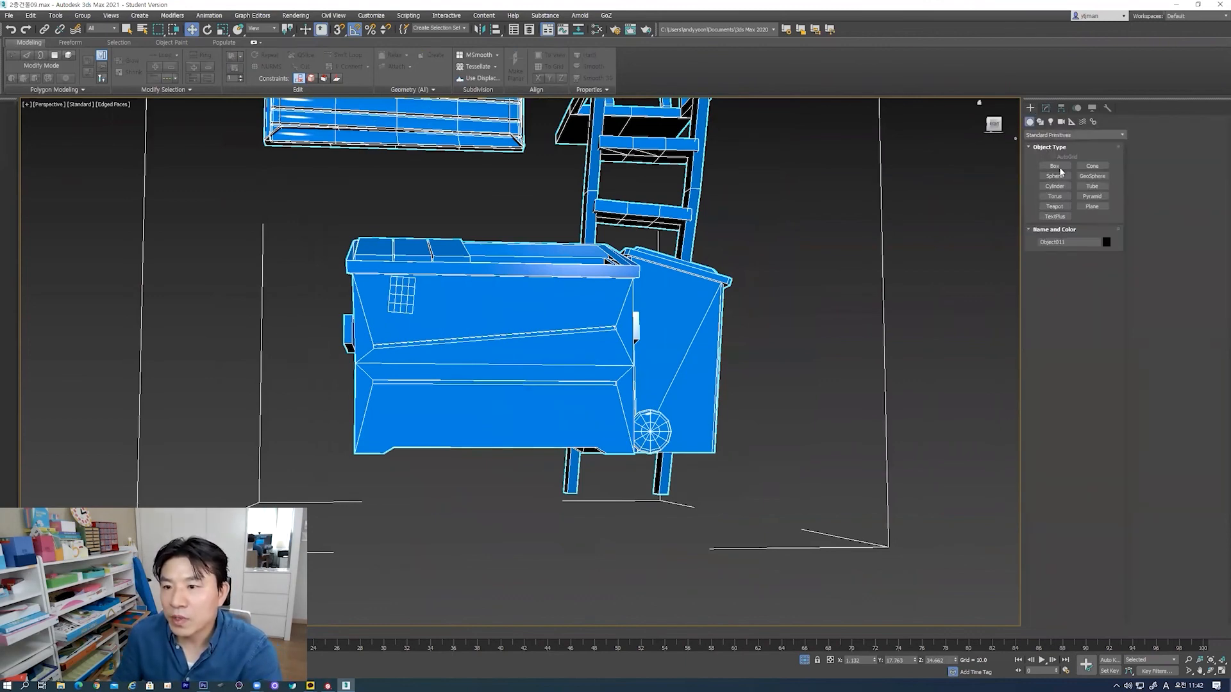
left_click(1055, 166)
middle_click_drag(789, 418, 673, 421)
key("f")
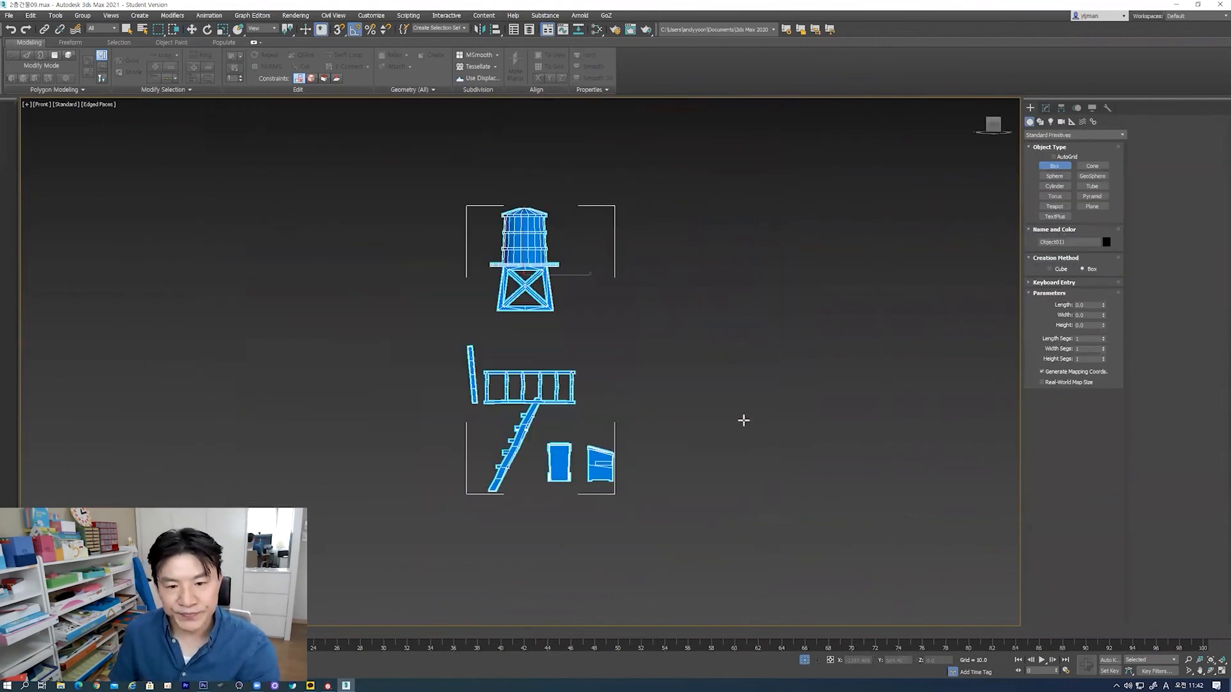
scroll(571, 429, "up", 5)
mouse_move(571, 349)
left_mouse_down()
mouse_move(631, 423)
mouse_move(699, 441)
left_mouse_up()
left_click(696, 415)
middle_click_drag(620, 420, 524, 277, "alt")
scroll(584, 389, "up", 5)
middle_click_drag(605, 389, 625, 359, "alt")
Step: Add an Edit Poly modifier to the box and inset its large front polygon to a rectangle about half as wide
left_click(1047, 108)
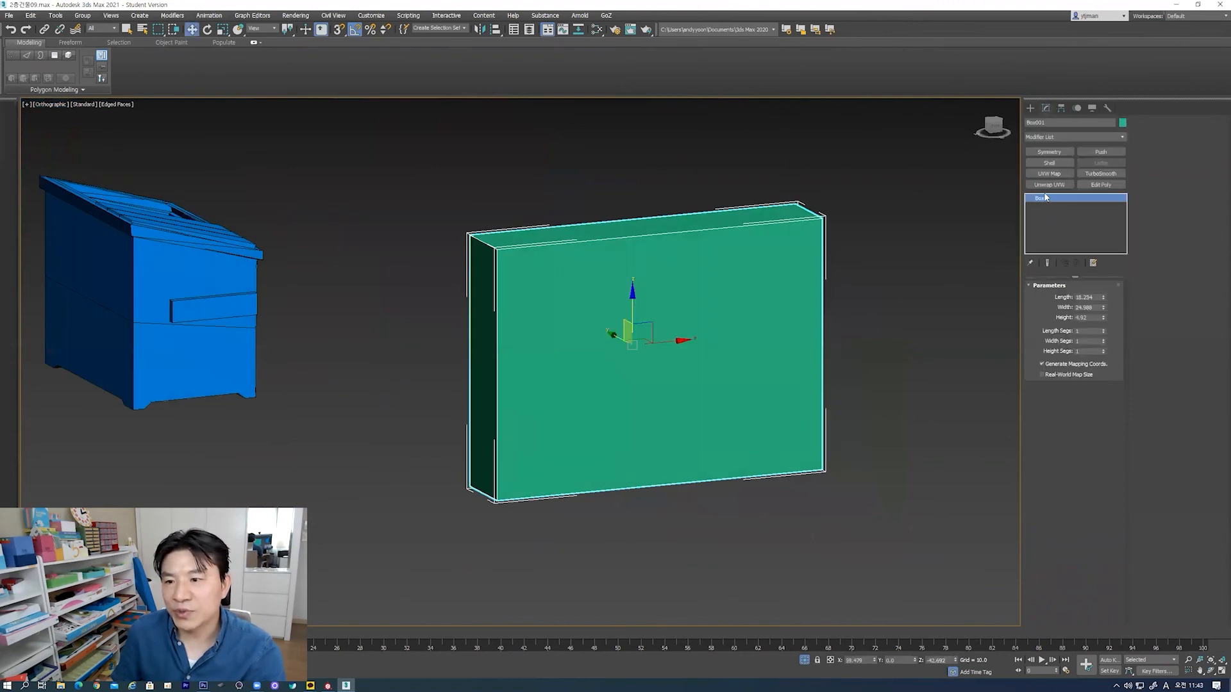
left_click(1101, 184)
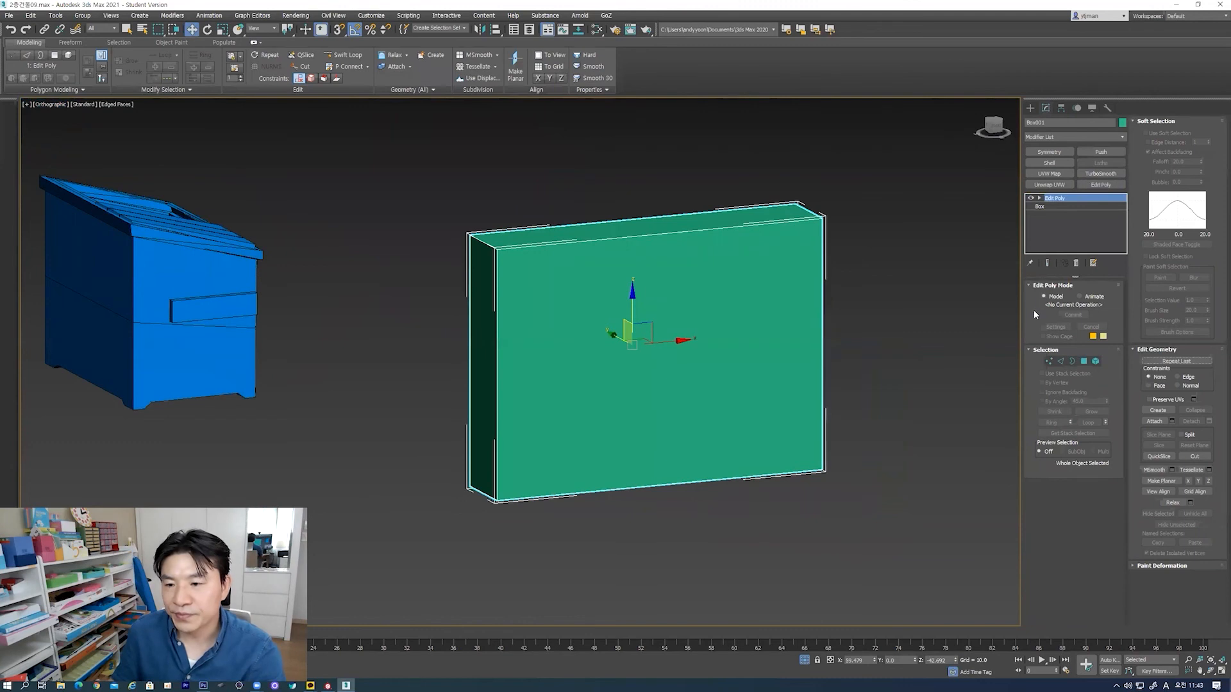
left_click(1084, 362)
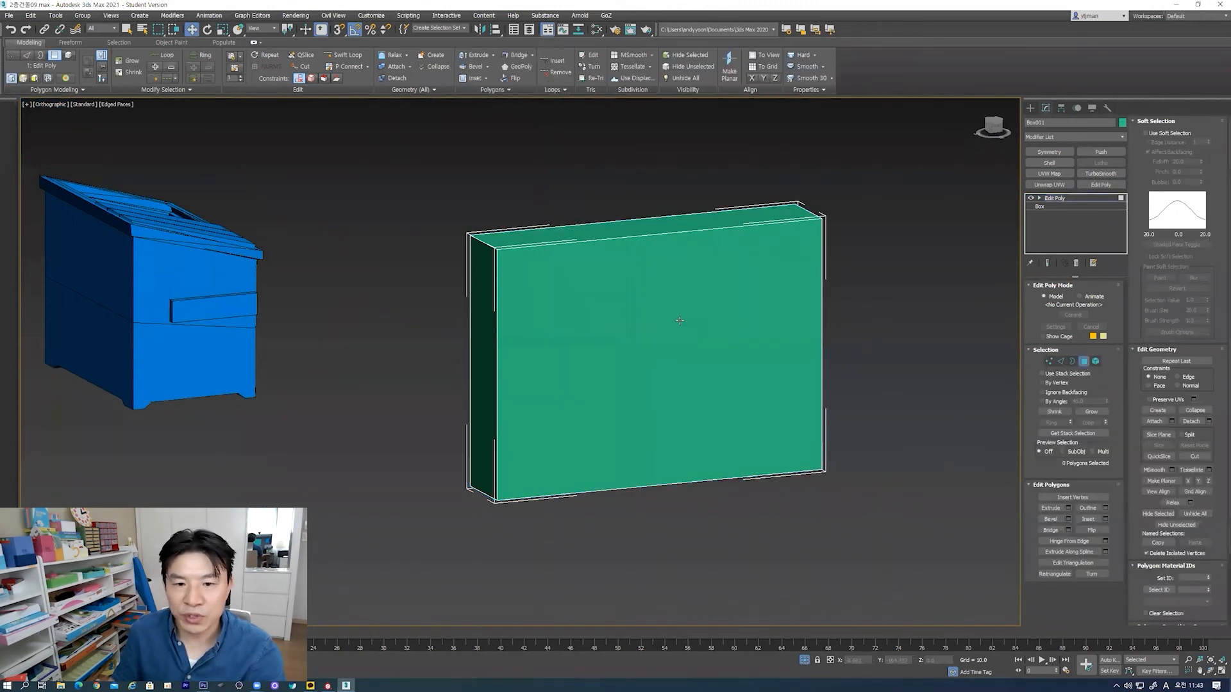
left_click(679, 320)
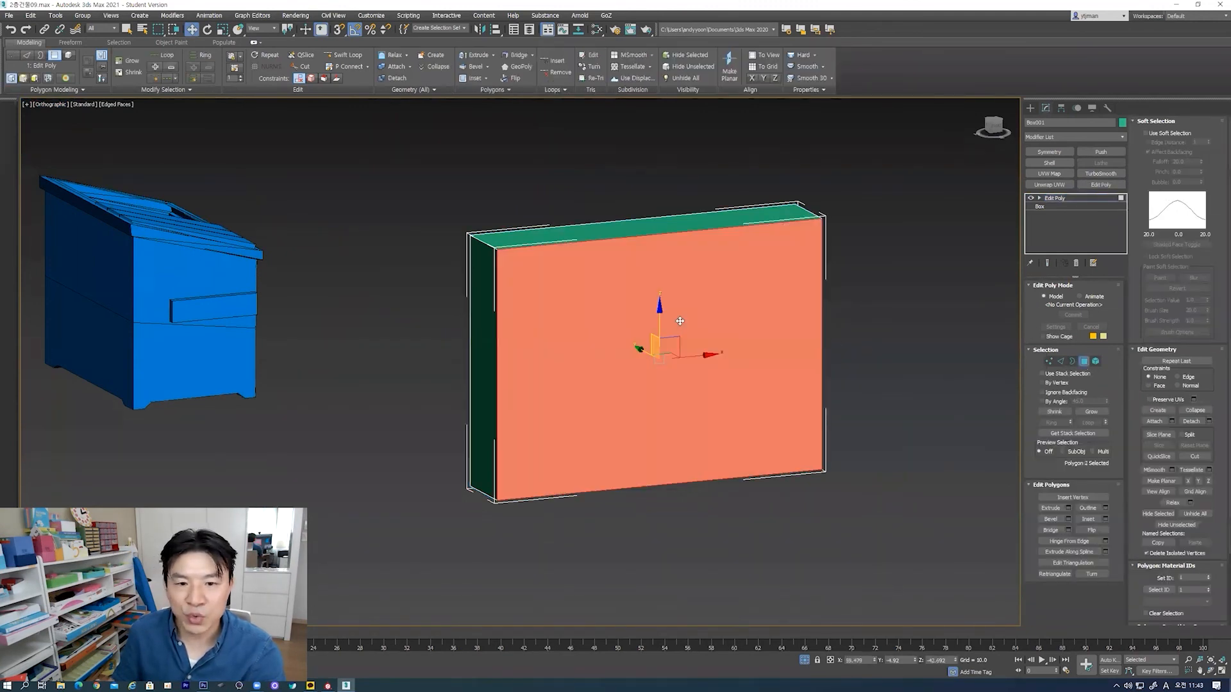
left_click(1088, 519)
left_click_drag(685, 327, 683, 406)
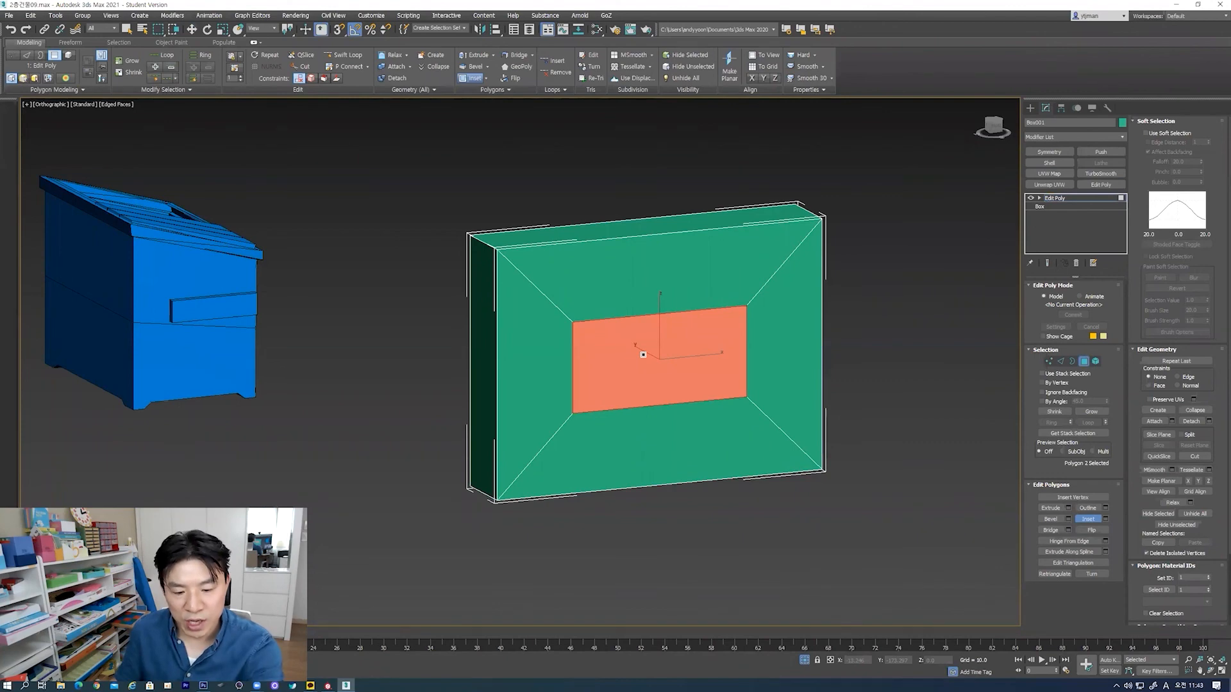
Step: Scale the inset polygon down vertically to a thin horizontal strip
key("r")
left_click_drag(660, 306, 660, 409)
left_click_drag(659, 307, 663, 365)
middle_click_drag(661, 372, 585, 385, "alt")
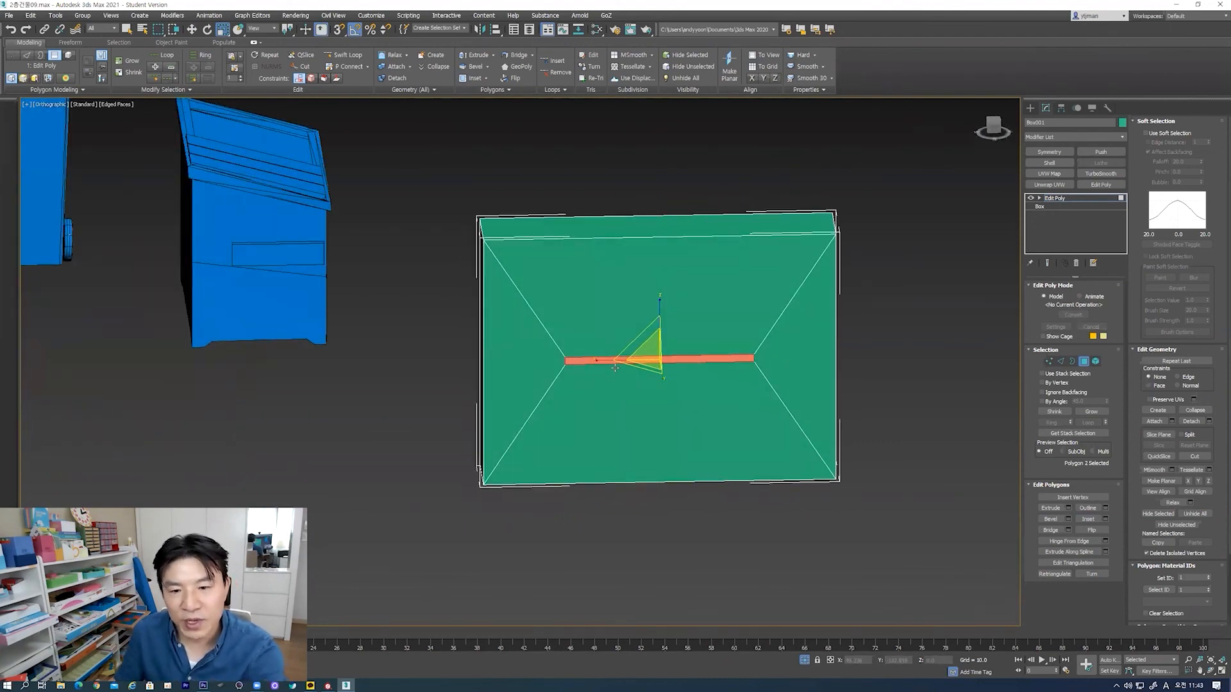
Step: Move the thin strip sideways and up to the upper right corner area of the box's front face
key("w")
left_click_drag(708, 360, 767, 364)
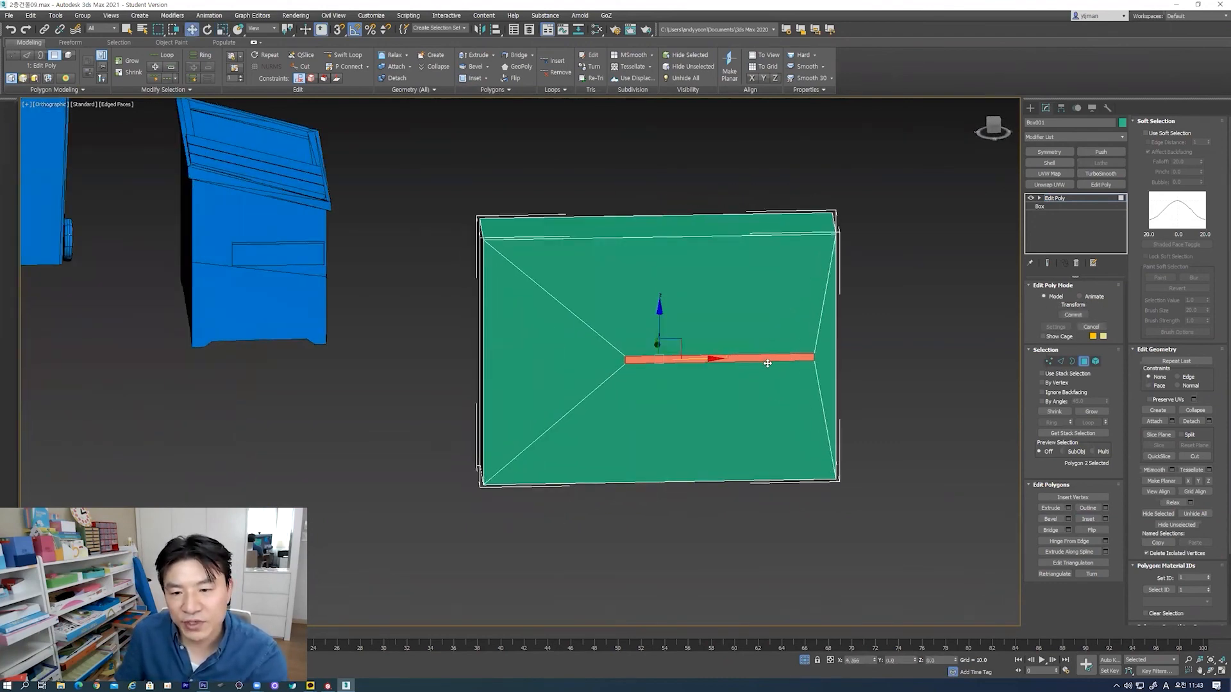
left_click_drag(719, 318, 719, 234)
mouse_move(681, 420)
middle_mouse_down("alt")
mouse_move(808, 410)
mouse_move(692, 414)
middle_mouse_up("alt")
key("p")
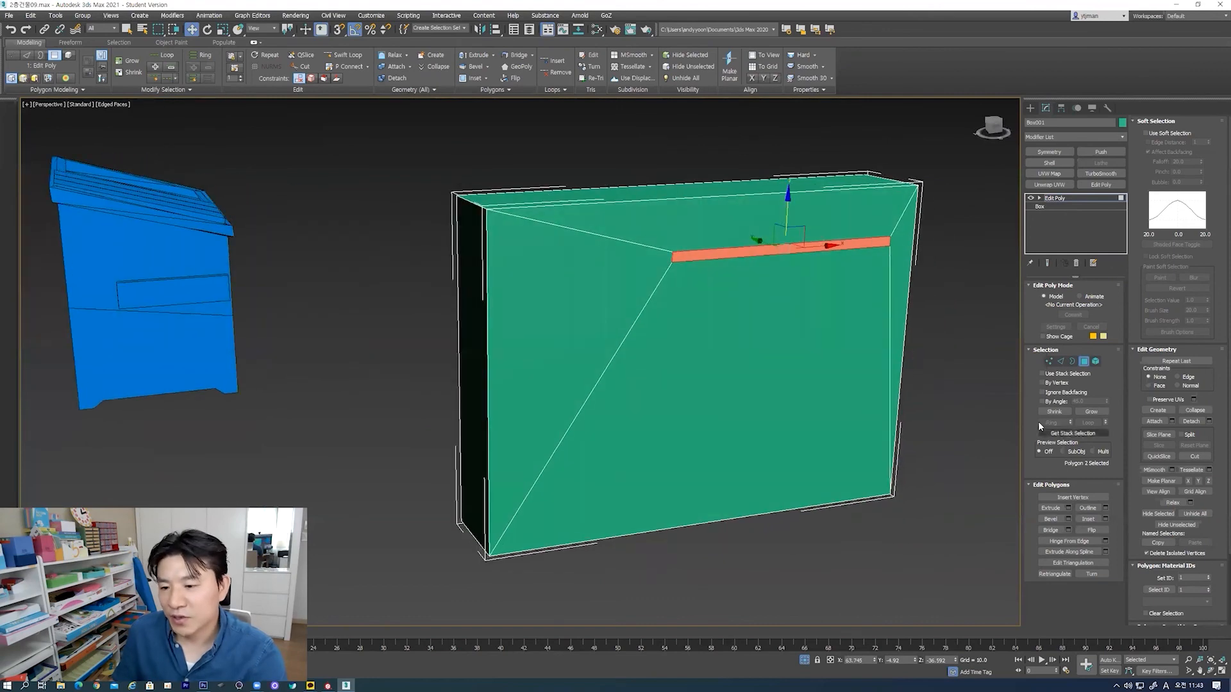
Step: Extrude the thin strip slightly inward to cut a slot-like recess into the box's front face
left_click(1068, 508)
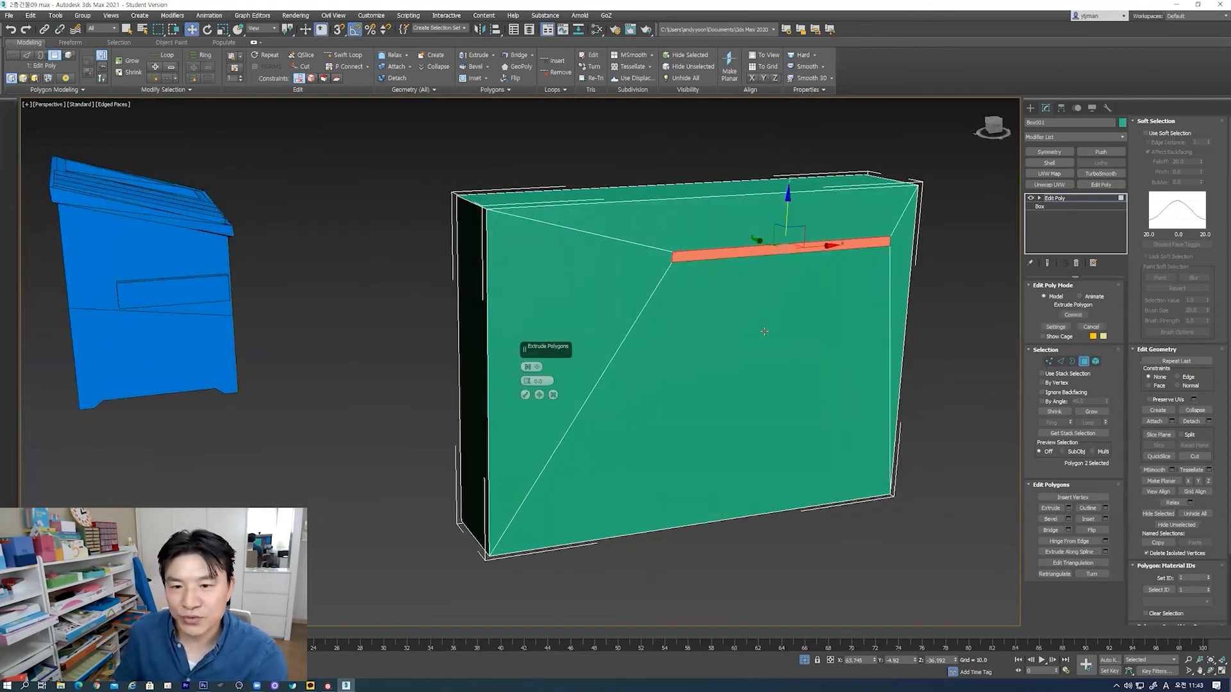
left_click_drag(531, 381, 535, 386)
left_click(526, 395)
middle_click_drag(538, 385, 841, 370, "alt")
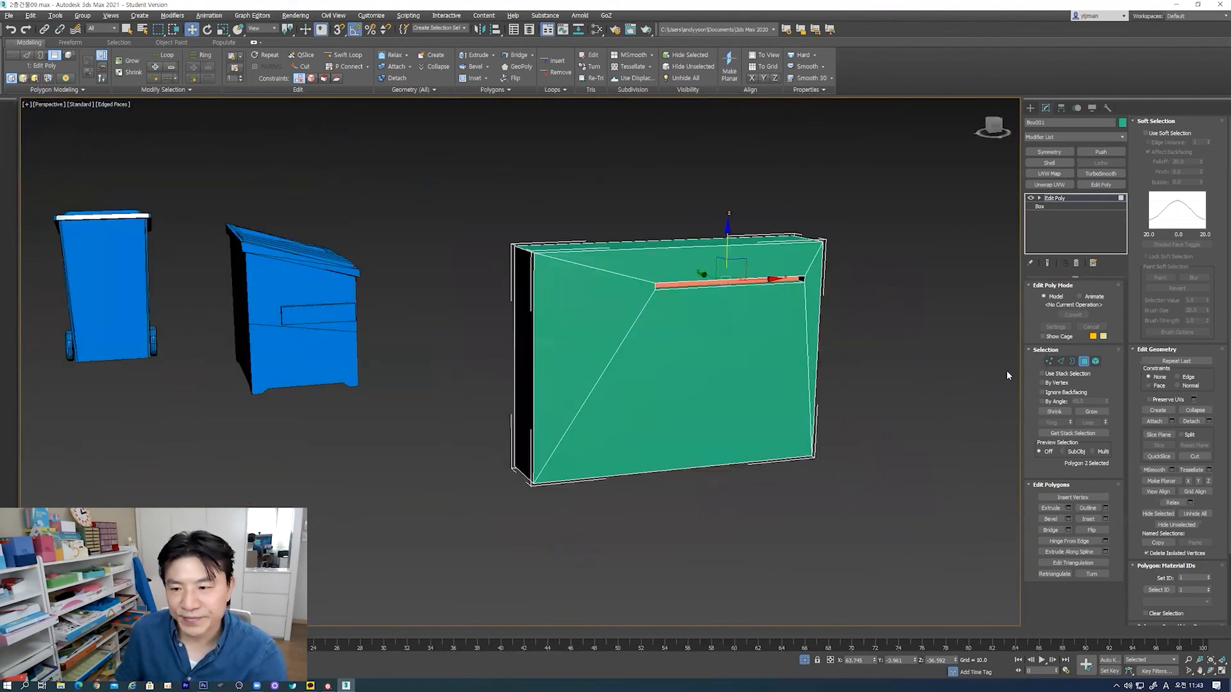
Step: Leave polygon level, compare the box's recess with the dumpster's side and delete the box
left_click(1083, 363)
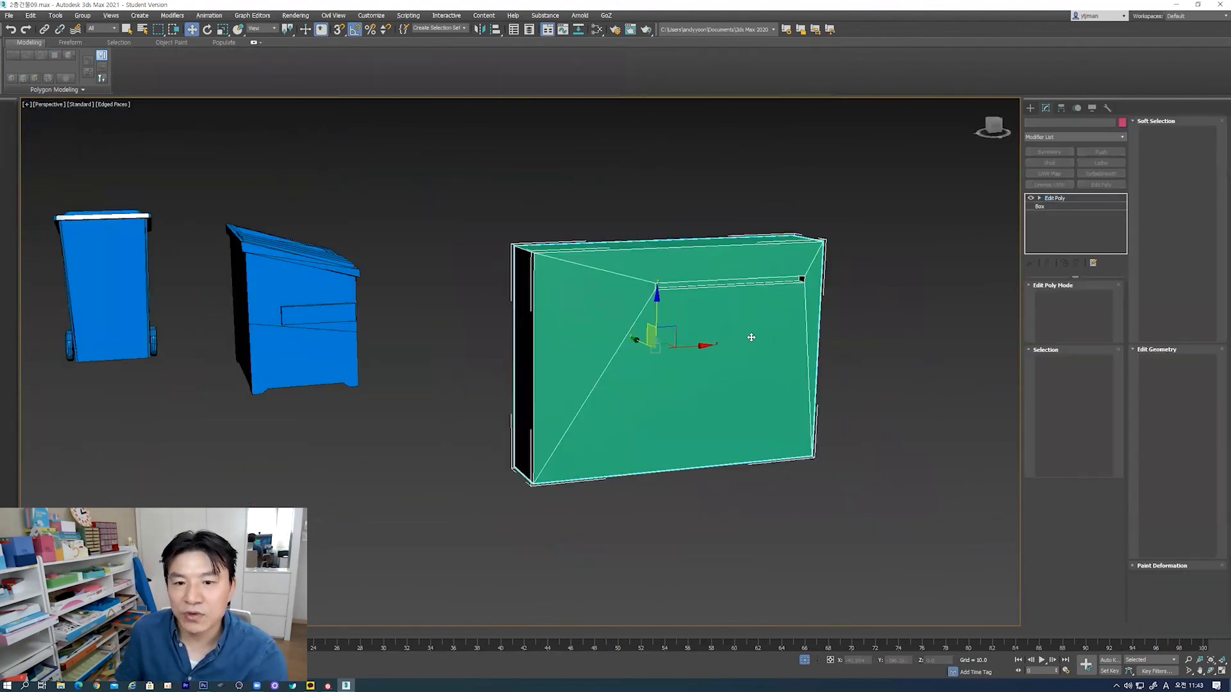
middle_click_drag(748, 338, 575, 348, "alt")
scroll(603, 452, "up", 3)
scroll(764, 438, "up", 2)
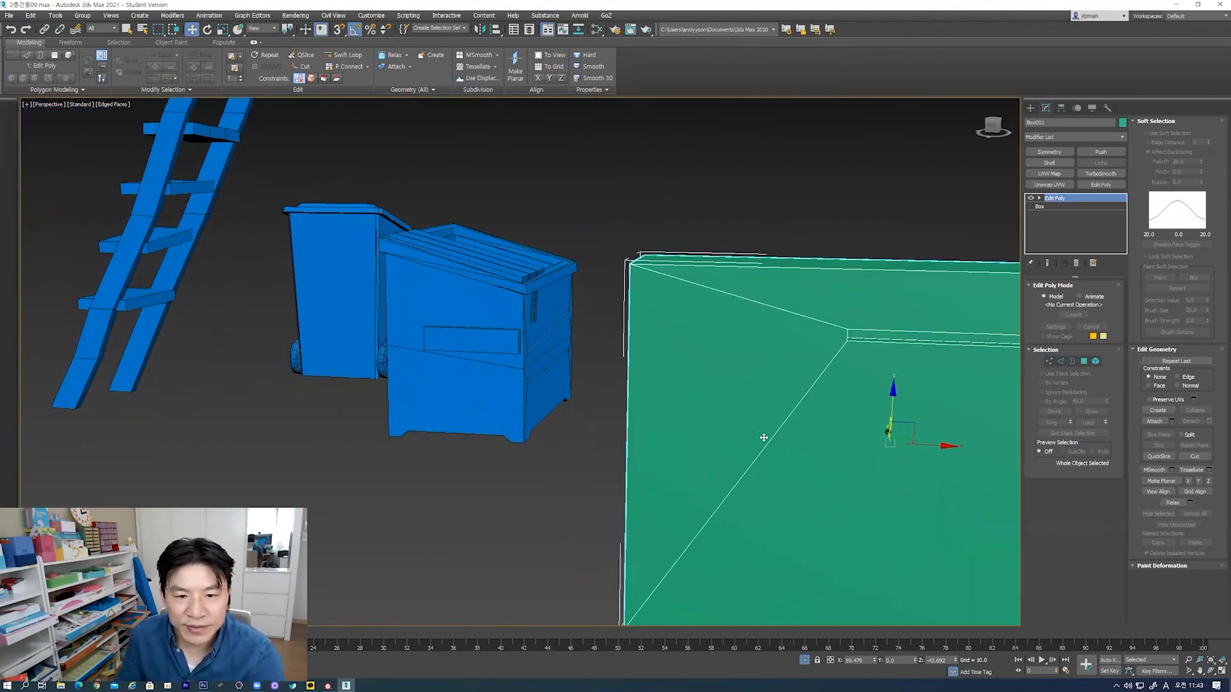
left_click(819, 181)
left_click(802, 374)
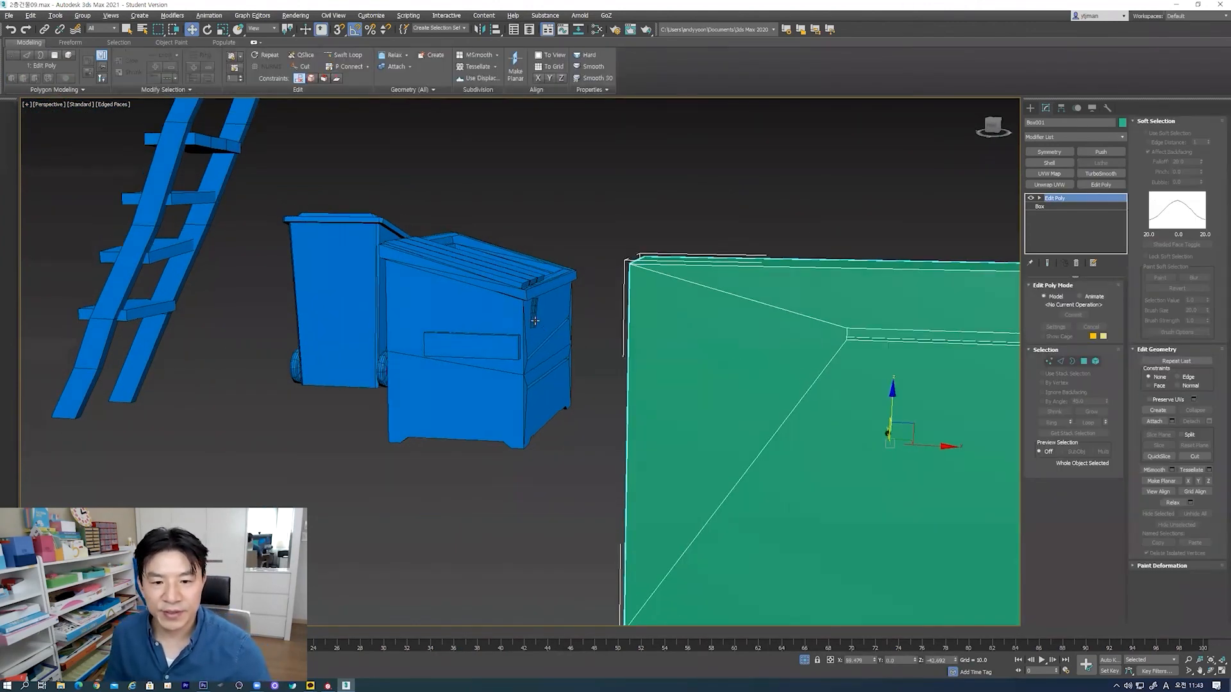
middle_click_drag(644, 411, 602, 393, "alt")
key("Delete")
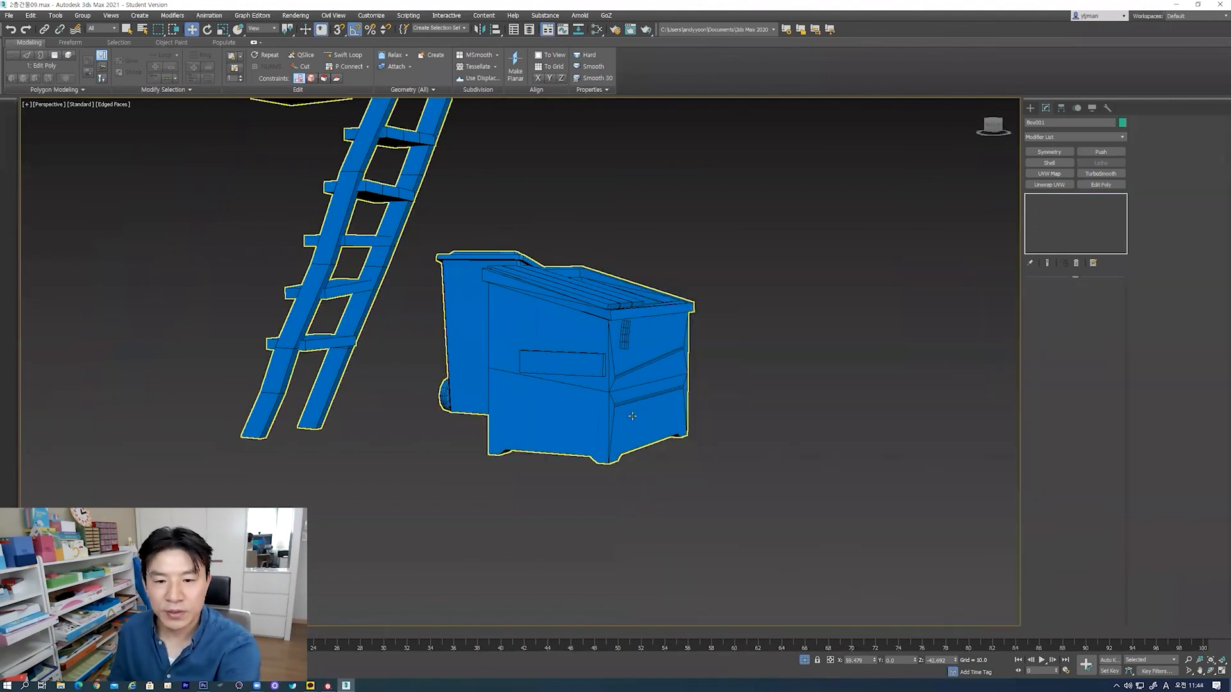
Step: Select the blue object again and examine the creased front and grid detail of the dumpster
middle_click_drag(632, 395, 600, 389, "alt")
middle_click_drag(775, 389, 605, 370)
left_click(606, 368)
left_click(643, 359)
middle_click_drag(708, 372, 670, 359, "alt")
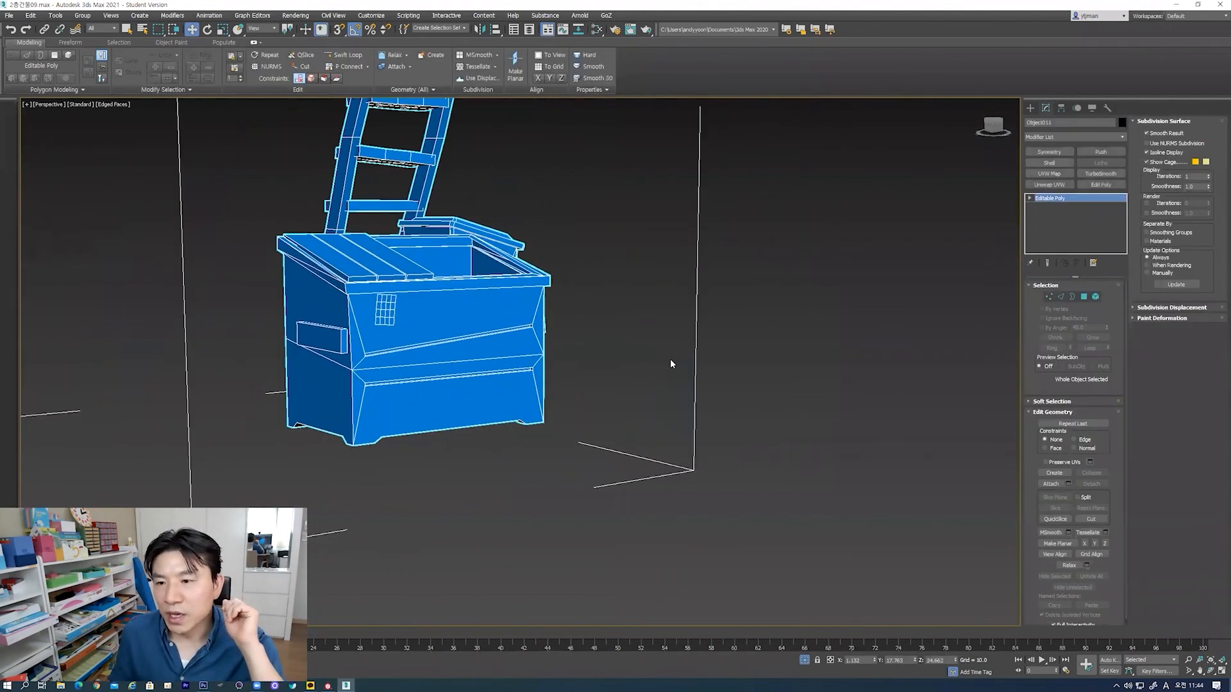
Step: In the top view, create a box about 29 long, 38 wide and 16 high beside the blue object
left_click(1032, 107)
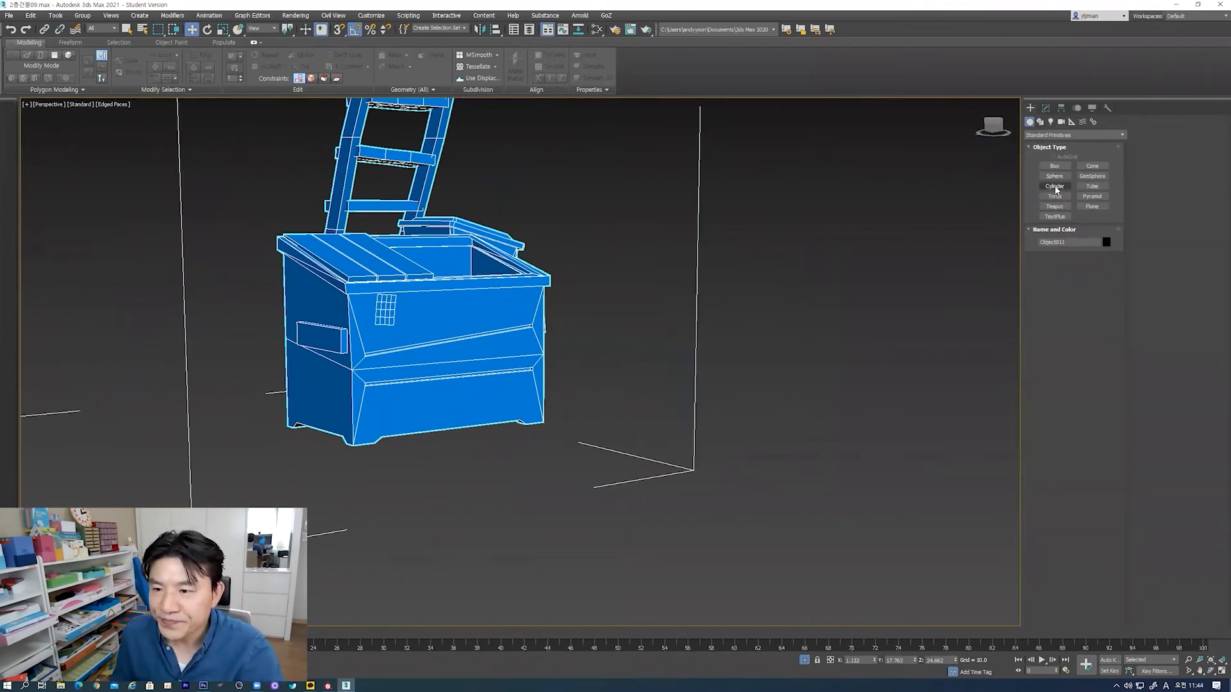
left_click(1055, 166)
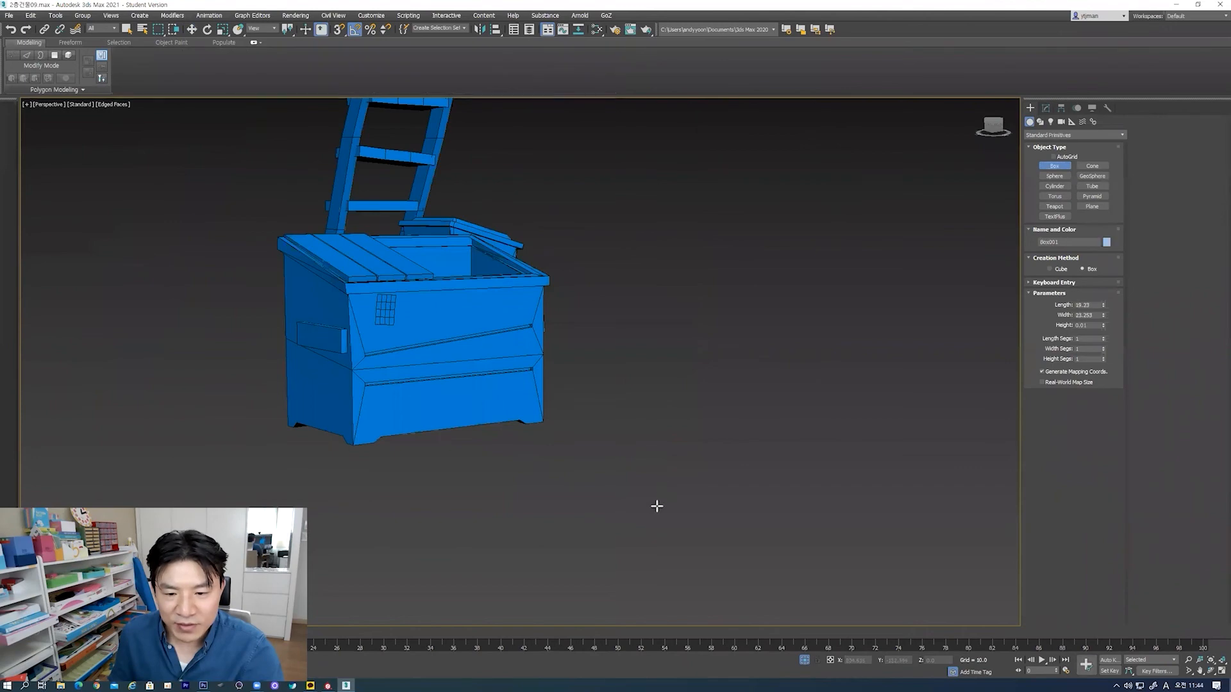
key("ctrl+z")
key("t")
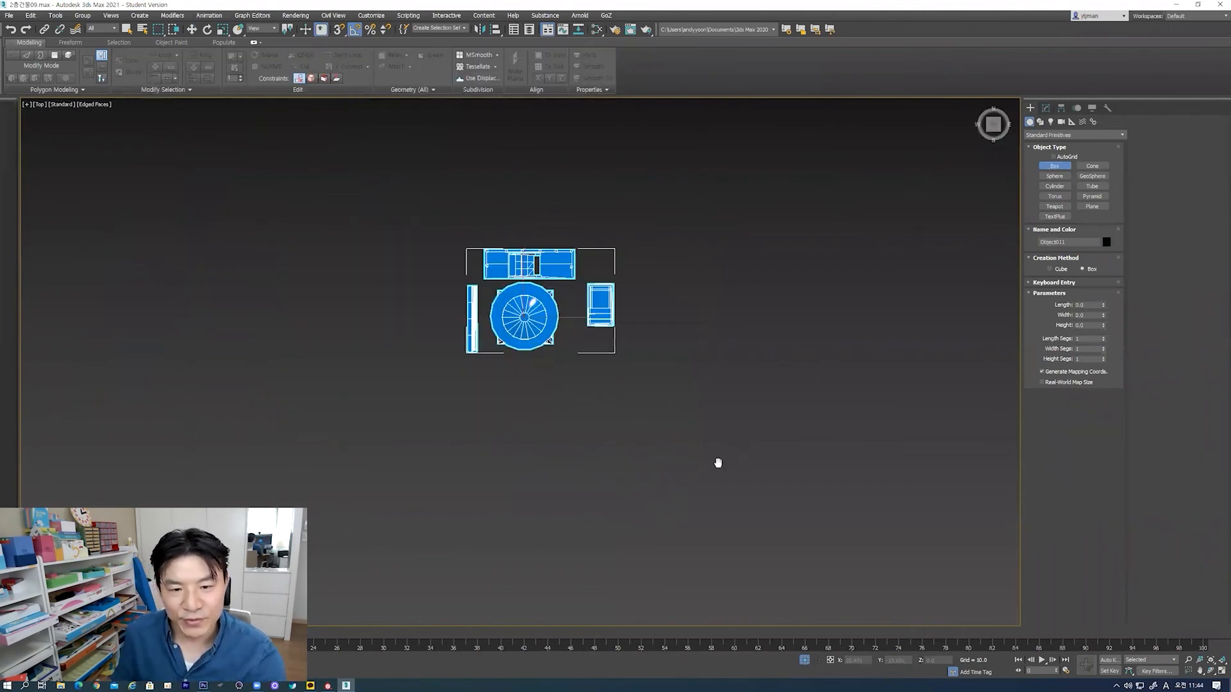
scroll(607, 448, "up", 3)
left_click_drag(503, 327, 695, 475)
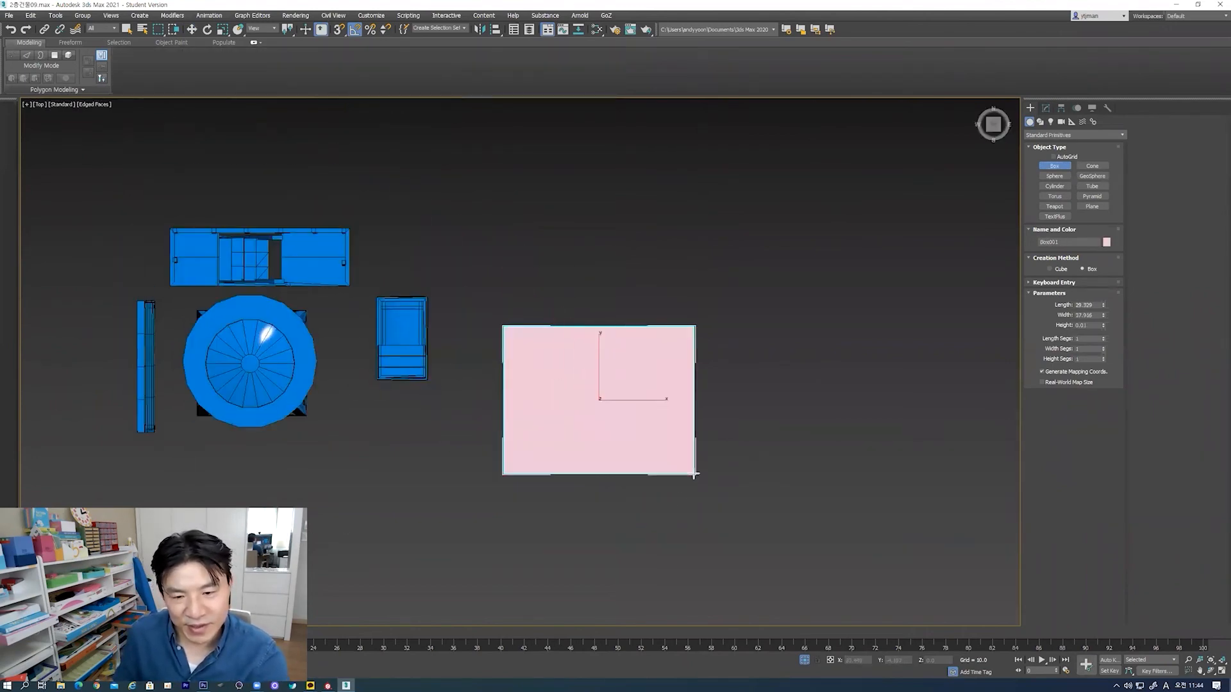
left_click(192, 28)
scroll(528, 463, "up", 3)
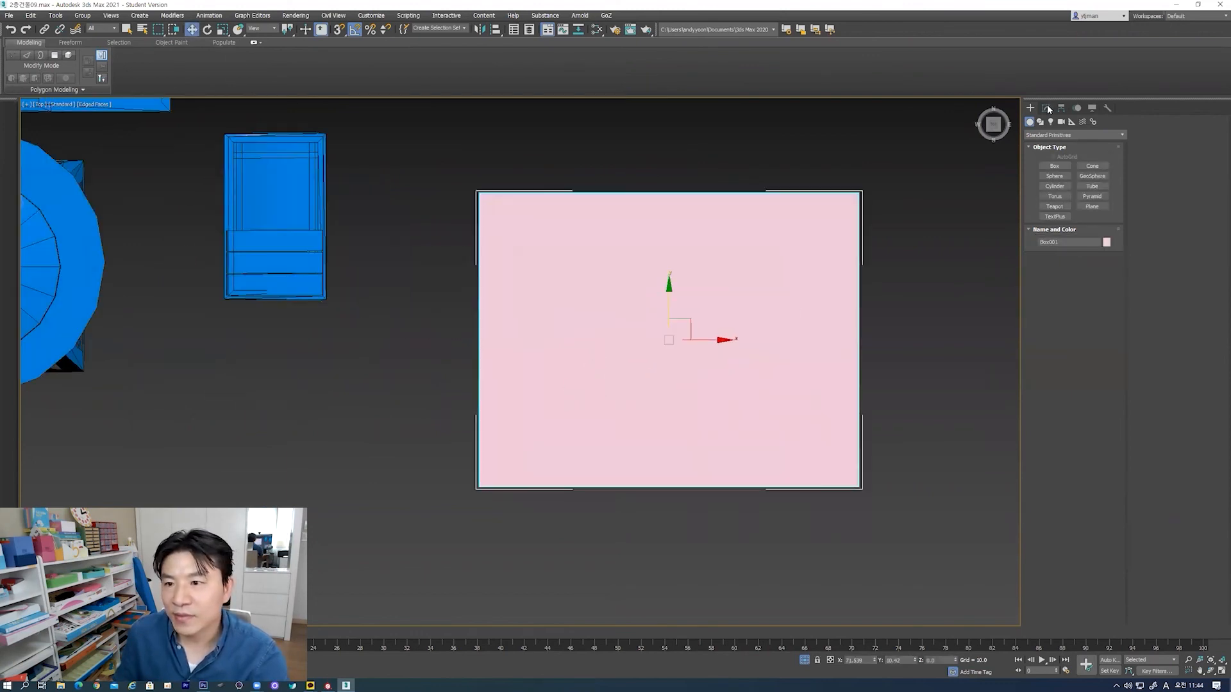
Step: Set the box's length segments and width segments to 2 each and view its divided top face
left_click(1047, 108)
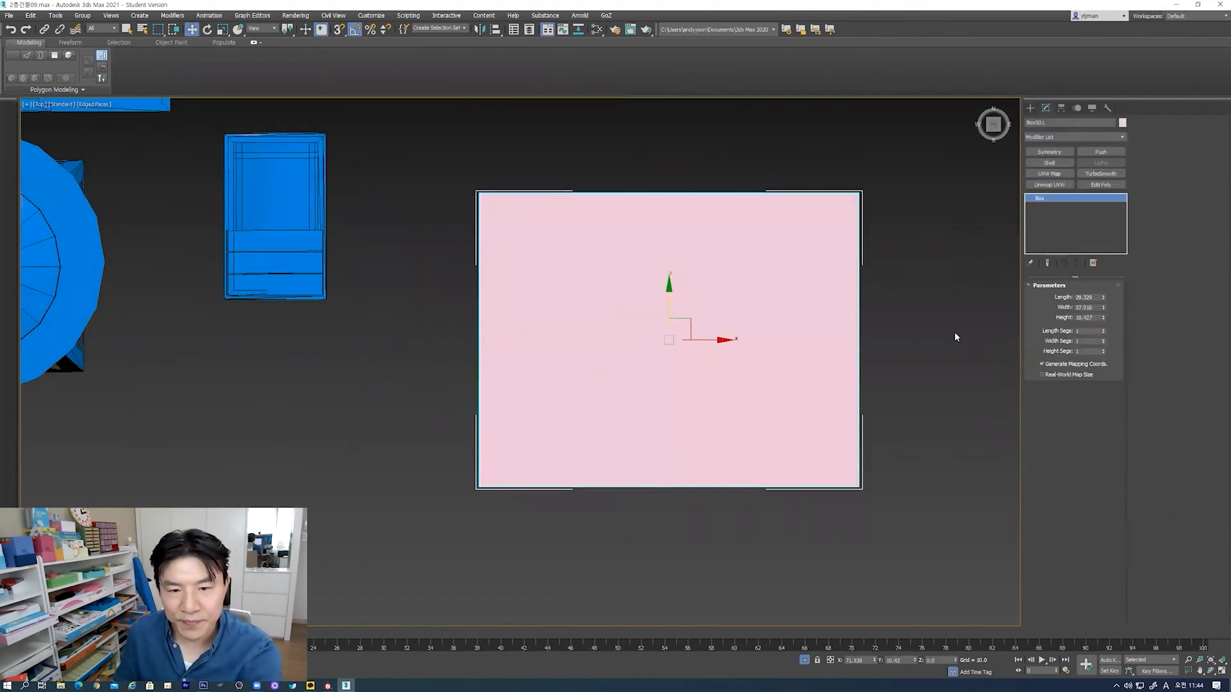
left_click(1104, 329)
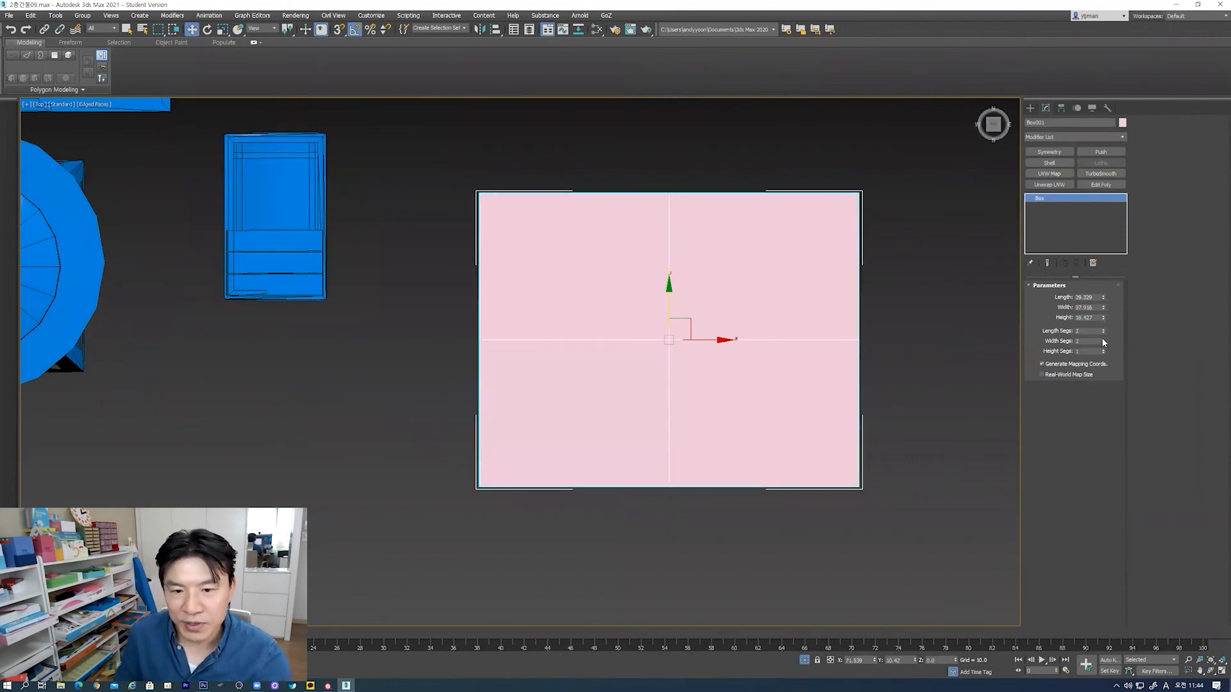
left_click(924, 403)
left_click(728, 376)
scroll(706, 366, "up", 5)
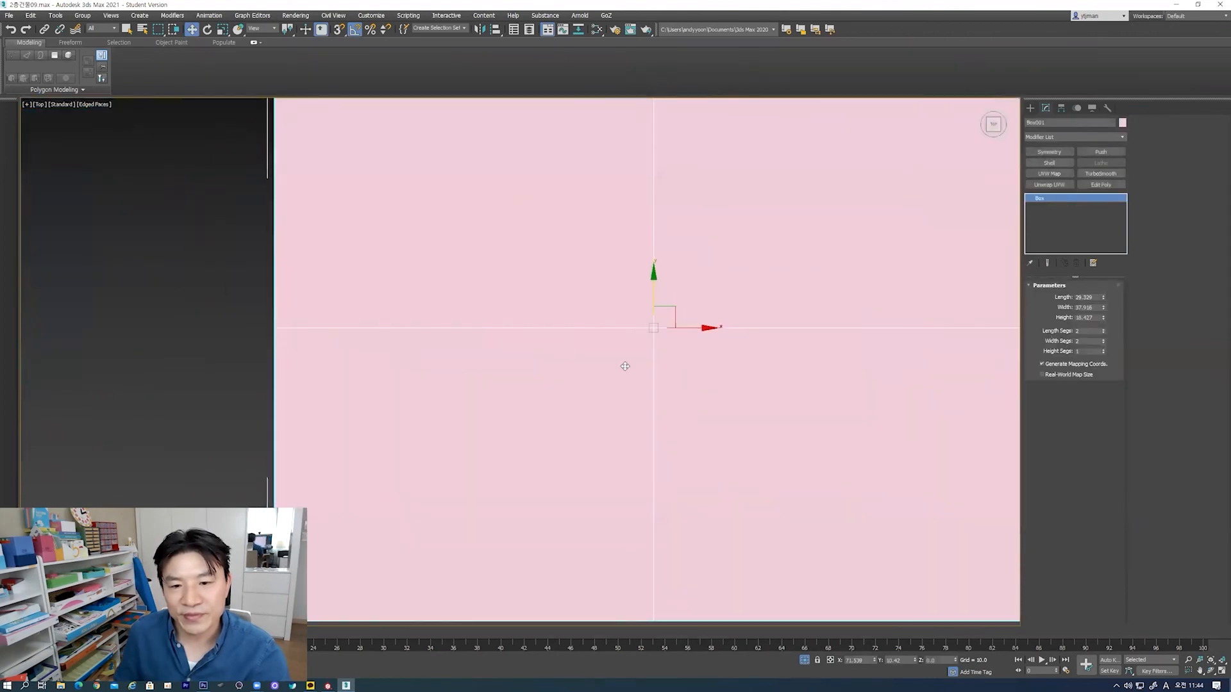
scroll(655, 381, "down", 4)
middle_click_drag(655, 380, 662, 316, "alt")
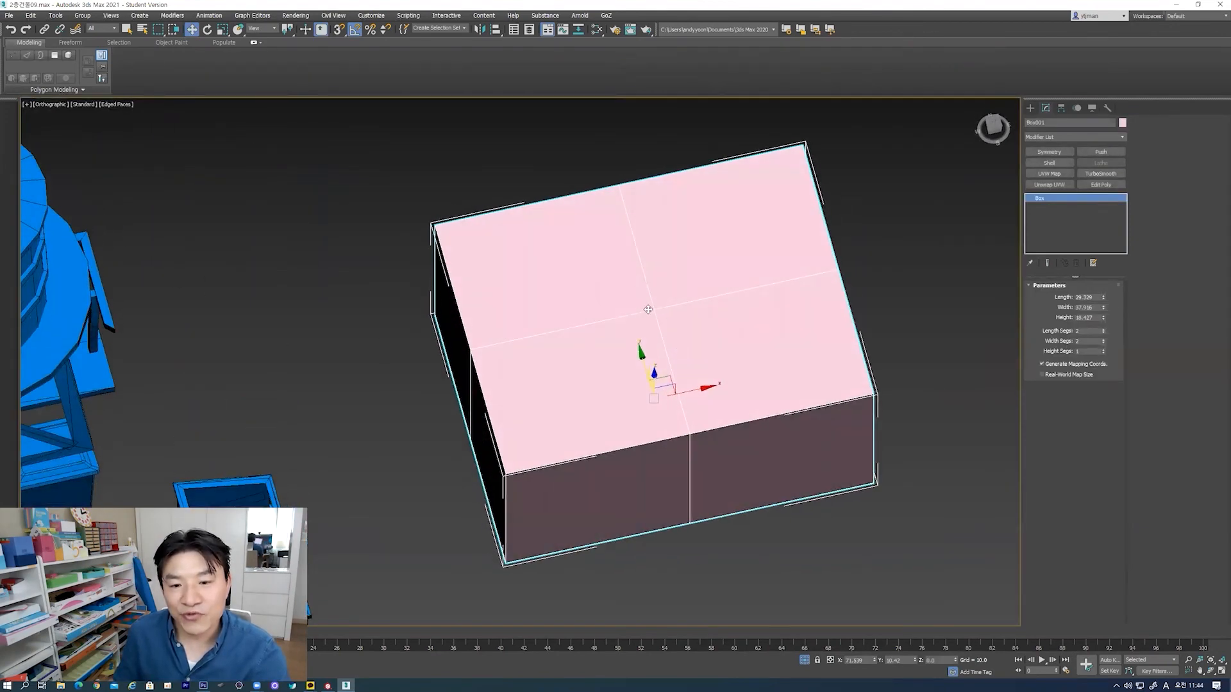
scroll(653, 338, "up", 2)
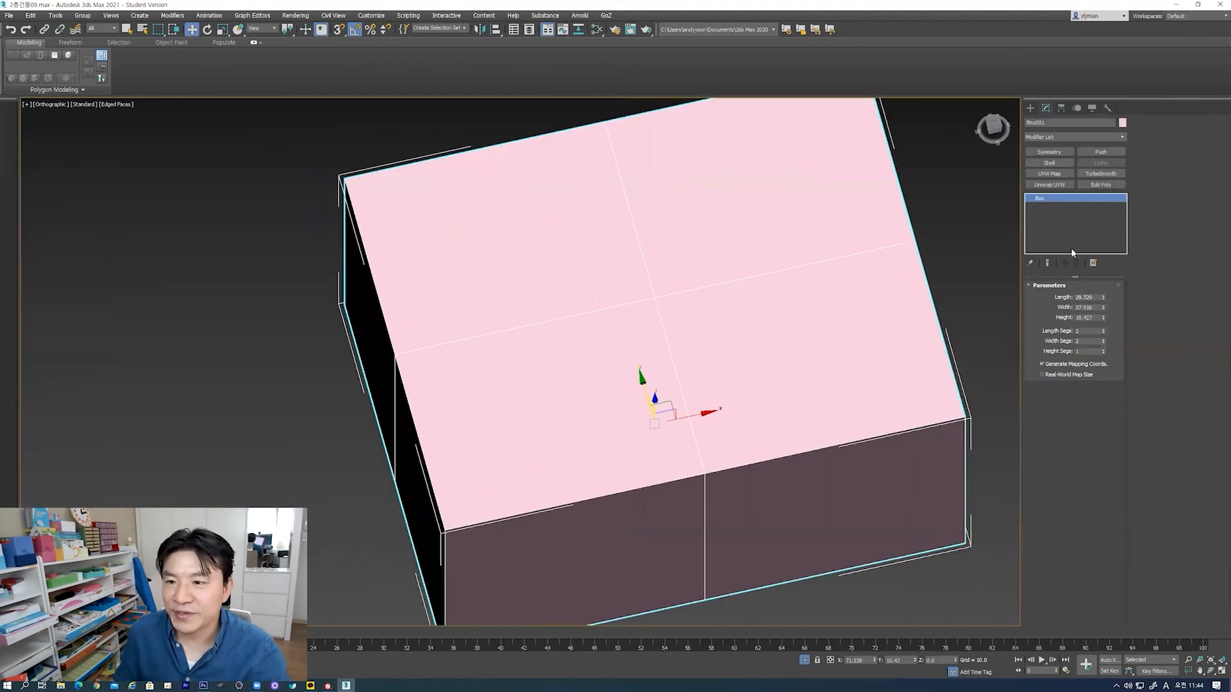
right_click(692, 290)
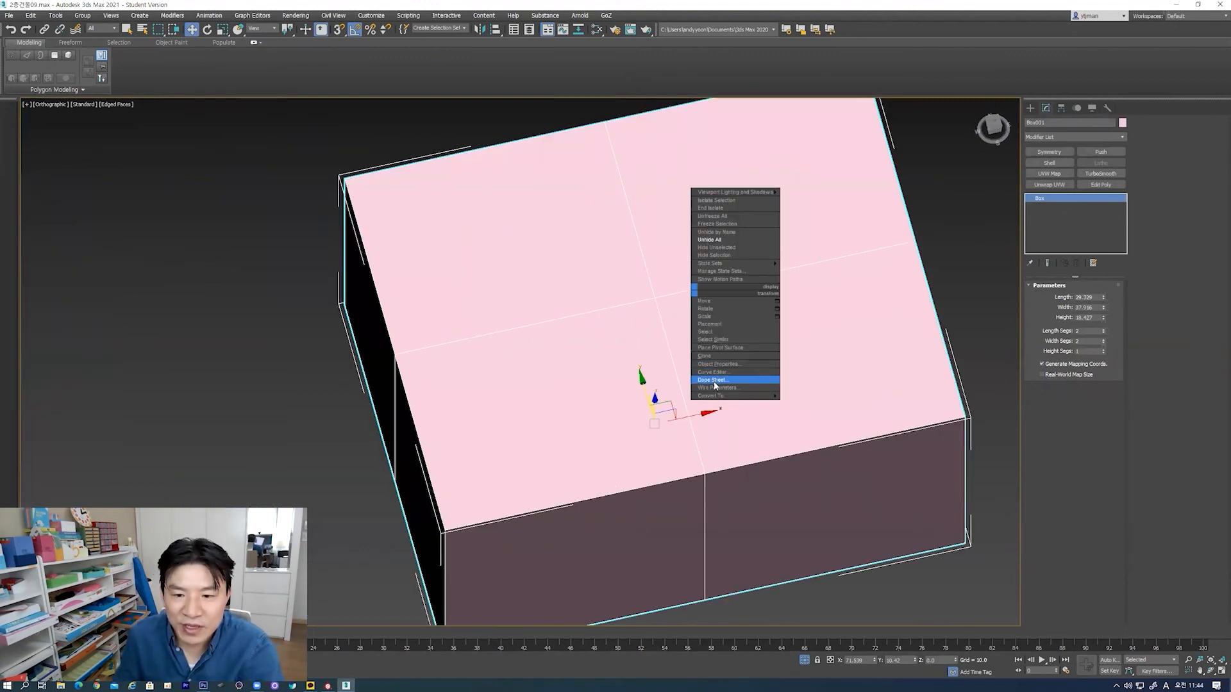
mouse_move(720, 396)
left_click(807, 404)
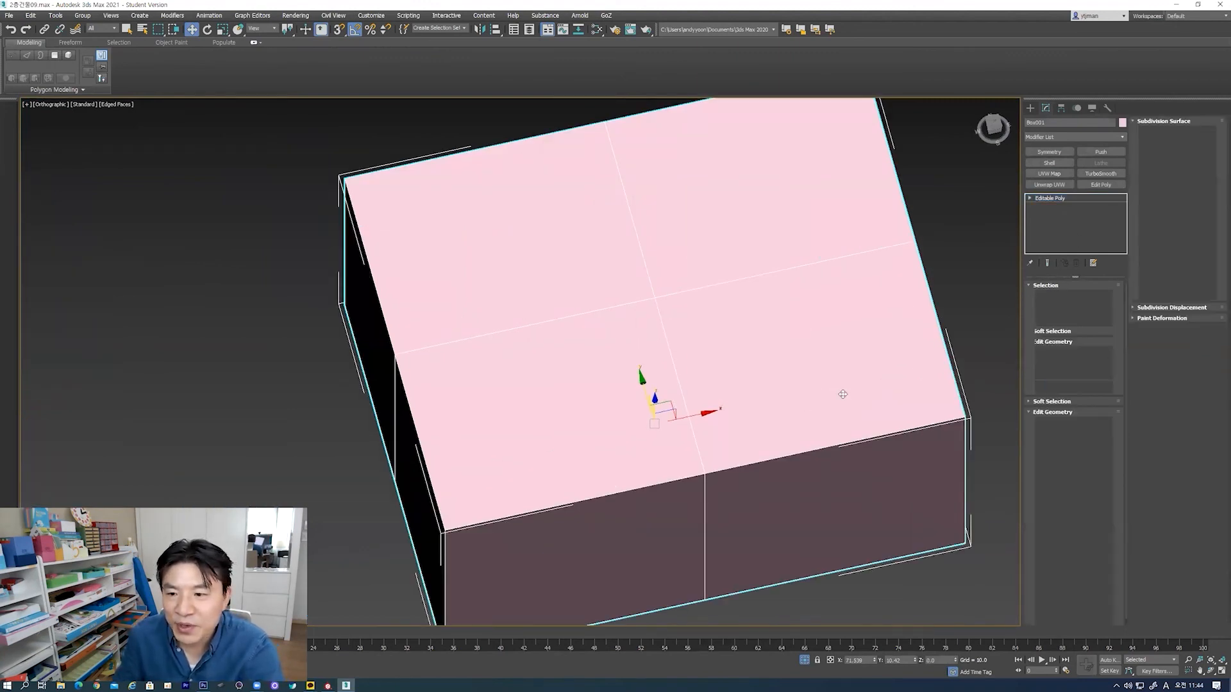
key("ctrl+z")
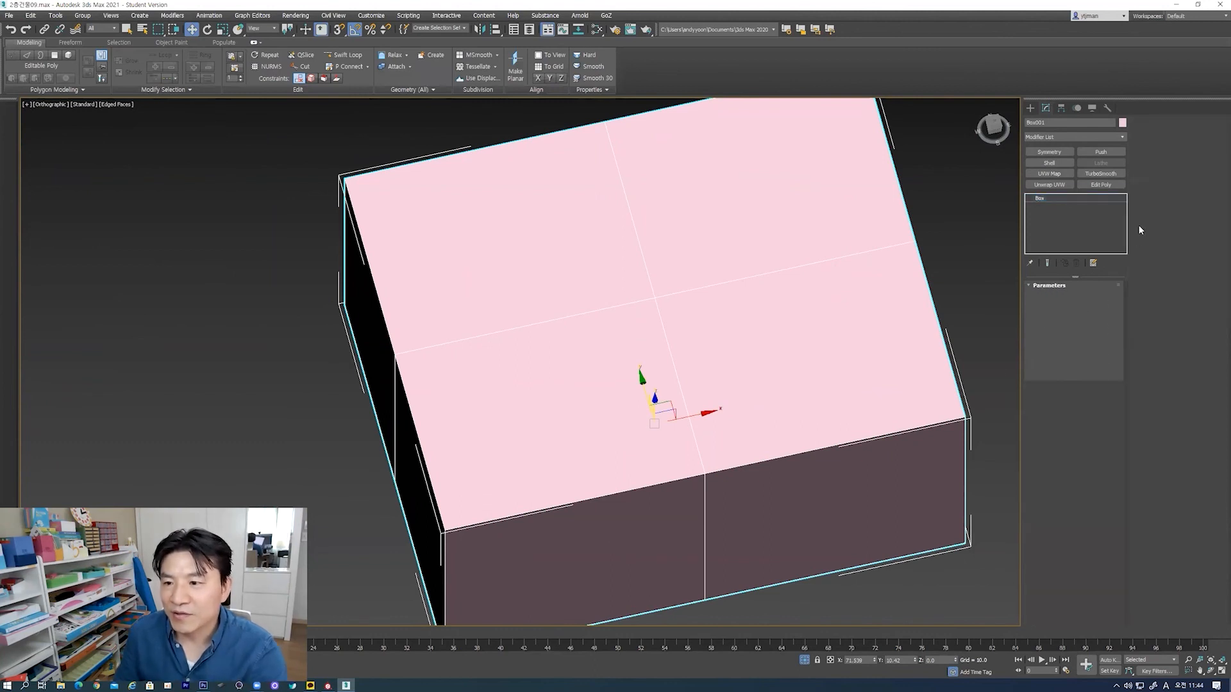
Step: Add an Edit Poly modifier to the box and chamfer the centre vertex of its top face into a diamond
left_click(1101, 184)
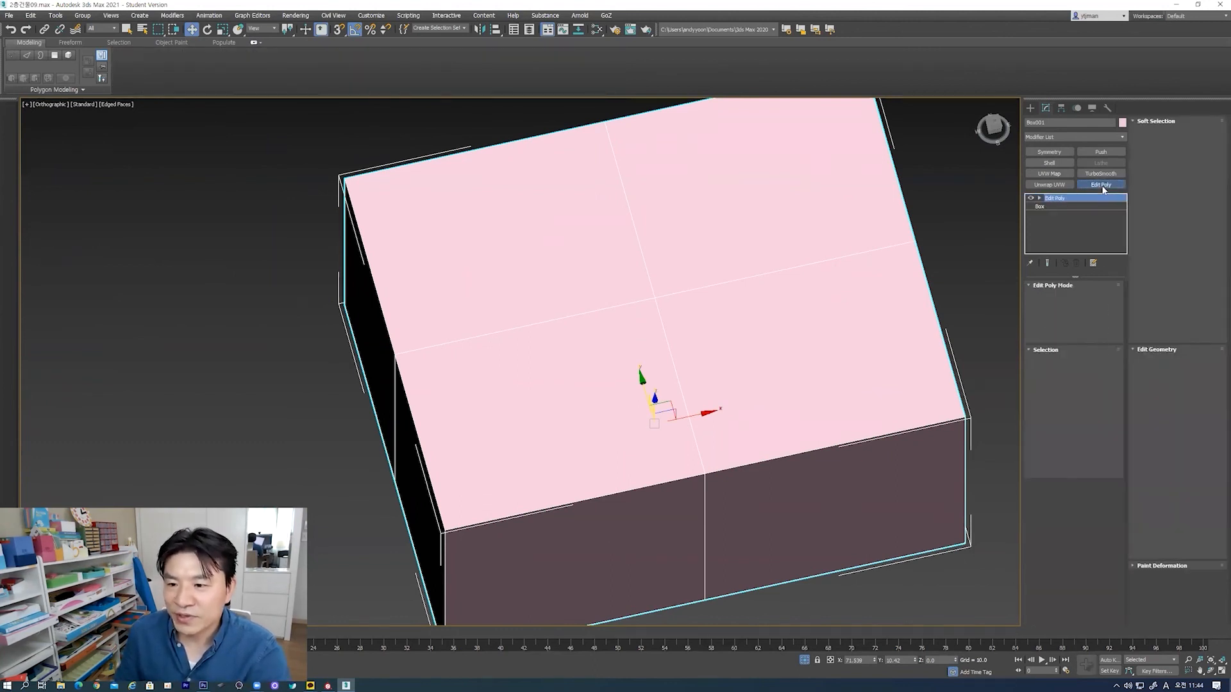
left_click(1050, 361)
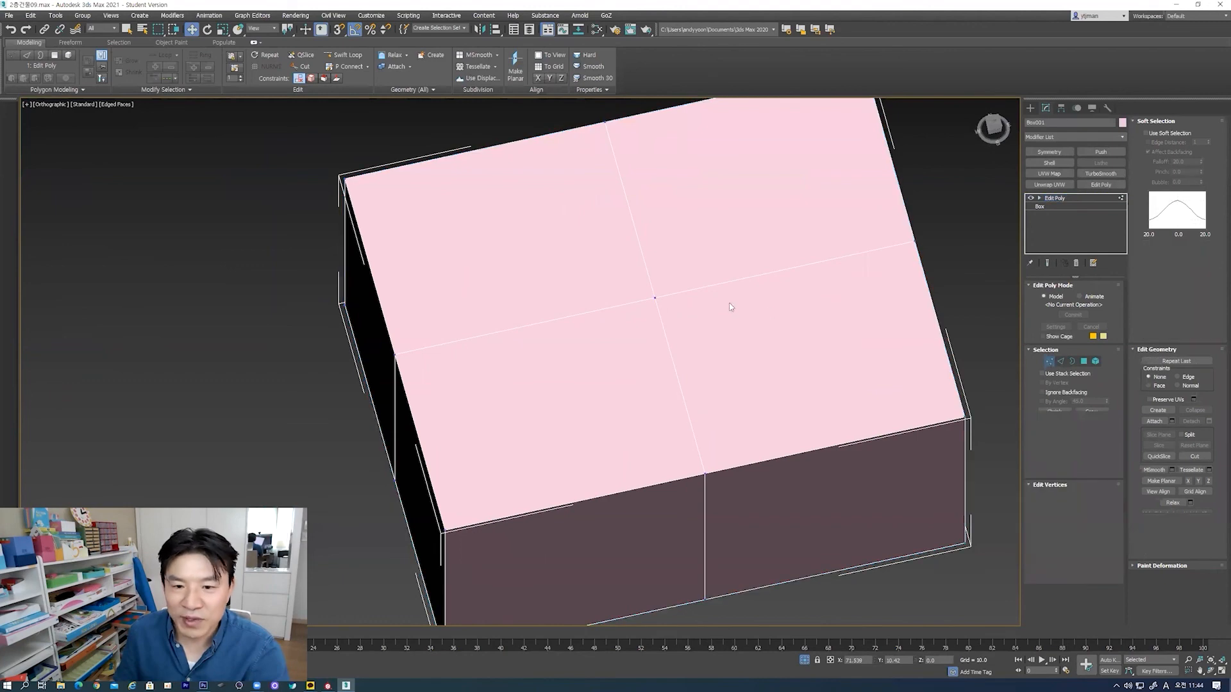
left_click(656, 298)
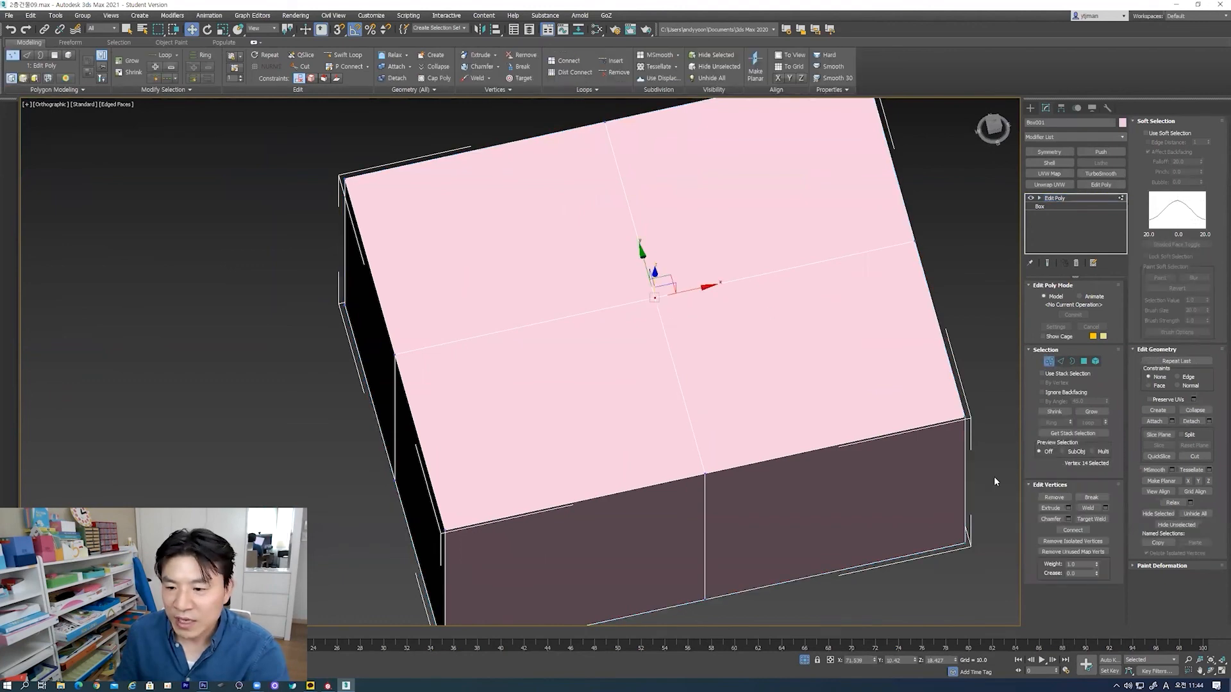
left_click(1063, 518)
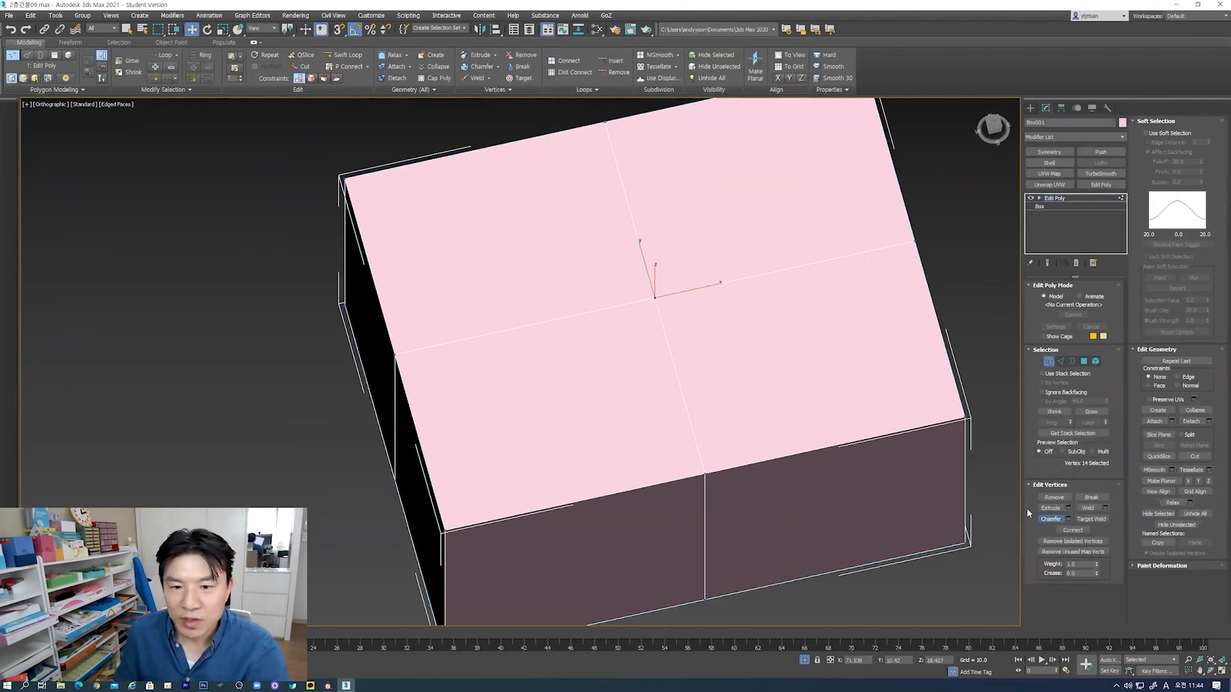
left_click_drag(655, 298, 657, 259)
right_click(657, 259)
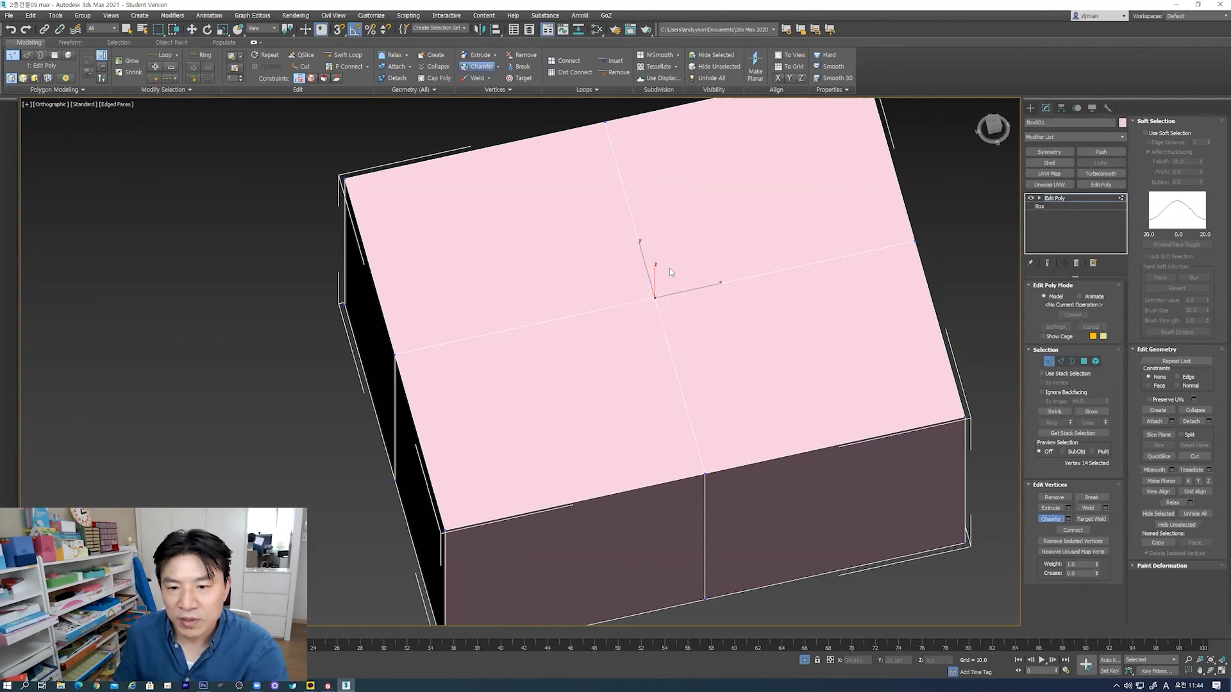
left_click(1068, 518)
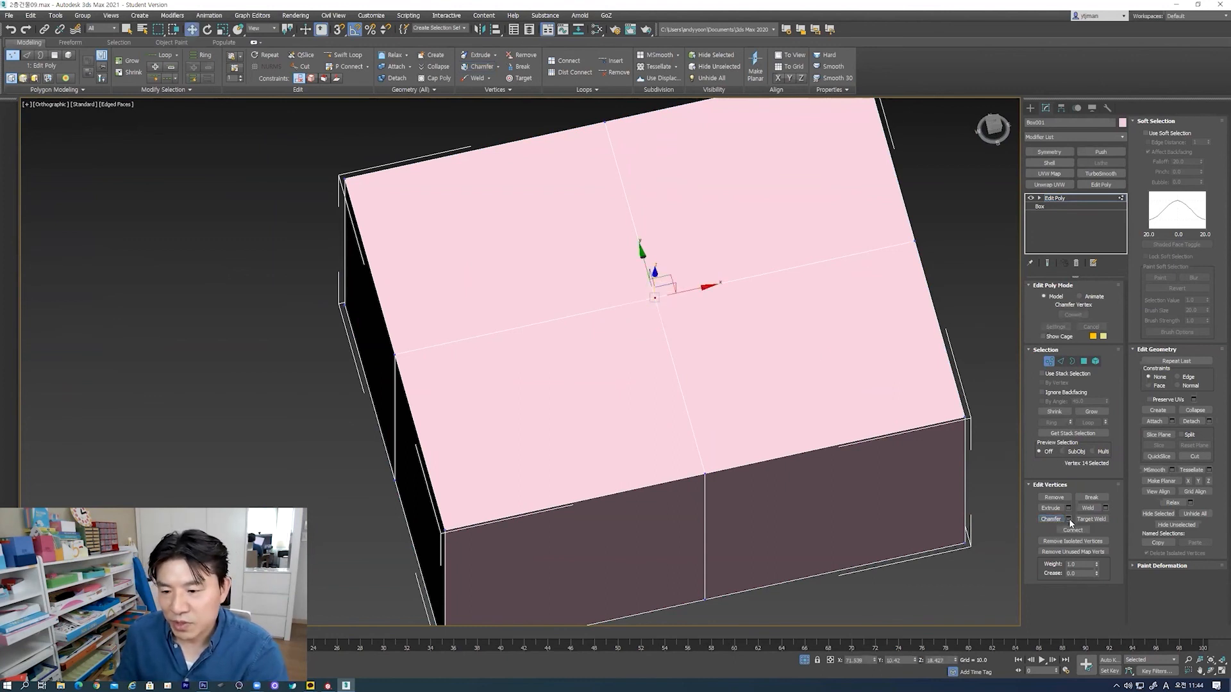
left_click_drag(527, 384, 529, 398)
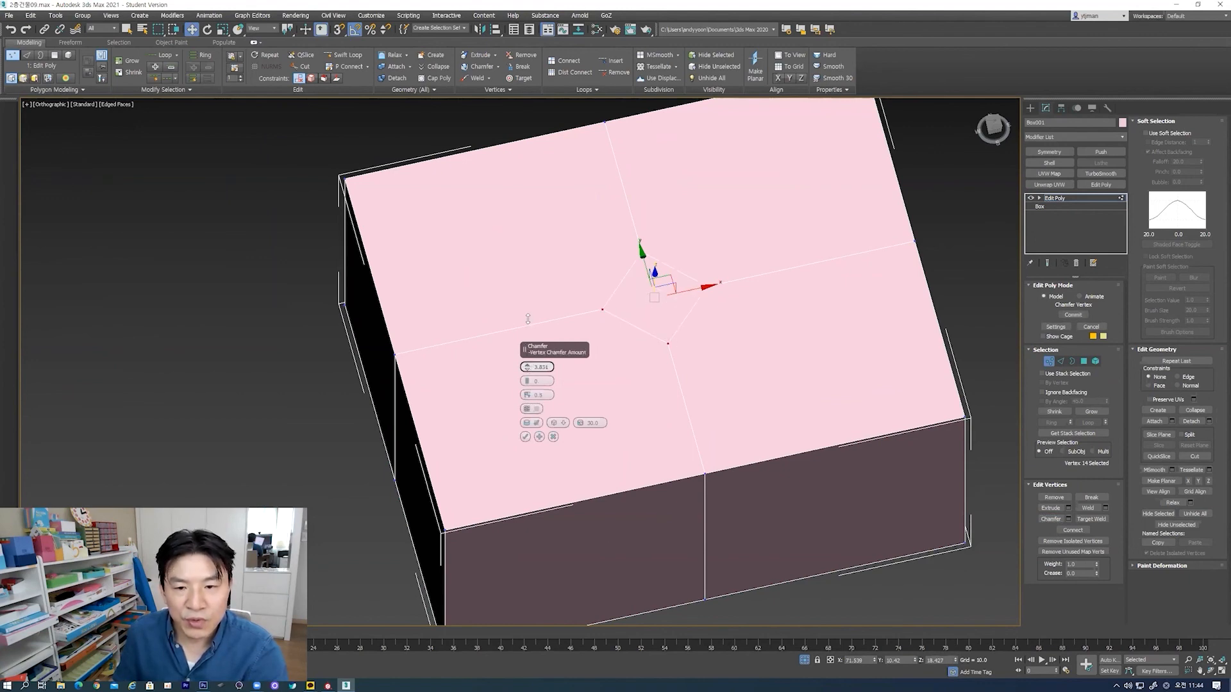
left_click(525, 437)
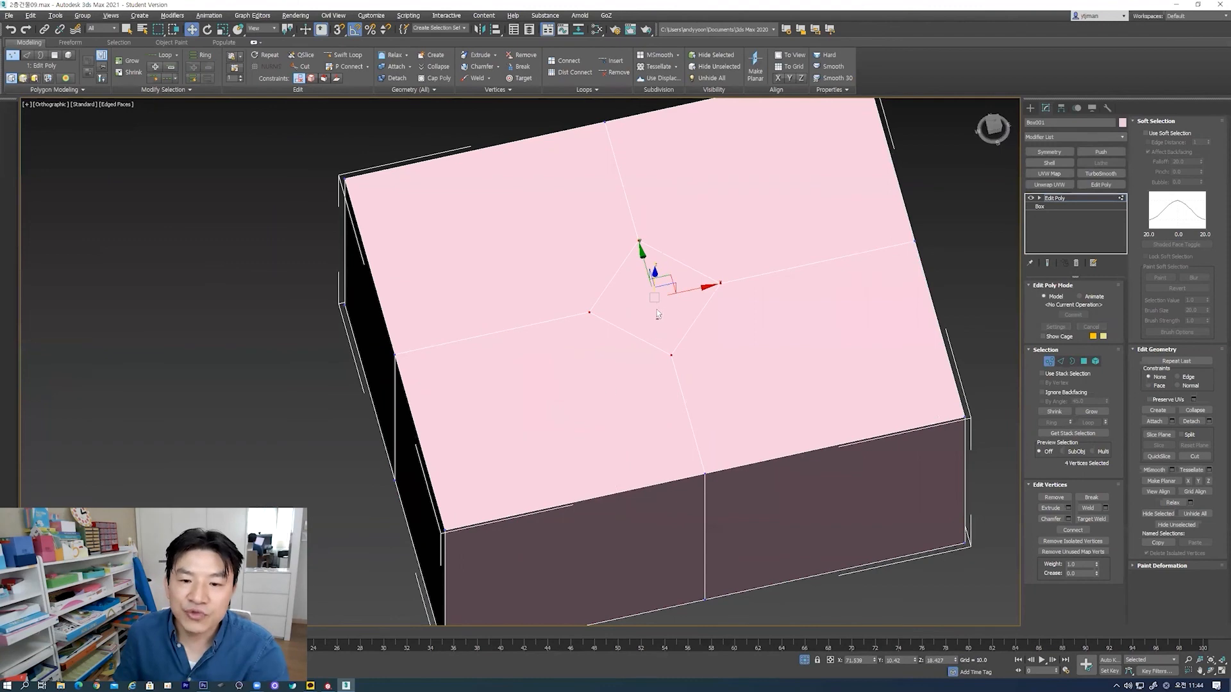
Step: Insert one vertex near the middle of each of the diamond's four edges
middle_click_drag(659, 307, 637, 280, "alt")
scroll(640, 320, "up", 4)
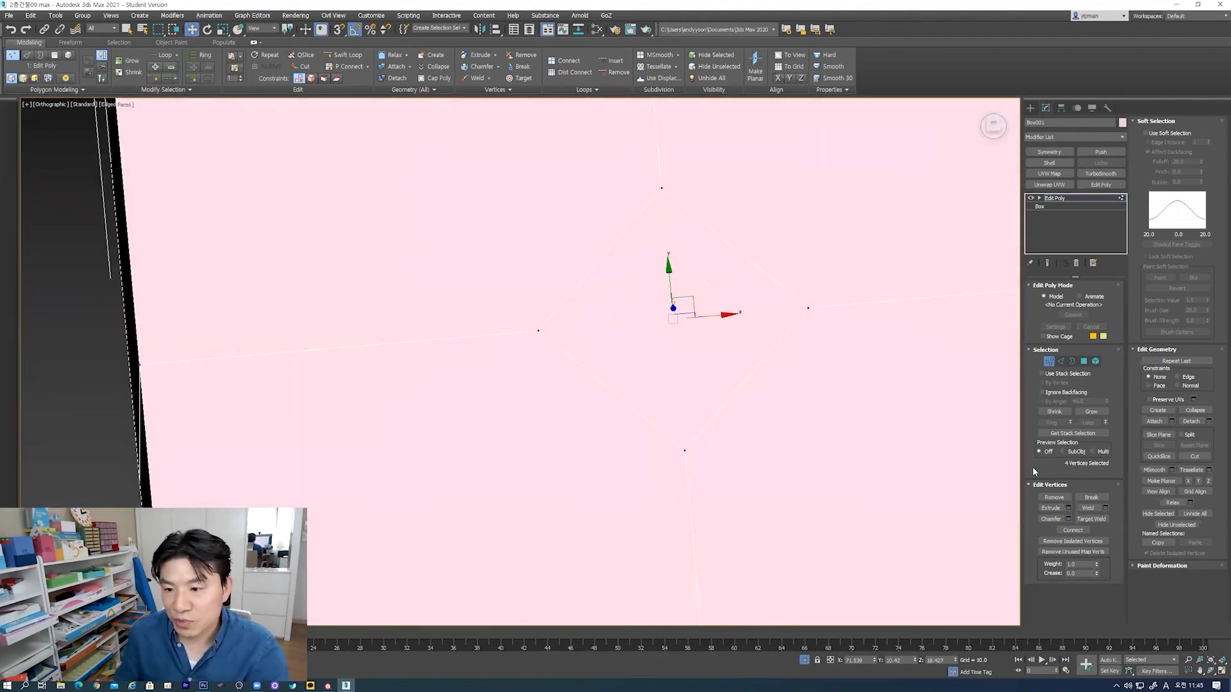
left_click(1063, 363)
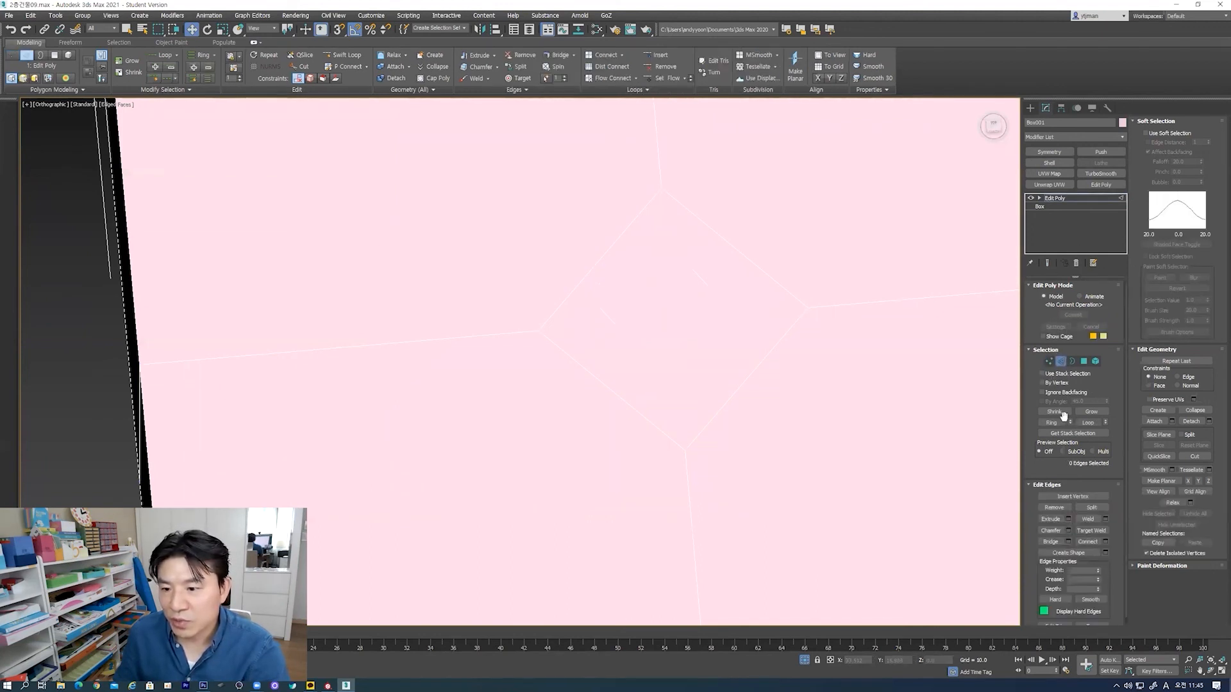
left_click(1071, 495)
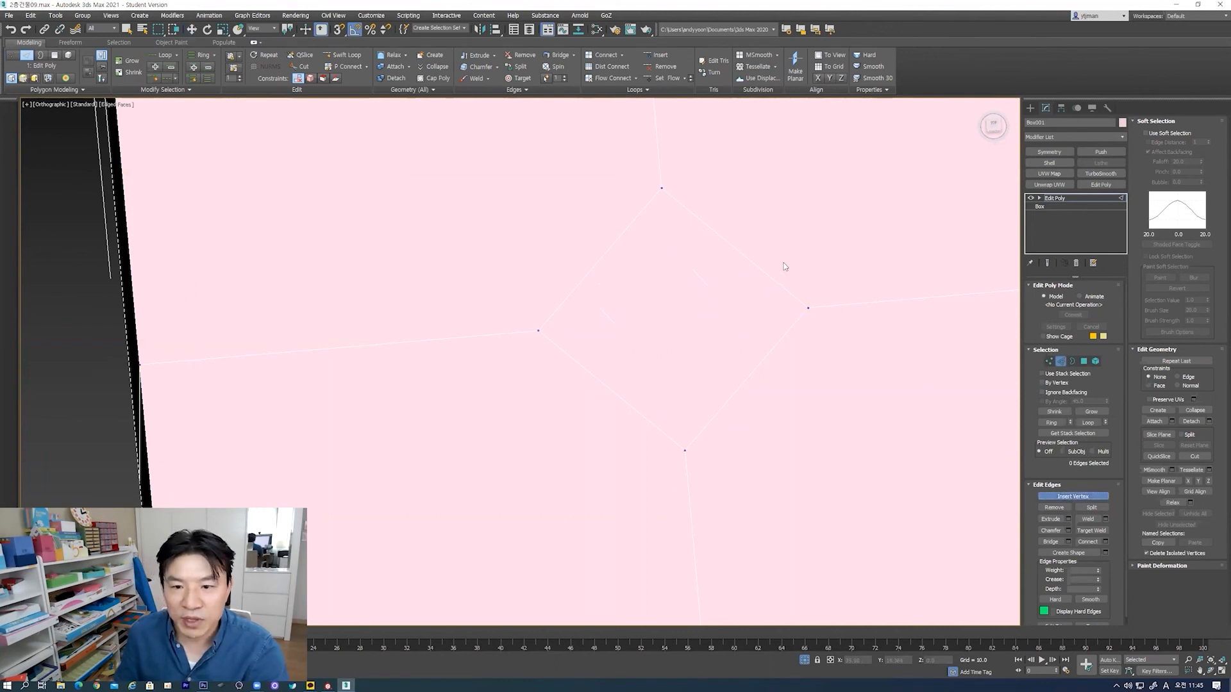
left_click(742, 253)
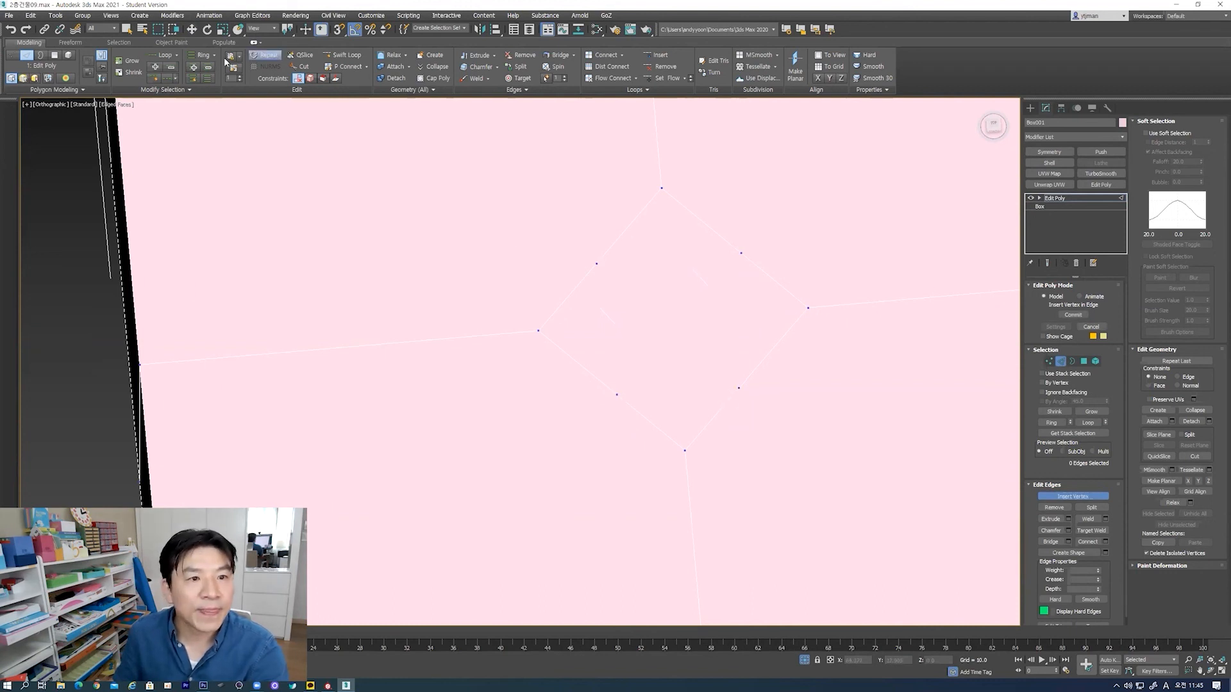
key("w")
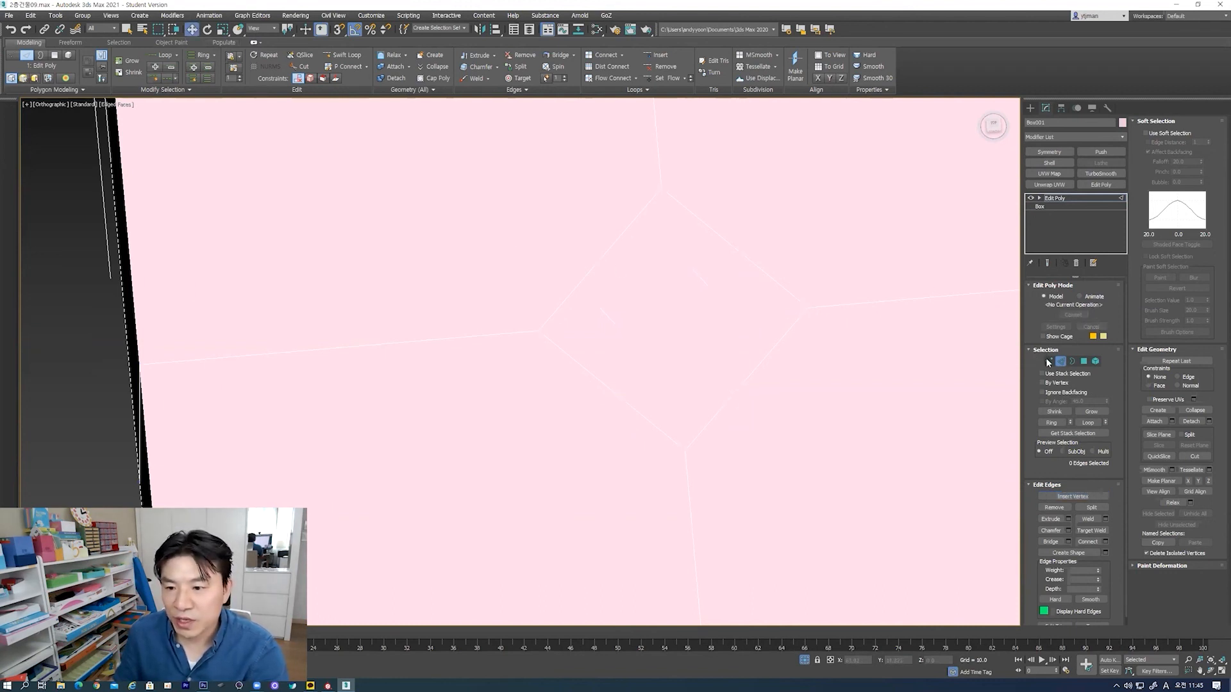
Step: Select the four inserted edge vertices, try scaling them to round the diamond, and undo the scaling
left_click(1047, 362)
left_click_drag(797, 231, 737, 270)
left_click_drag(751, 398, 723, 376, "ctrl")
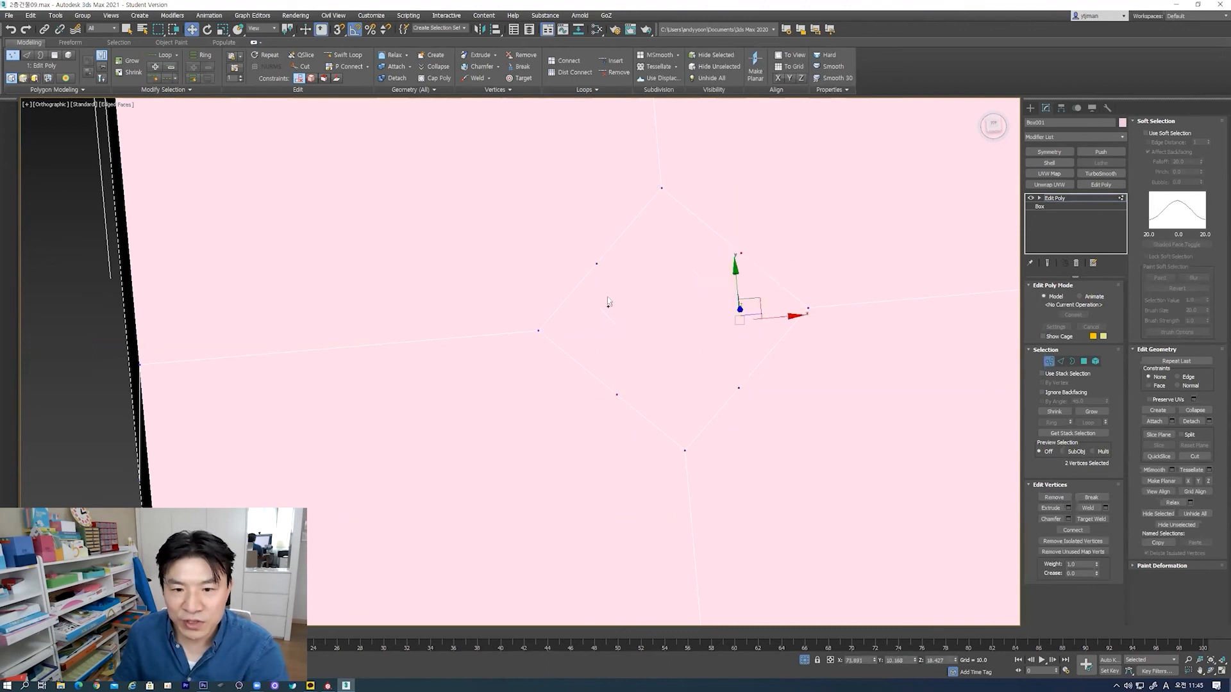
left_click_drag(620, 363, 633, 417, "ctrl")
key("r")
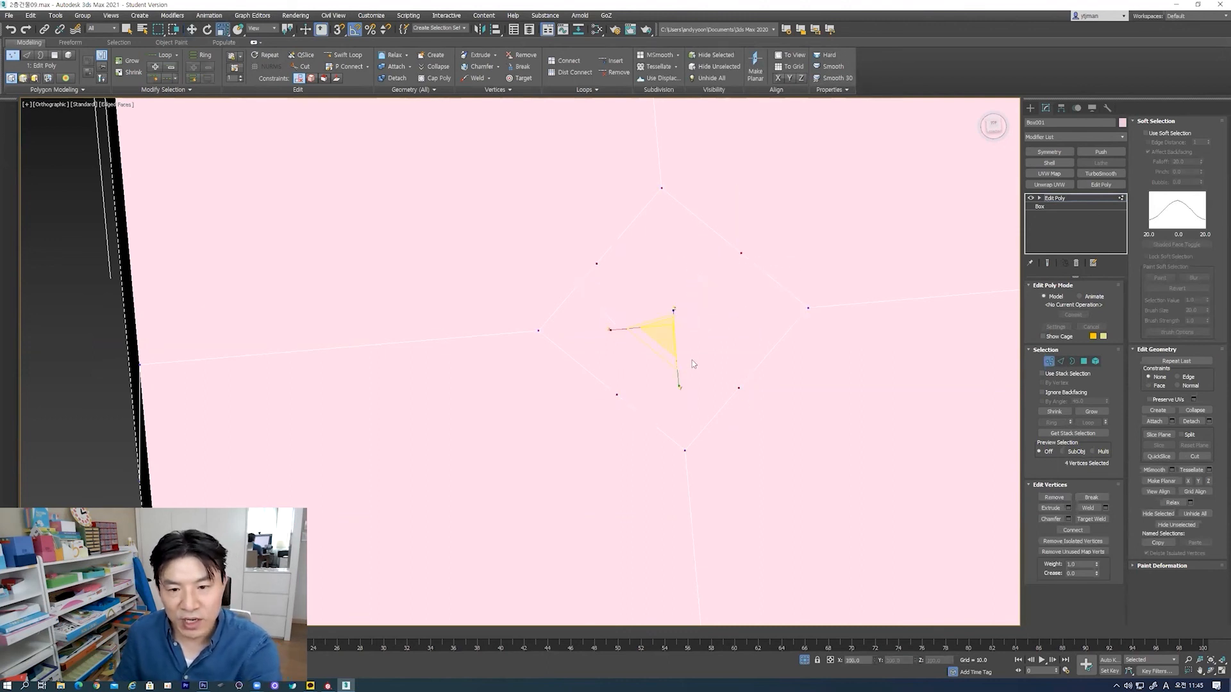
left_click_drag(667, 330, 662, 303)
key("ctrl+z")
mouse_move(658, 400)
middle_mouse_down("alt")
mouse_move(651, 409)
mouse_move(668, 389)
middle_mouse_up("alt")
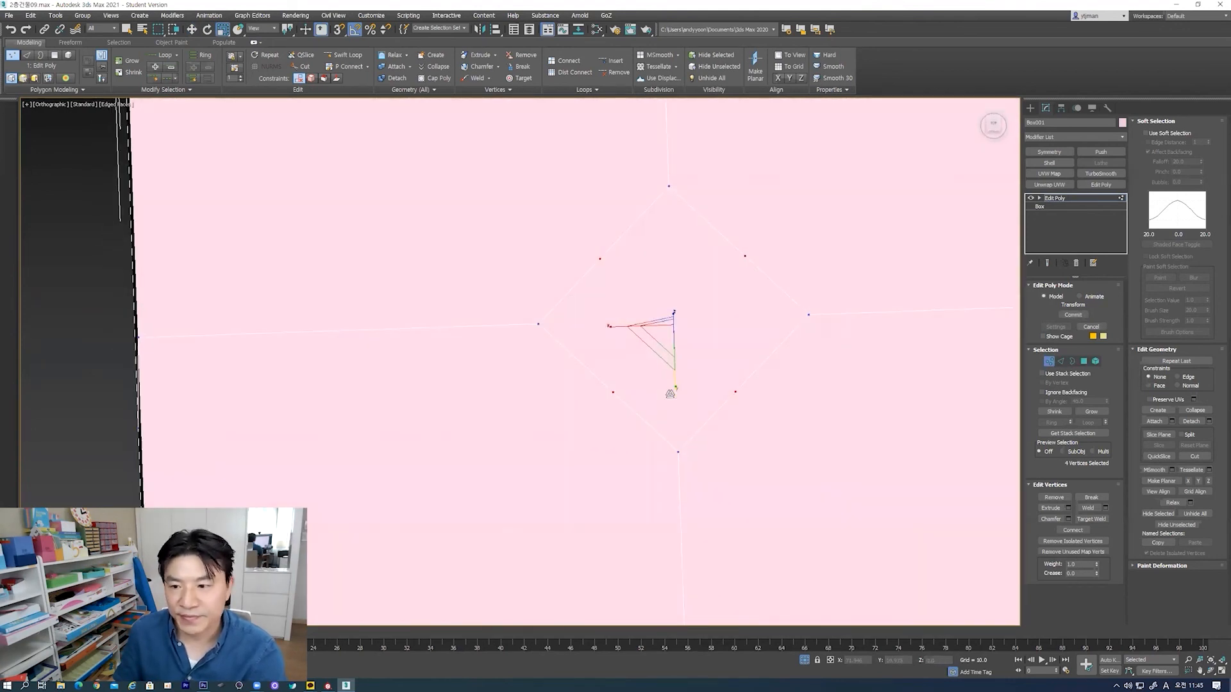
Step: Show the box in wireframe, select the diamond polygon on its top face and turn it into a regular octagon with GeoPoly
left_click(1083, 361)
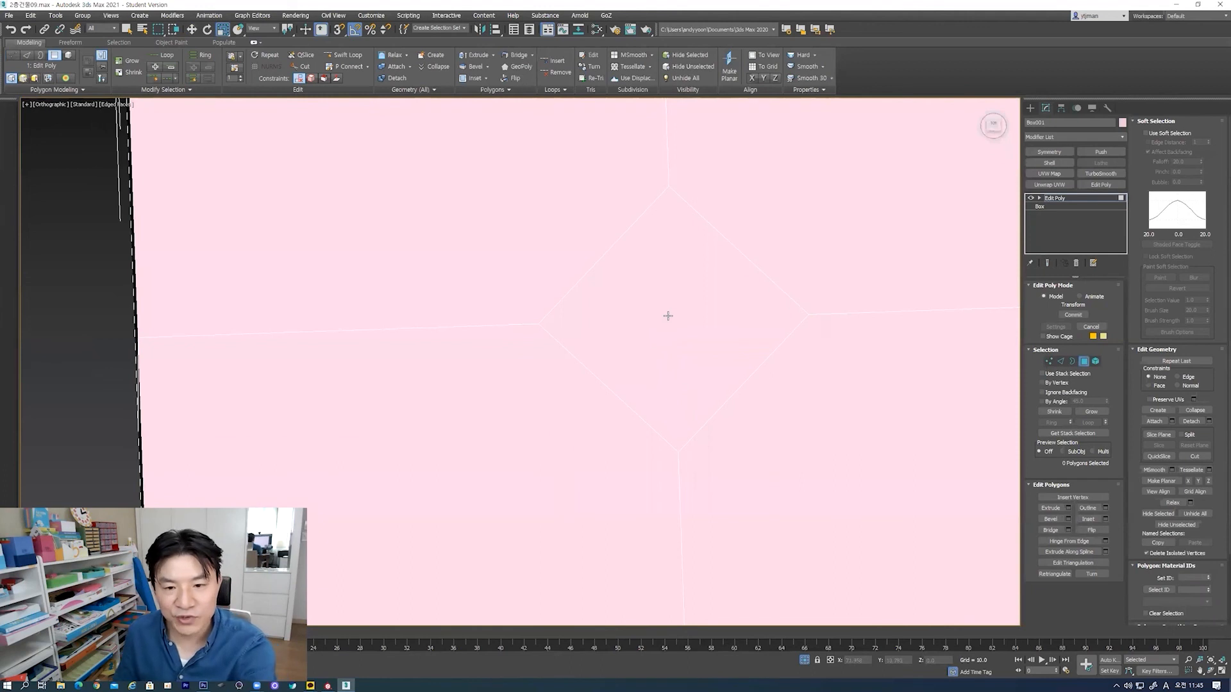
key("F3")
left_click(1049, 362)
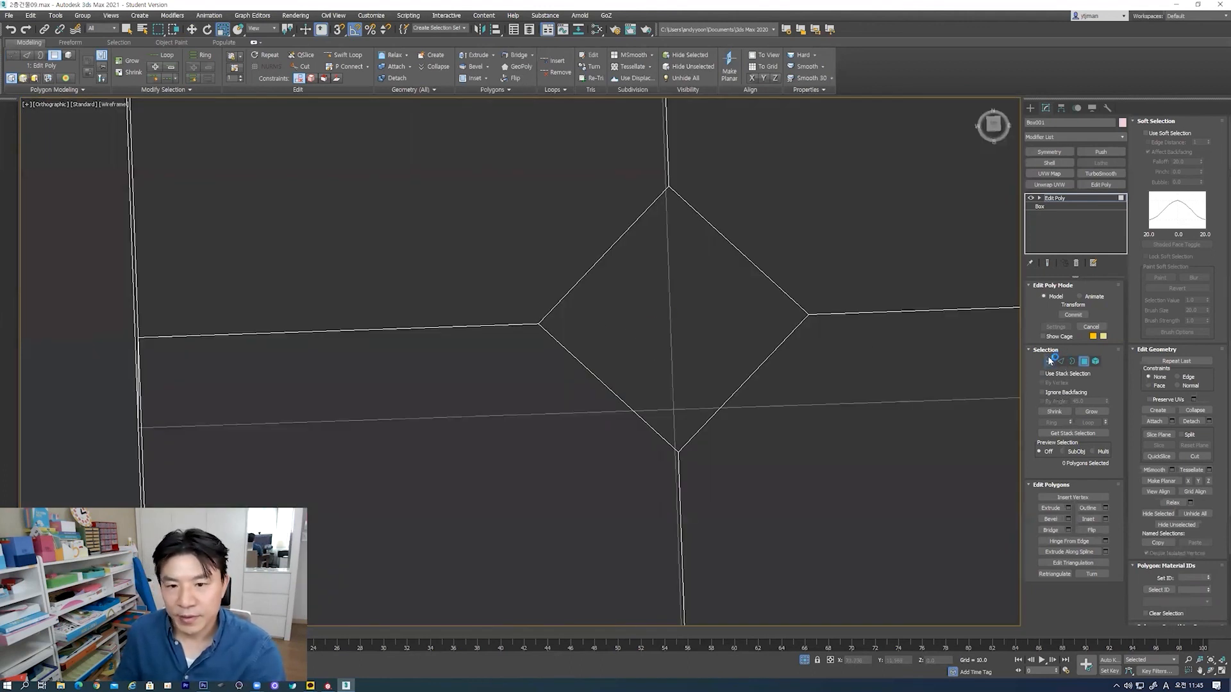
left_click(1083, 361)
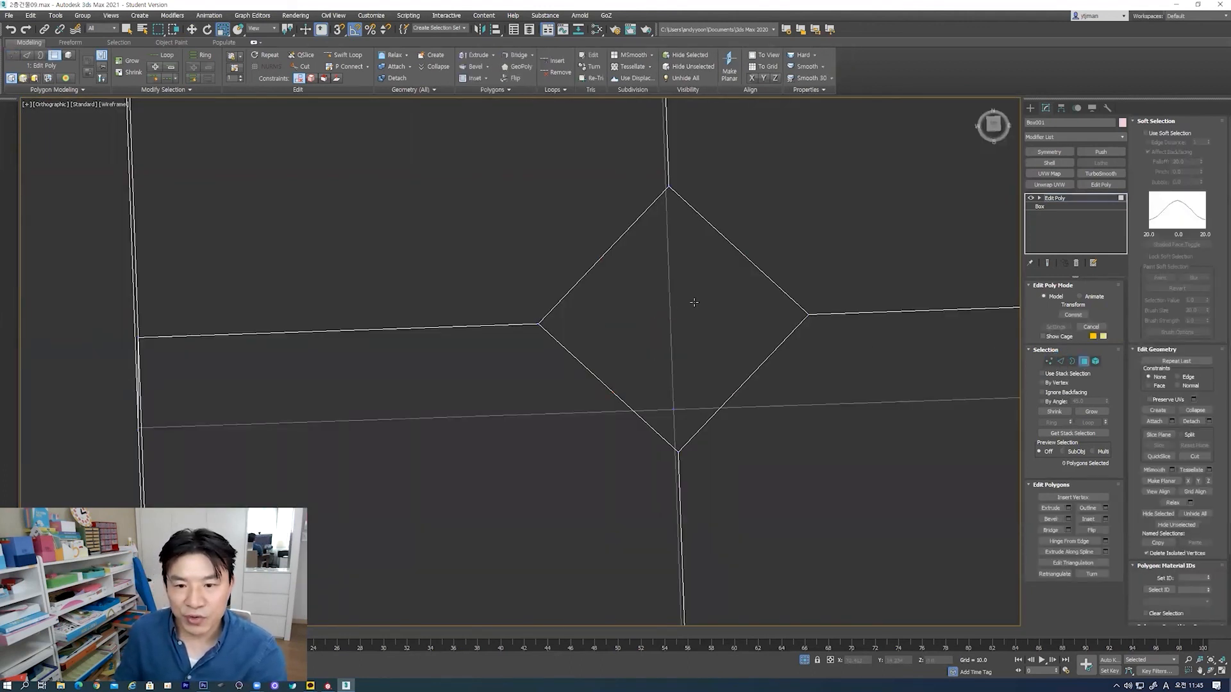
left_click(694, 302)
scroll(686, 328, "down", 2)
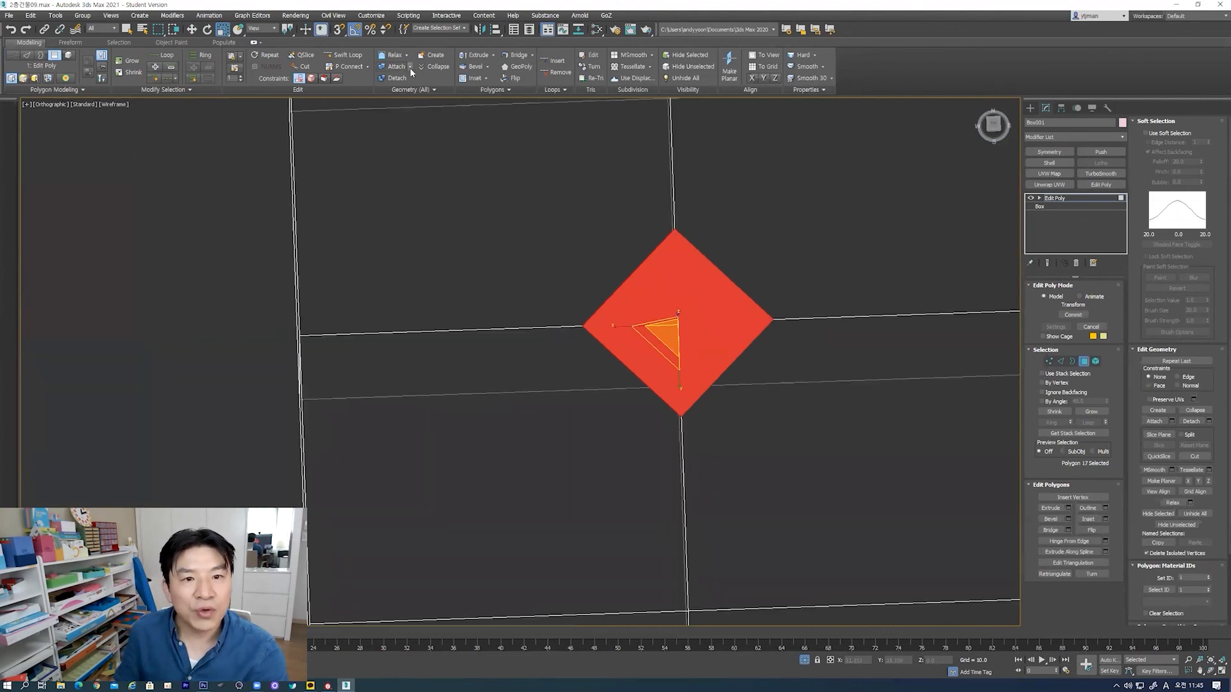
left_click(520, 67)
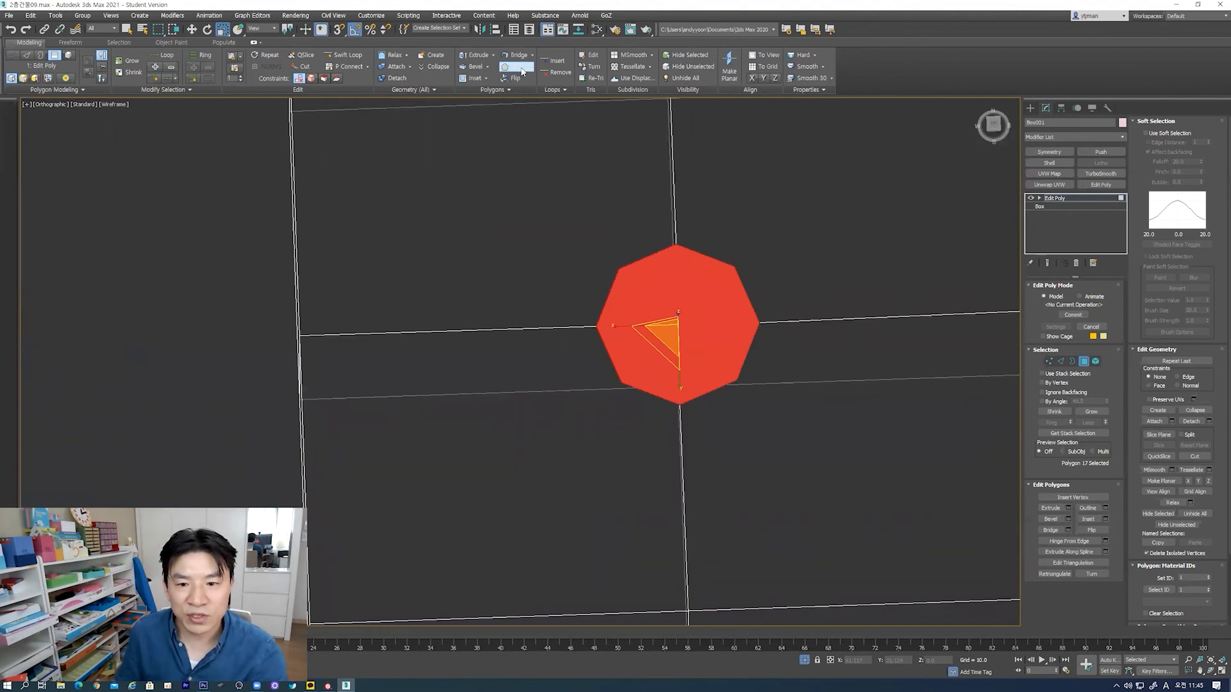
Step: Undo and reapply GeoPoly on the centre polygon several times to compare the diamond with the octagon
key("ctrl+z")
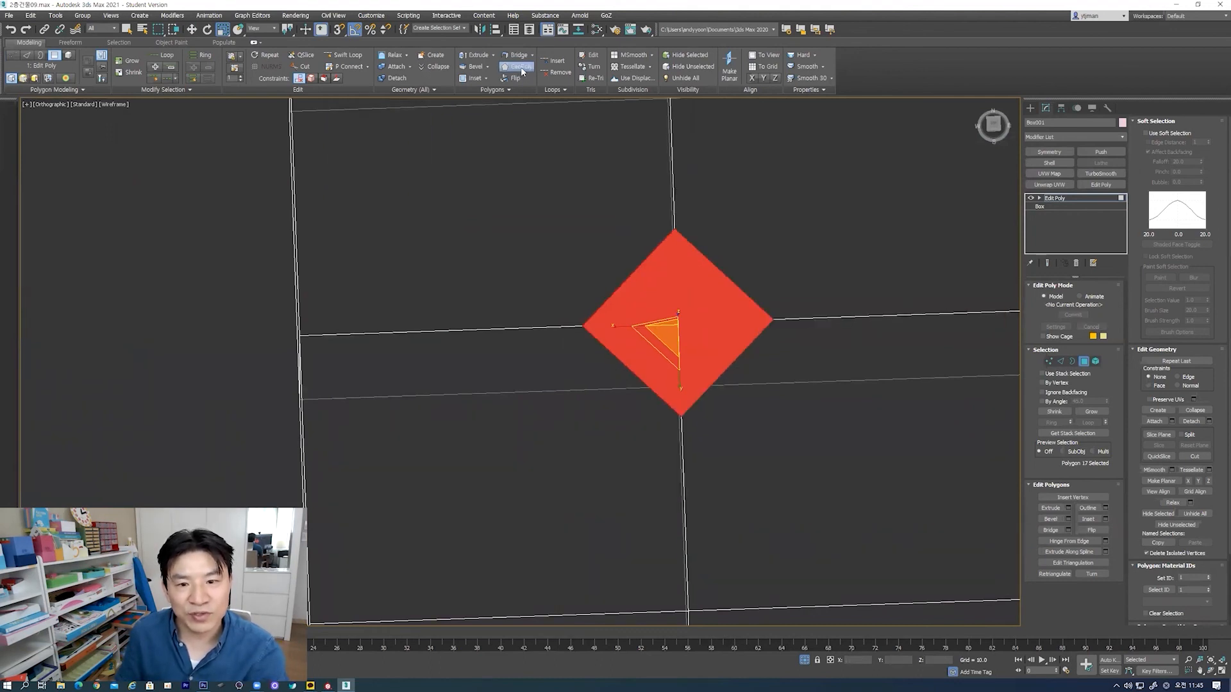
left_click(522, 69)
key("ctrl+z")
left_click(520, 67)
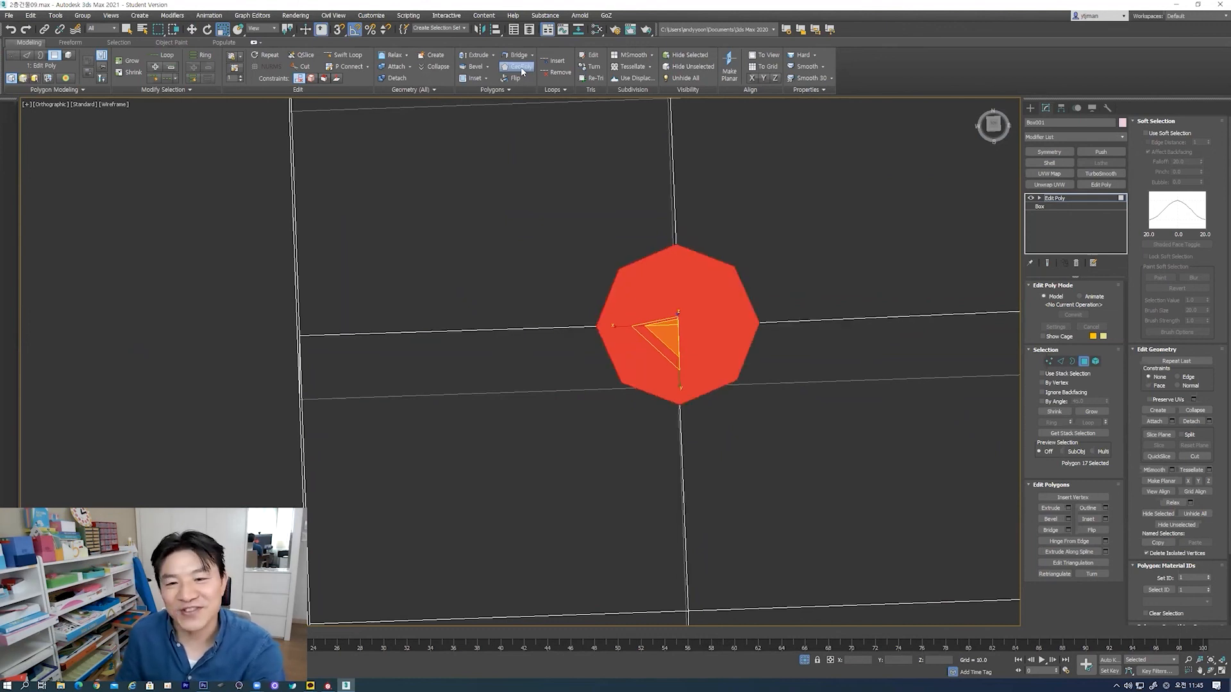
key("ctrl+z")
left_click(522, 70)
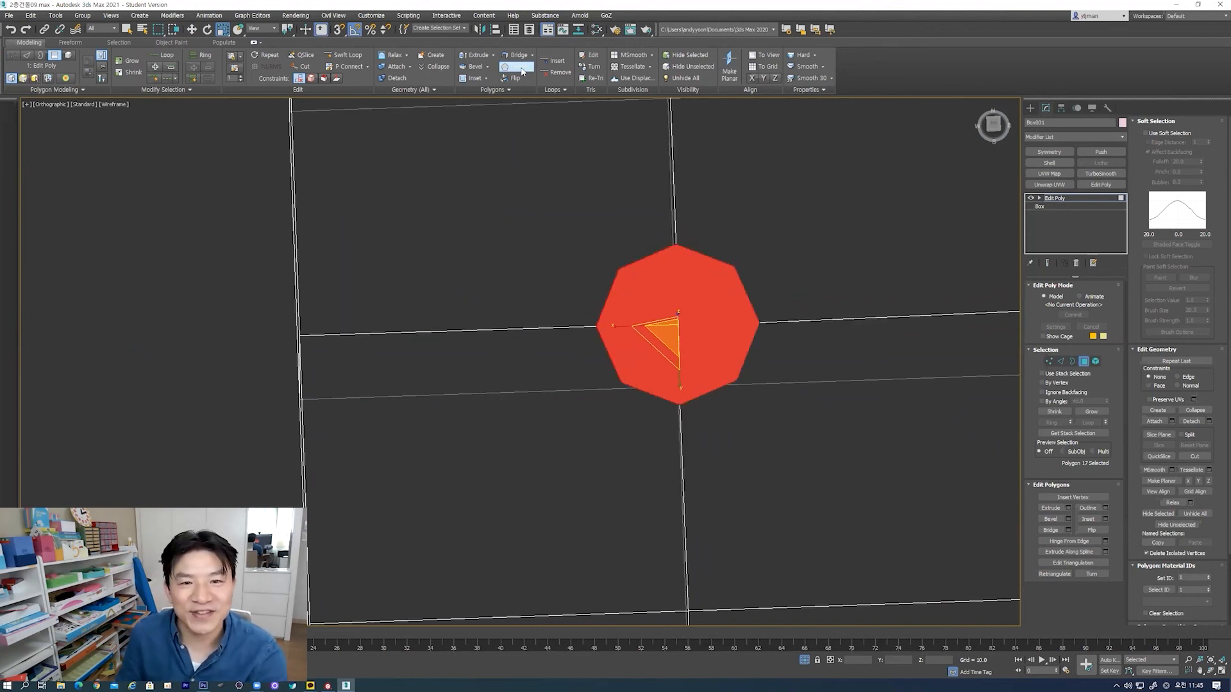
key("ctrl+z")
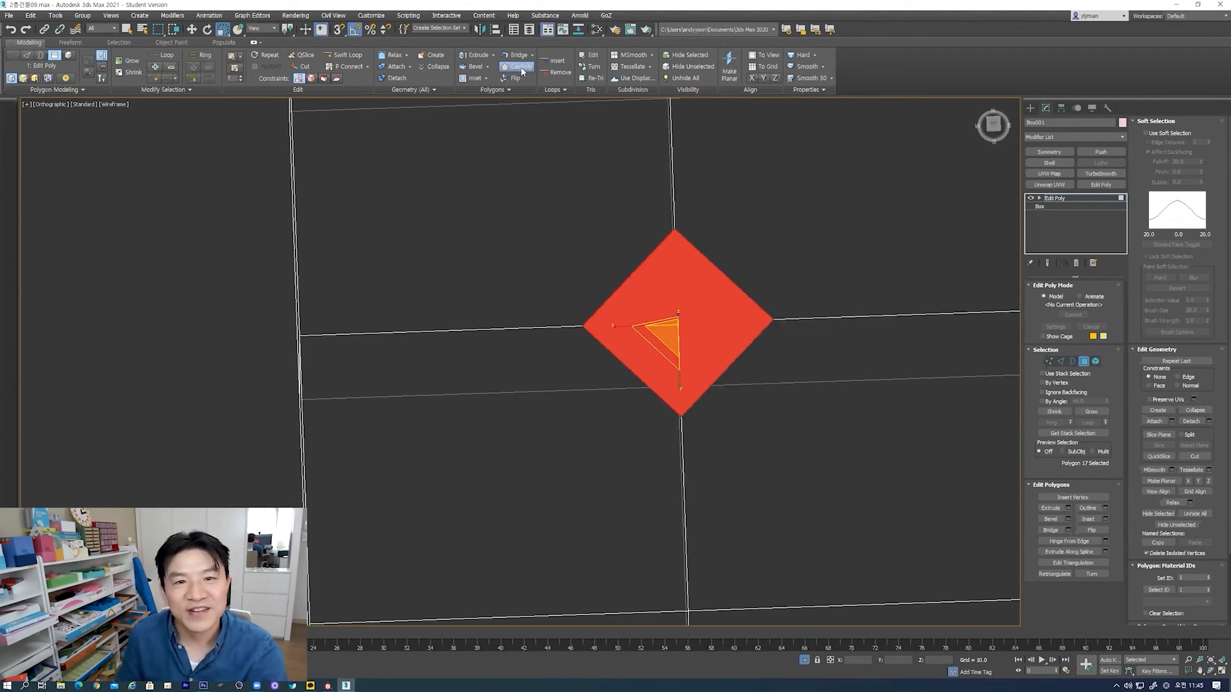
left_click(523, 69)
Step: Extrude the octagonal polygon downward into the box to form a recessed hole
middle_click_drag(671, 241, 446, 158, "alt")
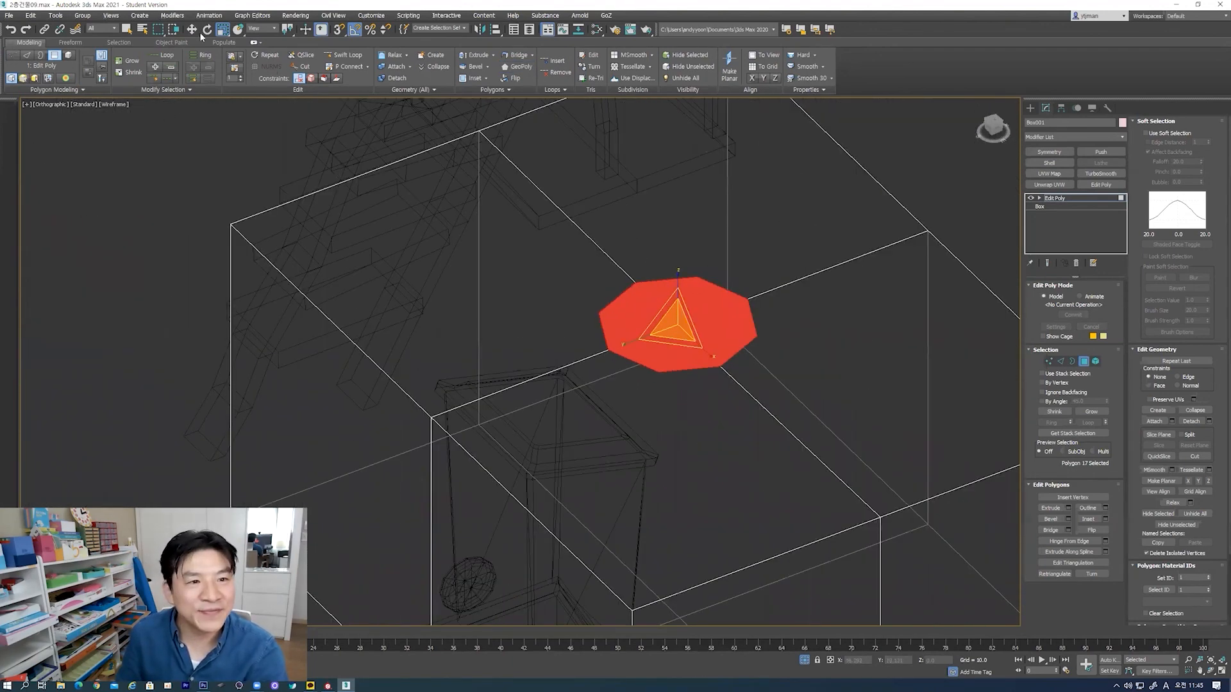
key("w")
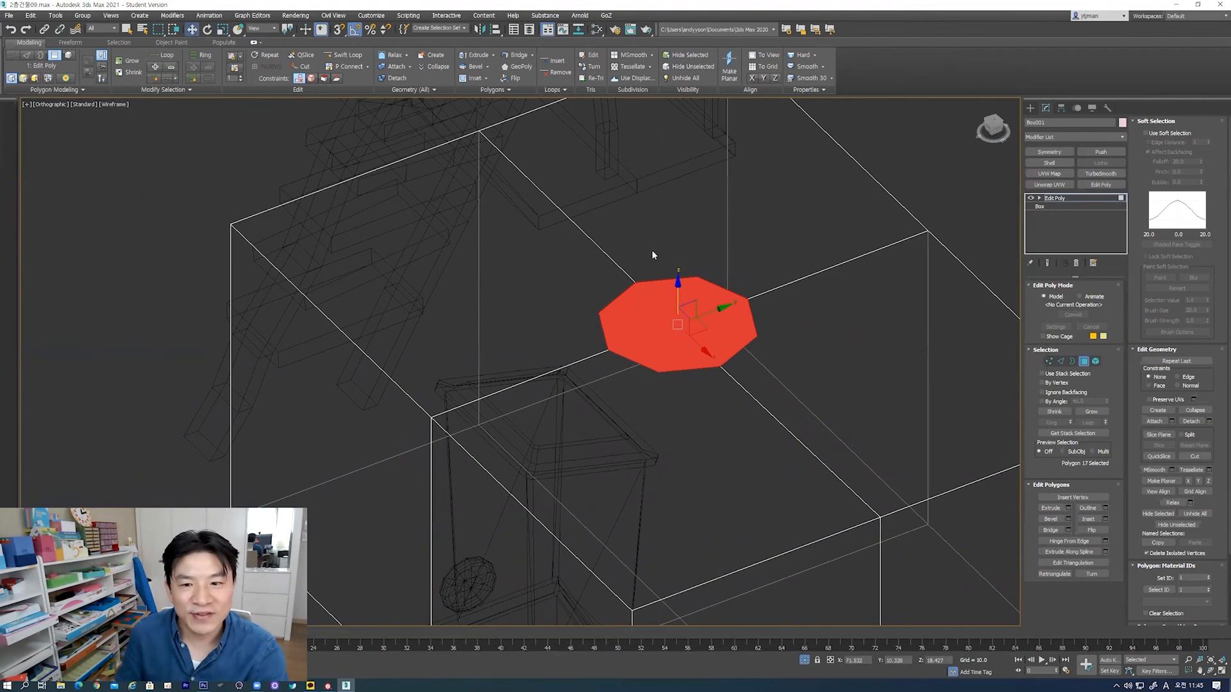
left_click(1068, 507)
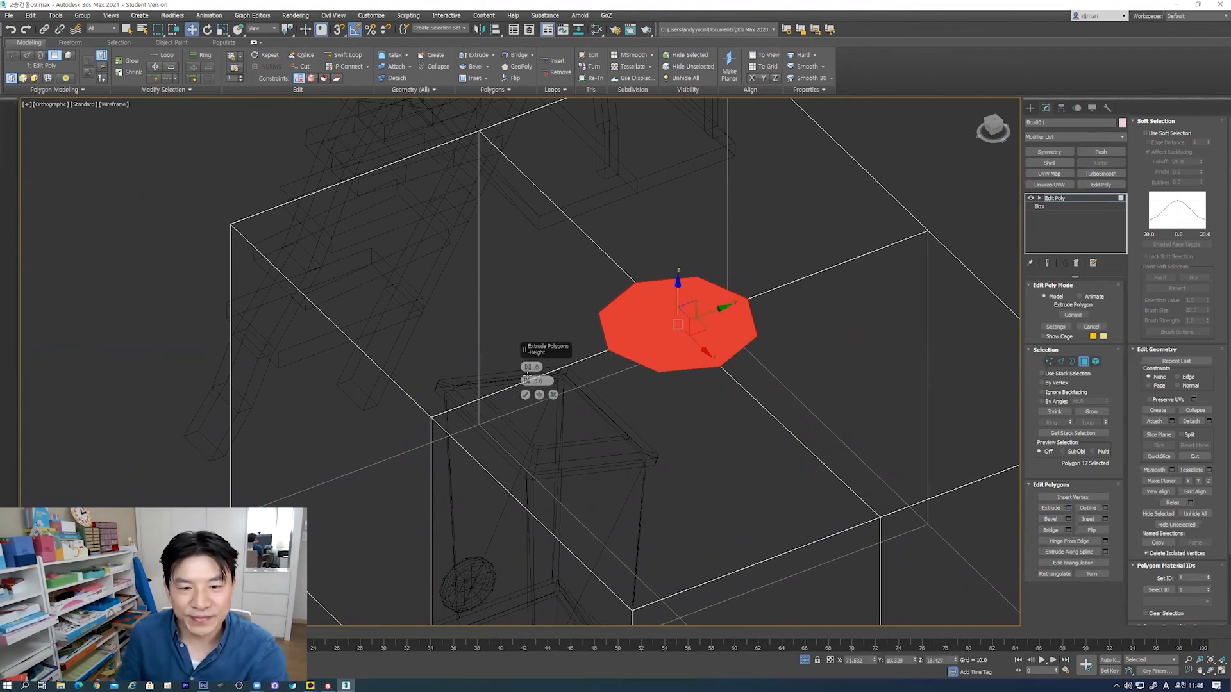
left_click_drag(527, 383, 531, 418)
left_click(526, 394)
Step: Leave polygon level, reselect the box and return to shaded display to view the octagonal hole
middle_click_drag(616, 385, 776, 410, "alt")
left_click(1084, 364)
left_click(755, 351)
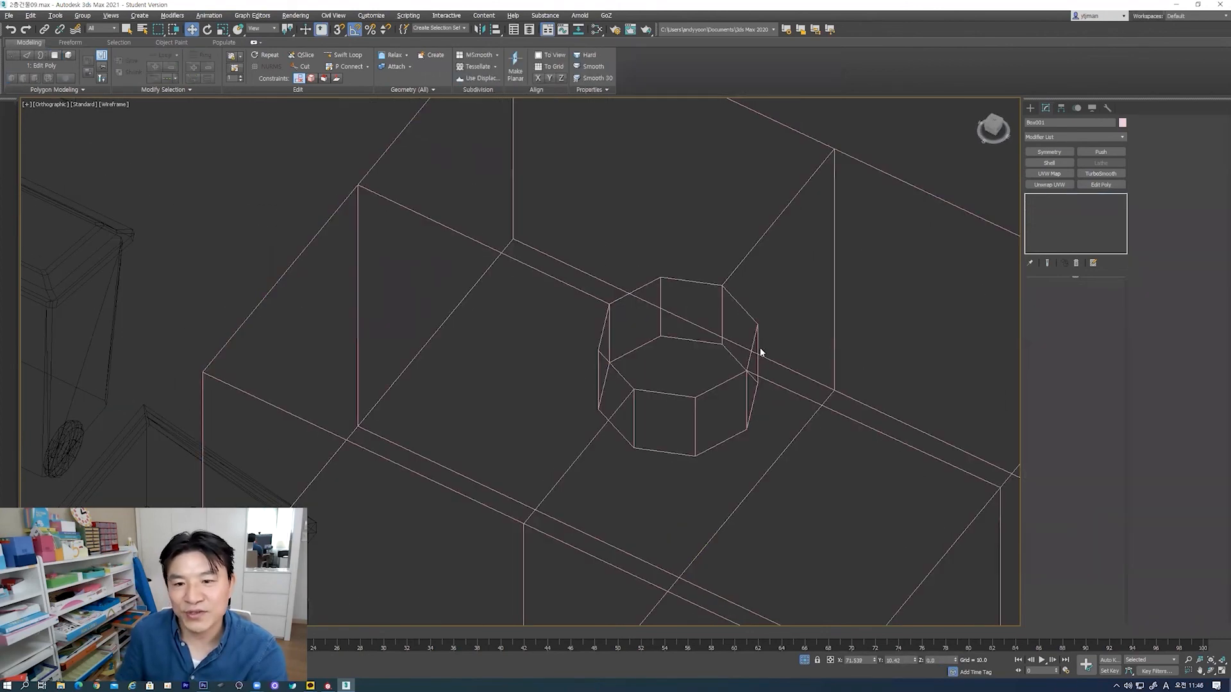
left_click(741, 373)
mouse_move(723, 417)
middle_mouse_down("alt")
mouse_move(657, 406)
mouse_move(701, 416)
mouse_move(659, 393)
mouse_move(692, 384)
mouse_move(697, 404)
middle_mouse_up("alt")
key("F3")
scroll(698, 417, "up", 2)
Step: Try a TurboSmooth modifier with more iterations on the box, inspect the rounded hole and remove the modifier
left_click(1100, 174)
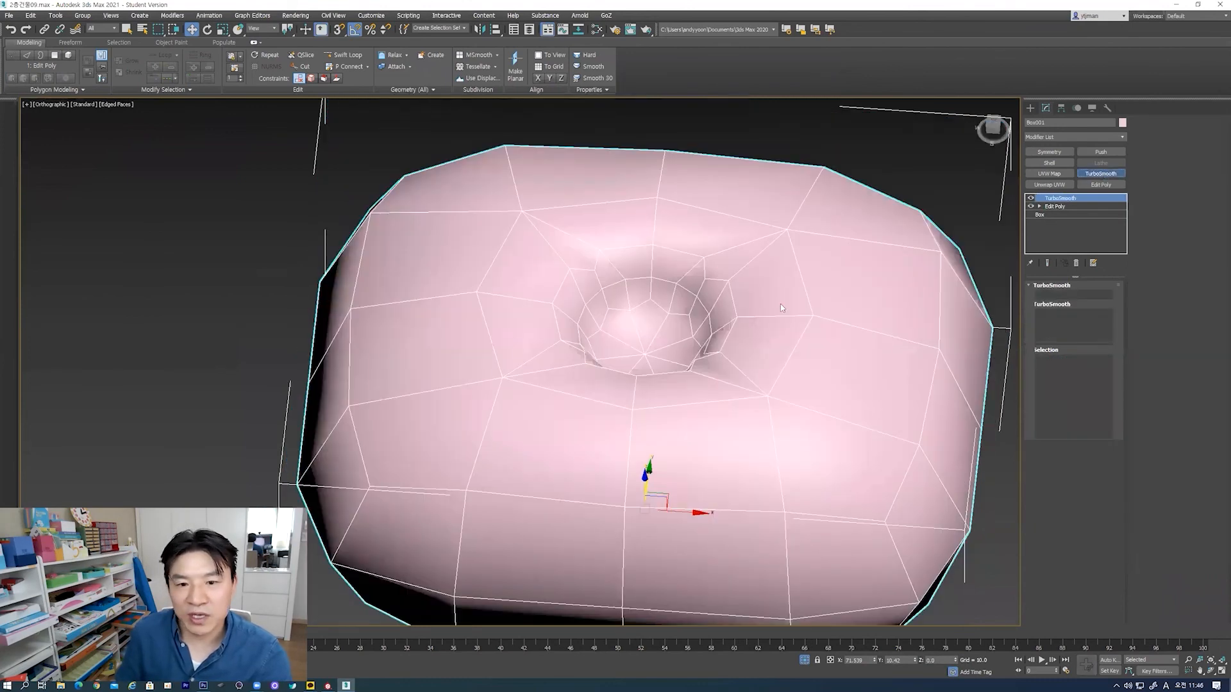
middle_click_drag(813, 343, 864, 358, "alt")
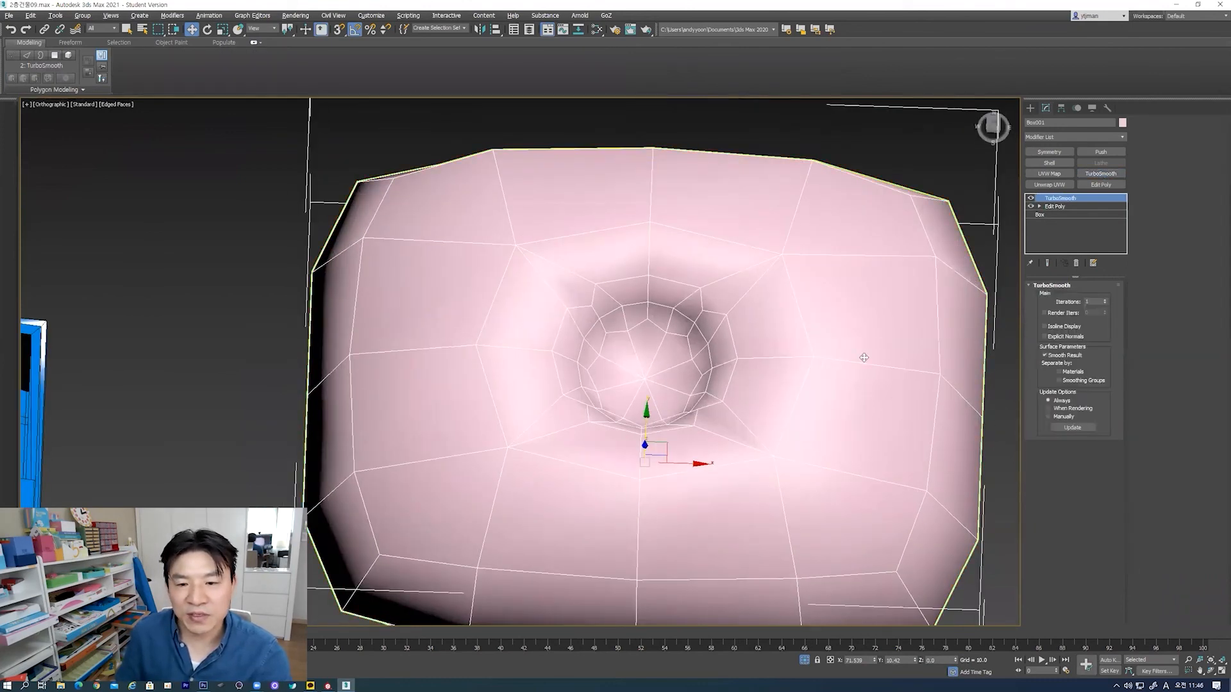
left_click(1104, 299)
middle_click_drag(733, 389, 737, 346, "alt")
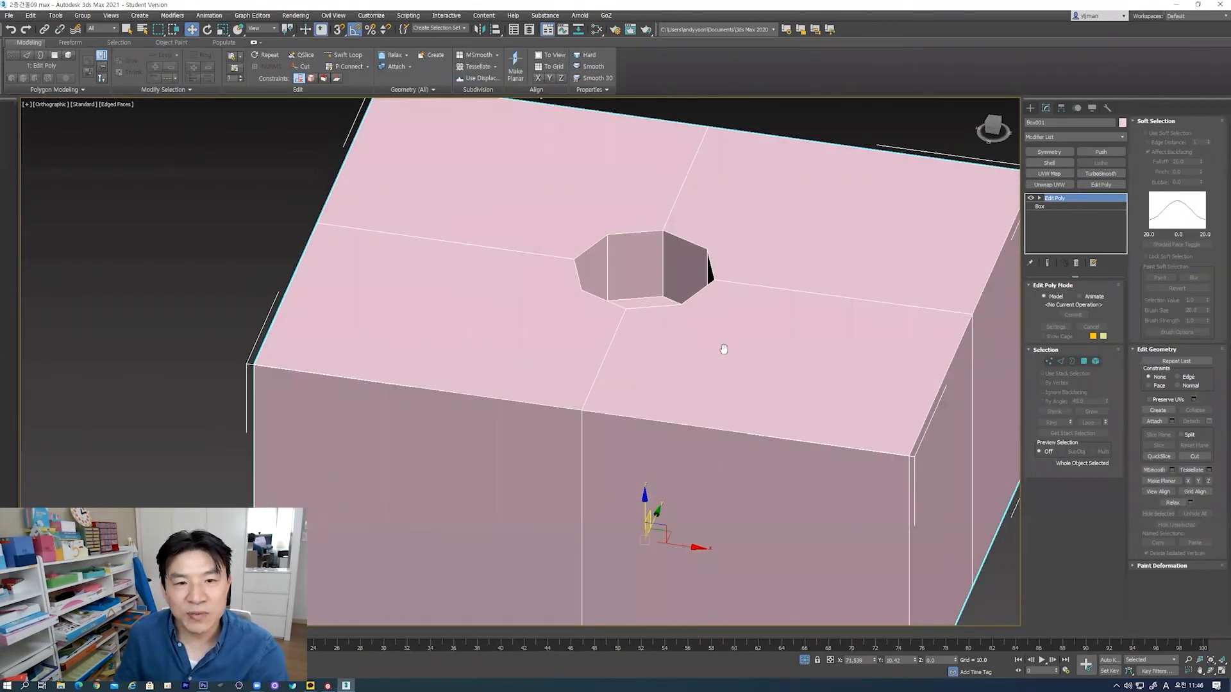
Step: Try adding Swift Loop edge loops close to the box's outer edges at both ends of the front side
left_click(349, 57)
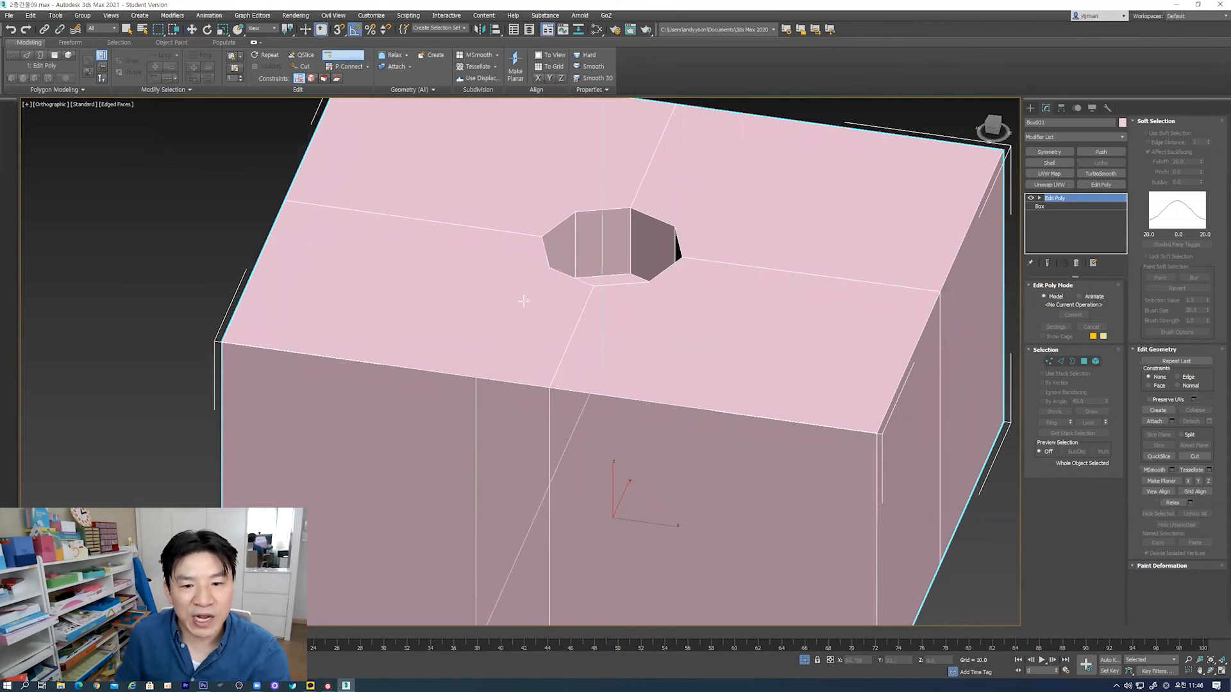
left_click(550, 395)
scroll(687, 440, "down", 5)
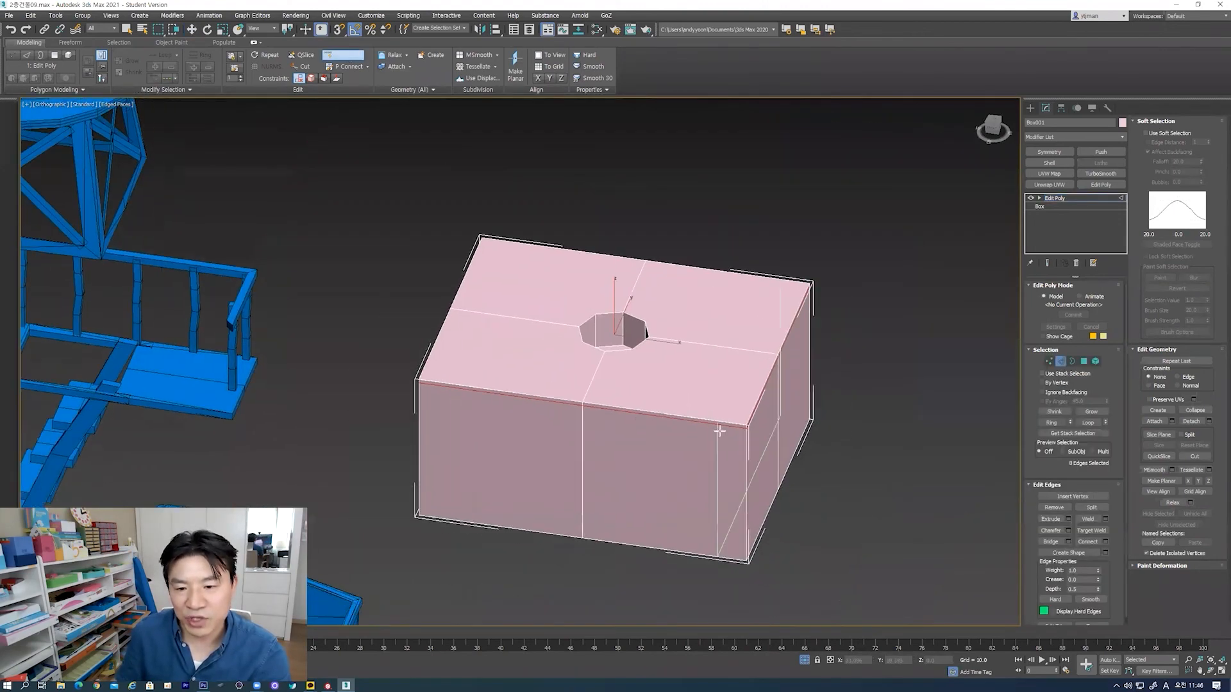
left_click(740, 423)
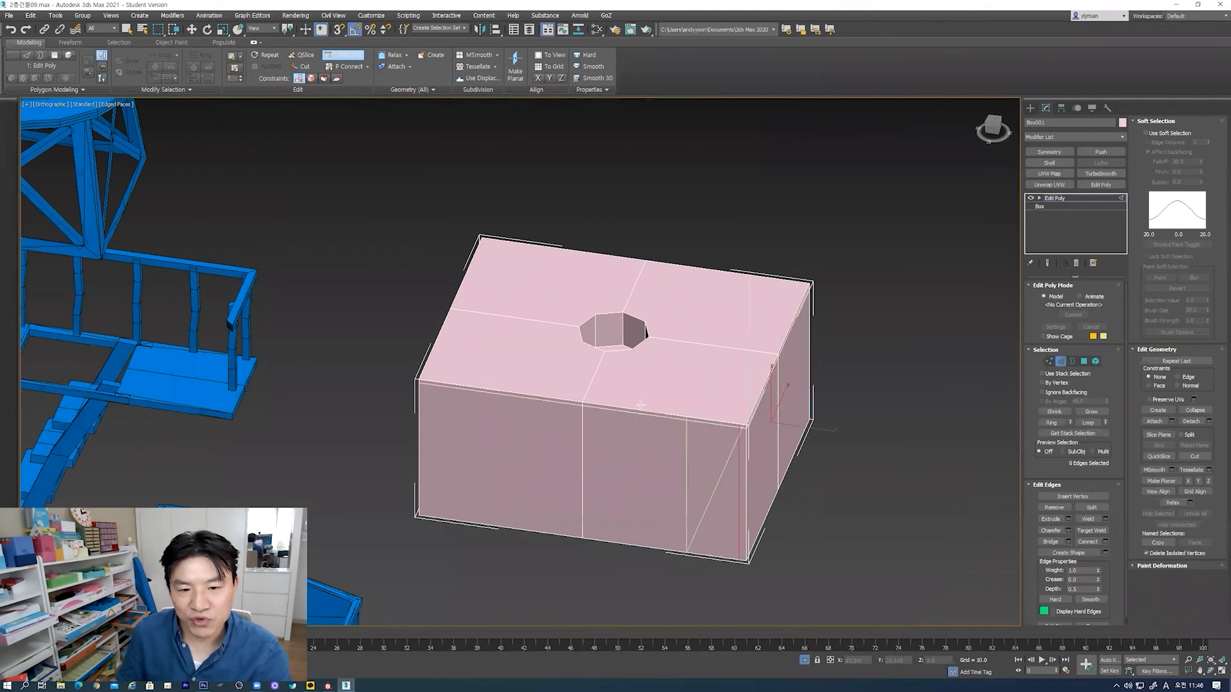
left_click(425, 382)
middle_click_drag(589, 366, 634, 409, "alt")
scroll(634, 410, "up", 2)
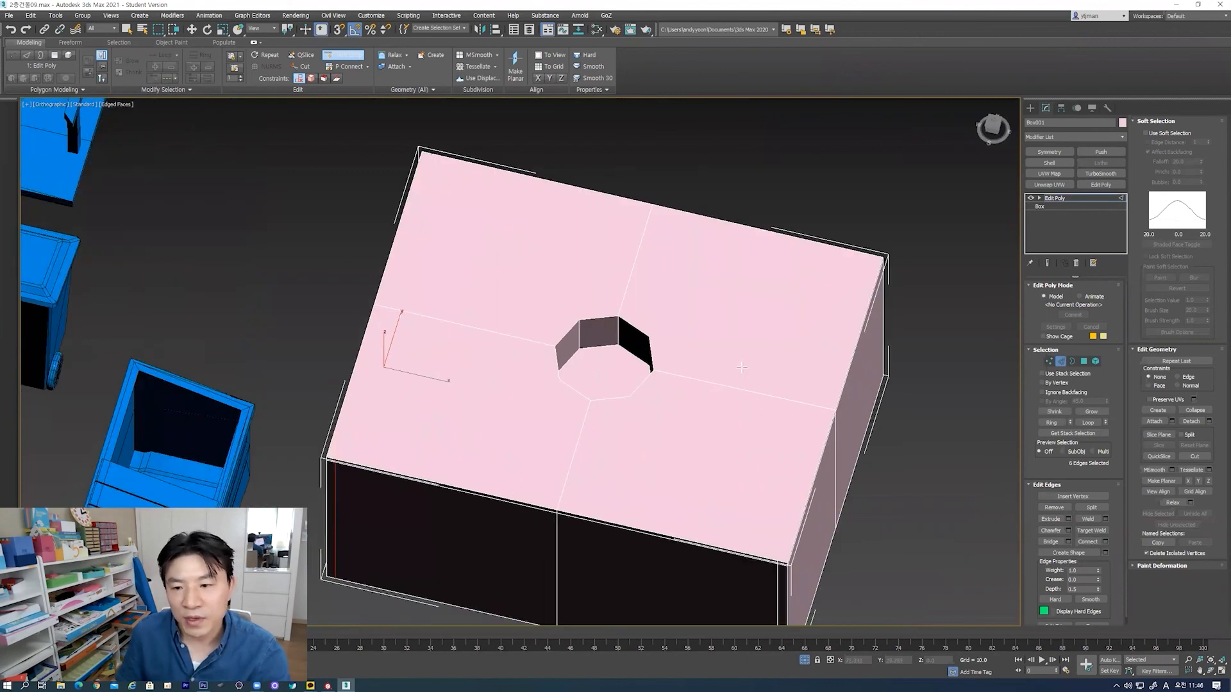
Step: Inspect the vertices around the octagonal hole at vertex level and undo the trial edge loops
left_click(1049, 362)
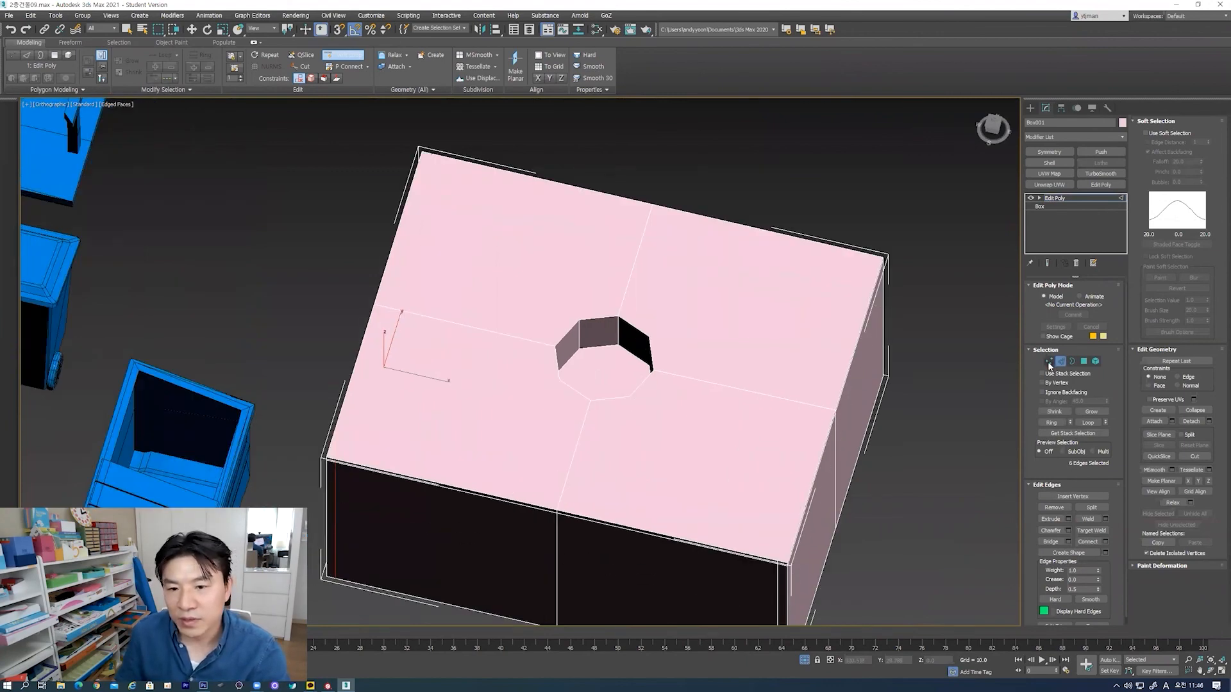
key("w")
left_click(649, 336)
middle_click_drag(861, 300, 804, 425, "alt")
scroll(859, 296, "up", 2)
key("ctrl+z")
key("ctrl+z")
key("ctrl+z")
key("ctrl+z")
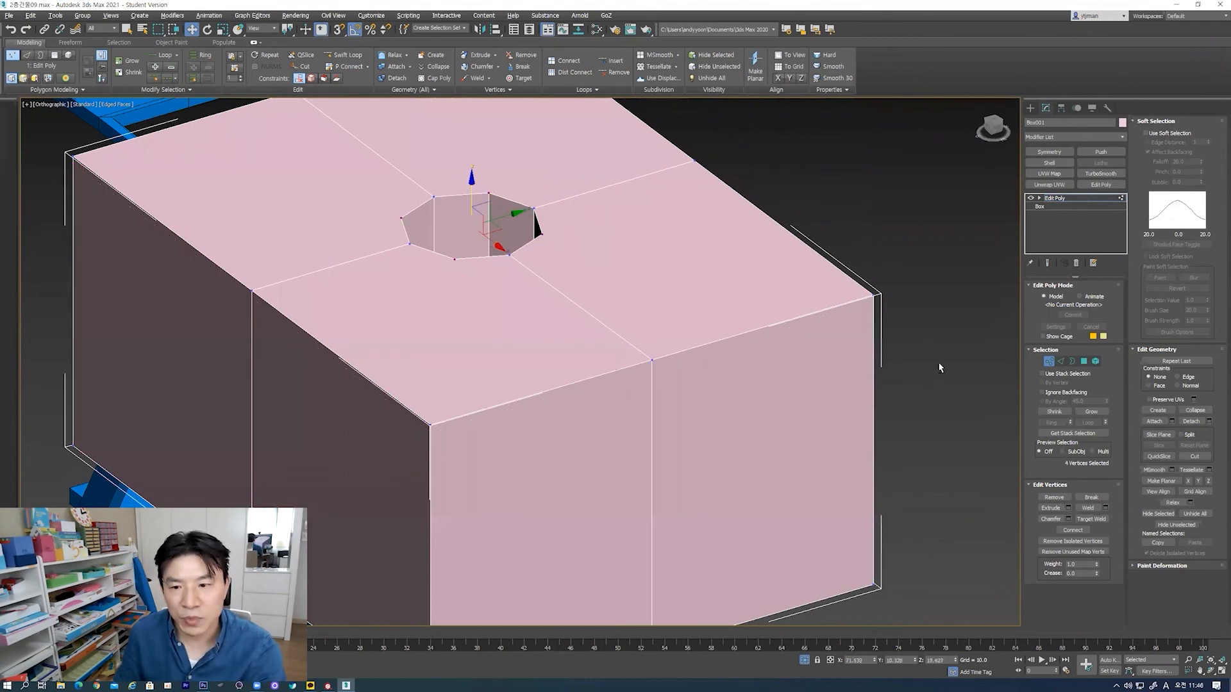
Step: Connect two of the box's top corner vertices to their nearest vertices on the octagonal hole's rim
middle_click_drag(940, 368, 870, 352, "alt")
left_click(870, 341)
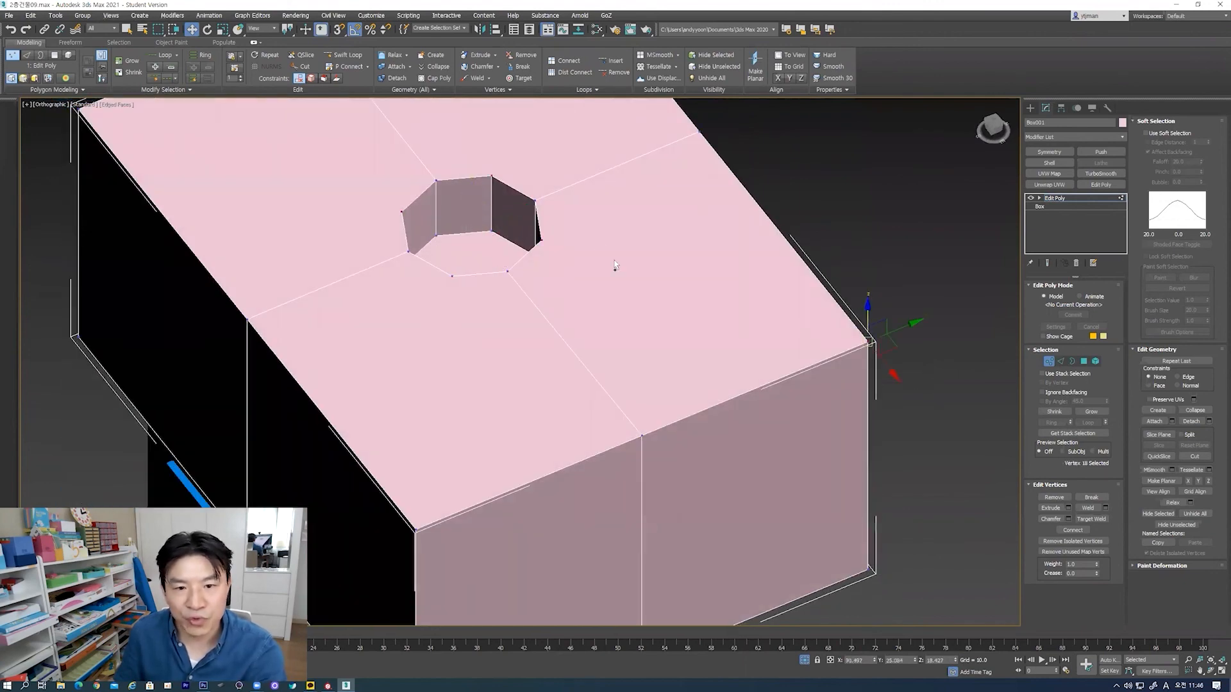
left_click(540, 239, "ctrl")
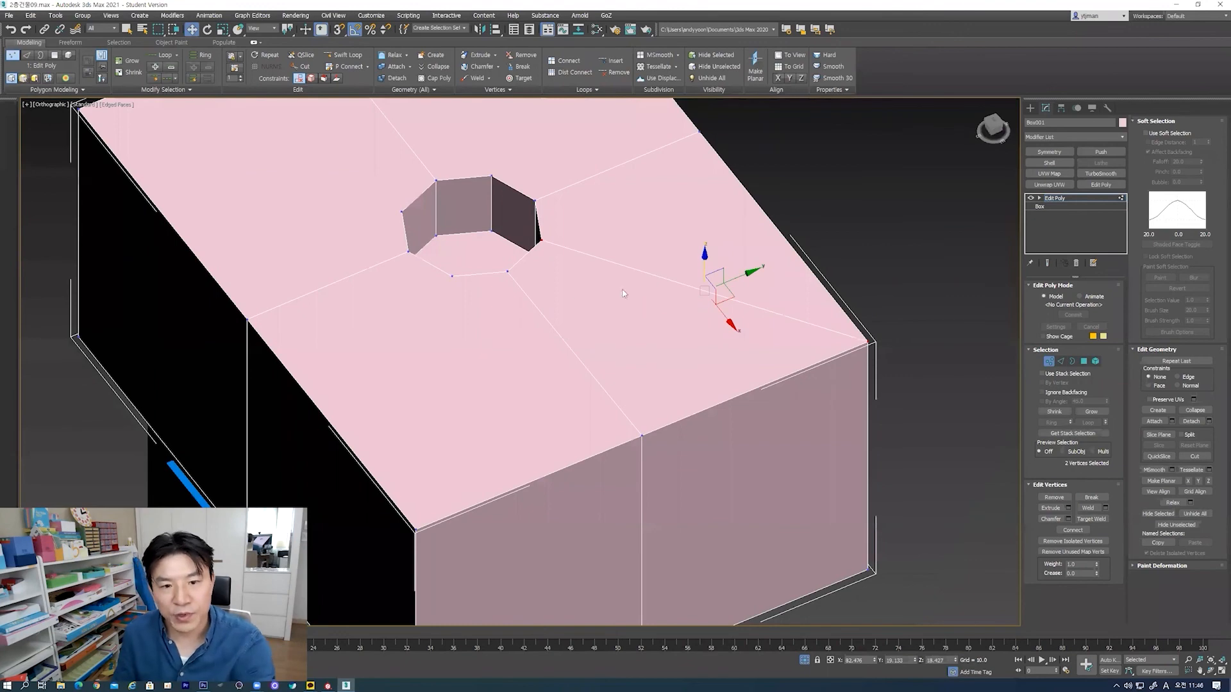
left_click(451, 277)
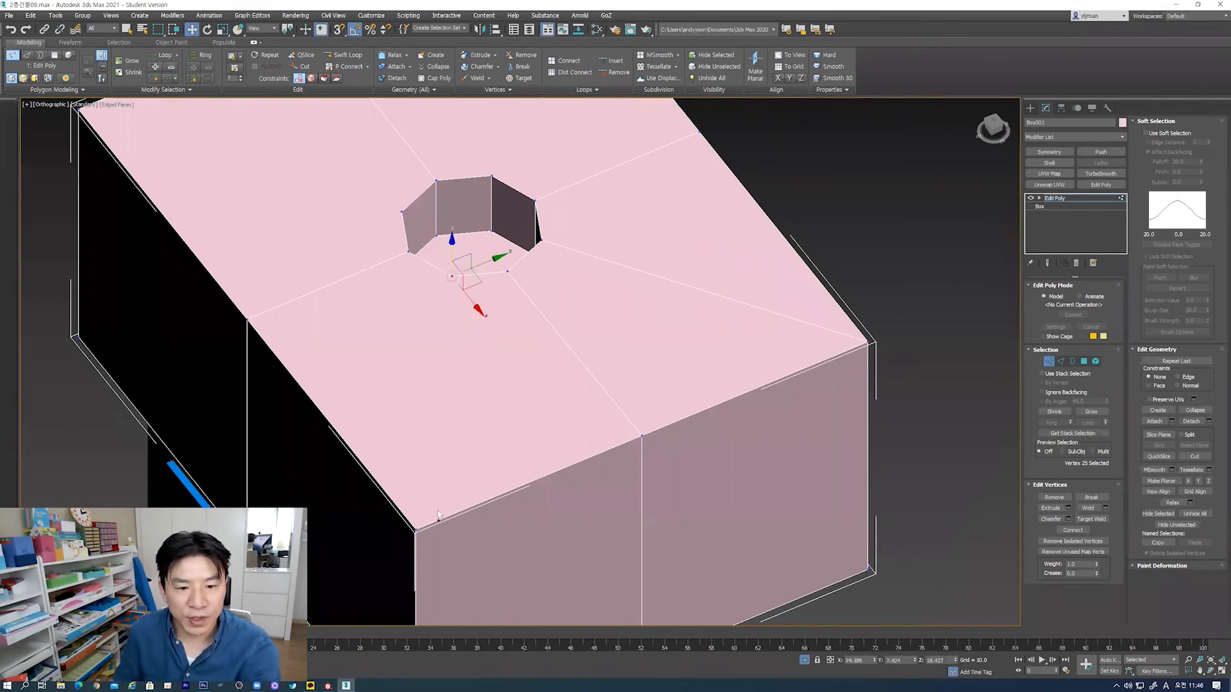
left_click(416, 528, "ctrl")
Step: Connect the remaining two top corners to the hole's nearest rim vertices and leave vertex level
middle_click_drag(396, 234, 569, 337)
left_click(575, 320)
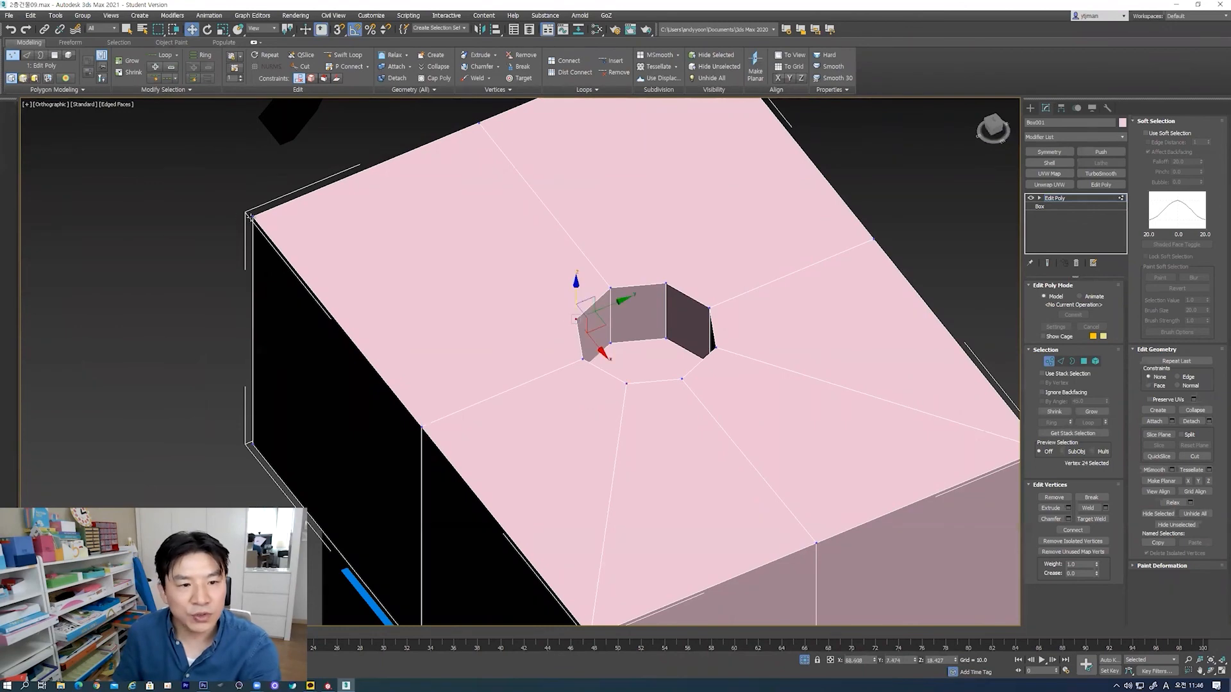
left_click(254, 216, "ctrl")
middle_click_drag(552, 344, 517, 388)
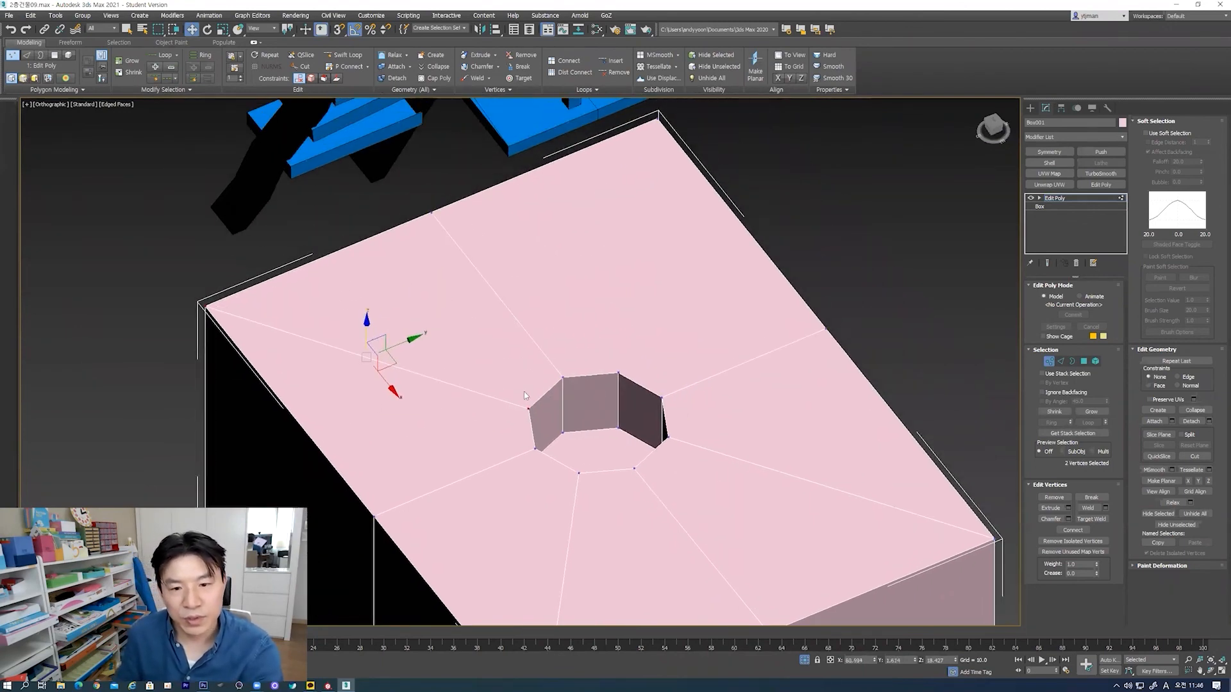
left_click(617, 373)
left_click(658, 120, "ctrl")
middle_click_drag(665, 335, 663, 285)
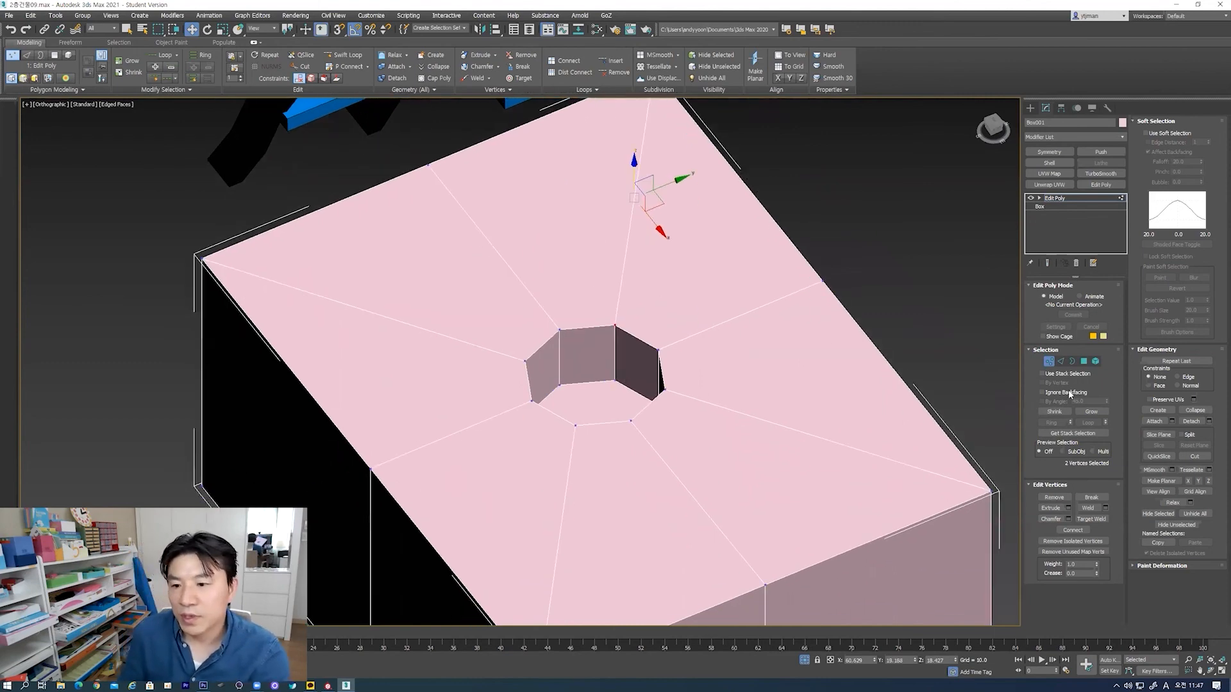
left_click(1049, 363)
middle_click_drag(688, 393, 682, 385)
scroll(682, 384, "down", 2)
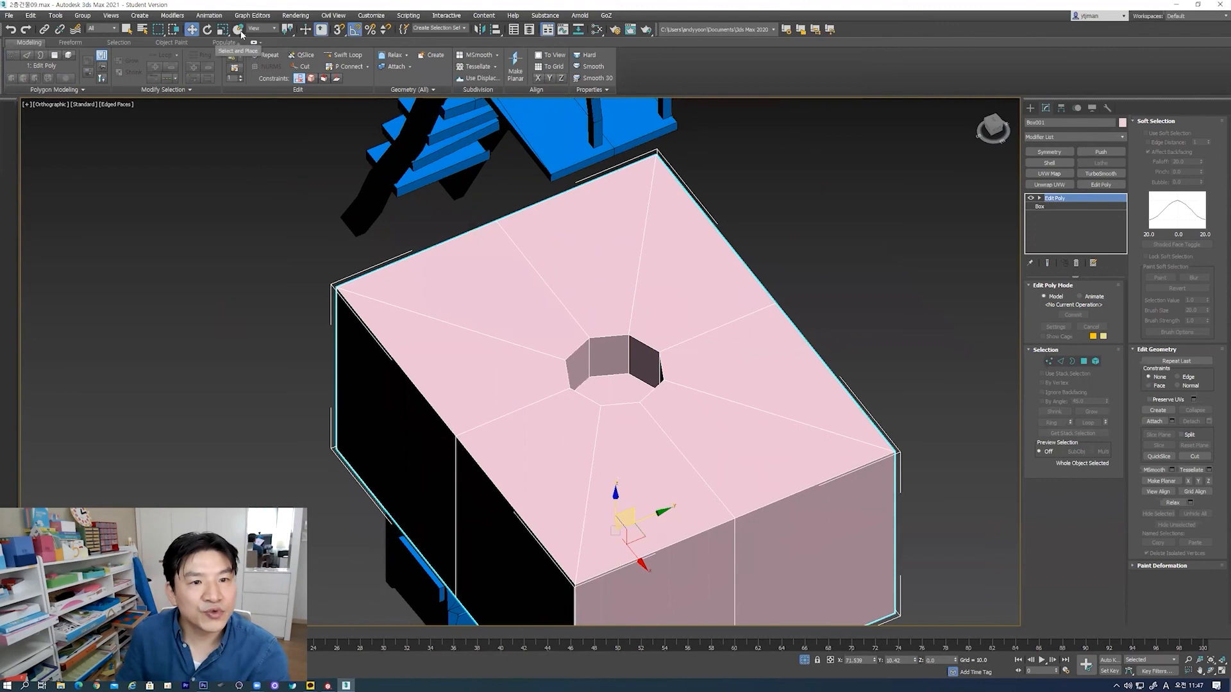
Step: Add Swift Loop support loops just inside the box's top perimeter and just below it around the sides
left_click(346, 56)
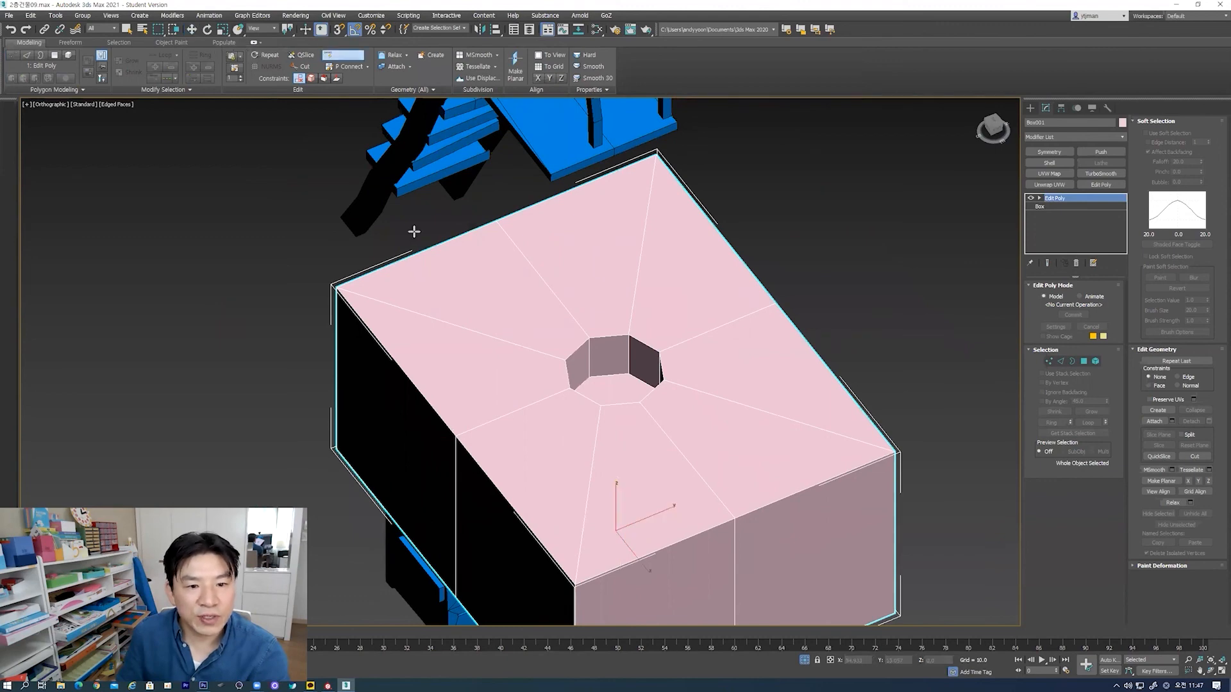
left_click(341, 290)
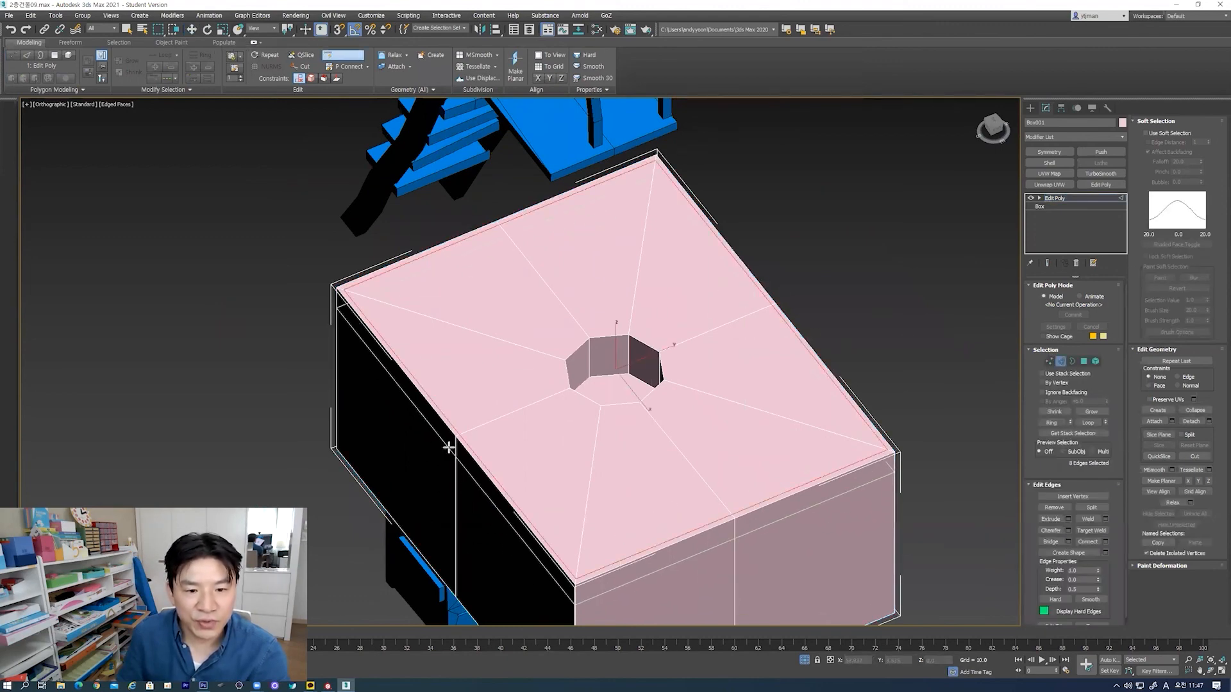
middle_click_drag(484, 500, 550, 402)
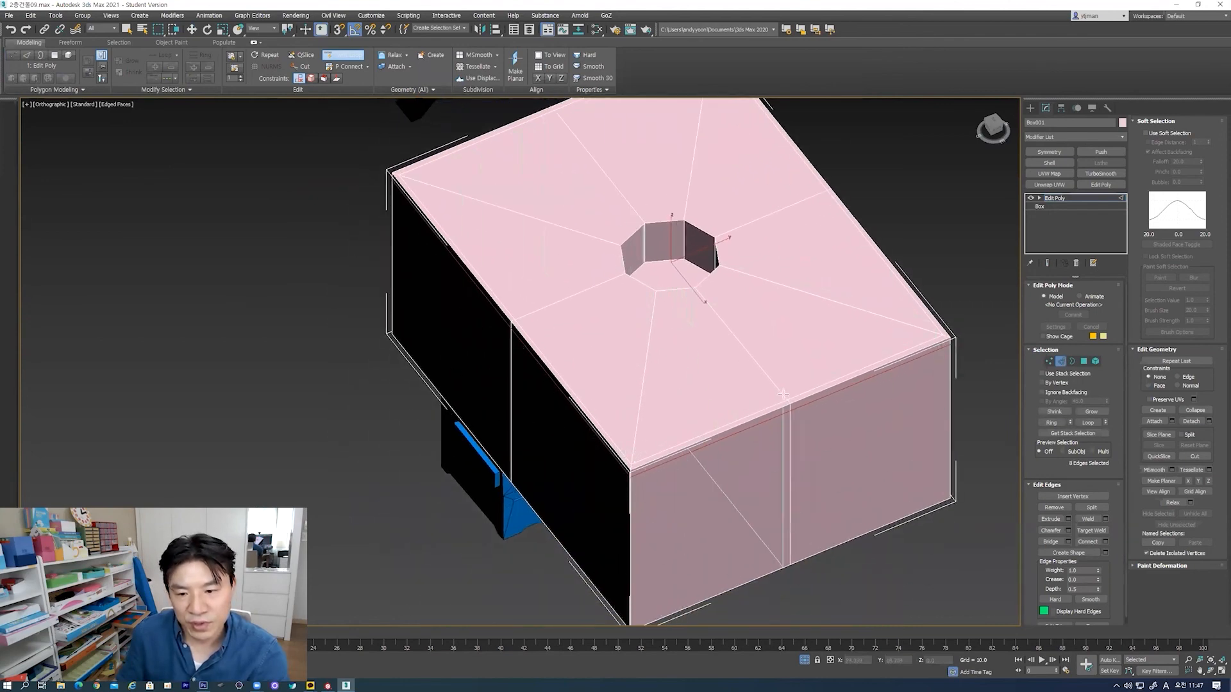
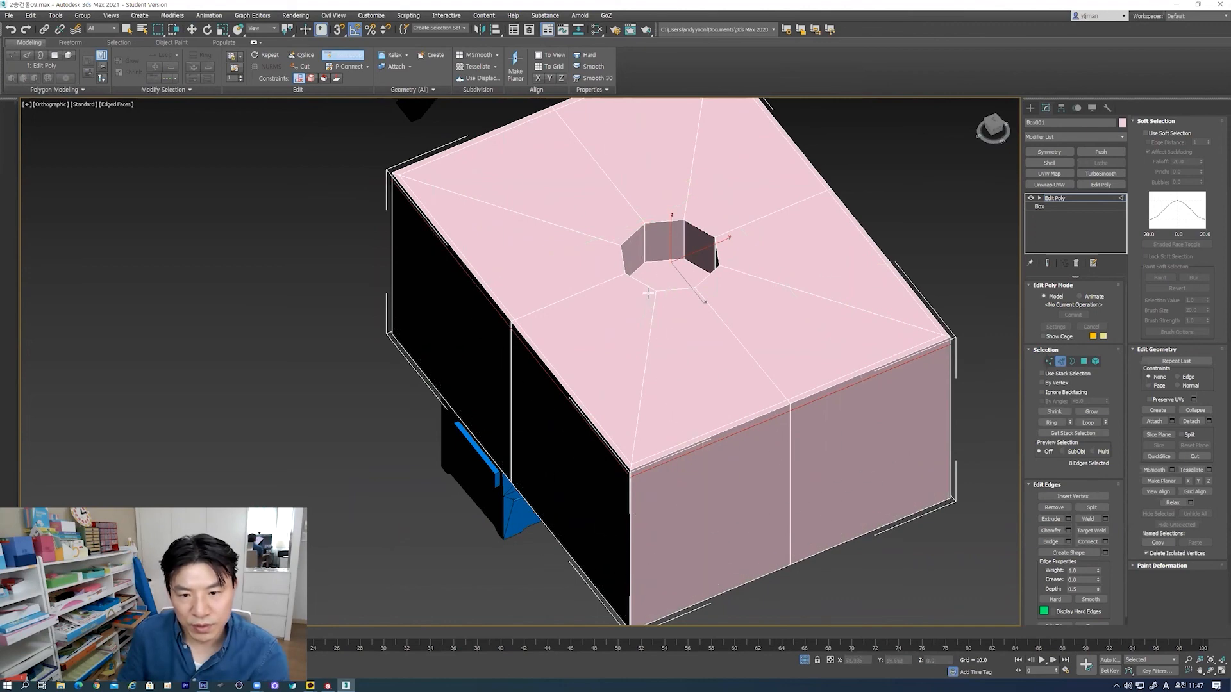
middle_click_drag(639, 441, 644, 373)
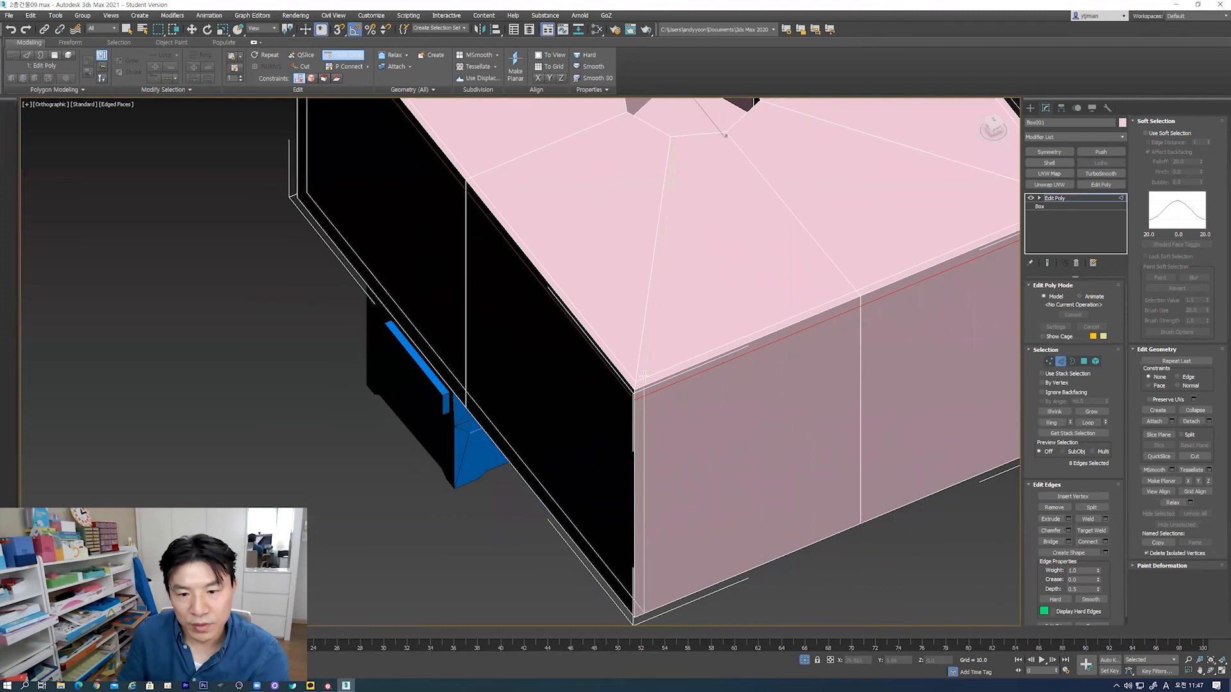
left_click(635, 436)
left_click(742, 570)
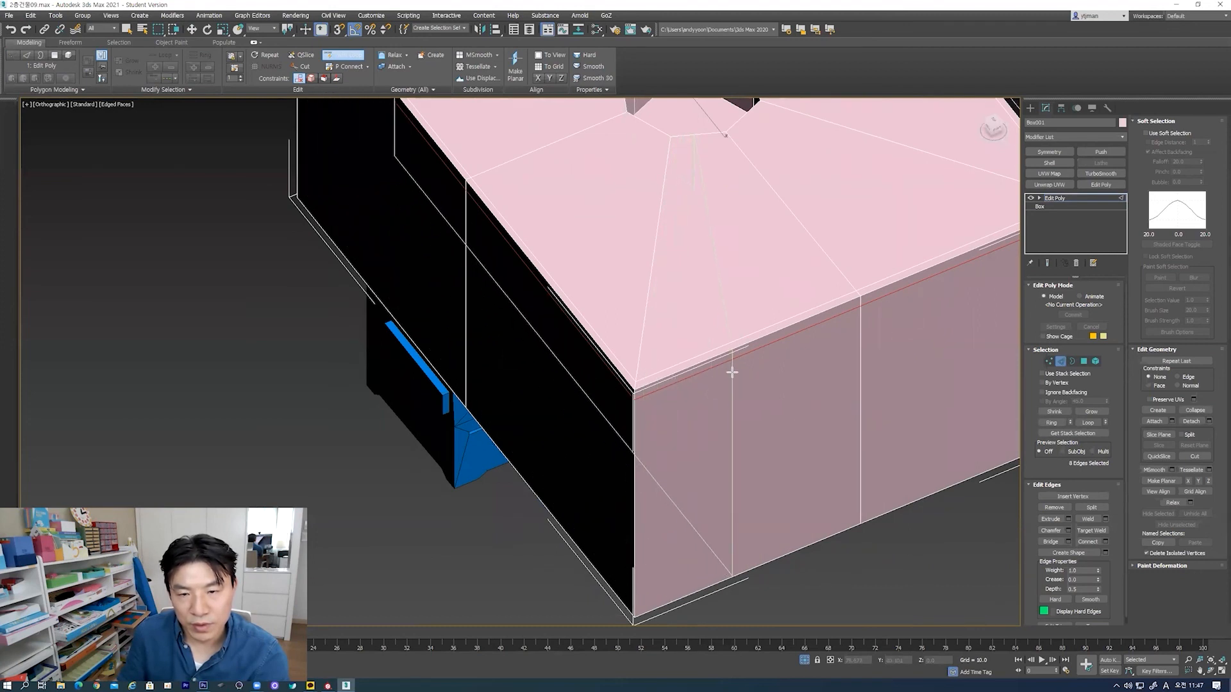
key("w")
key("z")
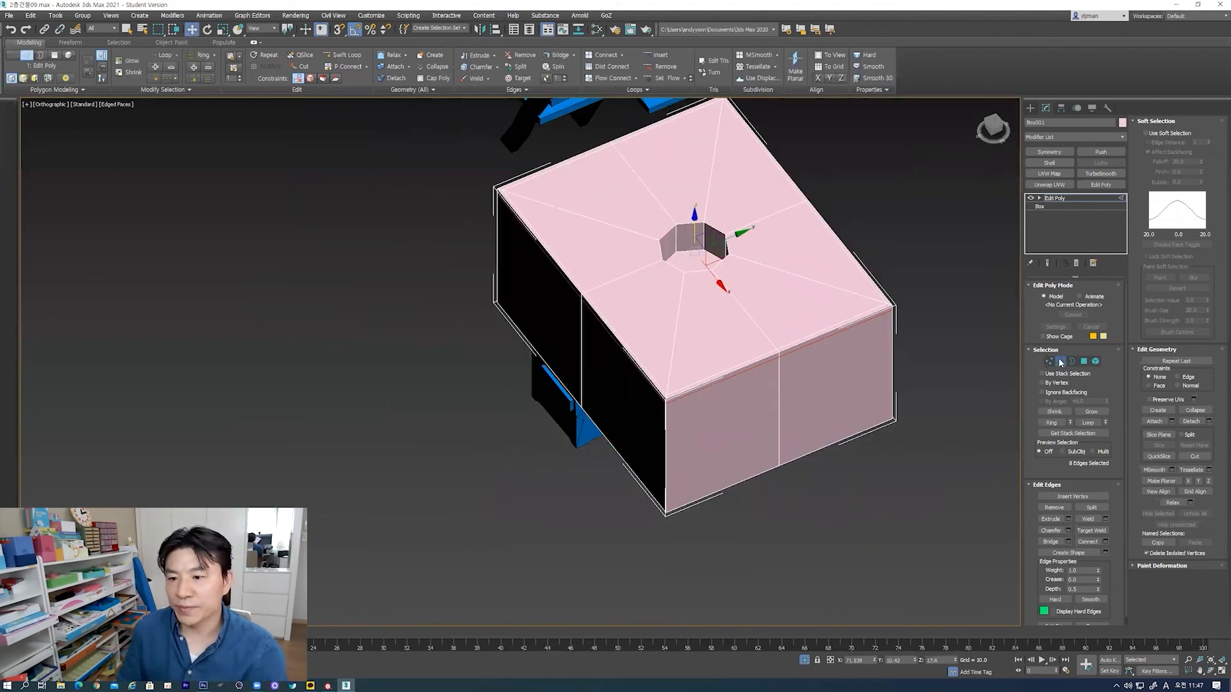
Step: Add a Swift Loop support loop closely around the rim of the octagonal hole and leave edge level
key("z")
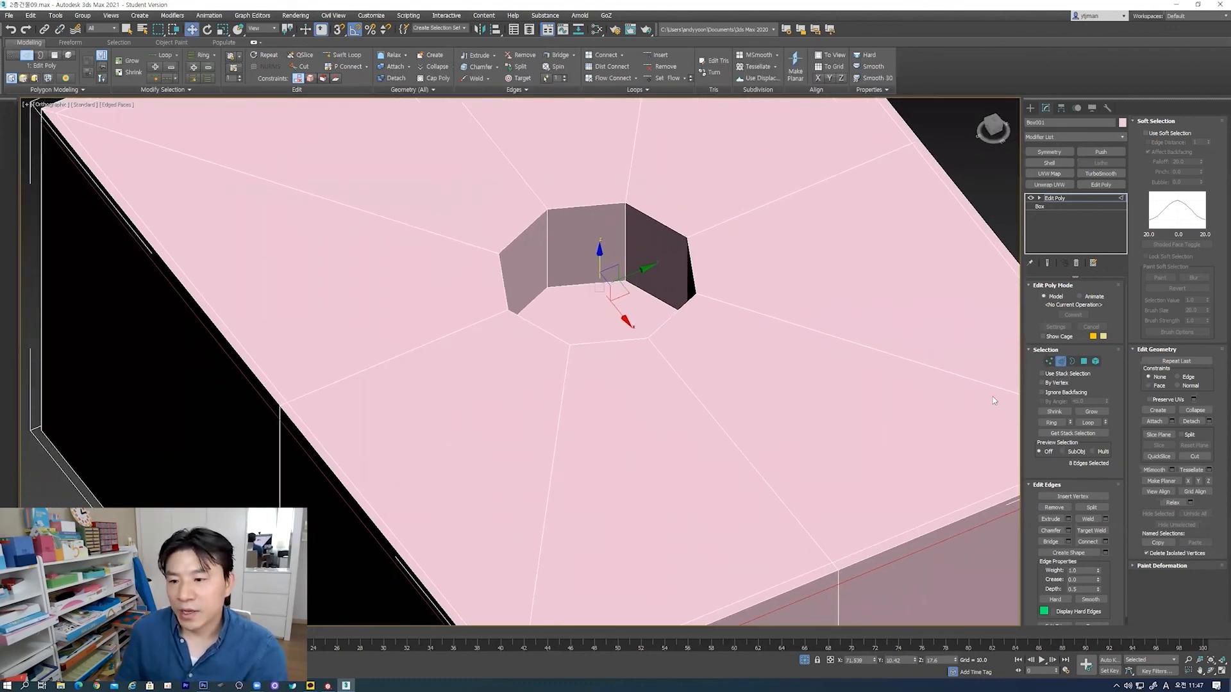
left_click(343, 54)
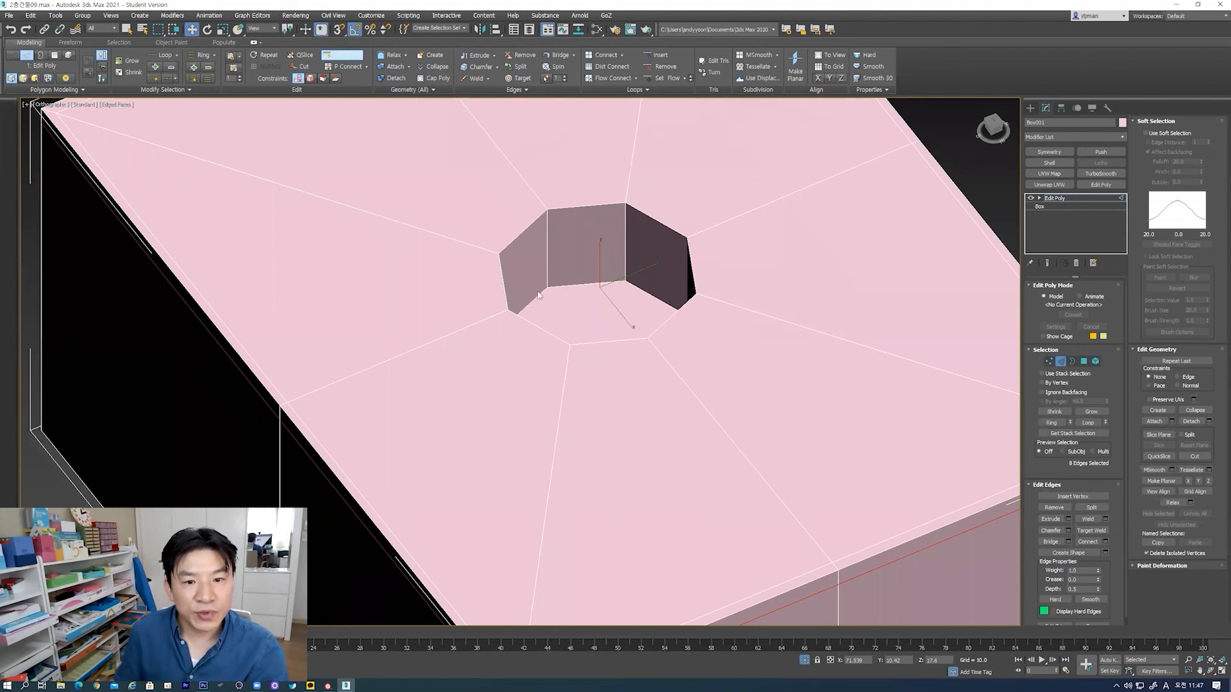
left_click(486, 258)
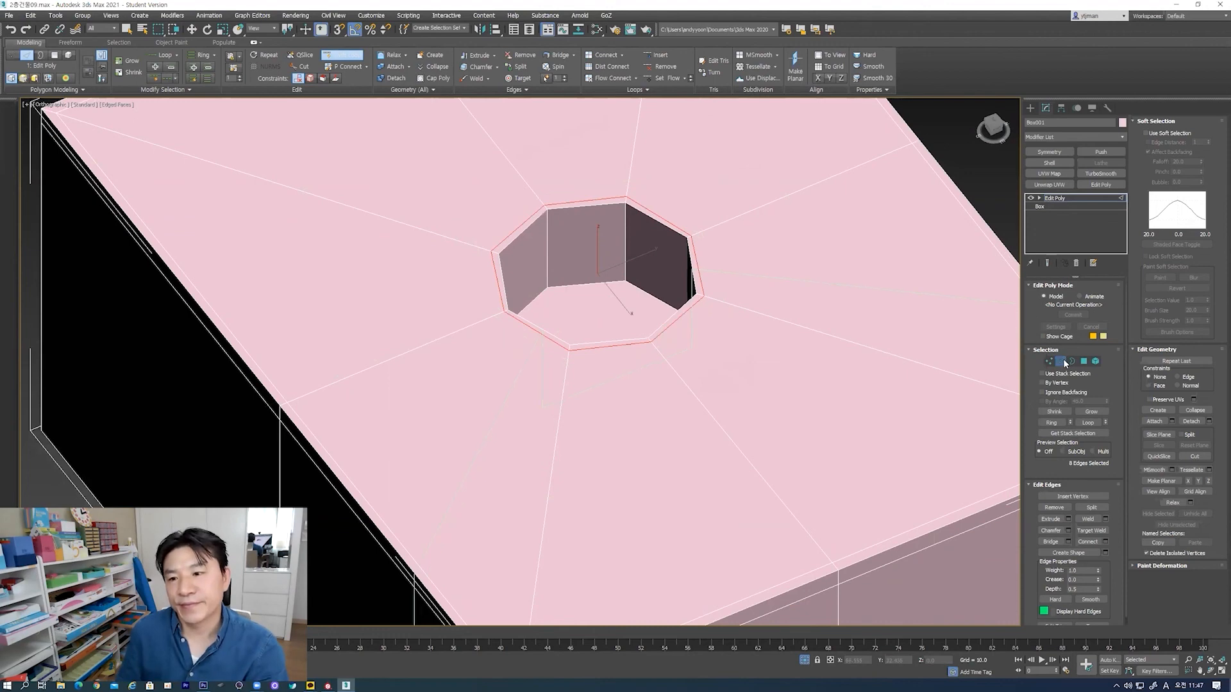
left_click(1062, 363)
Step: Apply a TurboSmooth modifier with 2 iterations and inspect the smoothed box without edged faces
left_click(1094, 173)
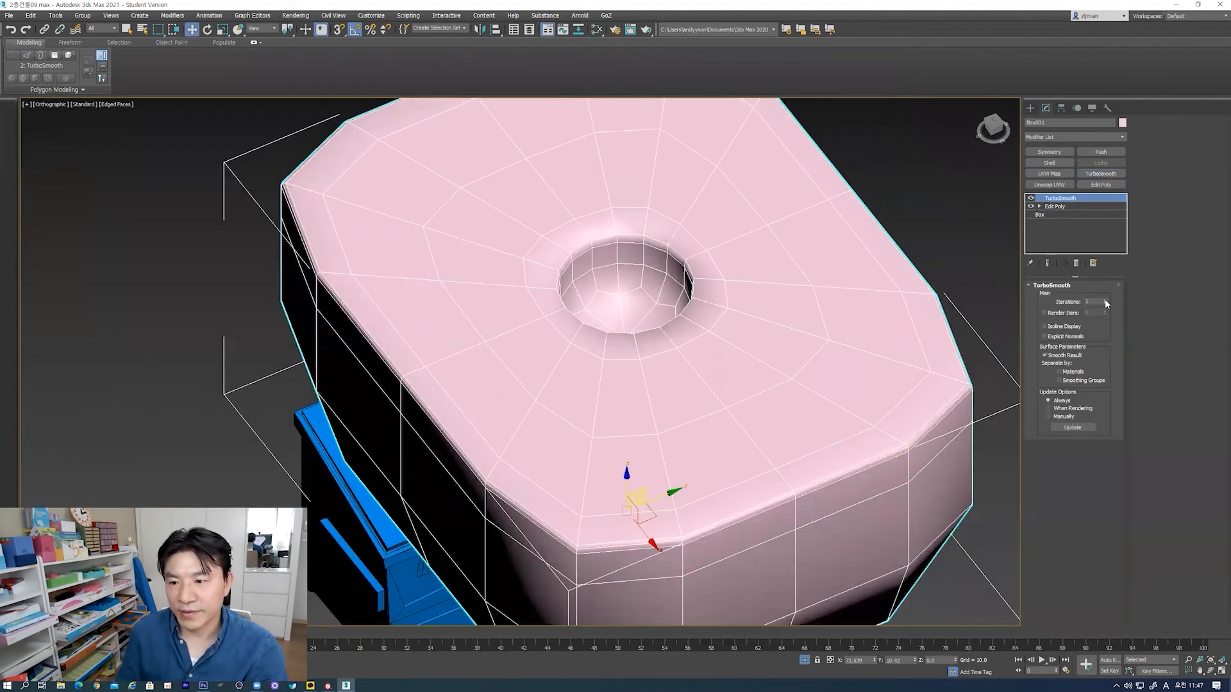
left_click(1105, 301)
mouse_move(709, 349)
middle_mouse_down("alt")
mouse_move(673, 345)
mouse_move(748, 495)
mouse_move(777, 433)
mouse_move(755, 433)
mouse_move(766, 399)
mouse_move(735, 427)
mouse_move(759, 422)
mouse_move(763, 454)
mouse_move(707, 423)
mouse_move(734, 432)
mouse_move(715, 423)
mouse_move(805, 530)
mouse_move(723, 366)
middle_mouse_up("alt")
key("F4")
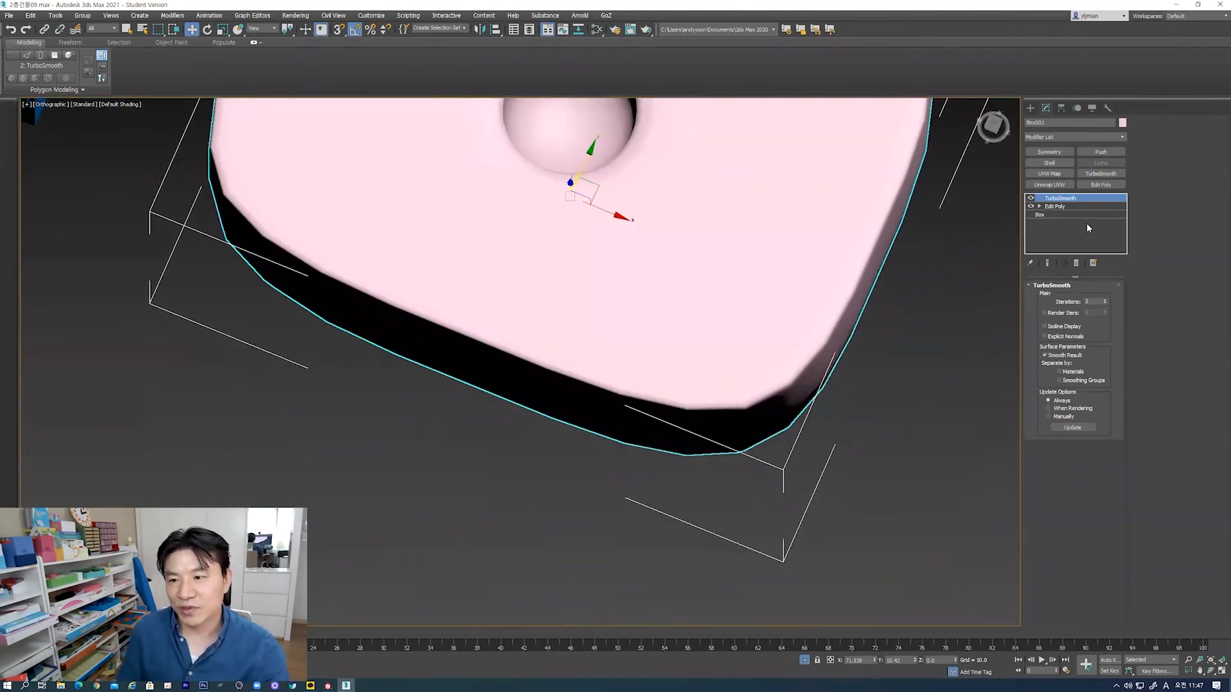
Step: Return to the Edit Poly edge level and select only the vertical edges of one box corner, excluding the diagonal on top
left_click(1054, 207)
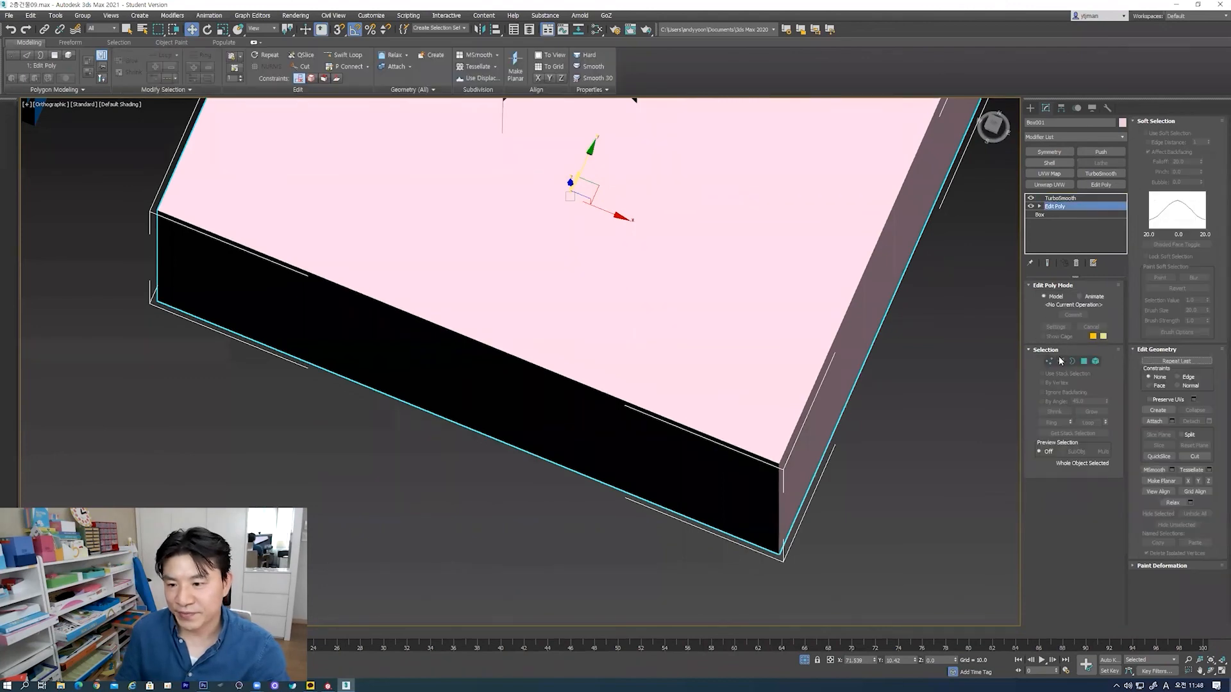
left_click(1060, 361)
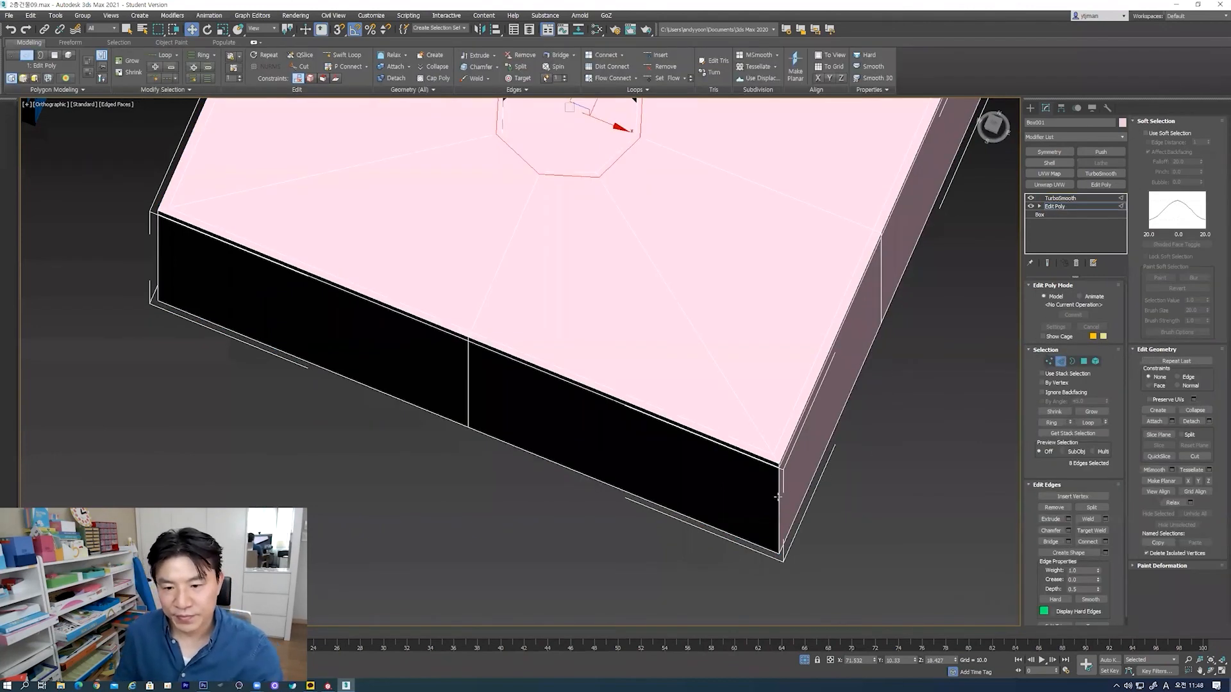
scroll(777, 495, "up", 2)
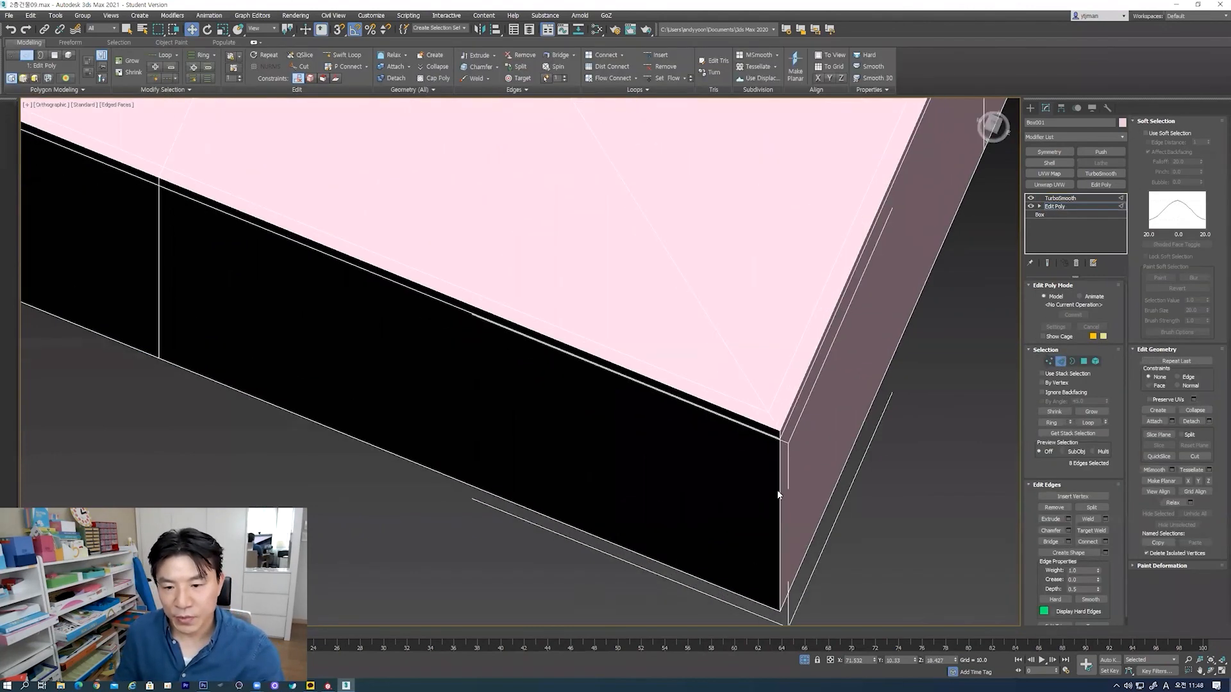
scroll(777, 490, "up", 2)
left_click(781, 459)
scroll(781, 450, "up", 2)
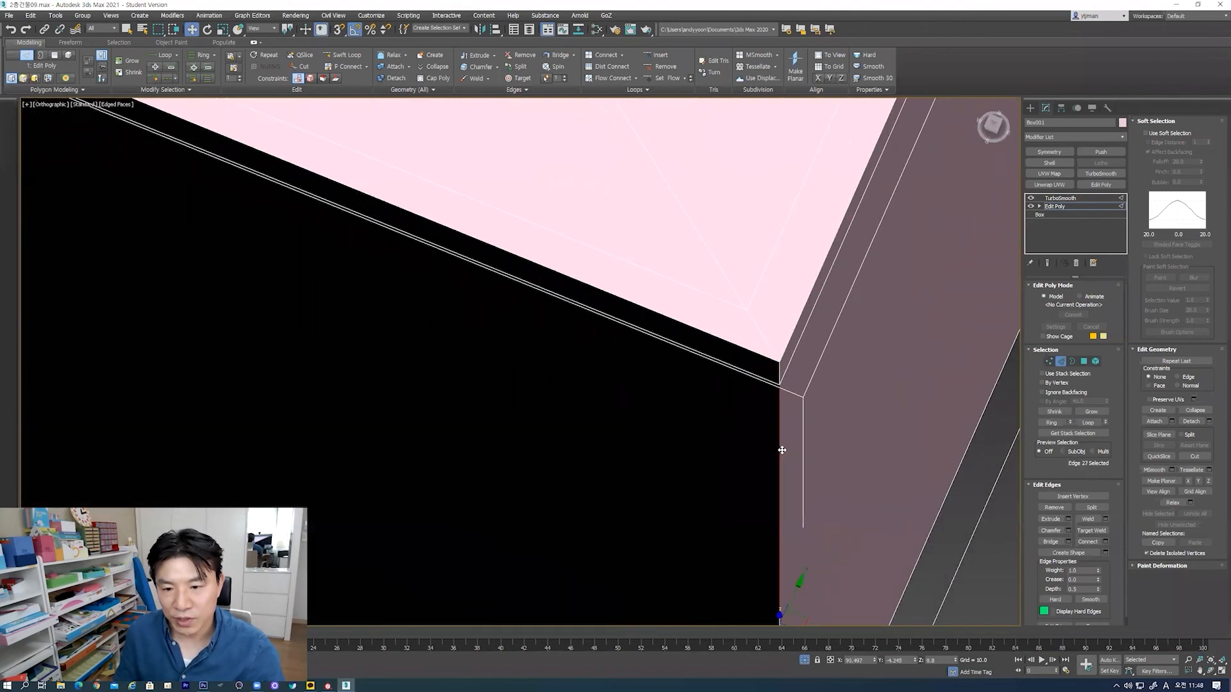
double_click(779, 398)
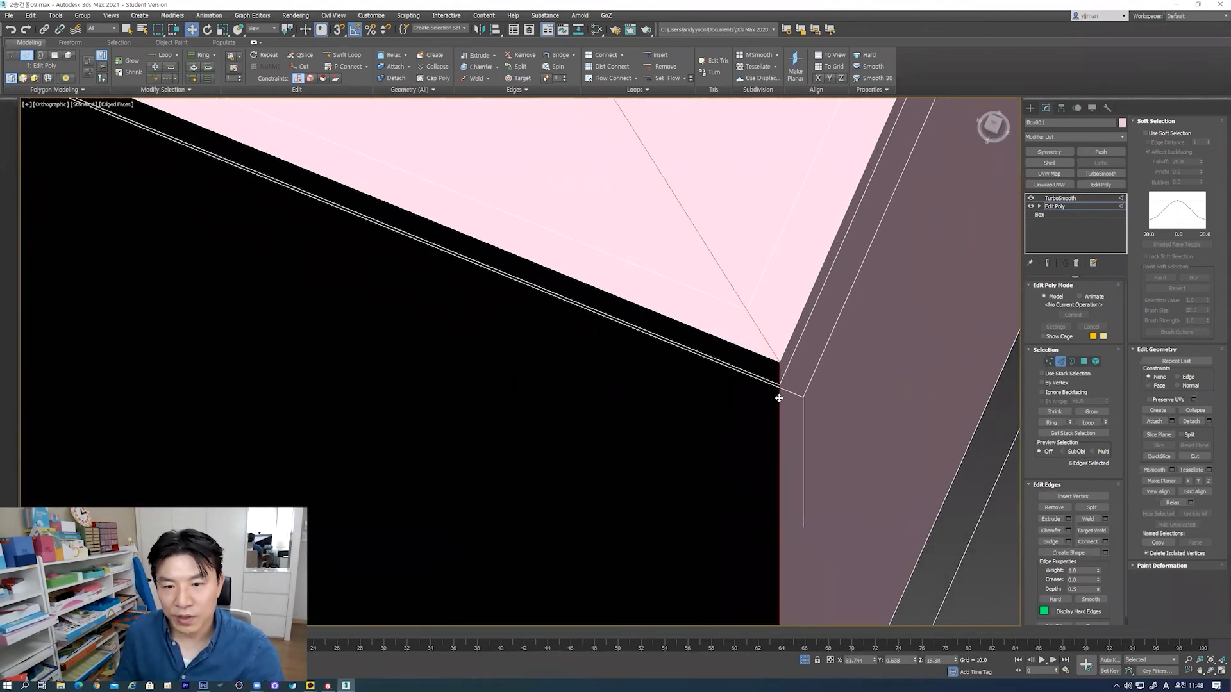
scroll(779, 395, "down", 5)
left_click_drag(675, 234, 726, 294, "alt")
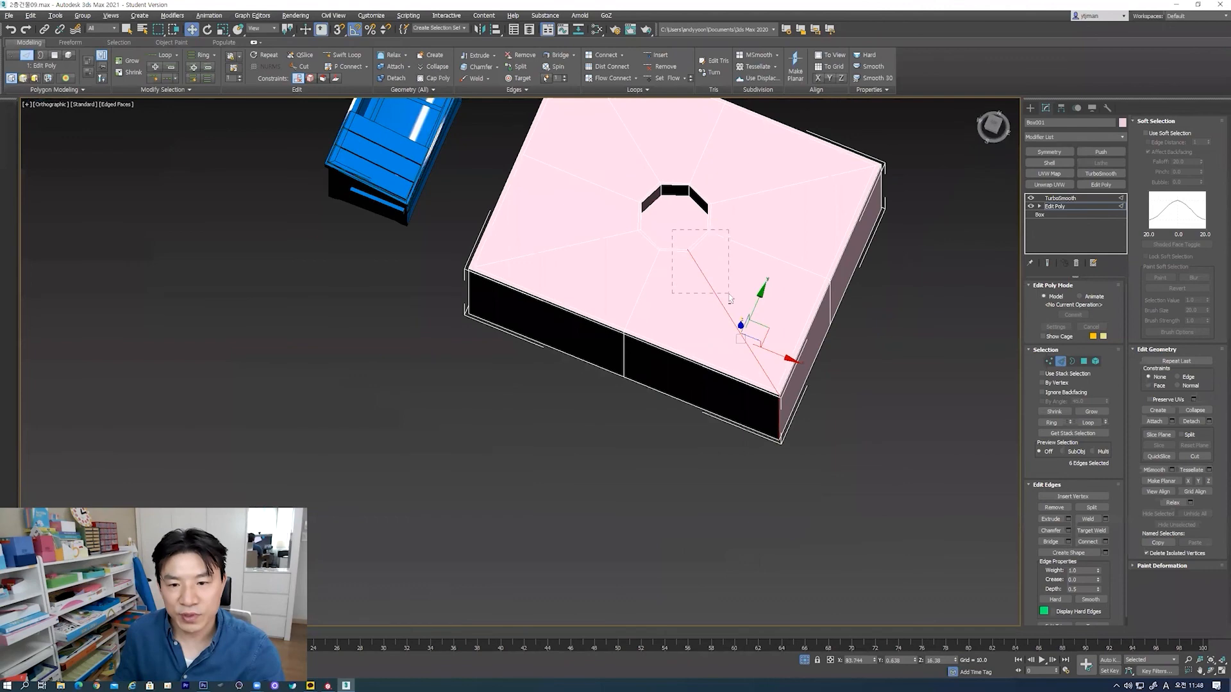
middle_click_drag(777, 436, 767, 412, "alt")
scroll(769, 412, "up", 3)
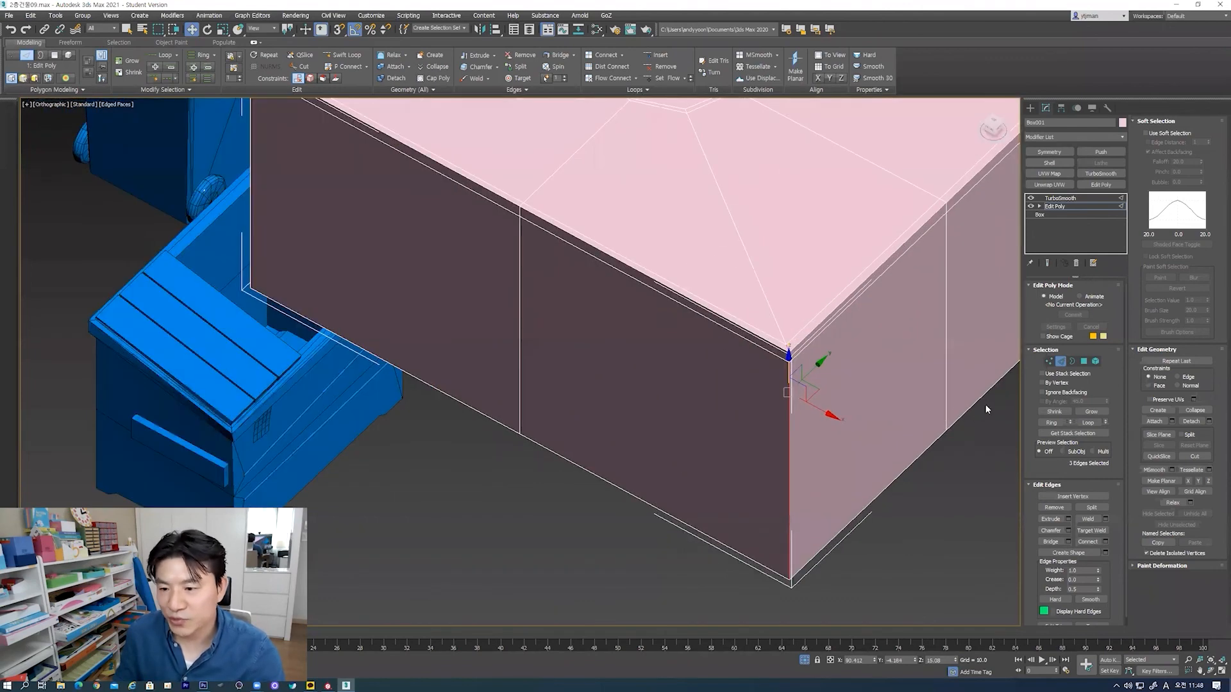
left_click(1050, 531)
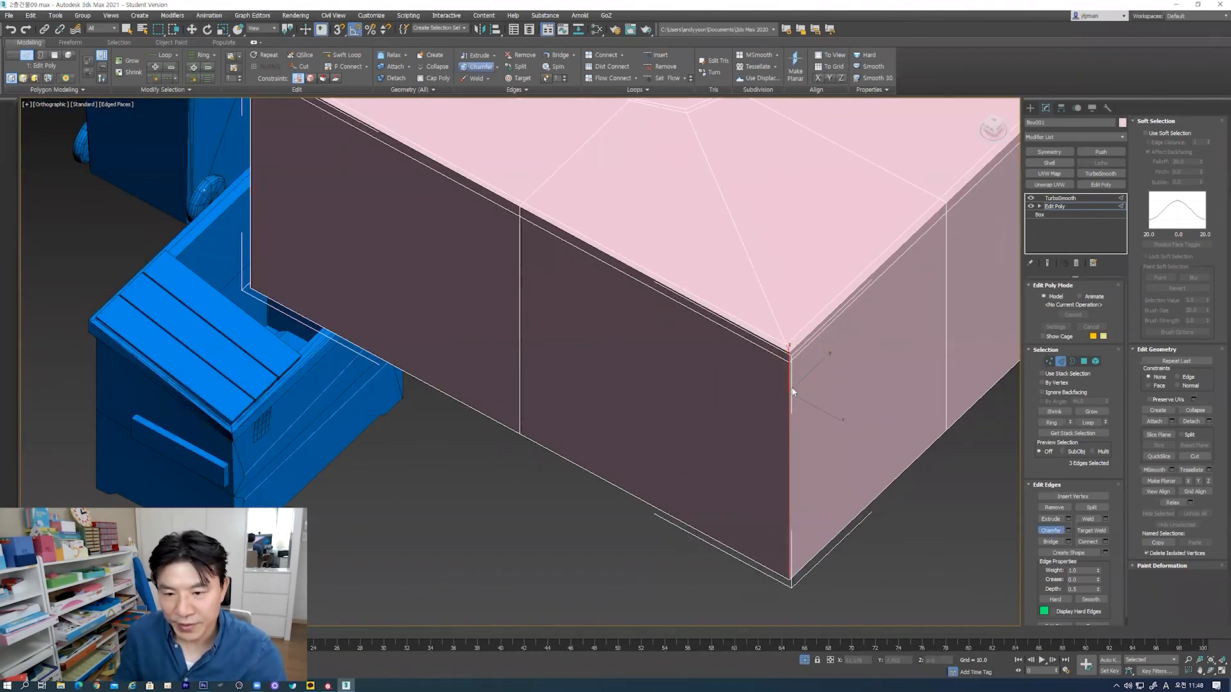
left_click_drag(788, 385, 788, 375)
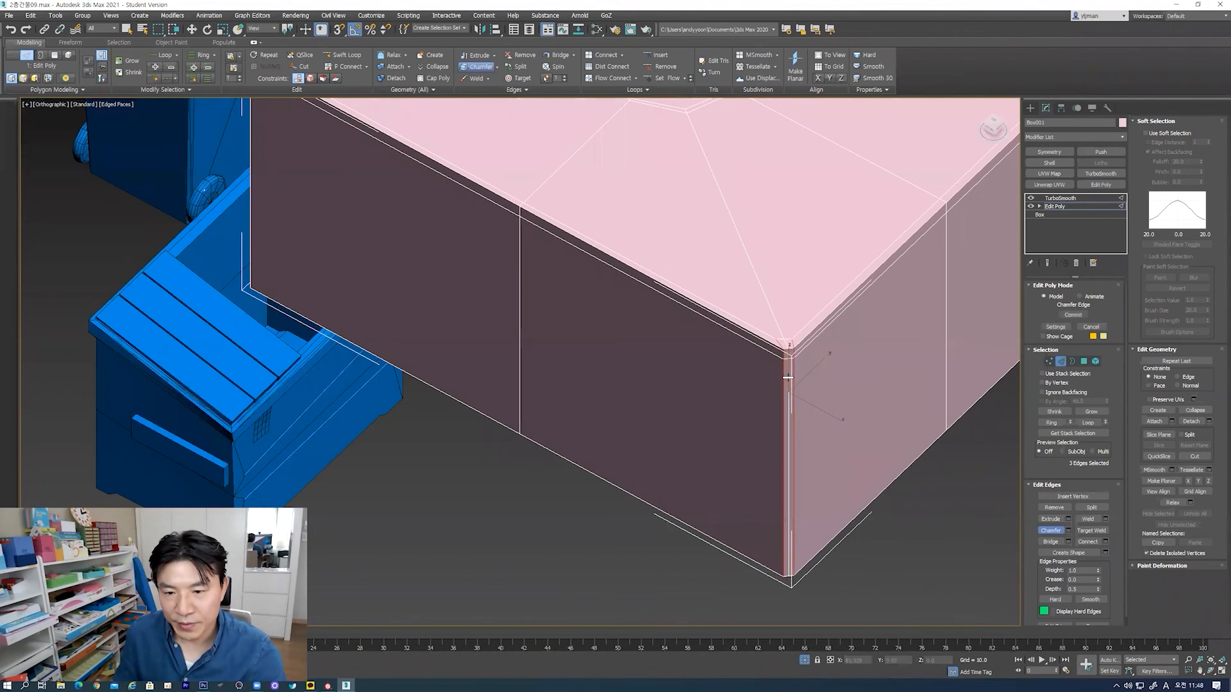
key("ctrl+z")
Step: Chamfer the selected vertical corner edges with 0 segments and an amount just under 0.2
left_click(1069, 532)
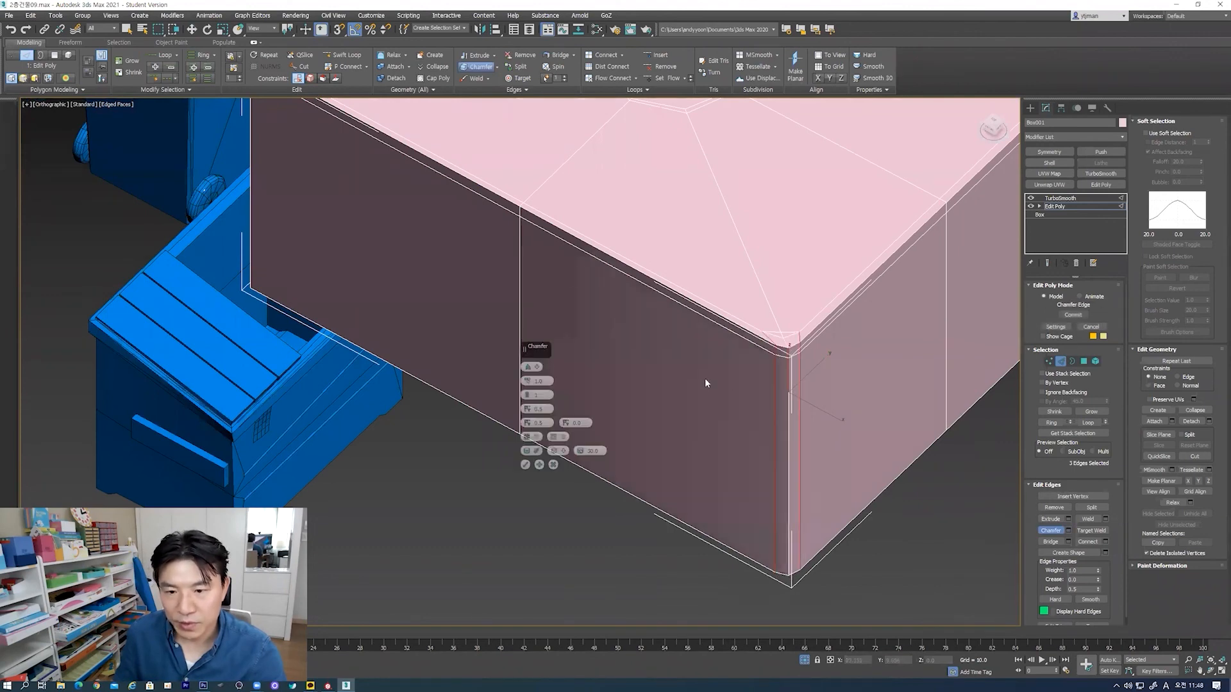
left_click(527, 397)
middle_click_drag(862, 382, 822, 388, "alt")
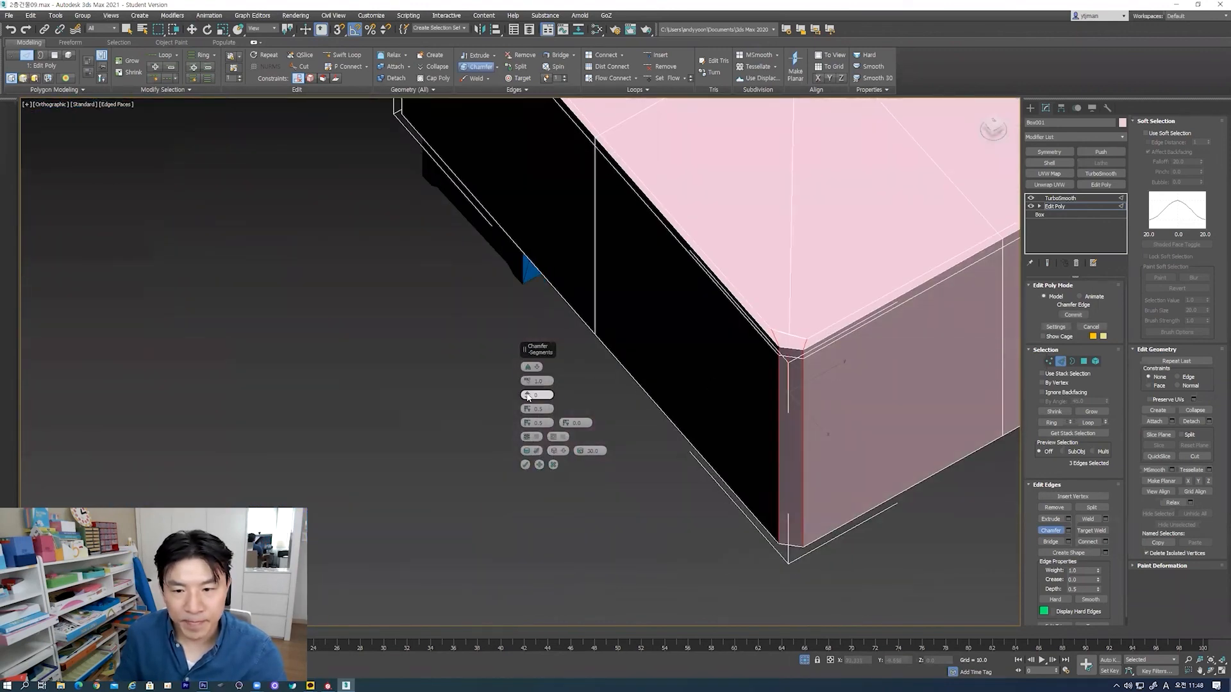
left_click_drag(527, 381, 534, 397)
scroll(794, 361, "up", 2)
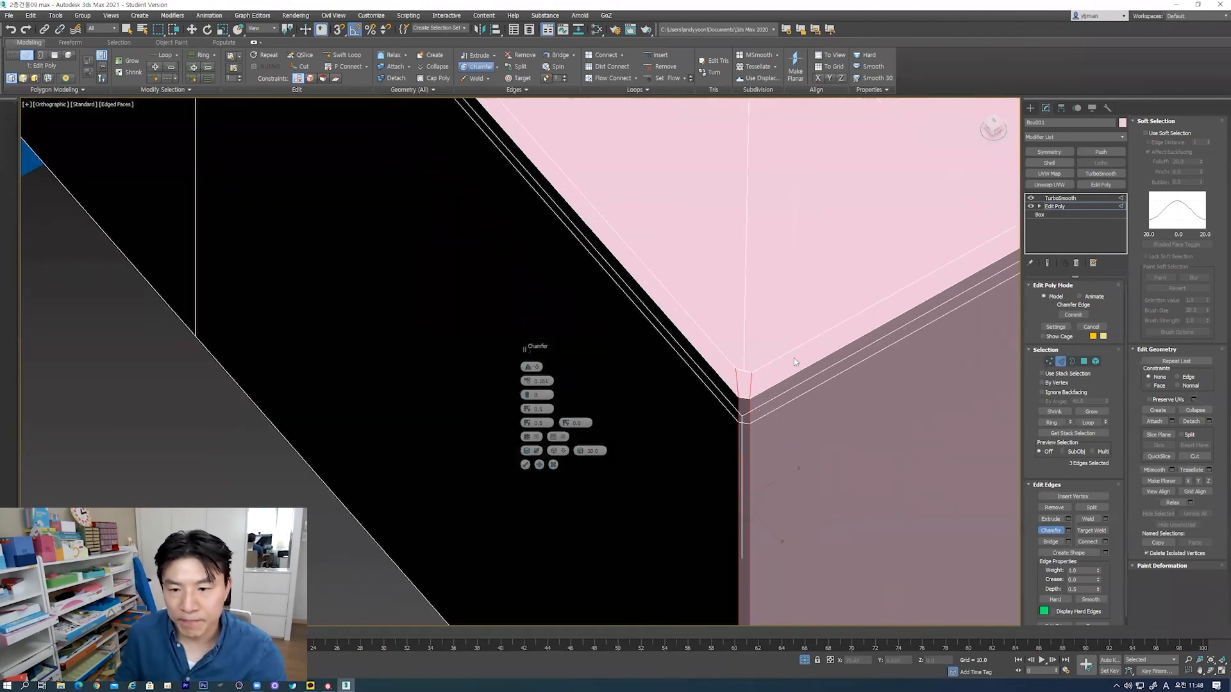
scroll(793, 359, "up", 3)
scroll(720, 375, "up", 3)
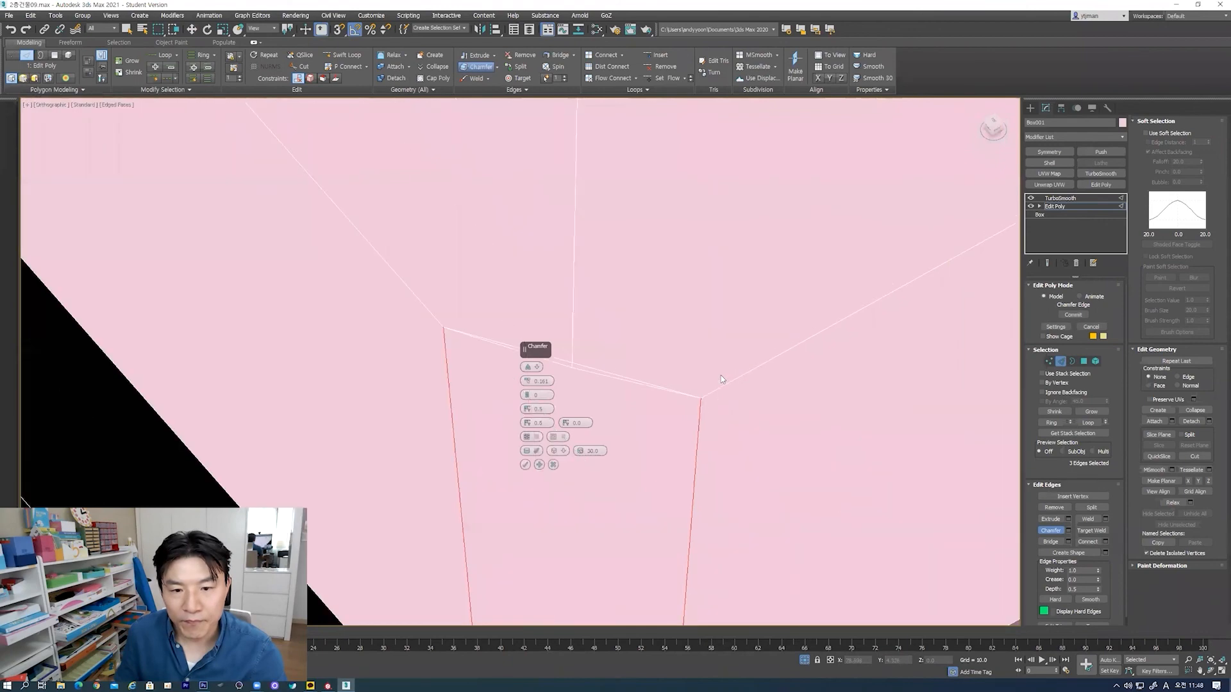
scroll(703, 378, "down", 2)
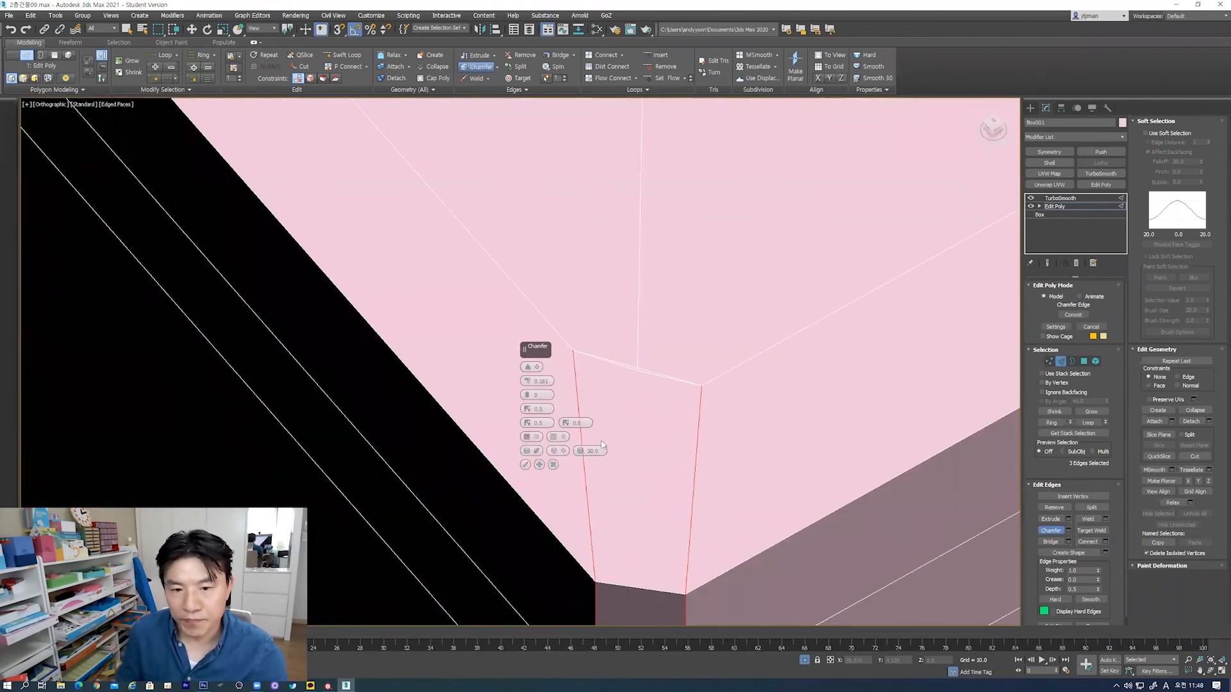
left_click(525, 465)
scroll(667, 383, "down", 3)
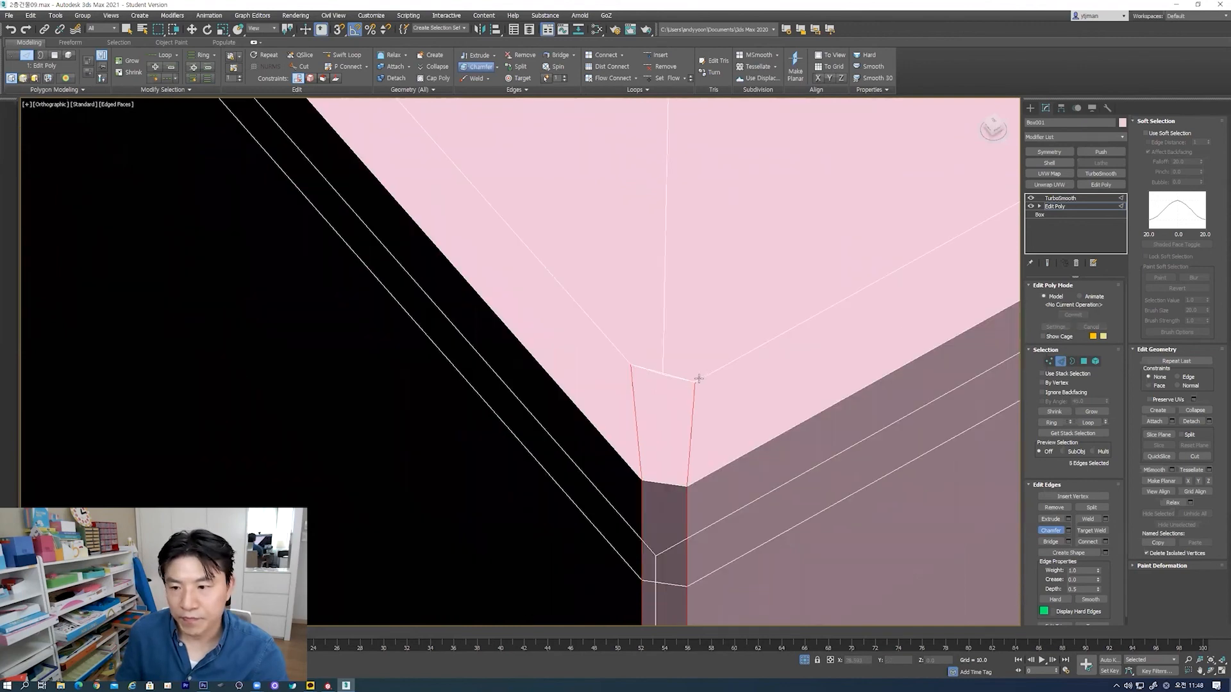
Step: Move the middle vertex at the chamfer's inner end on the top face a little toward the hole, along the diagonal
left_click(1049, 361)
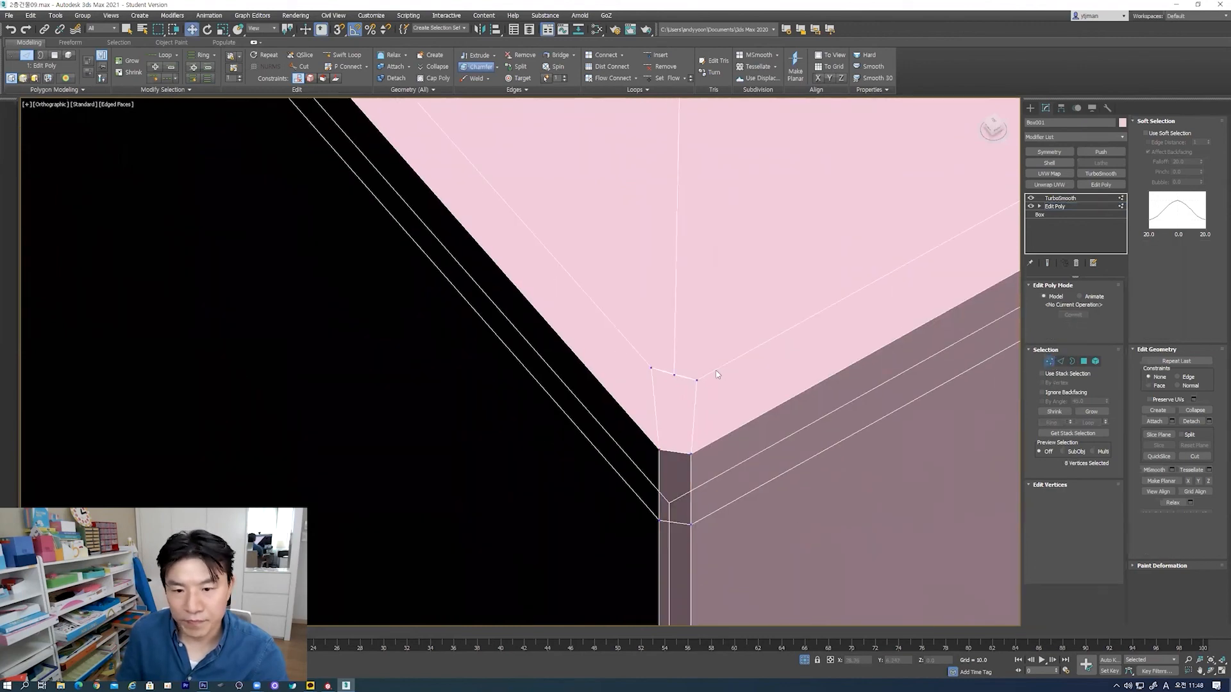
left_click(676, 374)
middle_click_drag(680, 360, 552, 278, "alt")
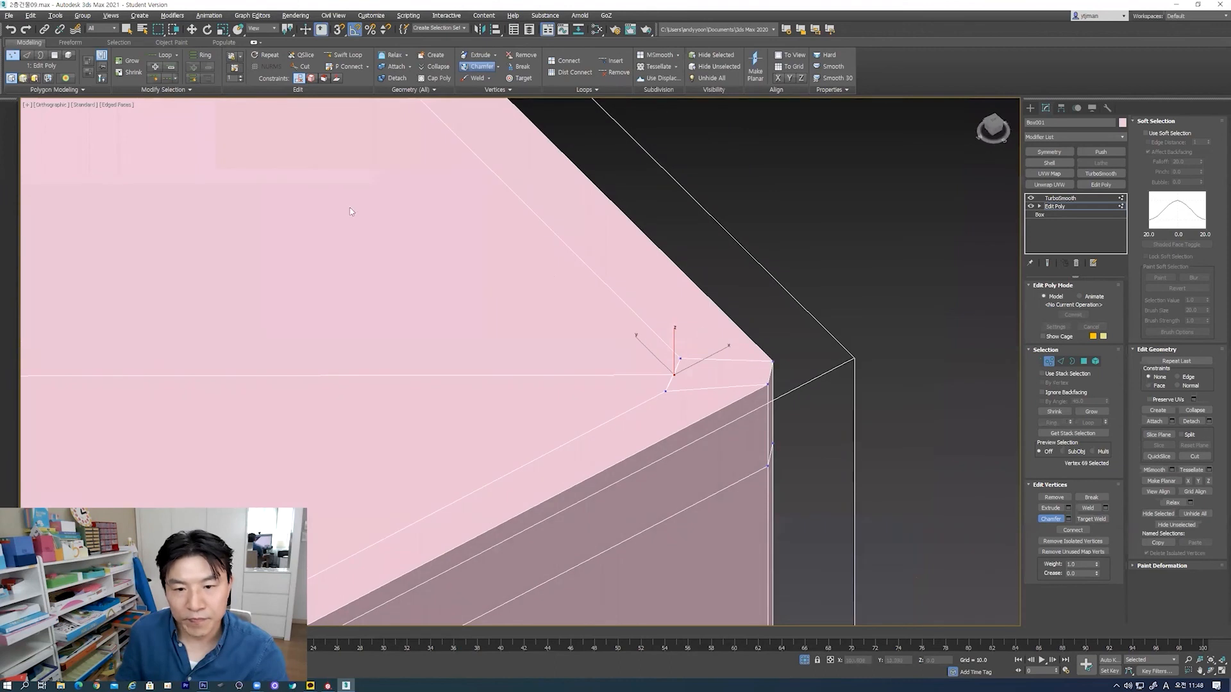
left_click(192, 29)
middle_click_drag(670, 359, 679, 349, "alt")
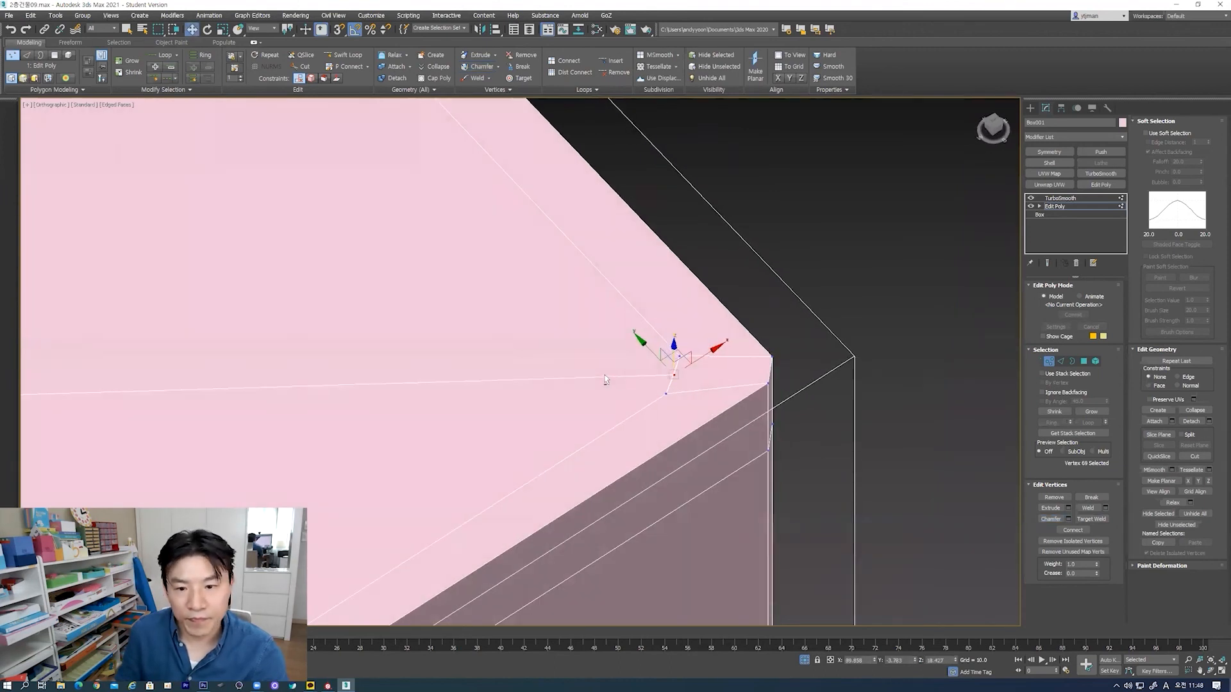
left_click_drag(680, 349, 620, 350)
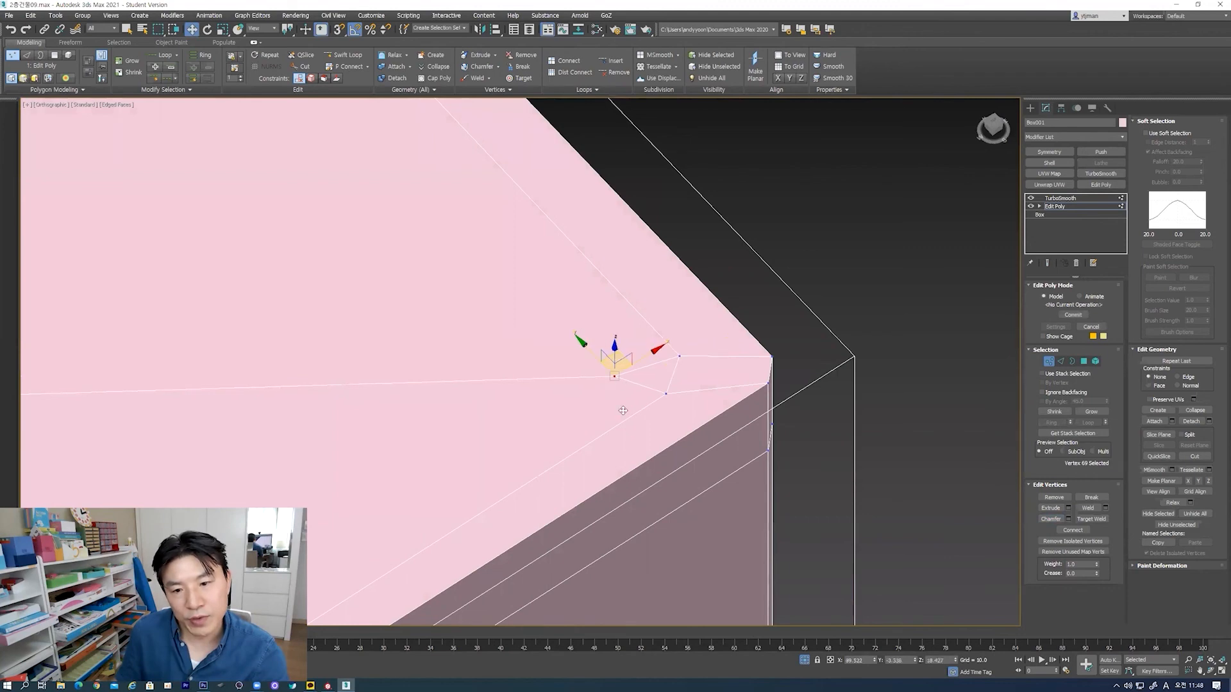
scroll(623, 412, "down", 3)
left_click(1049, 361)
Step: Examine the chamfered corner and the base of the box with TurboSmooth applied
left_click(1060, 199)
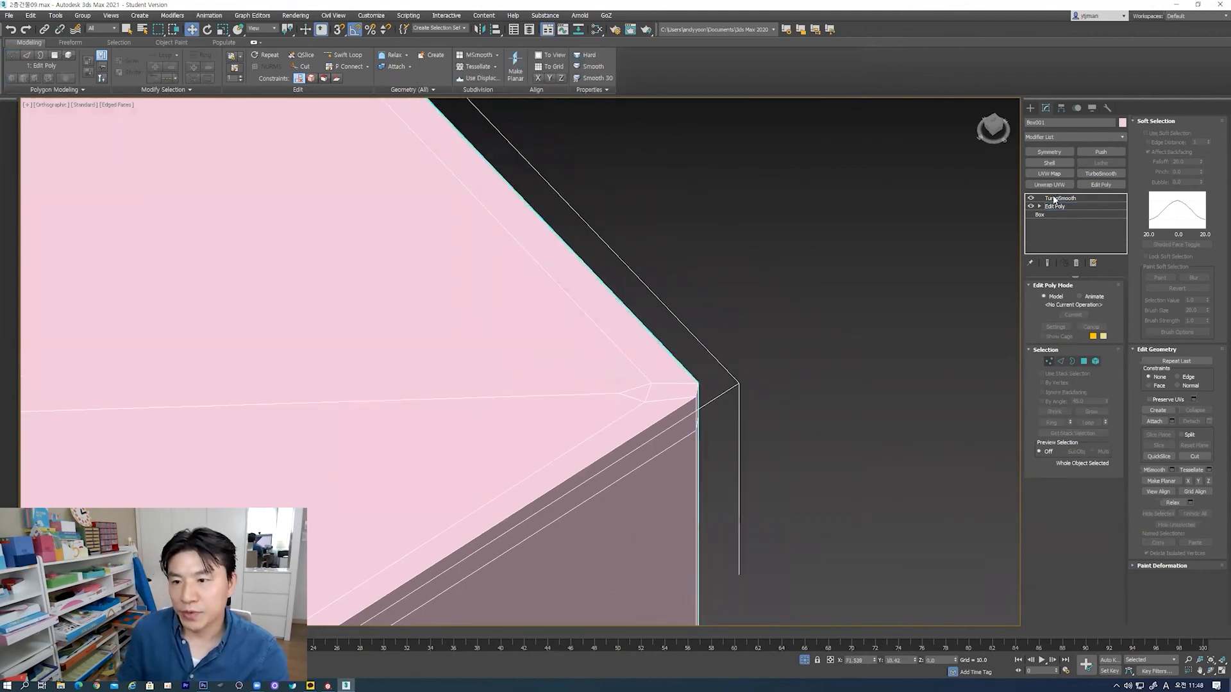
scroll(650, 450, "down", 8)
mouse_move(609, 457)
middle_mouse_down("alt")
mouse_move(596, 444)
mouse_move(608, 434)
middle_mouse_up("alt")
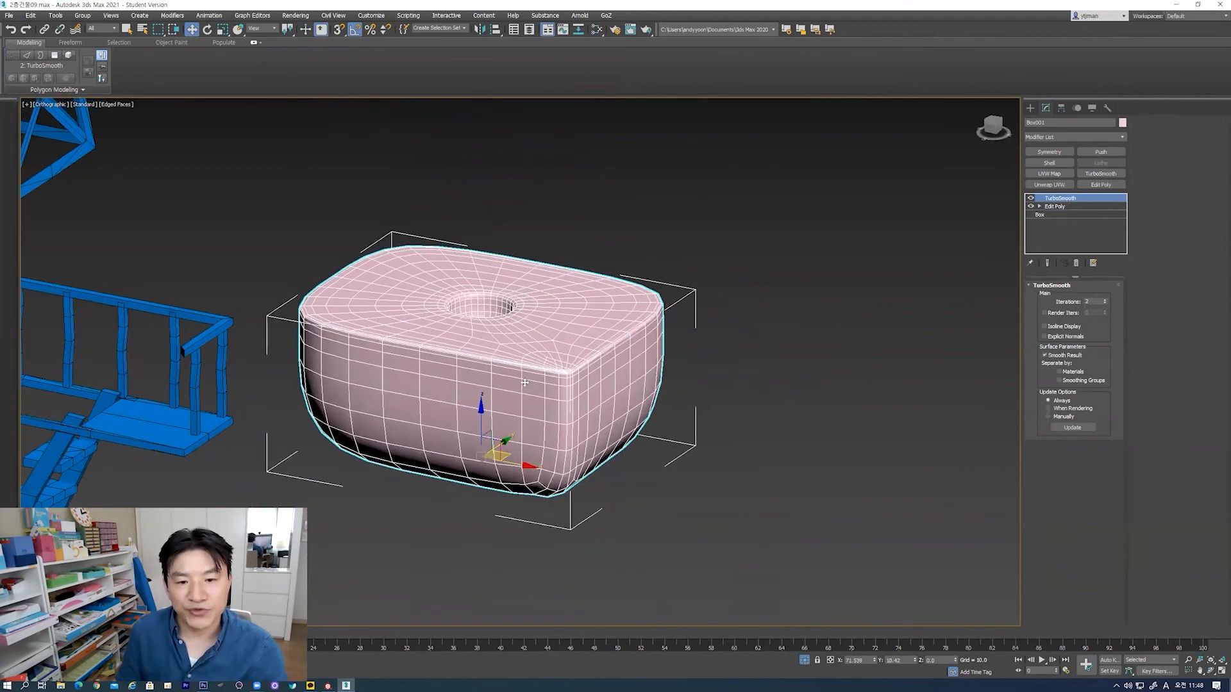
scroll(582, 410, "up", 4)
scroll(537, 347, "down", 3)
Step: Add a Swift Loop support loop around the sides just above the box's base in the Edit Poly modifier
left_click(1056, 207)
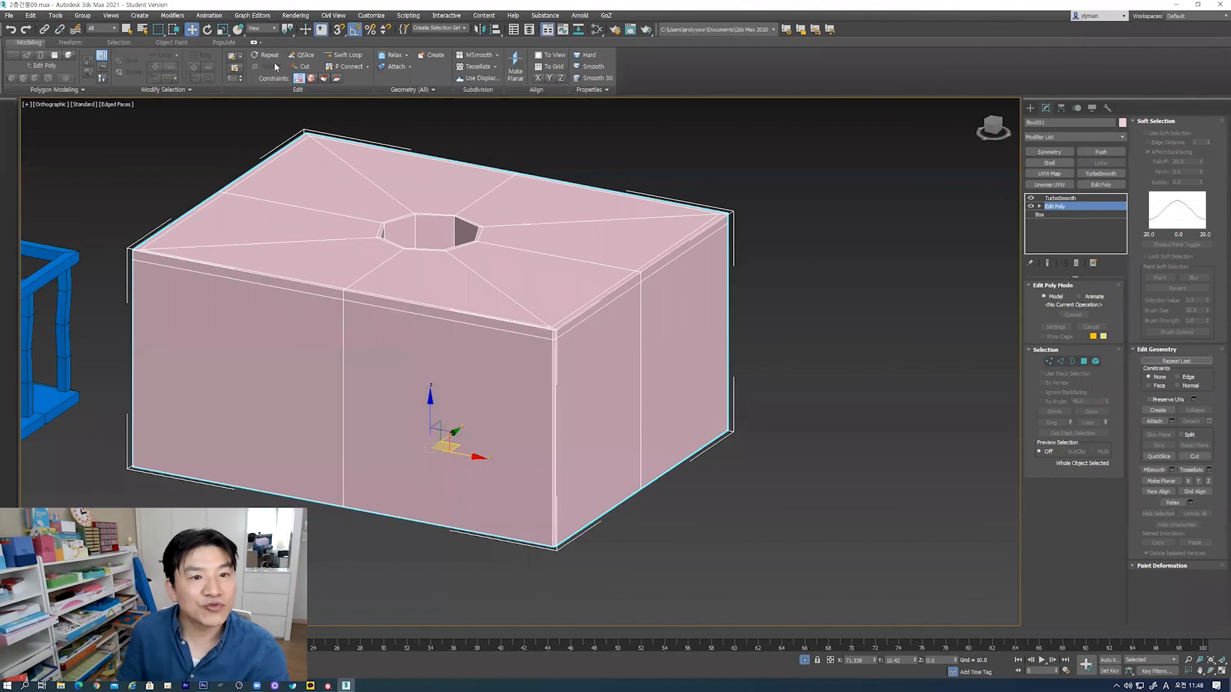
left_click(343, 55)
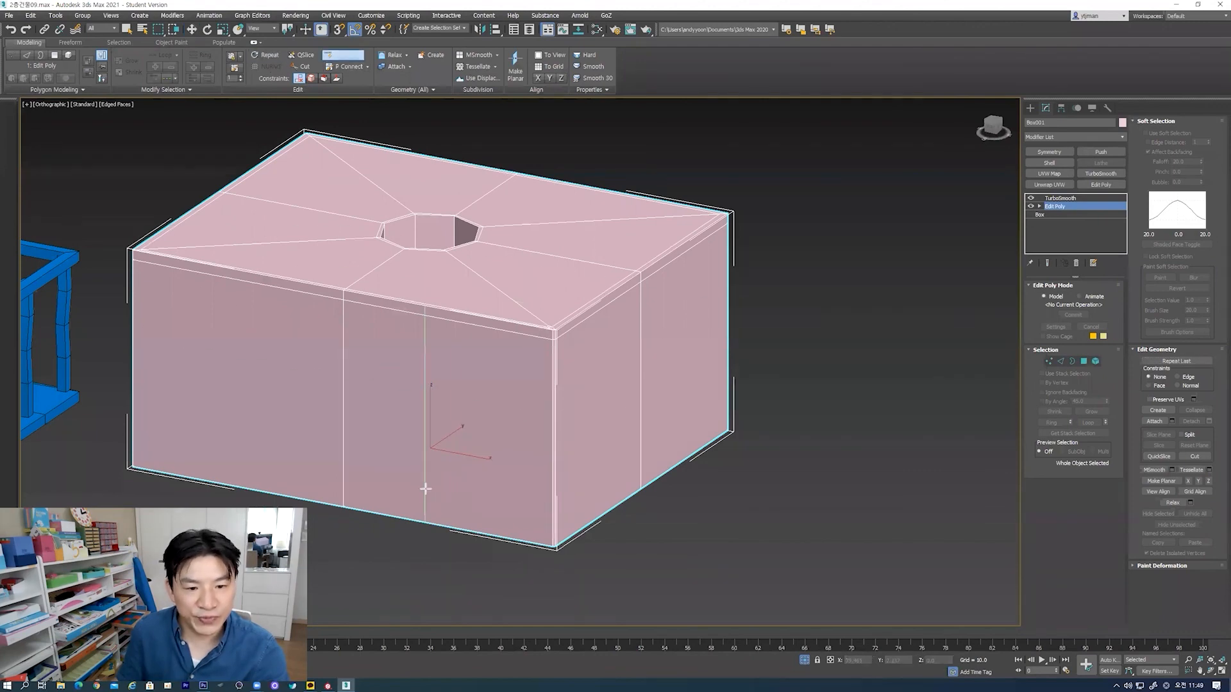
left_click(339, 499)
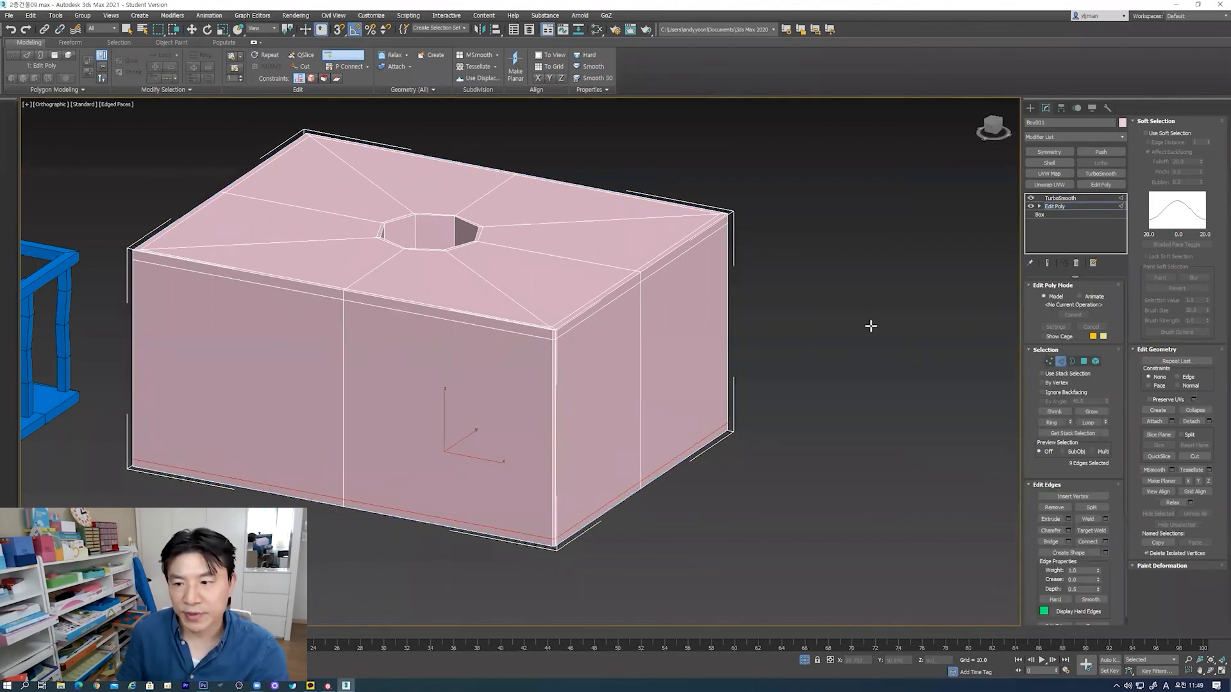
left_click(1061, 360)
Step: Inspect the TurboSmooth result on the box in perspective view without edged faces, from near and far
left_click(1061, 198)
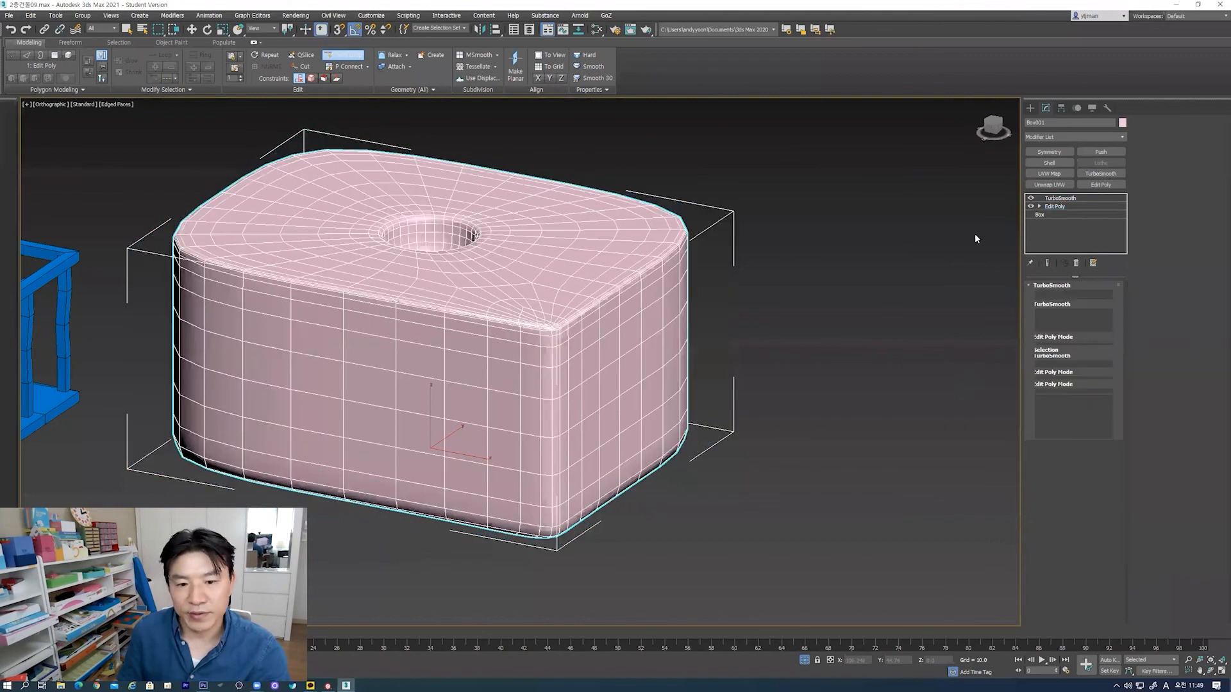
key("w")
middle_click_drag(808, 405, 742, 402, "alt")
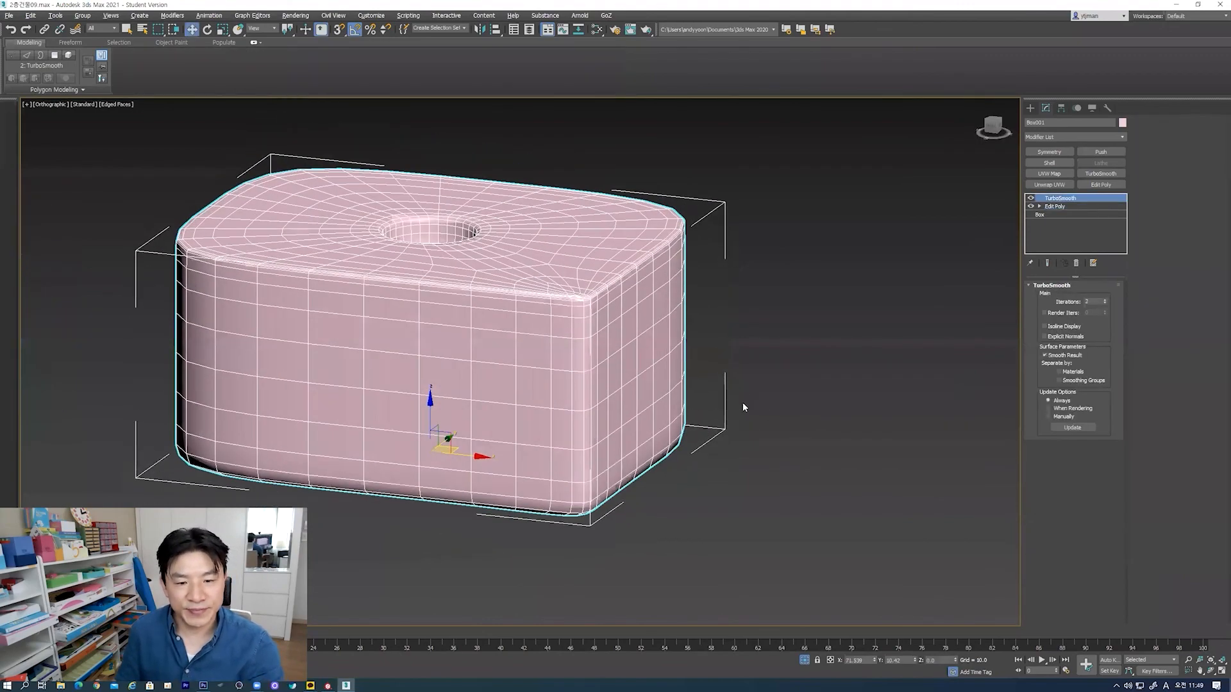
key("p")
key("F3")
key("F3")
key("F4")
scroll(744, 401, "down", 8)
mouse_move(746, 406)
middle_mouse_down("alt")
mouse_move(697, 439)
mouse_move(757, 385)
middle_mouse_up("alt")
left_click(799, 376)
left_click(716, 378)
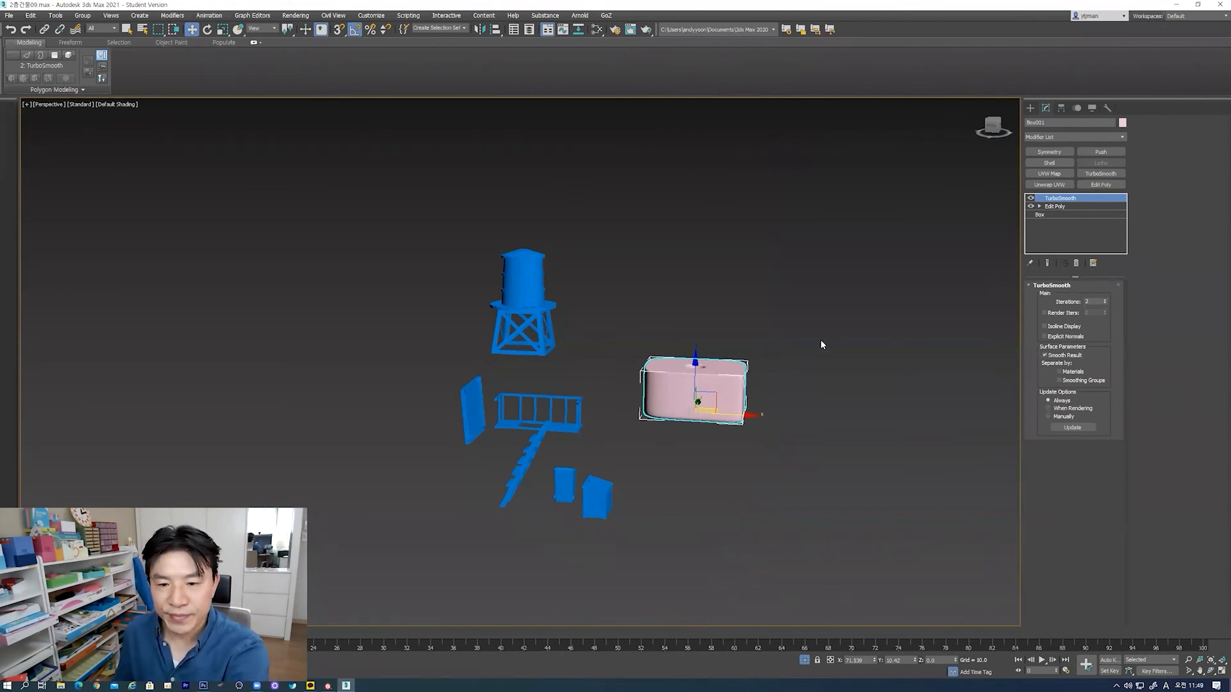
scroll(692, 401, "up", 4)
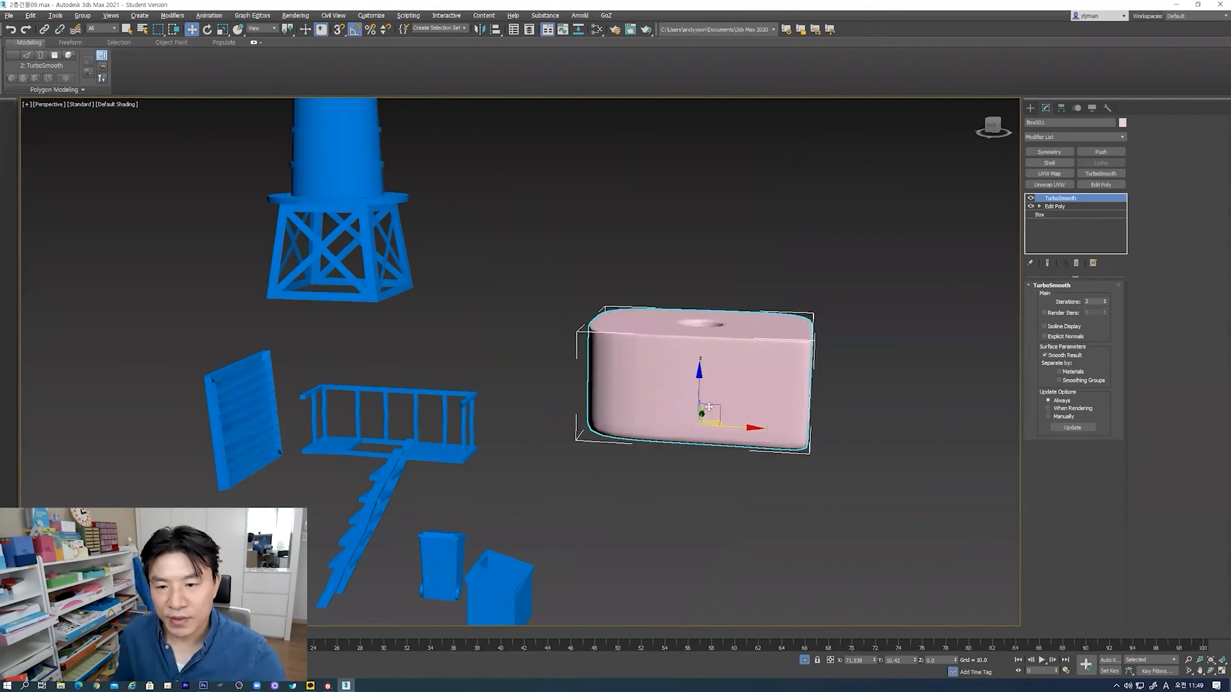
middle_click_drag(707, 411, 686, 418, "alt")
scroll(683, 422, "up", 2)
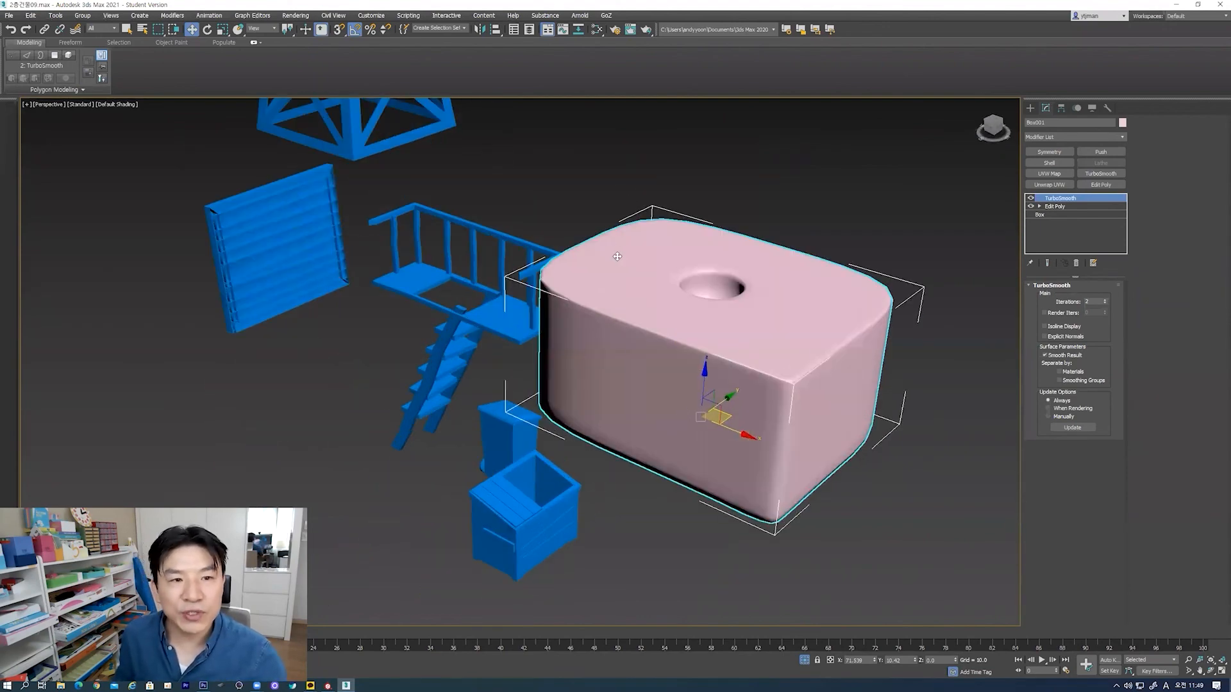
middle_click_drag(628, 264, 633, 260, "alt")
Step: Delete the pink test box and unhide all objects in the scene
left_click(795, 221)
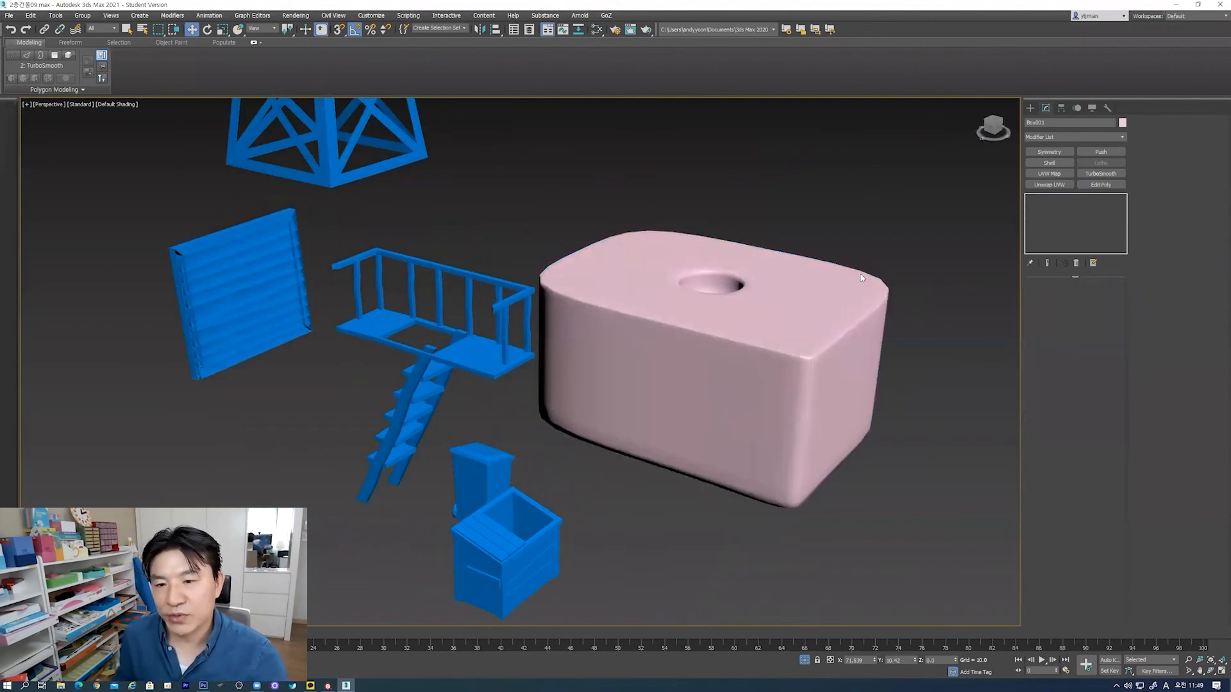
left_click(807, 341)
key("Delete")
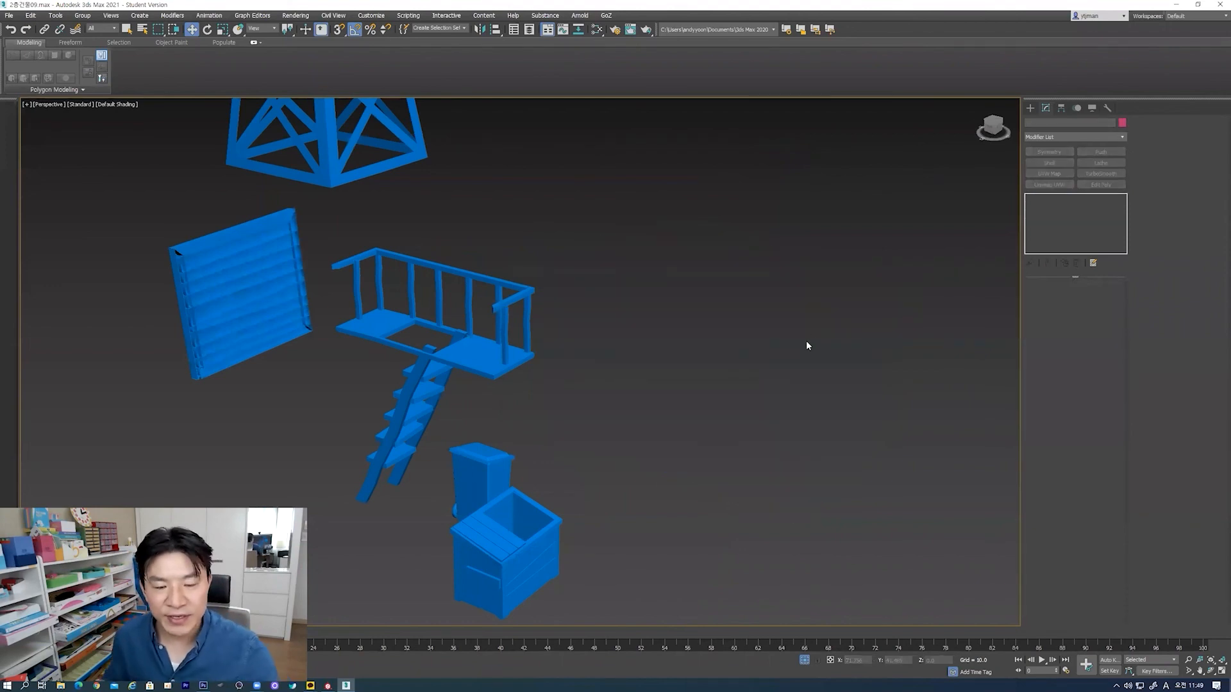
right_click(622, 322)
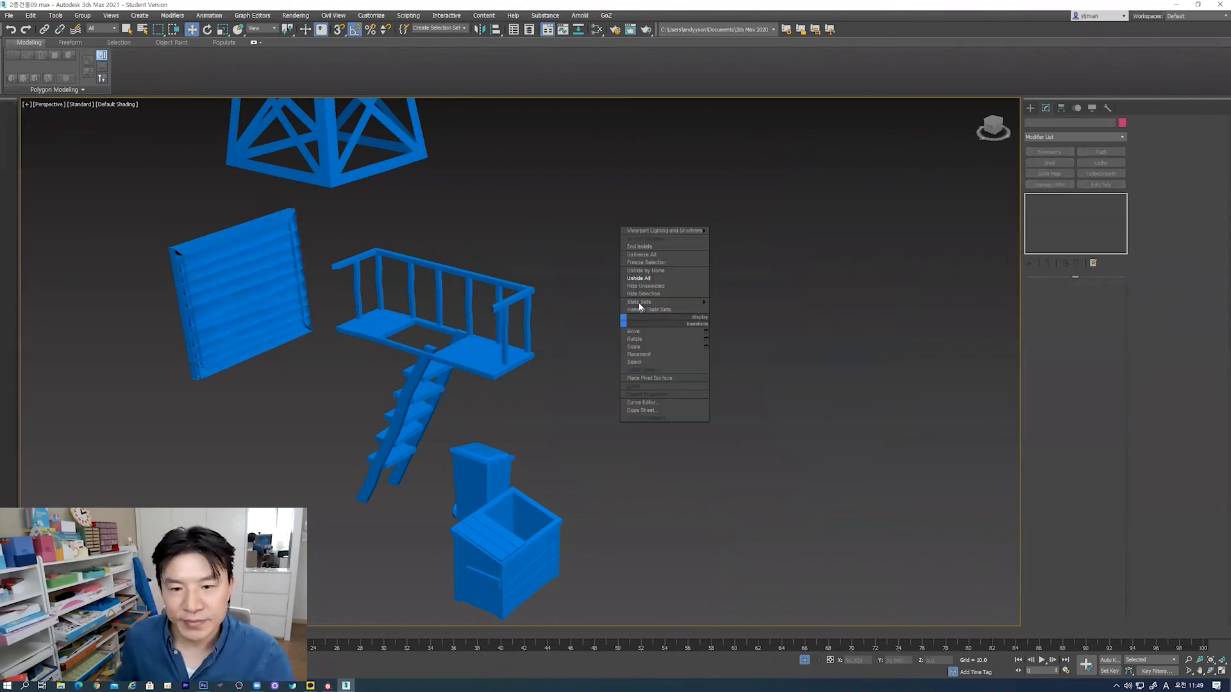
left_click(641, 278)
Step: Add an Unwrap UVW modifier to the combined blue object, open its UV editor and turn on selection by element
middle_click_drag(607, 410, 524, 390, "alt")
left_click(612, 417)
middle_click_drag(617, 417, 665, 424, "alt")
scroll(750, 404, "down", 3)
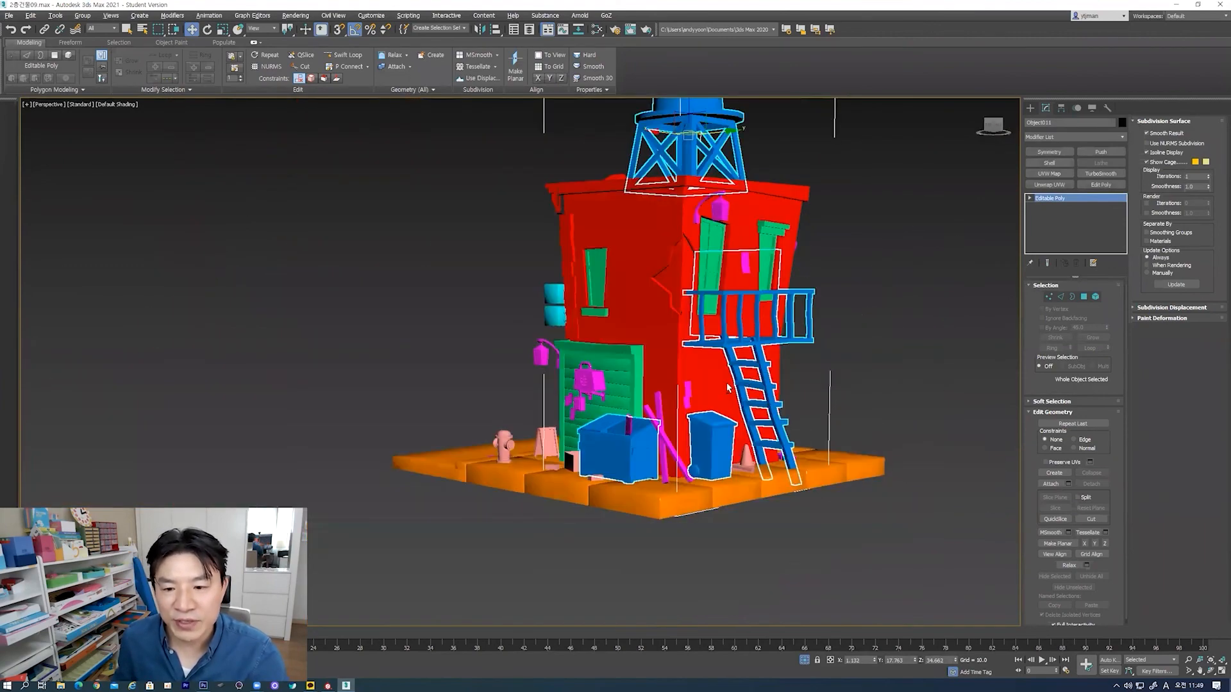
middle_click_drag(731, 385, 795, 351, "alt")
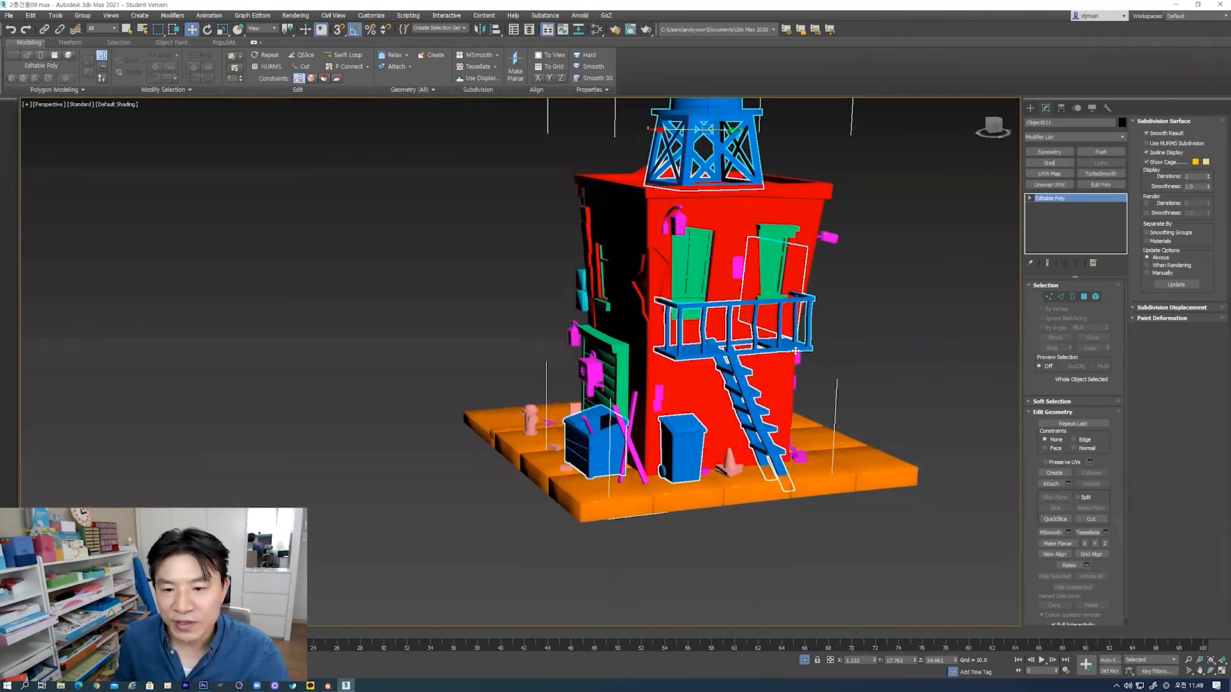
left_click(960, 293)
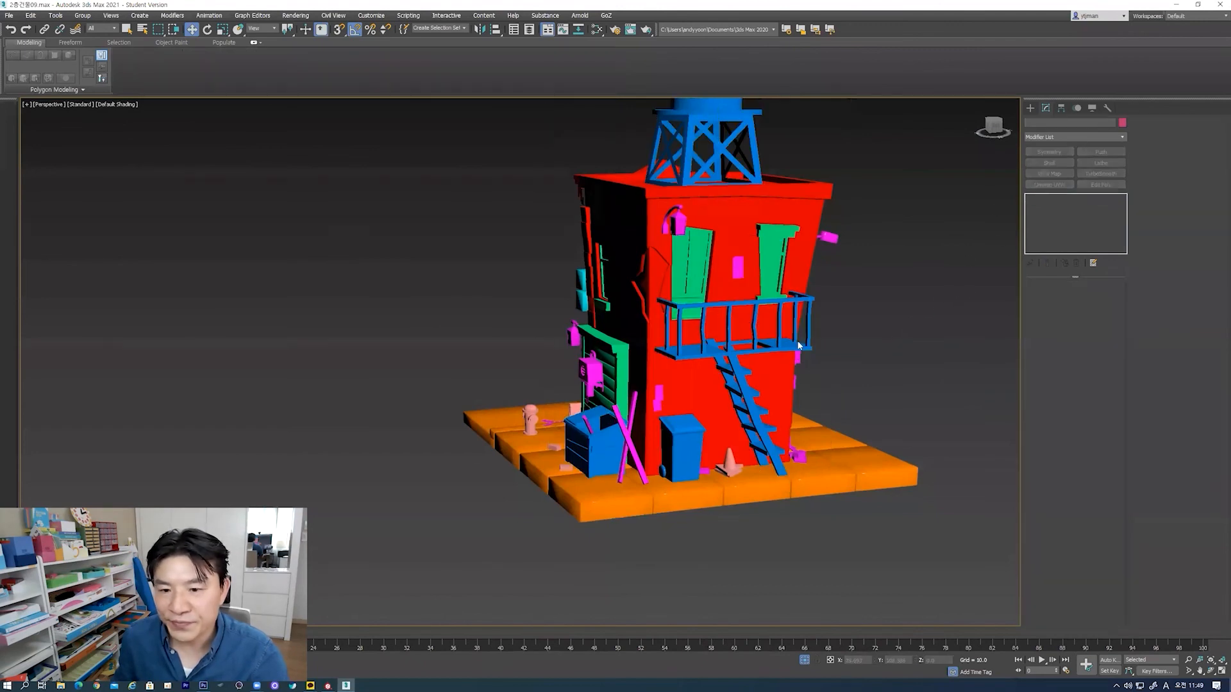
left_click(799, 348)
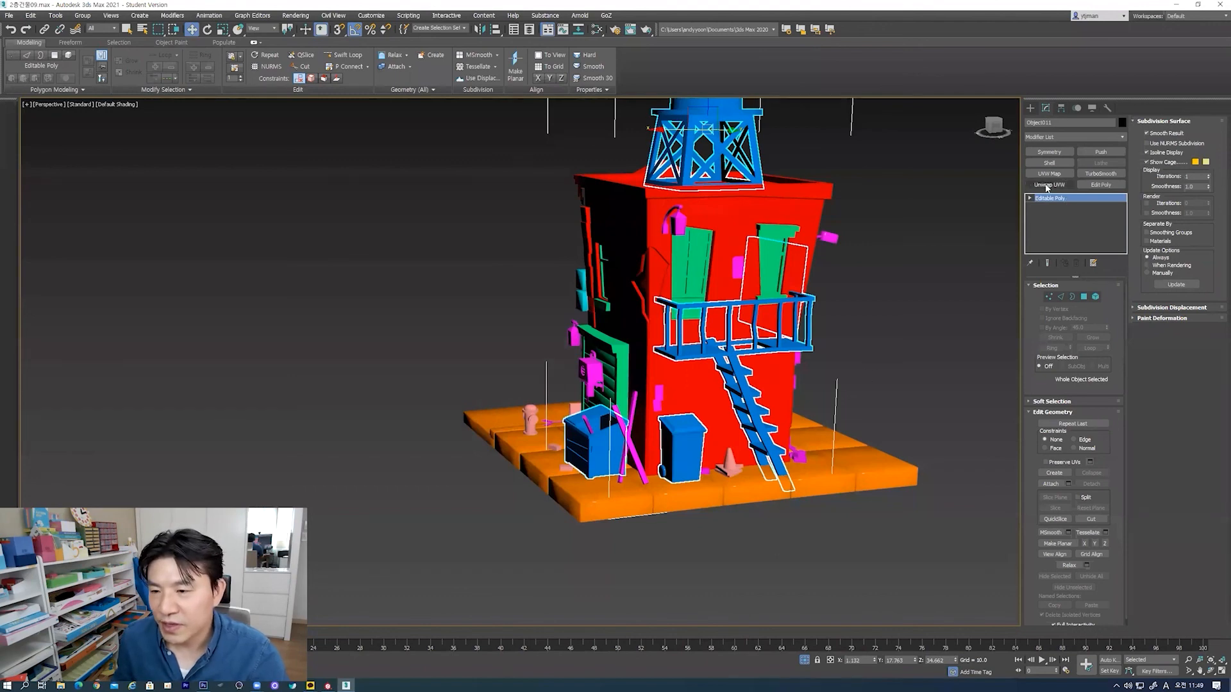
left_click(1049, 185)
left_click(1073, 443)
scroll(186, 214, "up", 2)
left_click(1100, 300)
Step: Select the balcony floor on the model to locate its pieces in the UV layout
left_click(781, 346)
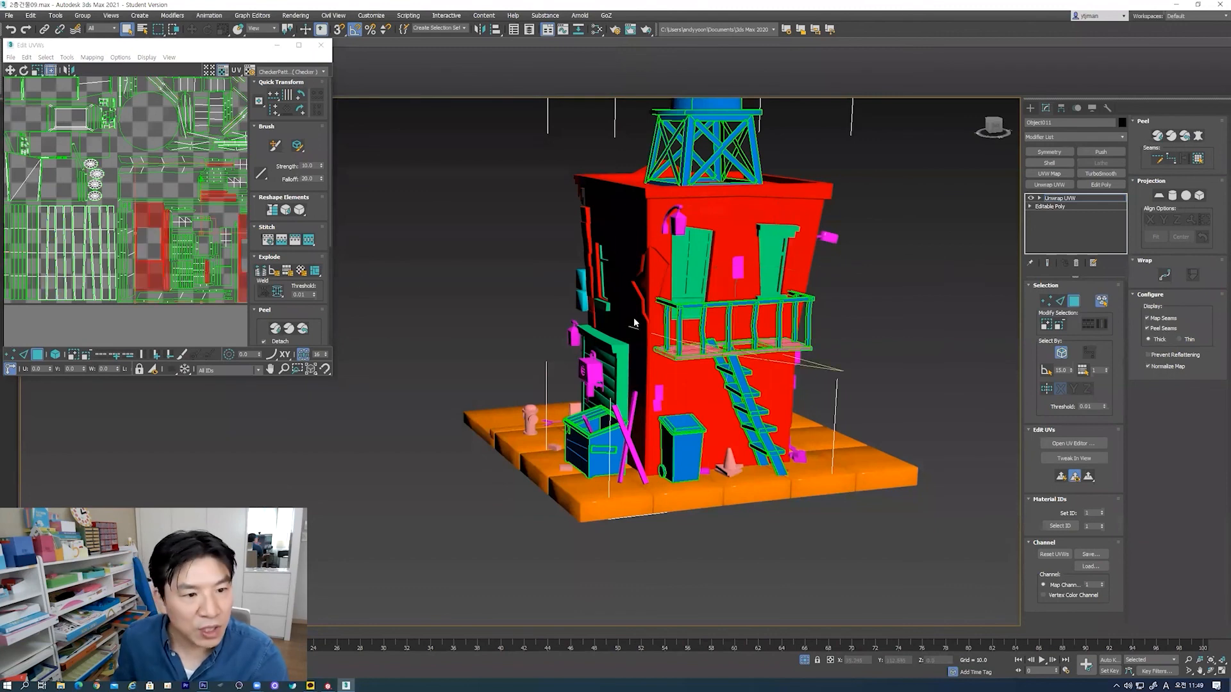
middle_click_drag(95, 257, 38, 247)
middle_click_drag(825, 350, 746, 374, "alt")
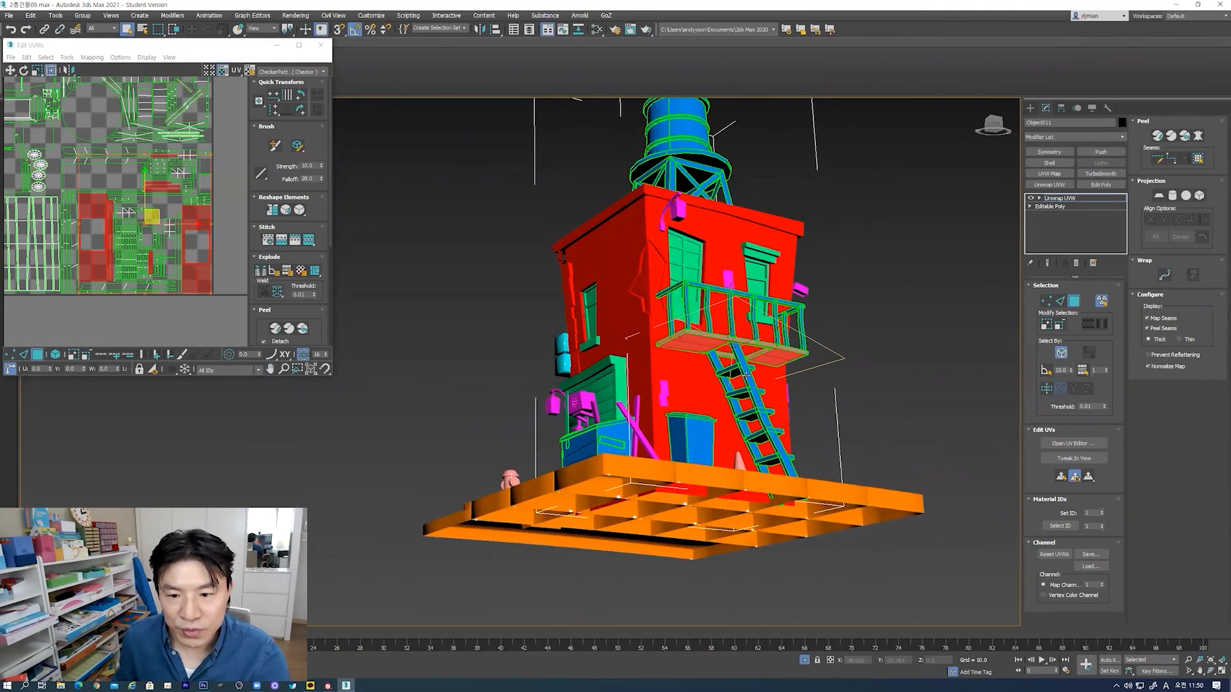
Step: Select the staircase's two side rails and its treads together and examine where their pieces lie in the full UV layout
left_click(746, 374)
left_click(726, 372, "ctrl")
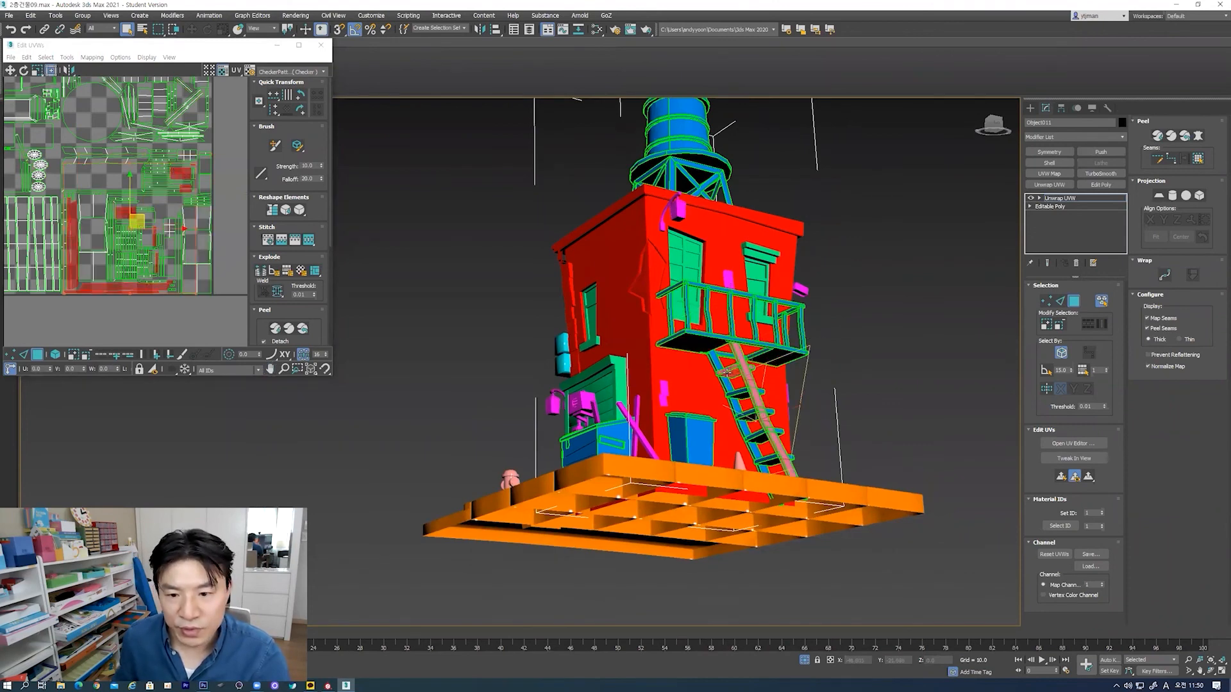
left_click(738, 405, "ctrl")
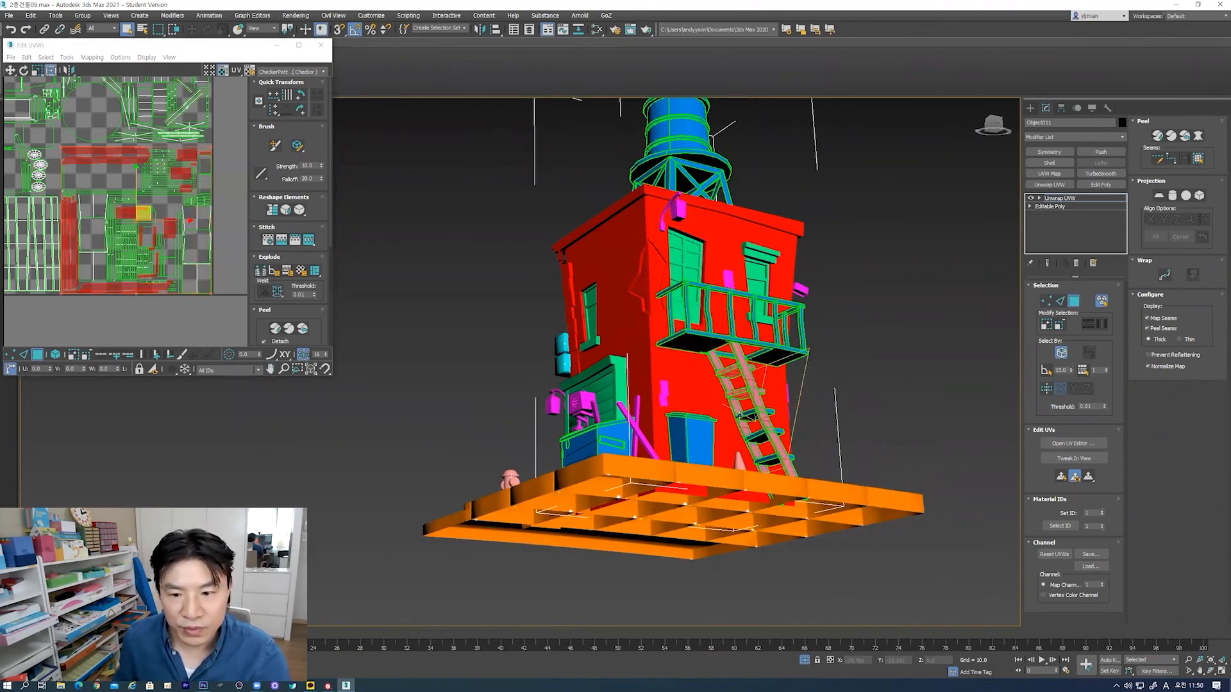
left_click(747, 416, "ctrl")
left_click(756, 434, "ctrl")
left_click(767, 458, "ctrl")
left_click(776, 333, "ctrl")
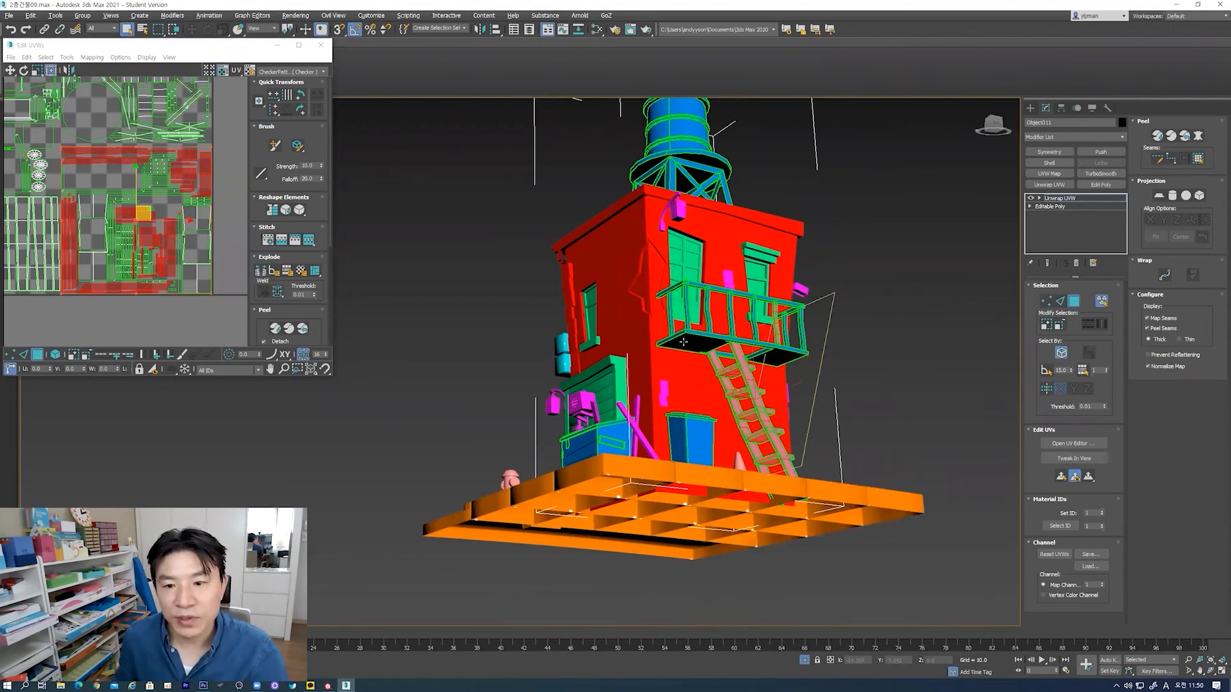
scroll(103, 194, "down", 3)
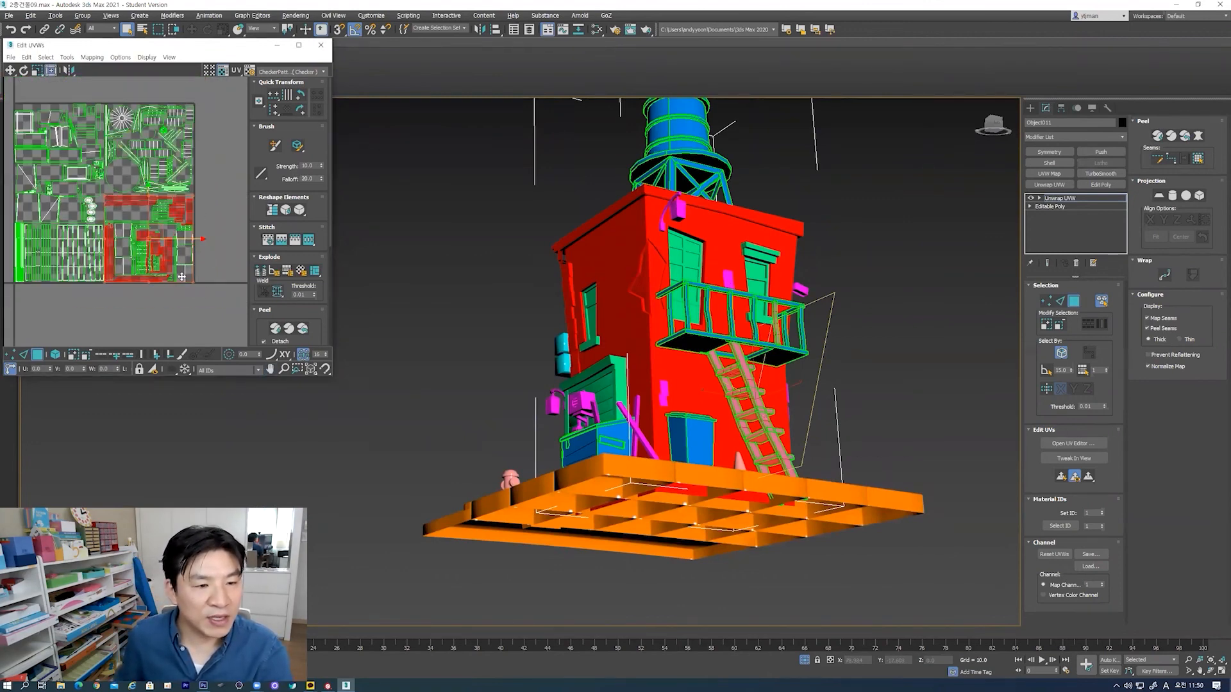
Step: Select a single face on the billboard's top plank, extend selection to whole elements and locate the plank's pieces in the UV layout
middle_click_drag(519, 367, 711, 405, "alt")
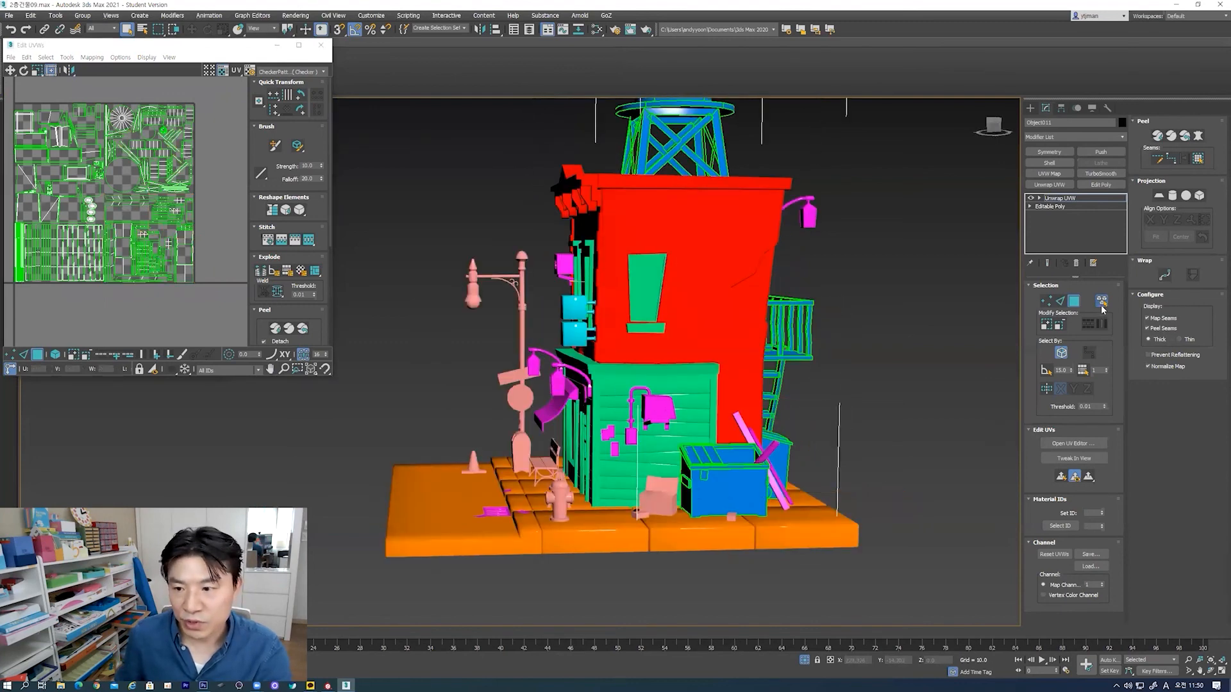
middle_click_drag(484, 321, 744, 282, "alt")
left_click(741, 280)
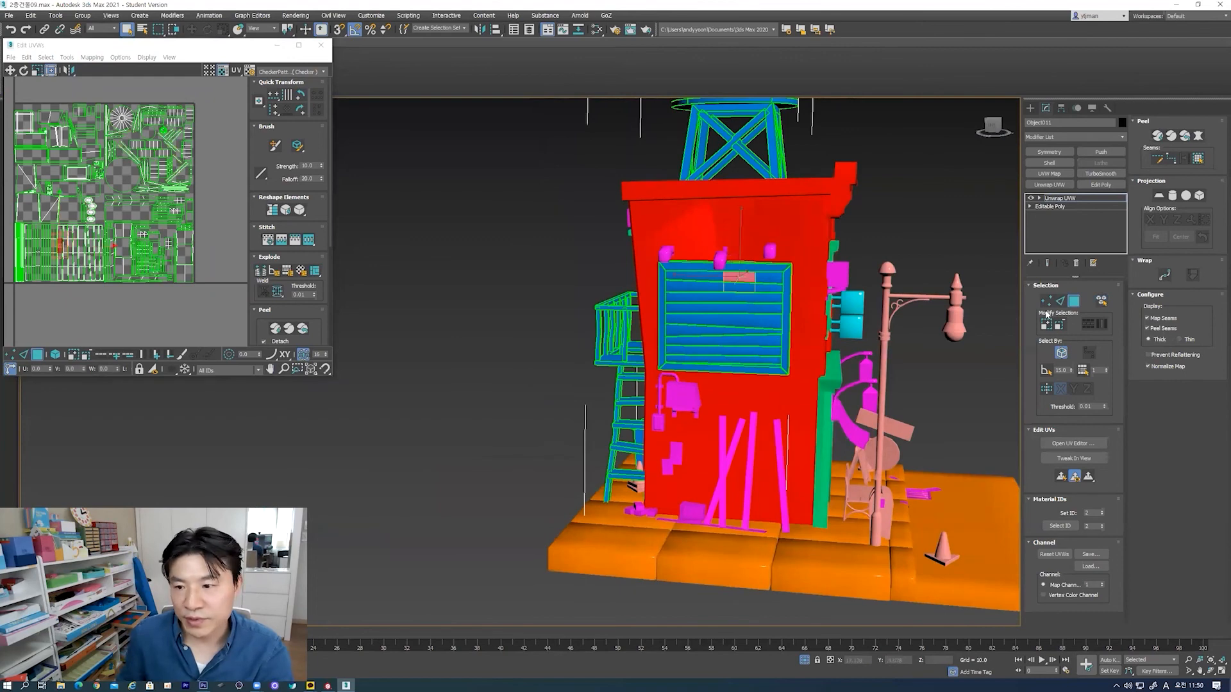
left_click(1103, 302)
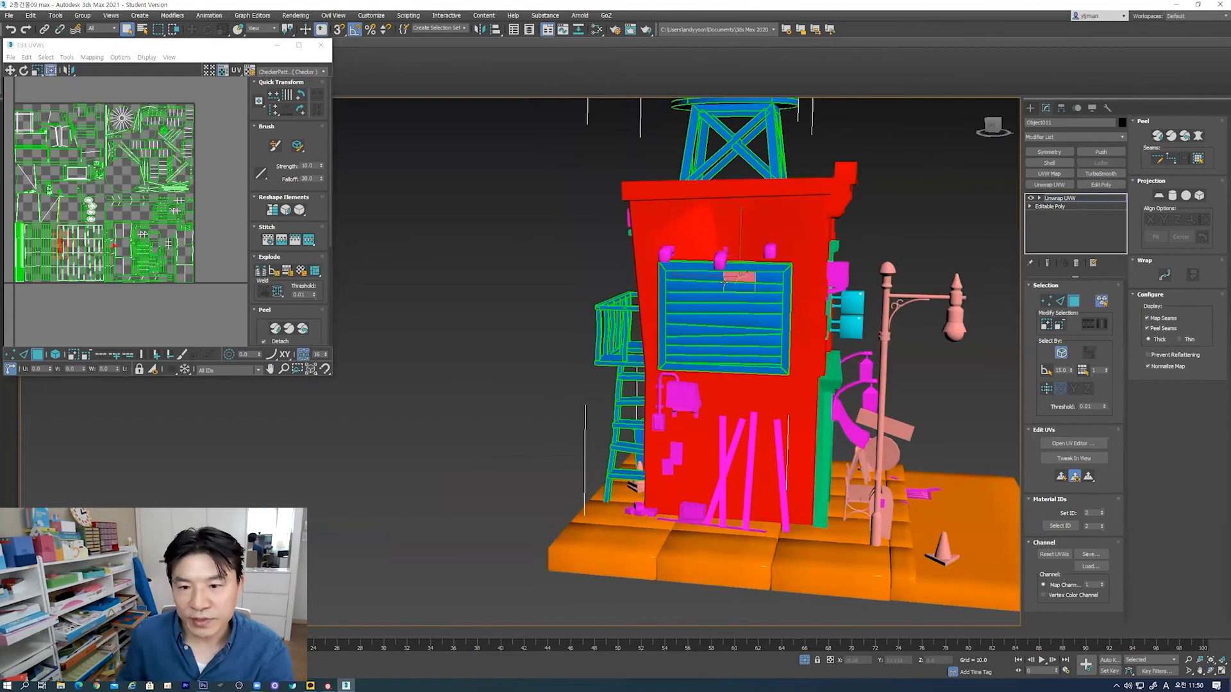
left_click(769, 280)
middle_click_drag(38, 300, 93, 278)
scroll(92, 278, "up", 3)
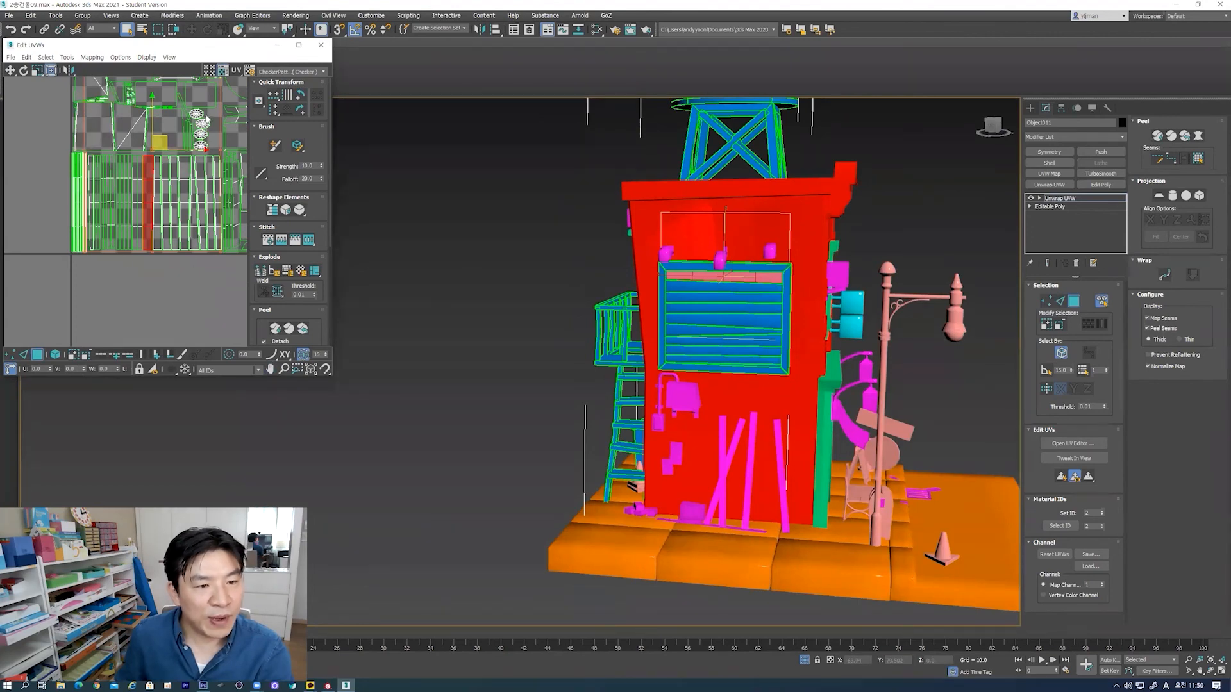
scroll(91, 220, "up", 4)
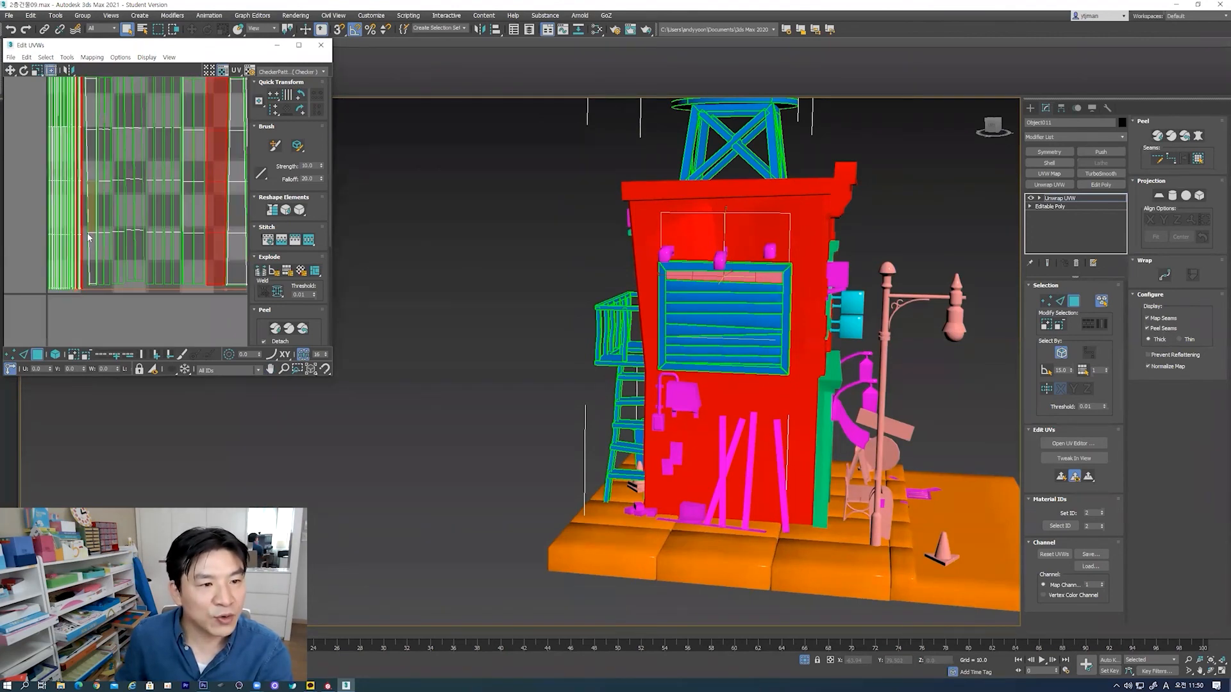
Step: Select the narrow strips along the UV layout's edge and examine in wireframe which billboard plank edges they cover
left_click_drag(38, 178, 74, 235)
scroll(765, 319, "up", 8)
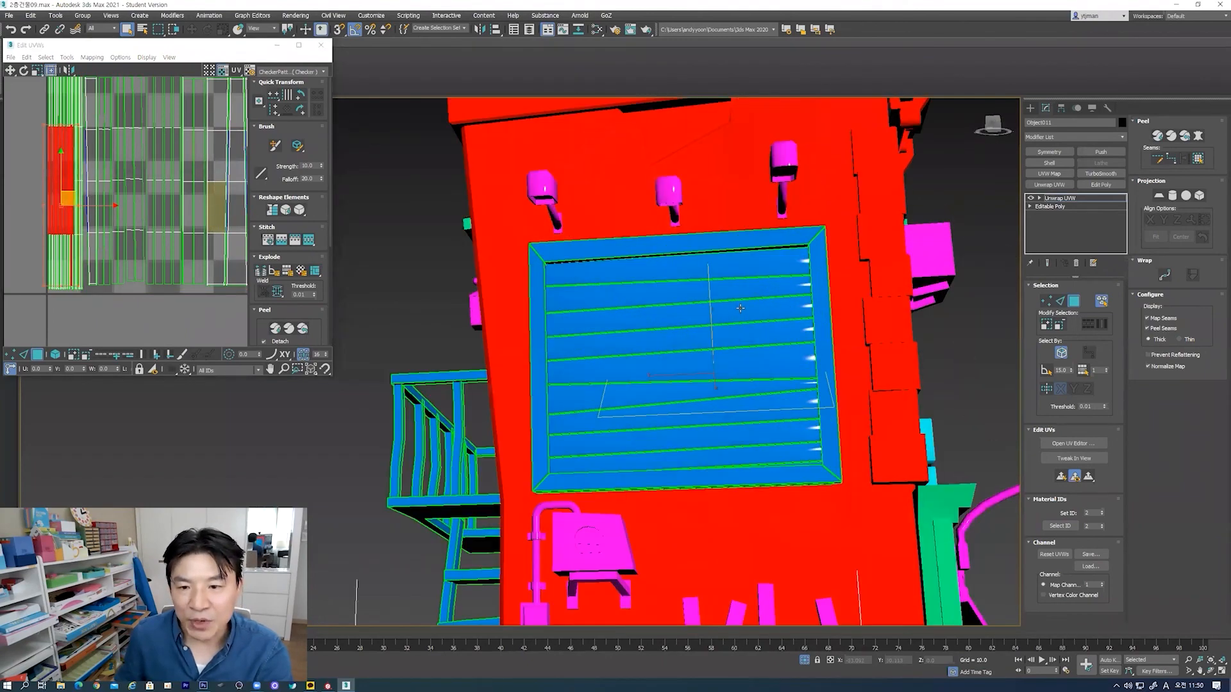
key("F4")
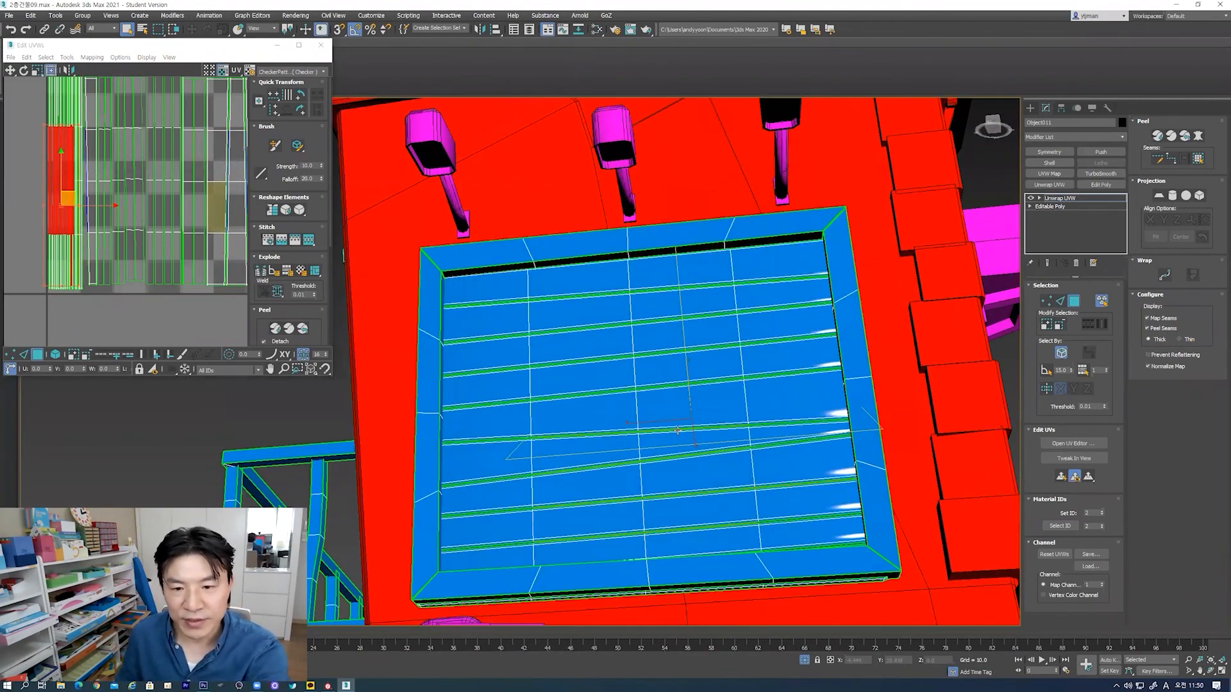
key("F3")
scroll(604, 250, "up", 4)
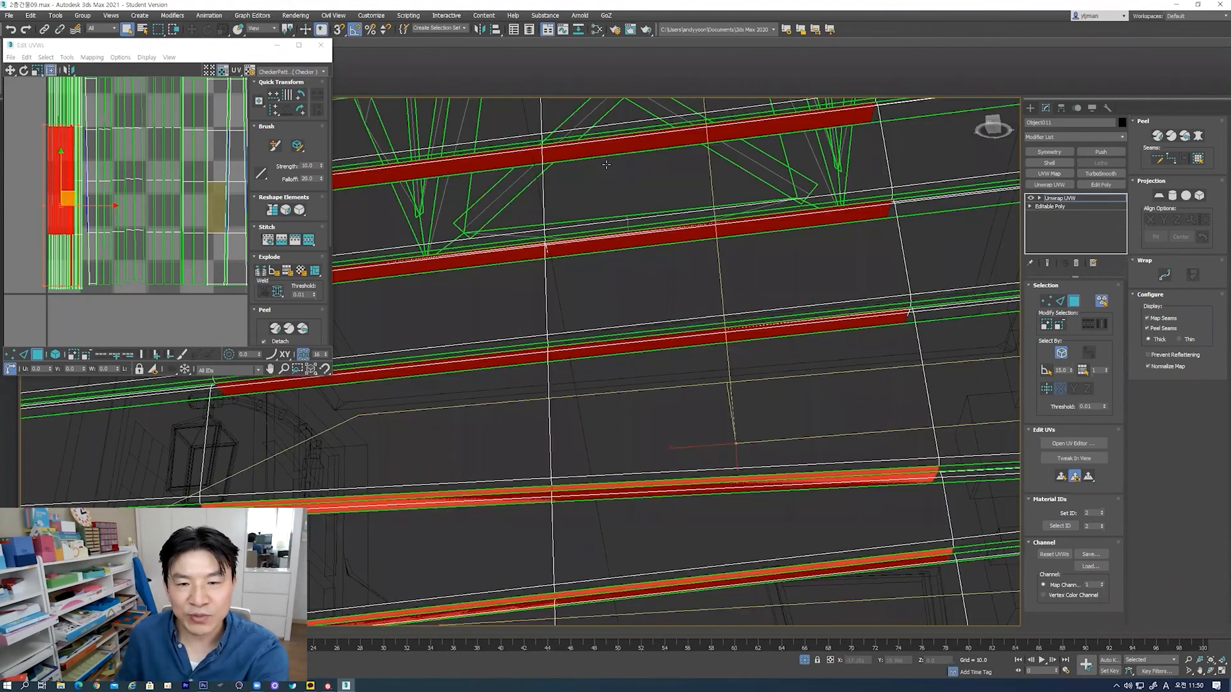
scroll(625, 353, "down", 6)
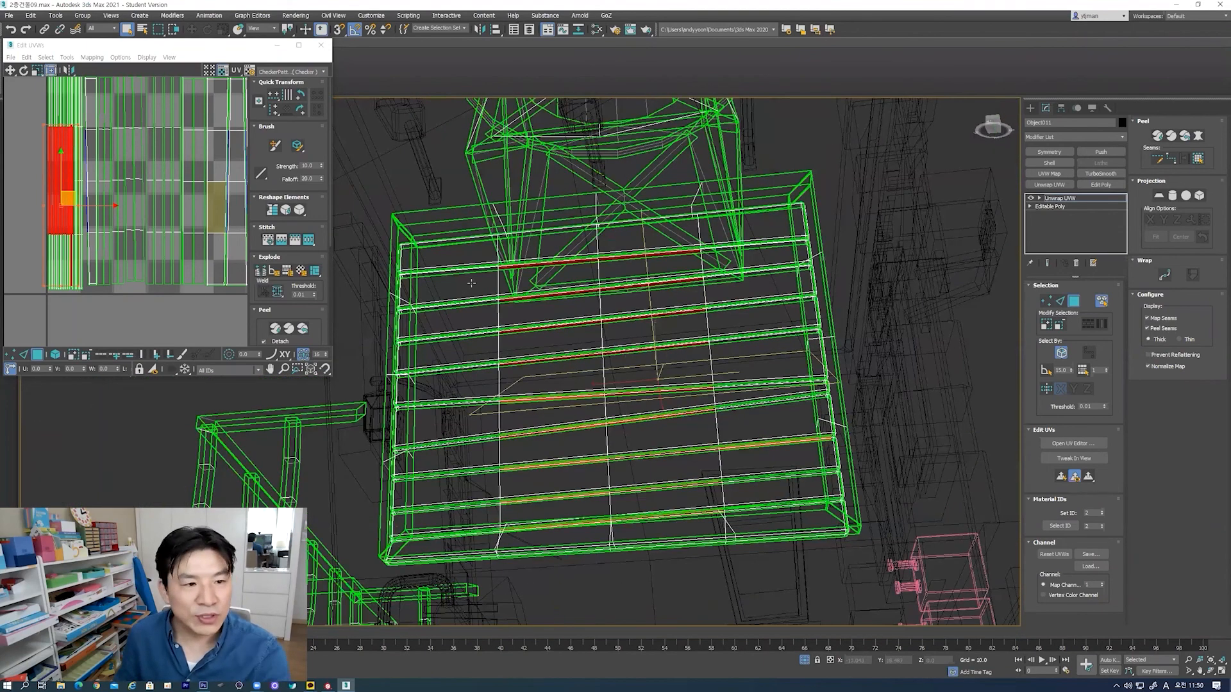
left_click_drag(18, 145, 80, 219)
scroll(64, 206, "down", 2)
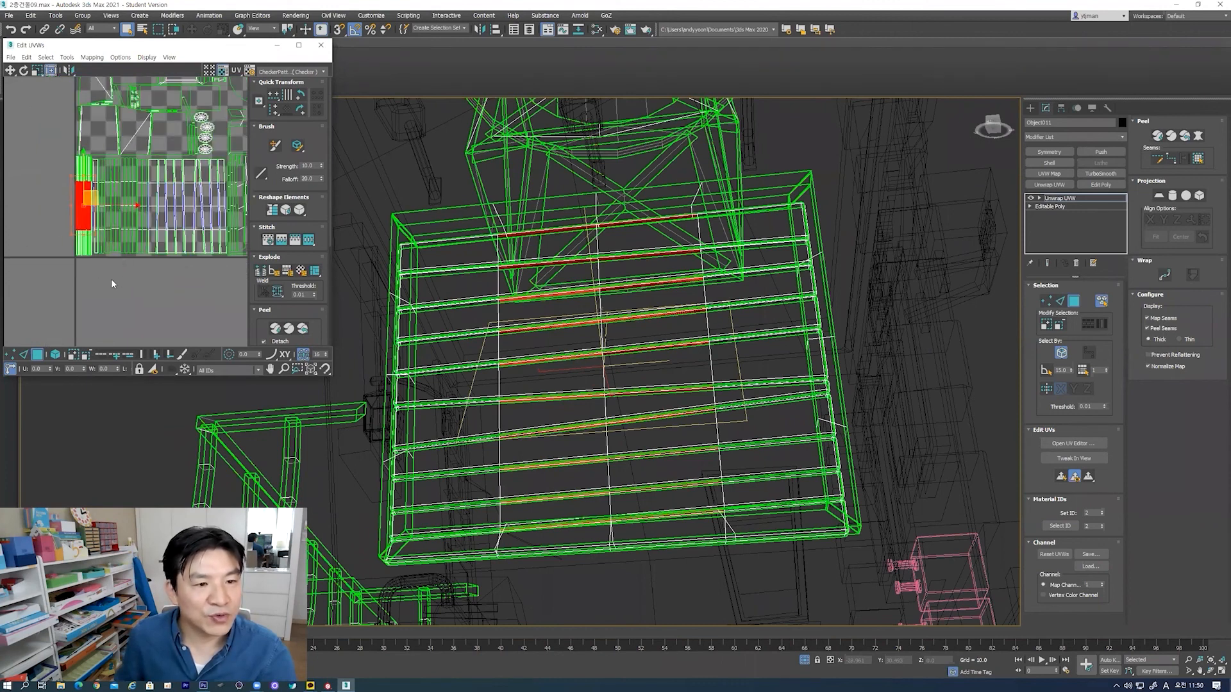
Step: Select all the front faces of the billboard planks in the UV layout
left_click(171, 274)
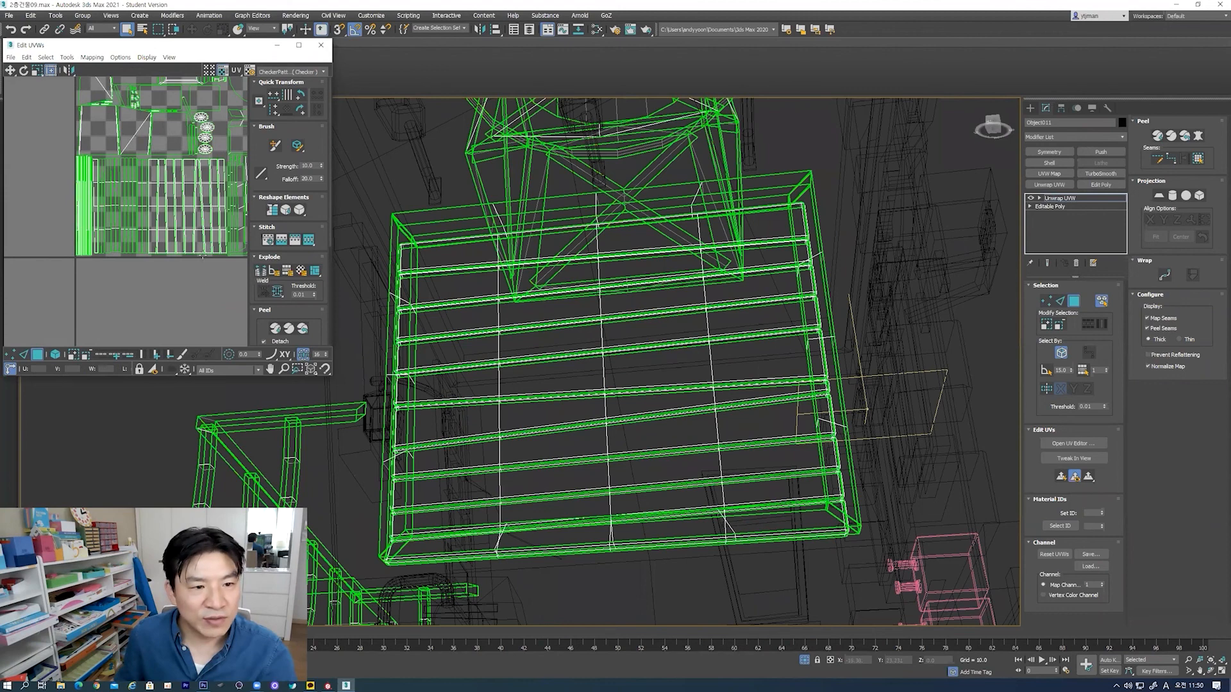
left_click(204, 234)
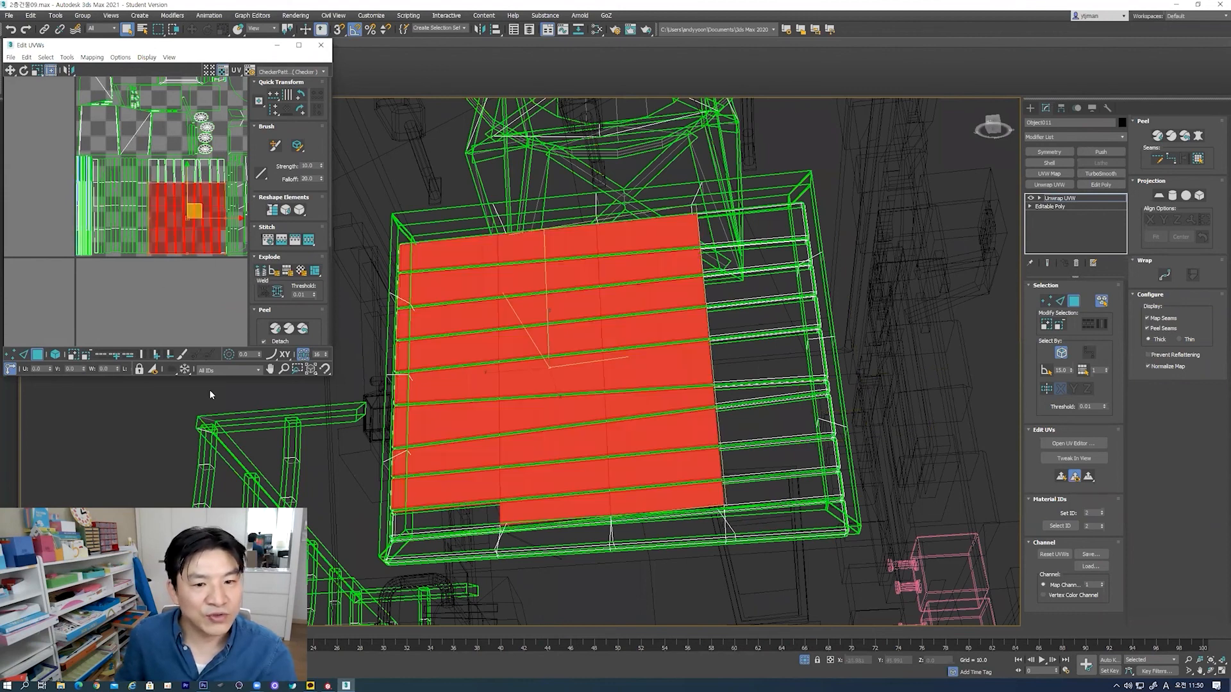
middle_click_drag(186, 237, 186, 259)
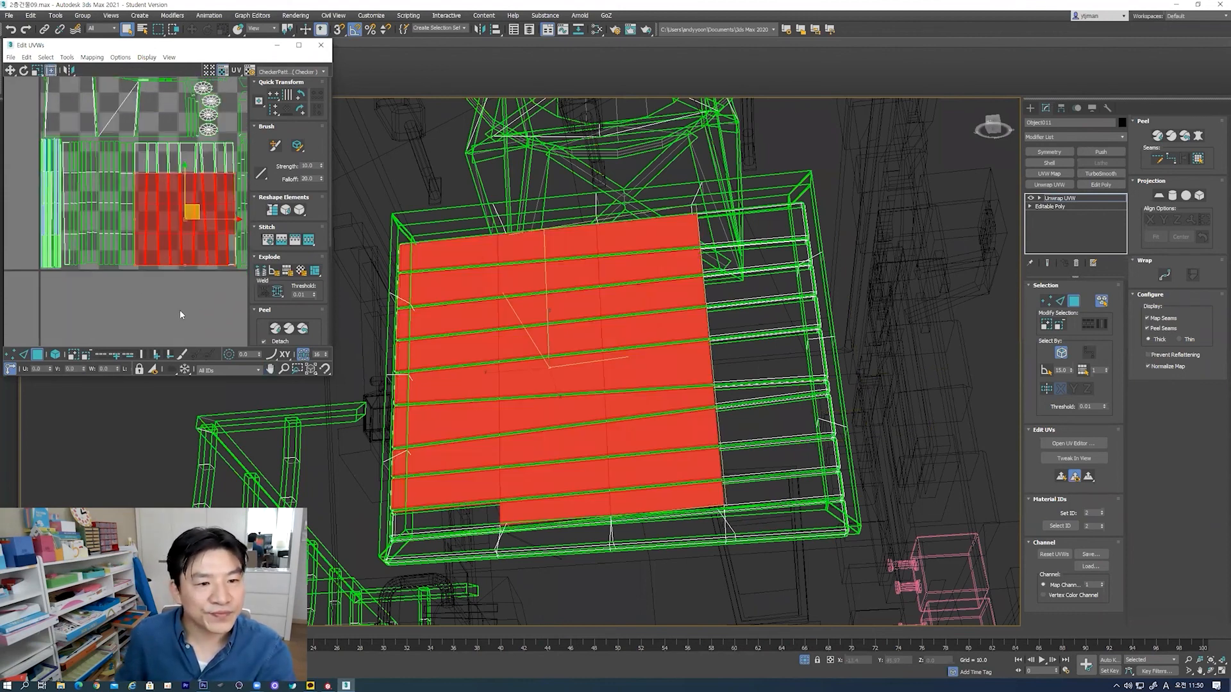
scroll(145, 290, "up", 2)
middle_click_drag(577, 384, 577, 417, "alt")
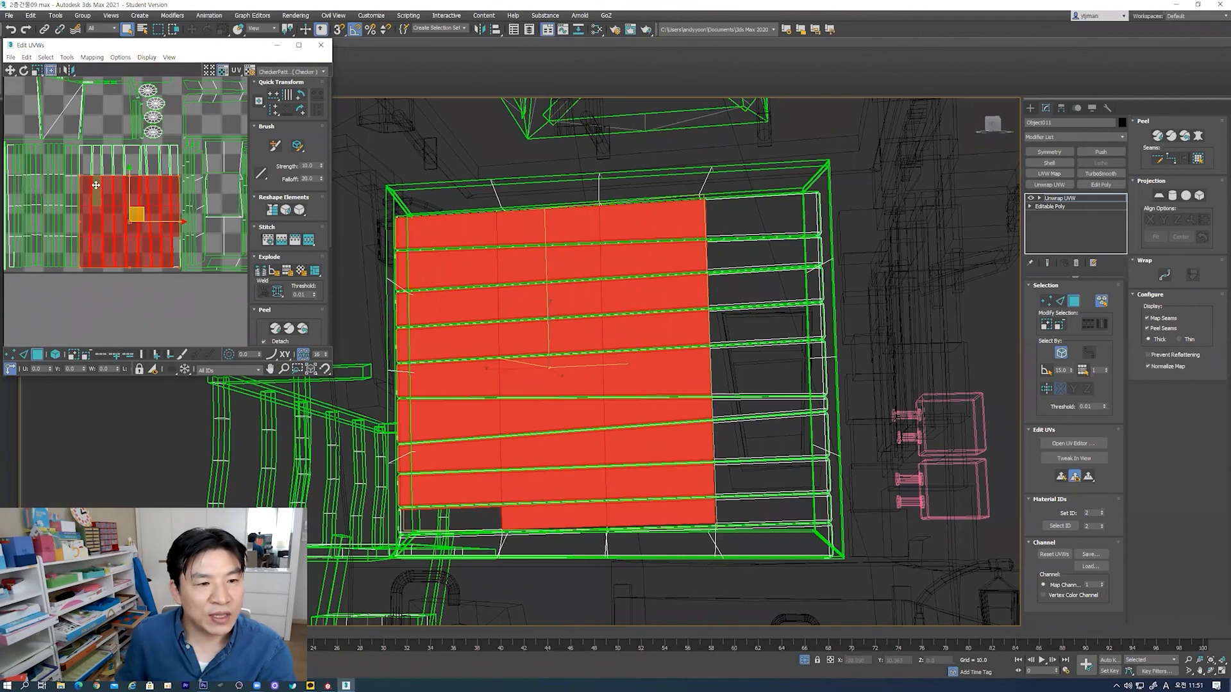
left_click(132, 282)
left_click_drag(86, 142, 178, 297)
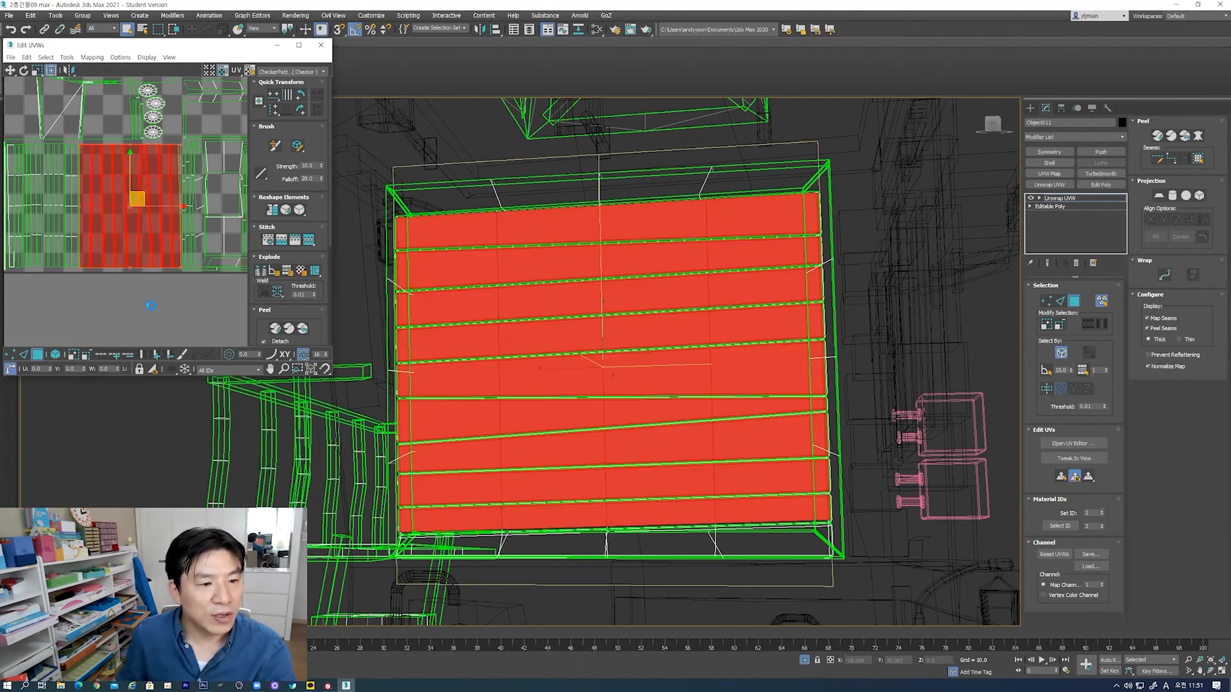
Step: Try Flatten Mapping on the selected plank faces and move their UVs below the layout, undoing both
left_click(92, 58)
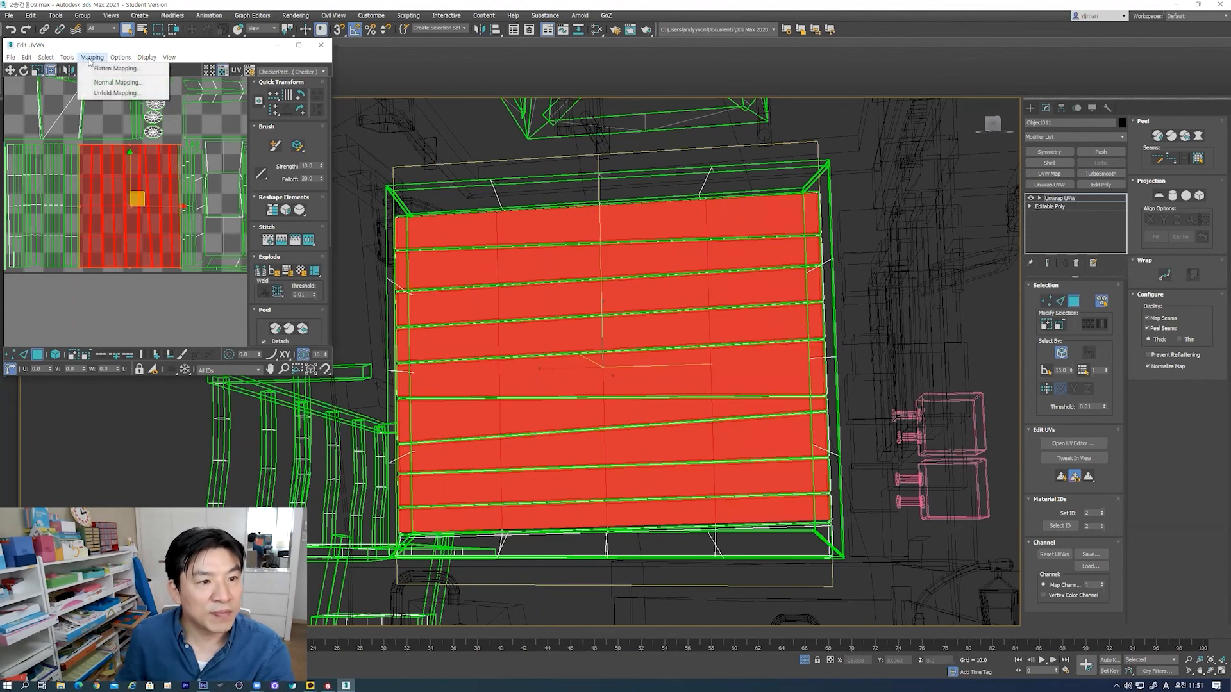
left_click(112, 68)
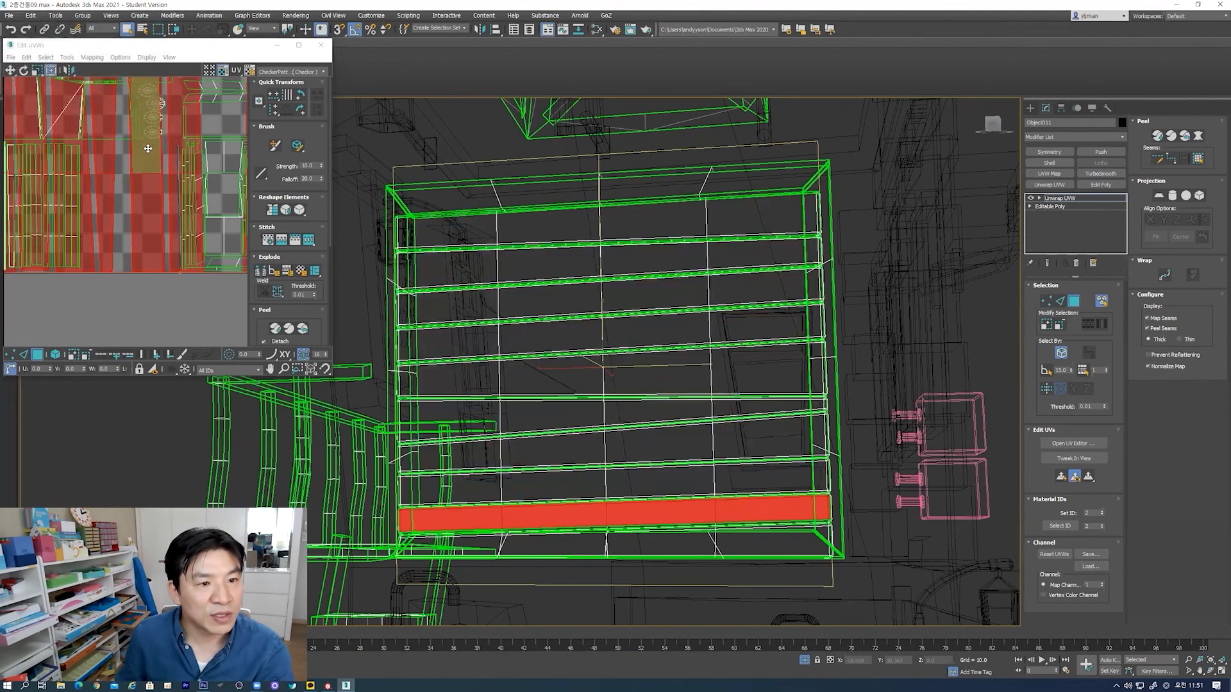
scroll(151, 147, "up", 3)
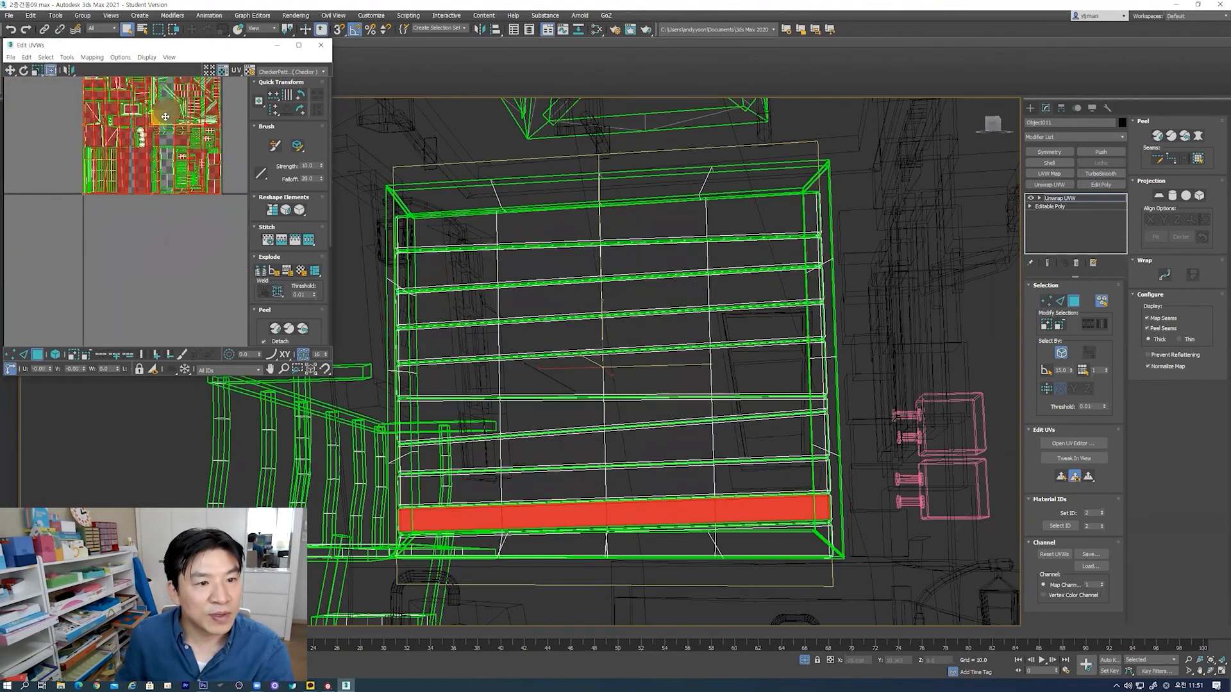
left_click(158, 196)
left_click_drag(157, 196, 148, 259)
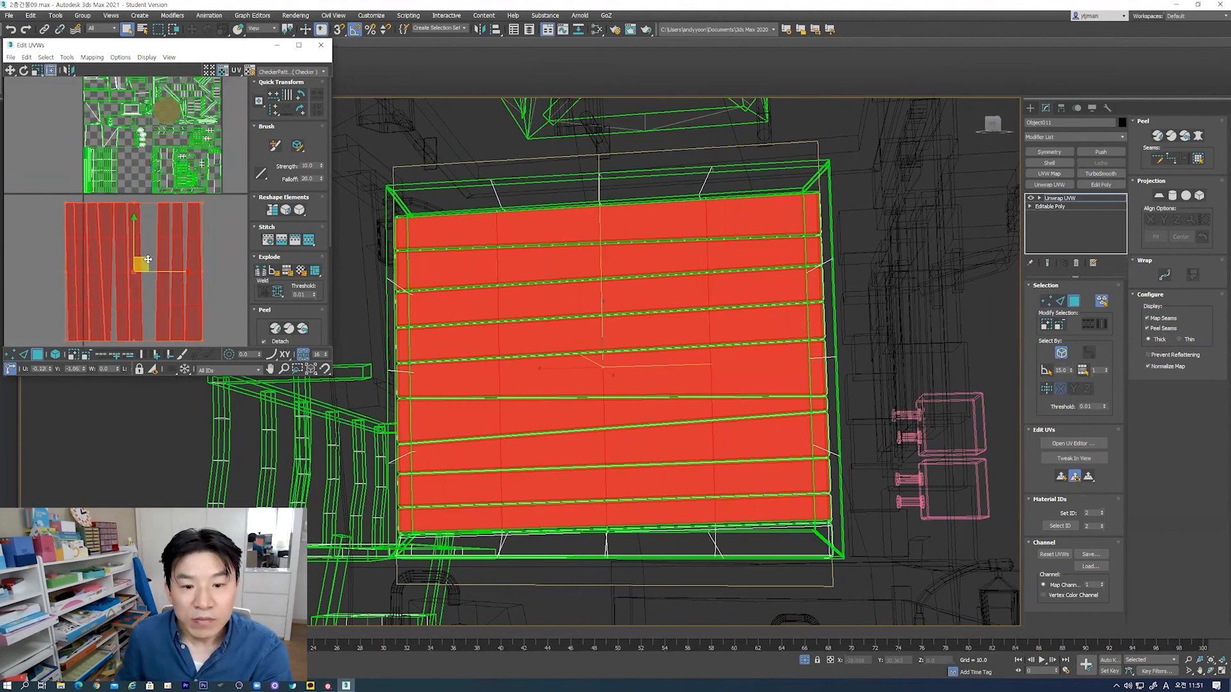
key("ctrl+z")
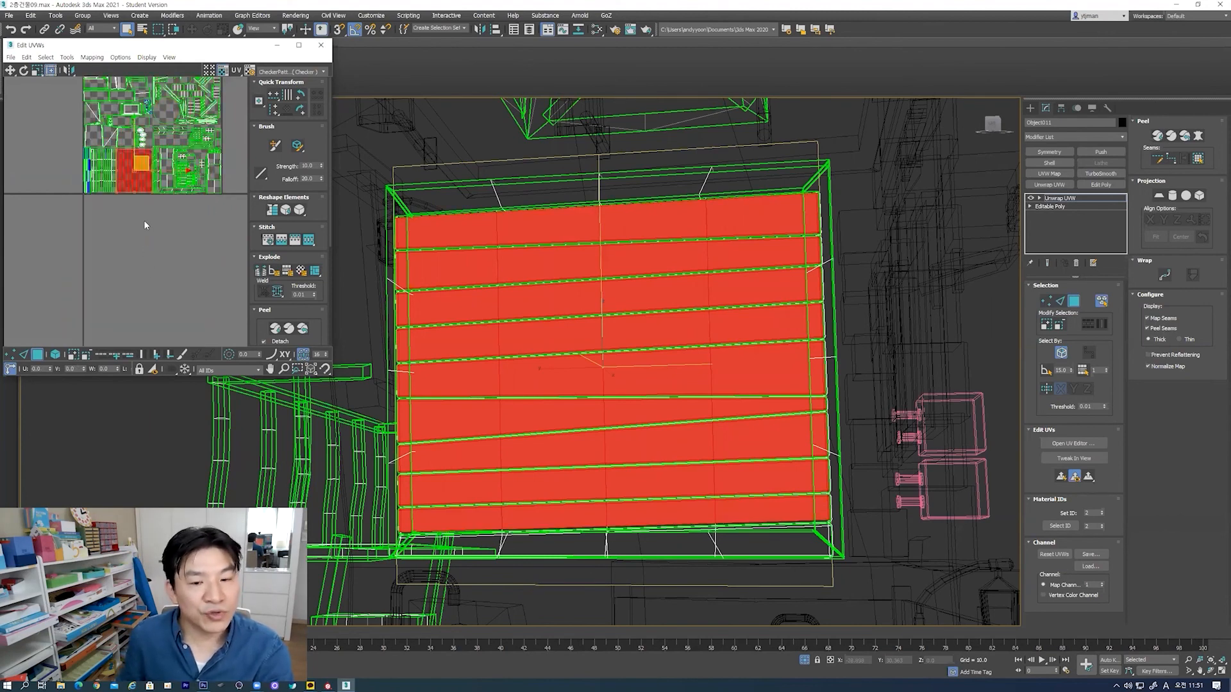
Step: Apply a best-aligned planar projection to the billboard planks and move their UVs clear of the layout
middle_click_drag(654, 282, 671, 286, "alt")
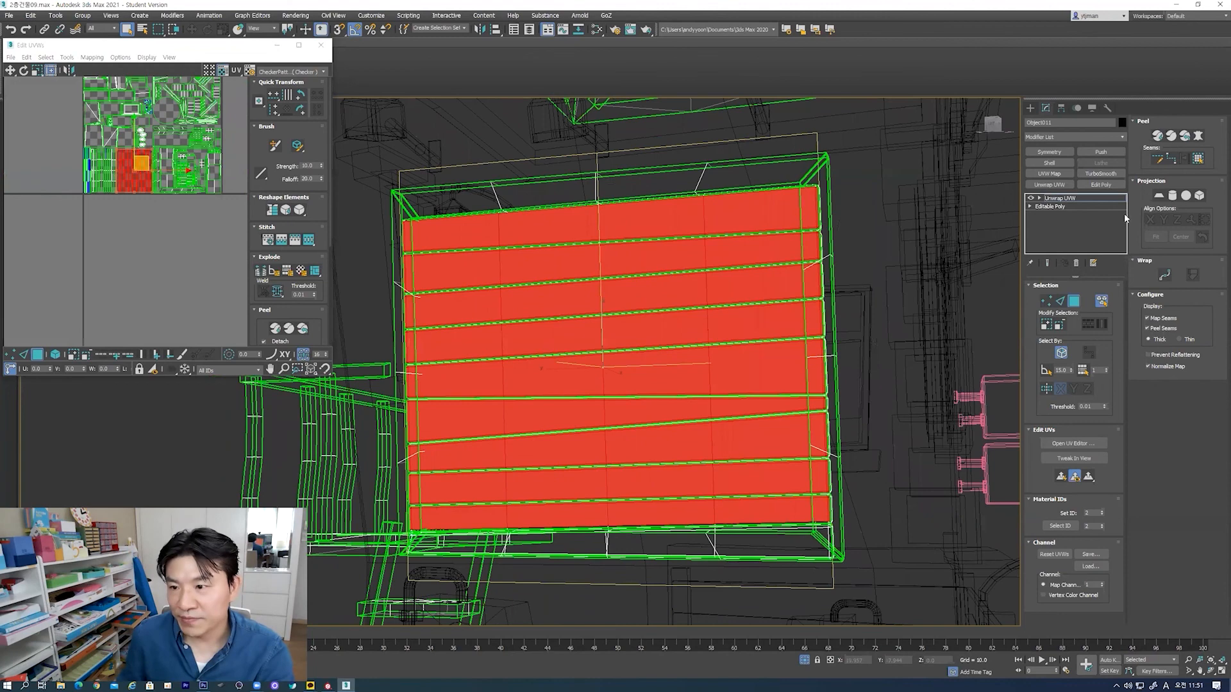
left_click(1159, 196)
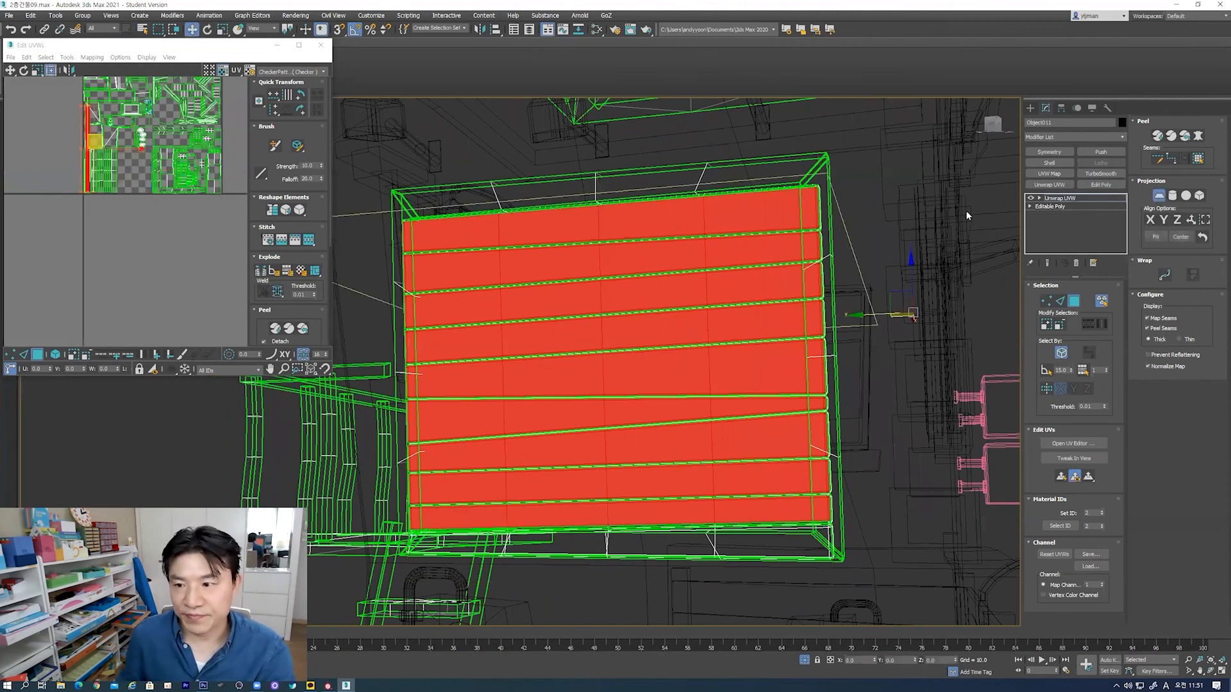
left_click(1191, 220)
scroll(196, 186, "down", 3)
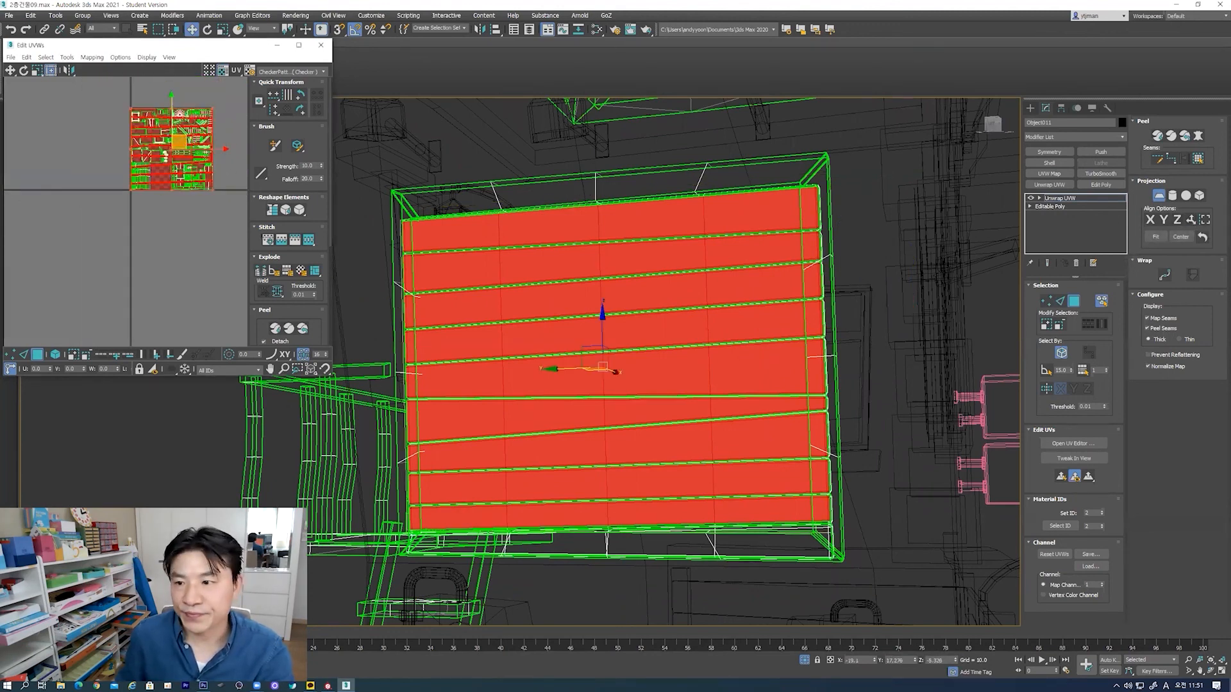
left_click(1164, 196)
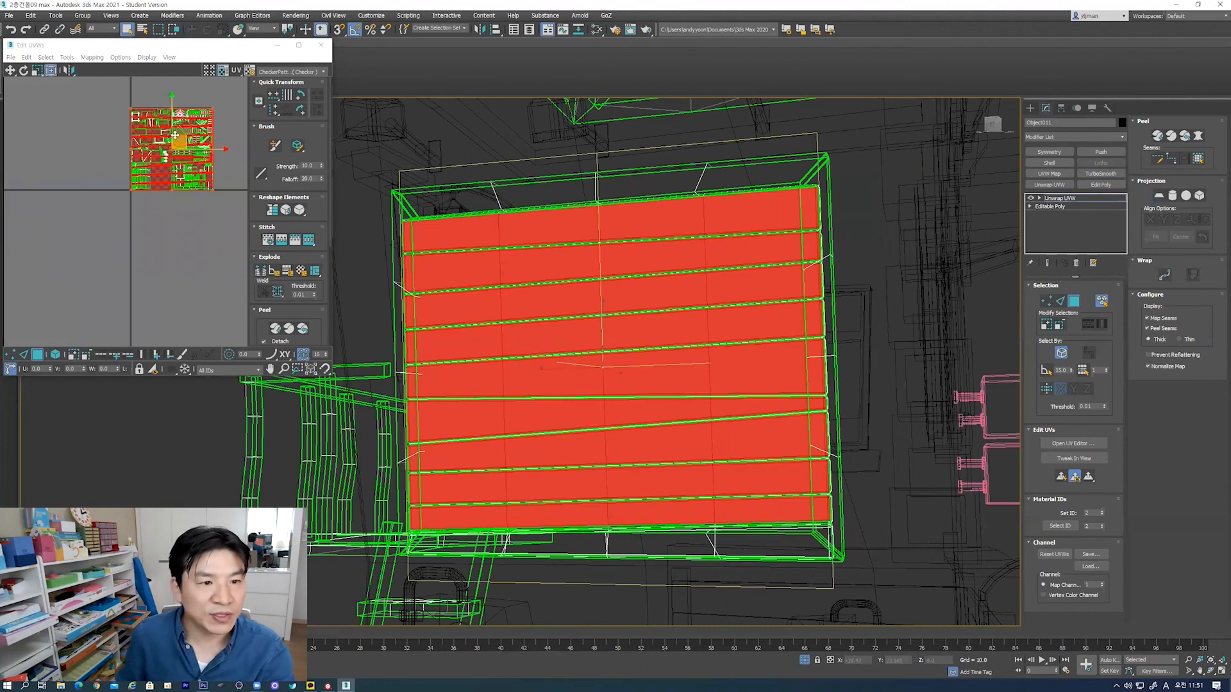
left_click_drag(174, 135, 40, 208)
middle_click_drag(40, 208, 90, 209)
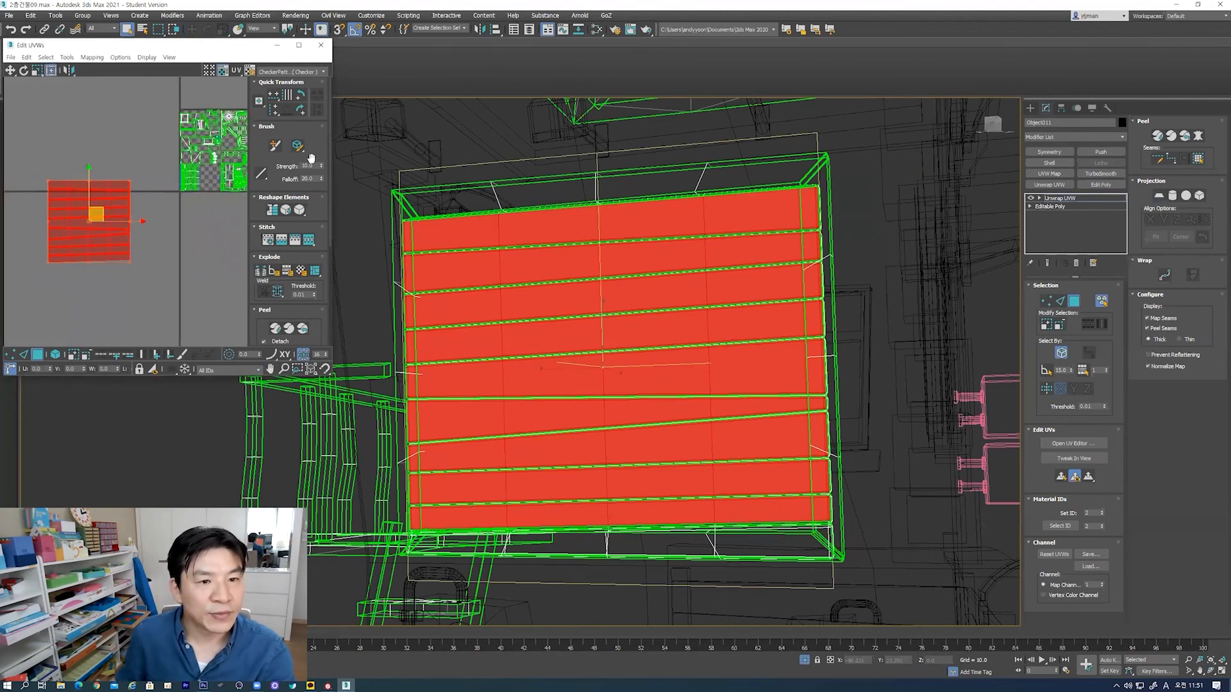
Step: Rotate the plank UVs 90 degrees, fit them back into their slot in the layout and clear the selection
left_click(299, 110)
left_click_drag(48, 218, 174, 200)
scroll(35, 221, "up", 3)
middle_click_drag(174, 200, 105, 217)
left_click_drag(180, 170, 114, 183)
scroll(121, 218, "up", 2)
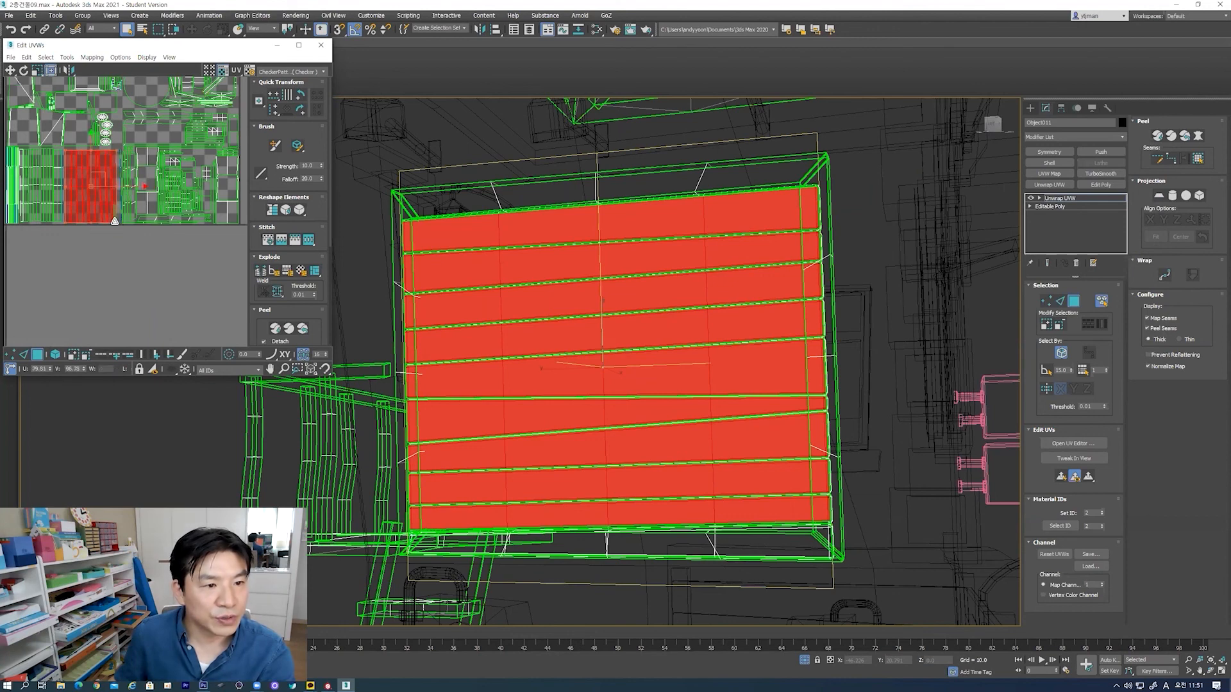
left_click(116, 275)
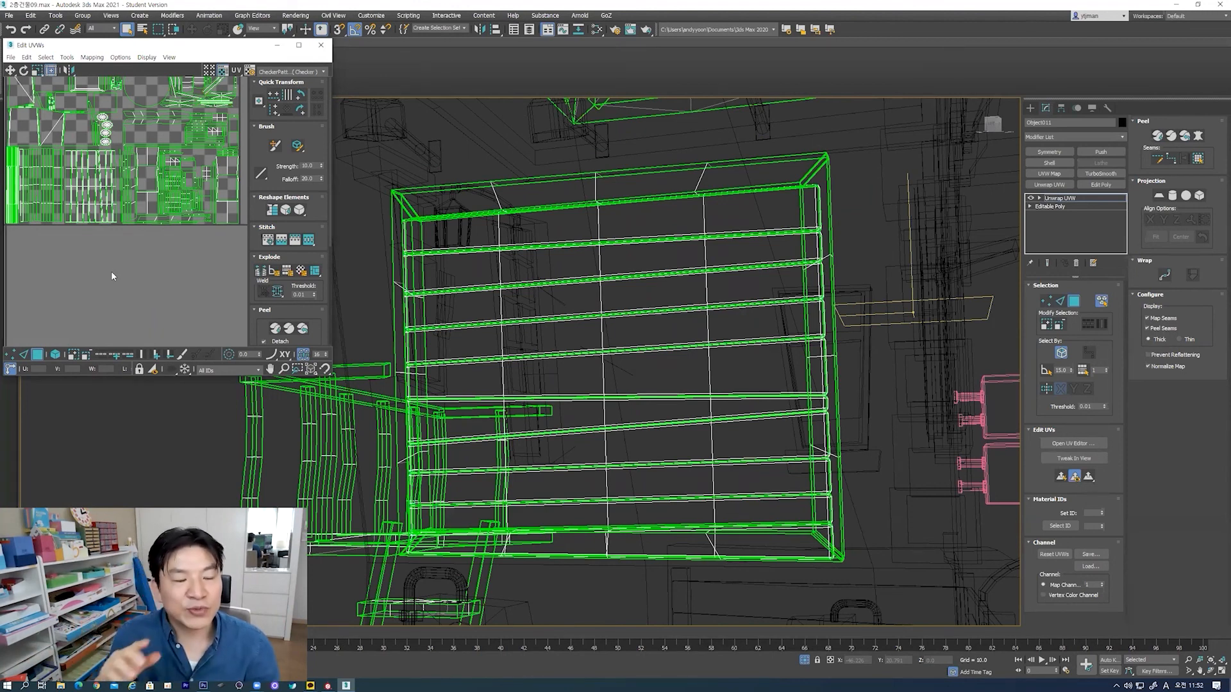
middle_click_drag(129, 255, 160, 245)
scroll(141, 247, "down", 2)
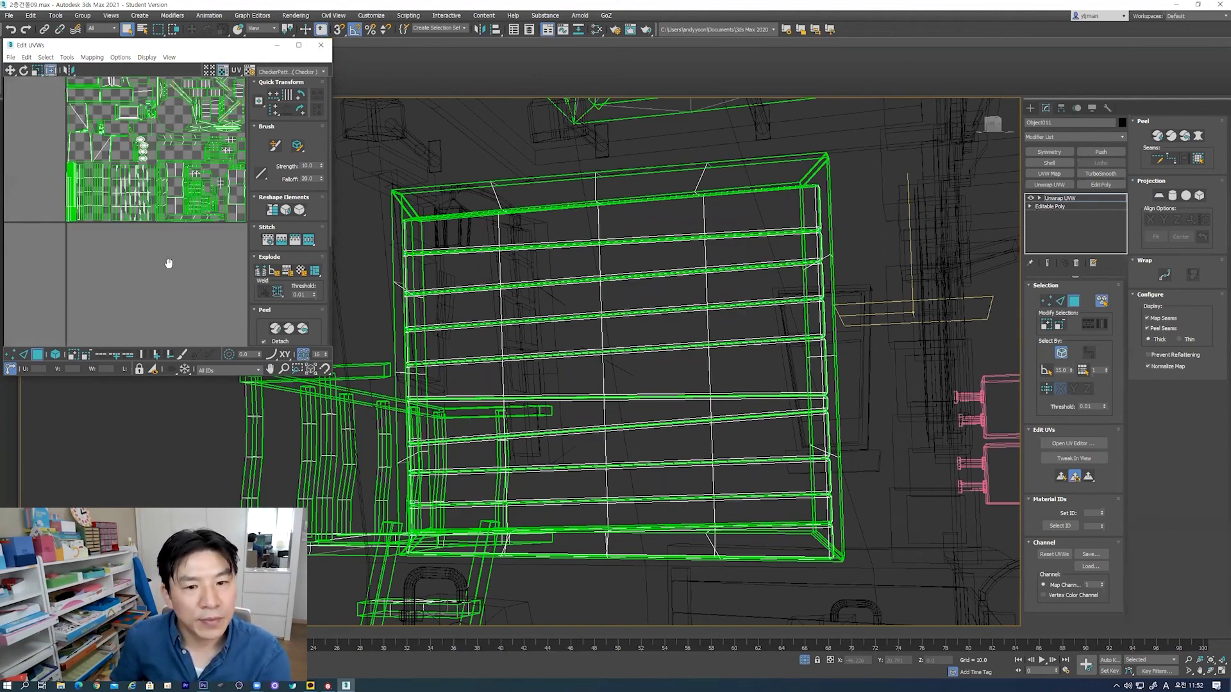
middle_click_drag(174, 252, 153, 278)
scroll(569, 344, "down", 5)
middle_click_drag(570, 345, 602, 324, "alt")
scroll(588, 322, "up", 4)
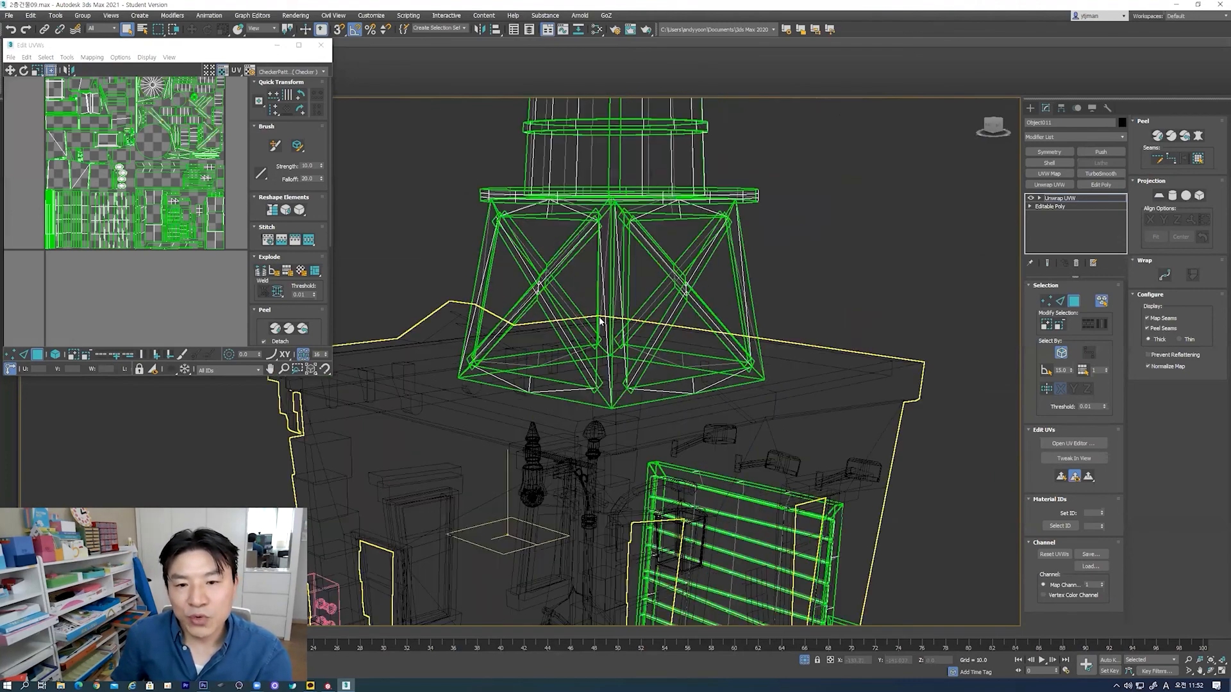
middle_click_drag(618, 277, 895, 284, "alt")
right_click(694, 238)
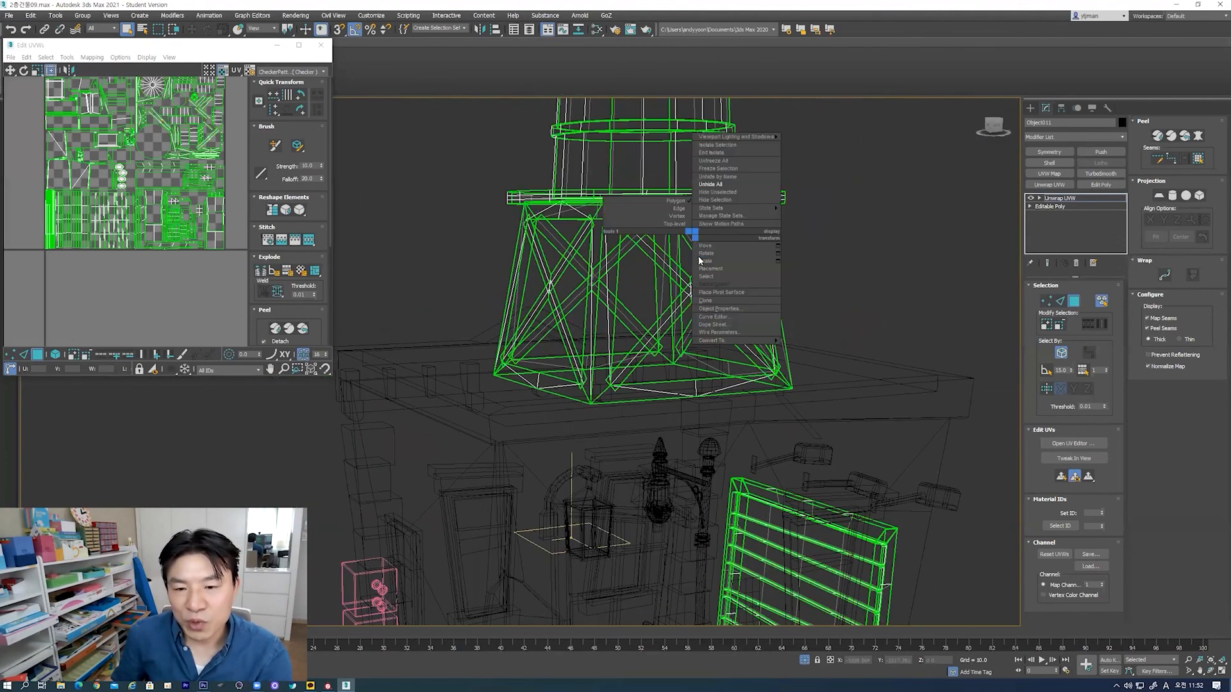
mouse_move(718, 340)
left_click(795, 349)
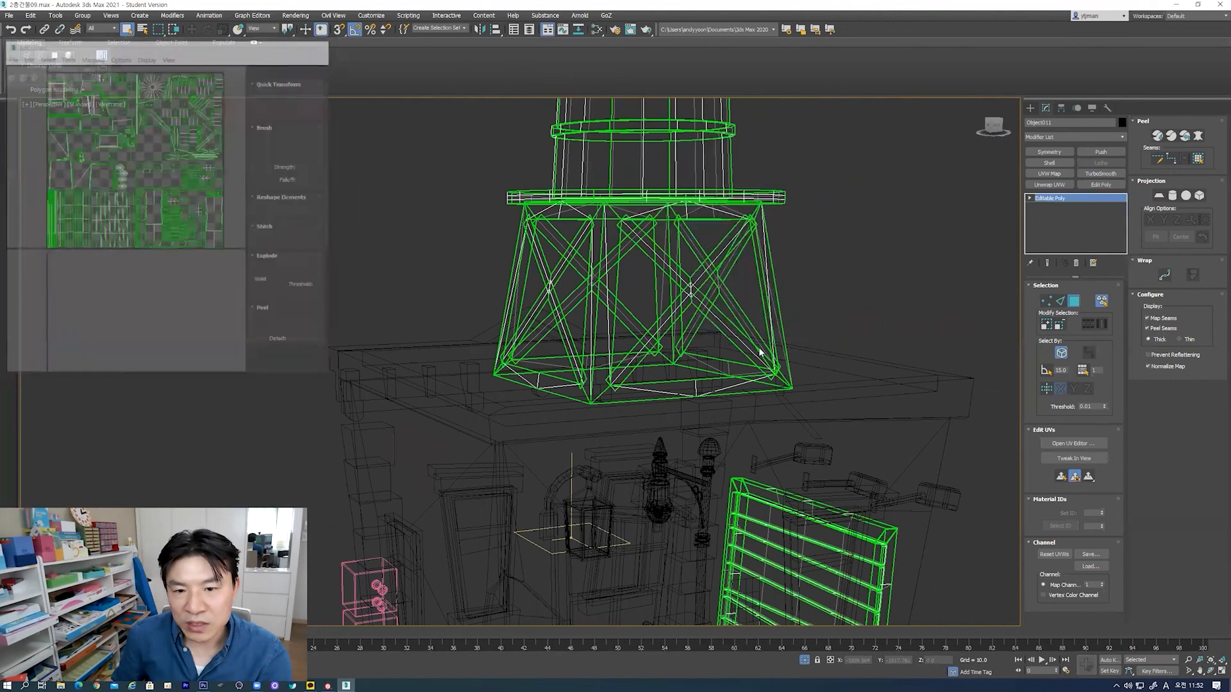
key("ctrl+z")
Step: Add an Edit Poly modifier above Unwrap UVW and select the water tower's support frame as an element
left_click(1096, 185)
middle_click_drag(776, 248, 732, 276, "alt")
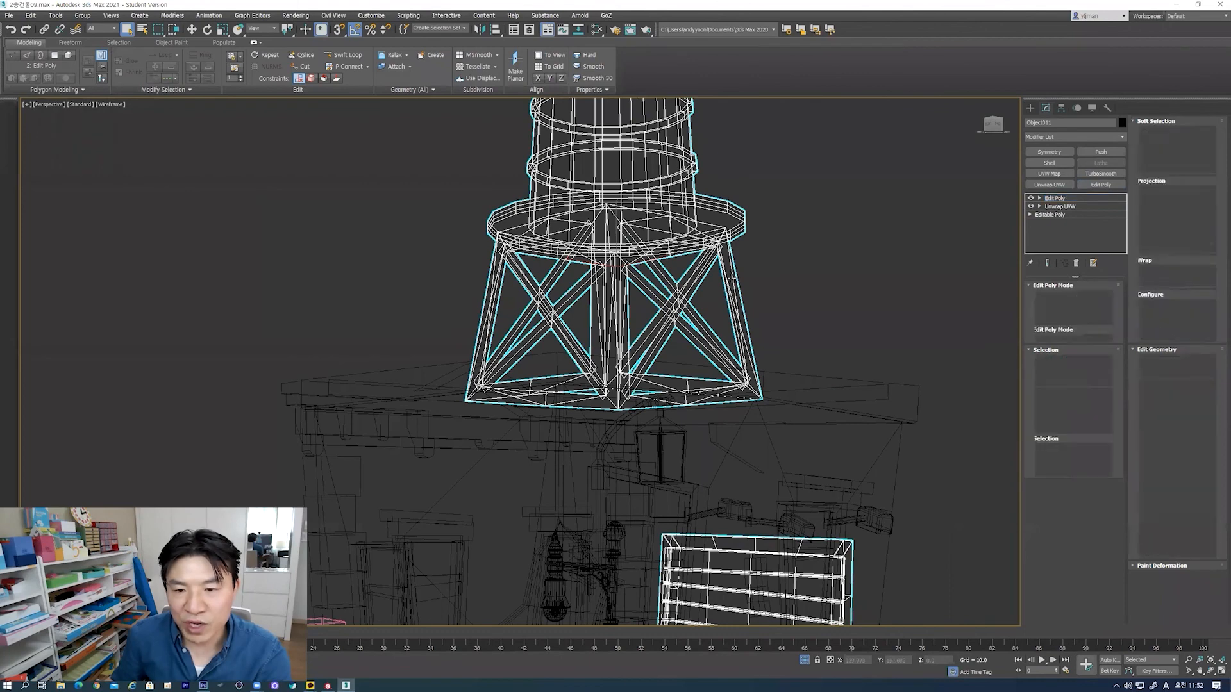
left_click(1095, 361)
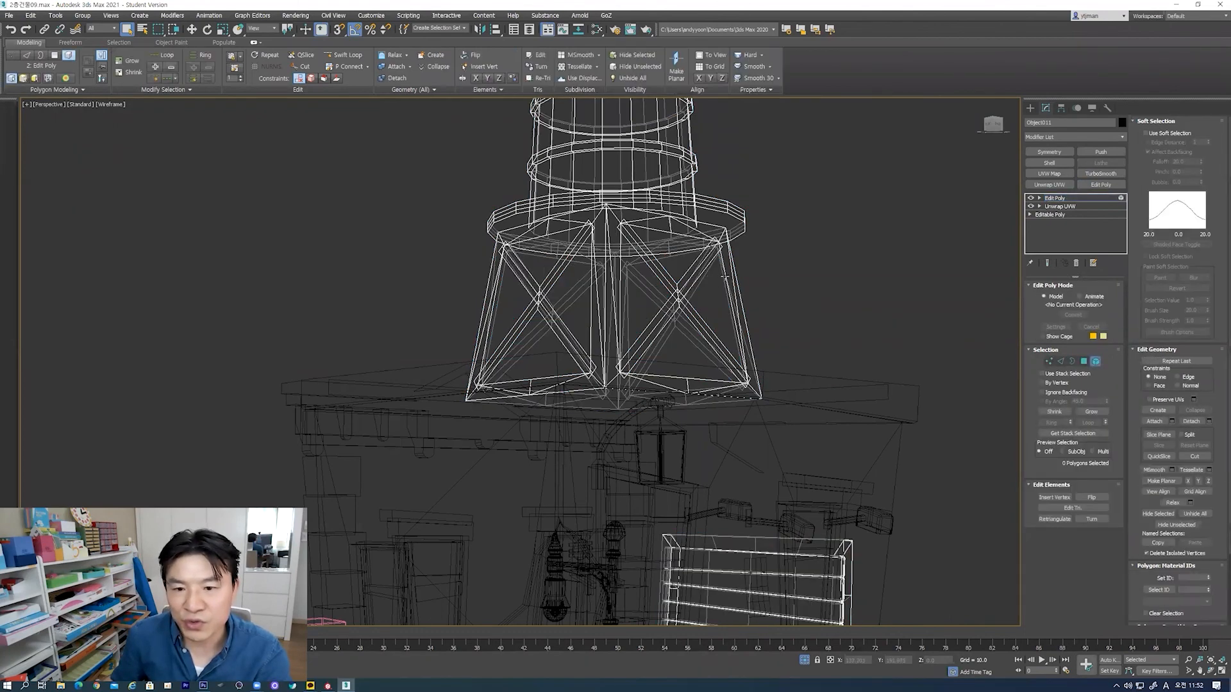
left_click(723, 289)
Step: Select the X-shaped cross brace on one side of the water tower's support frame
middle_click_drag(723, 289, 640, 301, "alt")
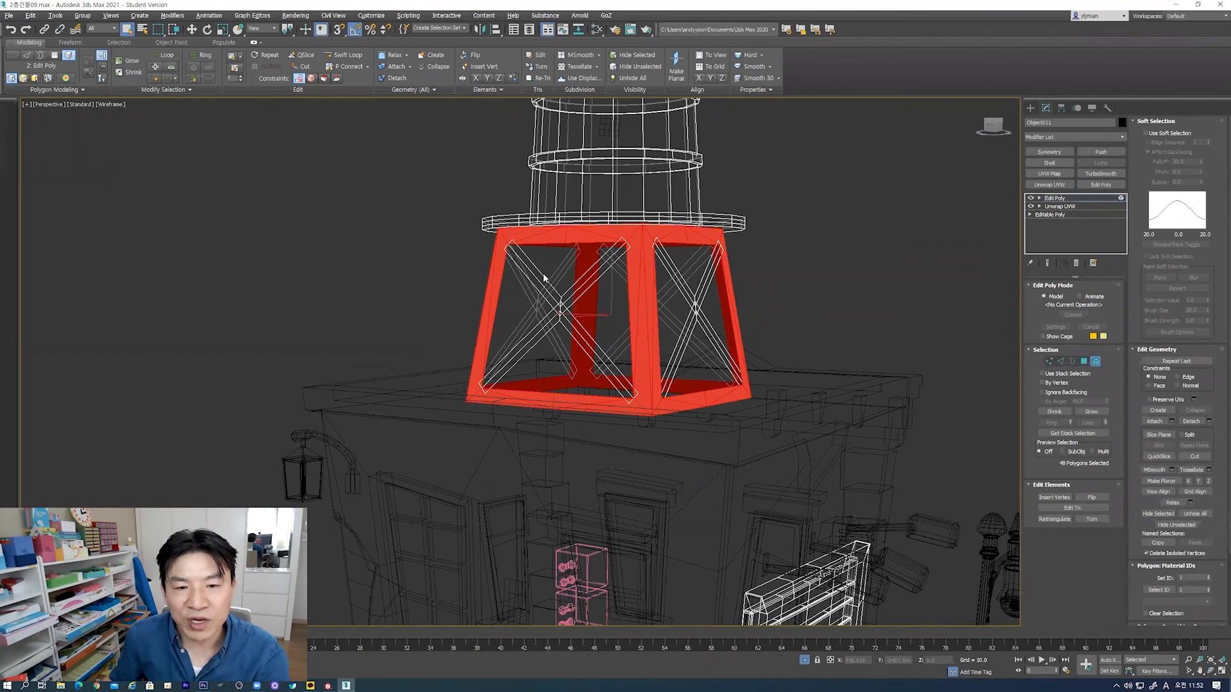
scroll(543, 278, "up", 5)
scroll(522, 308, "down", 3)
left_click(506, 301)
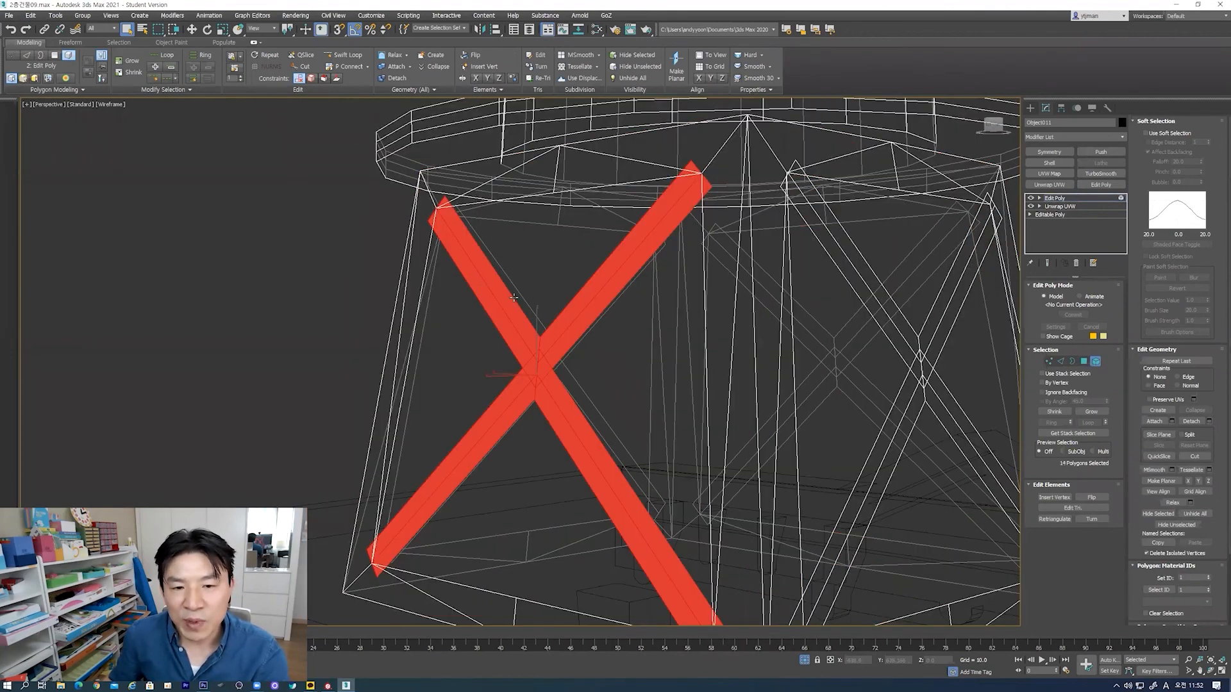
Step: Select the water tower's round platform and its tank in turn as elements to compare how they join
scroll(516, 297, "down", 3)
middle_click_drag(523, 297, 662, 314, "alt")
scroll(668, 318, "down", 3)
left_click(550, 242)
middle_click_drag(550, 242, 557, 280, "alt")
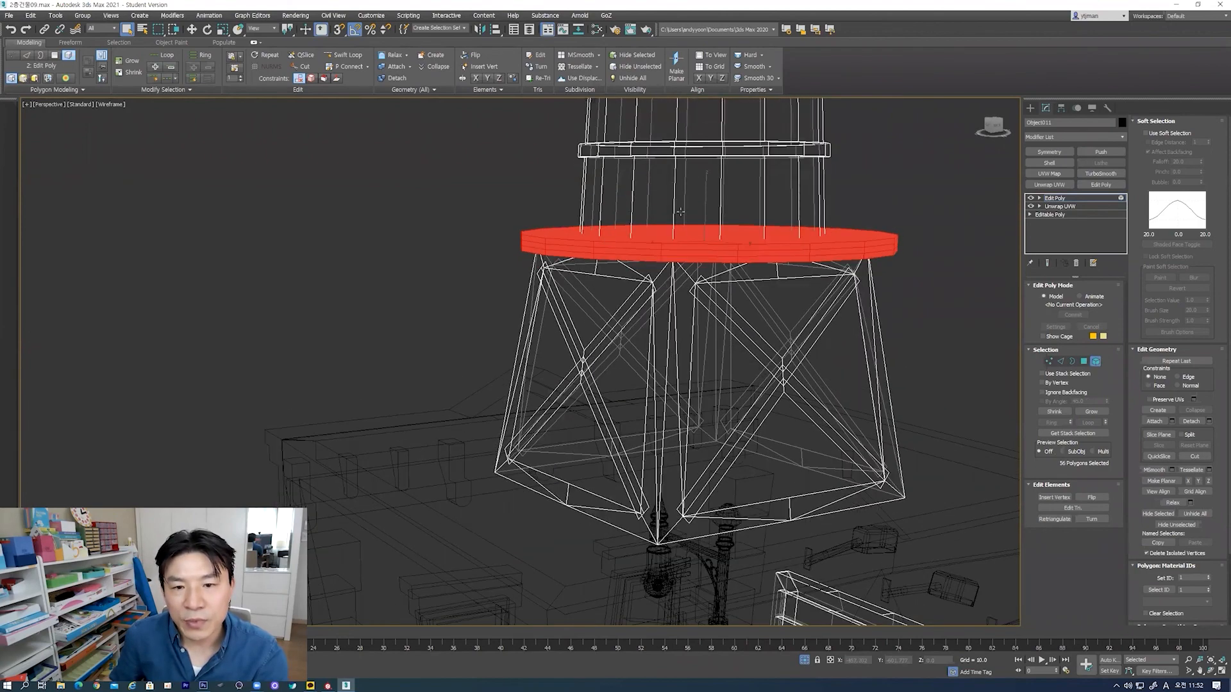
left_click(690, 190)
middle_click_drag(686, 245, 639, 228, "alt")
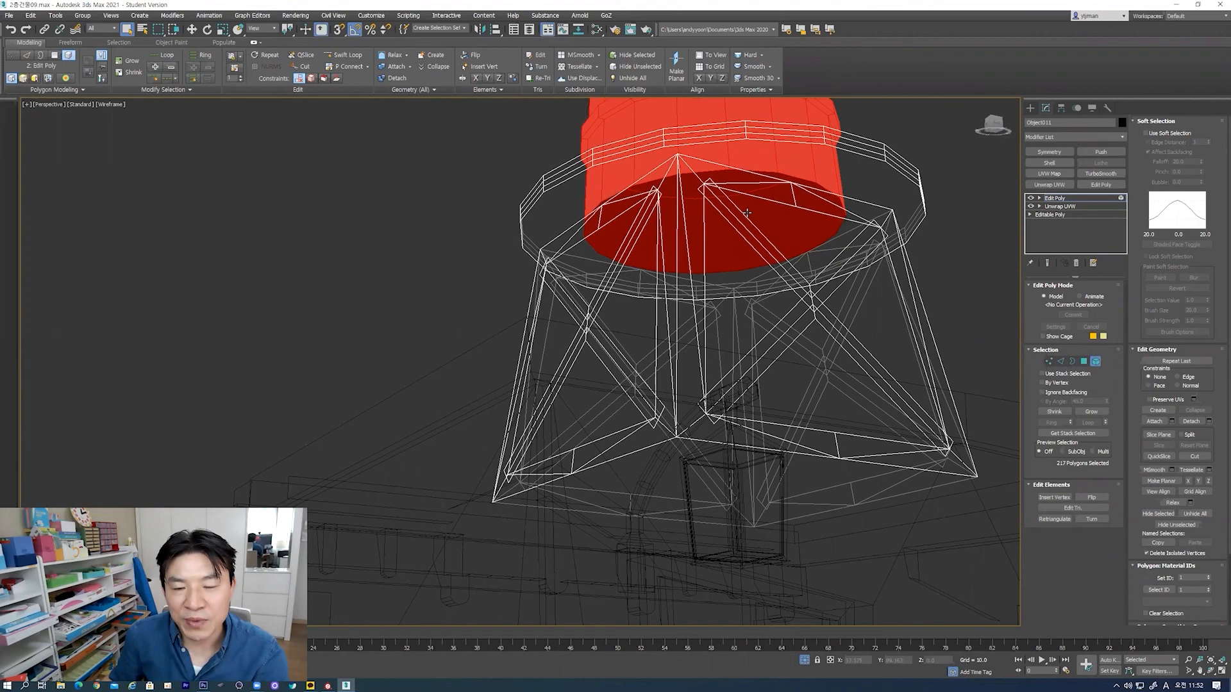
middle_click_drag(657, 196, 580, 221, "alt")
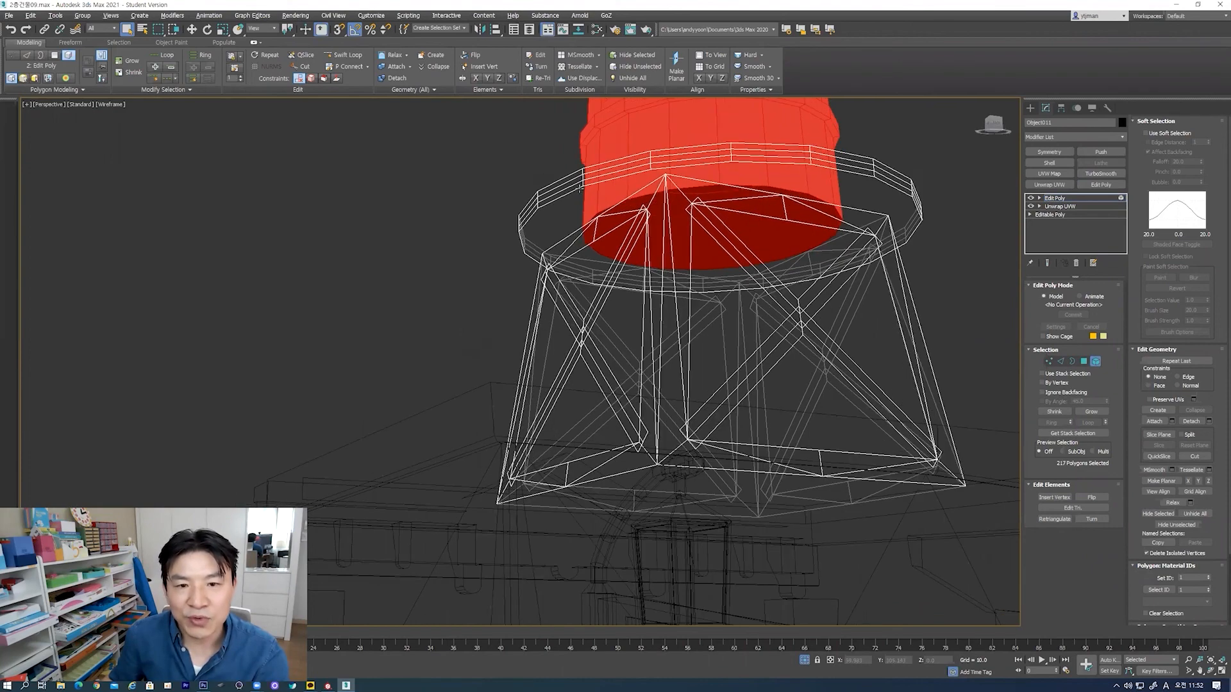
left_click(578, 222)
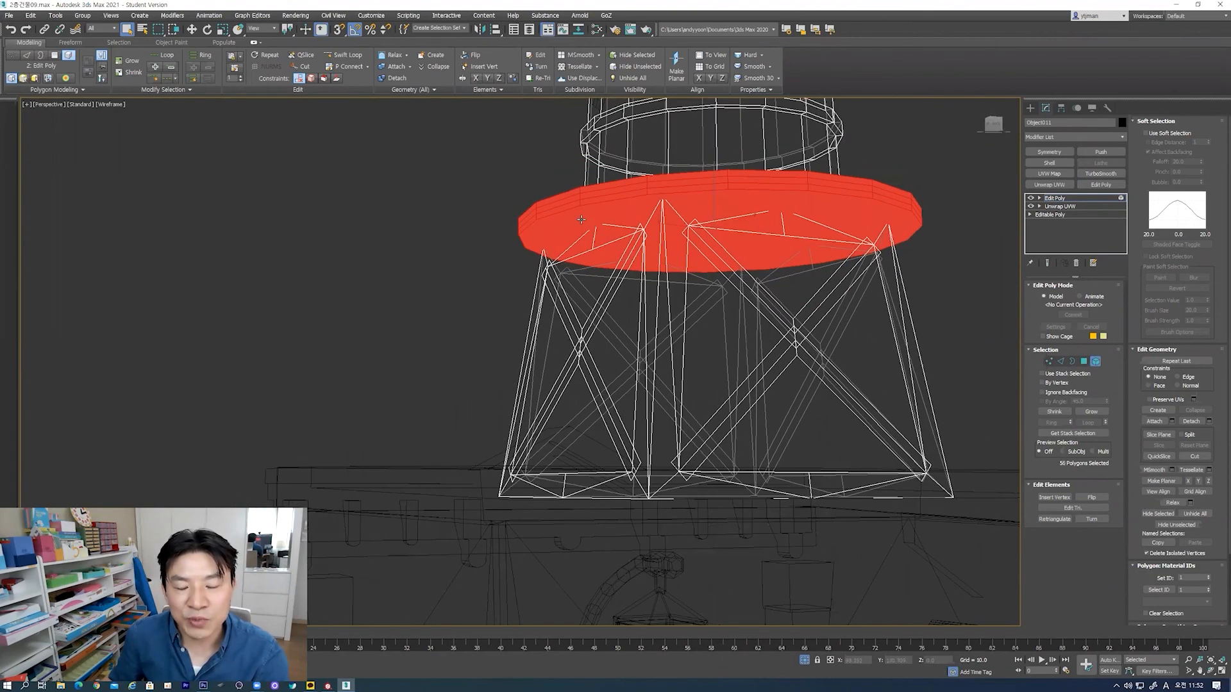
middle_click_drag(584, 218, 556, 220, "alt")
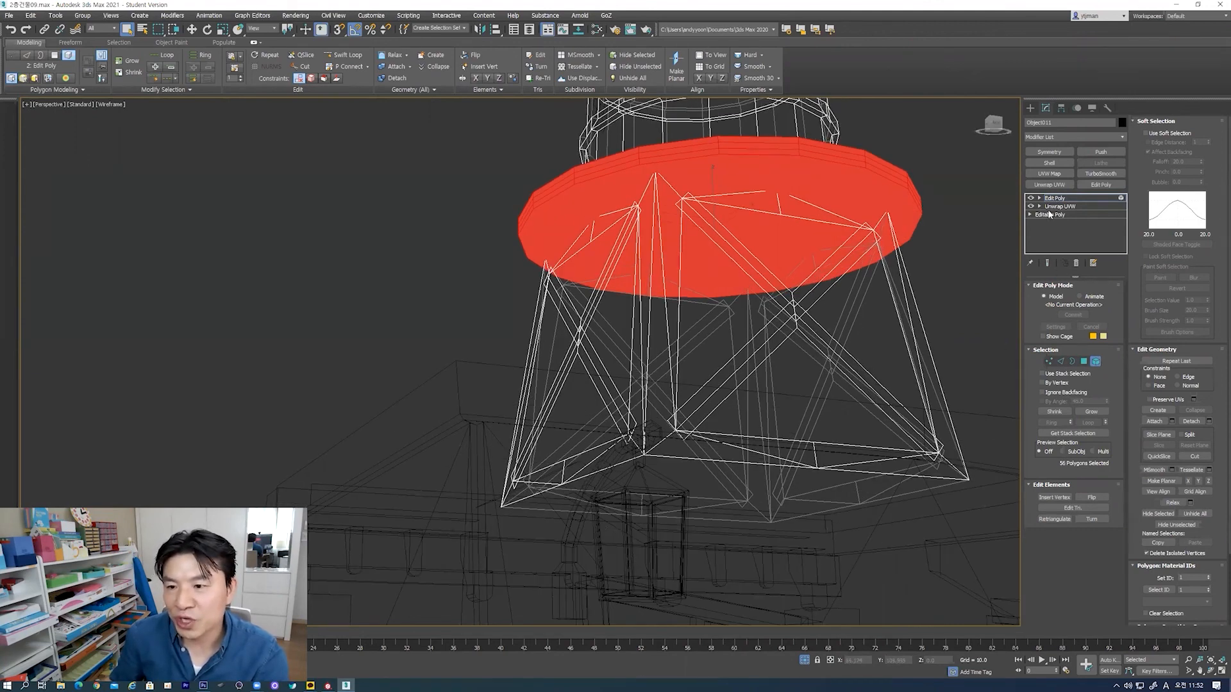
Step: Leave the Edit Poly modifier's element level and deselect the blue props object
left_click(1072, 198)
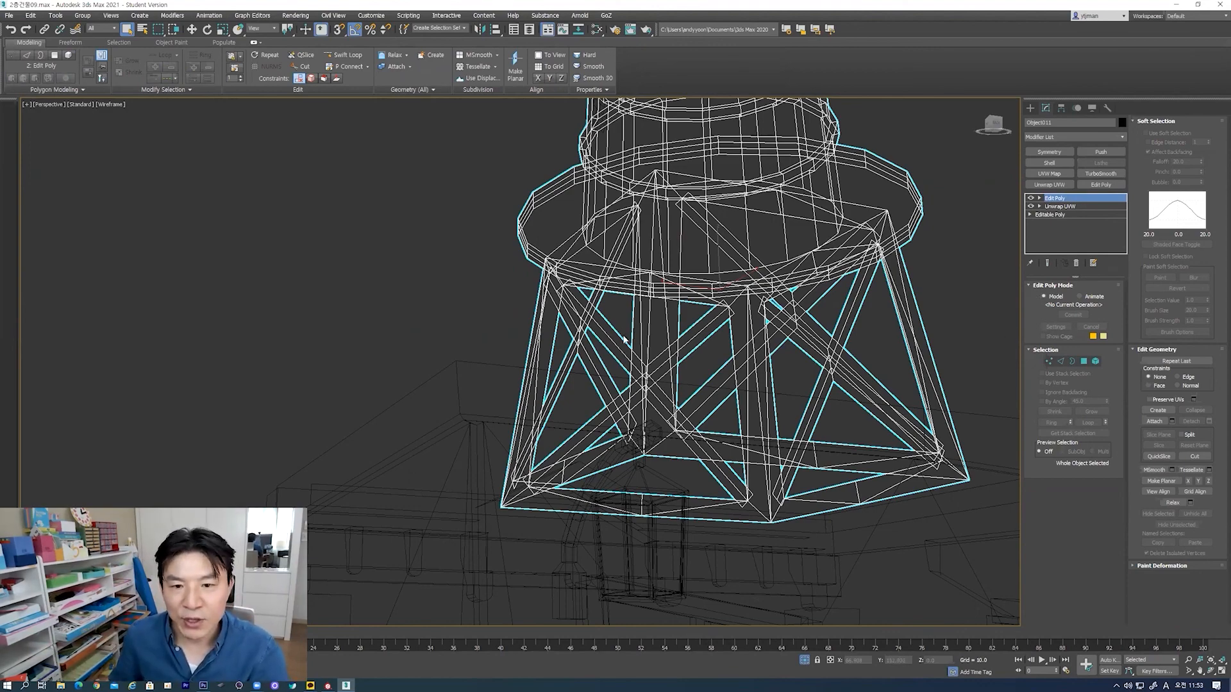
scroll(625, 340, "down", 5)
scroll(644, 355, "down", 4)
middle_click_drag(644, 355, 718, 362, "alt")
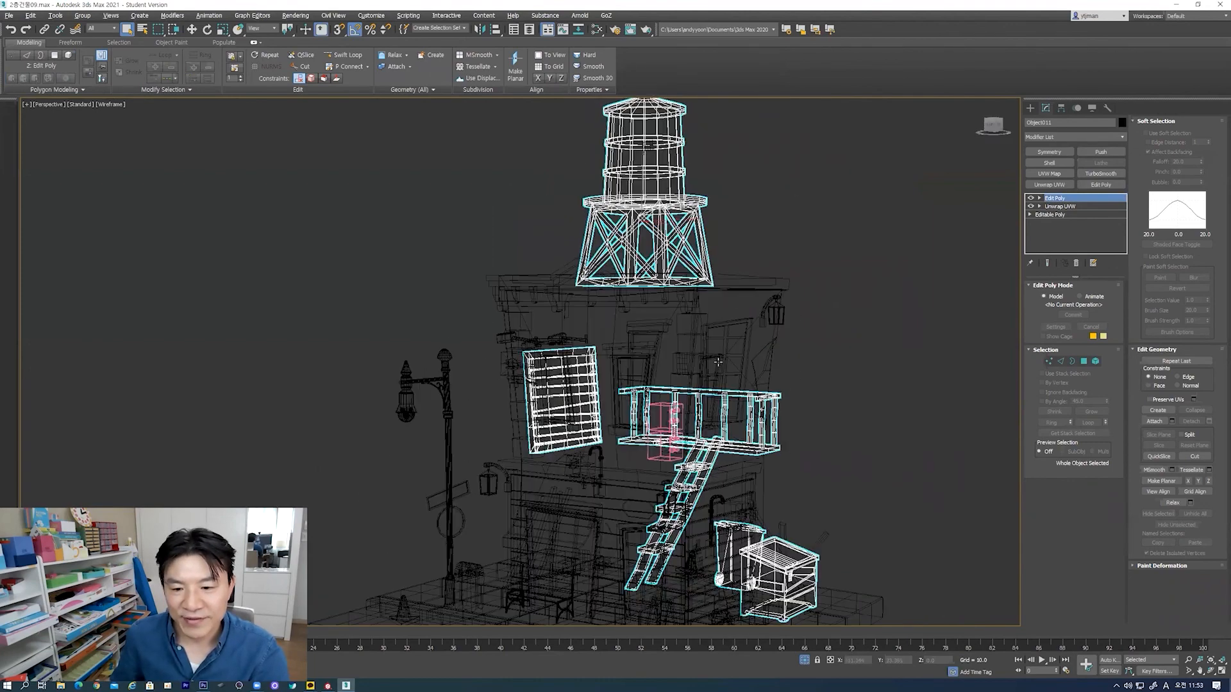
left_click(1050, 201)
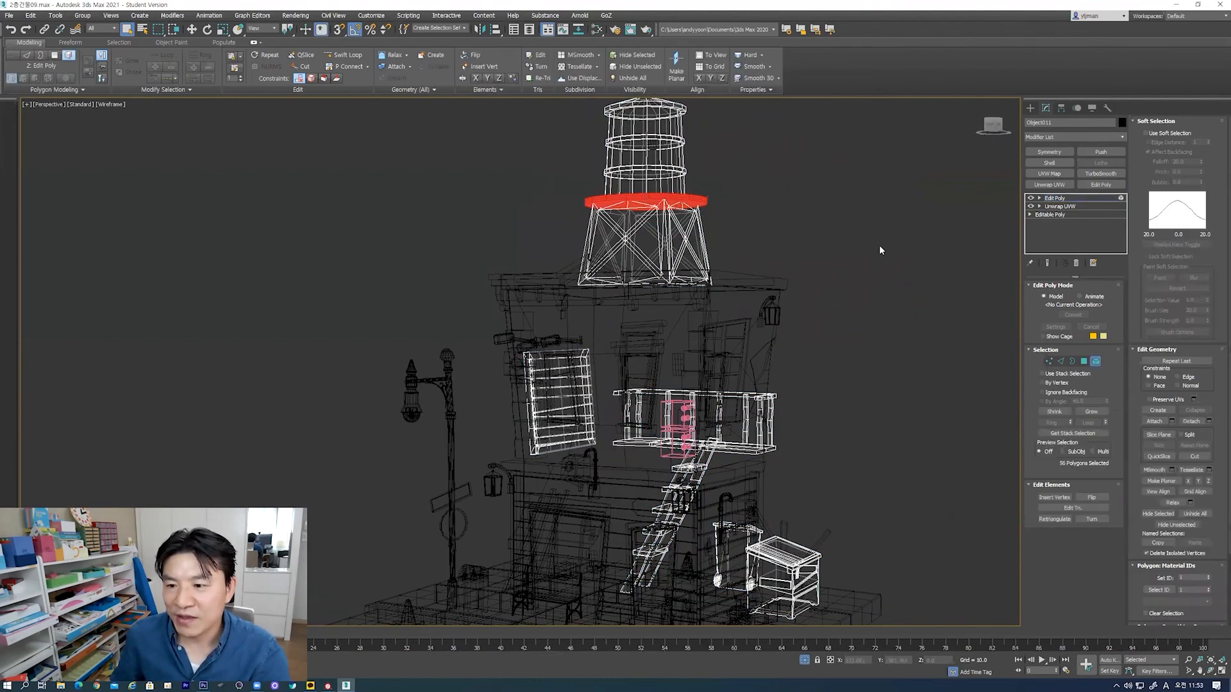
left_click(1096, 362)
left_click(816, 405)
middle_click_drag(816, 406, 810, 382)
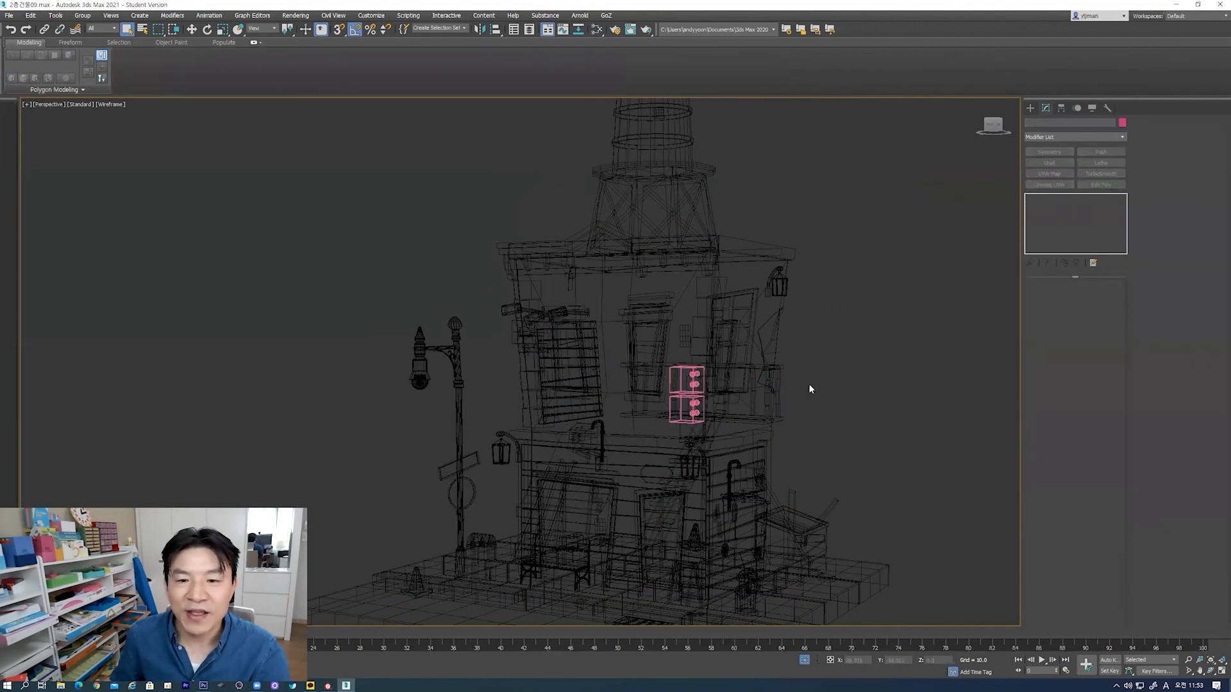
Step: Select the building's main wall object and switch the viewport from wireframe to shaded display with edged faces
left_click(713, 352)
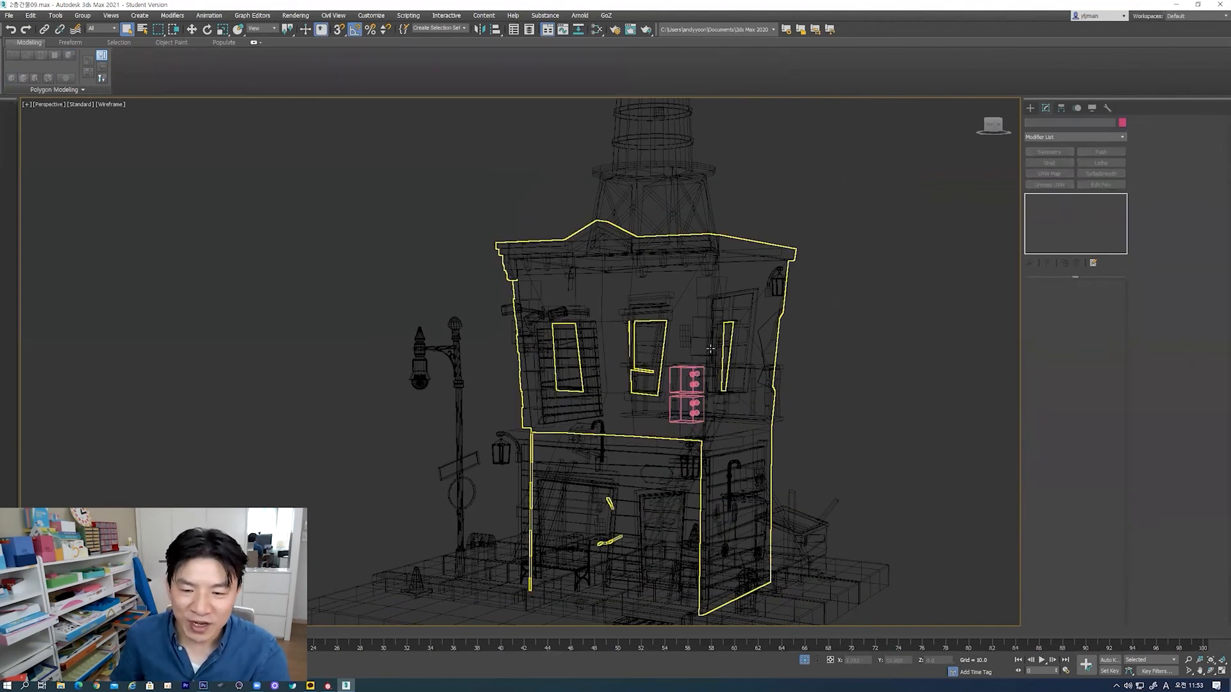
middle_click_drag(735, 371, 776, 375, "alt")
middle_click_drag(676, 425, 653, 422, "alt")
middle_click_drag(656, 416, 705, 438)
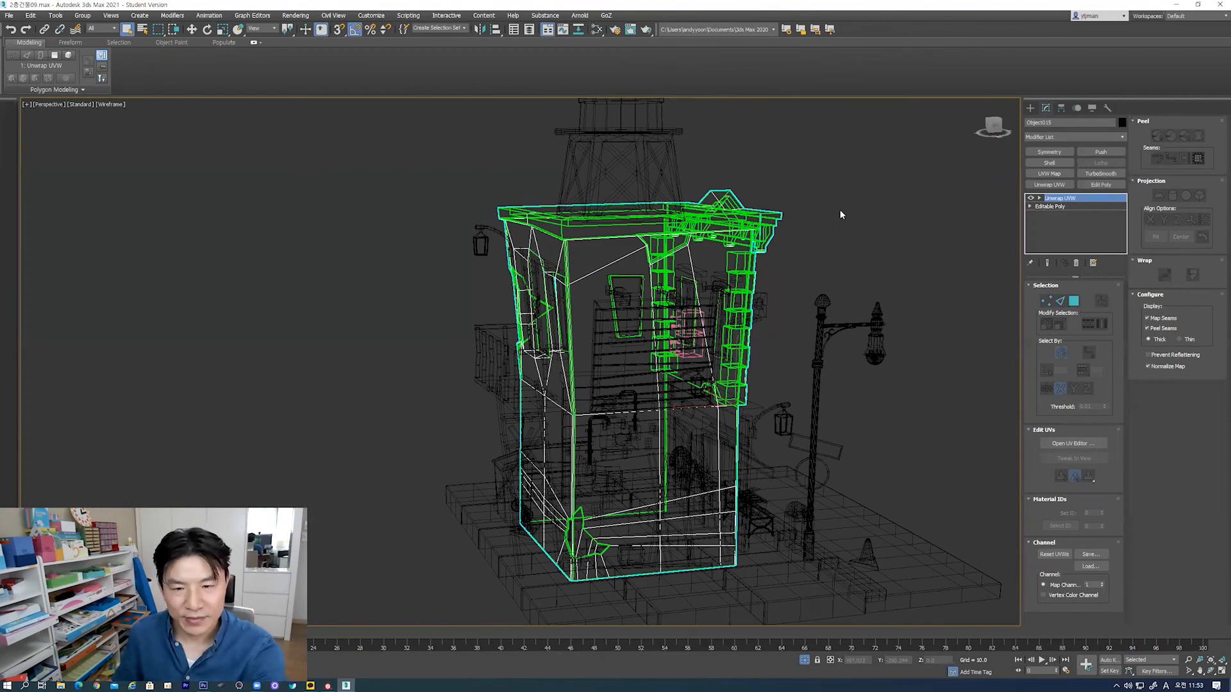
key("F3")
mouse_move(769, 359)
middle_mouse_down("alt")
mouse_move(764, 389)
mouse_move(716, 371)
mouse_move(693, 389)
mouse_move(814, 367)
mouse_move(834, 340)
mouse_move(731, 379)
middle_mouse_up("alt")
Step: Select the orange ground slab under the building and examine it from several sides
left_click(856, 314)
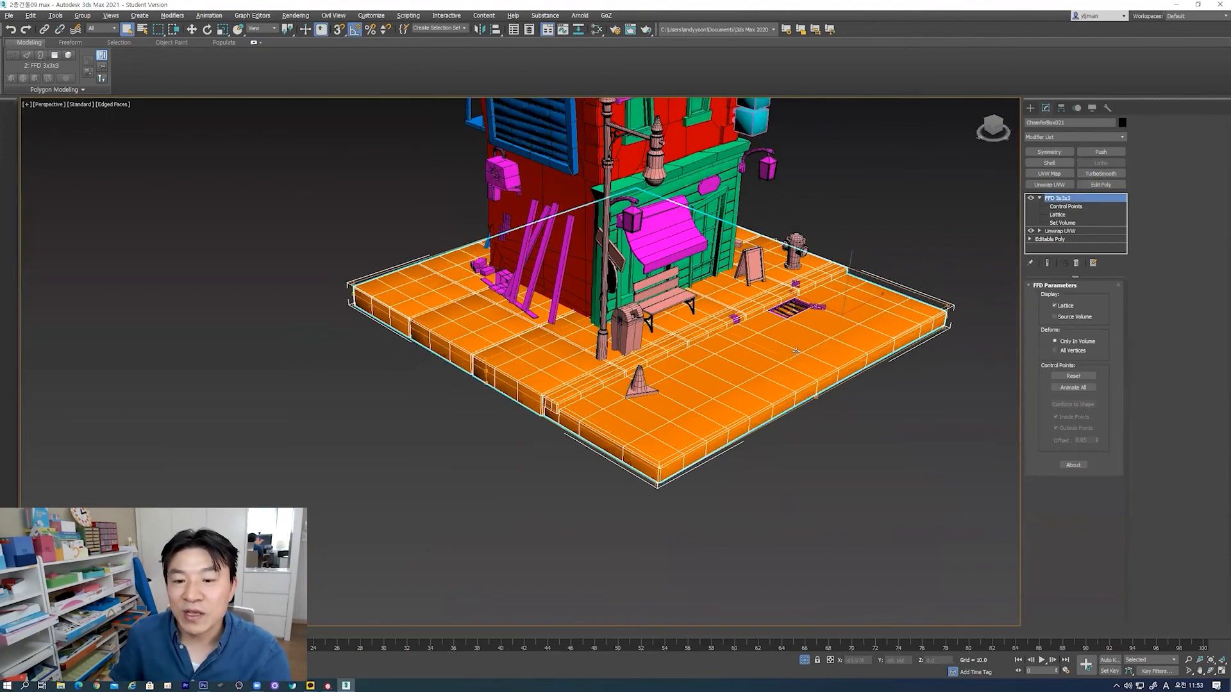
left_click(832, 449)
middle_click_drag(832, 449, 753, 421, "alt")
left_click(734, 324)
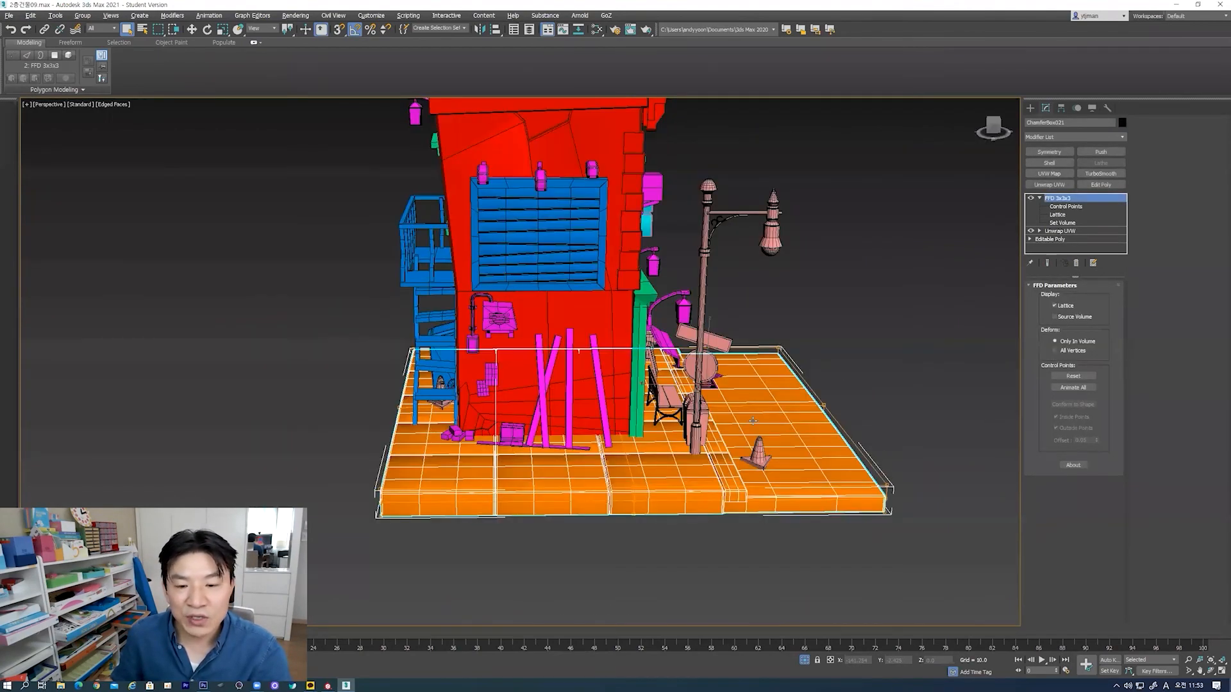
left_click(860, 416)
left_click(790, 427)
middle_click_drag(790, 427, 709, 419, "alt")
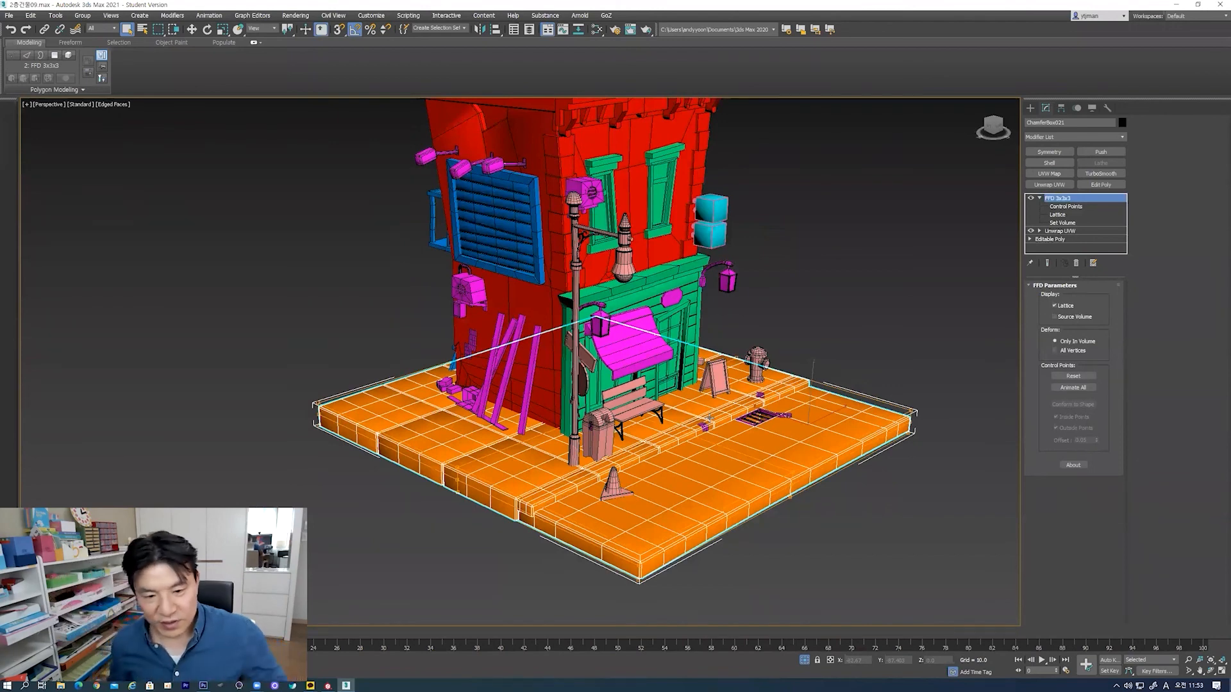
middle_click_drag(566, 485, 596, 484, "alt")
middle_click_drag(750, 500, 732, 477, "alt")
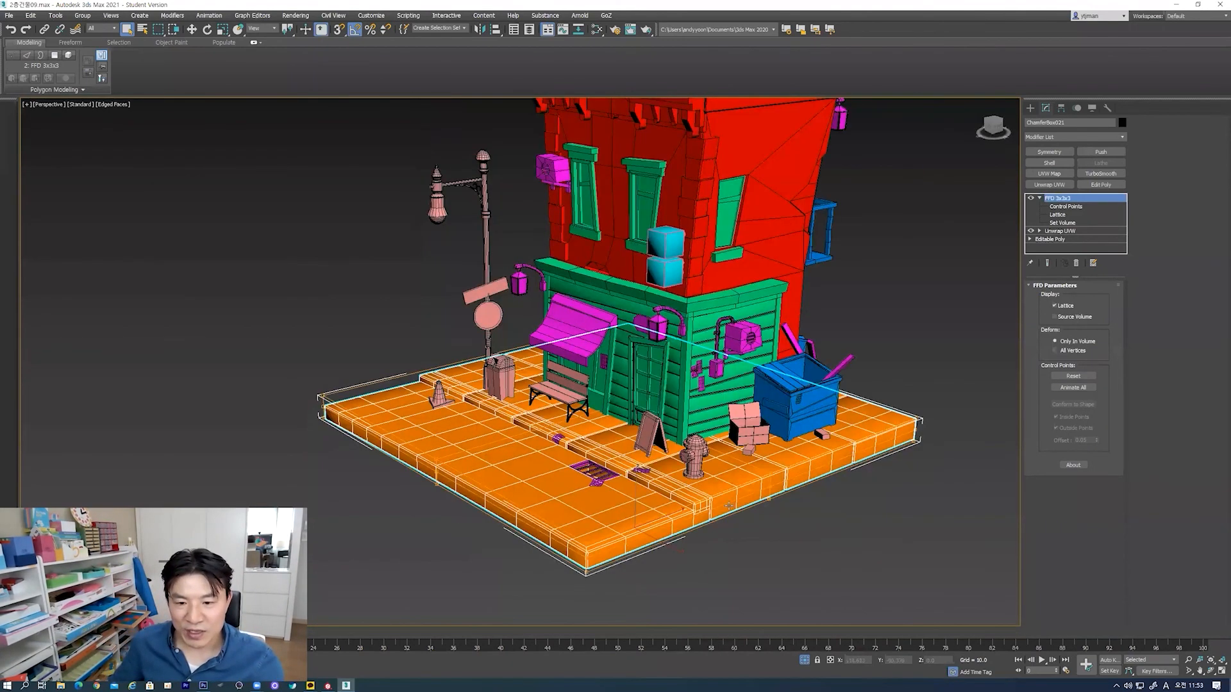
Step: Examine the ground slab's curb, sidewalk blocks and road surface up close and from above
scroll(731, 477, "up", 3)
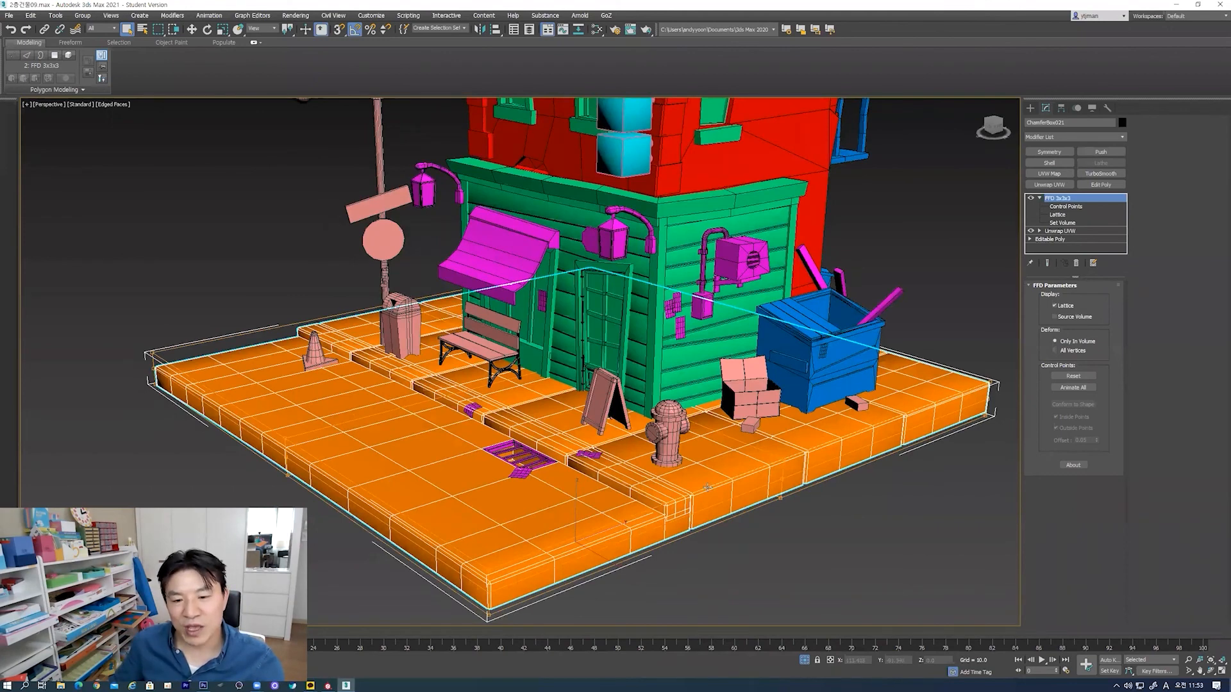
middle_click_drag(821, 536, 836, 538, "alt")
middle_click_drag(771, 496, 711, 416, "alt")
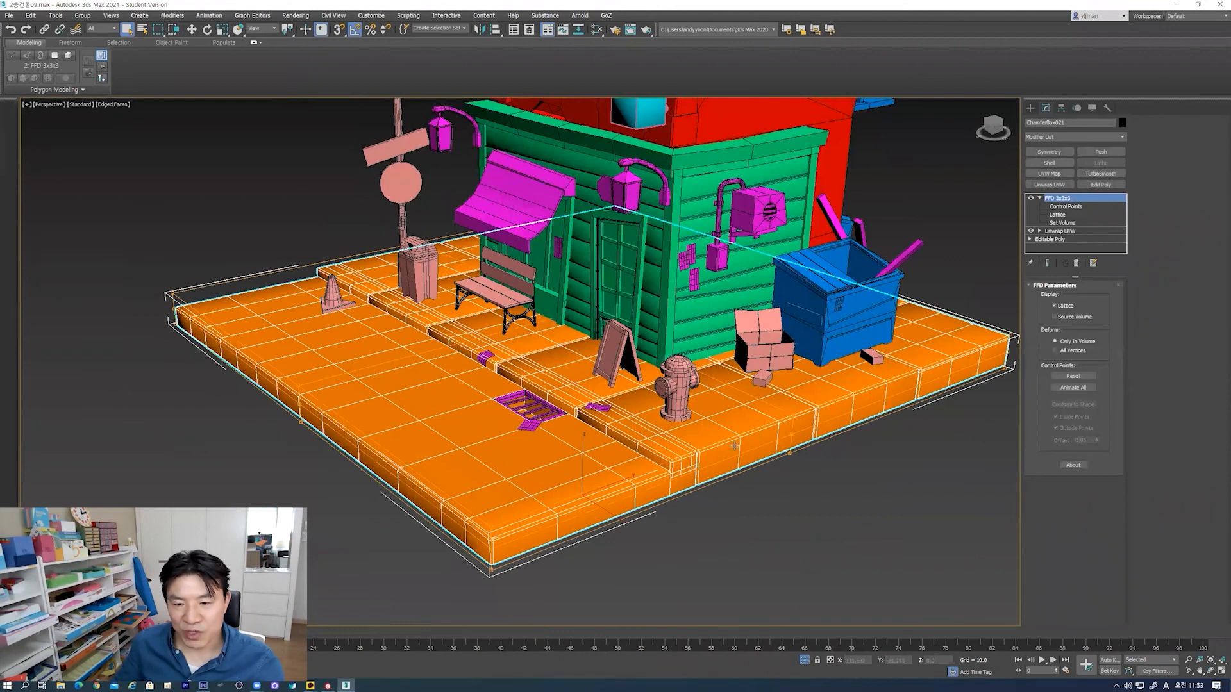
scroll(741, 444, "up", 3)
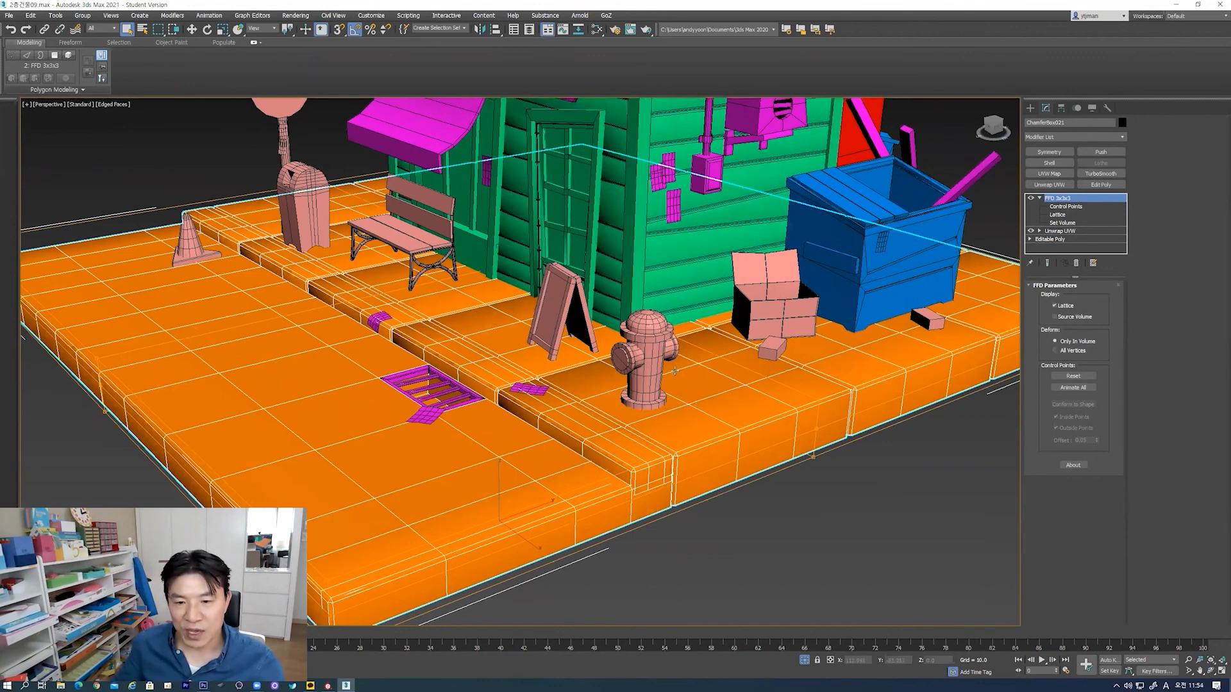
scroll(600, 467, "down", 5)
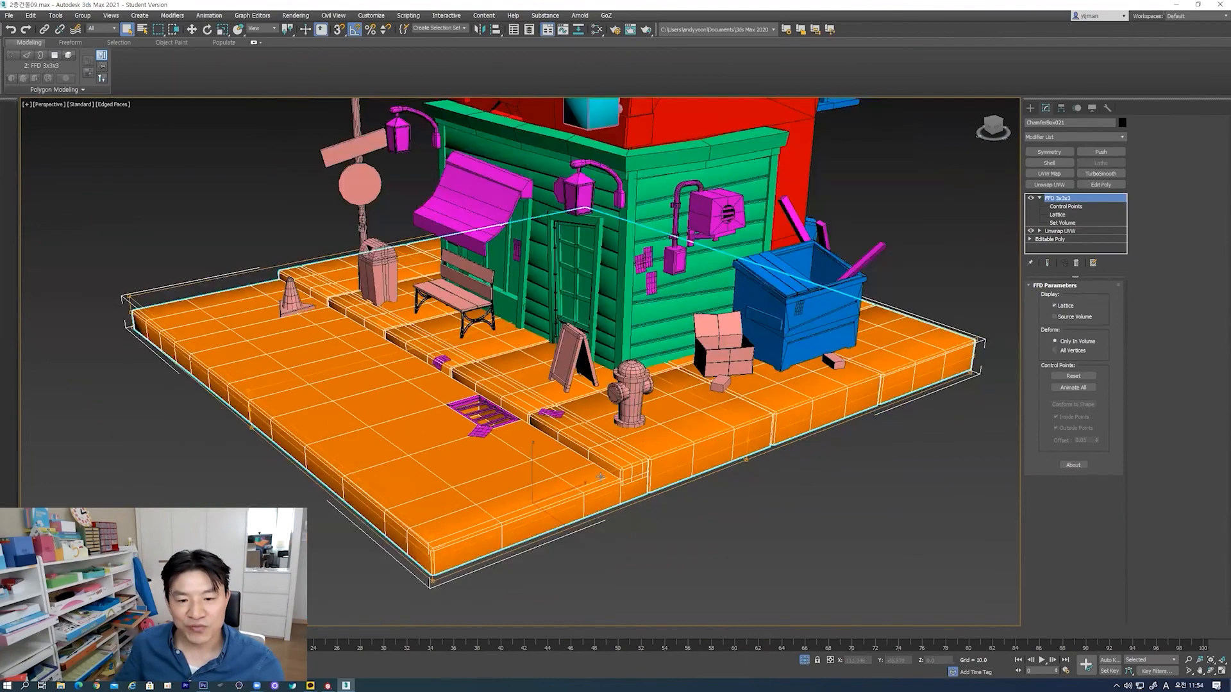
scroll(633, 481, "up", 1)
middle_click_drag(647, 482, 755, 450, "alt")
middle_click_drag(746, 486, 668, 467, "alt")
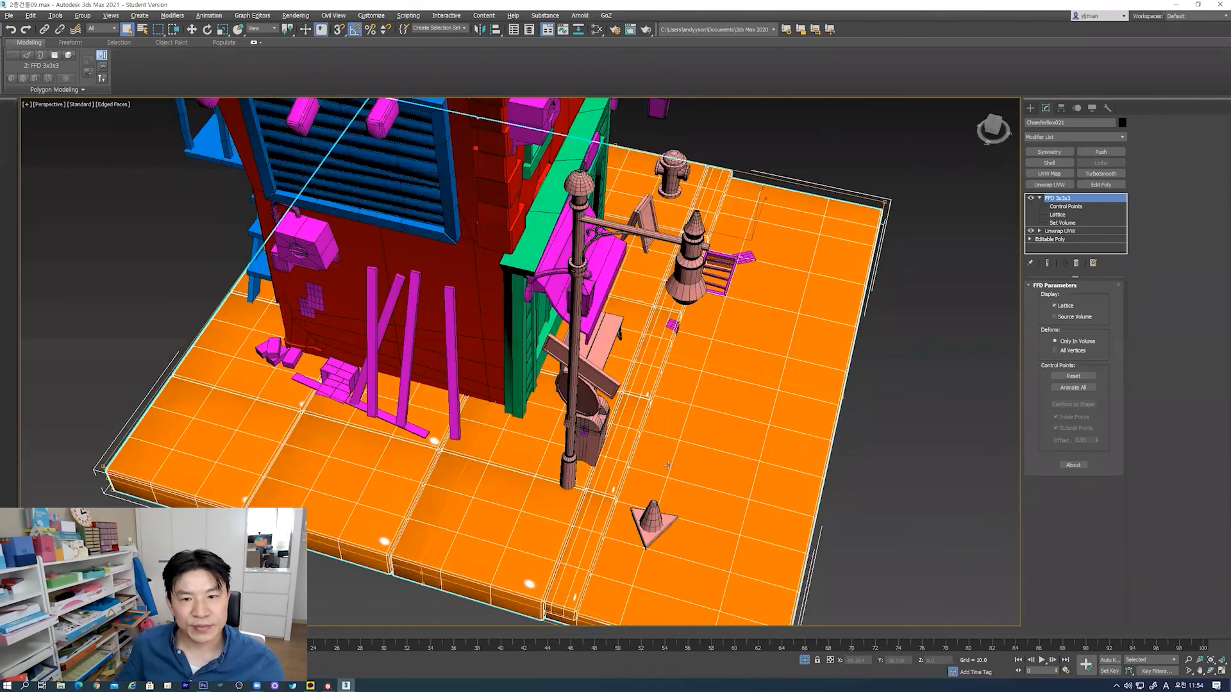
middle_click_drag(595, 447, 783, 486, "alt")
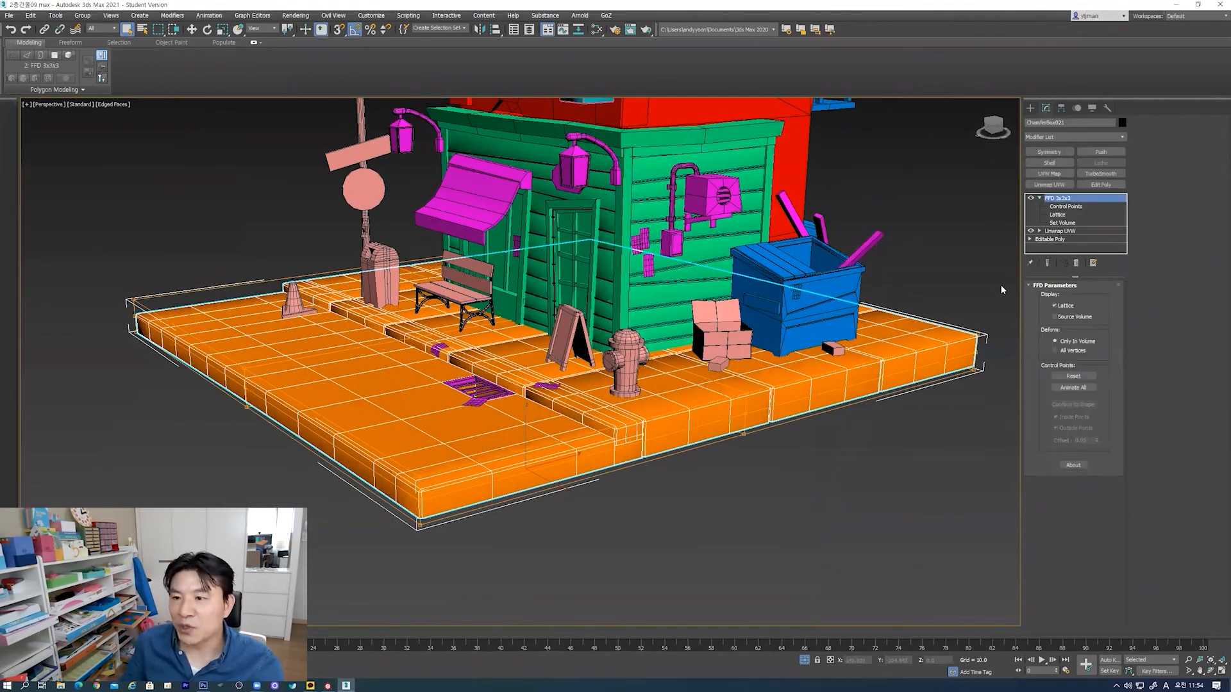
middle_click_drag(795, 379, 817, 381, "alt")
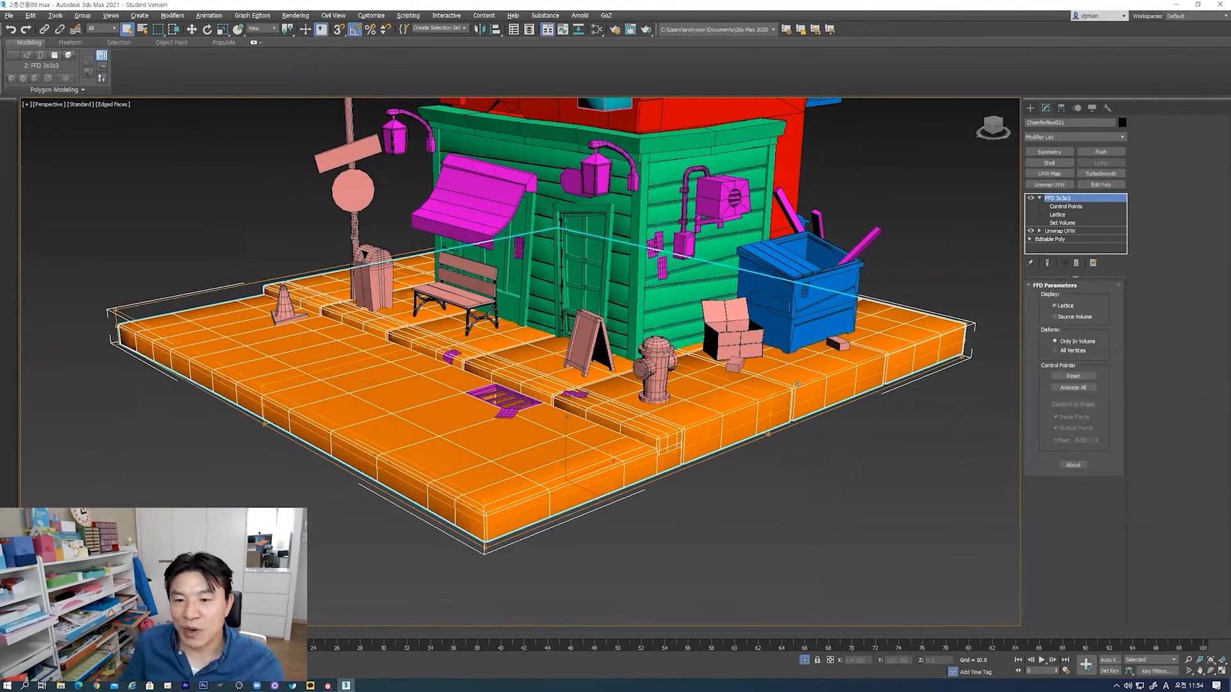
left_click(873, 434)
scroll(859, 420, "up", 3)
left_click(841, 401)
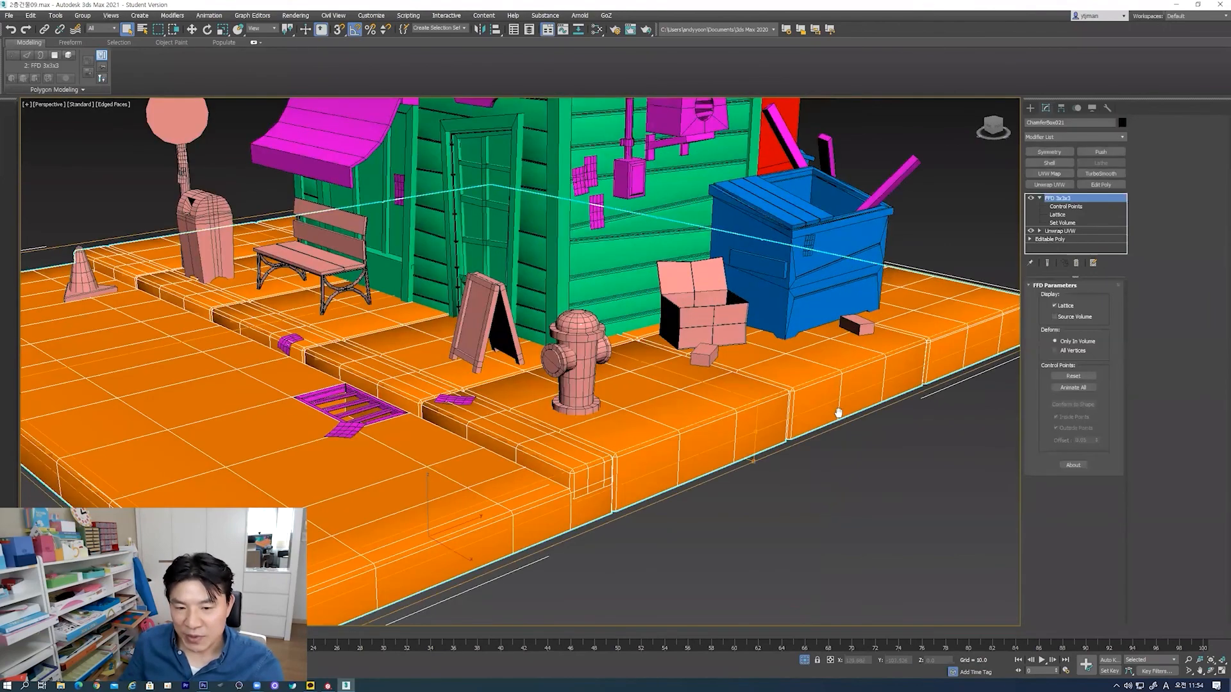
key("z")
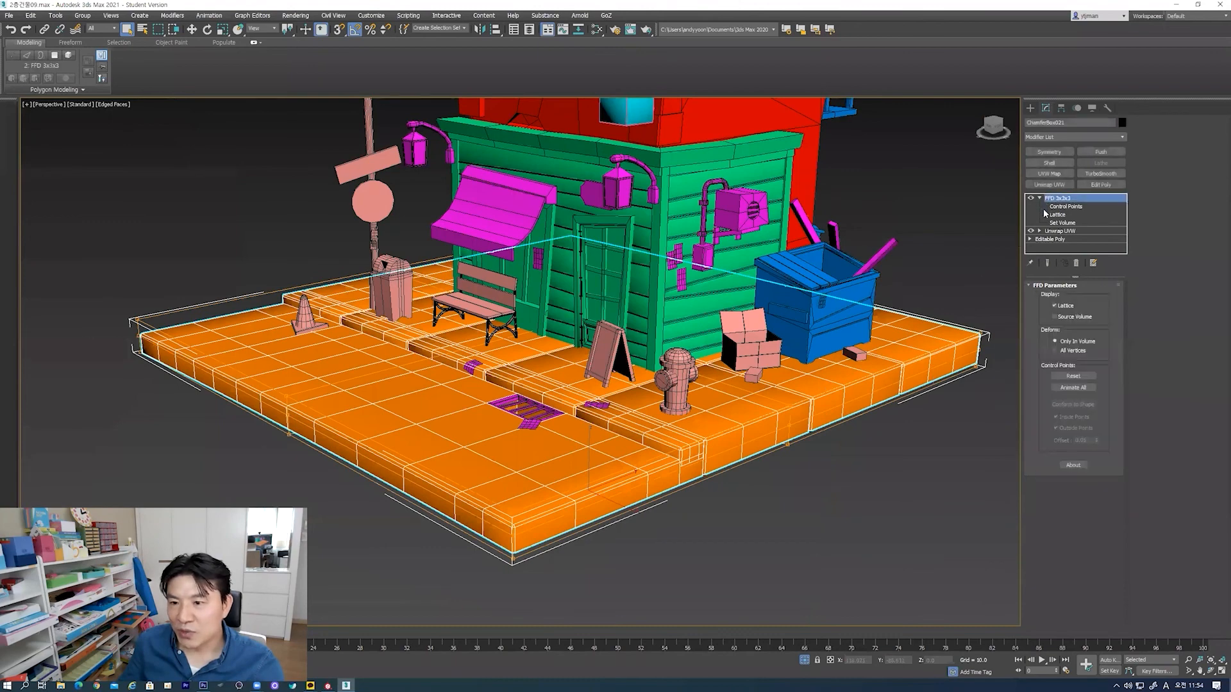
Step: Enter the polygon level of the ground slab's Unwrap UVW, review its layout in an enlarged UV editor and close the editor
left_click(1057, 232)
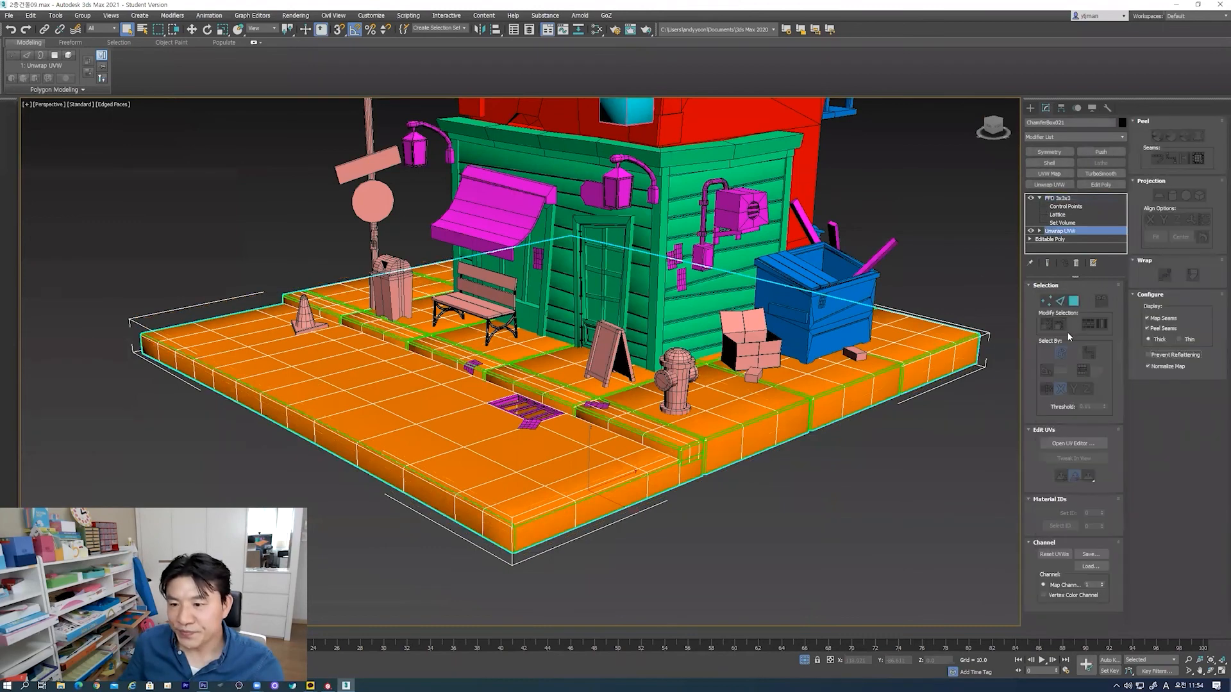
left_click(1077, 301)
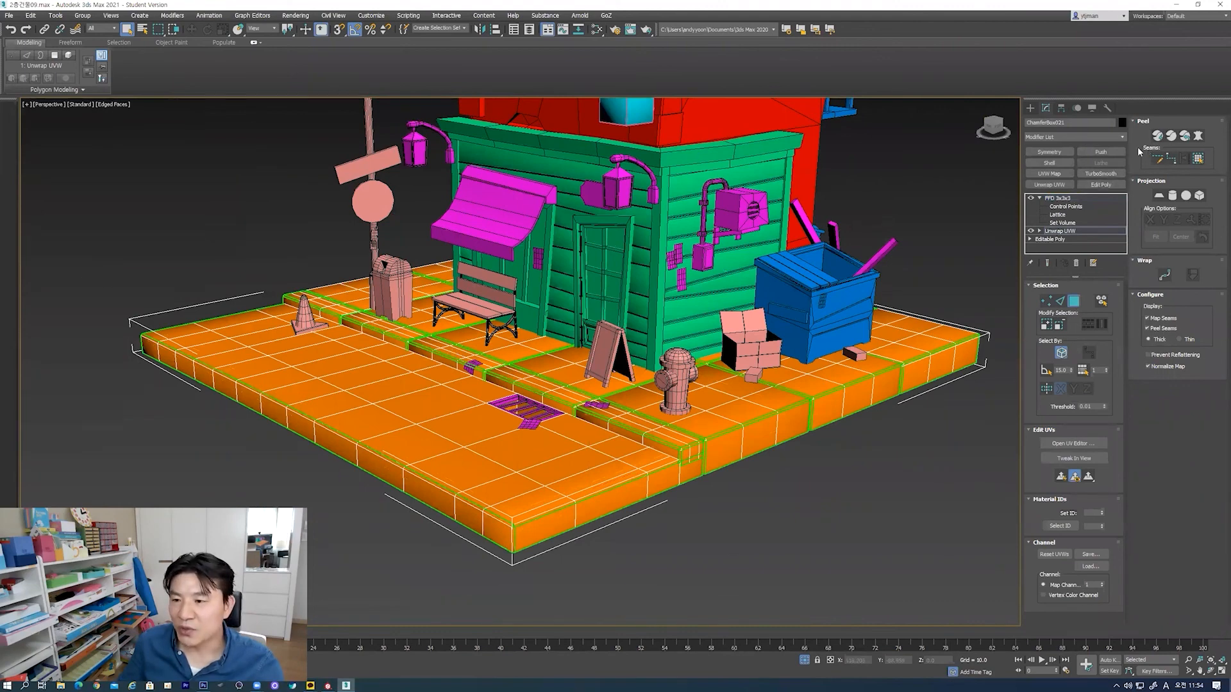
middle_click_drag(732, 463, 737, 472, "alt")
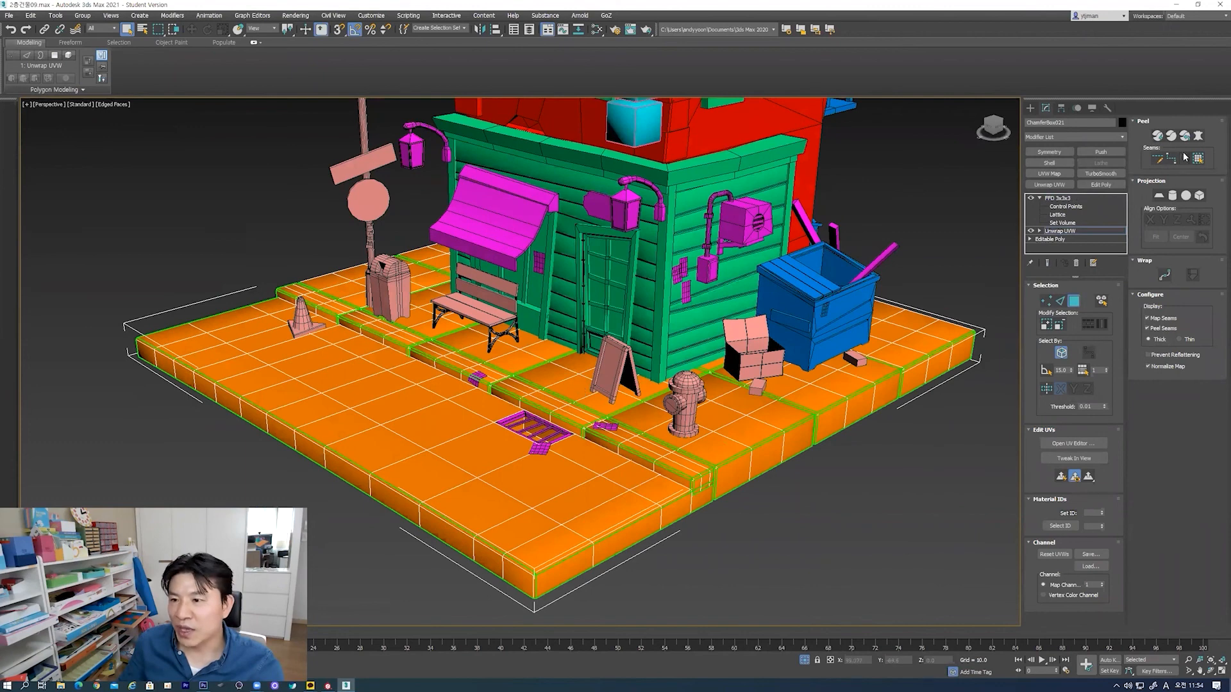
left_click(1092, 441)
scroll(171, 232, "up", 1)
scroll(120, 243, "up", 1)
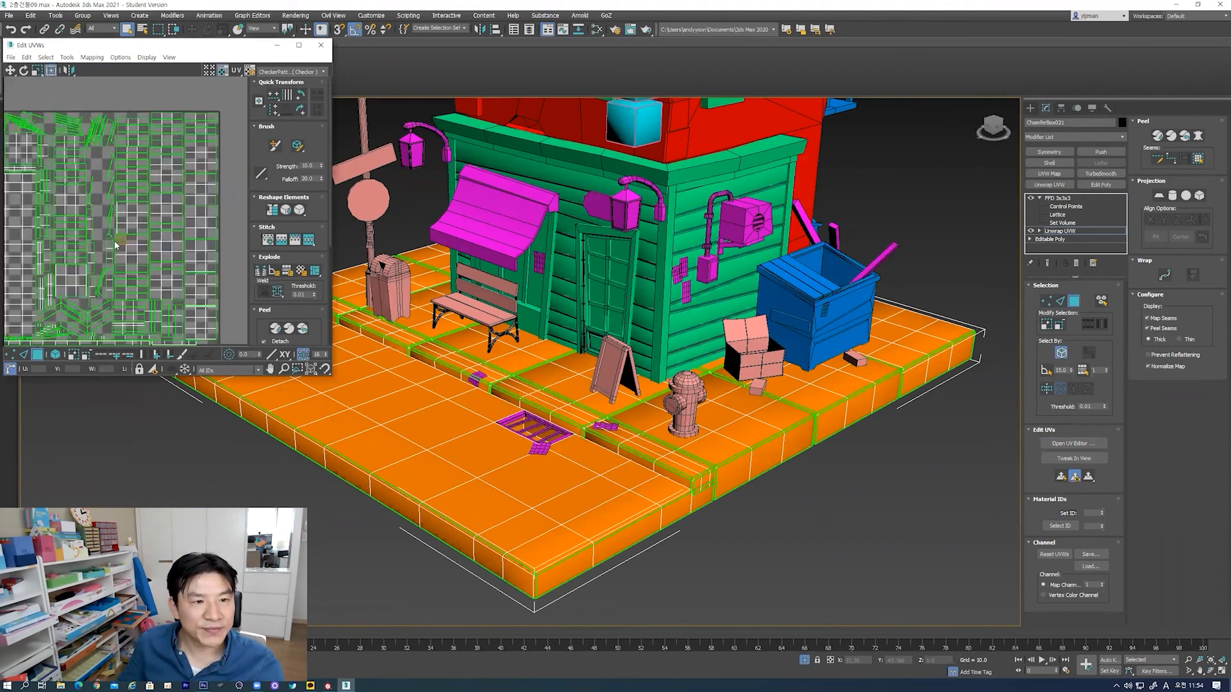
scroll(115, 244, "down", 1)
scroll(163, 238, "down", 1)
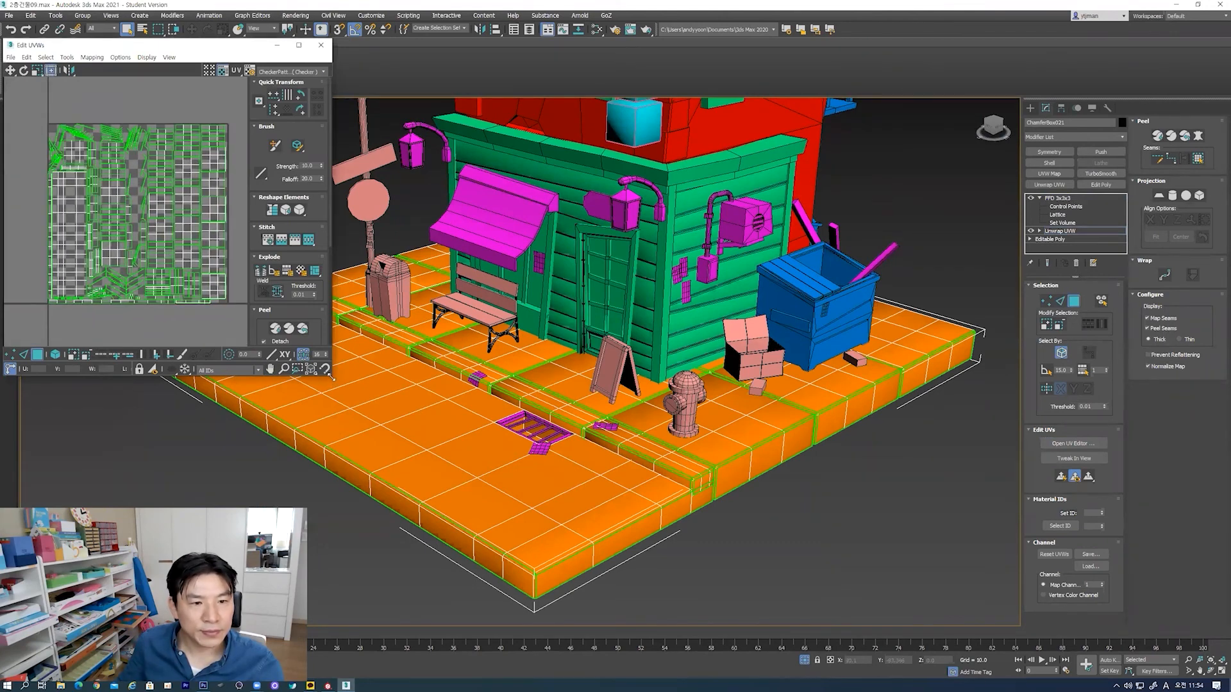
left_click_drag(330, 376, 459, 501)
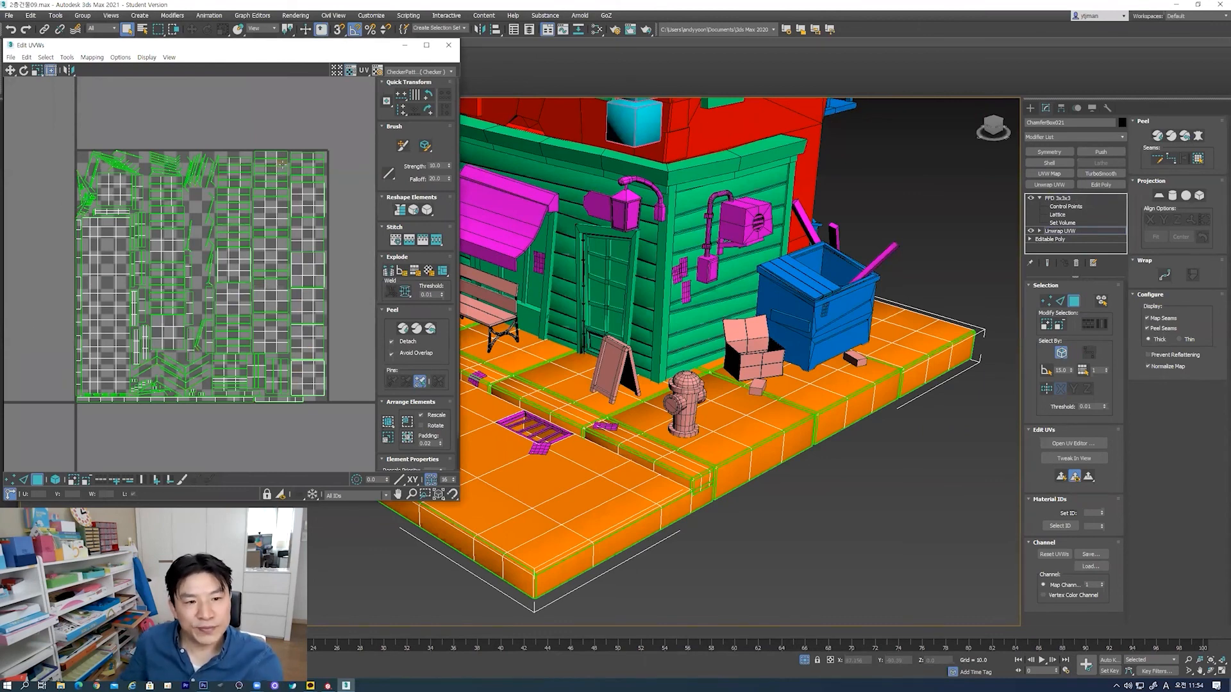
left_click(448, 46)
scroll(616, 294, "down", 4)
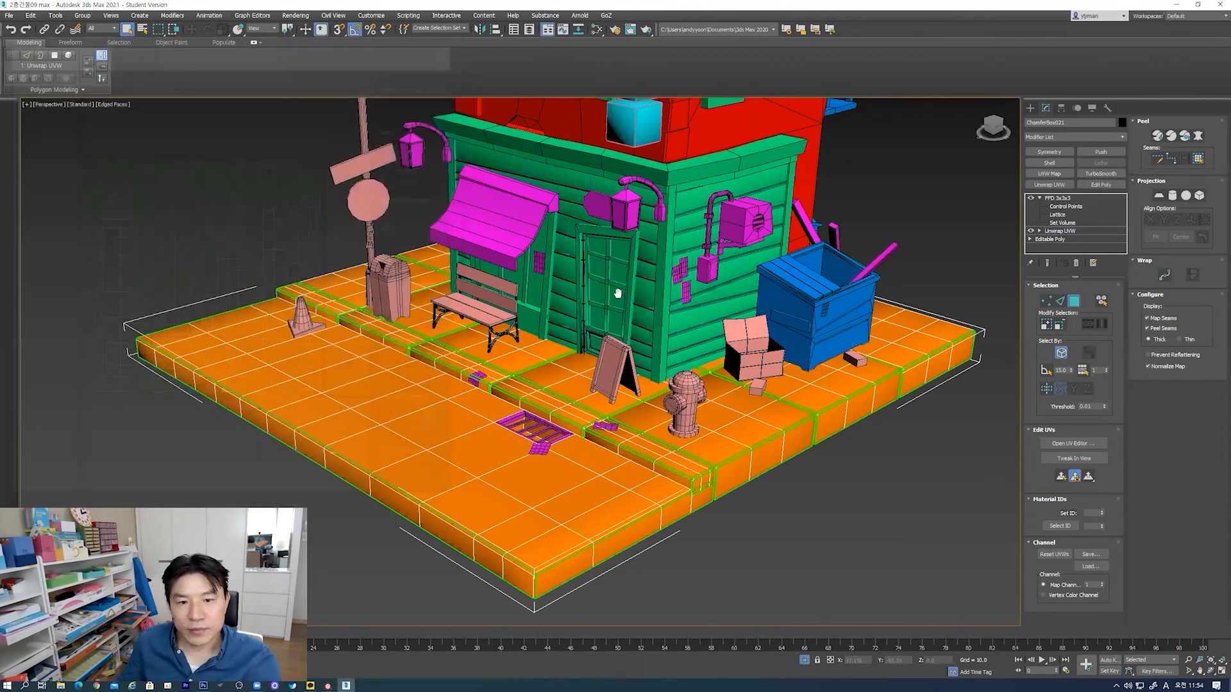
Step: Select the two cyan box signs on the building's corner and examine their wall-mounting posts from the side
key("shift+z")
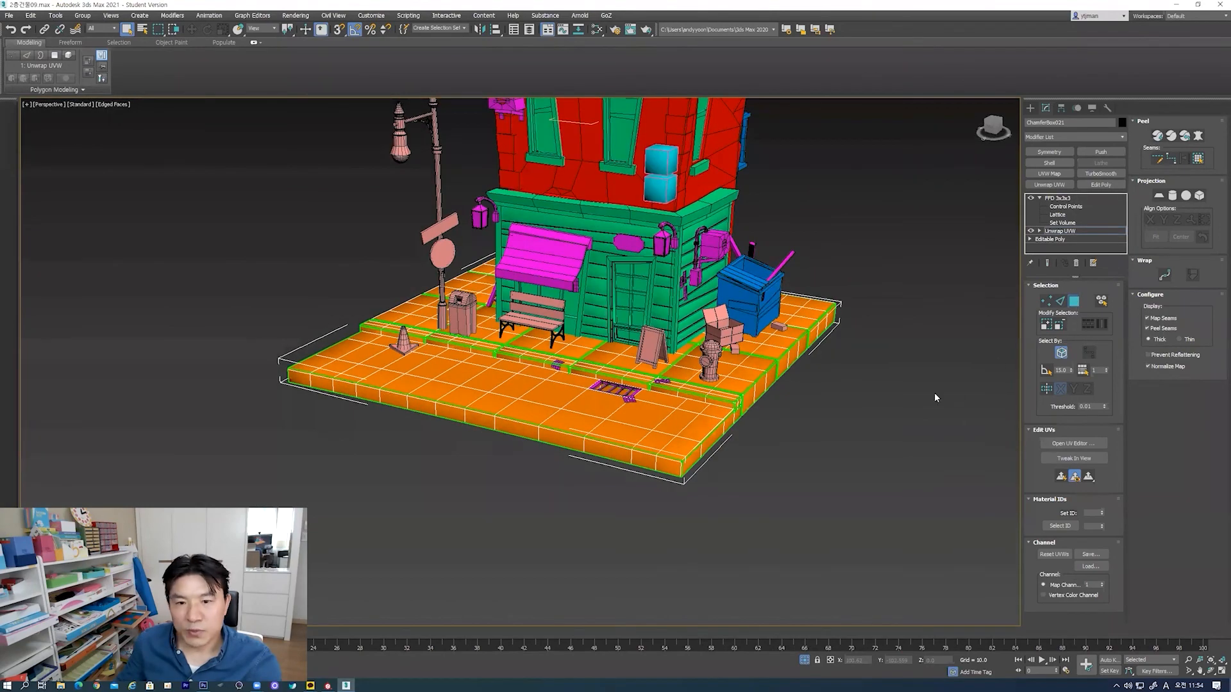
left_click(654, 301)
middle_click_drag(654, 301, 593, 318, "alt")
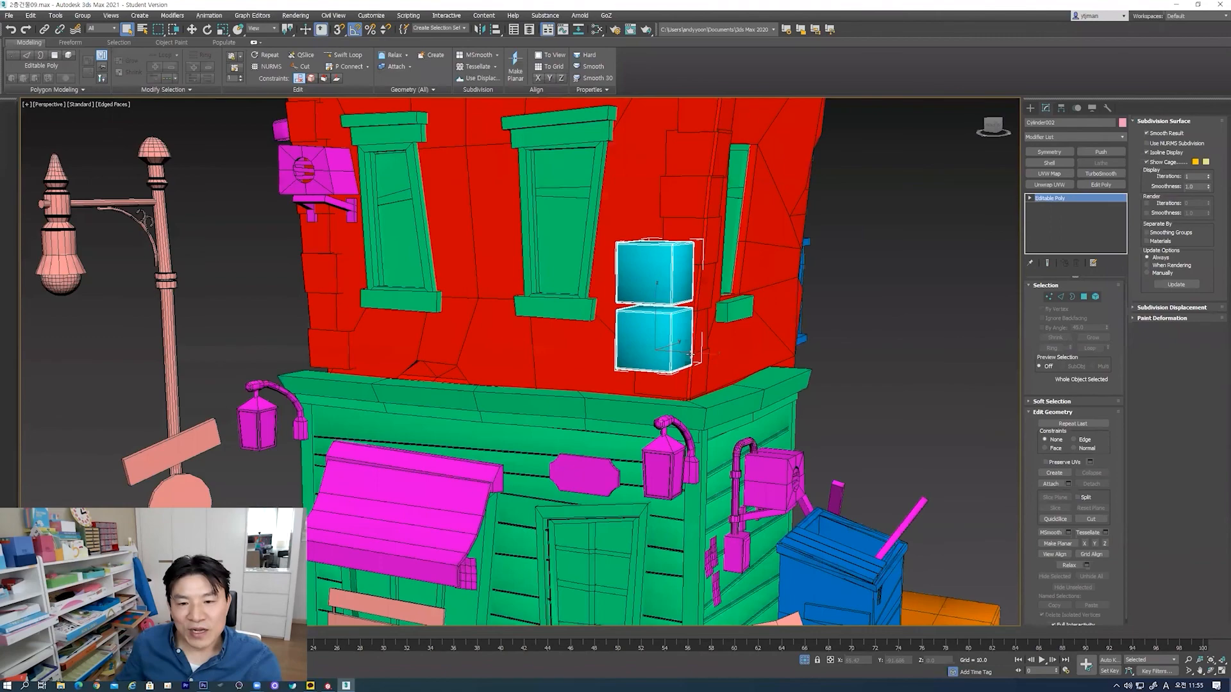
middle_click_drag(689, 354, 426, 300, "alt")
scroll(619, 357, "down", 4)
scroll(588, 357, "up", 2)
left_click(436, 303)
left_click(580, 333)
scroll(580, 336, "up", 3)
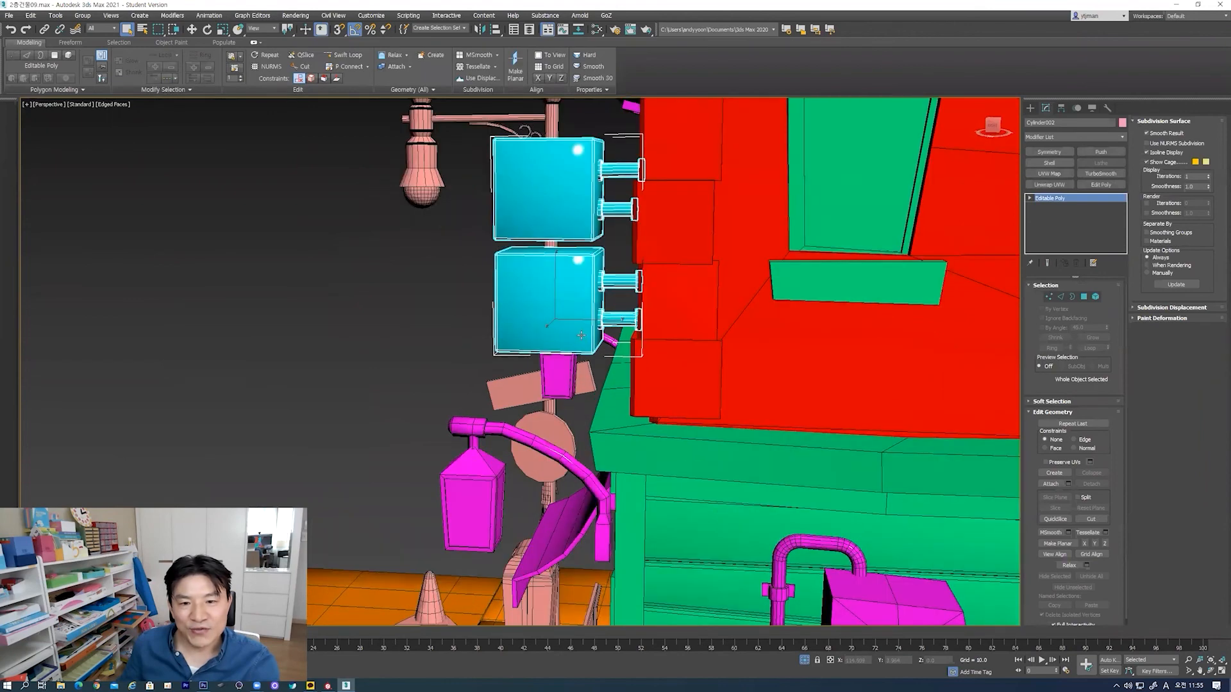
middle_click_drag(601, 320, 621, 300, "alt")
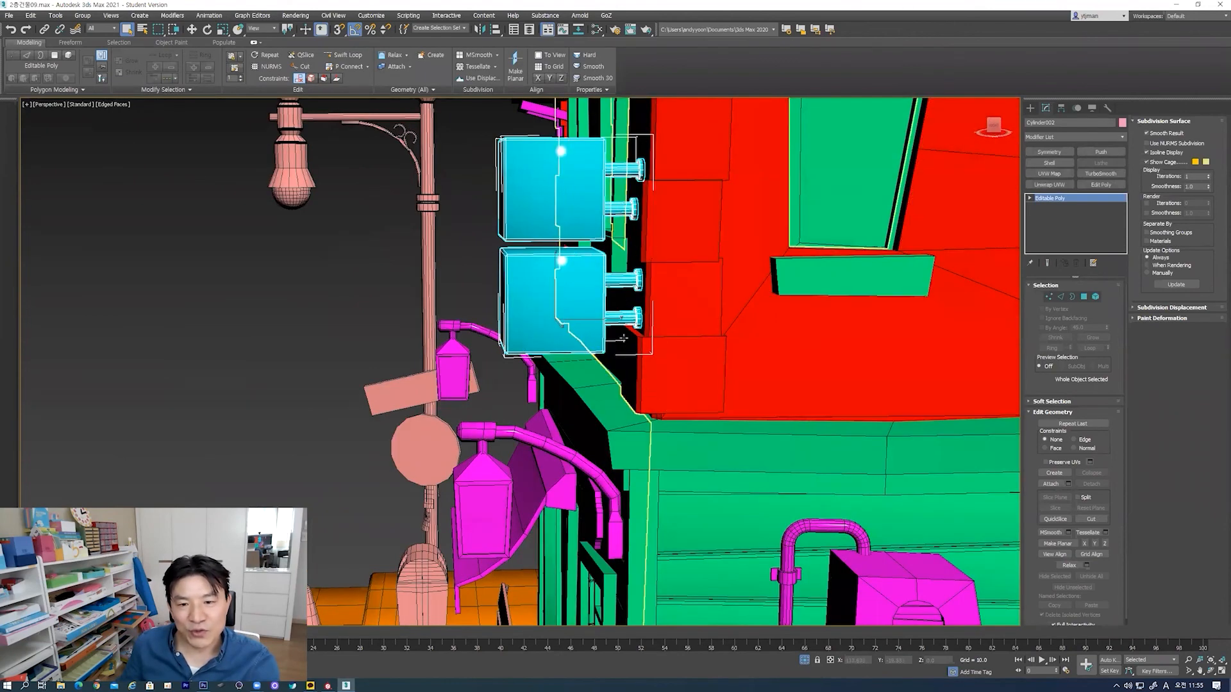
Step: Add an Unwrap UVW modifier to the two cyan box signs, open the UV editor and clear the face selection
middle_click_drag(624, 339, 739, 352, "alt")
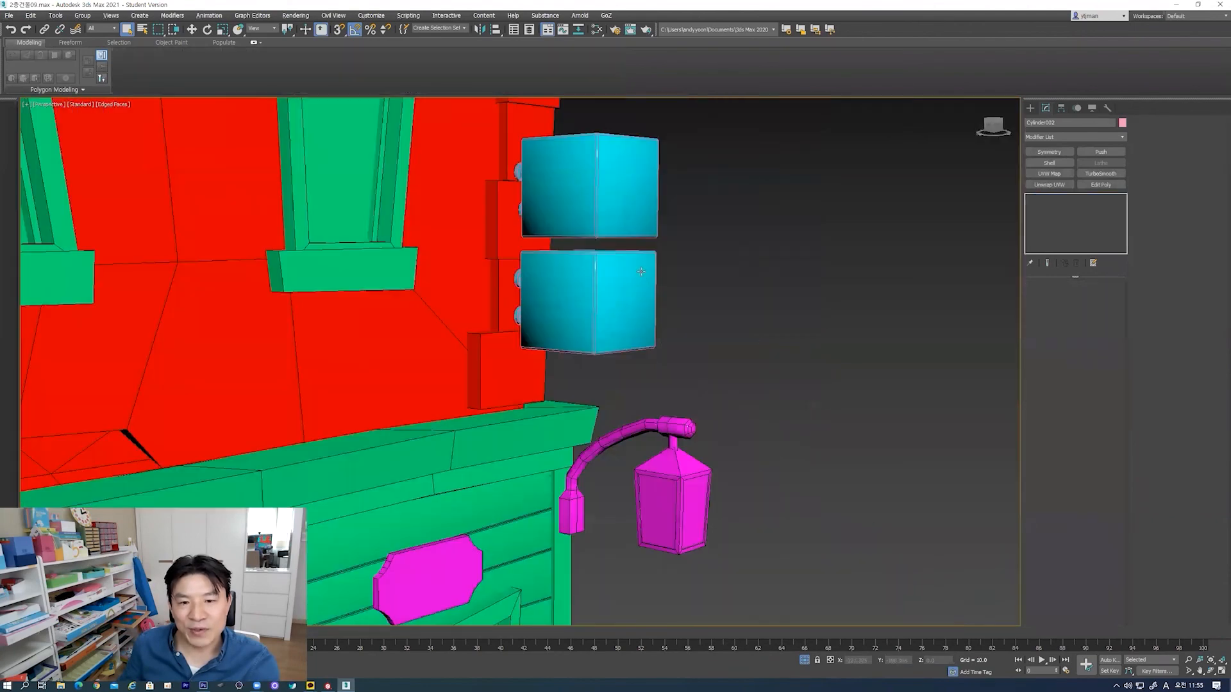
left_click(620, 283)
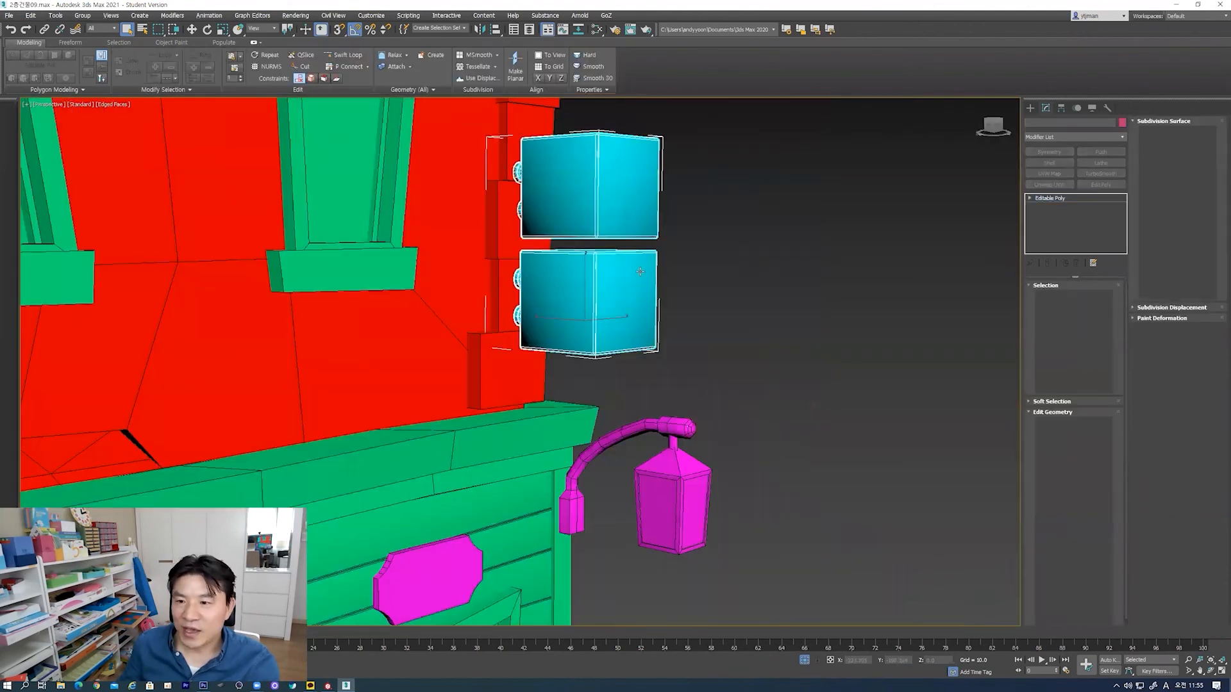
left_click(1049, 184)
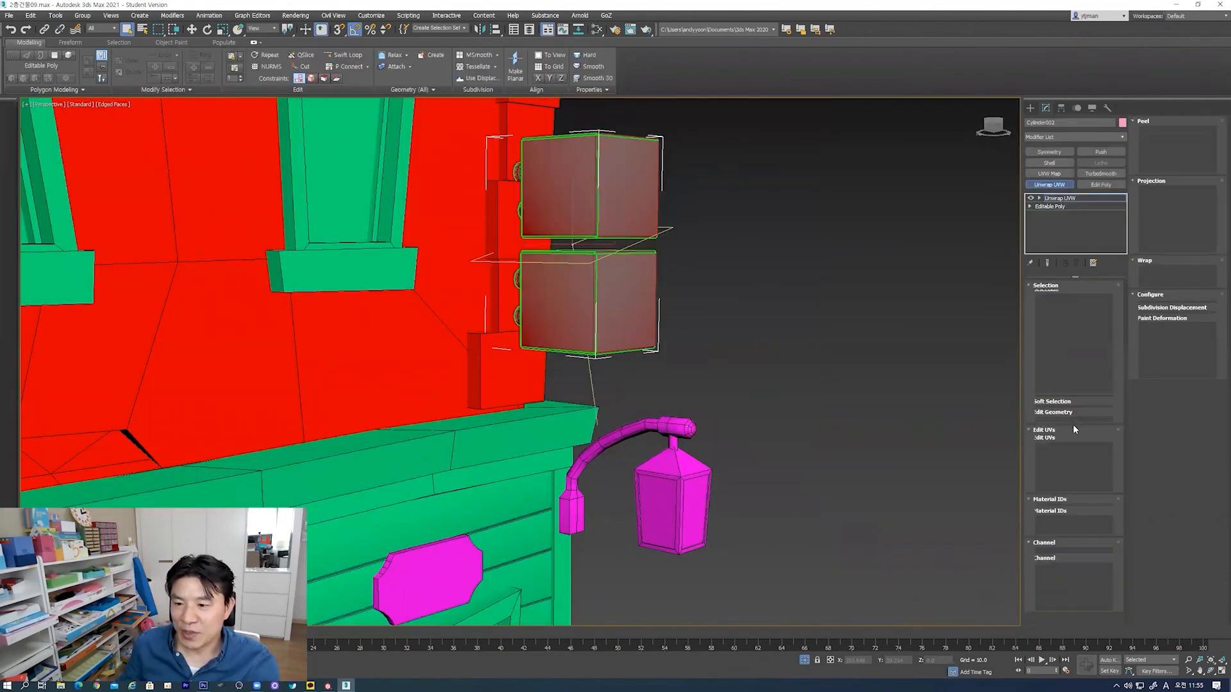
left_click(1074, 447)
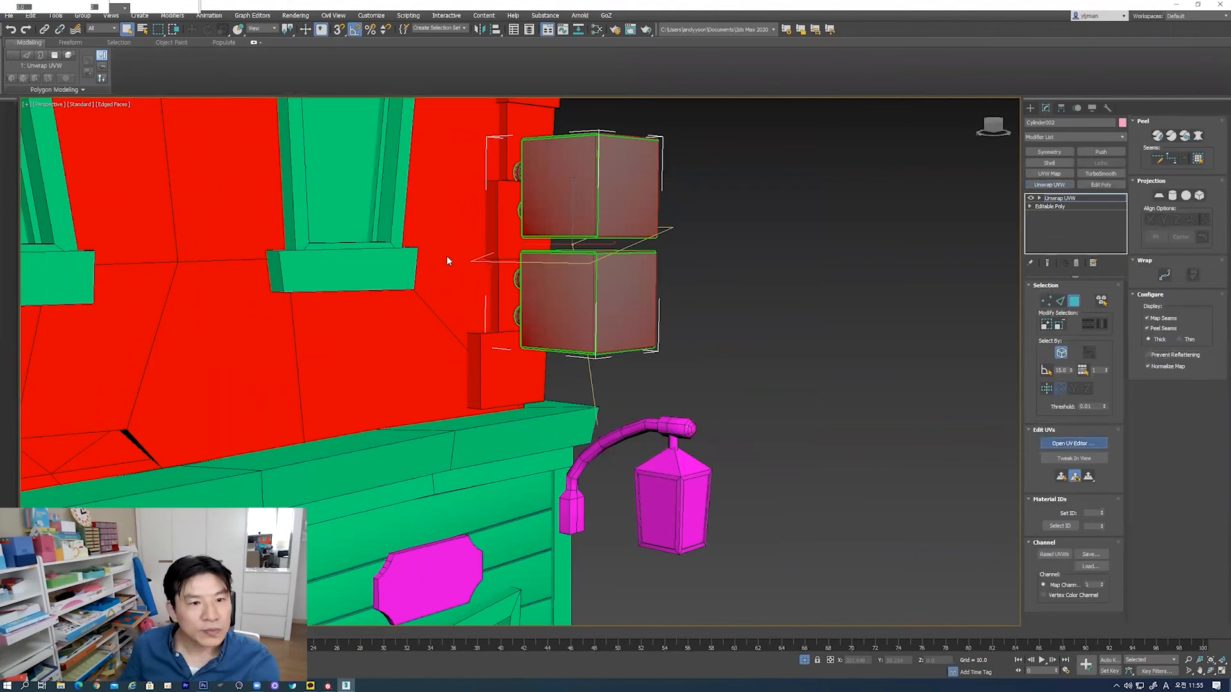
left_click(106, 317)
left_click_drag(72, 306, 222, 224)
left_click(222, 199)
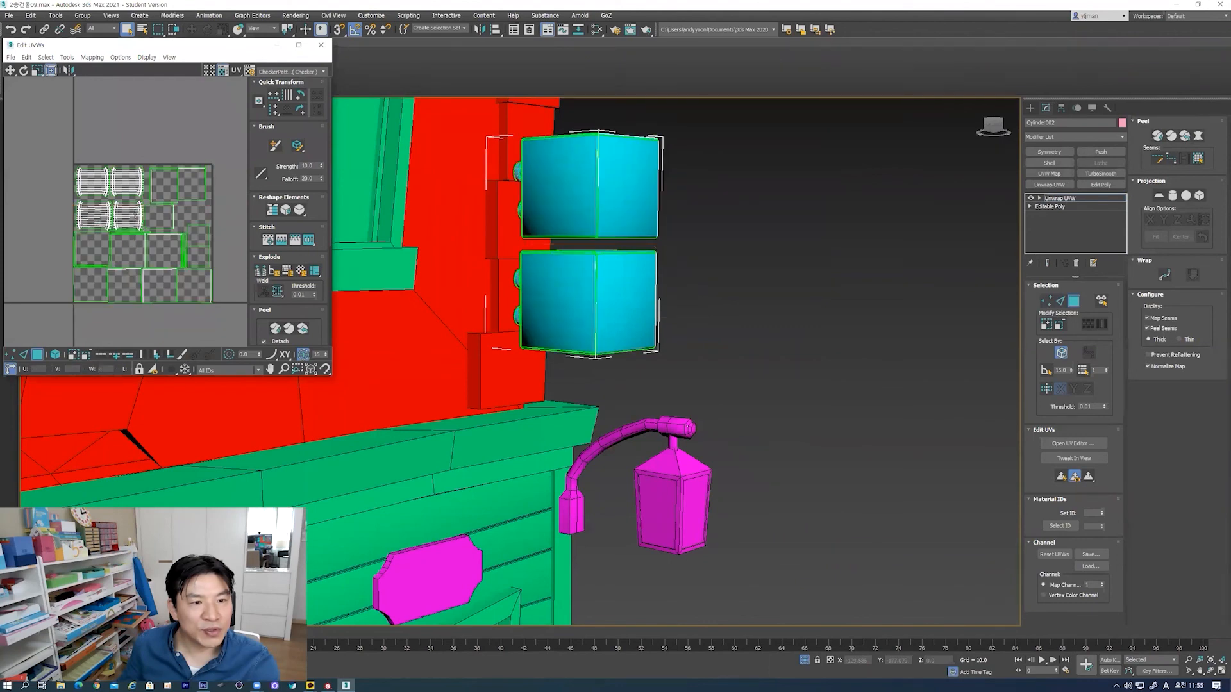
Step: Compare the cyan box signs and their mounting posts with their UV layout and close the UV editor
middle_click_drag(578, 321, 523, 296, "alt")
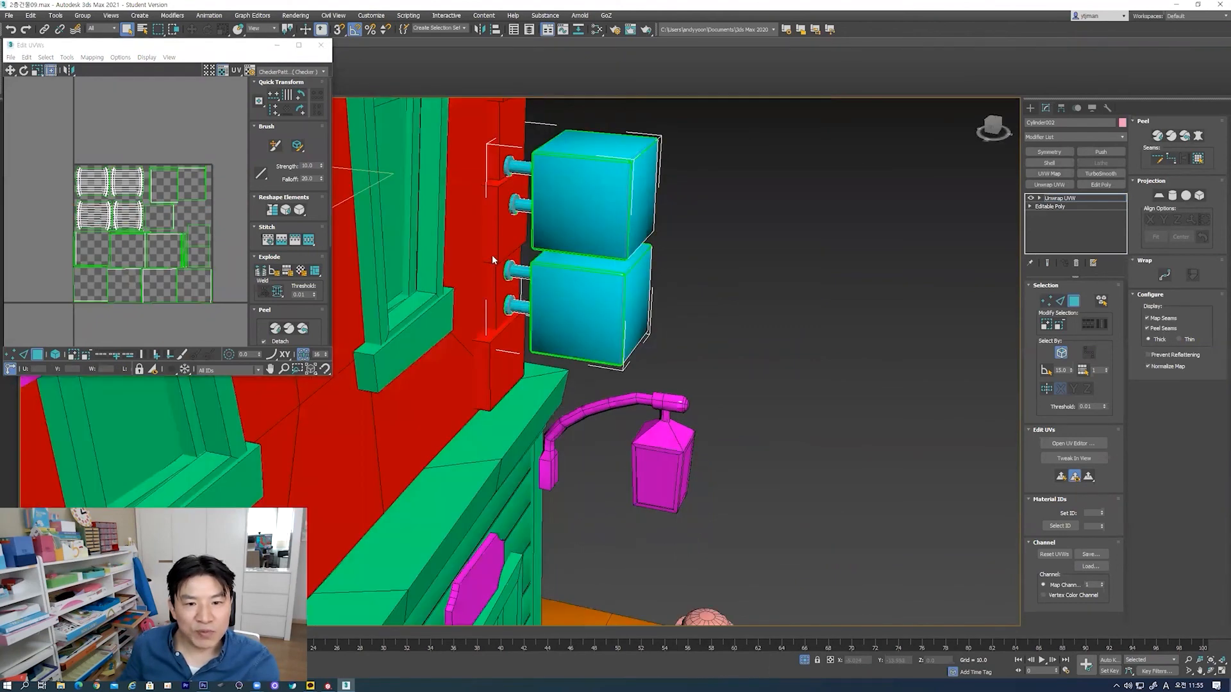
scroll(491, 261, "up", 3)
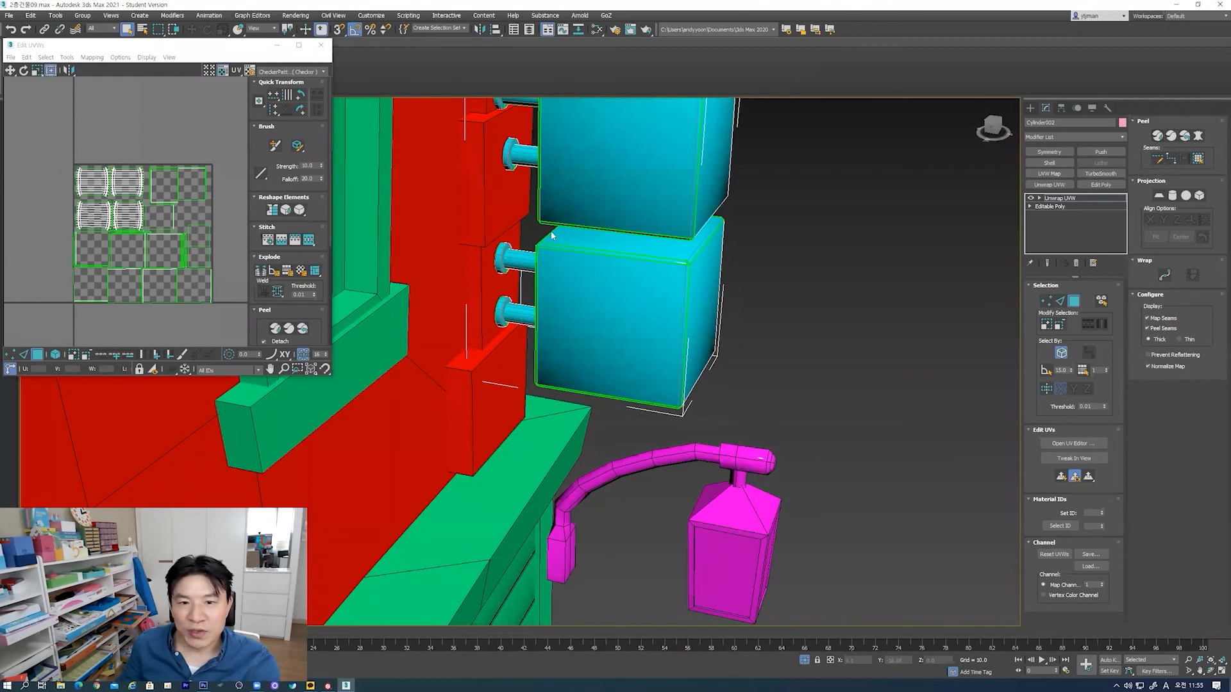
middle_click_drag(628, 230, 618, 255, "alt")
scroll(170, 266, "up", 5)
scroll(171, 270, "down", 2)
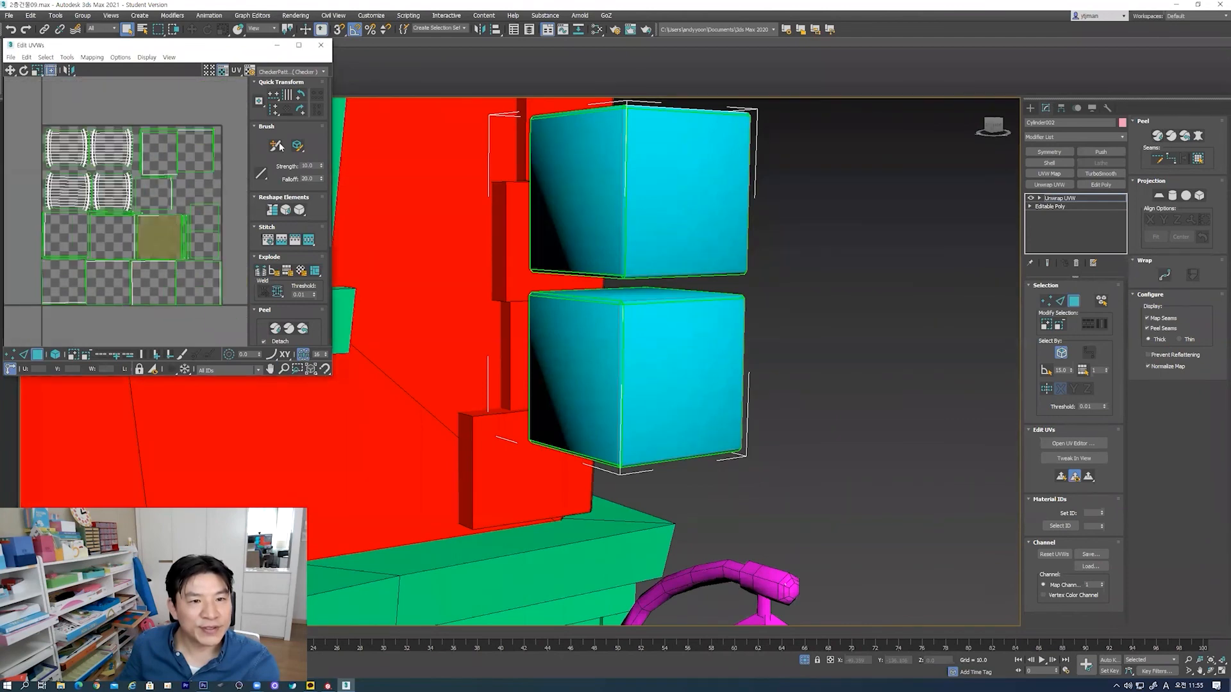
left_click(321, 46)
Step: Examine the whole building and the green ground floor around its front corner
middle_click_drag(483, 354, 518, 335)
scroll(517, 333, "down", 10)
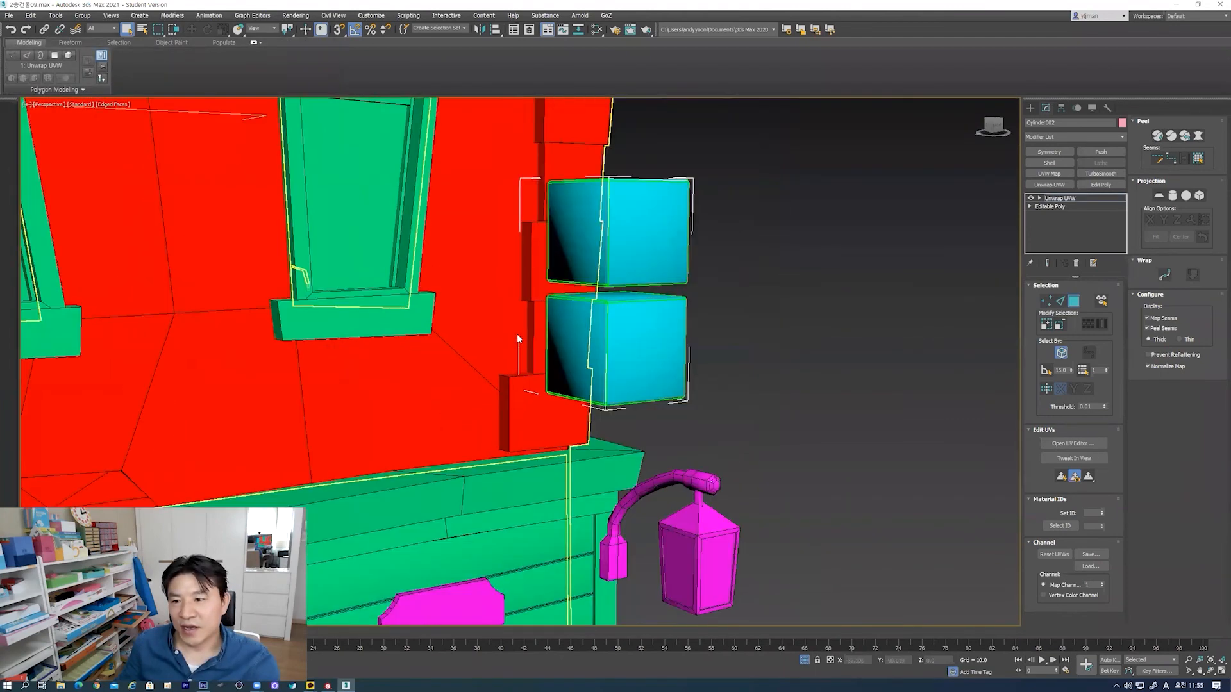
middle_click_drag(463, 377, 536, 427, "alt")
scroll(552, 436, "up", 2)
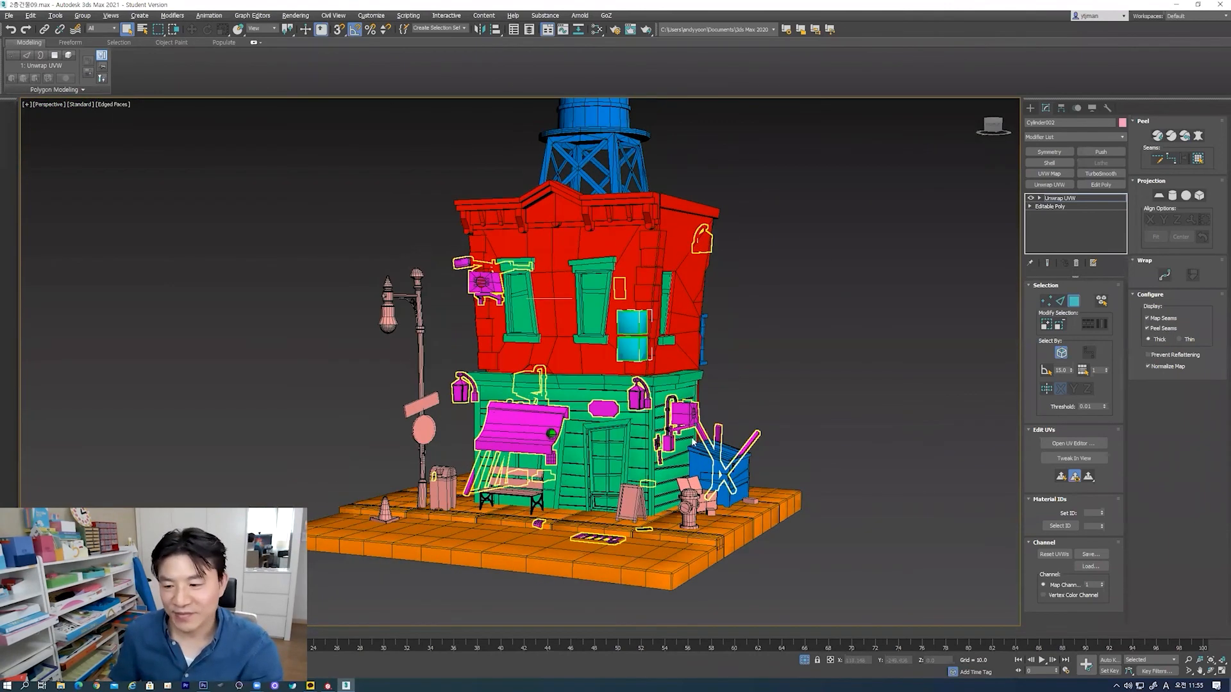
mouse_move(724, 383)
middle_mouse_down("alt")
mouse_move(675, 394)
mouse_move(711, 385)
middle_mouse_up("alt")
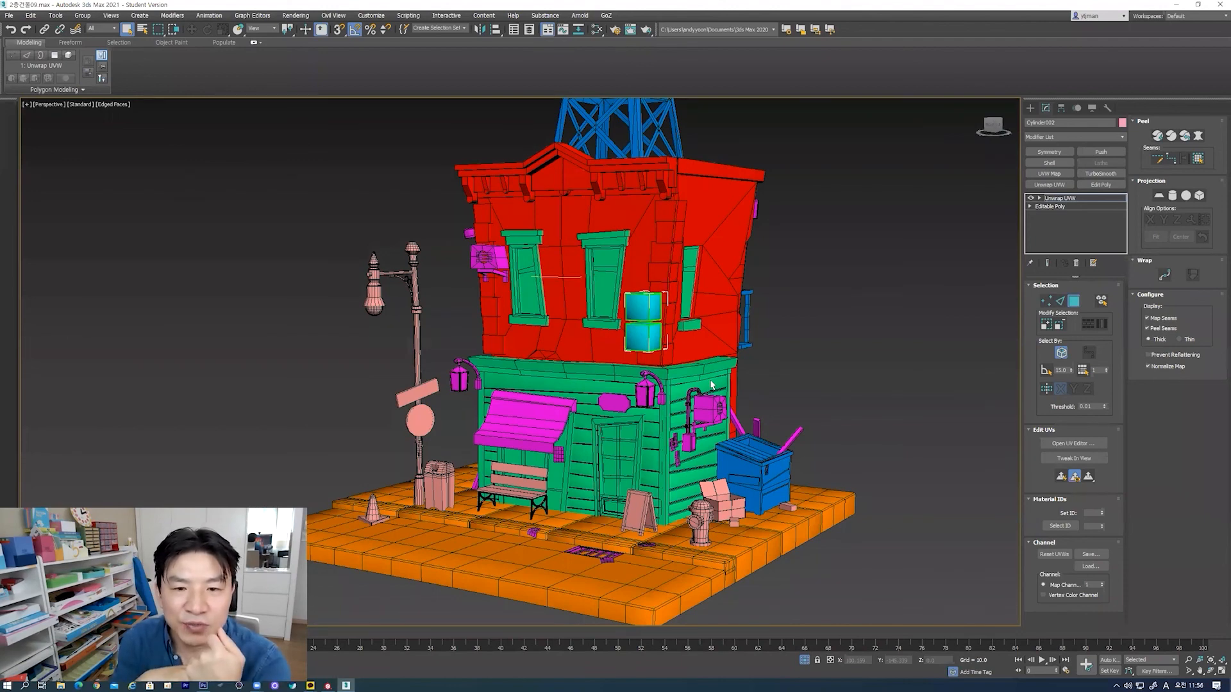
middle_click_drag(748, 395, 651, 438, "alt")
scroll(644, 417, "up", 4)
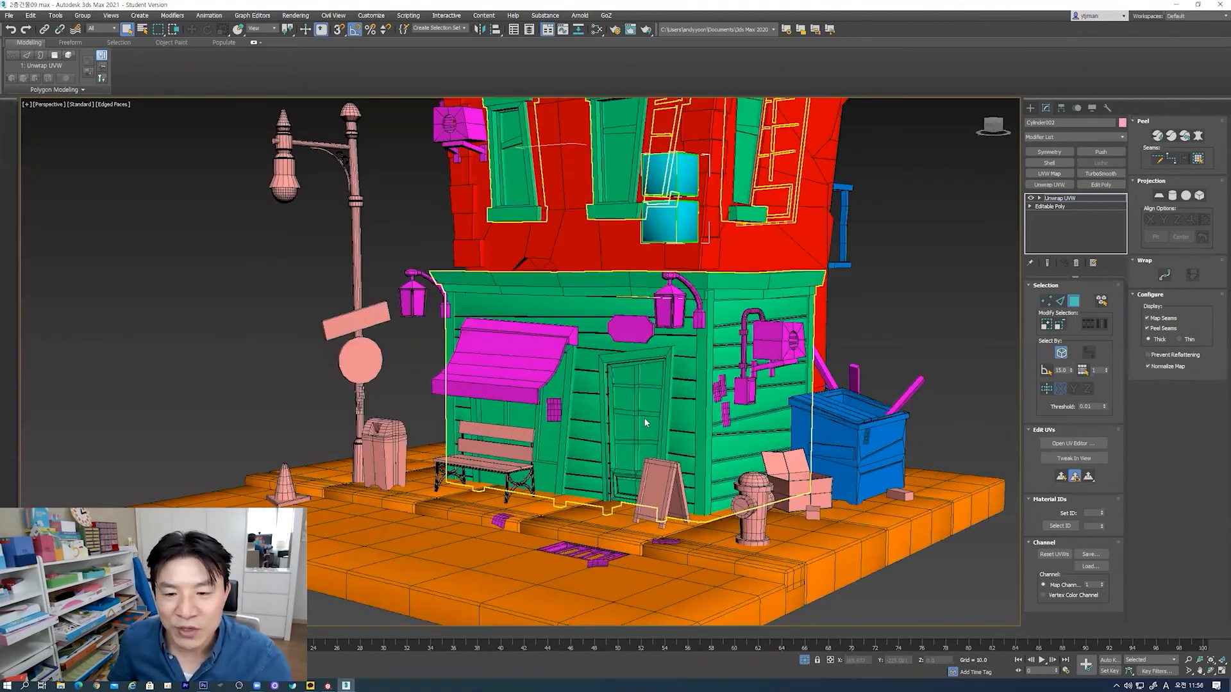
middle_click_drag(638, 433, 634, 410, "alt")
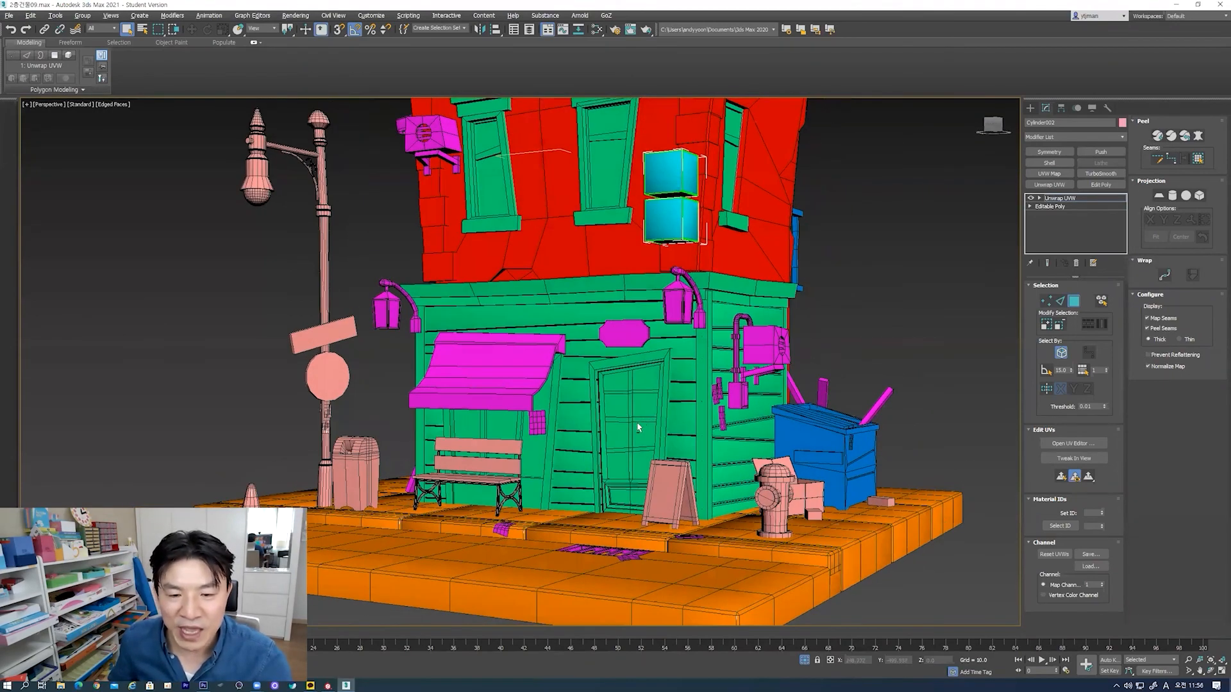
Step: Leave the box signs' Unwrap UVW sub-object level and select the green ground-floor wall object
left_click(1080, 304)
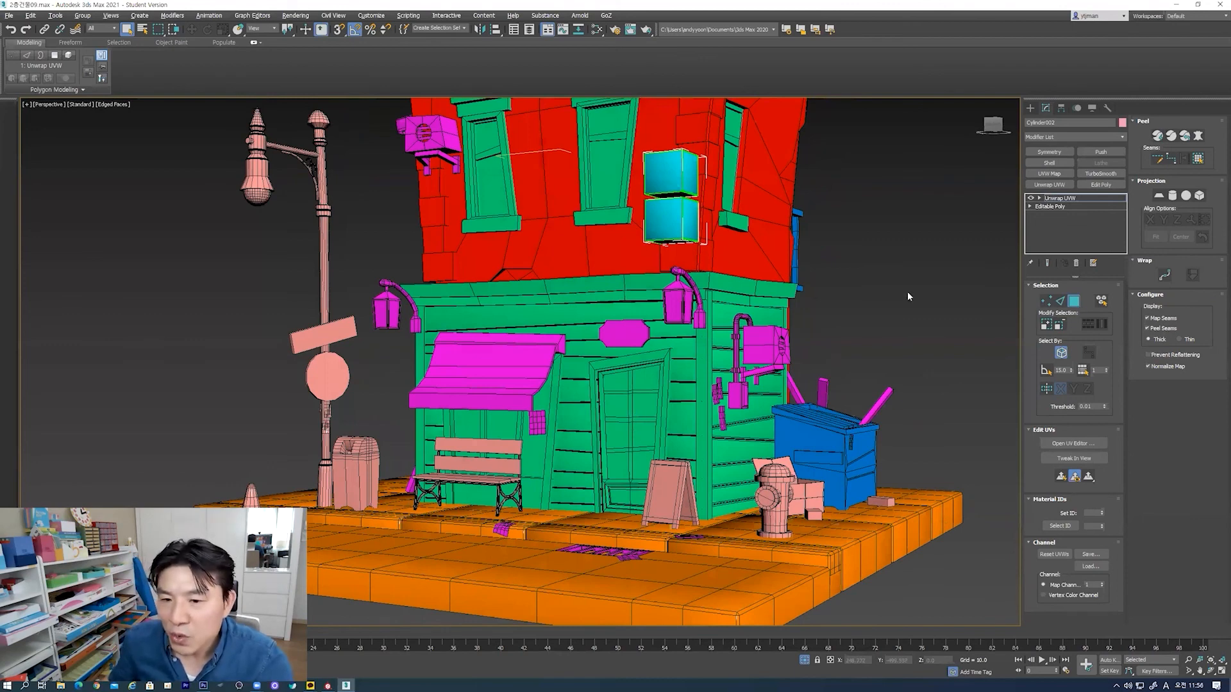
middle_click_drag(668, 319, 662, 338, "alt")
left_click(688, 347)
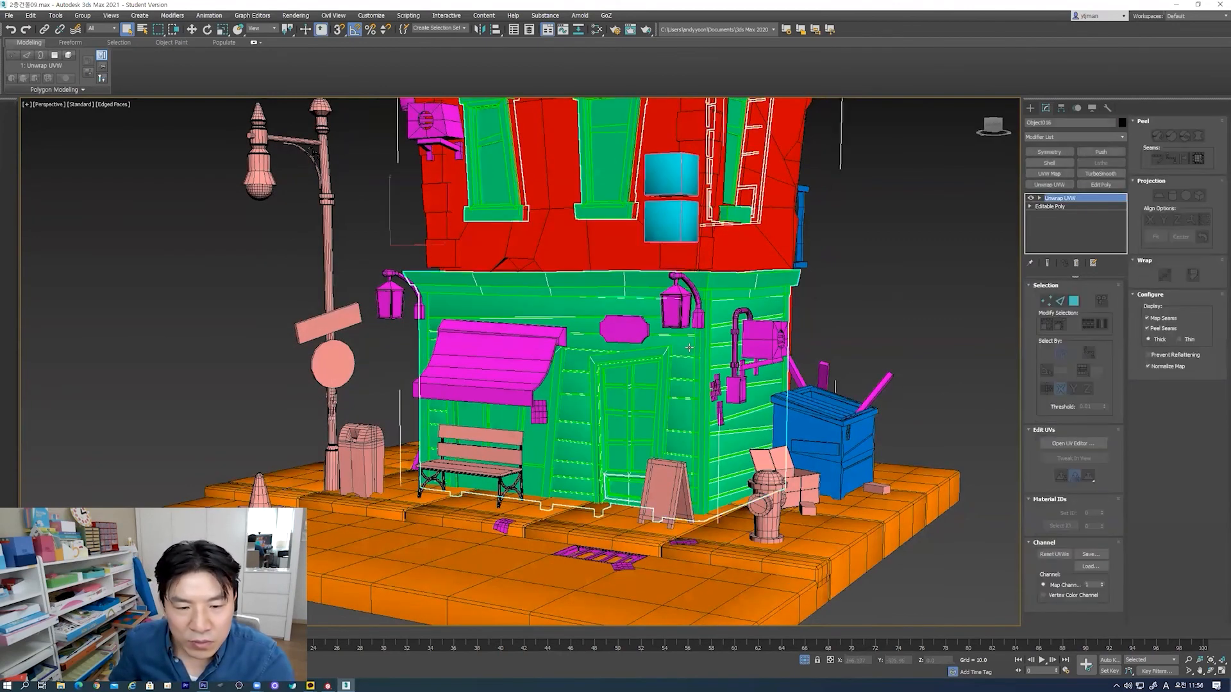
key("ctrl+d")
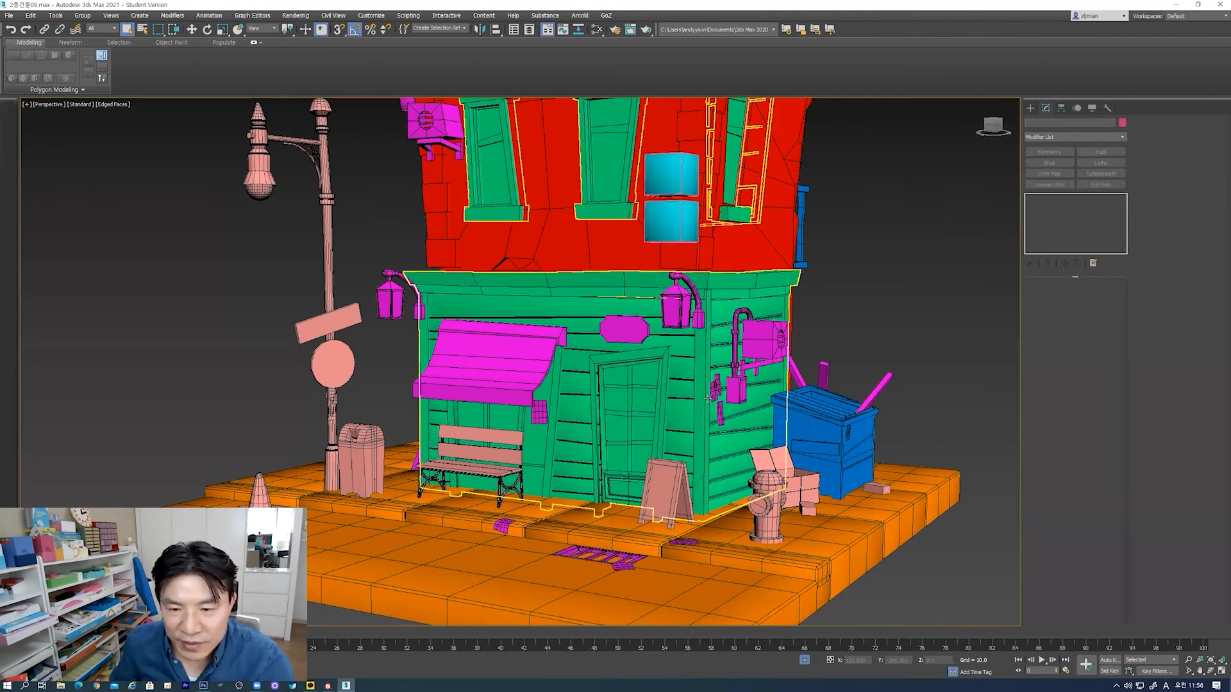
scroll(708, 398, "up", 2)
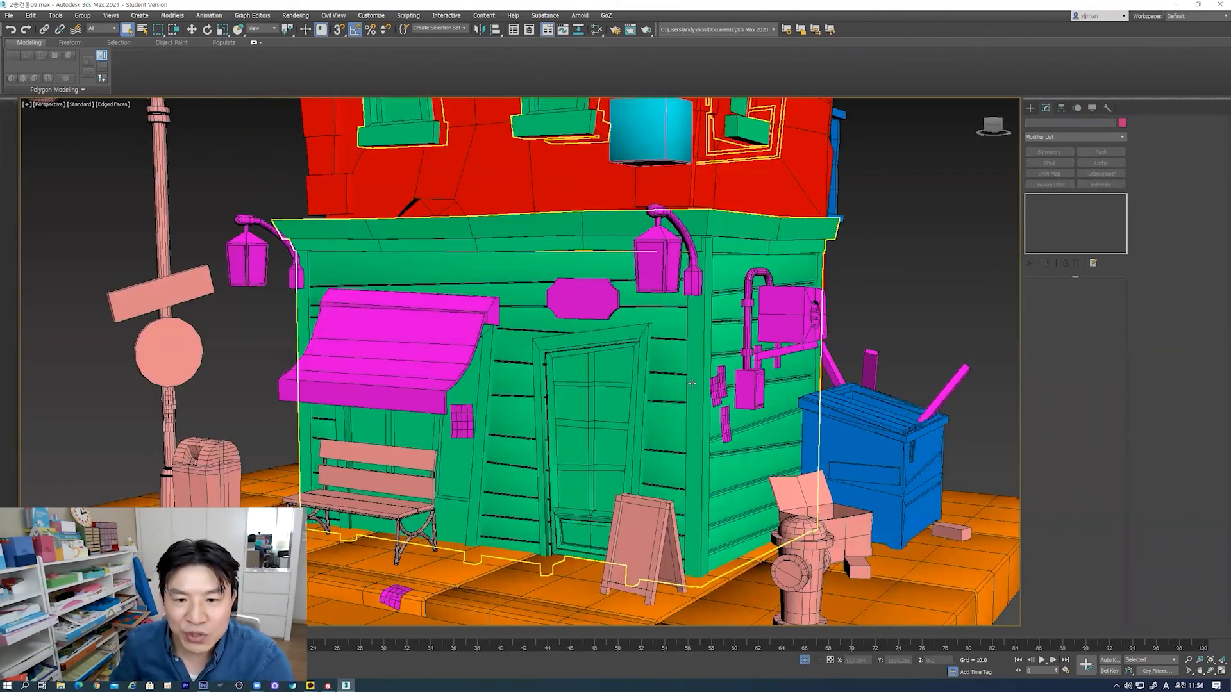
scroll(692, 383, "up", 1)
middle_click_drag(647, 352, 656, 333)
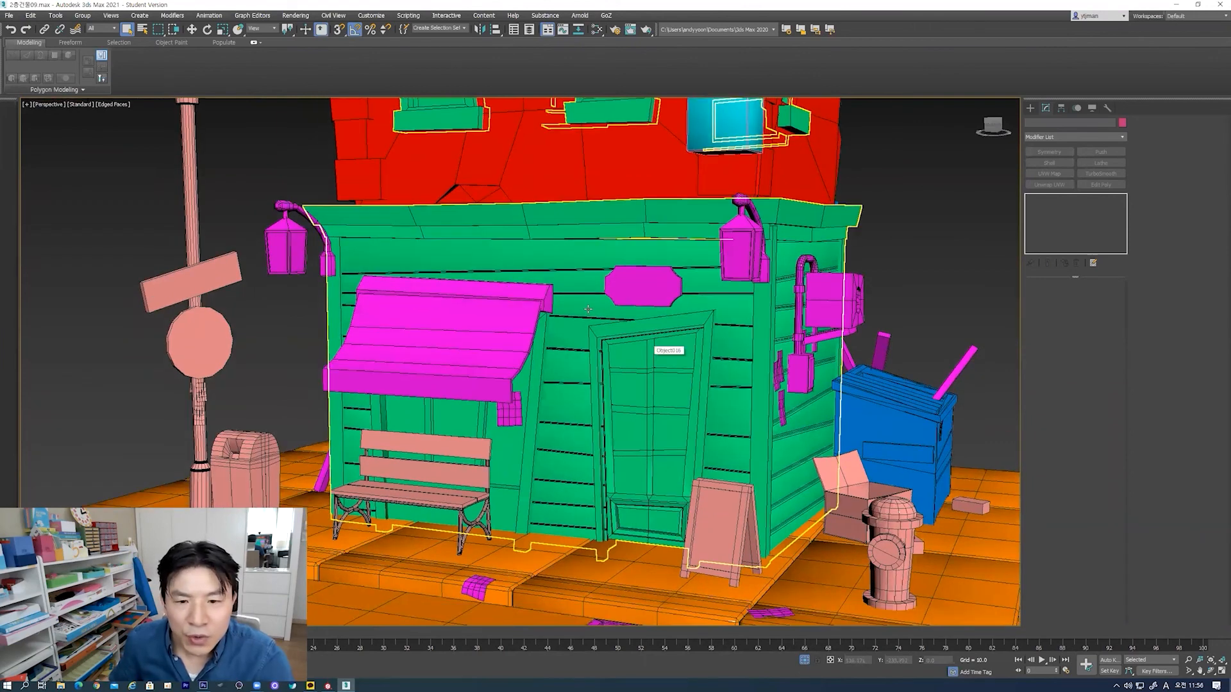
left_click(585, 312)
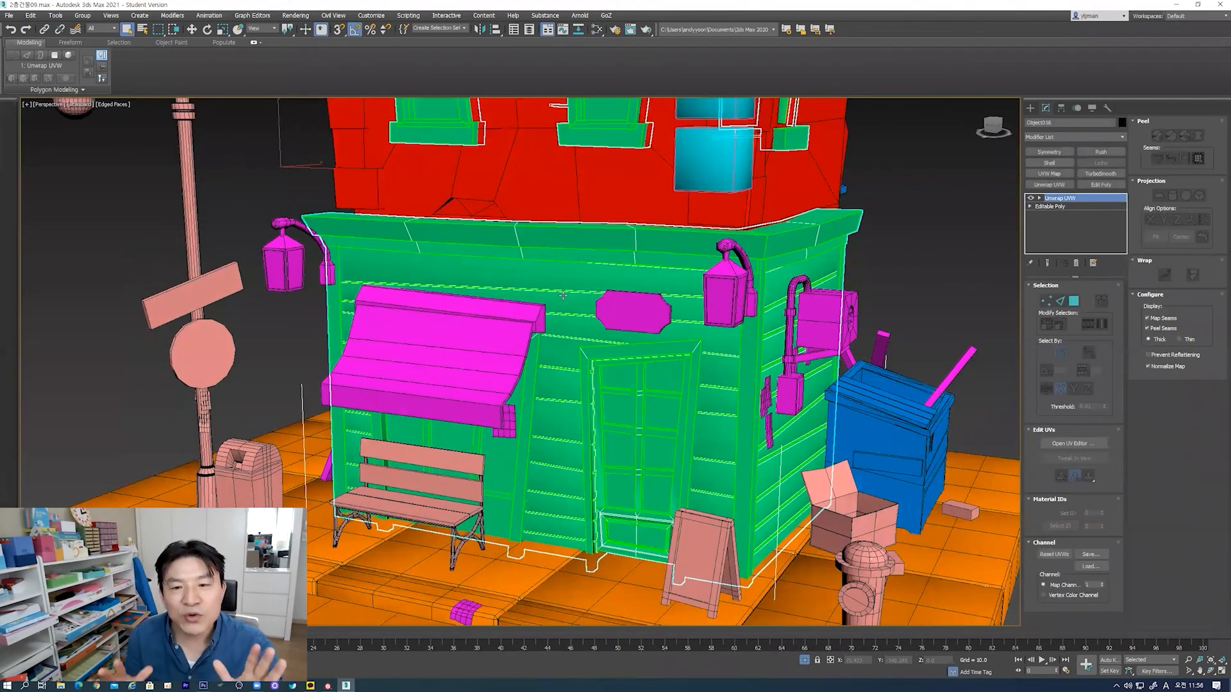
Step: Add an Edit Poly modifier to the green ground-floor object and enter its Element level
middle_click_drag(573, 307, 553, 283, "alt")
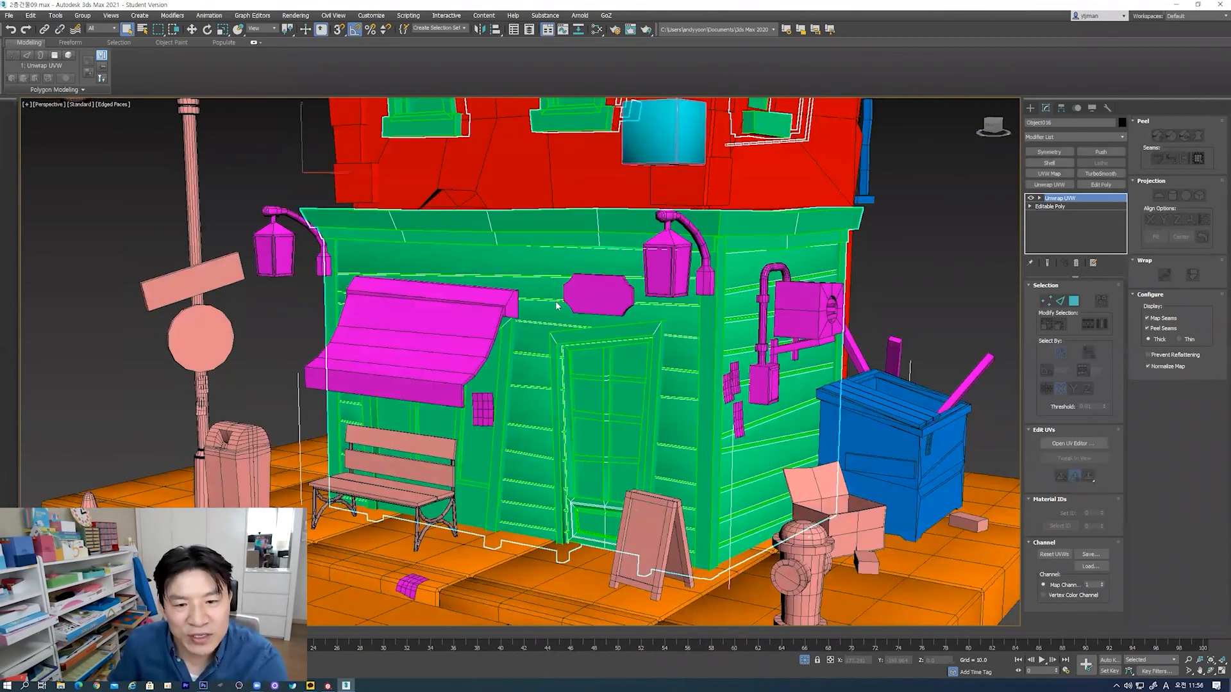
right_click(551, 281)
left_click(1101, 185)
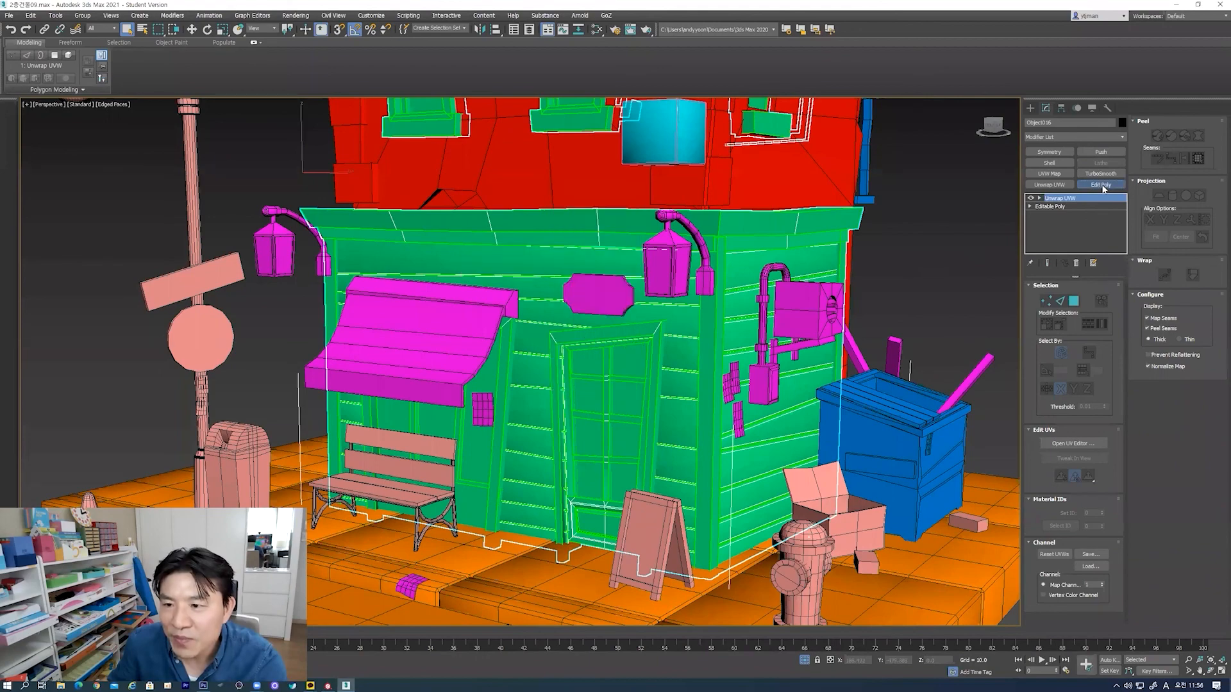
scroll(568, 383, "up", 2)
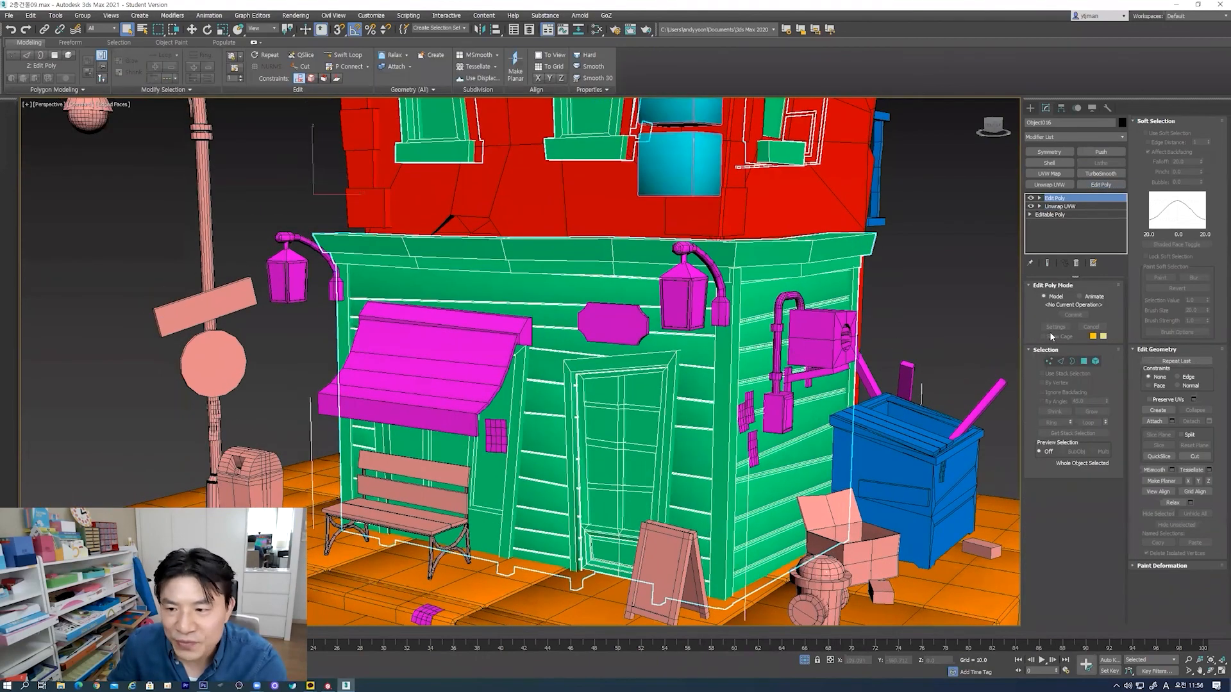
left_click(1097, 363)
Step: Select the horizontal planks above the door on the green front wall one after another as separate elements
scroll(571, 370, "up", 2)
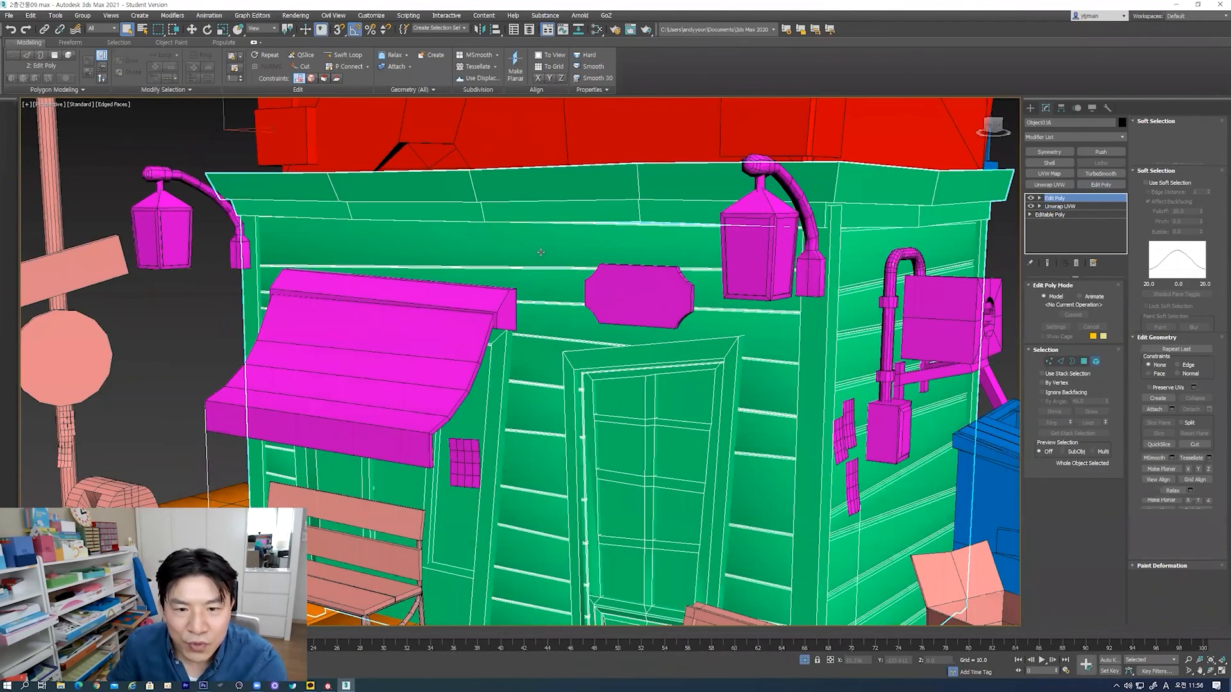
left_click(540, 252)
left_click(544, 287)
left_click(543, 328)
middle_click_drag(542, 329, 554, 363, "alt")
left_click(542, 249)
middle_click_drag(542, 250, 519, 259, "alt")
Step: Activate the Move tool, select the planks between the awning and the door, and examine the plank joints from below
key("w")
scroll(516, 231, "up", 3)
left_click(509, 232)
left_click_drag(508, 232, 513, 331)
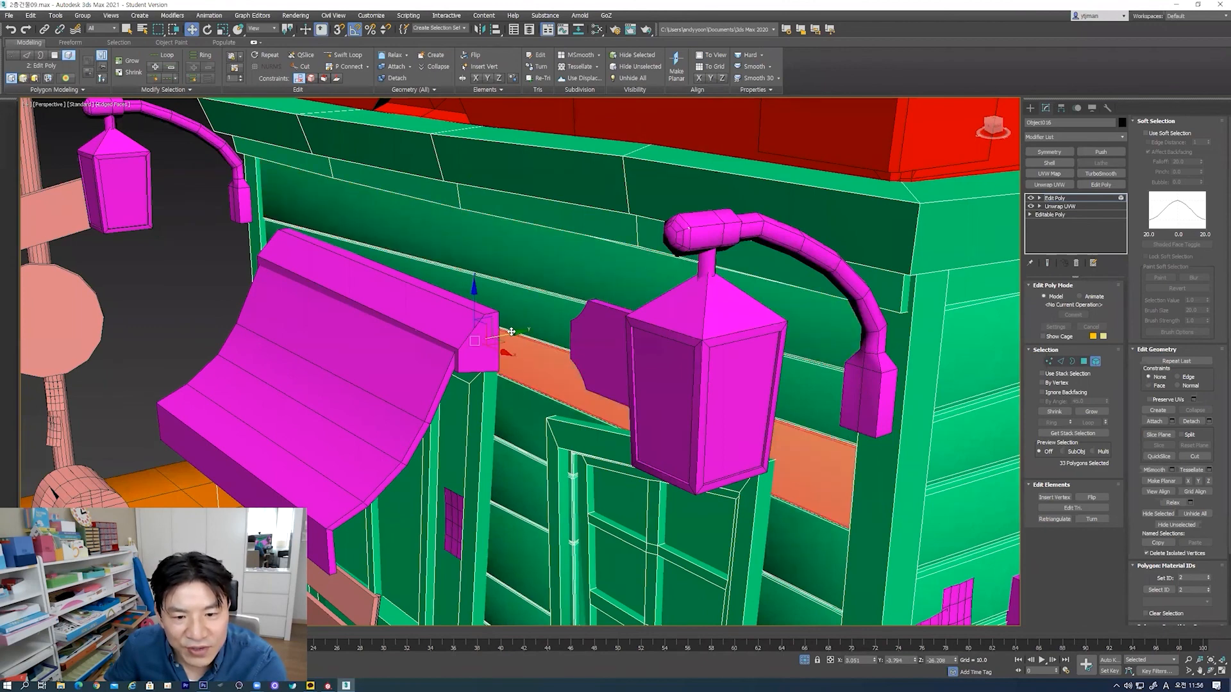
left_click_drag(513, 332, 562, 476)
middle_click_drag(562, 476, 568, 453, "alt")
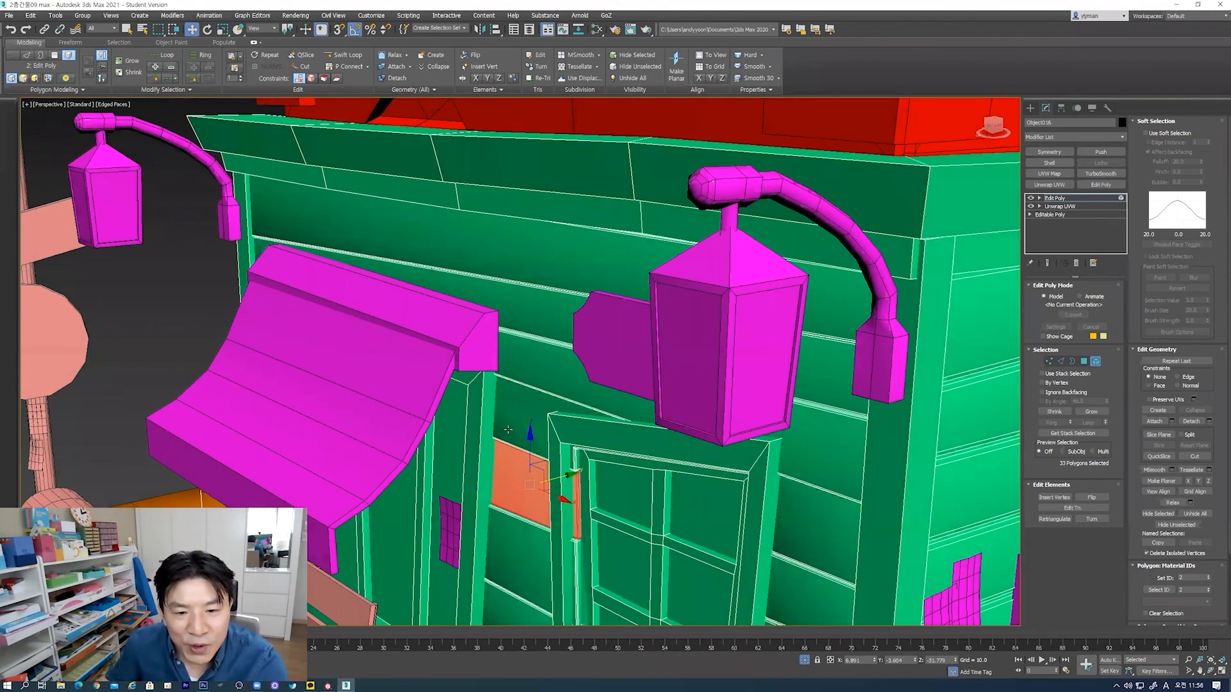
middle_click_drag(529, 384, 513, 365, "alt")
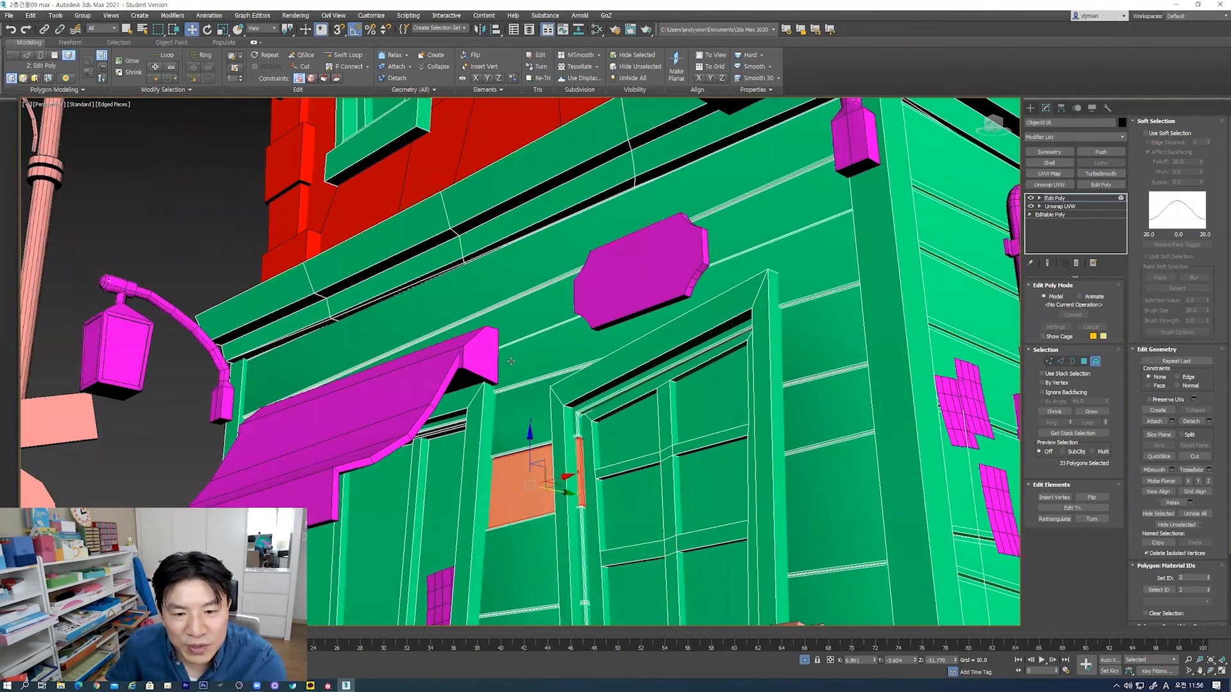
scroll(513, 365, "up", 4)
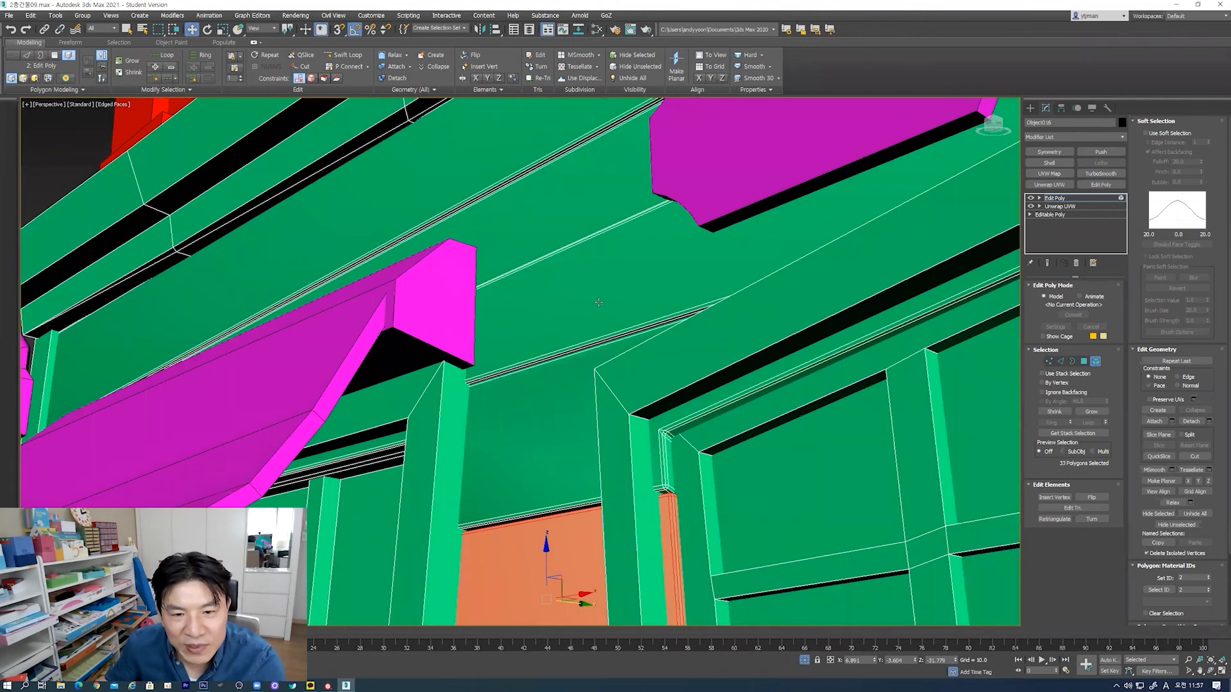
scroll(554, 243, "down", 5)
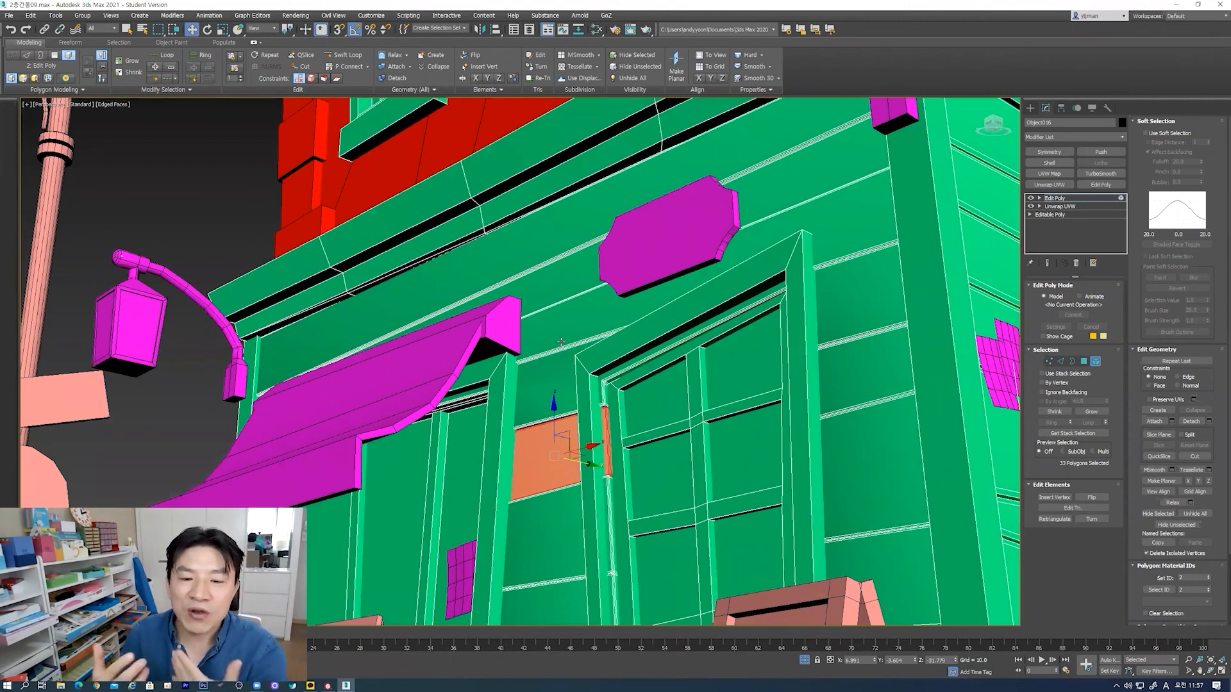
scroll(666, 283, "down", 3)
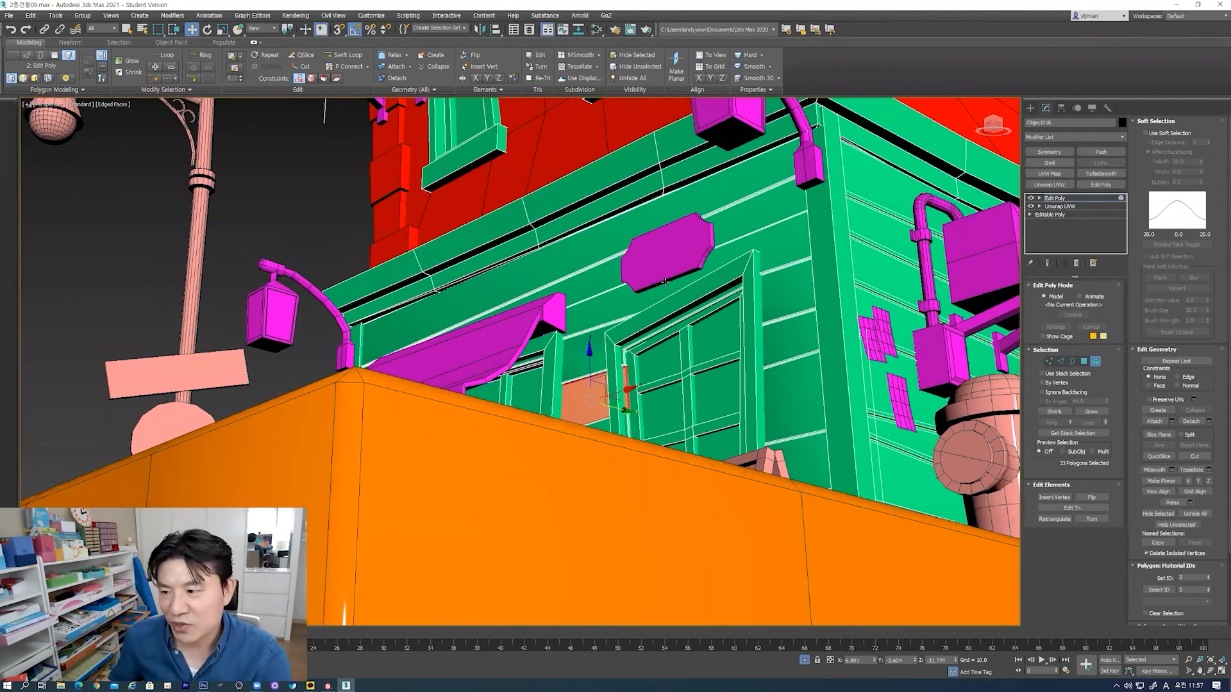
Step: Select the horizontal planks on the green side wall behind the pipe and dumpster one after another as elements
middle_click_drag(668, 355, 698, 354, "alt")
left_click(792, 370)
middle_click_drag(793, 369, 828, 370, "alt")
scroll(815, 358, "up", 4)
left_click(877, 312)
left_click(873, 345)
left_click(866, 284)
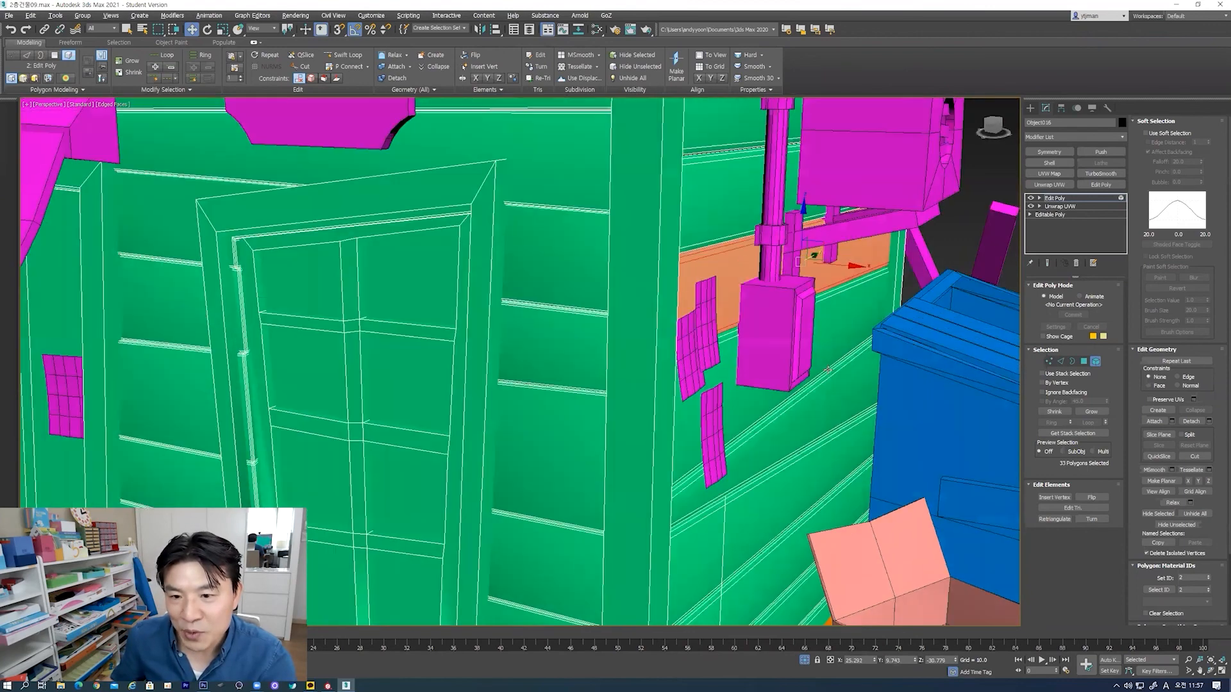
left_click_drag(839, 264, 823, 429)
left_click(816, 490)
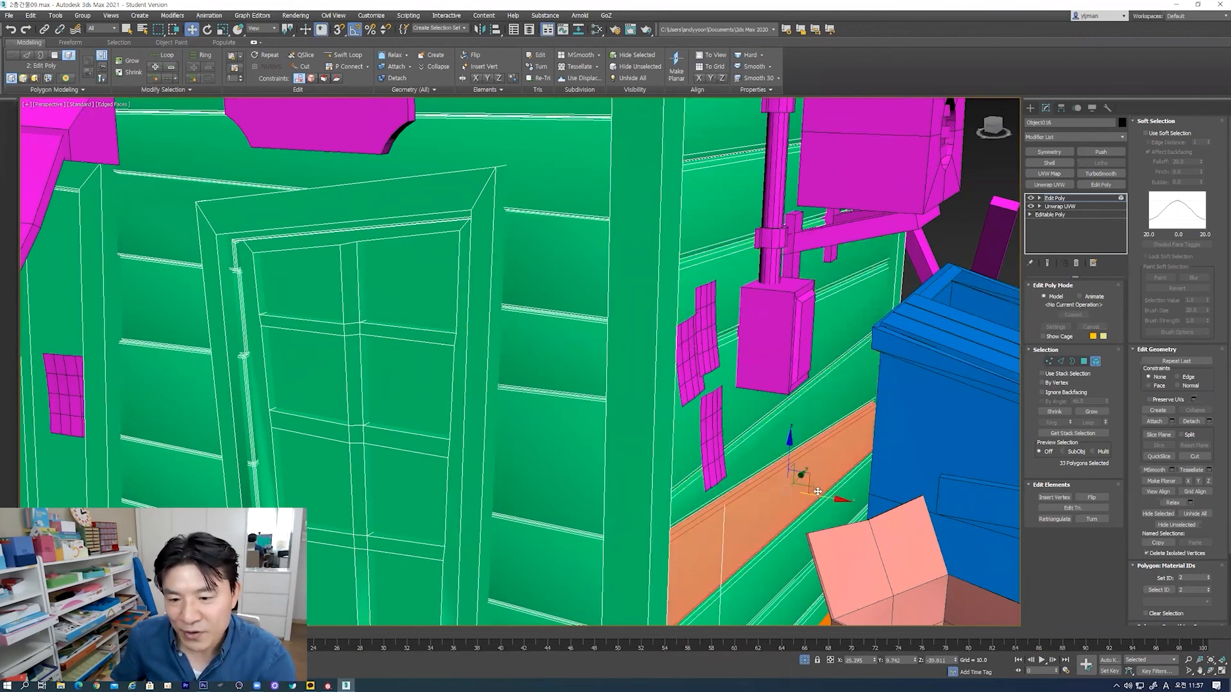
left_click_drag(826, 498, 830, 498)
Step: Select the blue slatted panel on the red side wall and enter the Element level of its Edit Poly
key("shift+z")
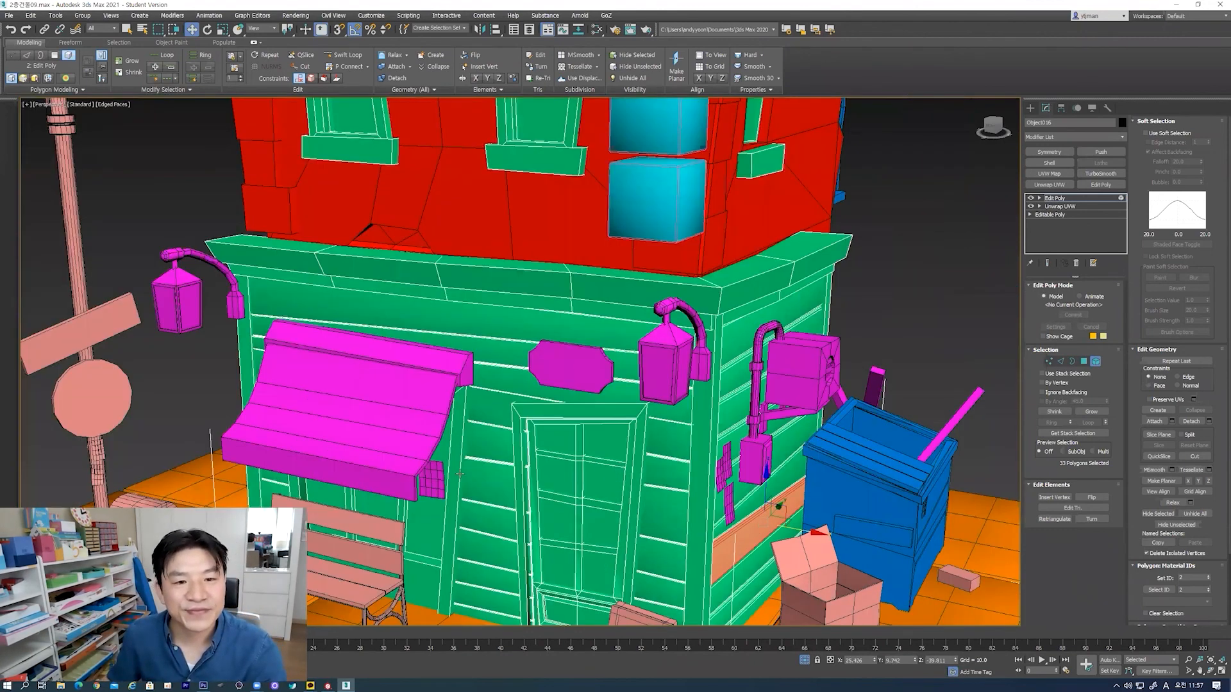
key("shift+z")
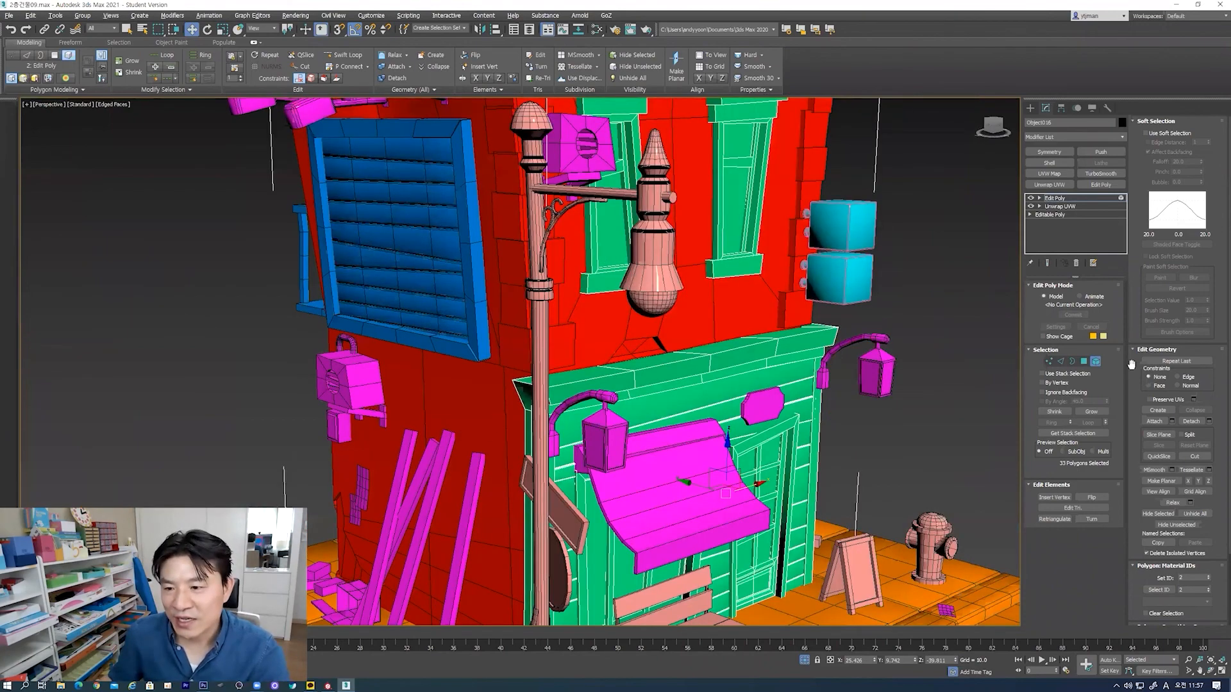
key("shift+z")
left_click(667, 233)
left_click(629, 281)
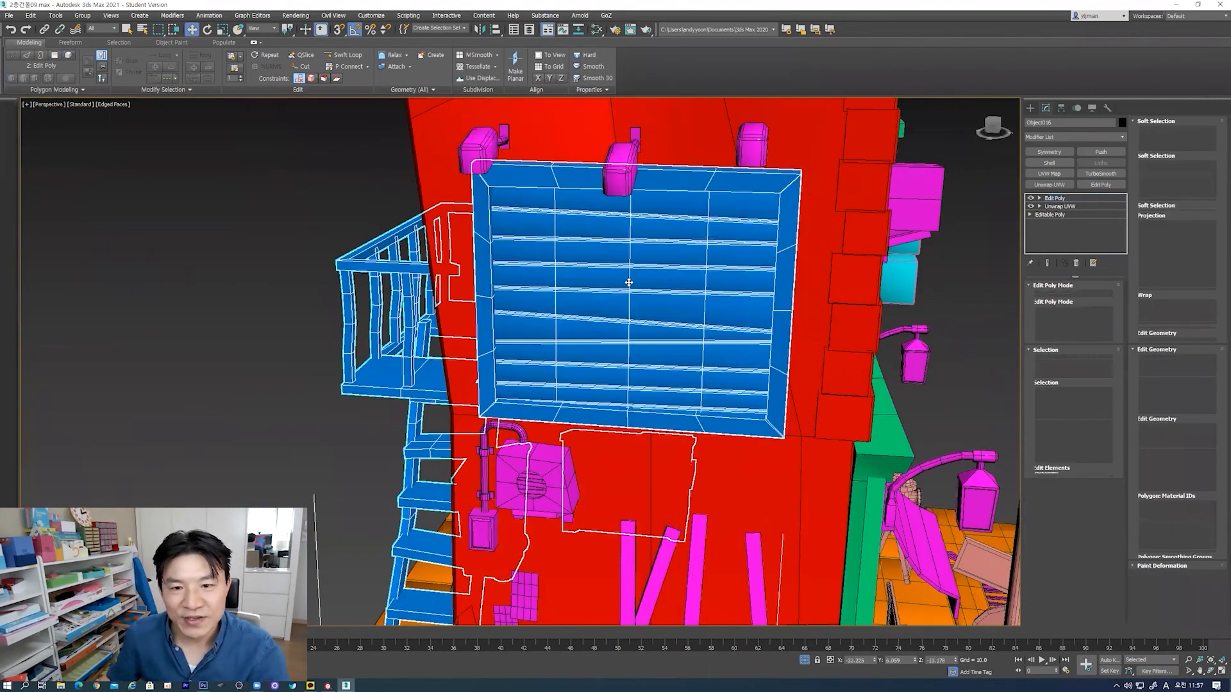
key("shift+z")
key("5")
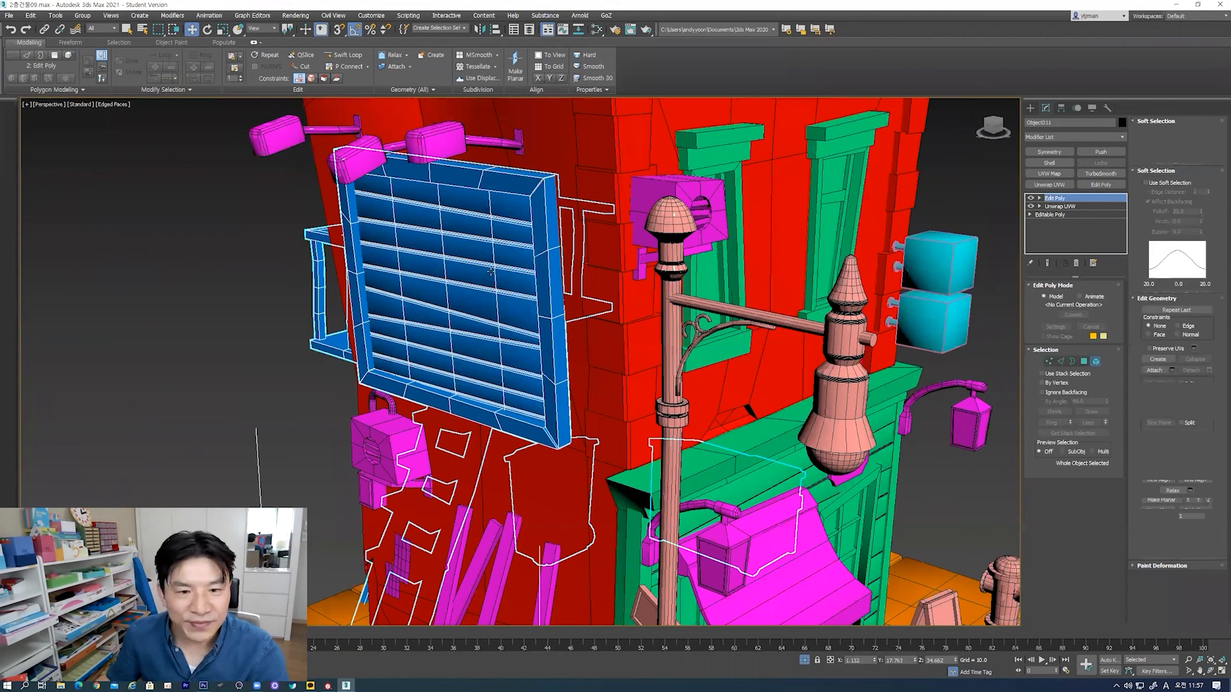
Step: Select the upper slats of the blue panel one after another as separate elements and examine how they fit inside the frame
left_click(466, 238)
left_click_drag(466, 238, 467, 239)
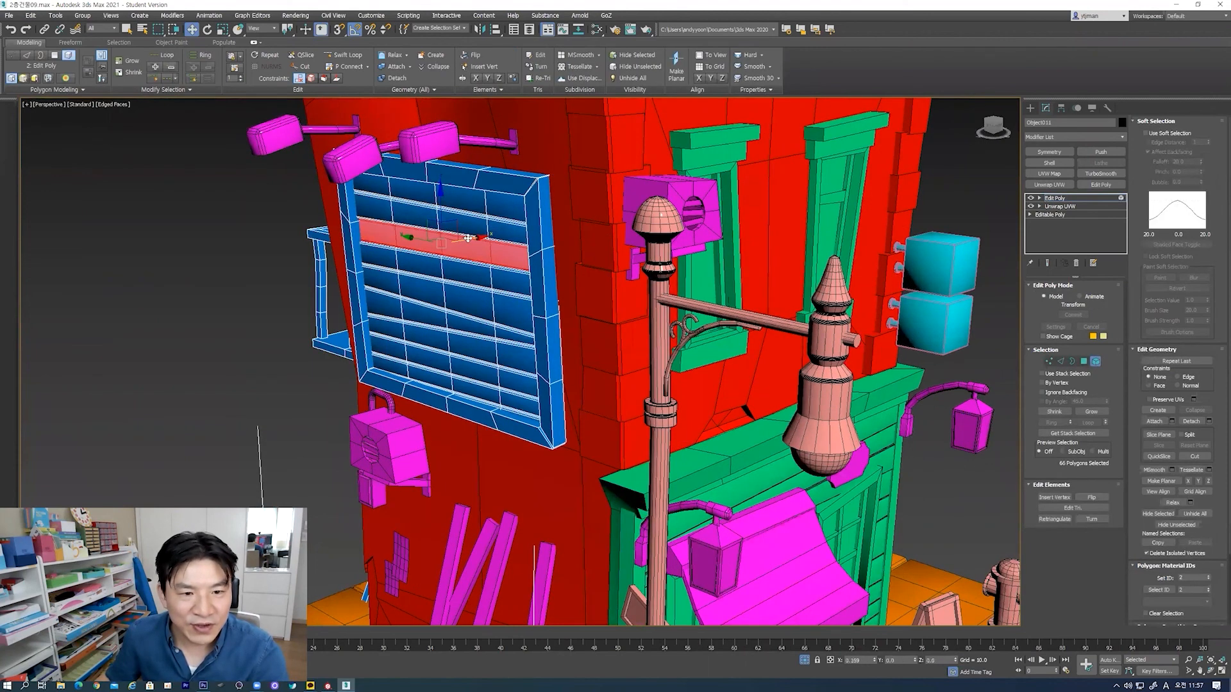
mouse_move(443, 264)
left_mouse_down()
mouse_move(453, 314)
mouse_move(454, 200)
mouse_move(472, 190)
left_mouse_up()
middle_click_drag(473, 191, 538, 279, "alt")
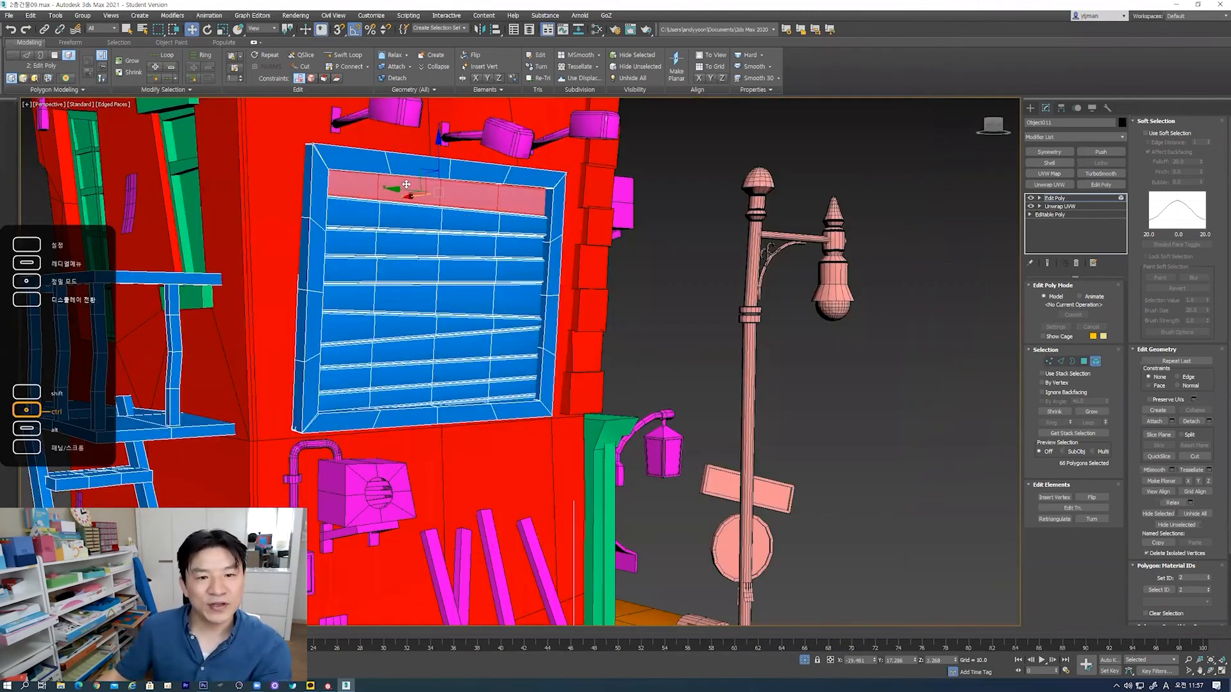
scroll(416, 181, "up", 2)
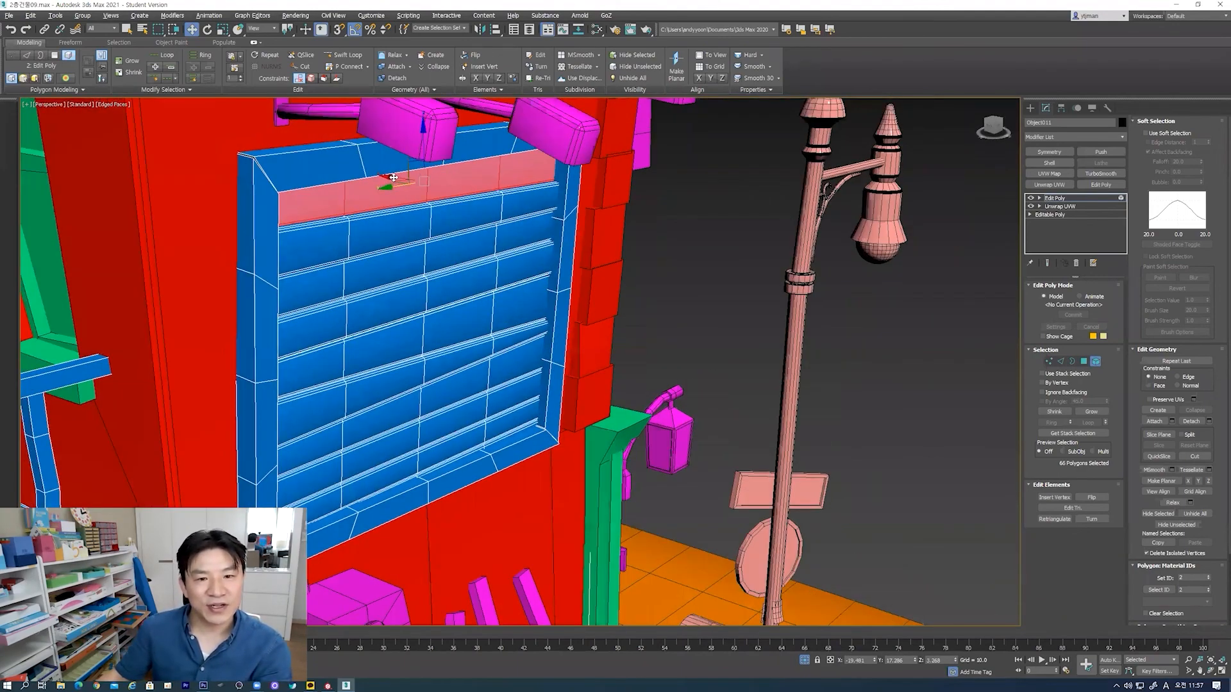
scroll(396, 178, "up", 2)
middle_click_drag(378, 551, 411, 424)
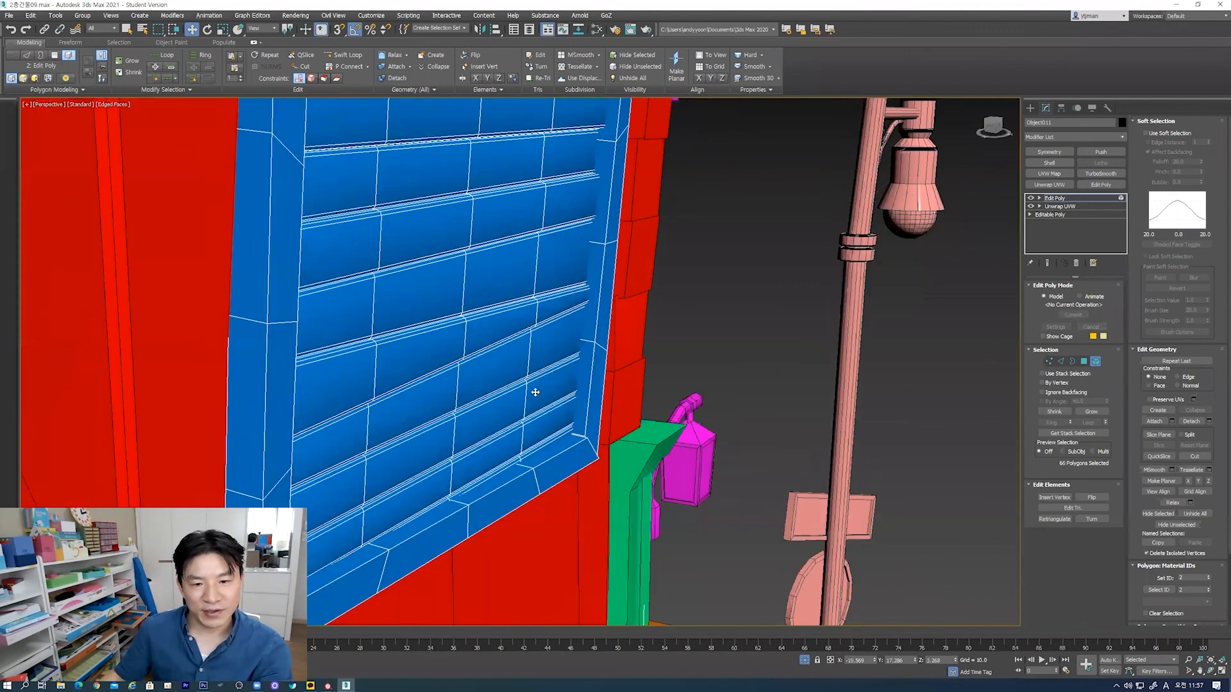
Step: Select a lower slat of the blue panel as an element, then leave the Element level and deselect the object
left_click(411, 425)
left_click_drag(411, 423, 410, 434)
scroll(660, 377, "down", 5)
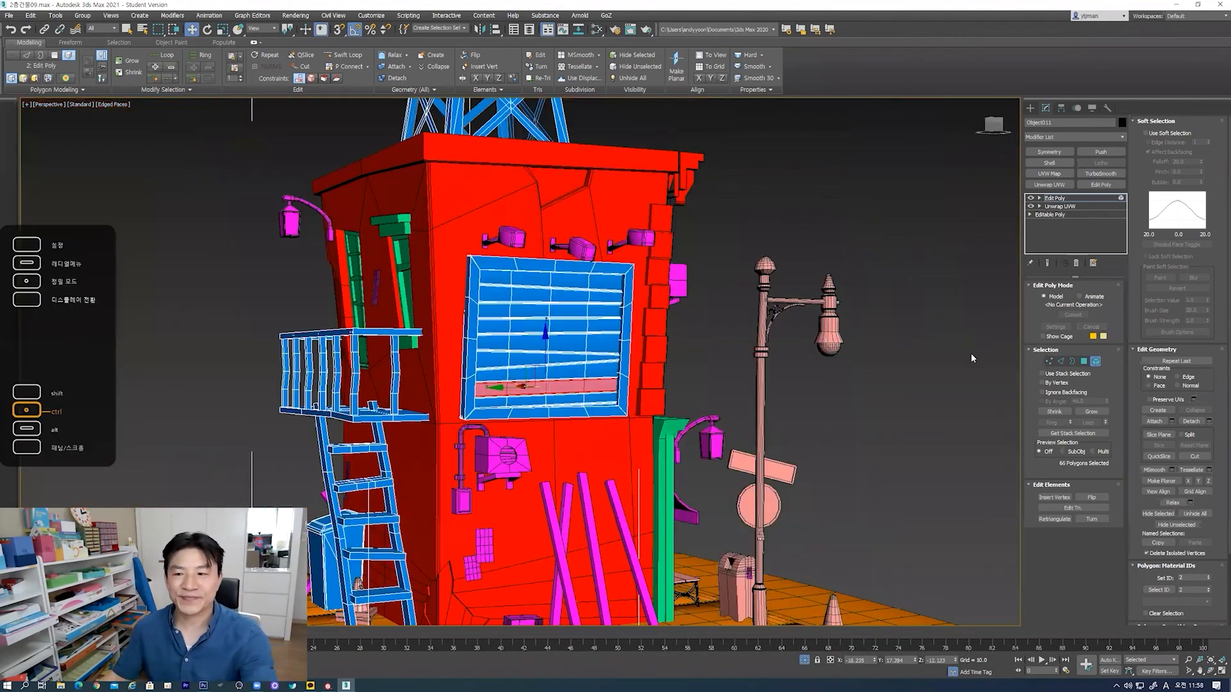
middle_click_drag(744, 378, 632, 380, "alt")
left_click(1096, 362)
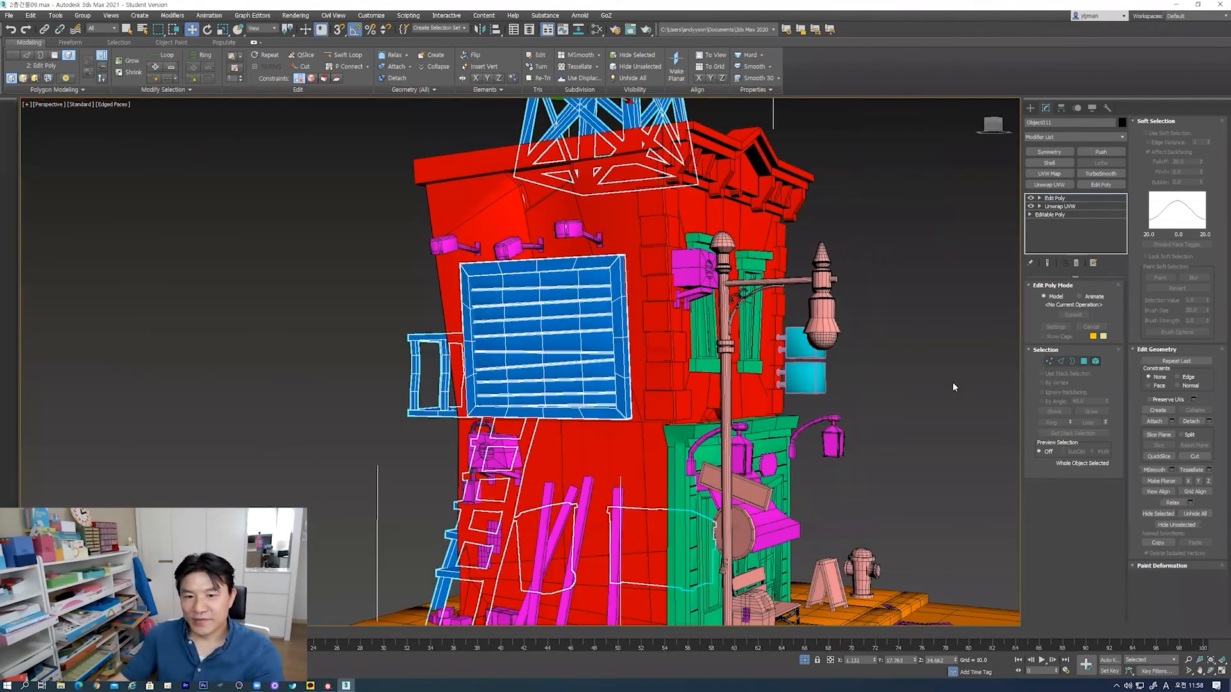
left_click(954, 388)
Step: Examine the whole building scene from the slatted-panel side, the front and the balcony side
middle_click_drag(954, 387, 704, 391, "alt")
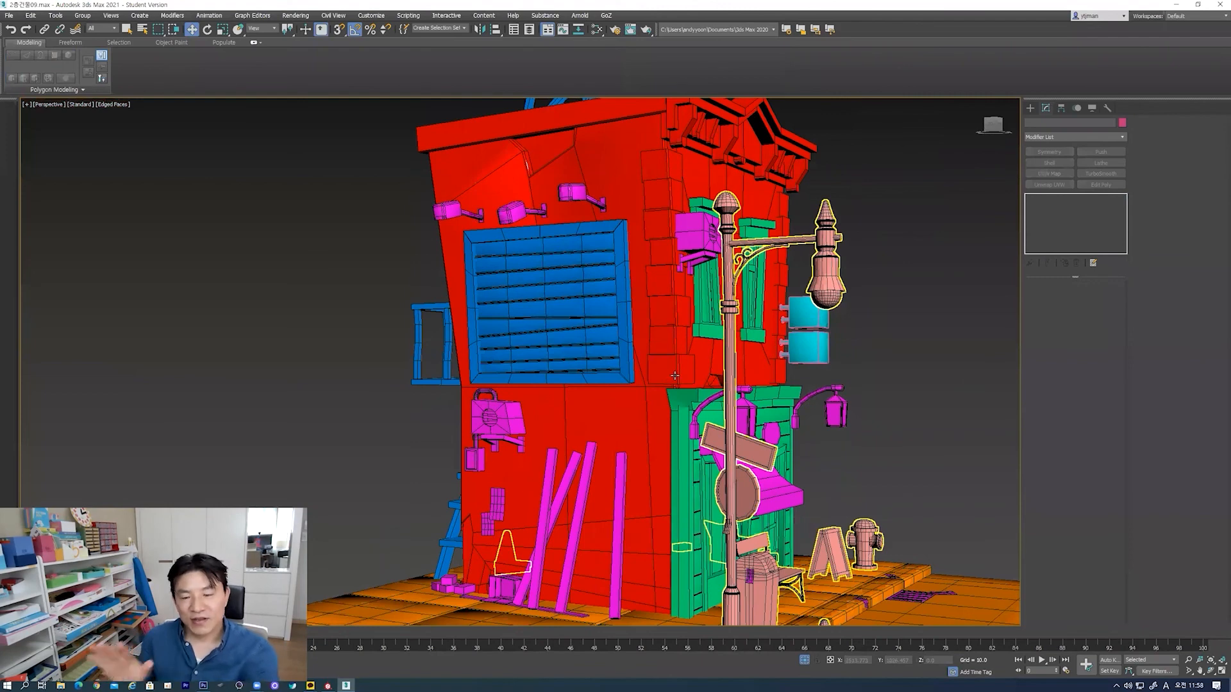
scroll(692, 377, "down", 5)
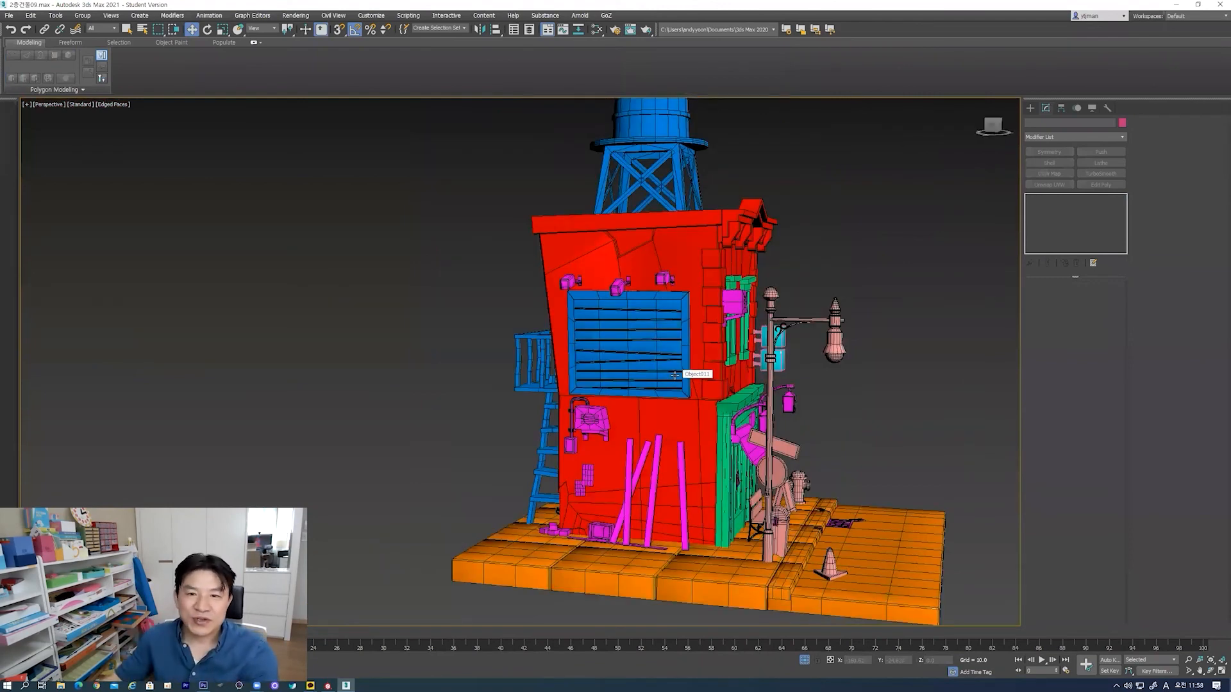
middle_click_drag(675, 375, 713, 353, "alt")
middle_click_drag(632, 355, 577, 357, "alt")
middle_click_drag(667, 355, 737, 368, "alt")
scroll(681, 371, "up", 2)
scroll(671, 374, "down", 2)
middle_click_drag(643, 378, 677, 375, "alt")
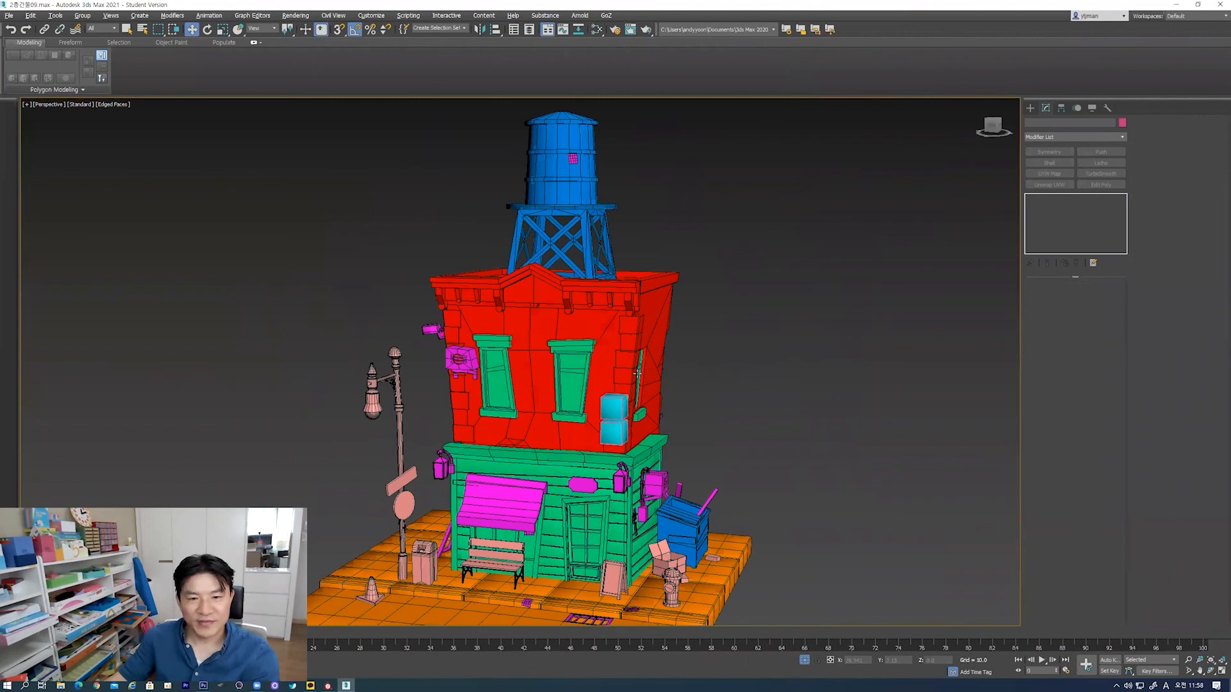
mouse_move(637, 372)
middle_mouse_down("alt")
mouse_move(573, 375)
mouse_move(631, 365)
middle_mouse_up("alt")
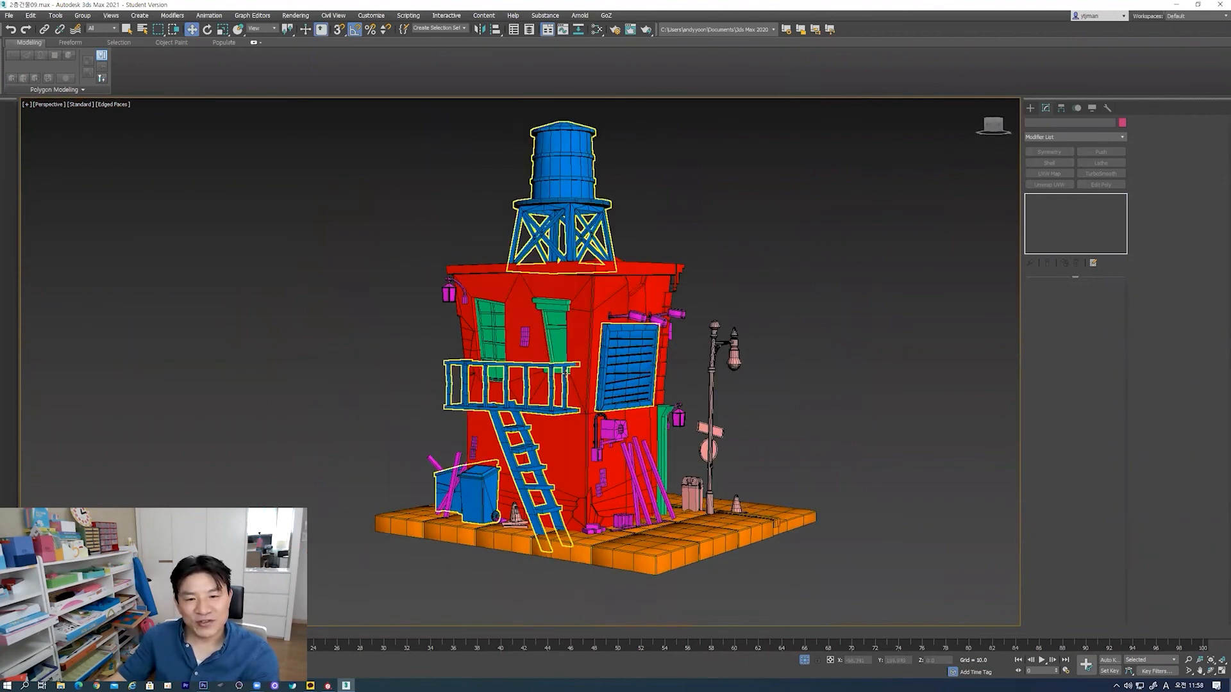
Step: Examine the balcony, stairs and bins on the rear side and the underside of the ground tiles
scroll(579, 379, "up", 4)
scroll(558, 394, "down", 2)
scroll(545, 403, "up", 2)
middle_click_drag(546, 403, 565, 389, "alt")
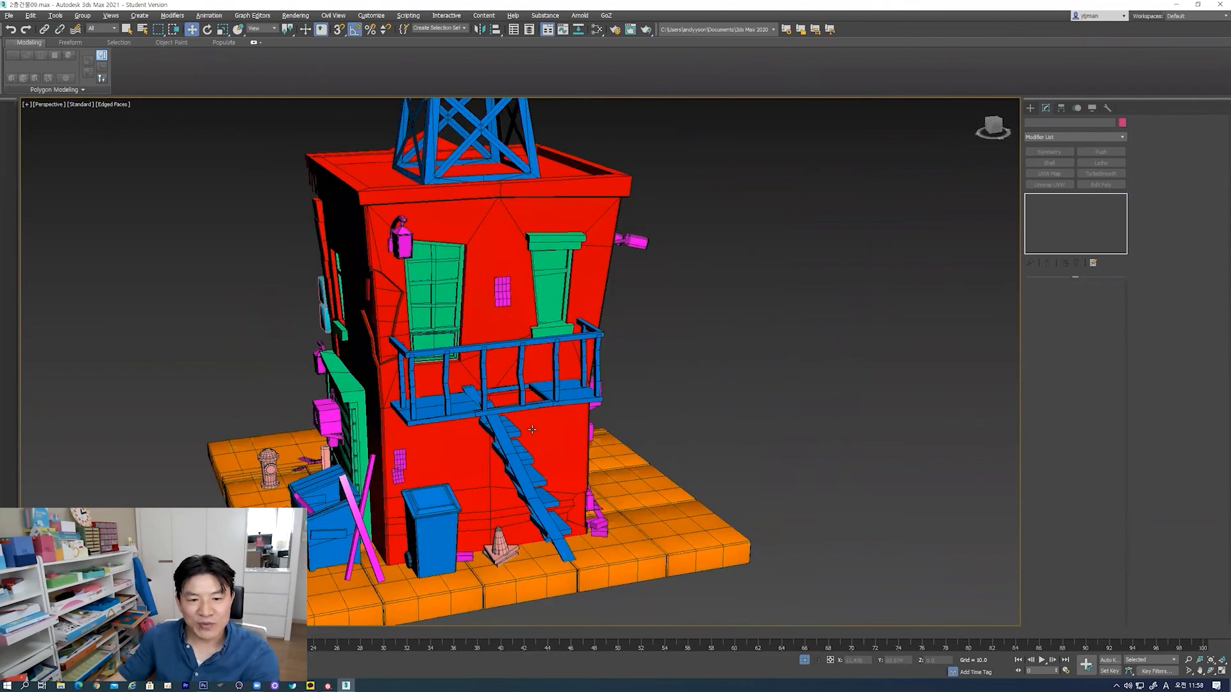
middle_click_drag(551, 434, 508, 445, "alt")
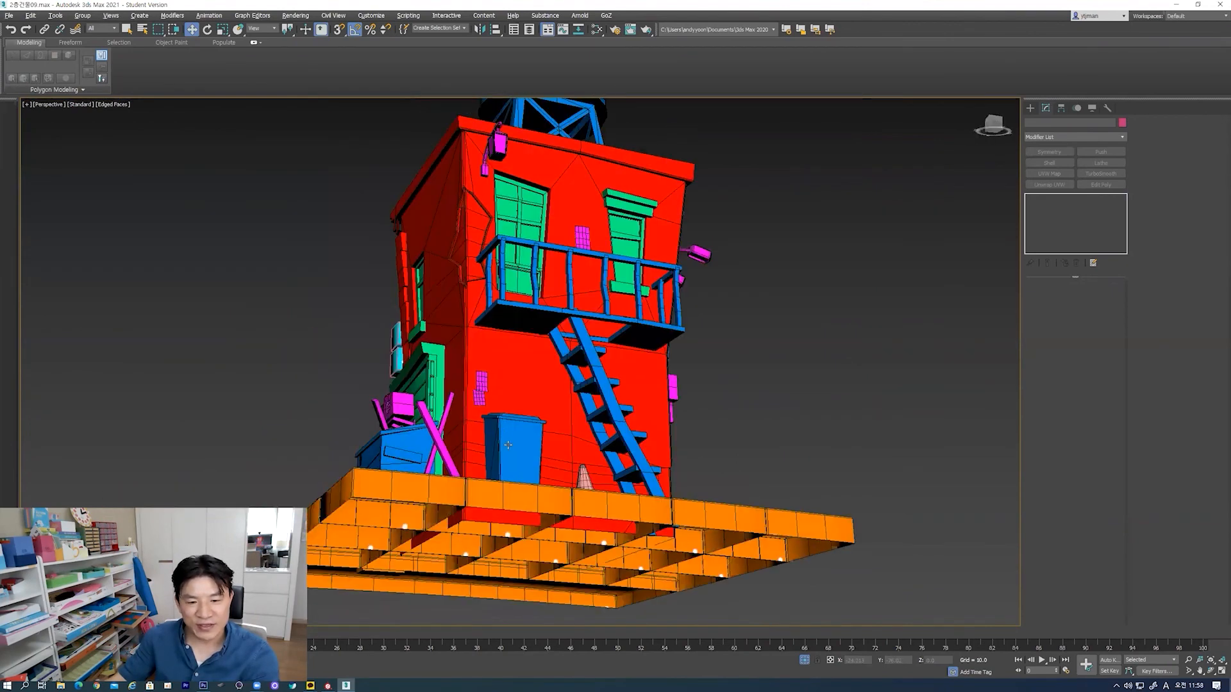
mouse_move(418, 444)
middle_mouse_down("alt")
mouse_move(519, 434)
mouse_move(522, 410)
middle_mouse_up("alt")
scroll(512, 428, "down", 3)
scroll(512, 428, "up", 1)
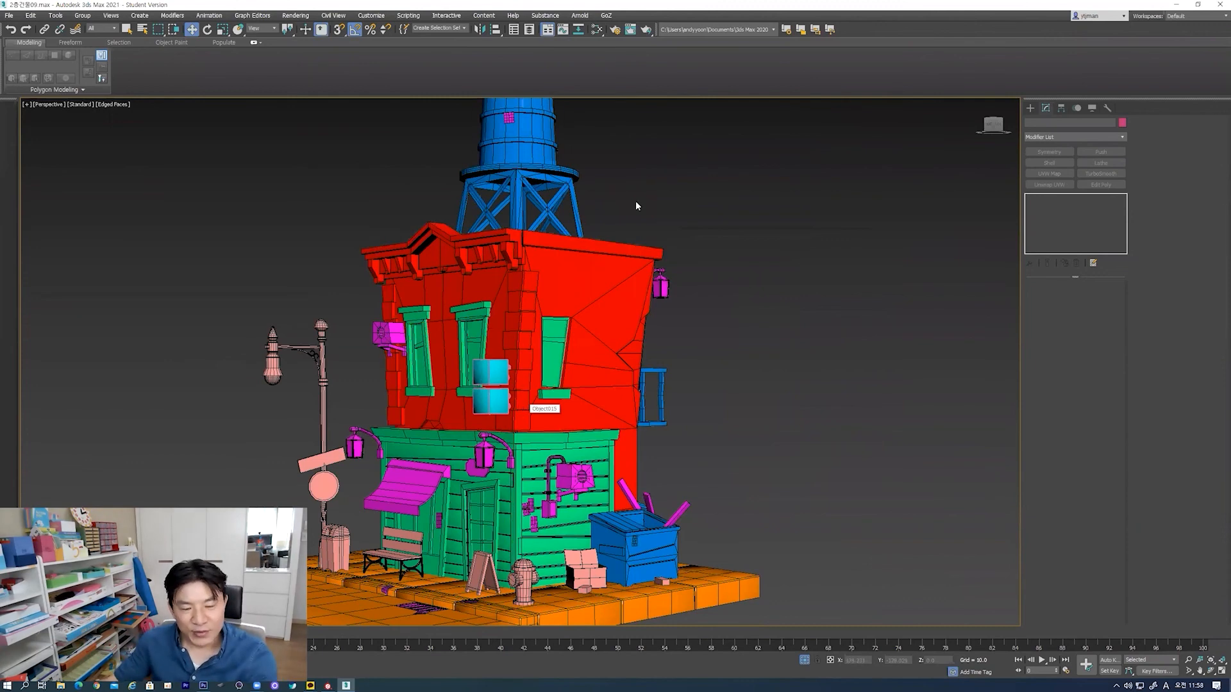
Step: Examine the colour-coded object groups on the front and side facades, including the windows, lamps, awning and planks
scroll(580, 279, "down", 2)
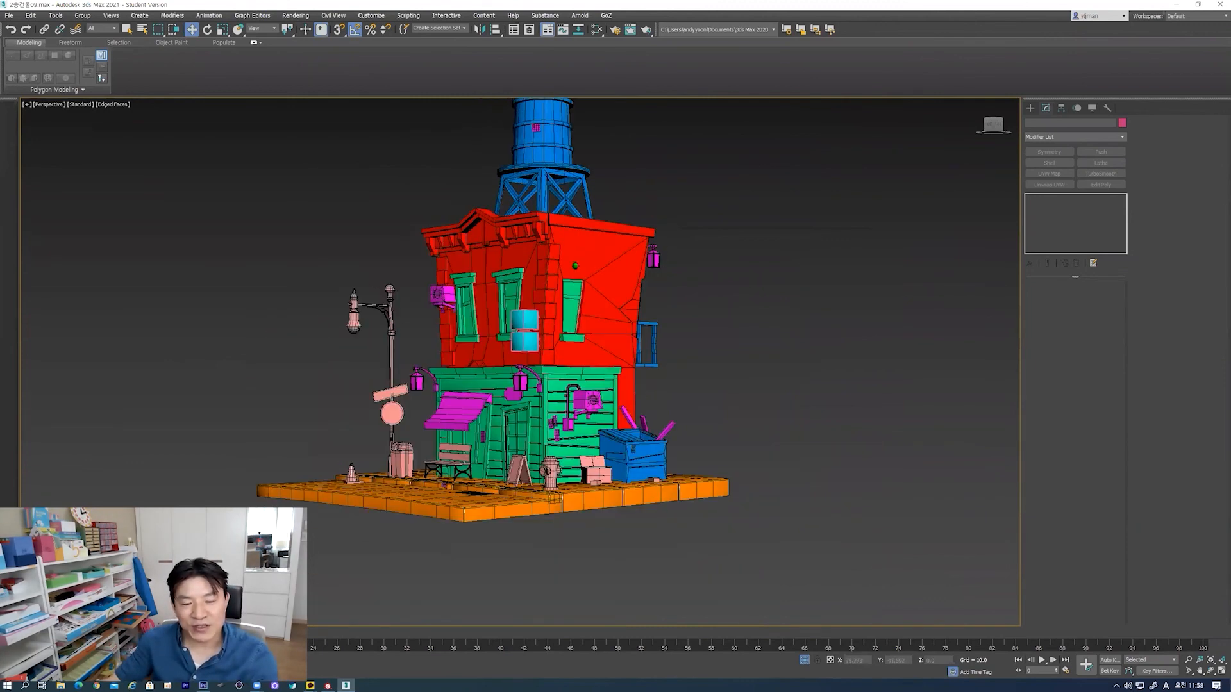
scroll(673, 317, "up", 2)
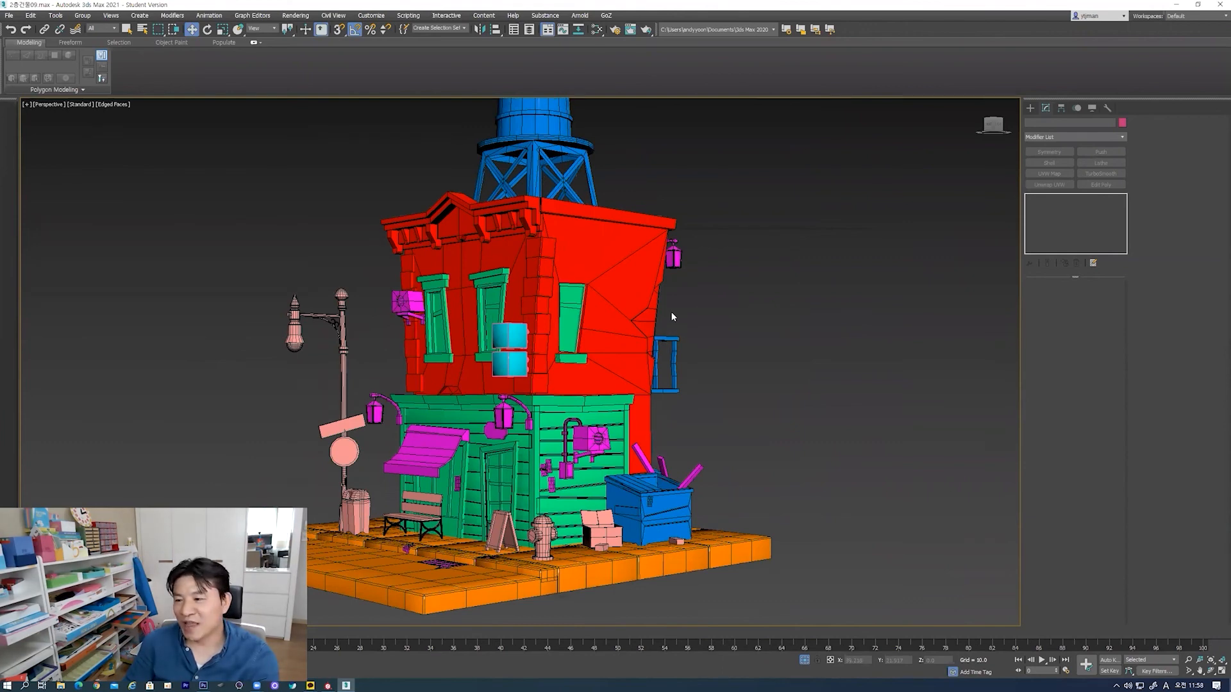
middle_click_drag(466, 346, 532, 343, "alt")
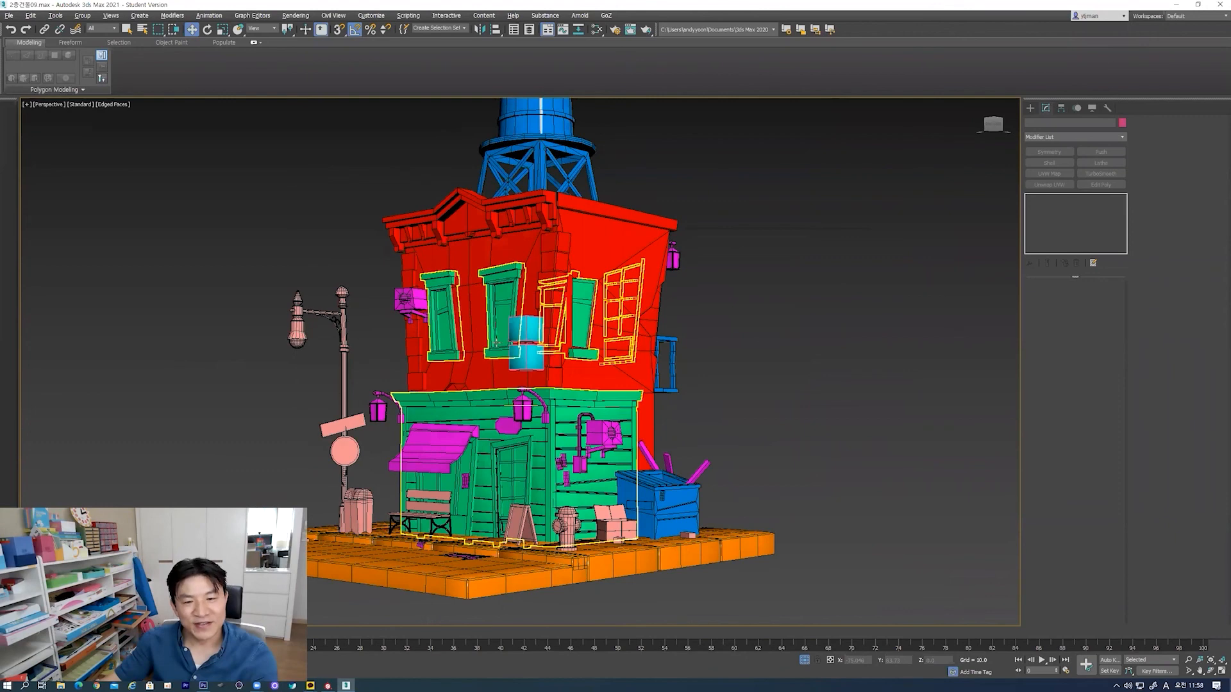
scroll(397, 495, "up", 1)
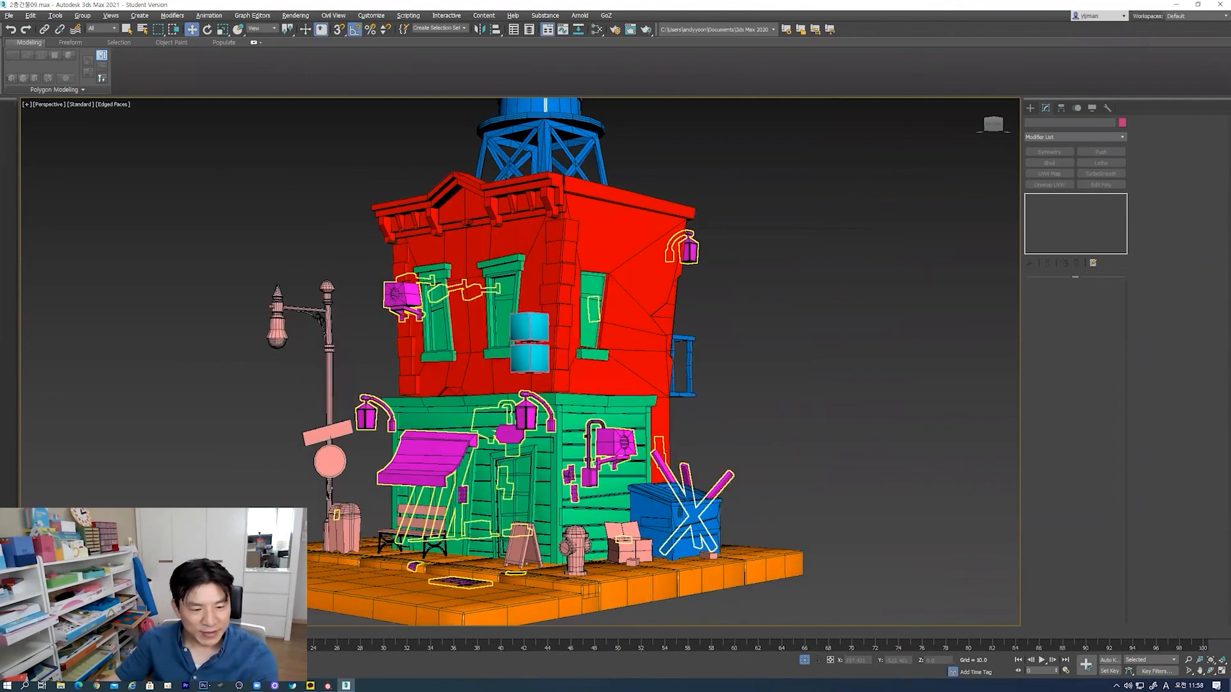
middle_click_drag(507, 450, 622, 408, "alt")
scroll(841, 454, "up", 2)
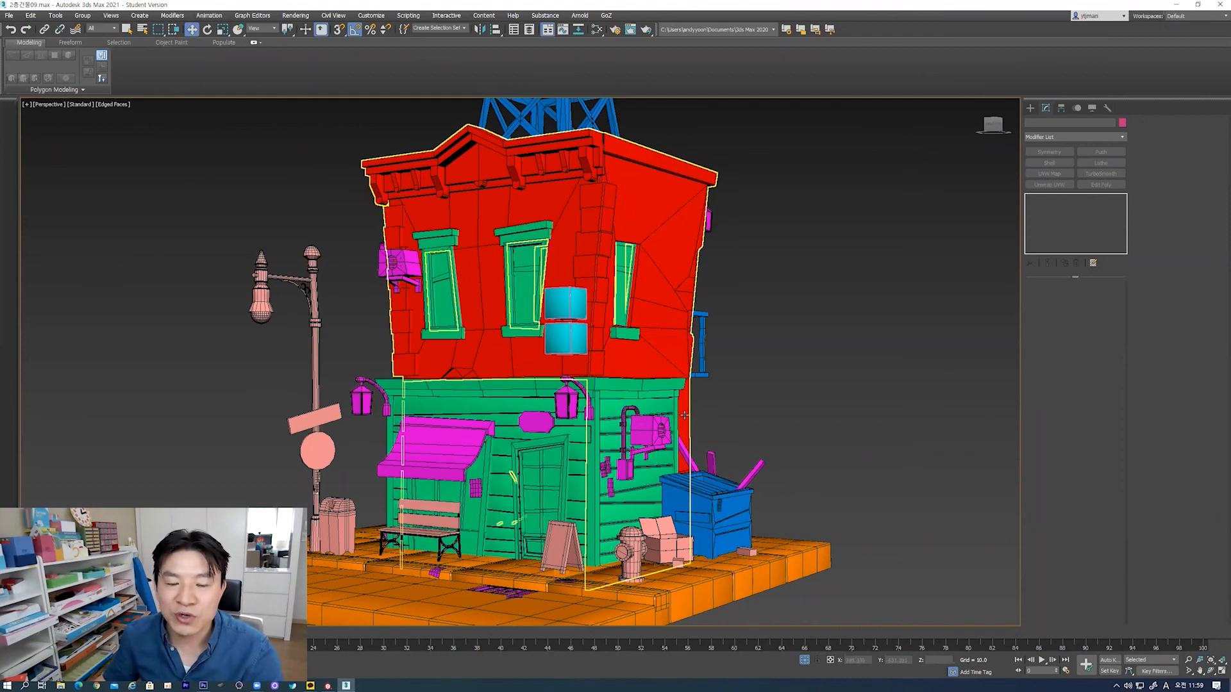
middle_click_drag(687, 413, 697, 433)
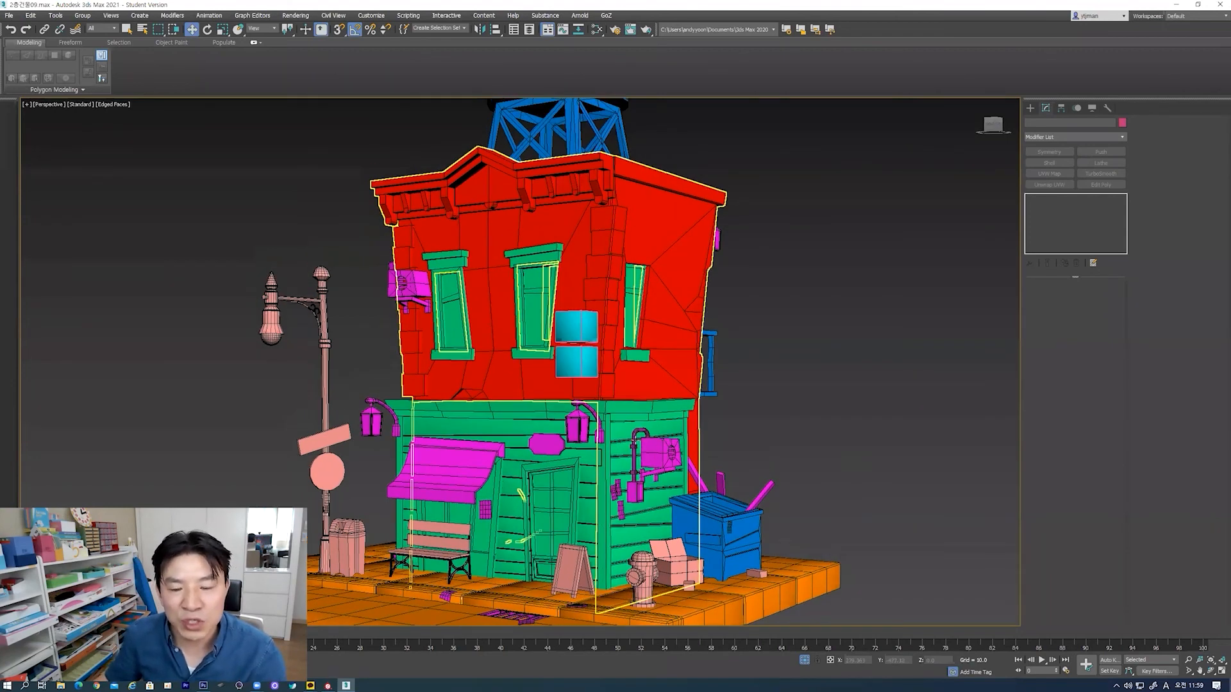
scroll(667, 436, "down", 3)
scroll(651, 443, "up", 5)
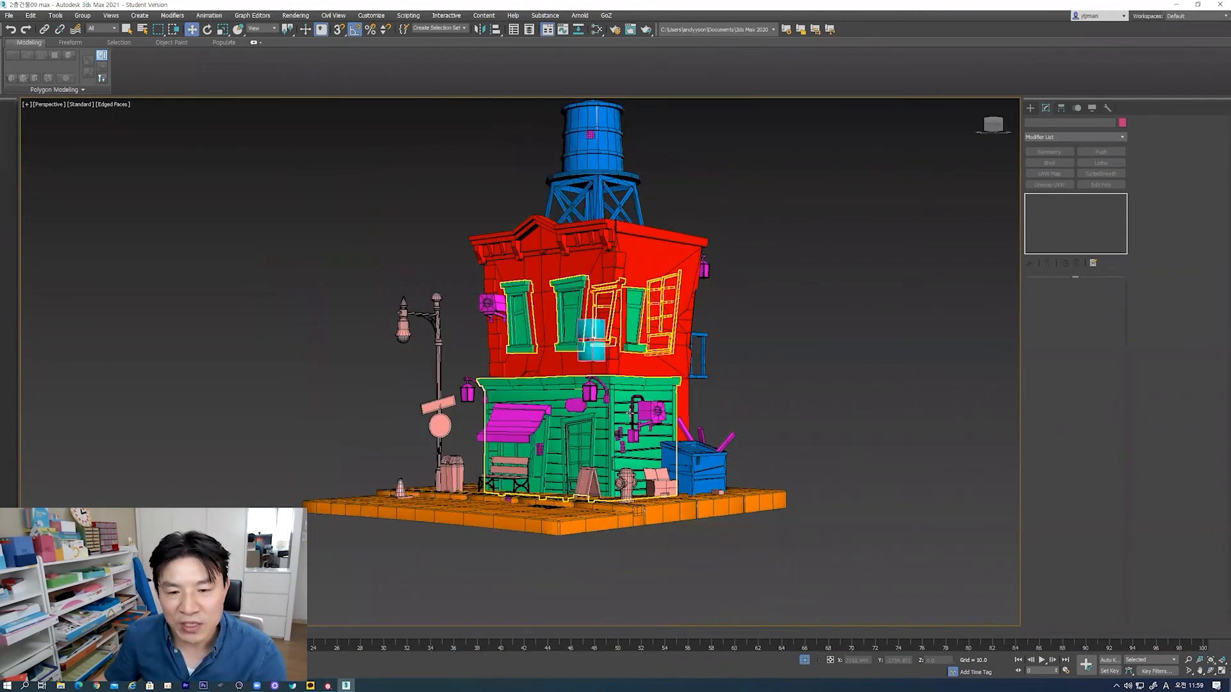
middle_click_drag(630, 416, 644, 412, "alt")
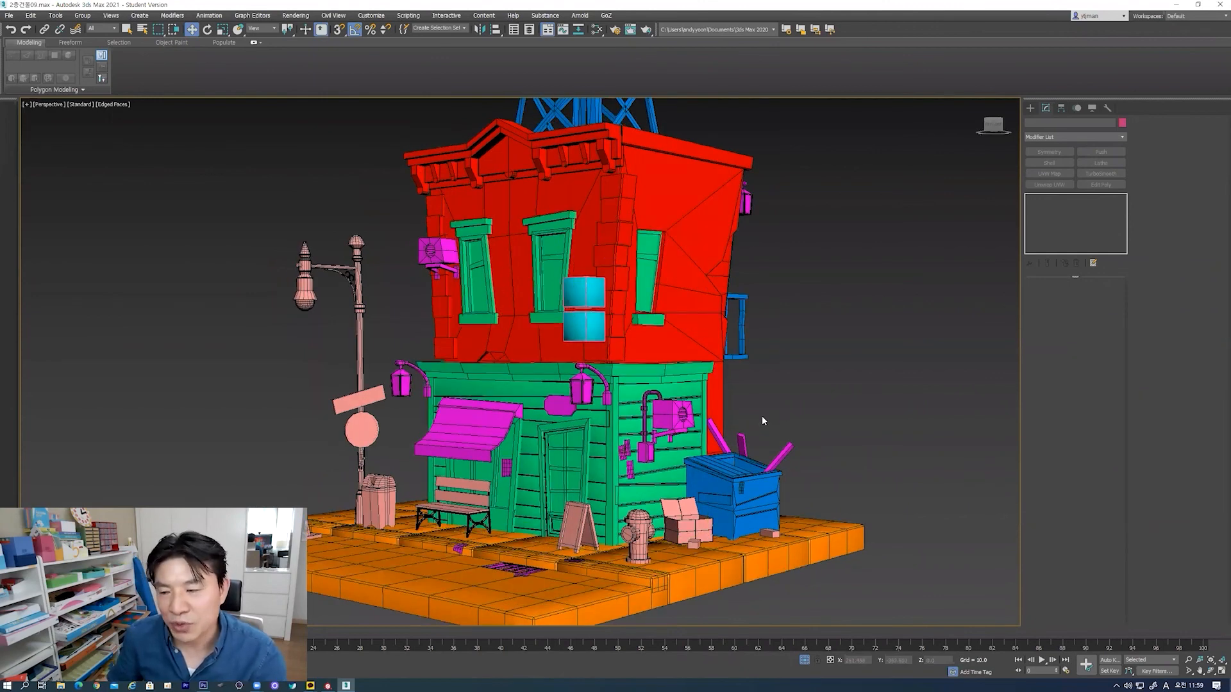
middle_click_drag(761, 418, 744, 413, "alt")
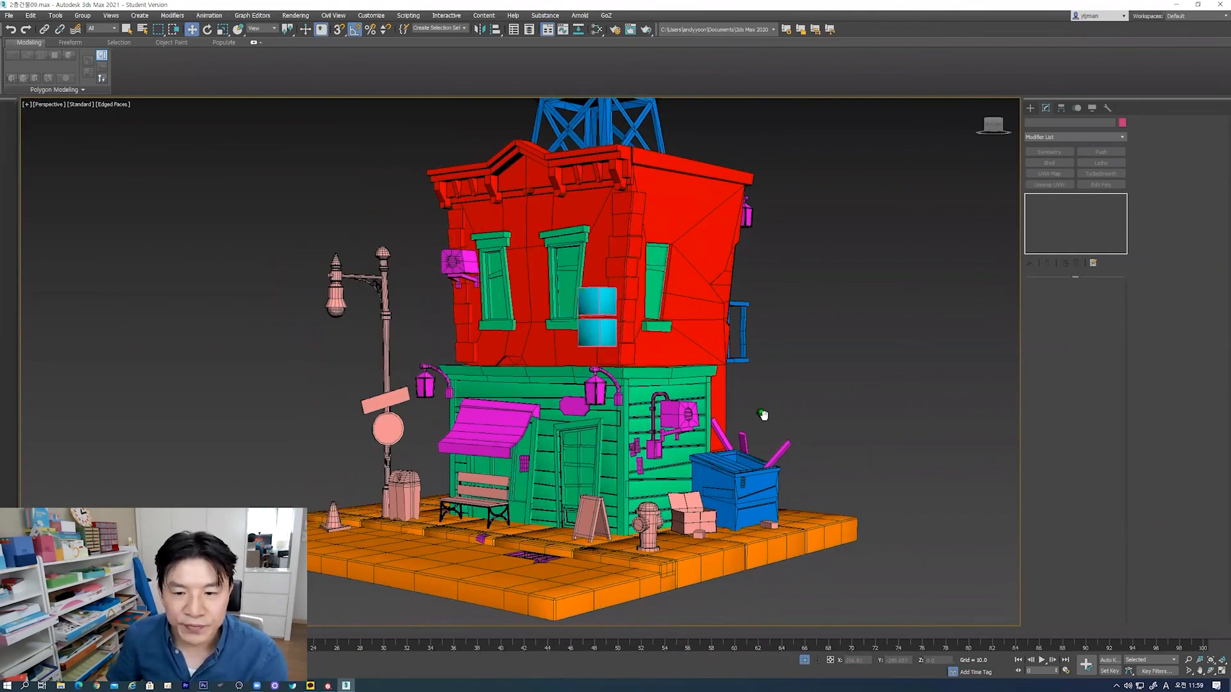
middle_click_drag(763, 415, 723, 417, "alt")
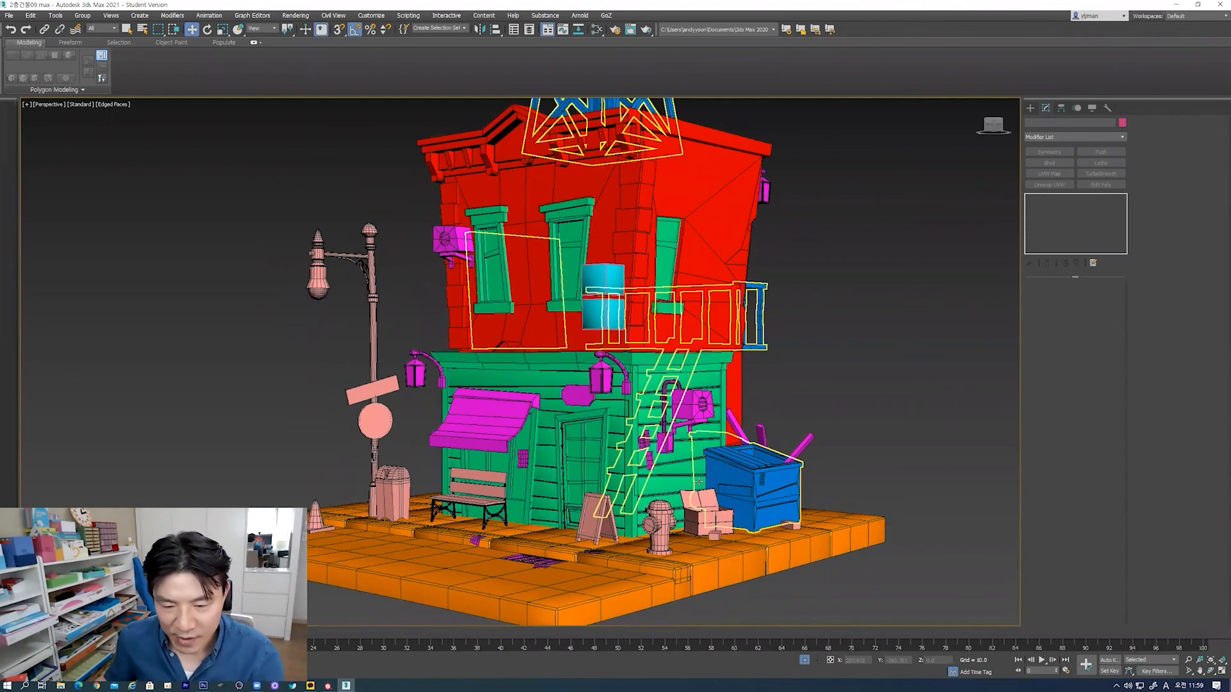
middle_click_drag(682, 466, 616, 463)
scroll(669, 444, "down", 3)
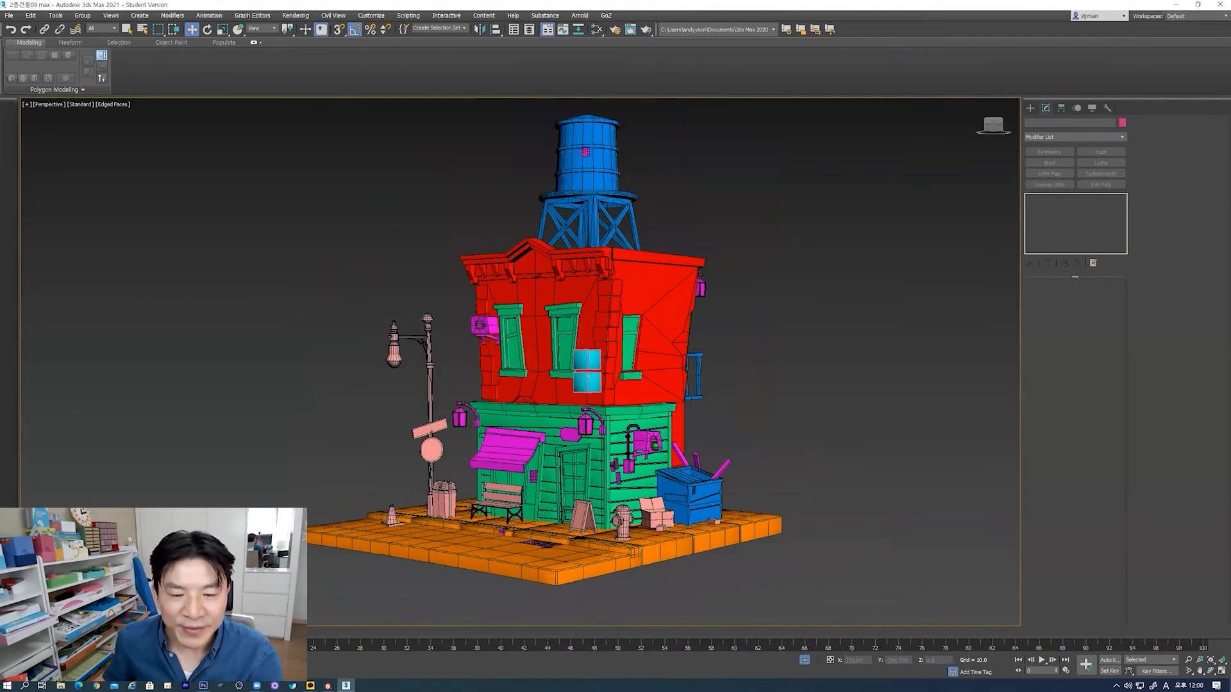
scroll(689, 437, "up", 2)
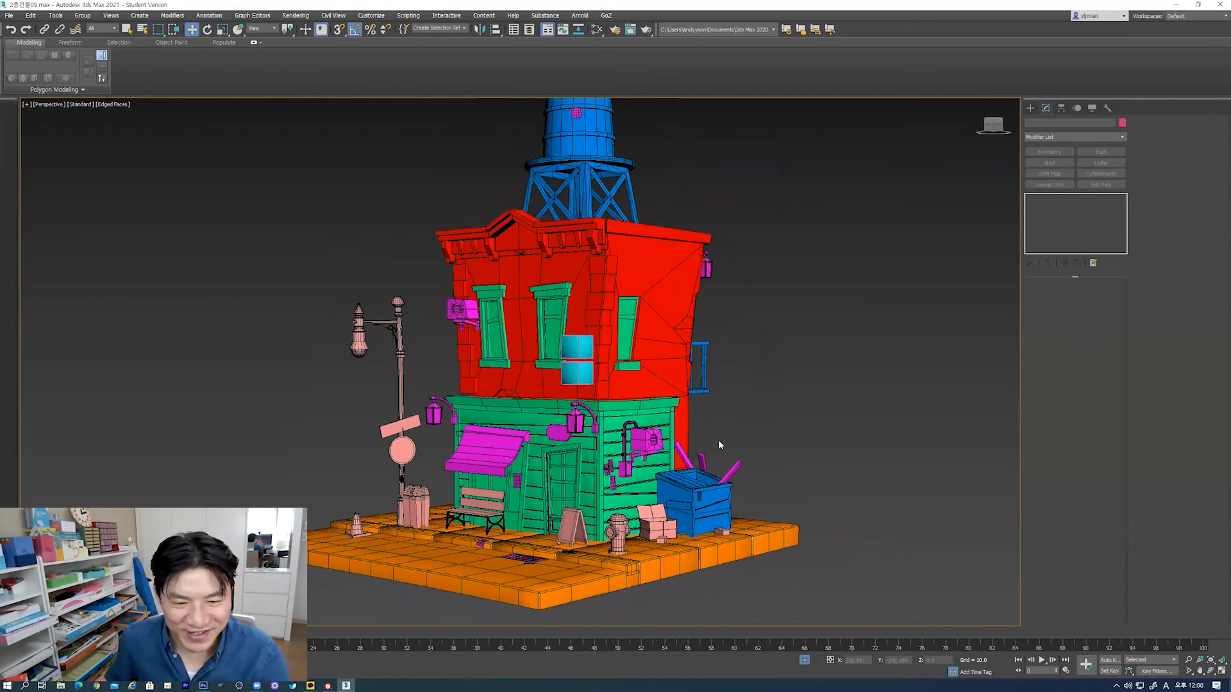
middle_click_drag(641, 406, 643, 423)
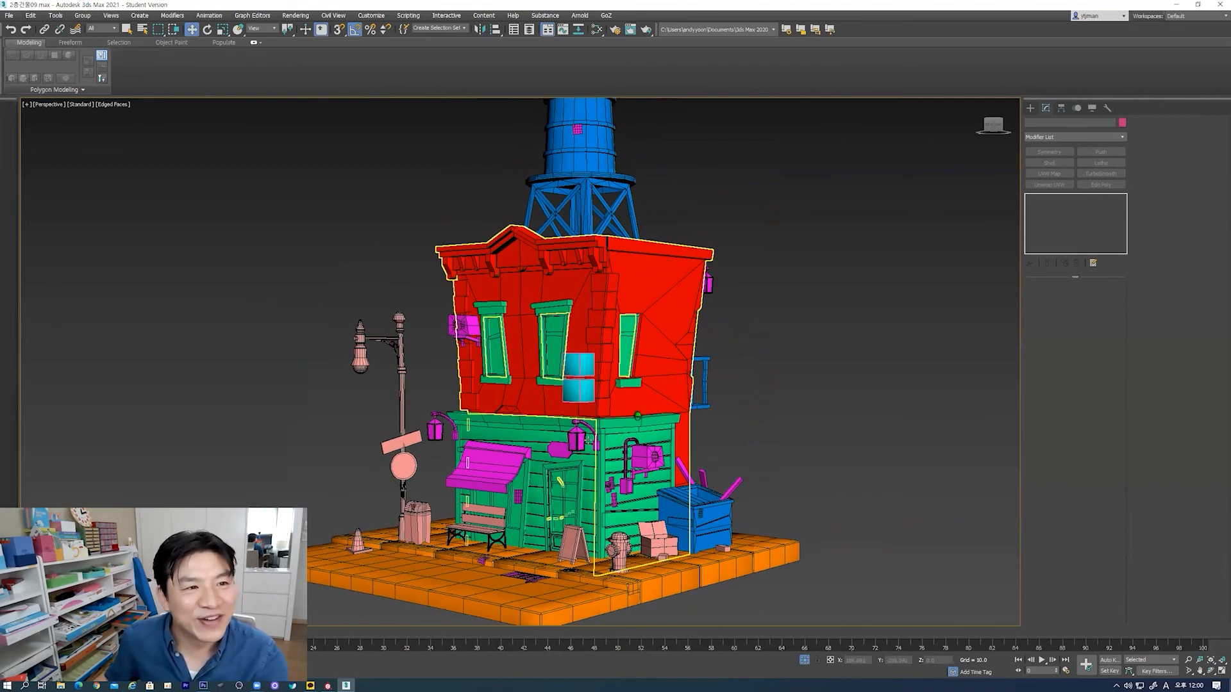
scroll(631, 432, "down", 1)
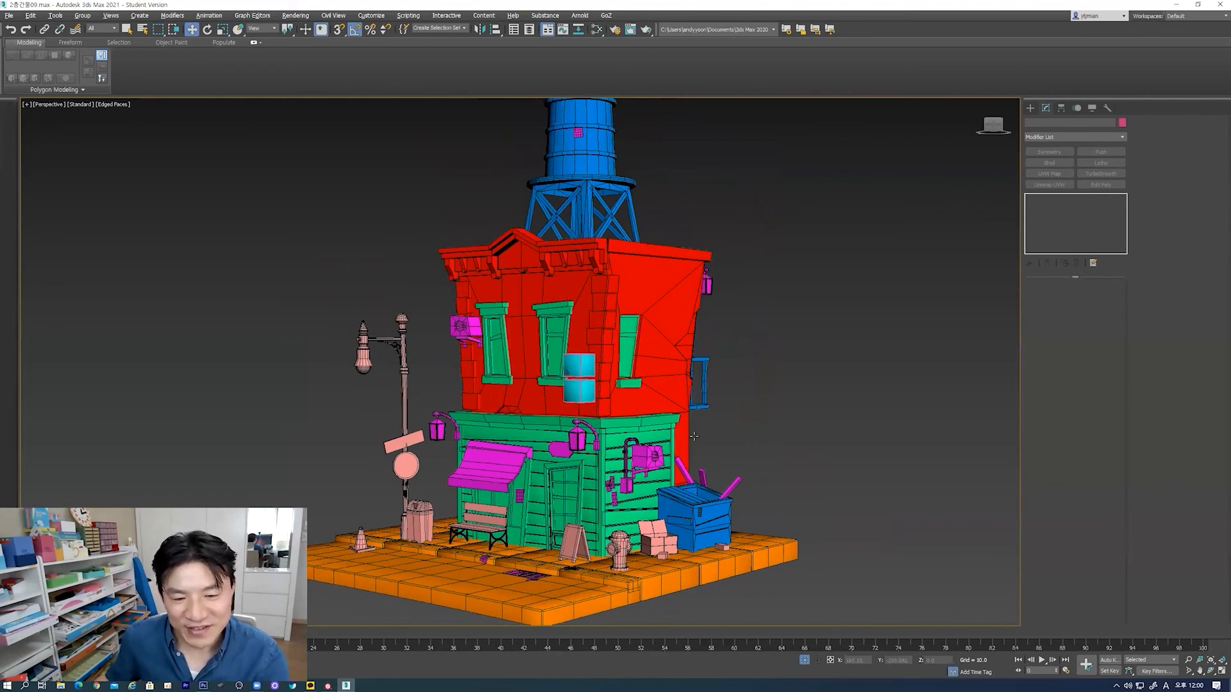
middle_click_drag(694, 436, 745, 437, "alt")
middle_click_drag(609, 434, 513, 434, "alt")
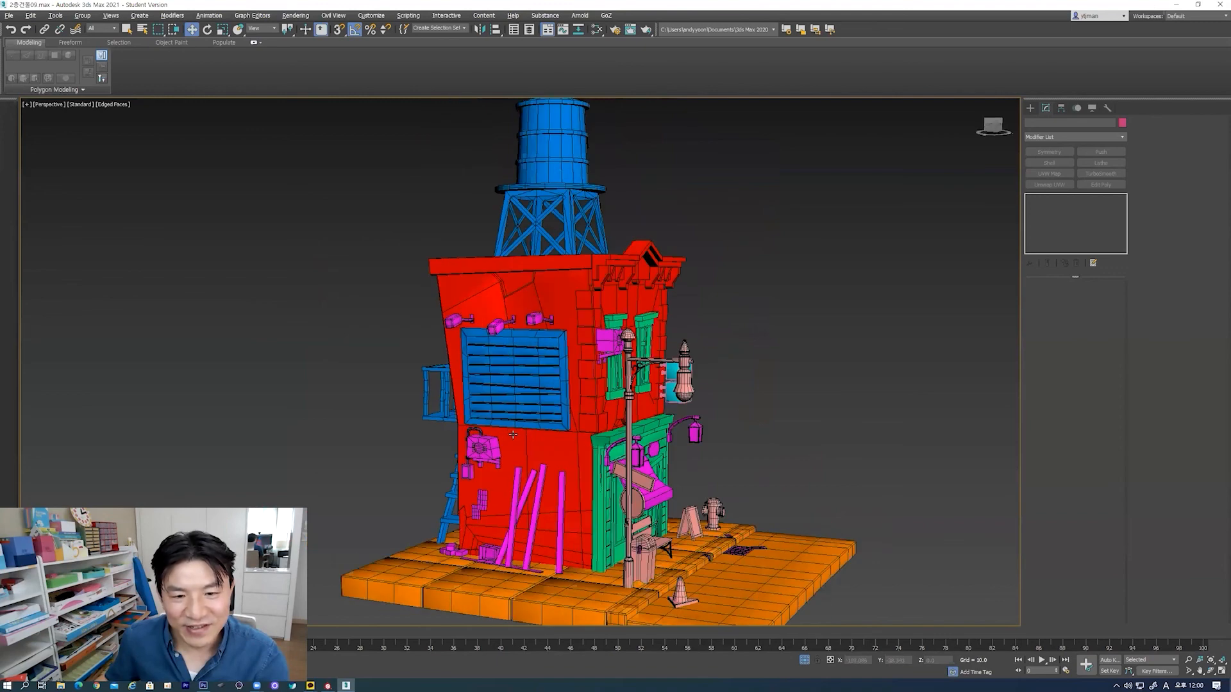
middle_click_drag(668, 437, 539, 435, "alt")
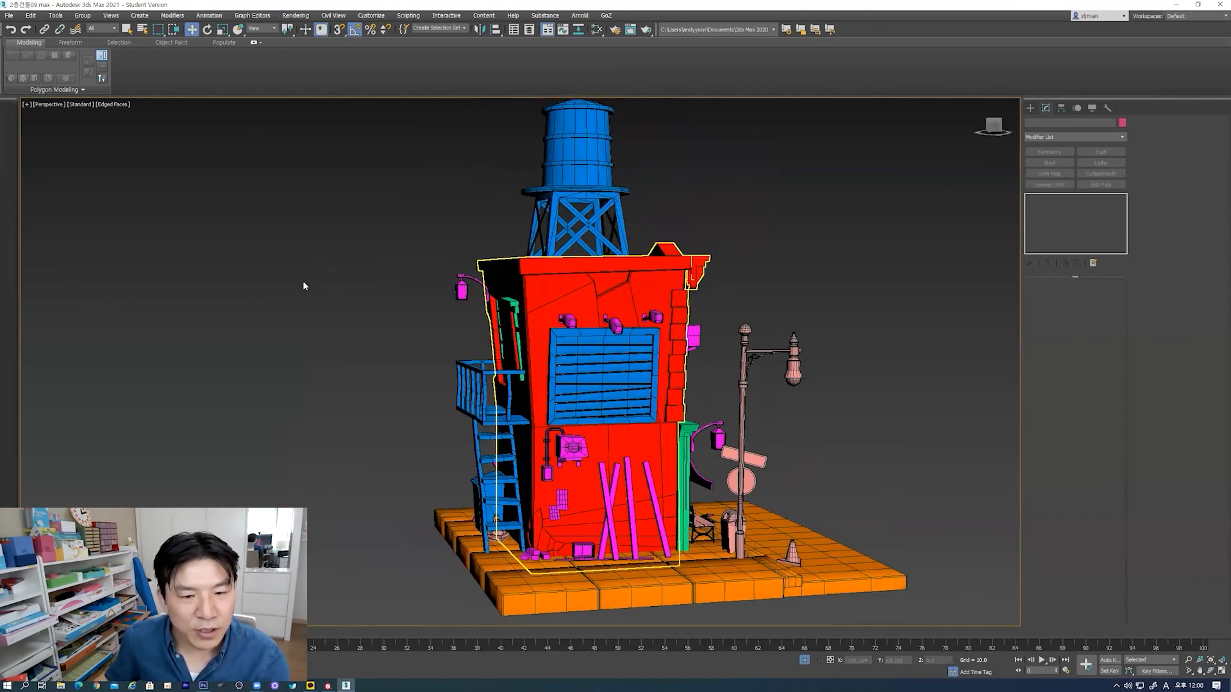
middle_click_drag(274, 311, 160, 269, "alt")
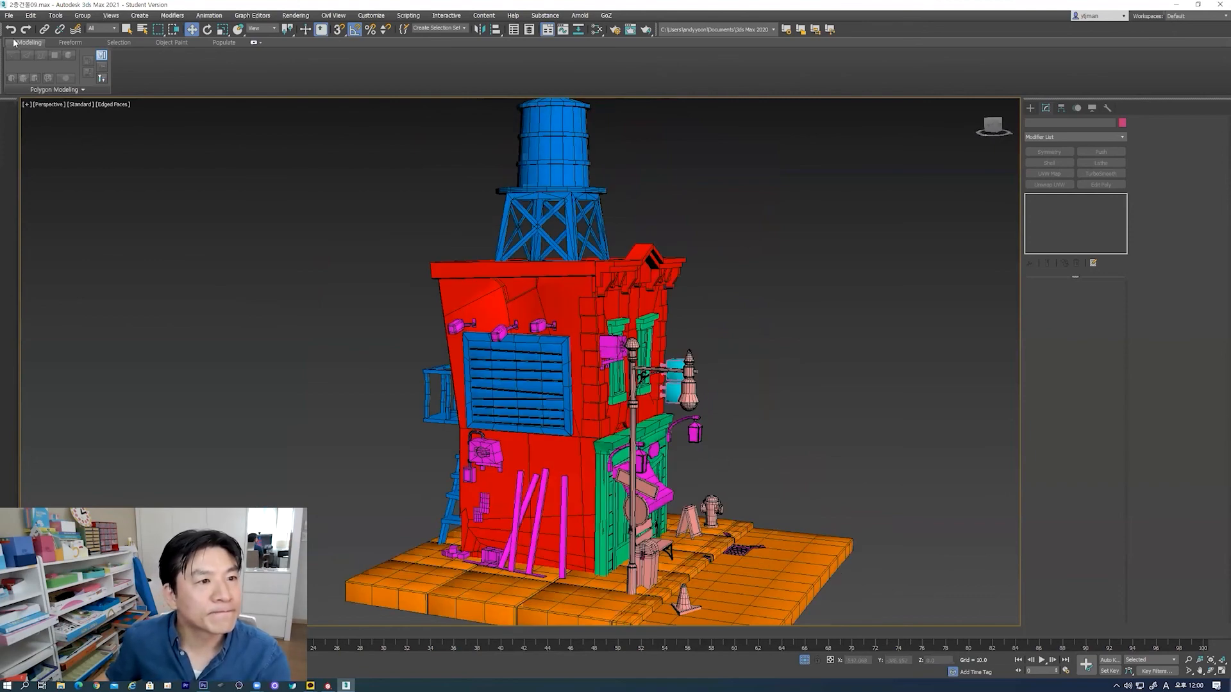
left_click(9, 15)
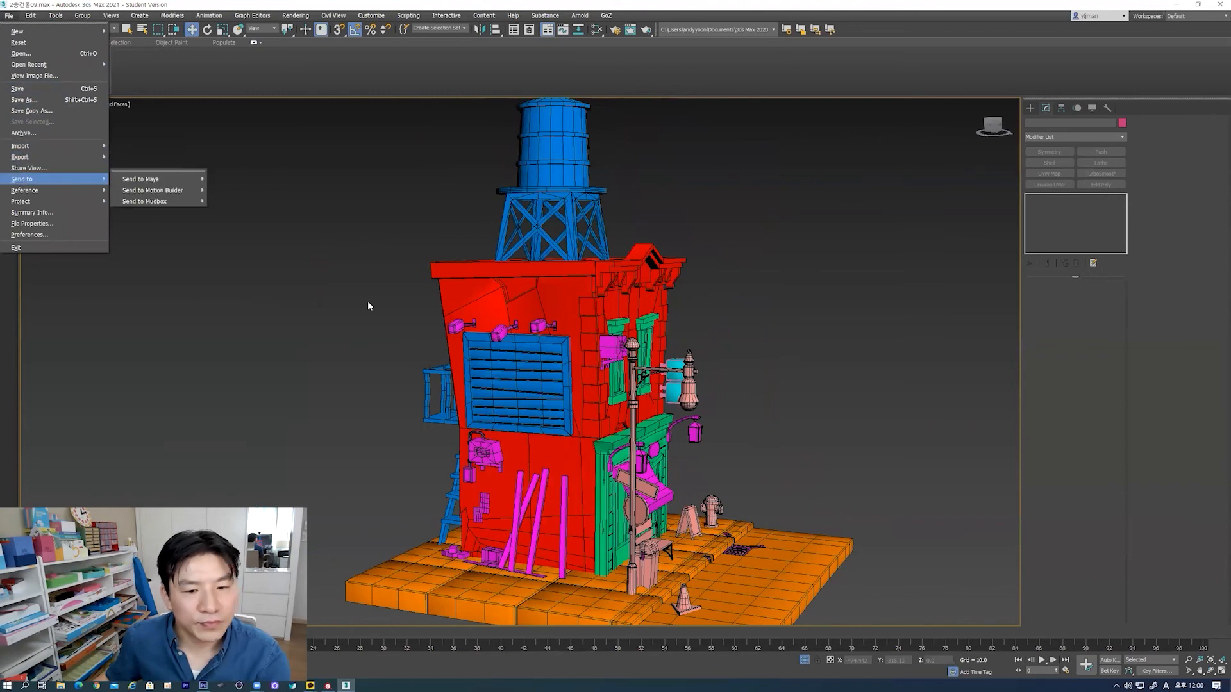
left_click(331, 300)
Step: Select the blue object containing the slatted panel and examine its other parts around the building
left_click(516, 375)
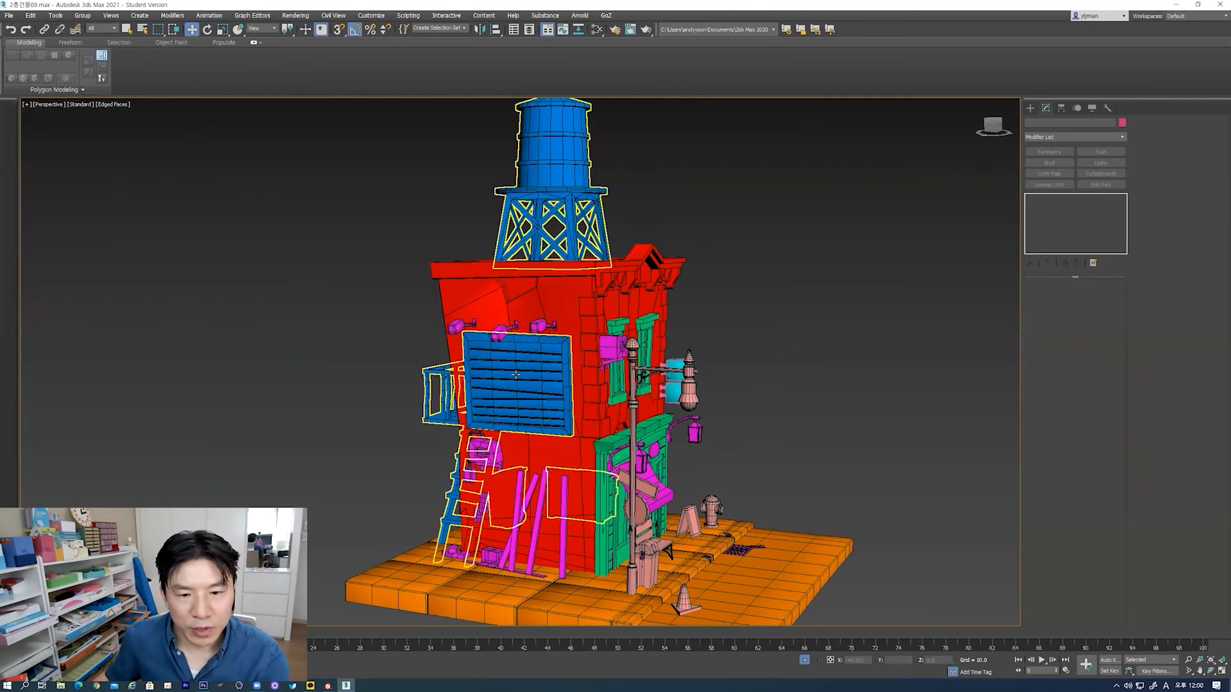
left_click(512, 371)
mouse_move(511, 372)
middle_mouse_down("alt")
mouse_move(531, 372)
mouse_move(497, 382)
middle_mouse_up("alt")
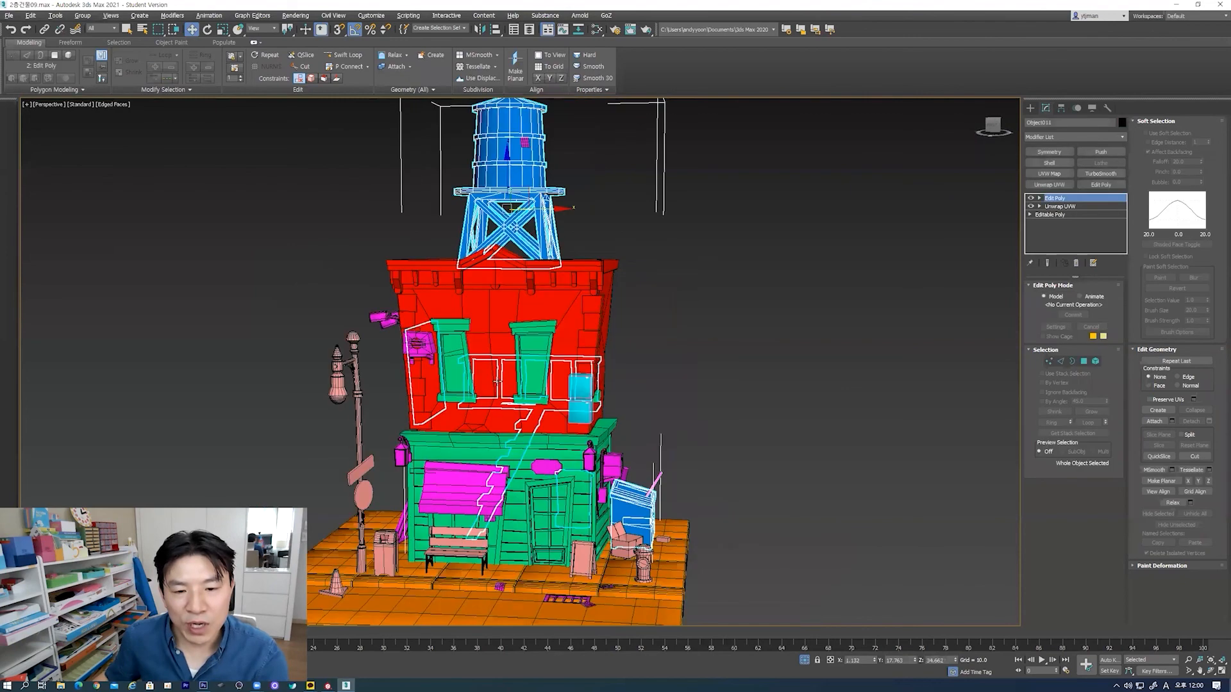
Step: Deselect the blue object, view the whole building from the front corner and minimize the program to the desktop
left_click(728, 360)
middle_click_drag(729, 360, 715, 356, "alt")
scroll(715, 272, "down", 1)
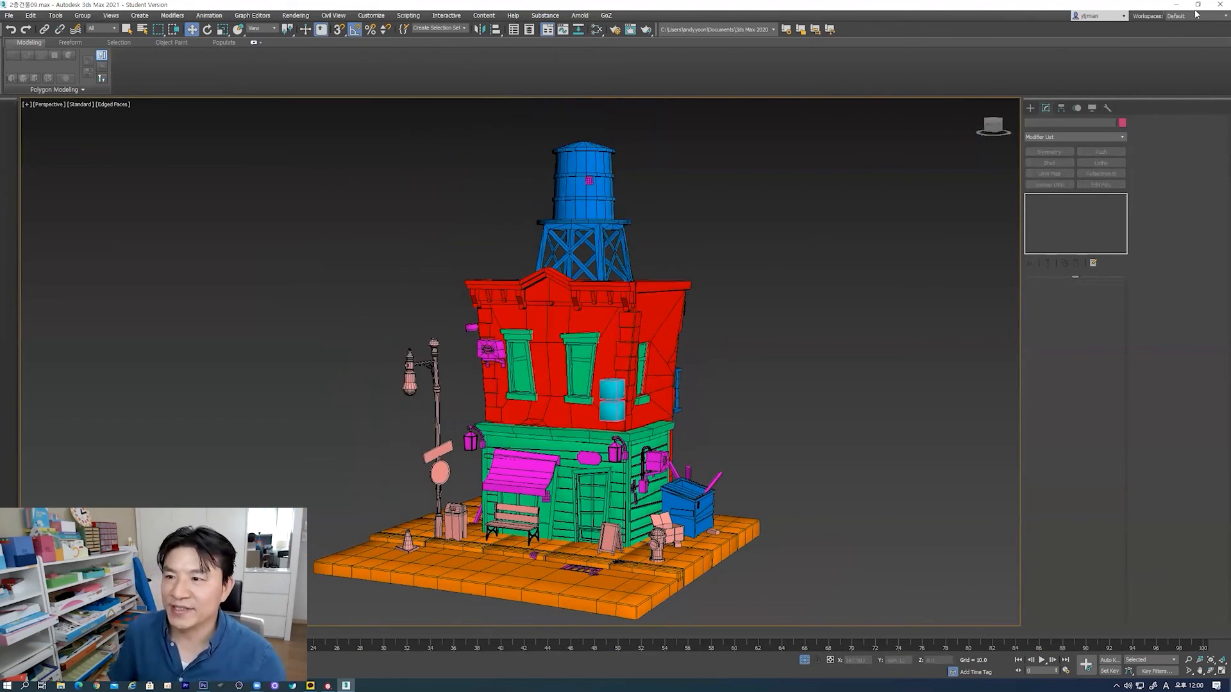
left_click(1177, 6)
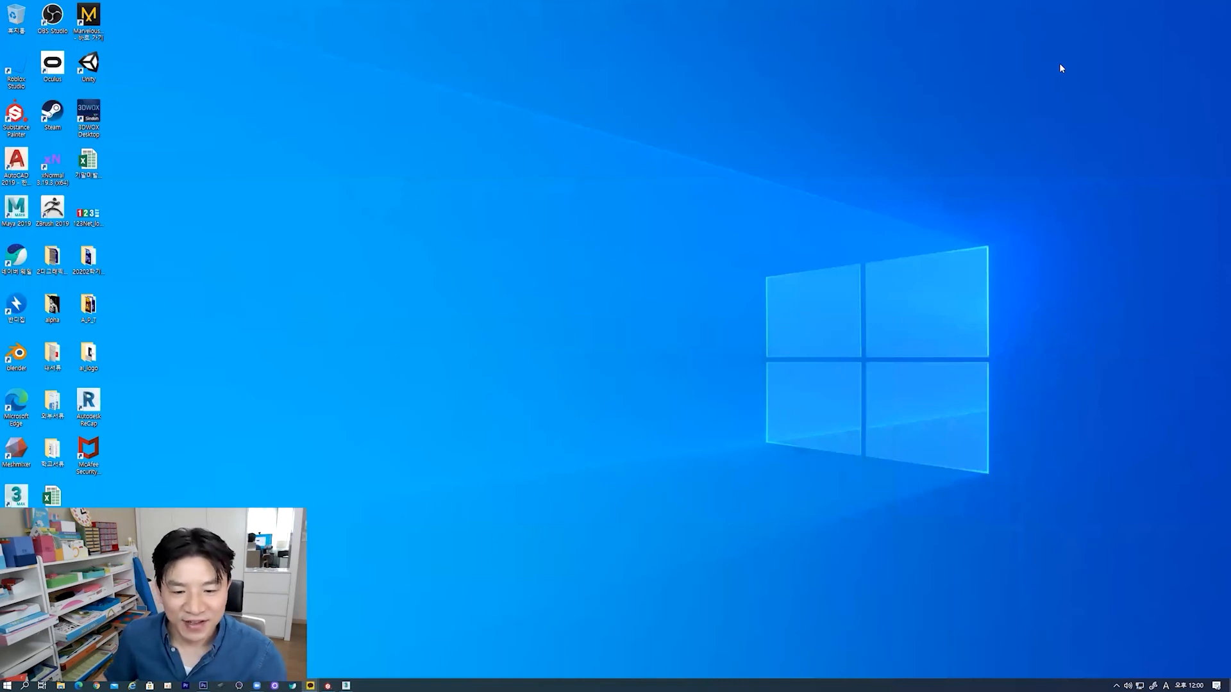
Step: Switch to Substance Painter, reduce the shelf's height and open the recent project NY_CAFE.spp
mouse_move(328, 685)
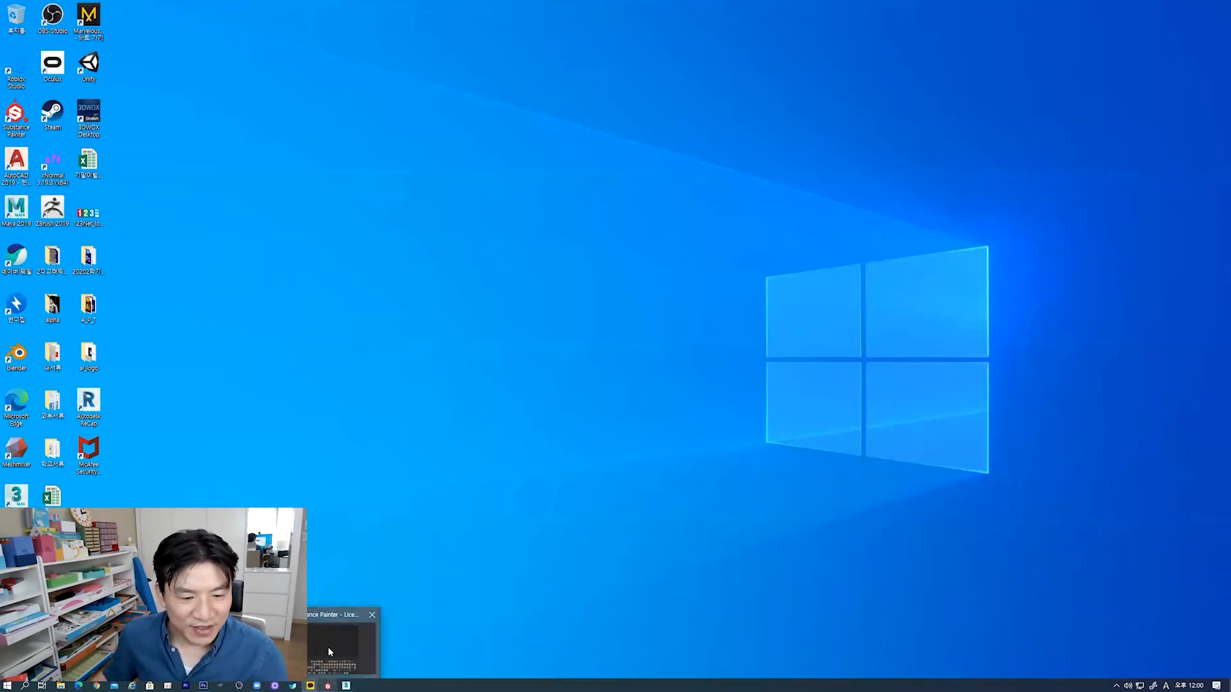
left_click(329, 651)
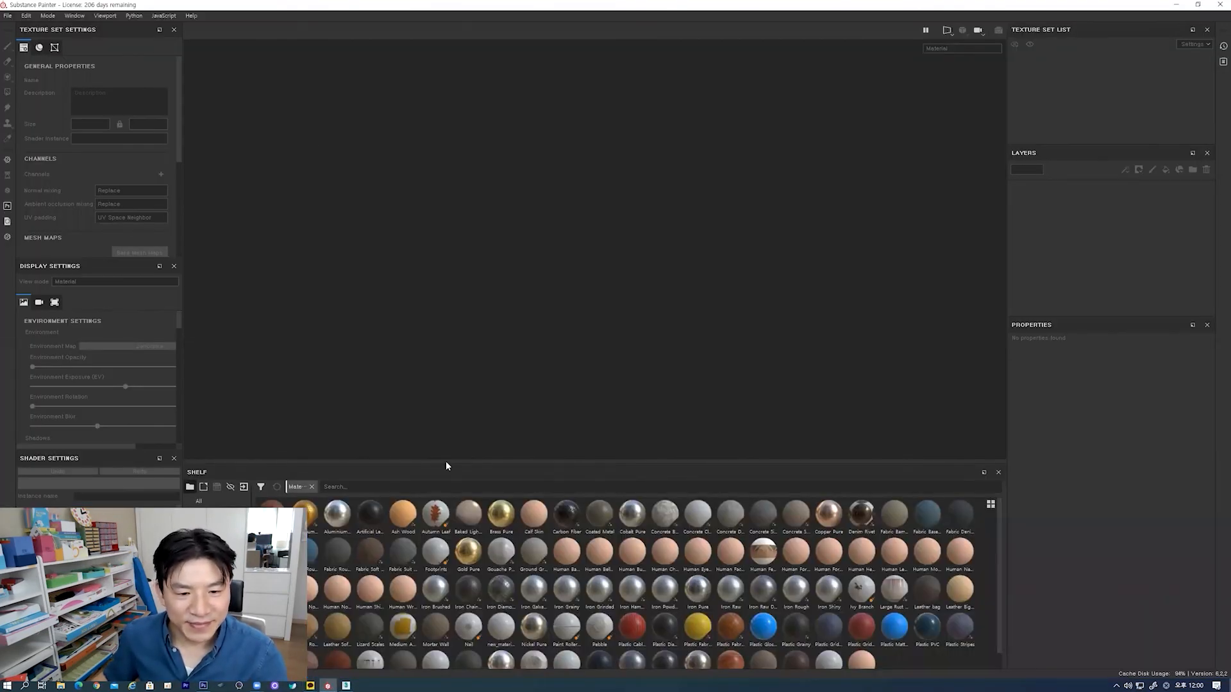
left_click_drag(445, 460, 442, 516)
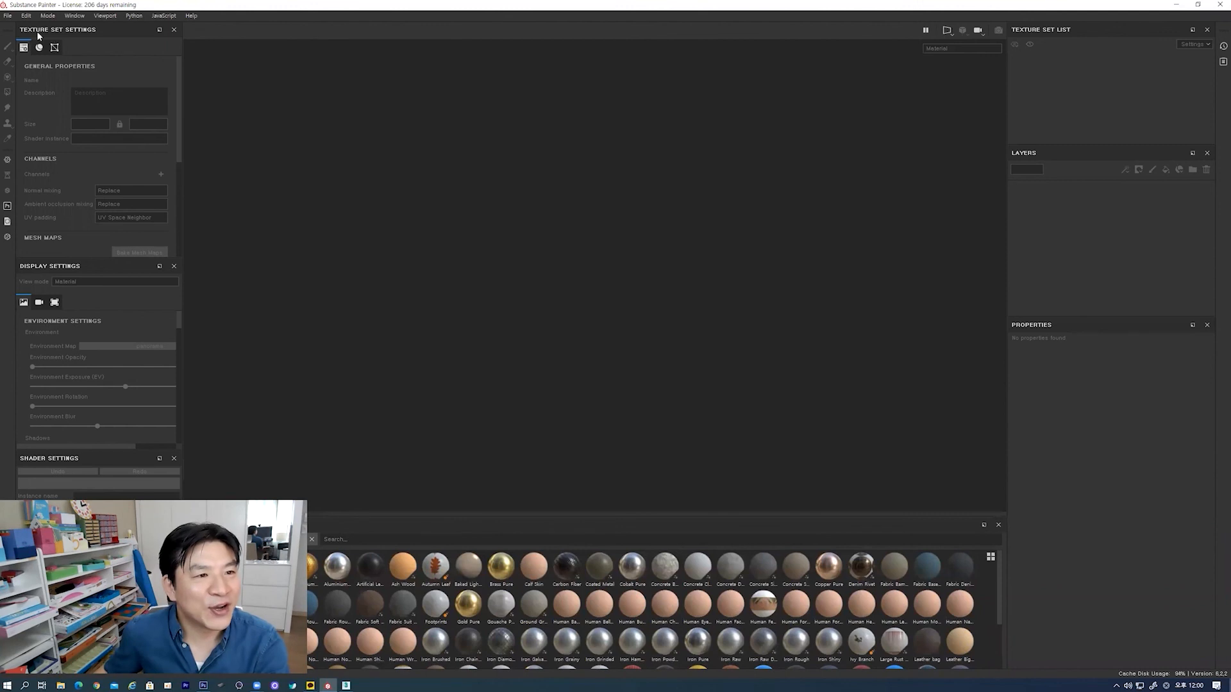
left_click(7, 17)
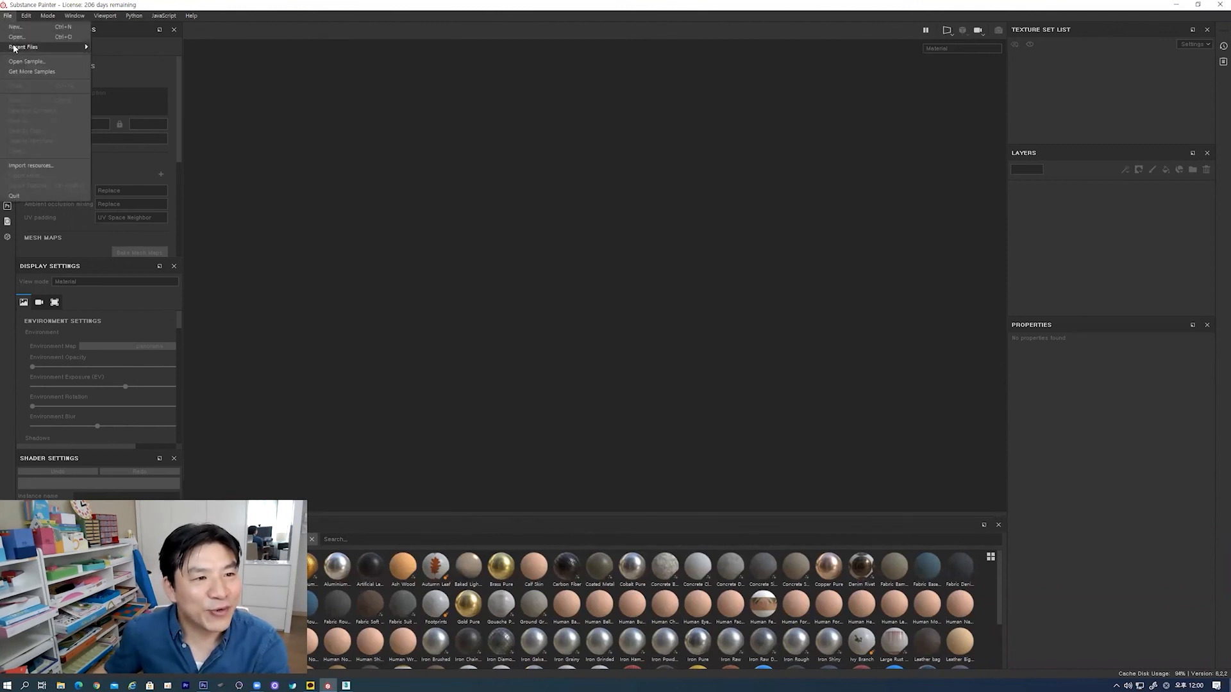
mouse_move(14, 47)
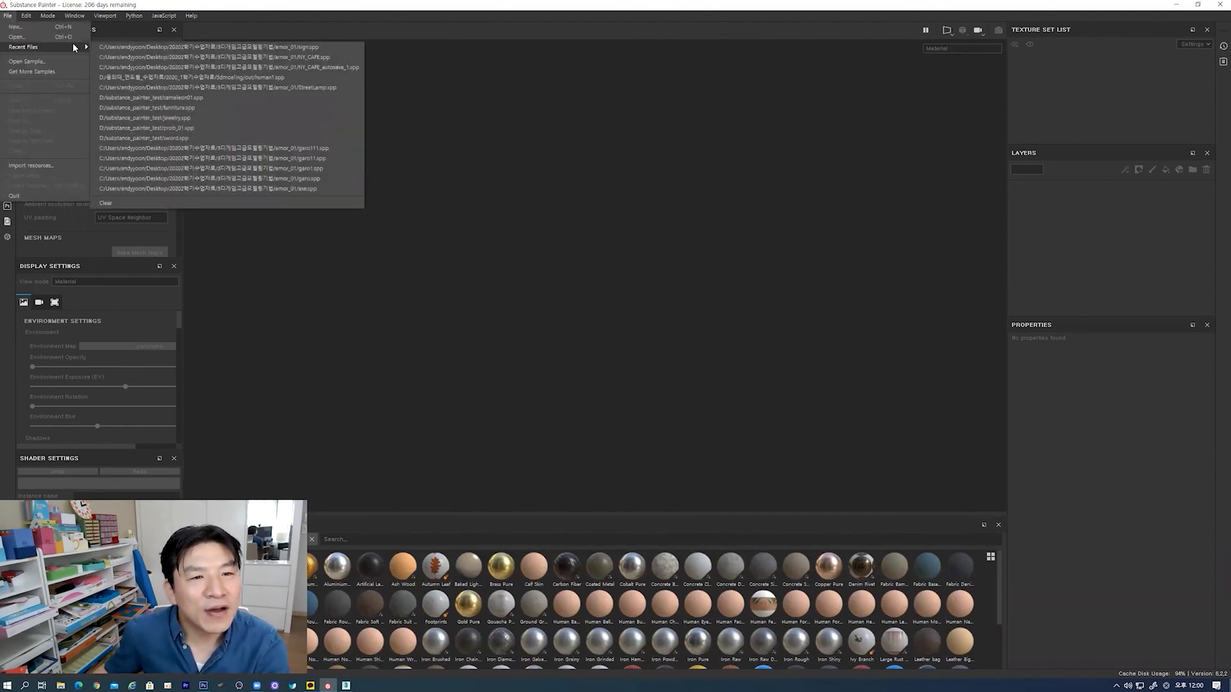
left_click(154, 57)
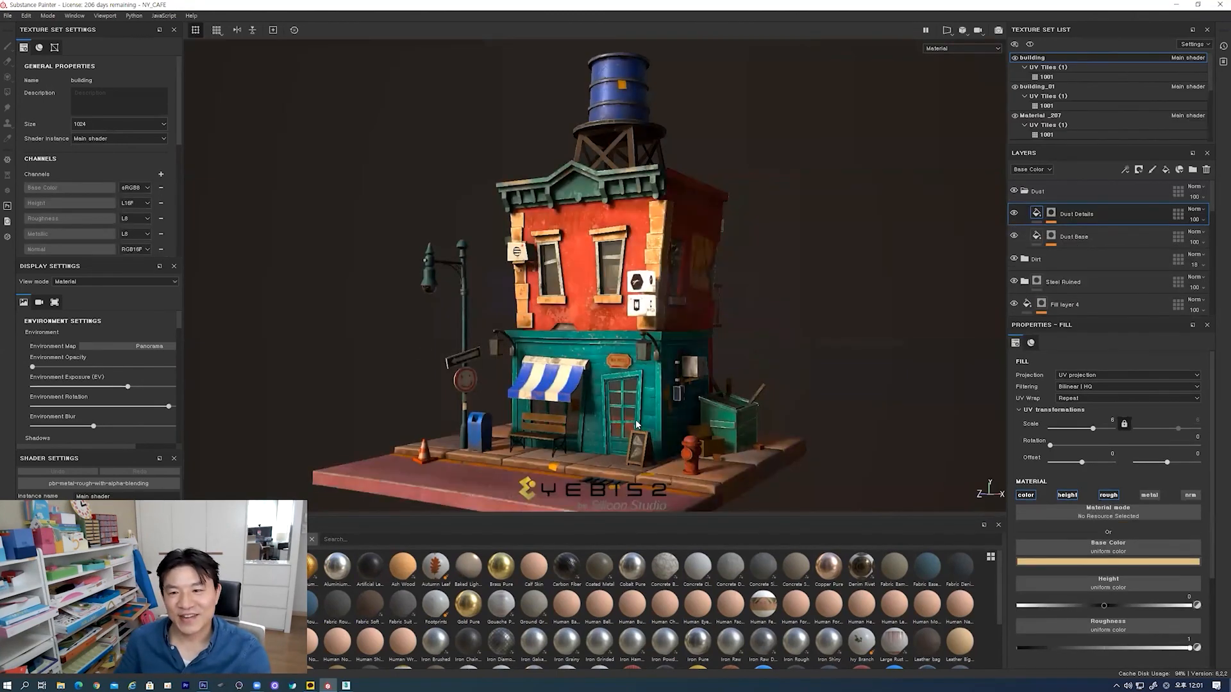
Step: Shrink the shelf to a single row of materials and rotate the environment lighting around the building
mouse_move(683, 516)
left_mouse_down()
mouse_move(674, 582)
mouse_move(673, 504)
left_mouse_up()
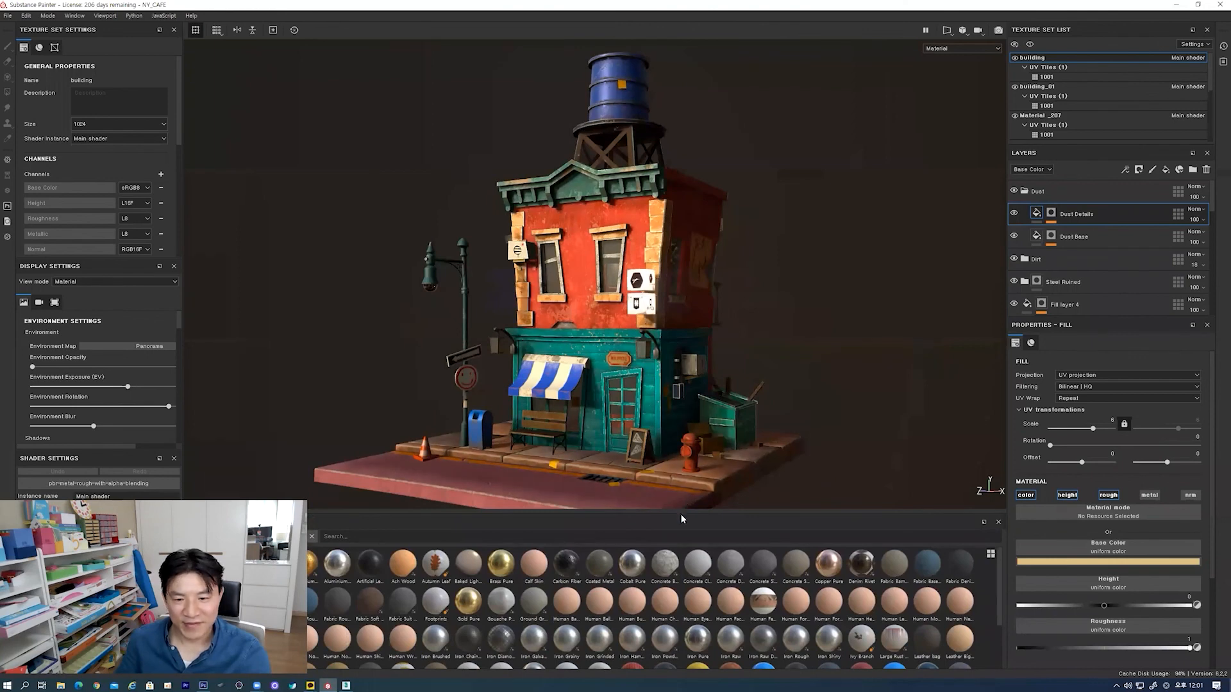
left_click_drag(681, 513, 673, 600)
left_click_drag(634, 402, 686, 417, "alt")
mouse_move(686, 416)
right_mouse_down("shift")
mouse_move(660, 413)
mouse_move(674, 419)
mouse_move(661, 432)
right_mouse_up("shift")
left_click_drag(661, 432, 678, 375, "alt")
mouse_move(679, 375)
right_mouse_down("shift")
mouse_move(642, 379)
mouse_move(670, 381)
right_mouse_up("shift")
Step: Examine the textured building from its sides and rear while rotating the environment lighting to check the materials
left_click_drag(672, 450, 879, 442, "alt")
left_click_drag(573, 423, 632, 417, "alt")
middle_click_drag(633, 418, 760, 423, "alt")
left_click_drag(538, 389, 634, 397, "alt")
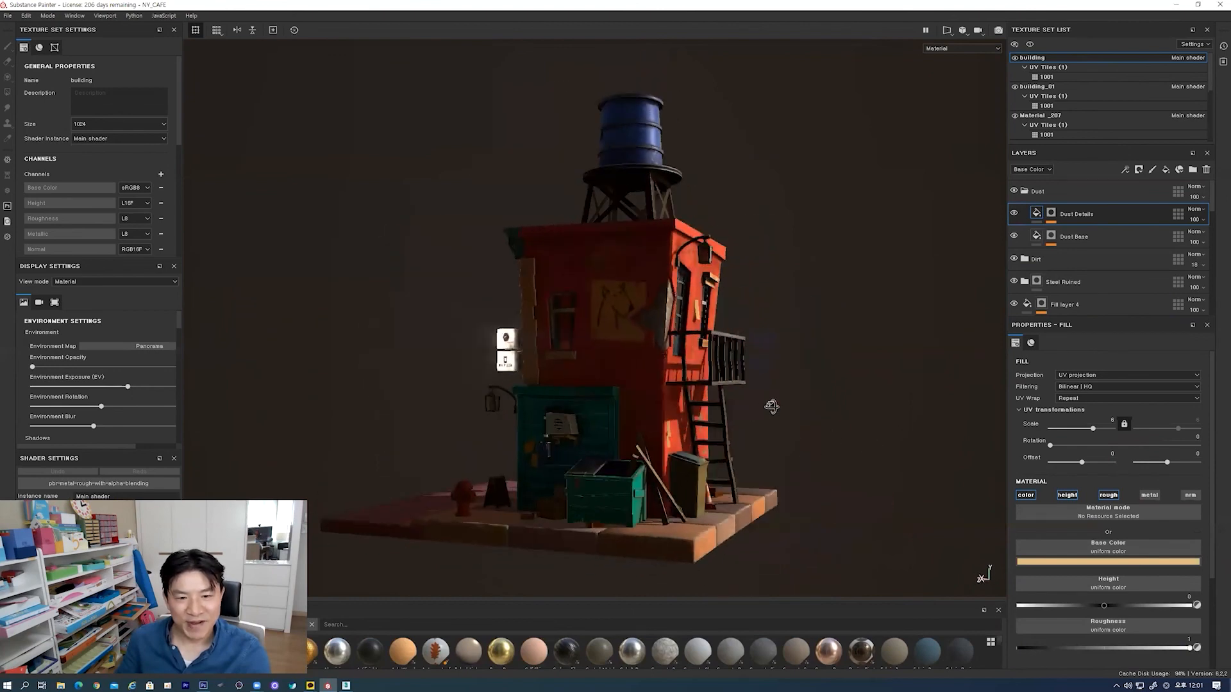
left_click_drag(772, 407, 829, 407, "alt")
mouse_move(547, 376)
right_mouse_down("shift")
mouse_move(532, 376)
mouse_move(565, 376)
right_mouse_up("shift")
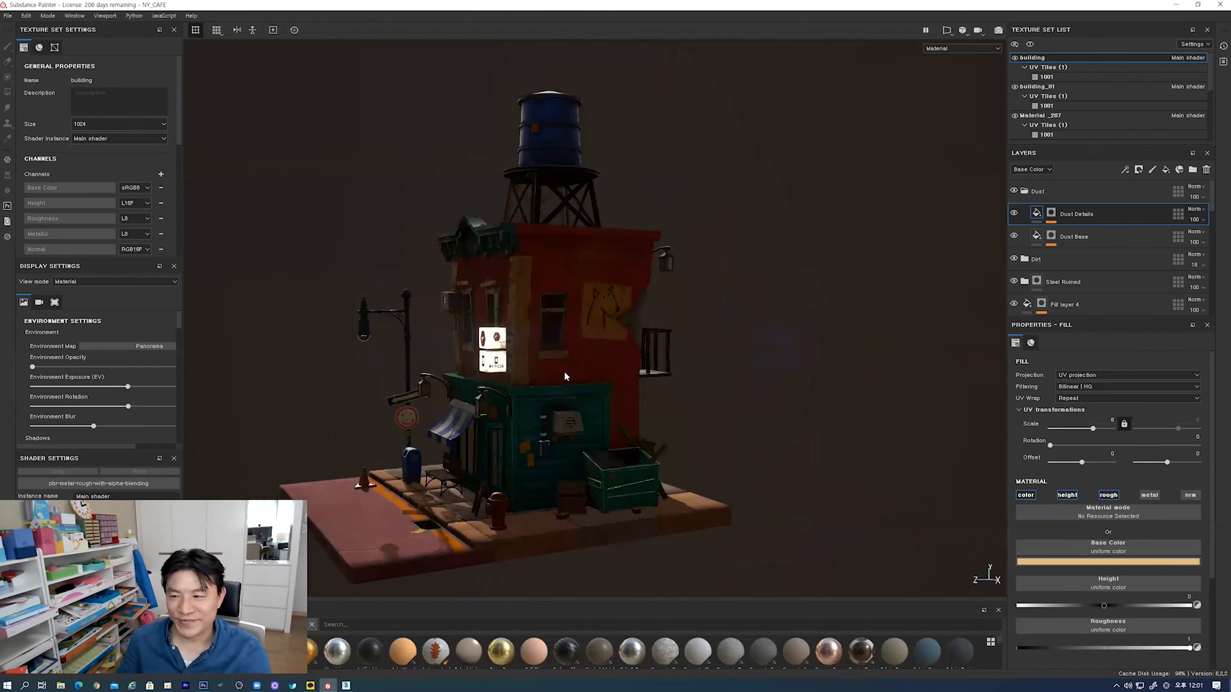
middle_click_drag(539, 398, 574, 402, "alt")
left_click_drag(550, 390, 600, 383, "alt")
right_click_drag(578, 408, 531, 417, "shift")
left_click_drag(531, 418, 632, 415, "alt")
middle_click_drag(518, 417, 650, 415, "alt")
right_click_drag(649, 389, 612, 388, "shift")
Step: Examine the front facade and the T Hairshop and NH Pizza box signs at the building's corner up close
left_click_drag(491, 395, 540, 381, "alt")
right_click_drag(530, 388, 555, 565, "alt")
middle_click_drag(614, 428, 610, 379, "alt")
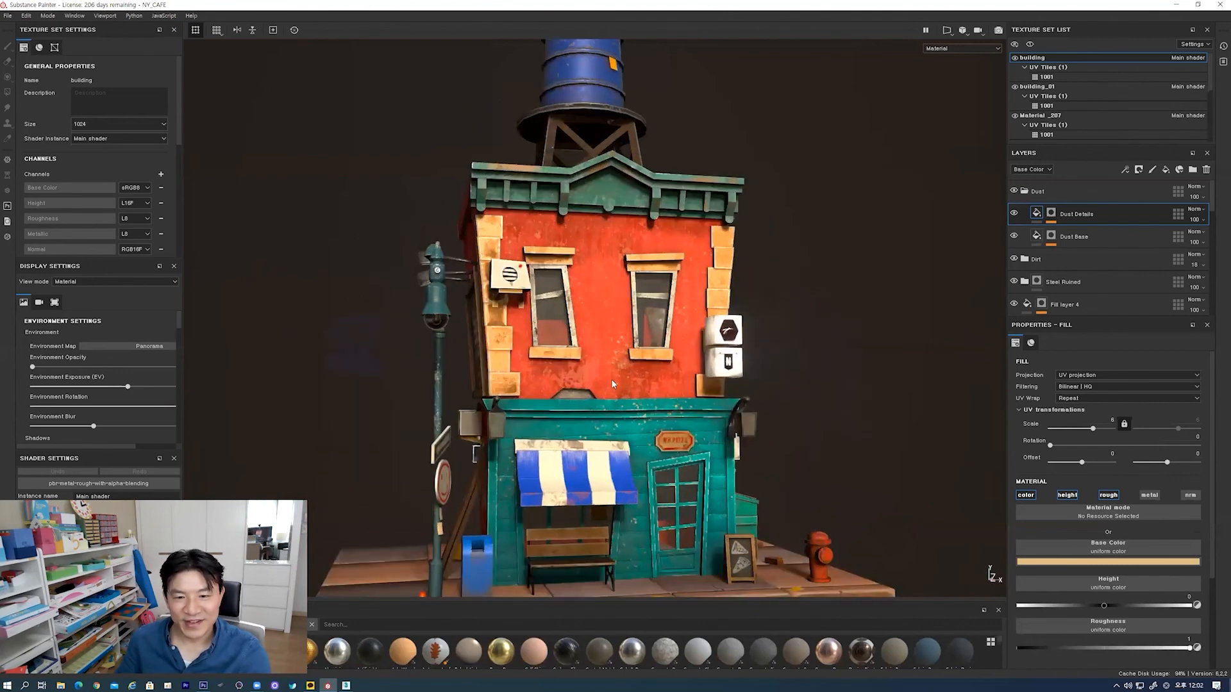
right_click_drag(611, 383, 615, 458, "alt")
left_click_drag(601, 440, 443, 447, "alt")
left_click_drag(726, 424, 591, 421, "alt")
right_click_drag(705, 314, 730, 366, "alt")
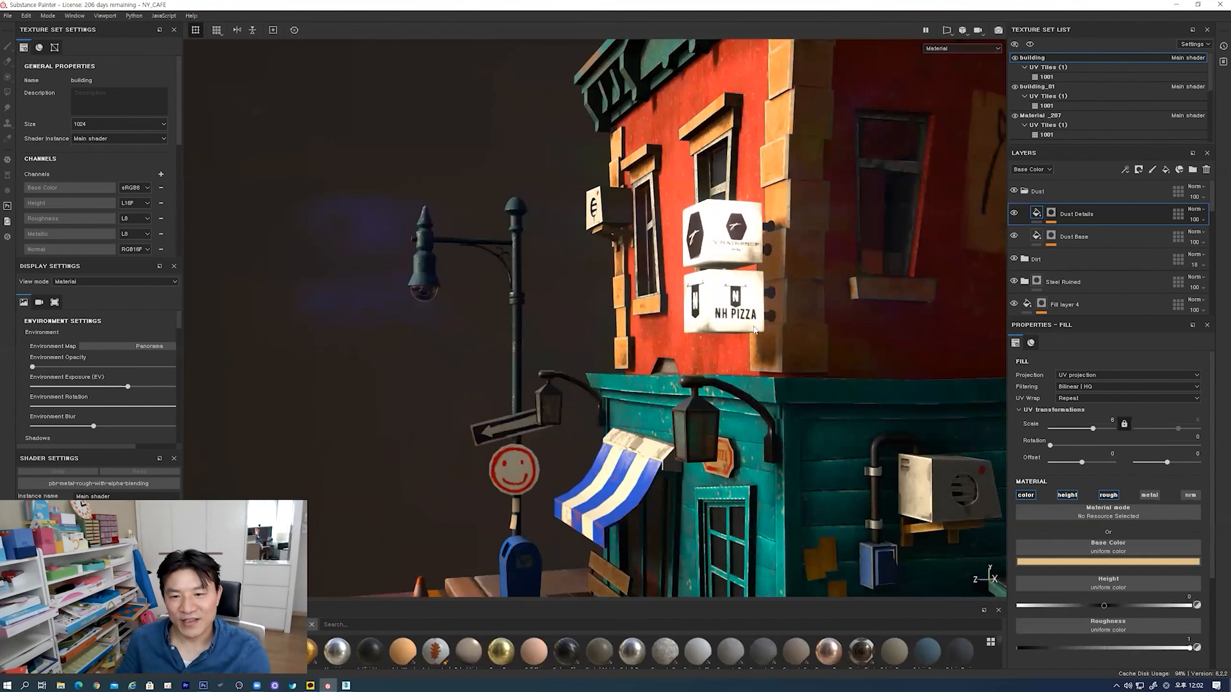
mouse_move(721, 335)
left_mouse_down("alt")
mouse_move(733, 363)
mouse_move(720, 322)
left_mouse_up("alt")
middle_click_drag(720, 322, 704, 332, "alt")
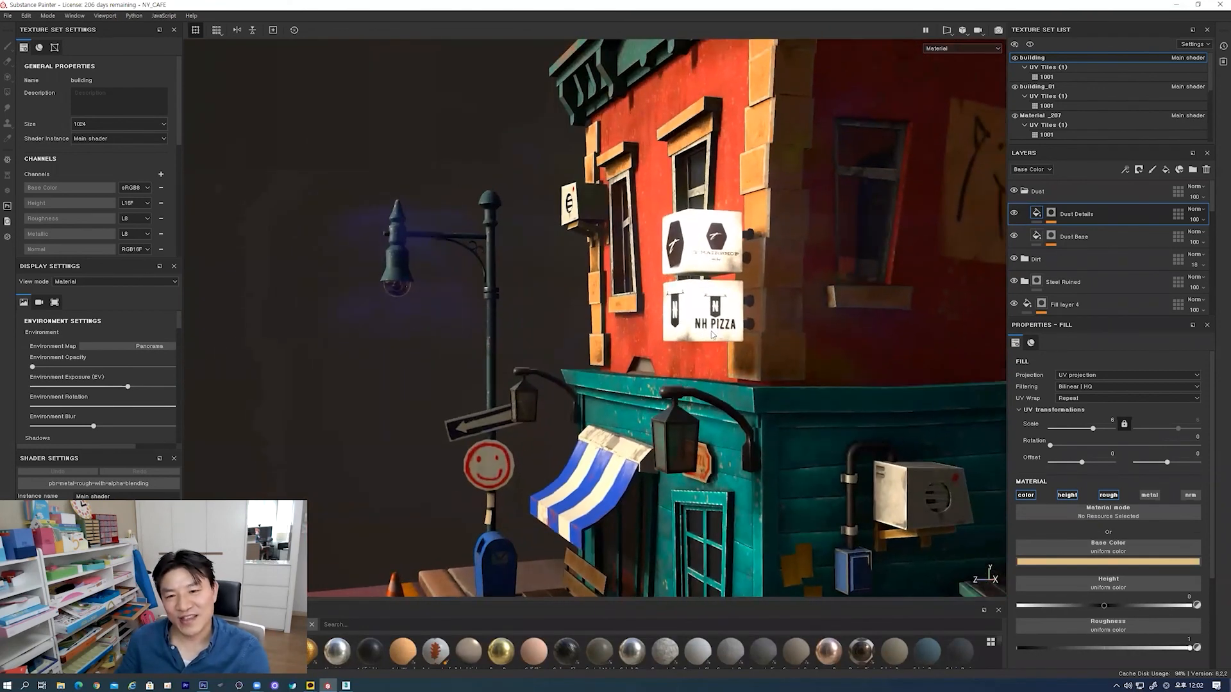
scroll(702, 292, "up", 3)
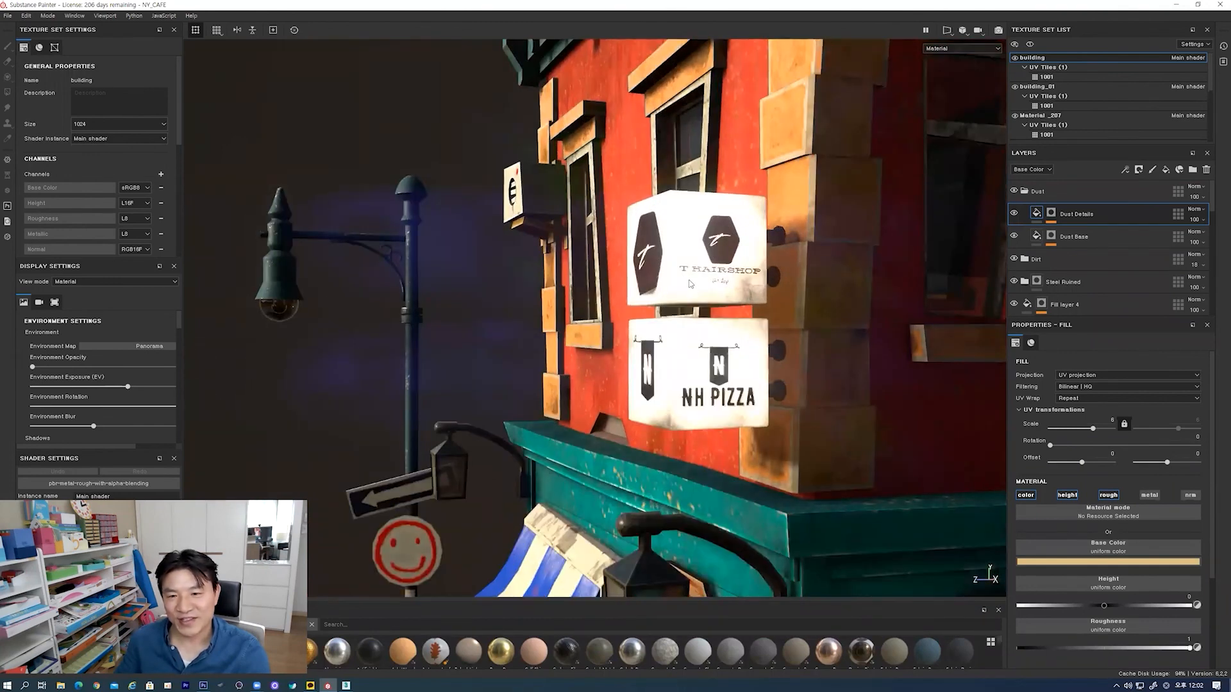
scroll(714, 303, "up", 1)
Step: Examine the worn striped awning, the wooden bench and the blue mailbox at the storefront up close
scroll(704, 264, "down", 2)
middle_click_drag(667, 344, 667, 248, "alt")
scroll(674, 322, "down", 1)
middle_click_drag(701, 506, 672, 314, "alt")
left_click_drag(712, 518, 898, 511, "alt")
left_click_drag(772, 372, 640, 327, "alt")
middle_click_drag(293, 249, 559, 293, "alt")
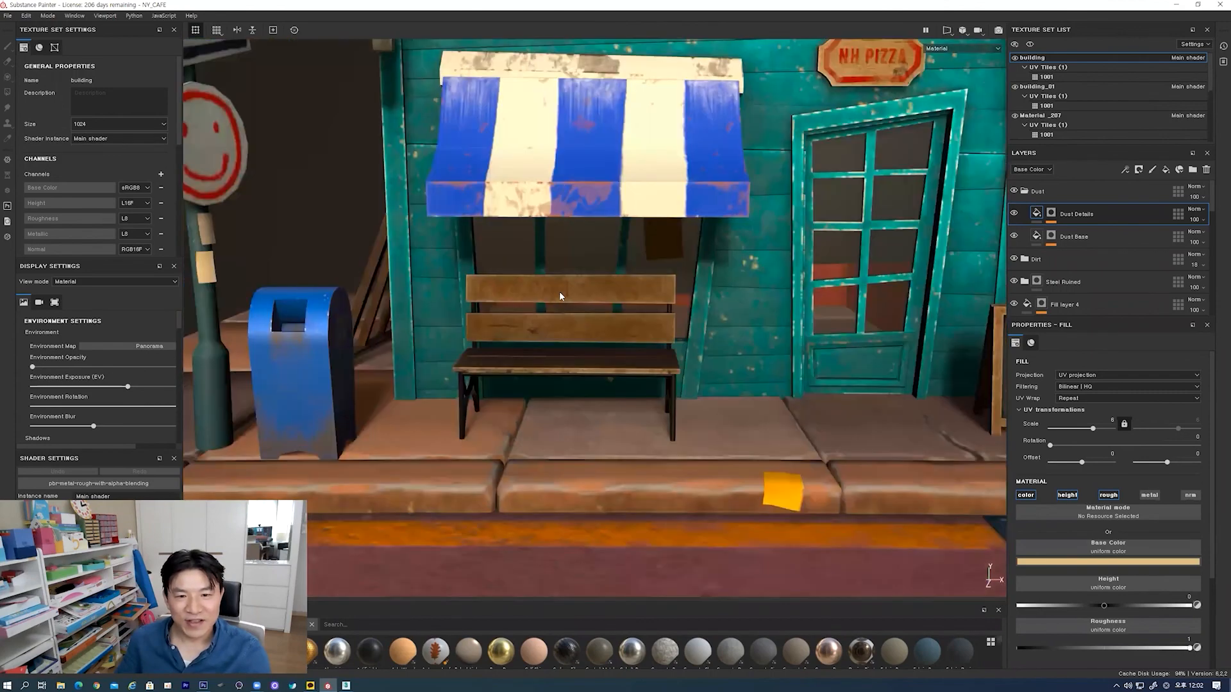
right_click_drag(573, 444, 567, 525, "alt")
right_click_drag(549, 318, 545, 426, "alt")
scroll(397, 286, "up", 1)
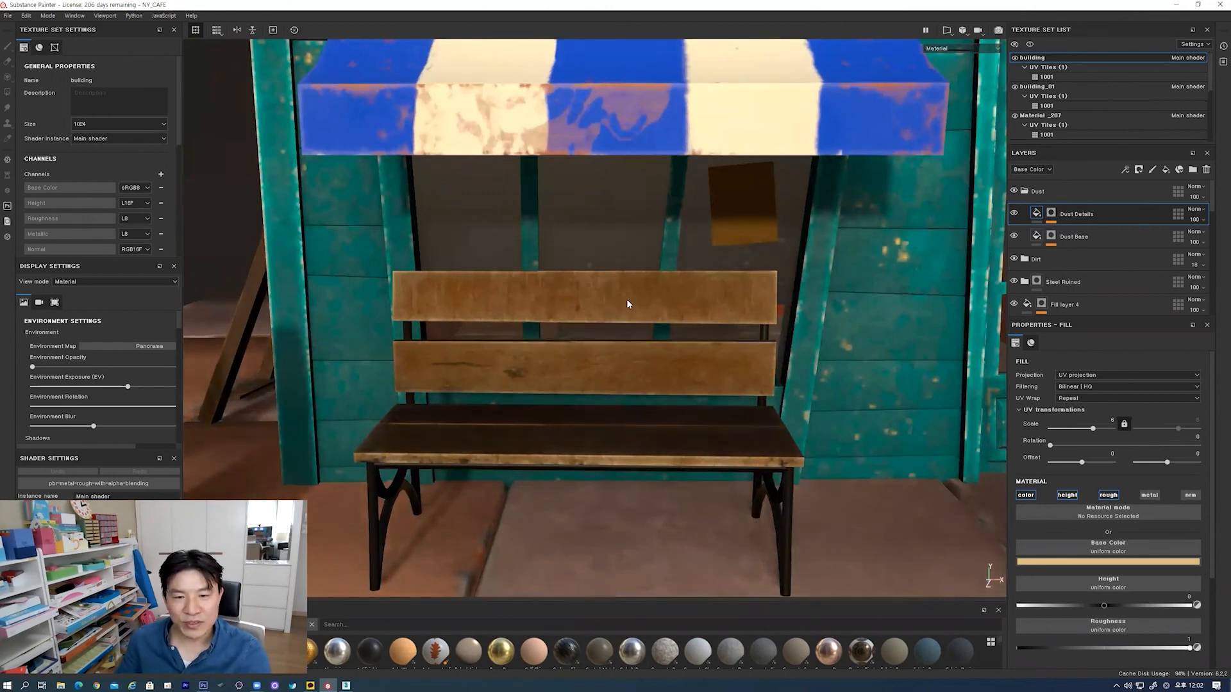
left_click_drag(622, 306, 457, 289, "alt")
left_click_drag(639, 301, 541, 291, "alt")
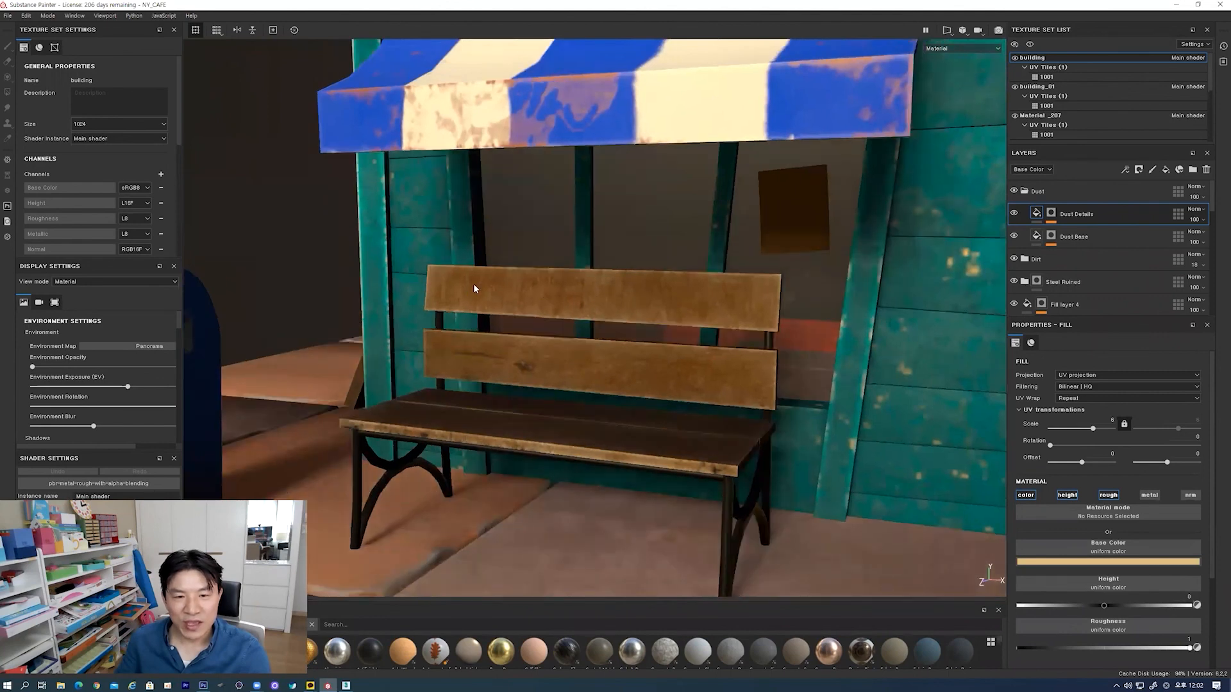
left_click_drag(713, 308, 520, 286, "alt")
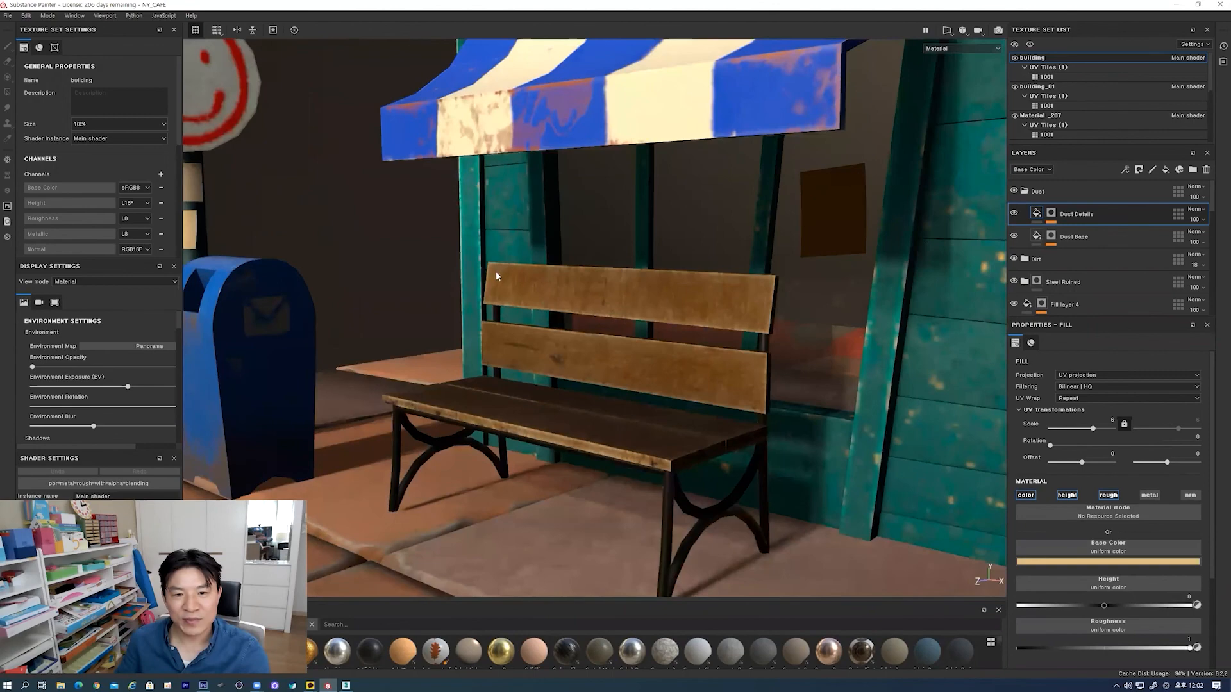
right_click_drag(691, 302, 592, 131, "alt")
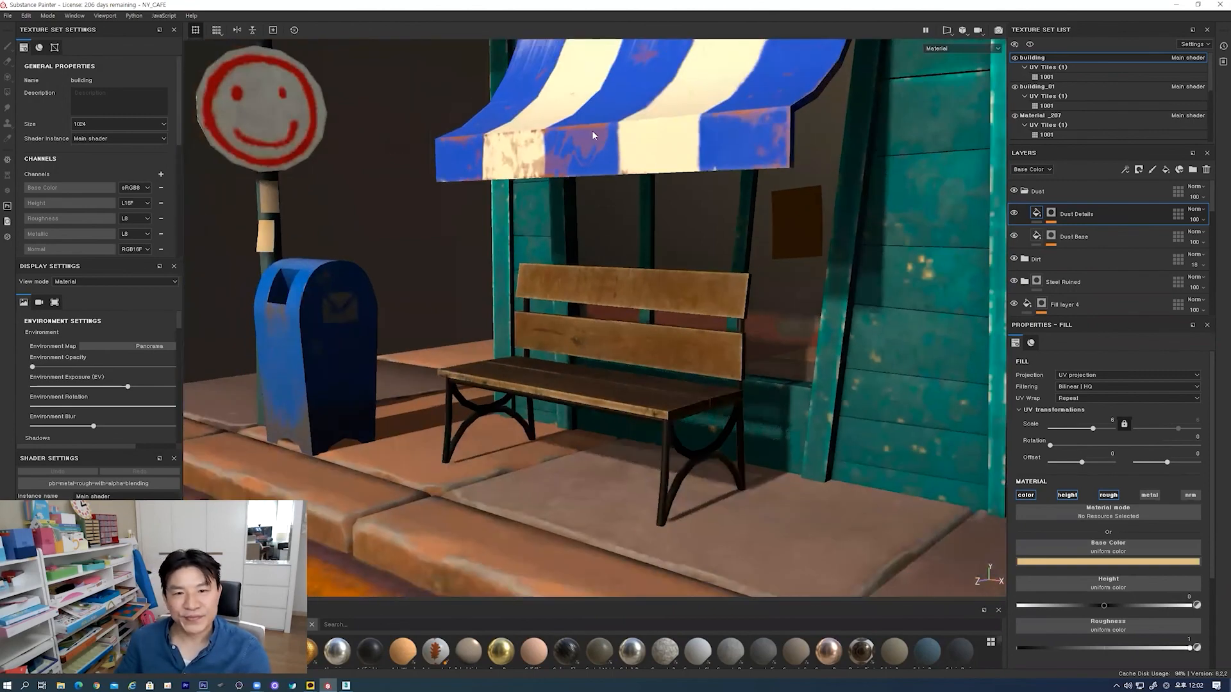
Step: Examine the street signs, wall lantern, teal cornice and upper-floor windows on the front facade
middle_click_drag(584, 278, 580, 333, "alt")
right_click_drag(579, 333, 572, 144, "alt")
left_click_drag(580, 227, 671, 268, "alt")
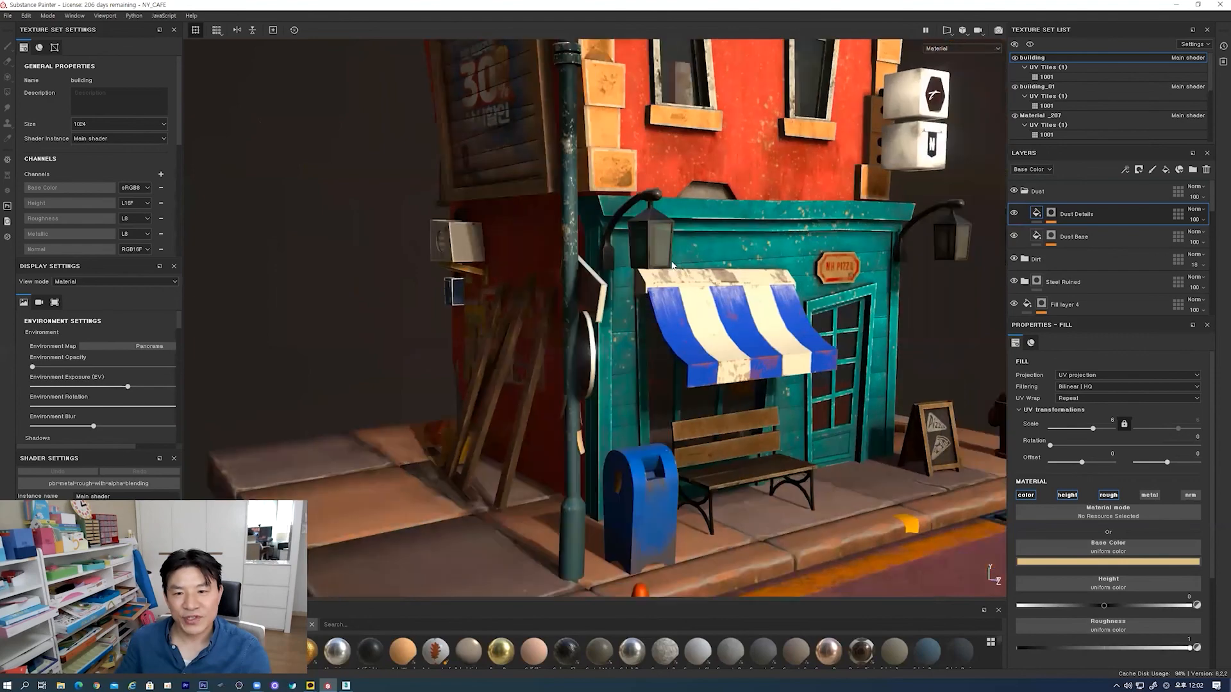
right_click_drag(641, 197, 653, 299, "alt")
left_click_drag(683, 289, 607, 134, "alt")
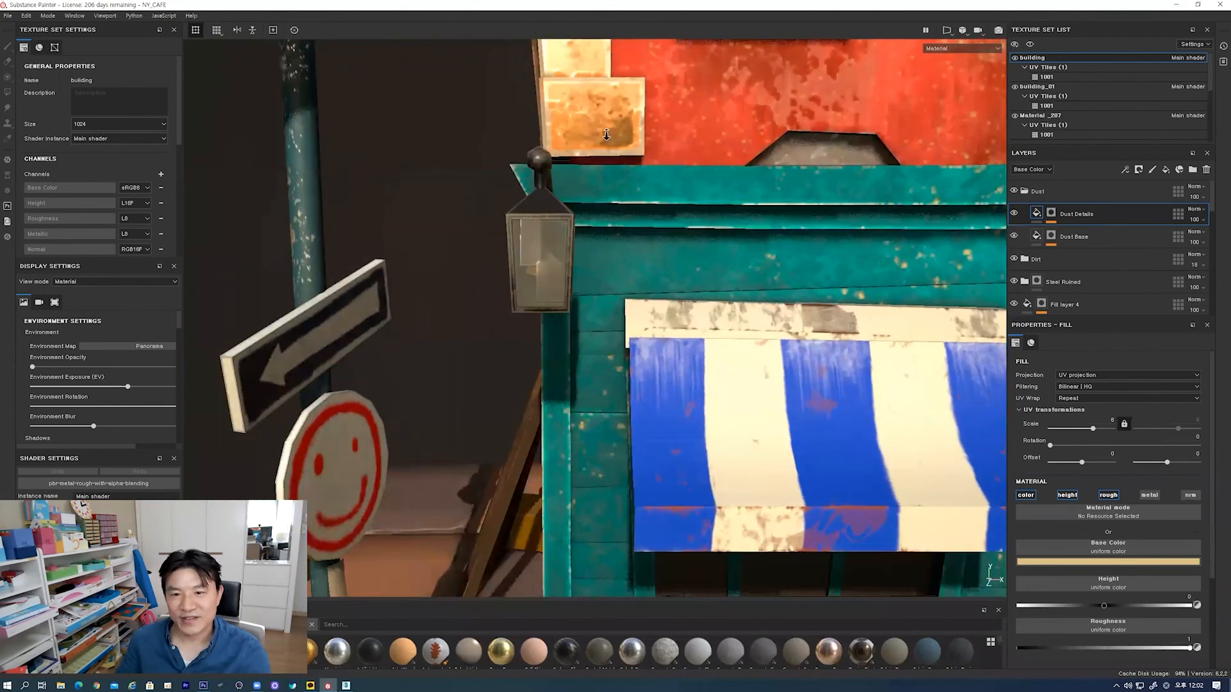
right_click_drag(715, 241, 578, 201, "alt")
middle_click_drag(578, 202, 365, 327, "alt")
right_click_drag(366, 327, 588, 96, "alt")
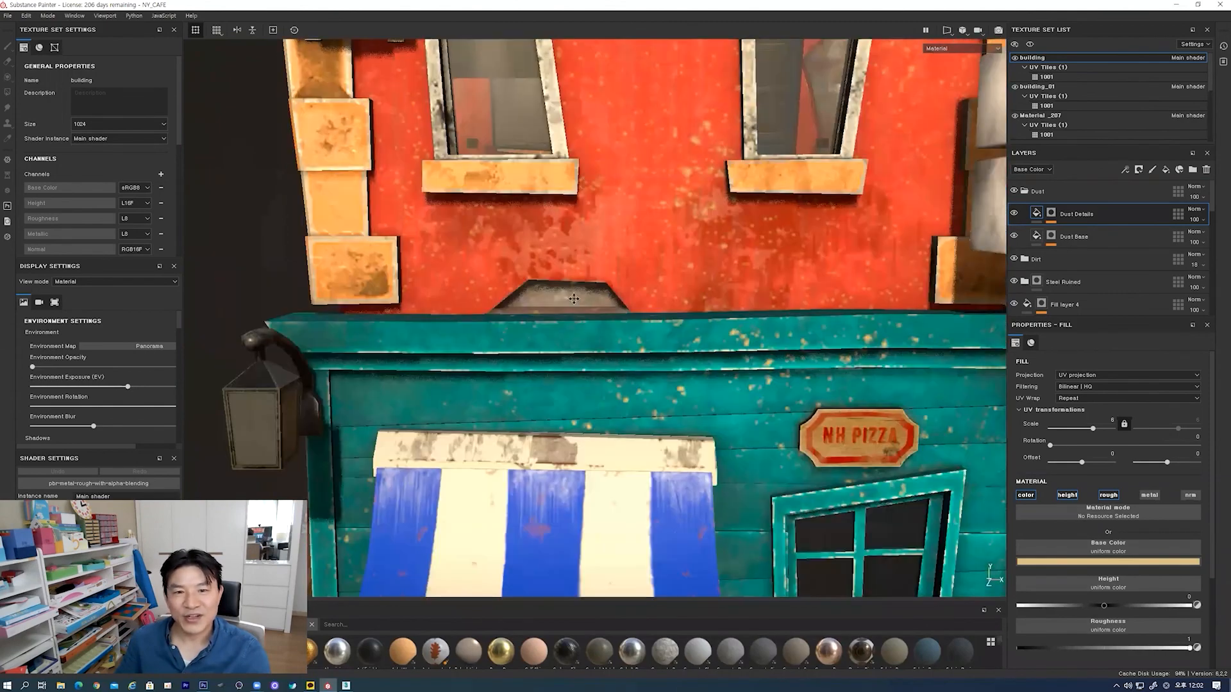
right_click_drag(573, 298, 577, 274, "alt")
left_click_drag(666, 305, 566, 278, "alt")
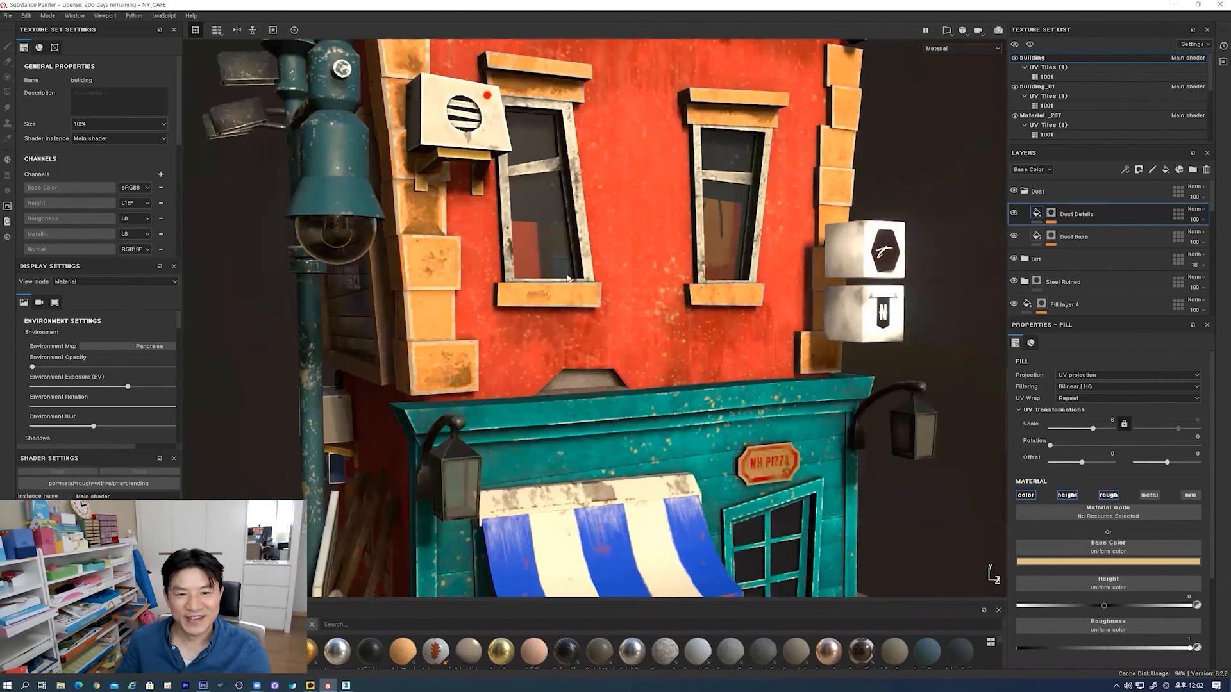
Step: Examine the side wall's 30% billboard, posters and leaning planks under rotated environment lighting
right_click_drag(519, 194, 469, 359, "alt")
left_click_drag(454, 379, 734, 299, "alt")
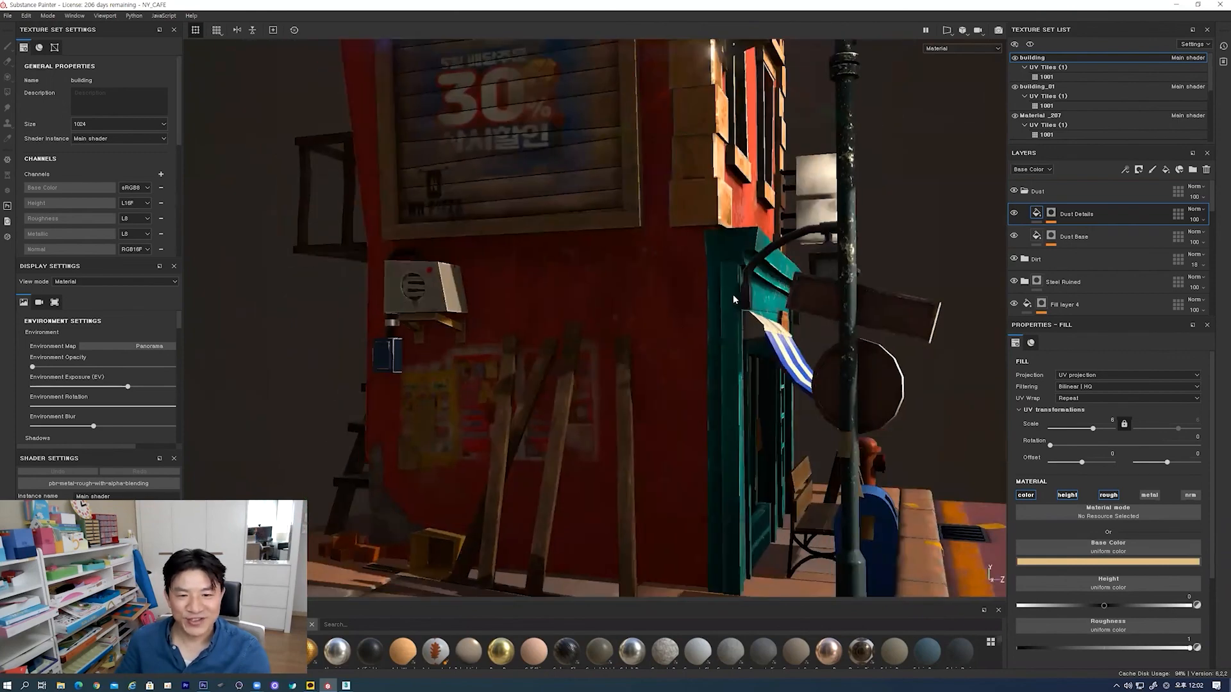
middle_click_drag(568, 377, 579, 373, "alt")
right_click_drag(697, 316, 663, 319, "shift")
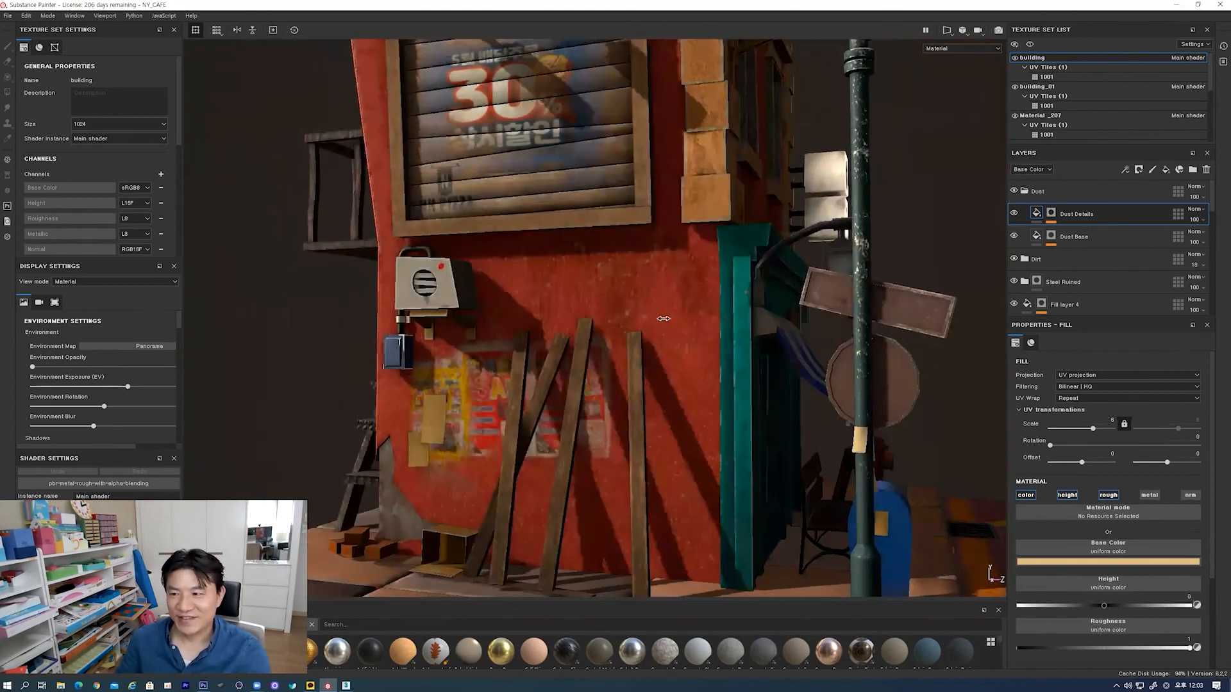
left_click_drag(661, 334, 638, 400, "alt")
right_click_drag(638, 400, 645, 314, "shift")
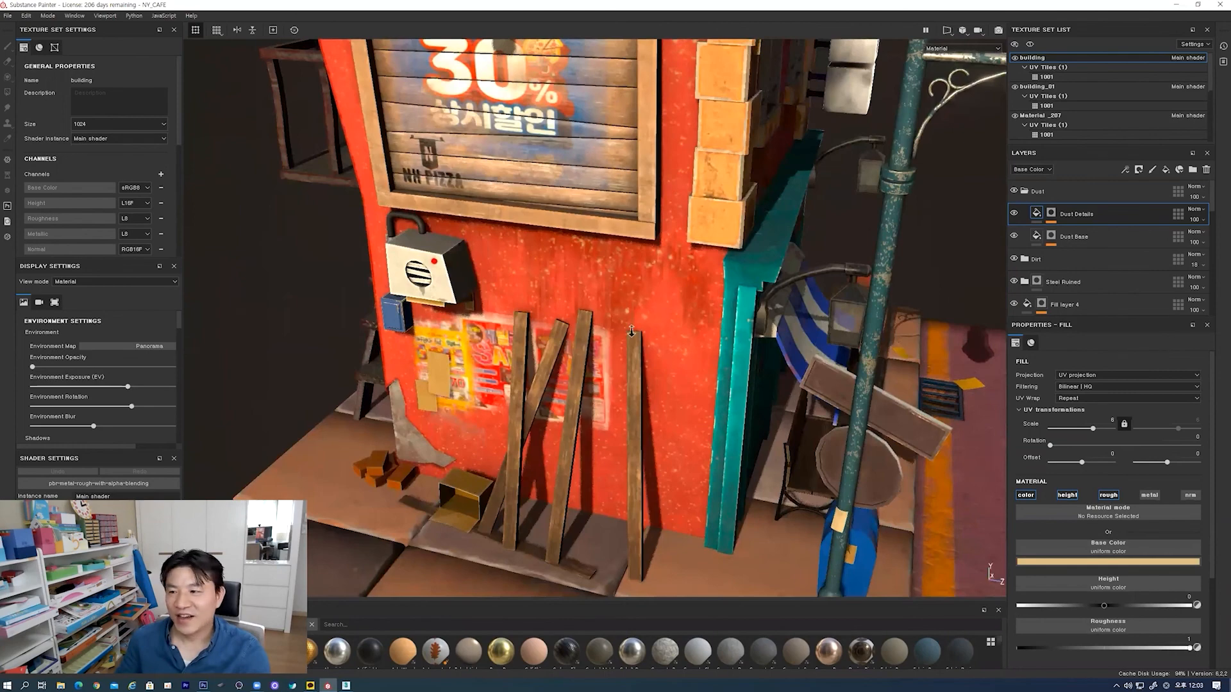
left_click_drag(604, 331, 598, 216, "alt")
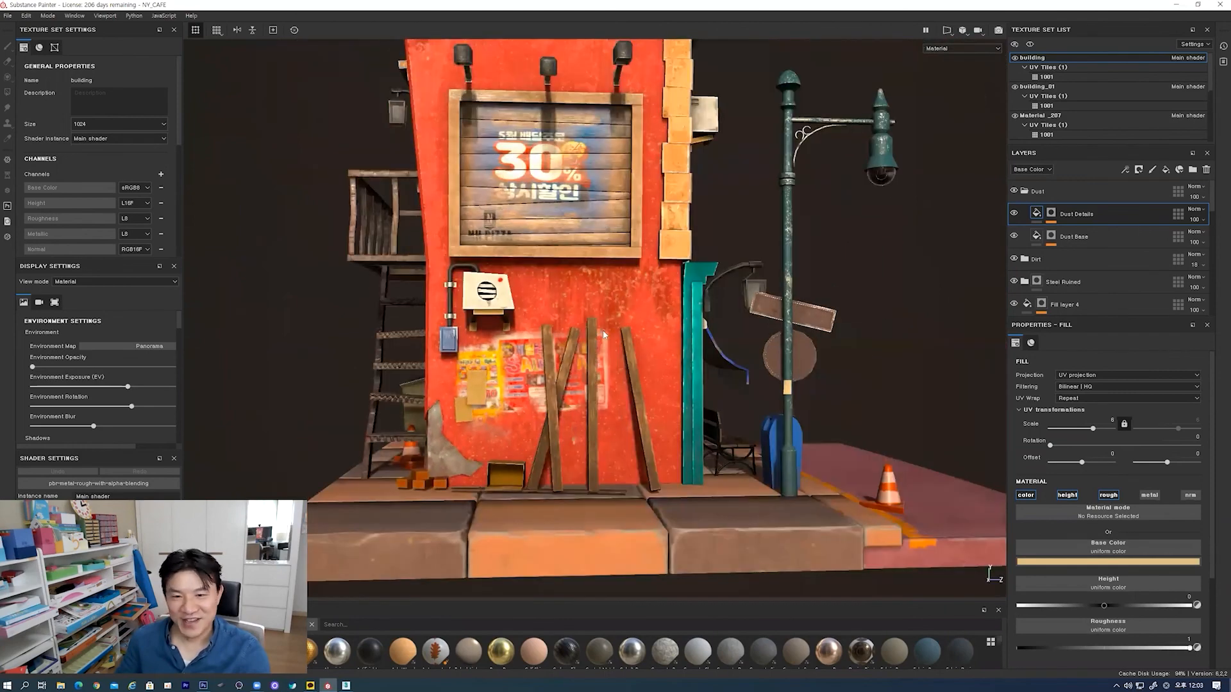
middle_click_drag(603, 334, 601, 366, "alt")
left_click_drag(602, 366, 631, 300, "alt")
right_click_drag(632, 300, 606, 299, "shift")
left_click_drag(597, 297, 647, 282, "alt")
right_click_drag(468, 256, 416, 266, "shift")
Step: Examine the opposite side wall with its dog drawing, dumpster and box signs, ending at the front corner
left_click_drag(574, 277, 820, 267, "alt")
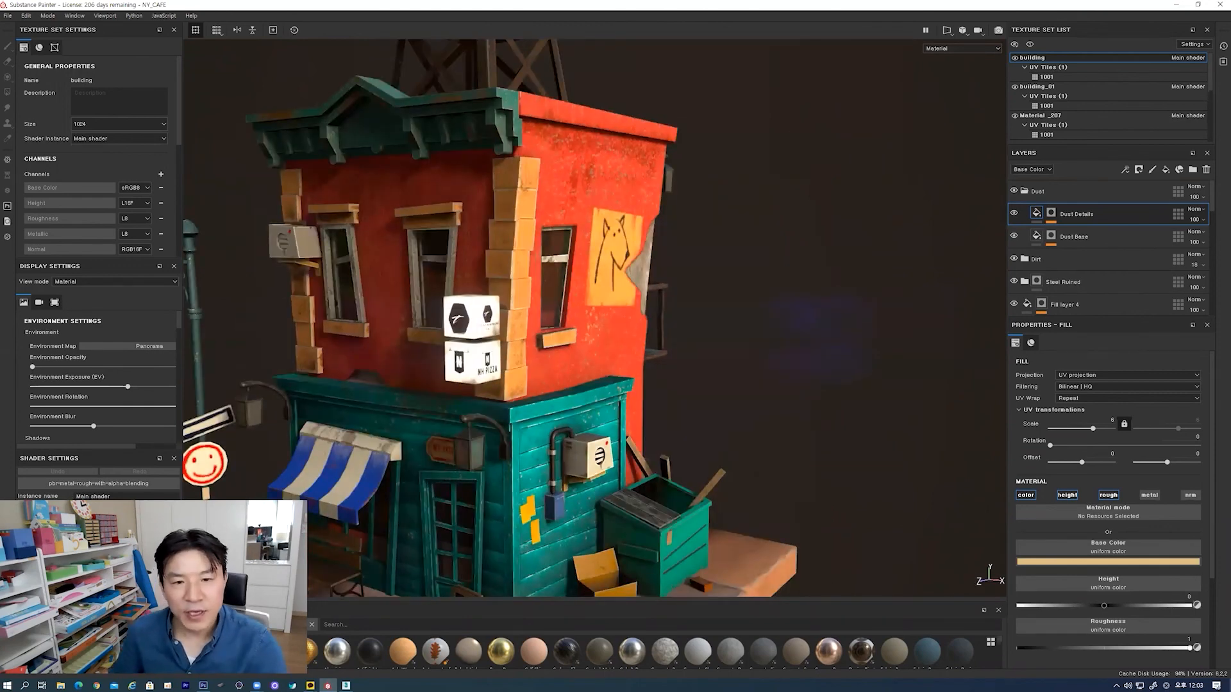
left_click_drag(660, 264, 680, 263, "alt")
middle_click_drag(359, 327, 590, 294, "alt")
left_click_drag(590, 295, 640, 301, "alt")
right_click_drag(640, 301, 689, 252, "shift")
left_click_drag(697, 258, 686, 275, "alt")
middle_click_drag(712, 295, 643, 299, "alt")
right_click_drag(636, 360, 622, 243, "alt")
left_click_drag(629, 302, 651, 266, "alt")
middle_click_drag(629, 269, 670, 286, "alt")
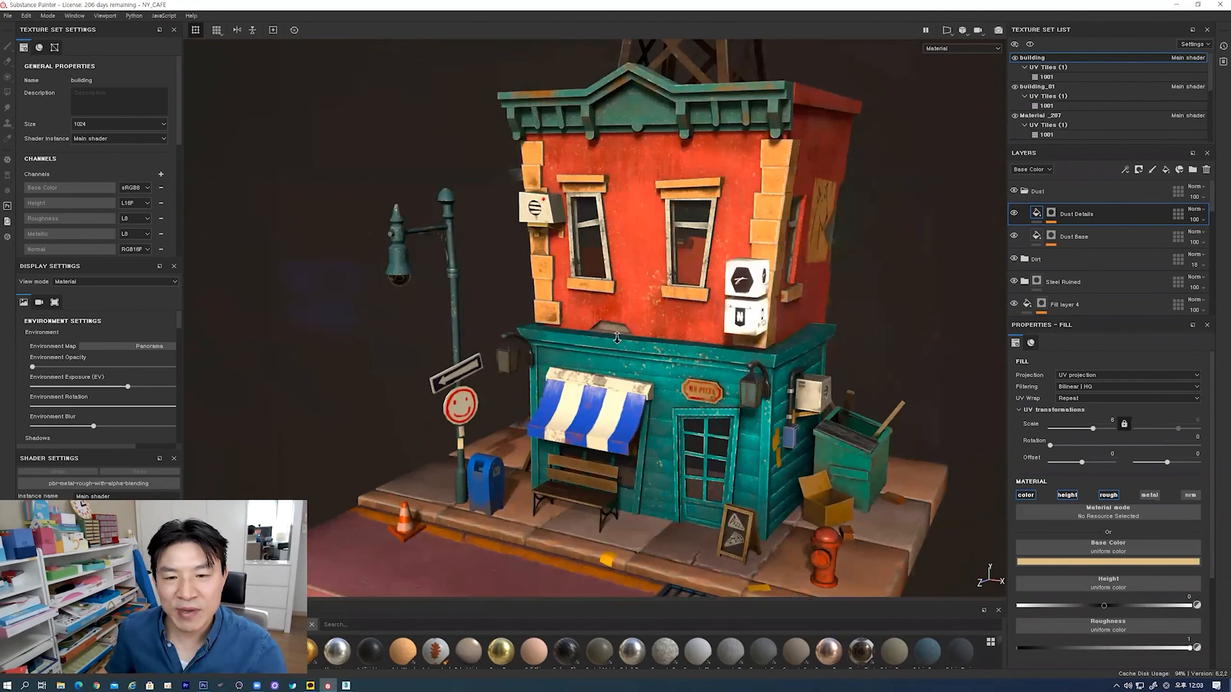
Step: Examine the front facade with the water tower above it and the street in front of the building
right_click_drag(667, 288, 615, 301, "alt")
left_click_drag(614, 302, 660, 281, "alt")
middle_click_drag(648, 239, 587, 323, "alt")
right_click_drag(623, 292, 626, 297, "shift")
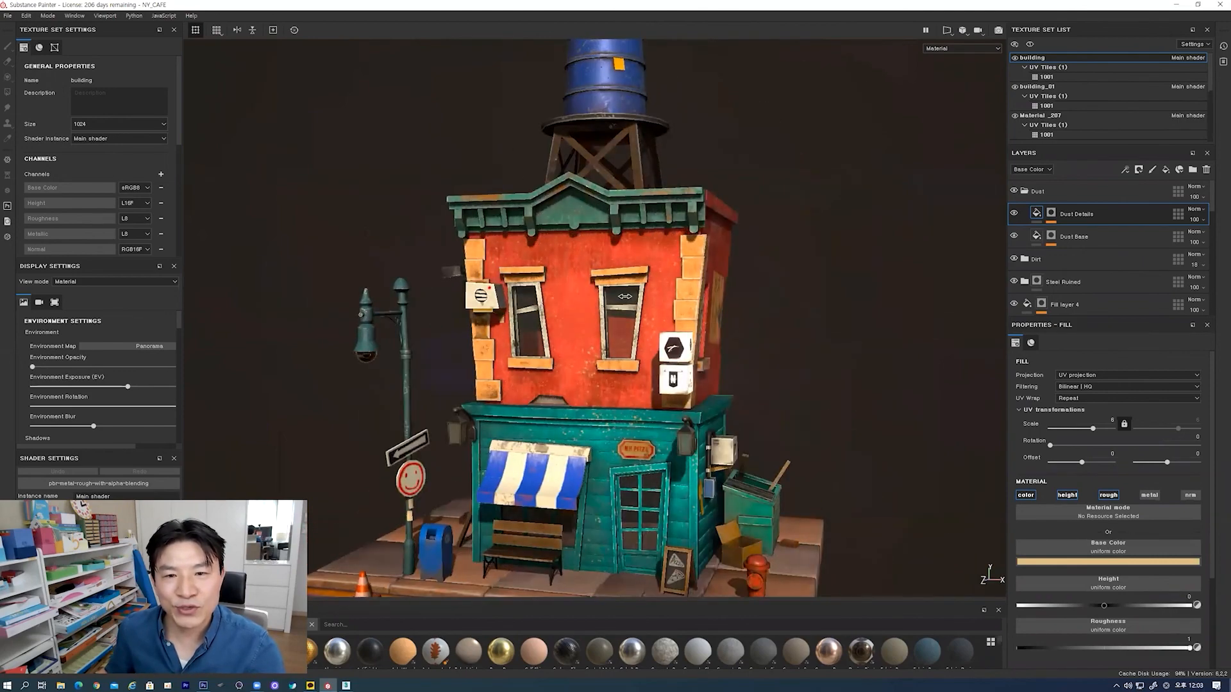
left_click_drag(630, 359, 567, 330, "alt")
right_click_drag(567, 332, 567, 289, "alt")
left_click_drag(568, 288, 573, 260, "alt")
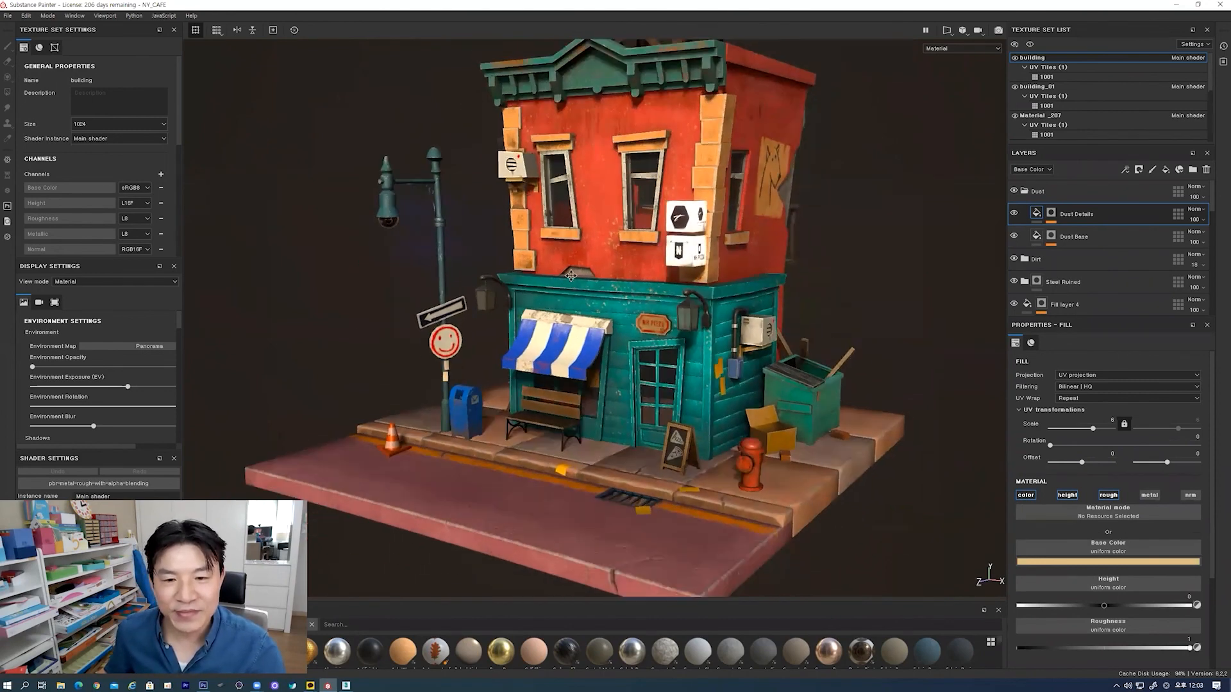
Step: Rotate the environment lighting once more and frame the whole building from the front
middle_click_drag(573, 261, 573, 297, "alt")
left_click_drag(573, 297, 653, 295, "alt")
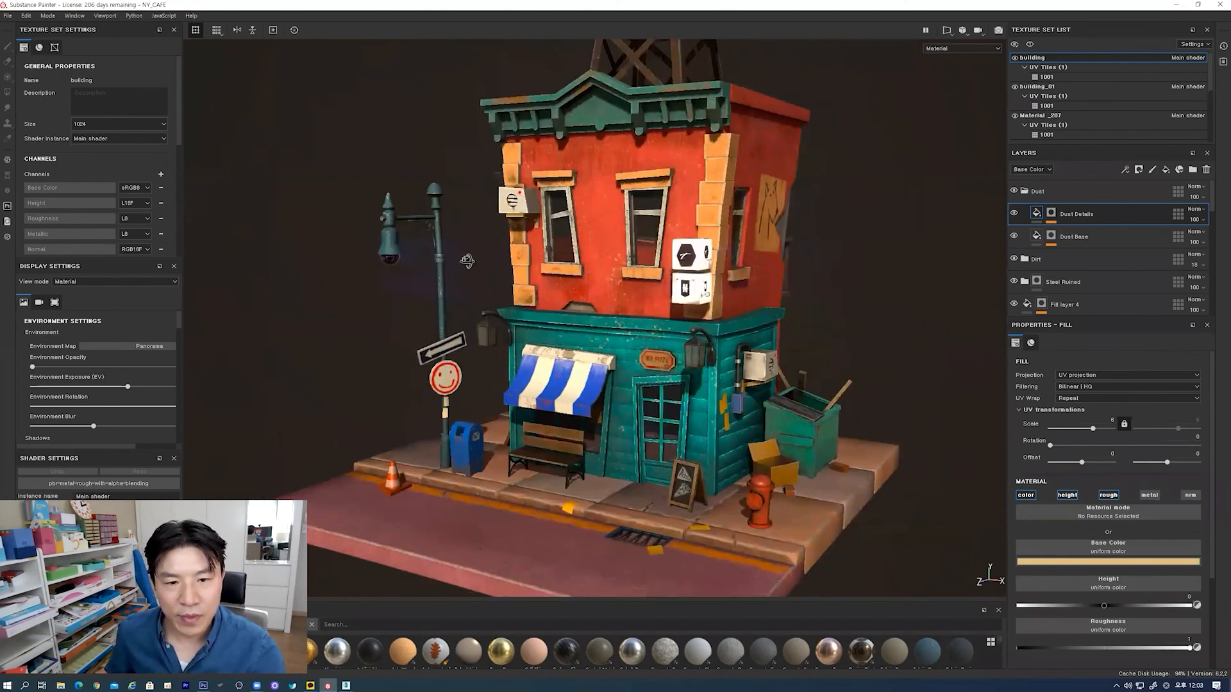
left_click_drag(467, 263, 641, 260, "alt")
right_click_drag(641, 260, 667, 260, "shift")
left_click_drag(667, 261, 584, 256, "alt")
key("f")
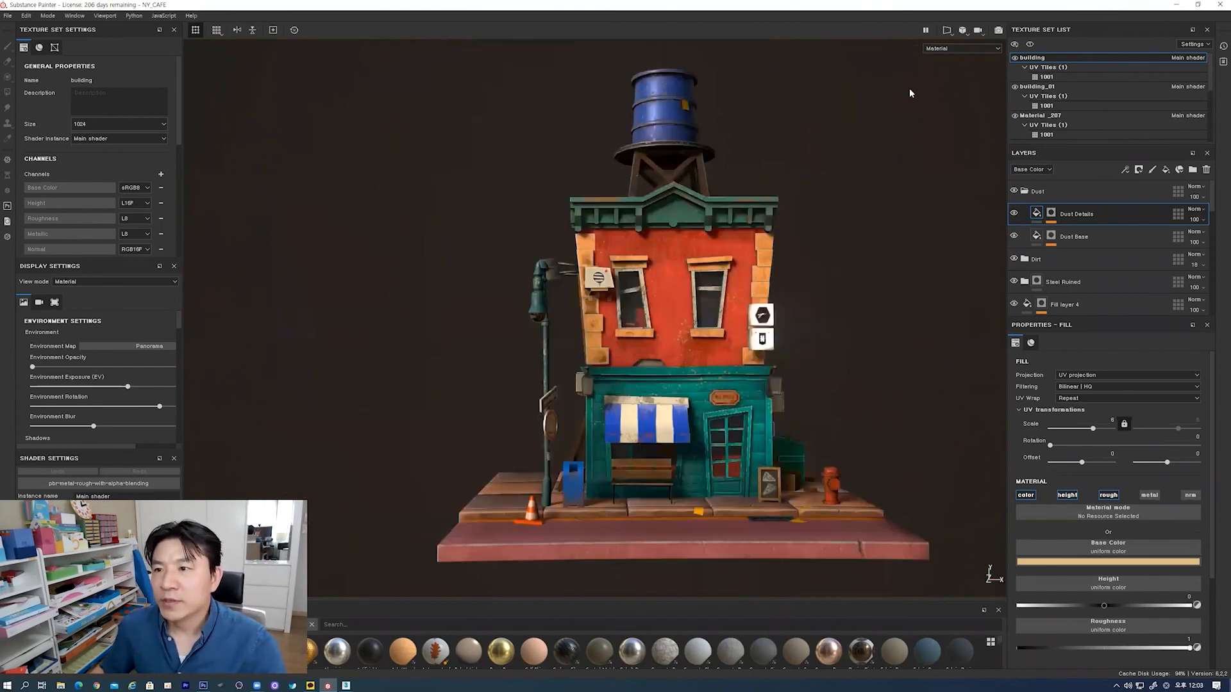
Step: Minimize Substance Painter to the desktop, restore its window and view the building from the front corner
left_click(1177, 5)
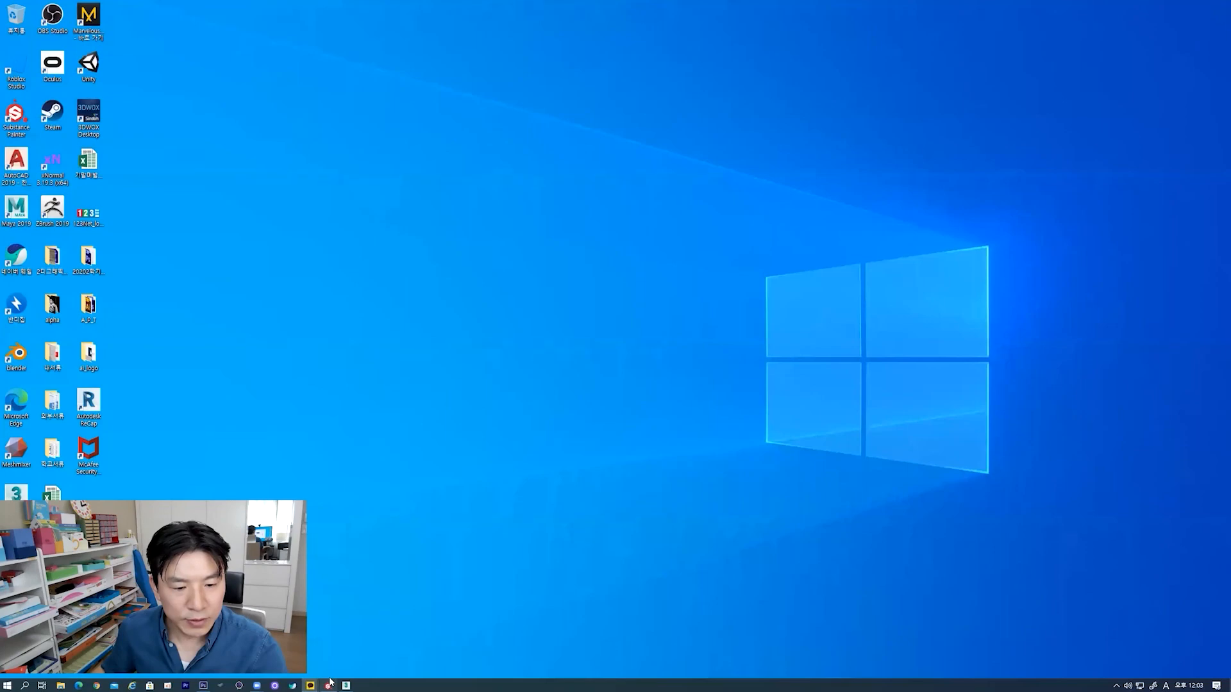
mouse_move(329, 684)
left_click(314, 637)
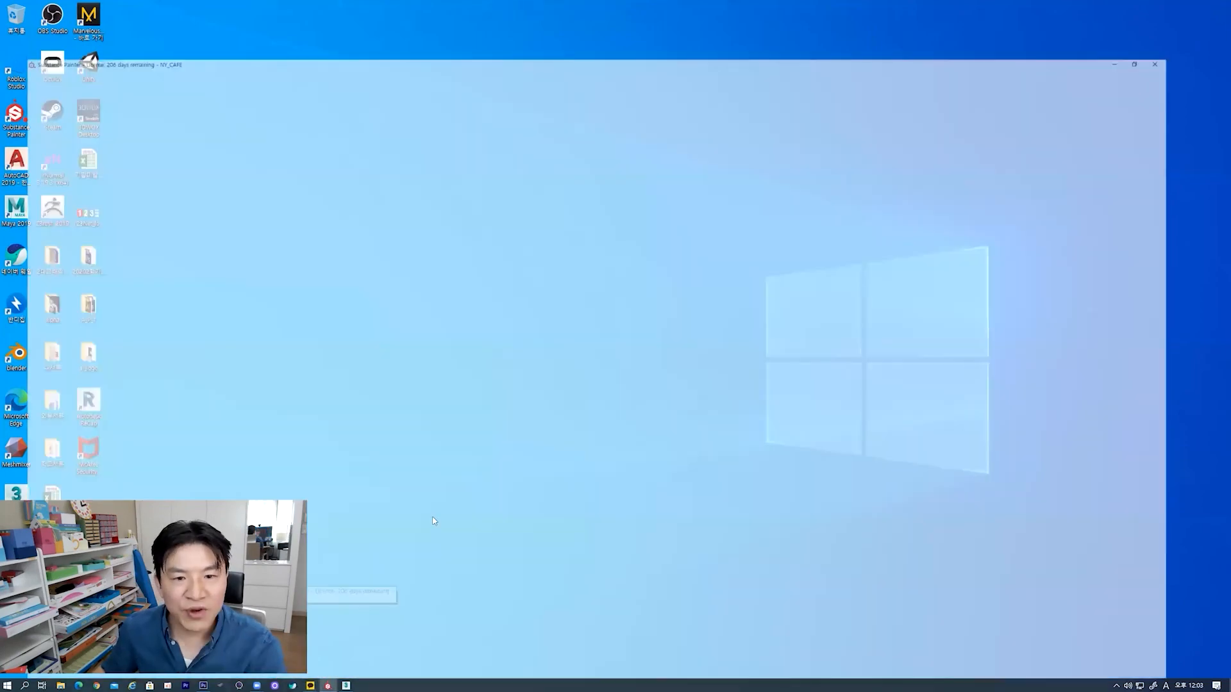
mouse_move(679, 427)
left_mouse_down("alt")
mouse_move(750, 422)
mouse_move(628, 426)
left_mouse_up("alt")
scroll(628, 425, "up", 1)
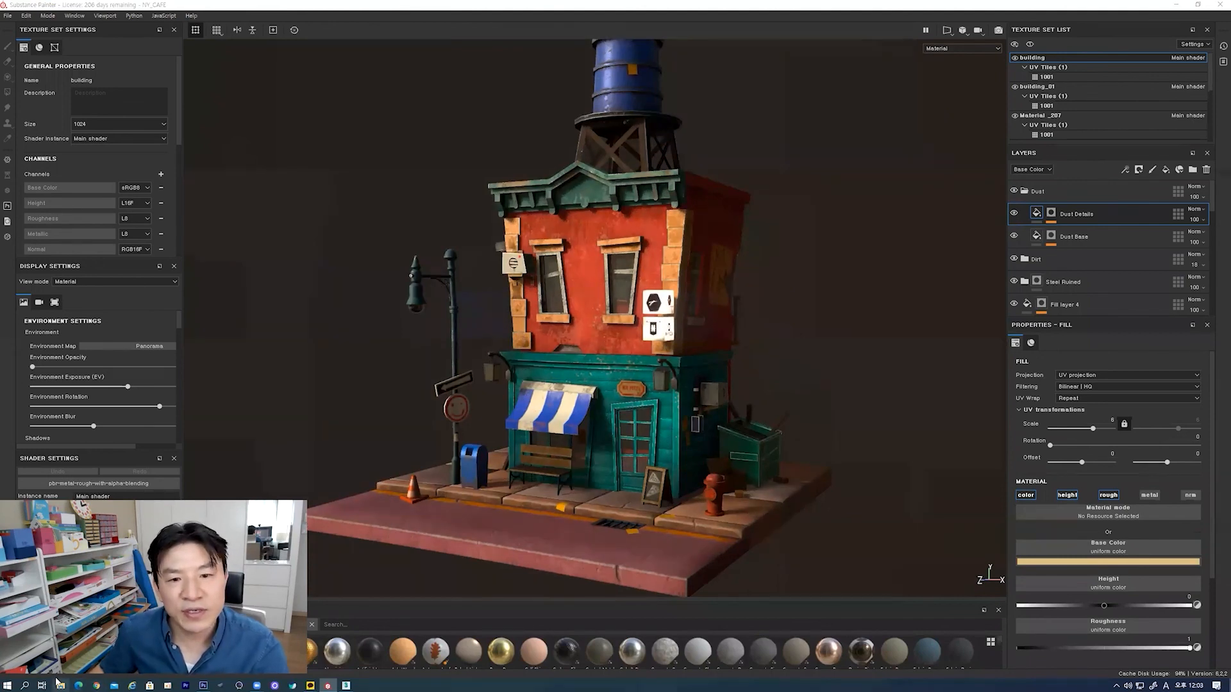
Step: Switch to File Explorer and open the 배경실습참고 folder inside 3디게임배경모델링실습
left_click(59, 685)
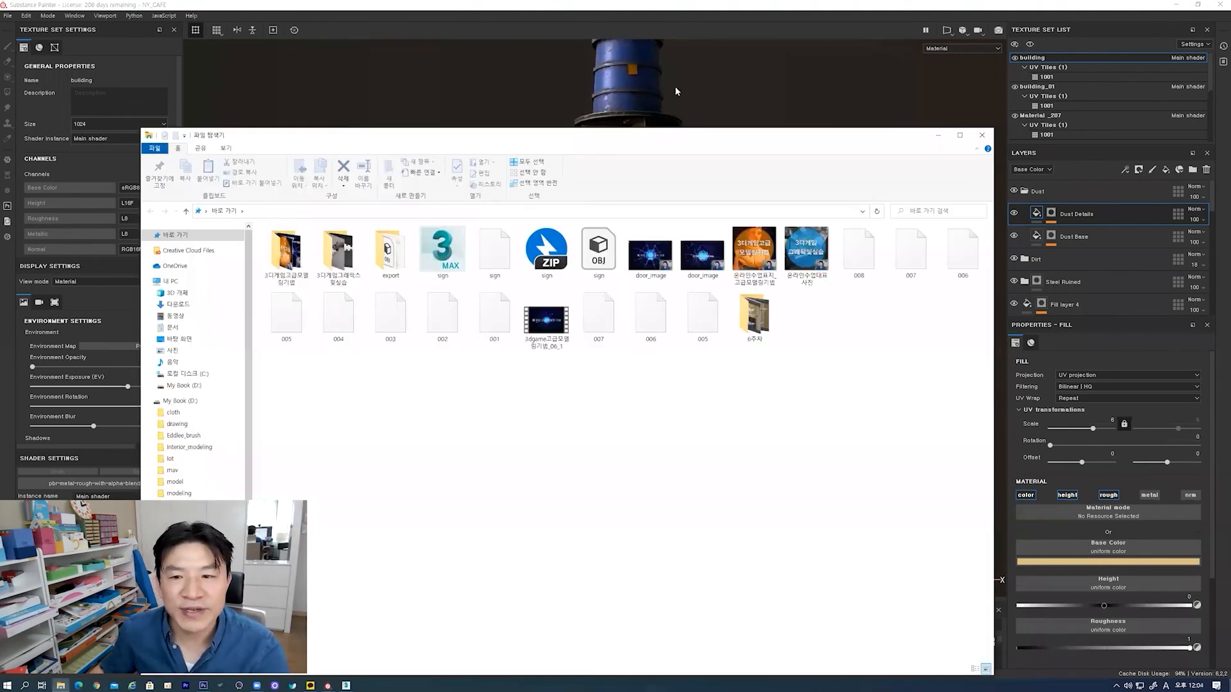
left_click_drag(593, 139, 675, 86)
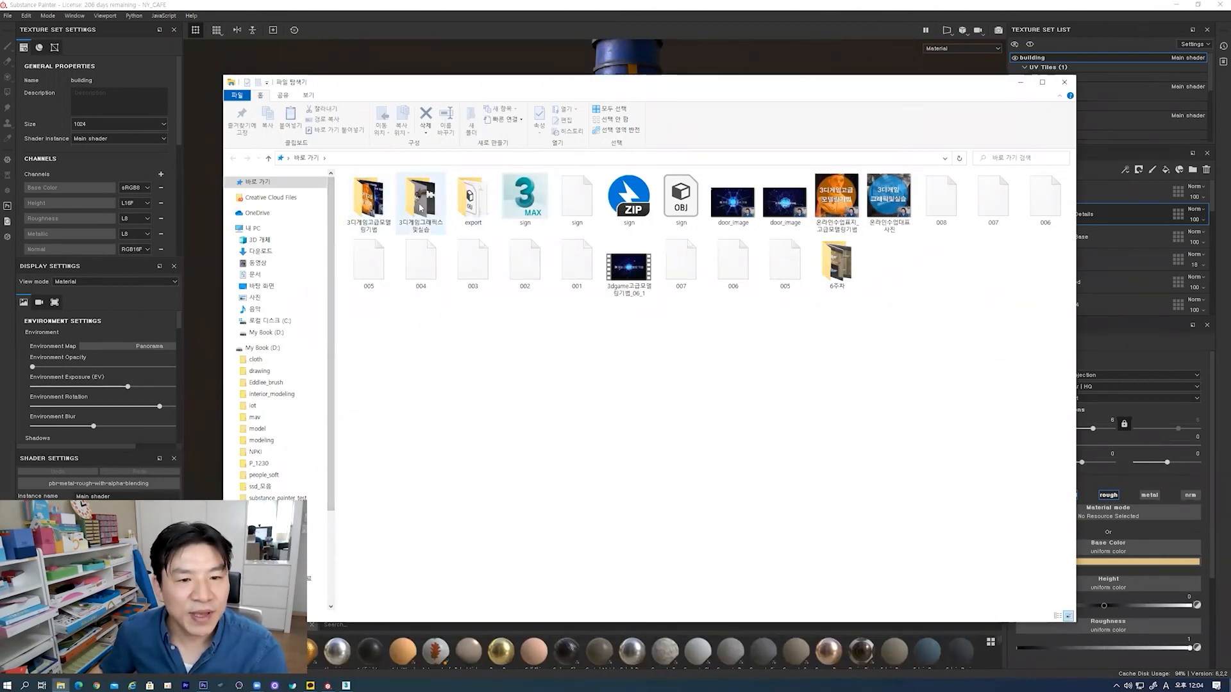
left_click(261, 286)
double_click(423, 205)
double_click(401, 212)
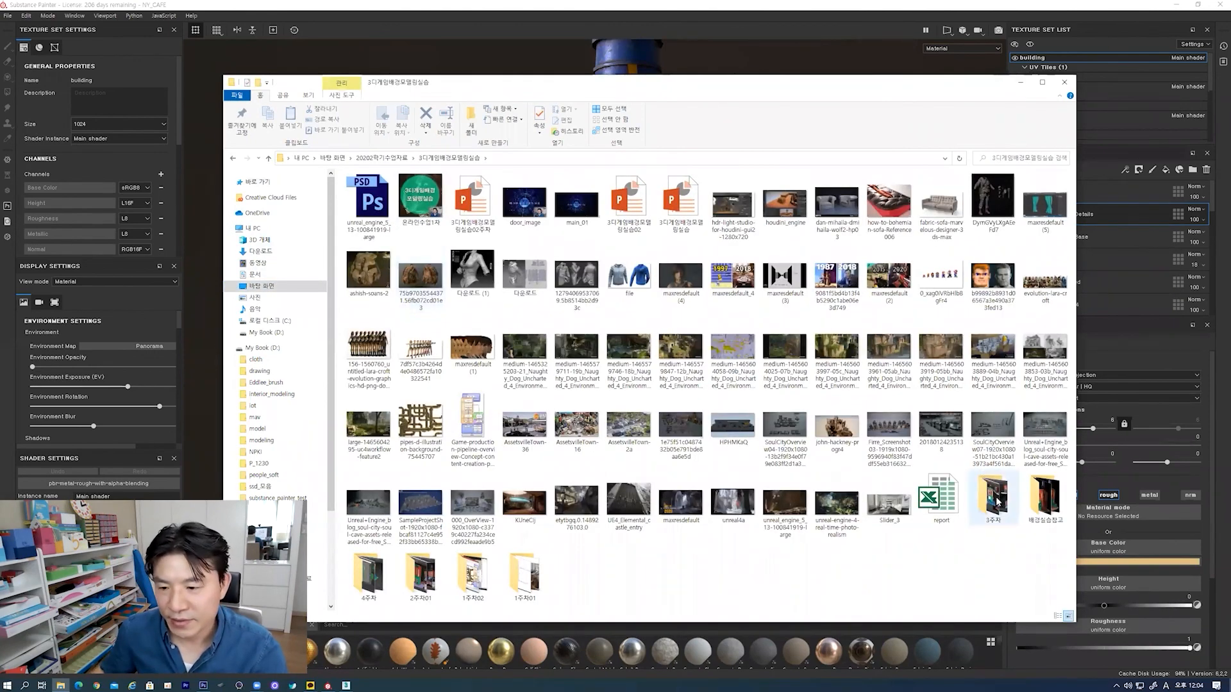
double_click(1055, 506)
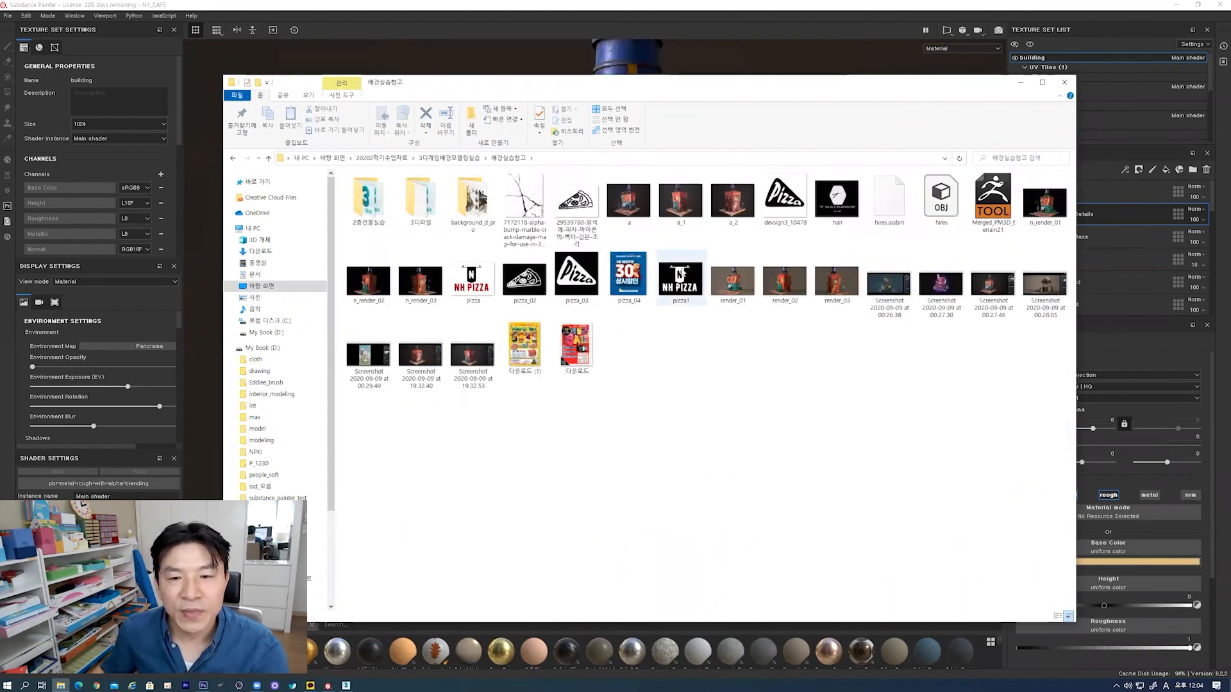
Step: View the reference picture a.jpg of the corner building, and minimize the image viewer
left_click(633, 201)
double_click(633, 201)
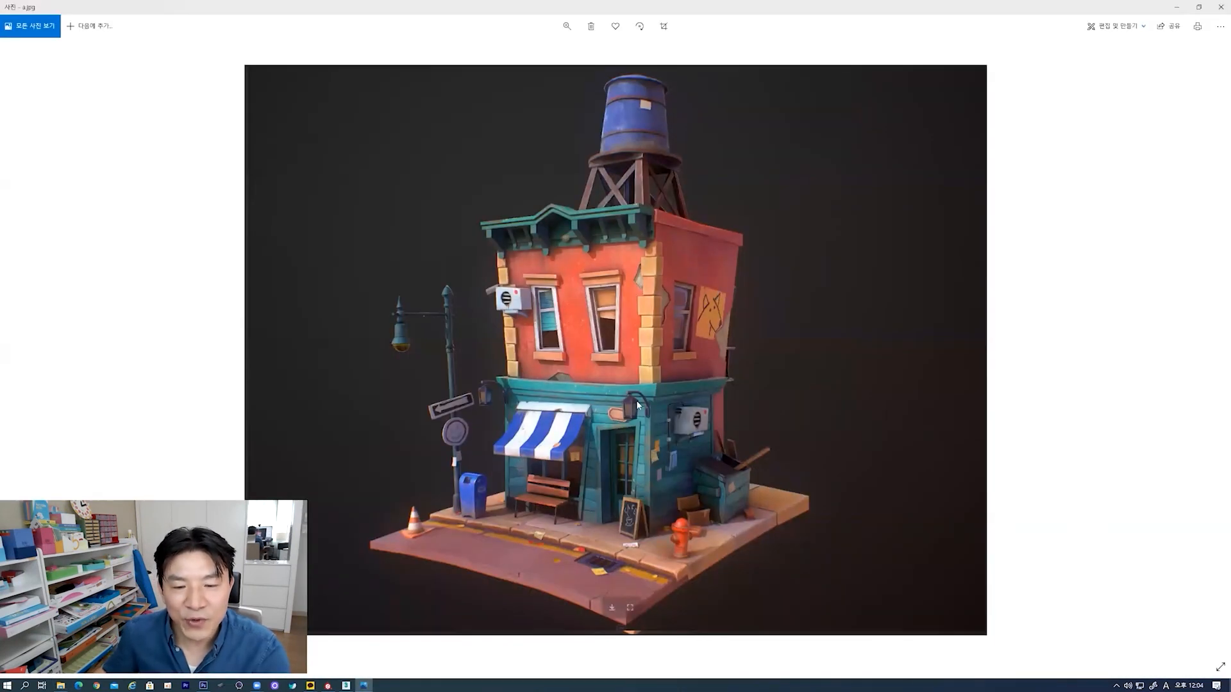
left_click(1176, 7)
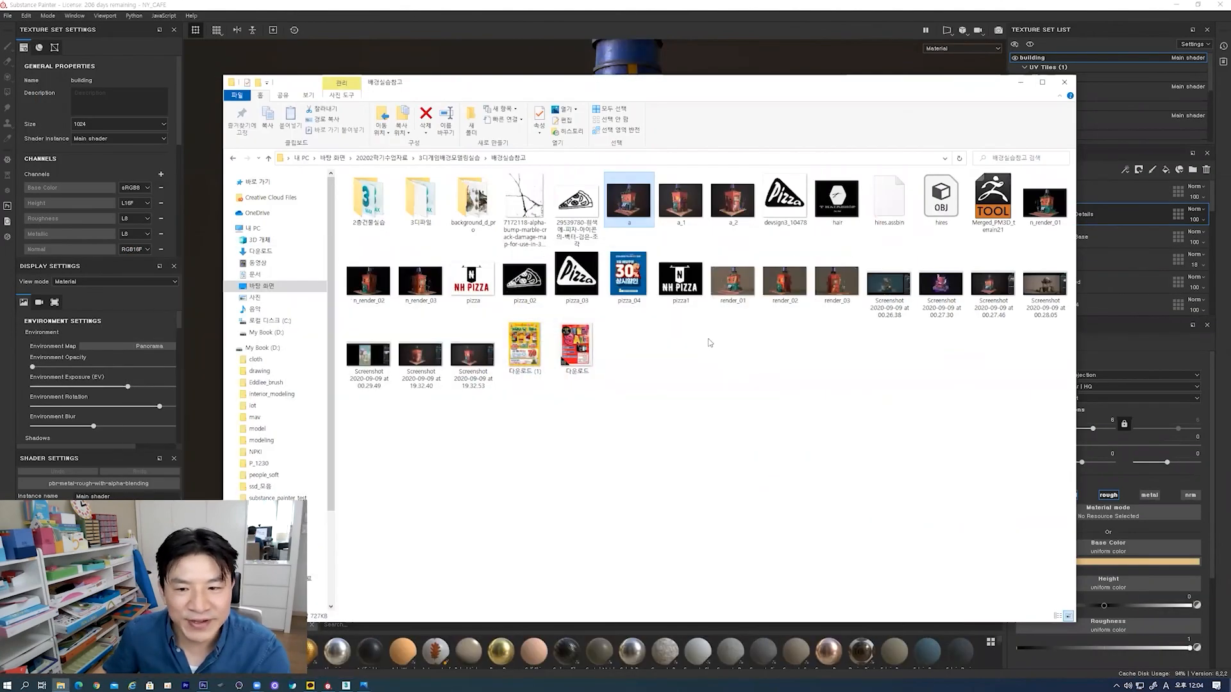
Step: View the finished renders n_render_01 to n_render_03, close the viewer and return to Substance Painter
double_click(1054, 226)
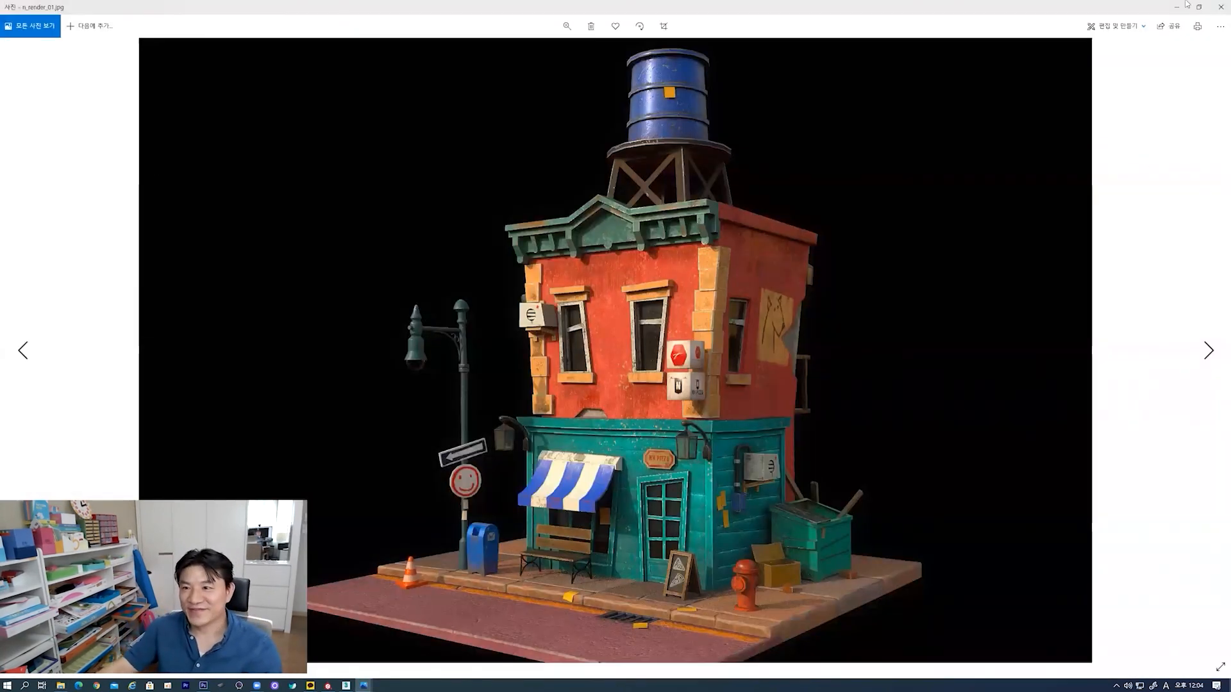
left_click(1198, 6)
left_click(1195, 137)
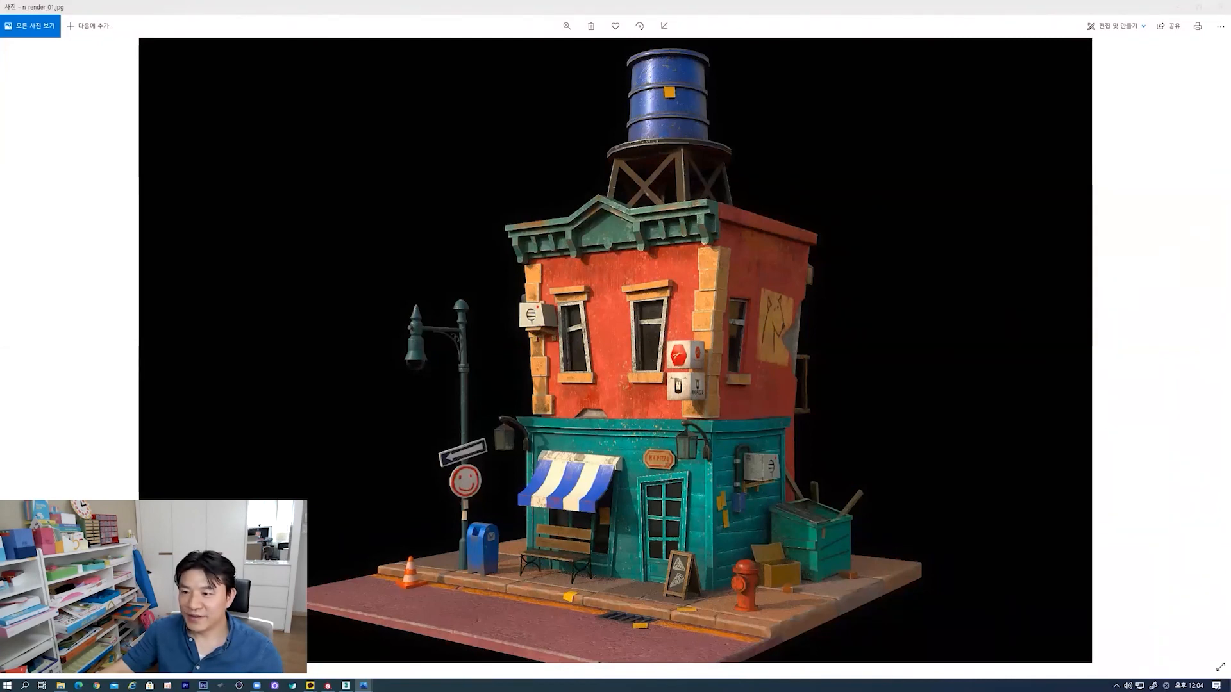
left_click(1208, 349)
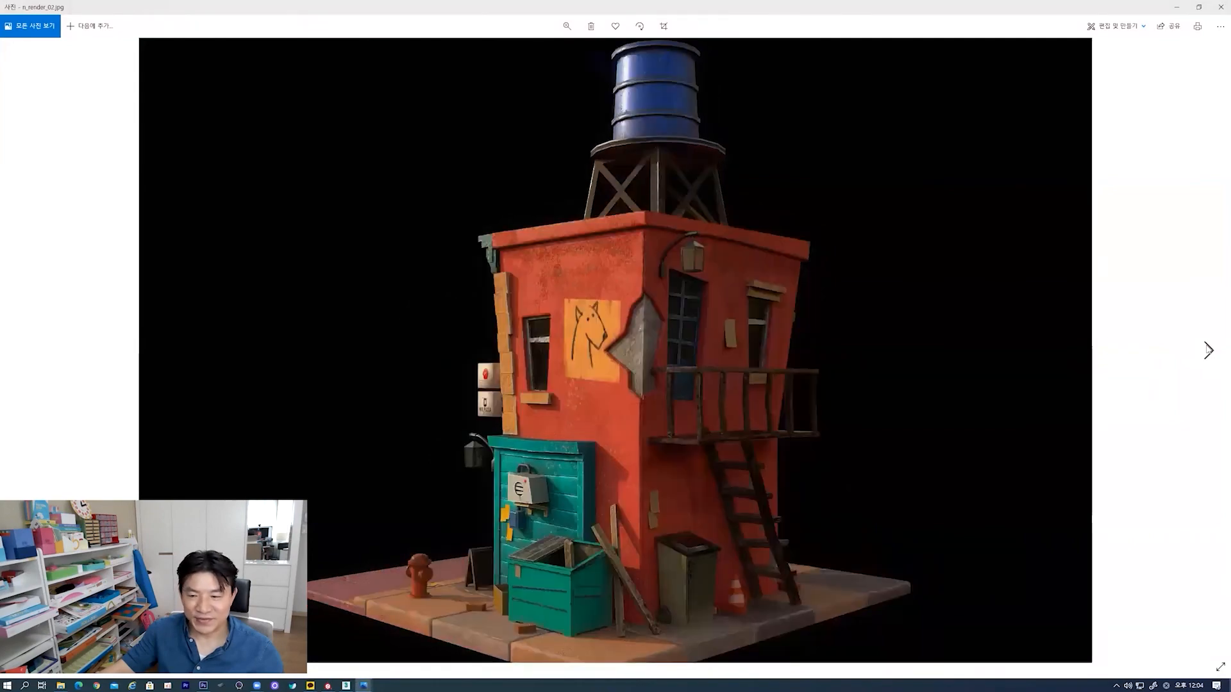
left_click(1208, 349)
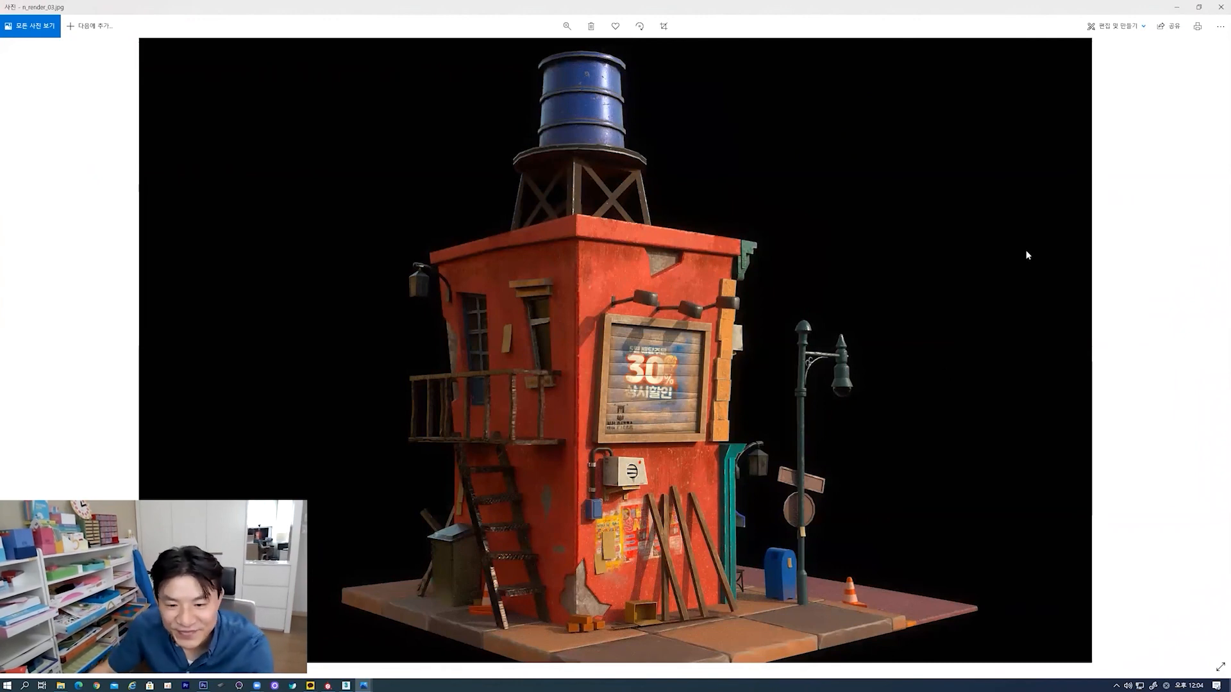
mouse_move(19, 353)
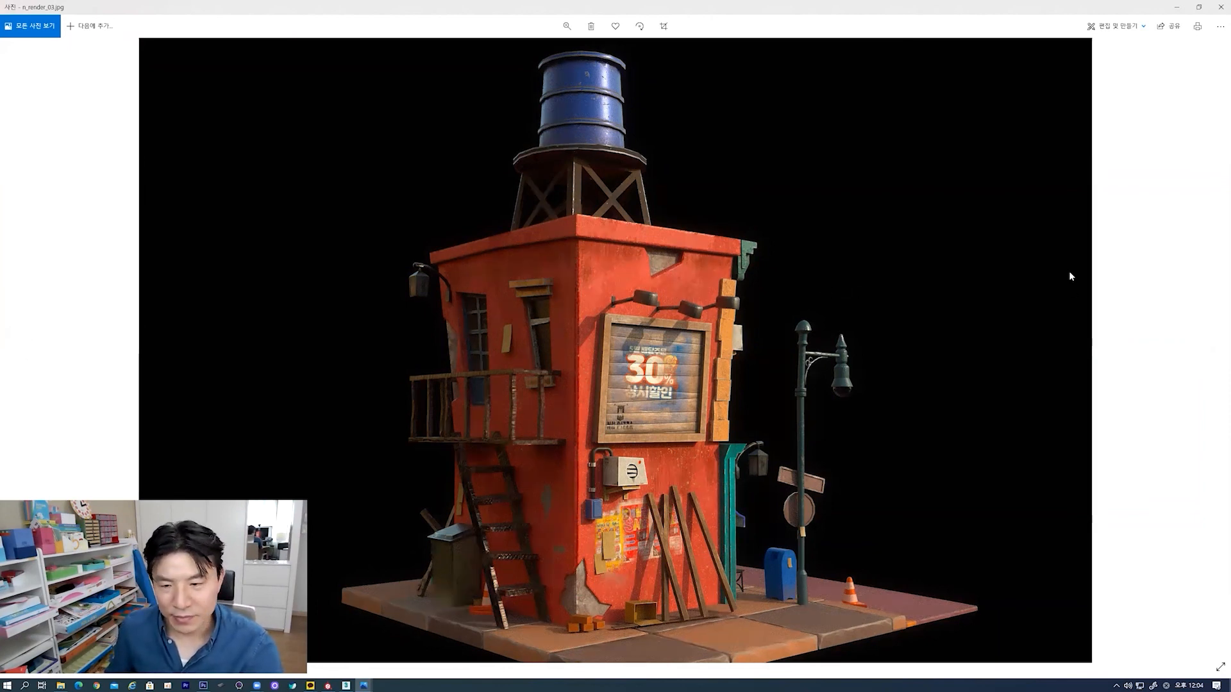
left_click(1219, 8)
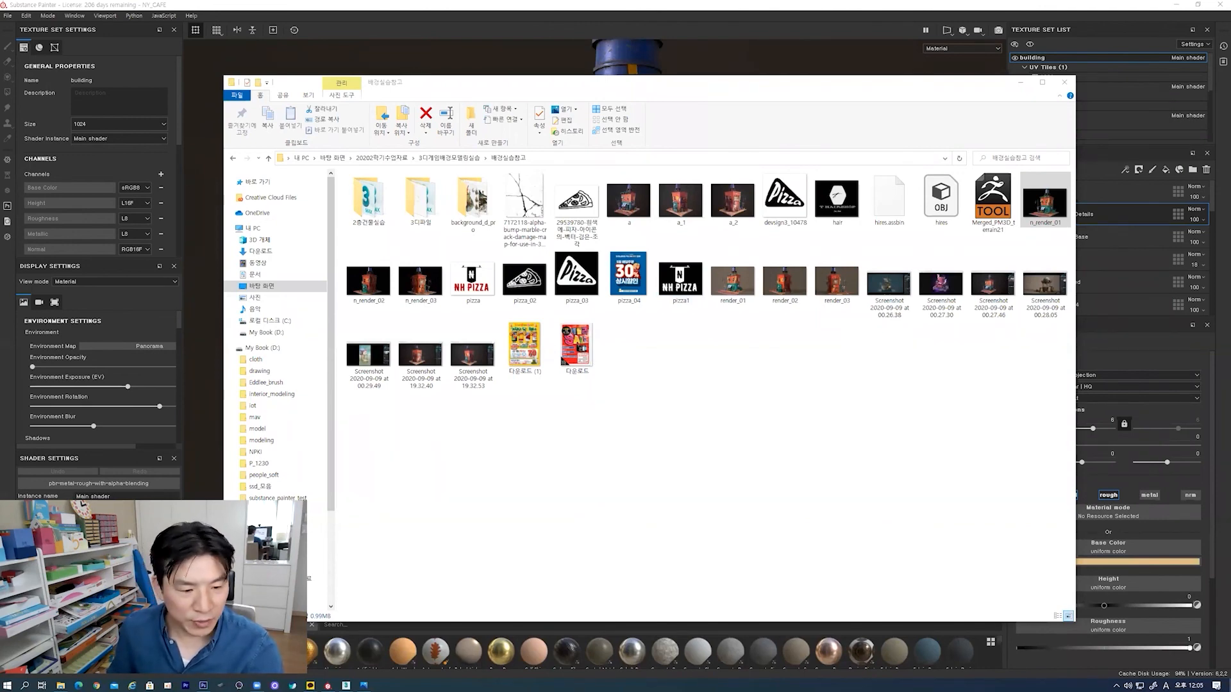
left_click(1020, 83)
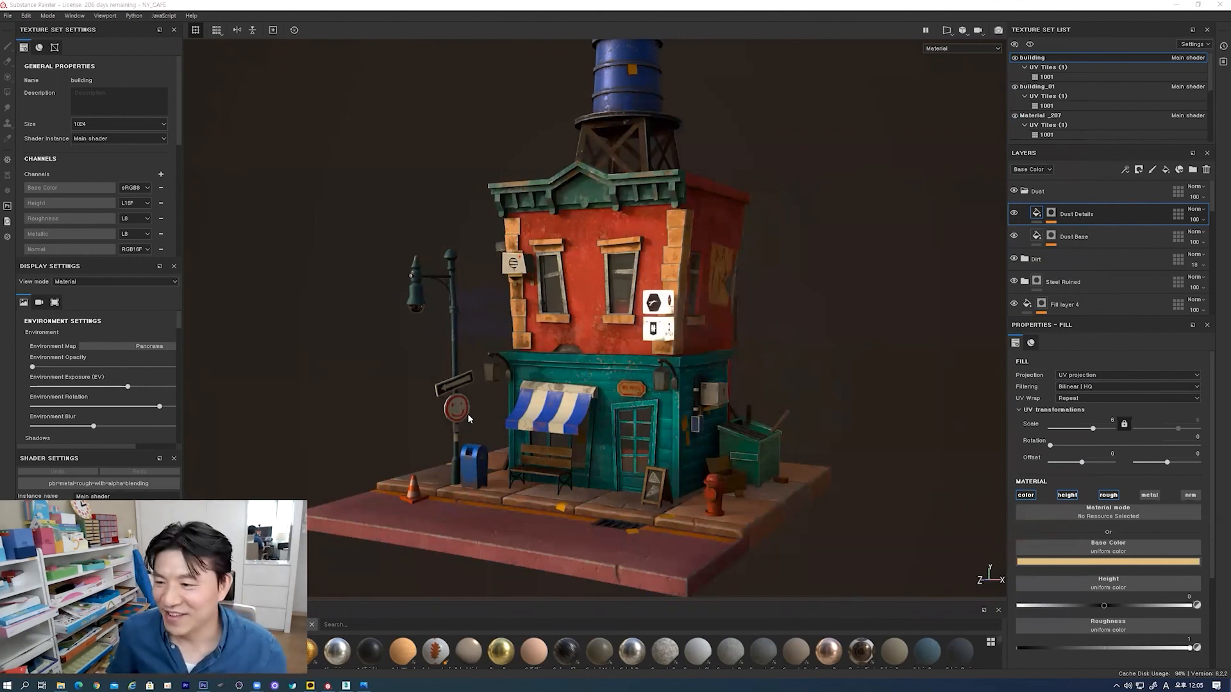
Step: Examine the whole textured building from the front corner, from the water tower down to the street
left_click_drag(579, 328, 580, 327, "alt")
right_click_drag(580, 327, 584, 272, "alt")
middle_click_drag(584, 272, 574, 298, "alt")
right_click_drag(574, 297, 574, 319, "alt")
left_click_drag(574, 318, 580, 330, "alt")
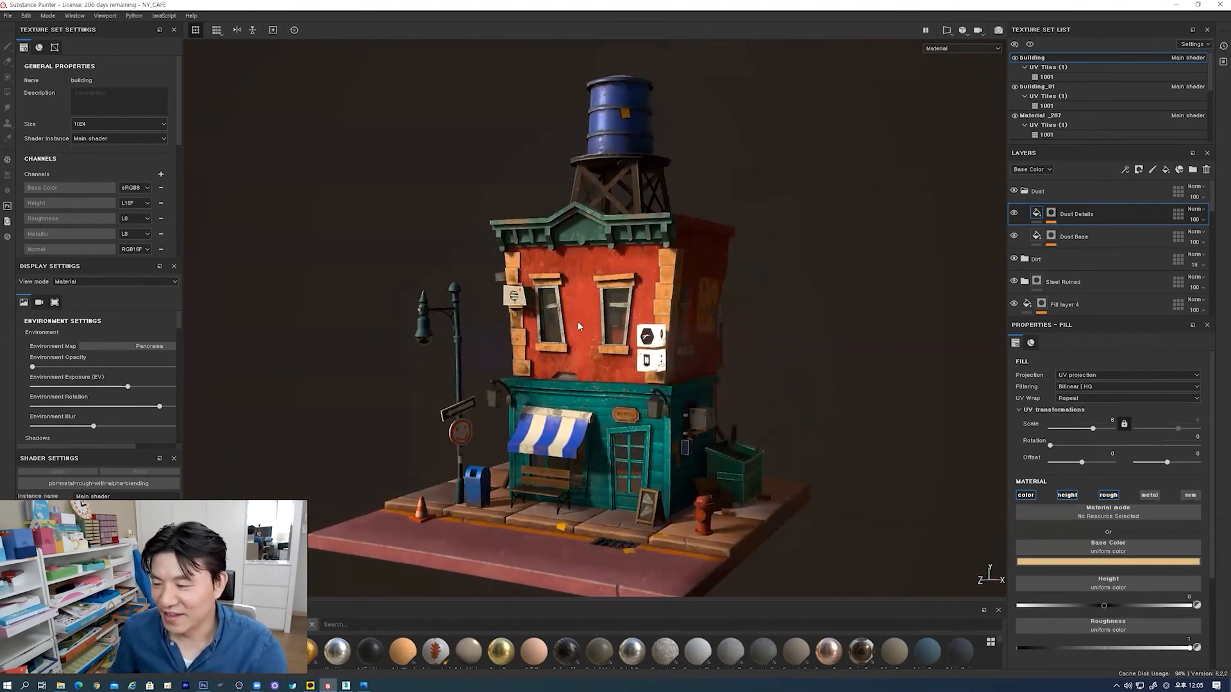
mouse_move(593, 314)
left_mouse_down("alt")
mouse_move(567, 301)
mouse_move(591, 303)
left_mouse_up("alt")
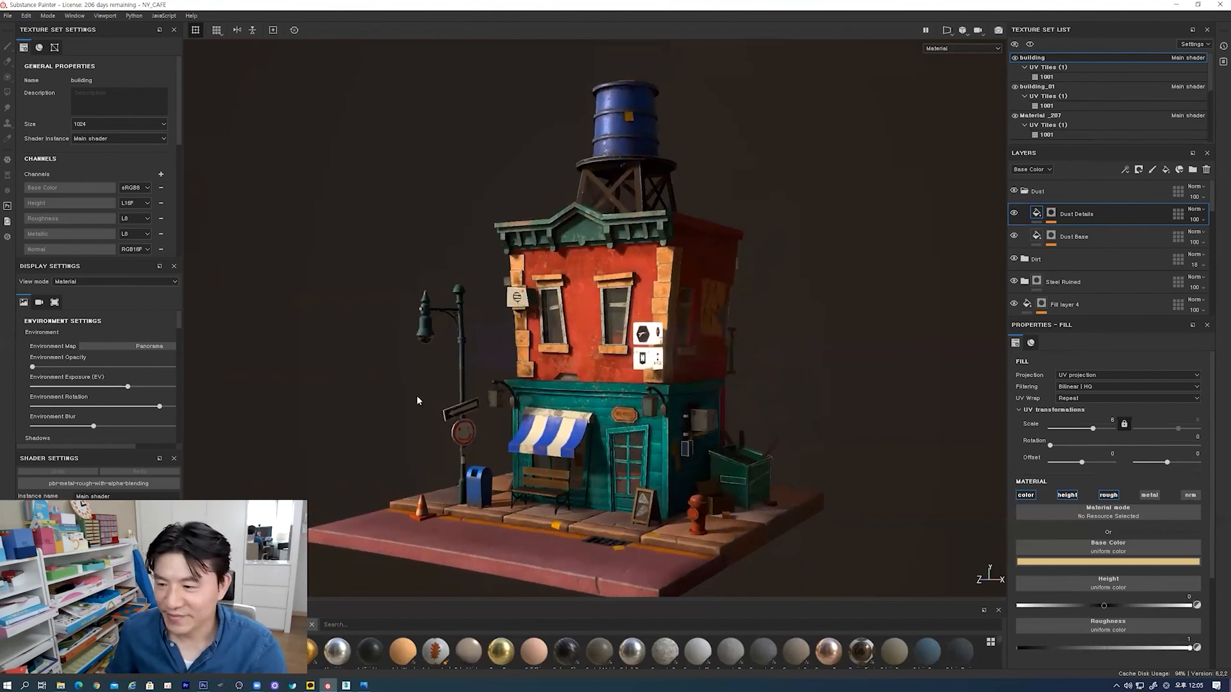
left_click_drag(595, 383, 650, 365, "alt")
right_click_drag(634, 349, 629, 406, "alt")
left_click_drag(632, 421, 625, 417, "alt")
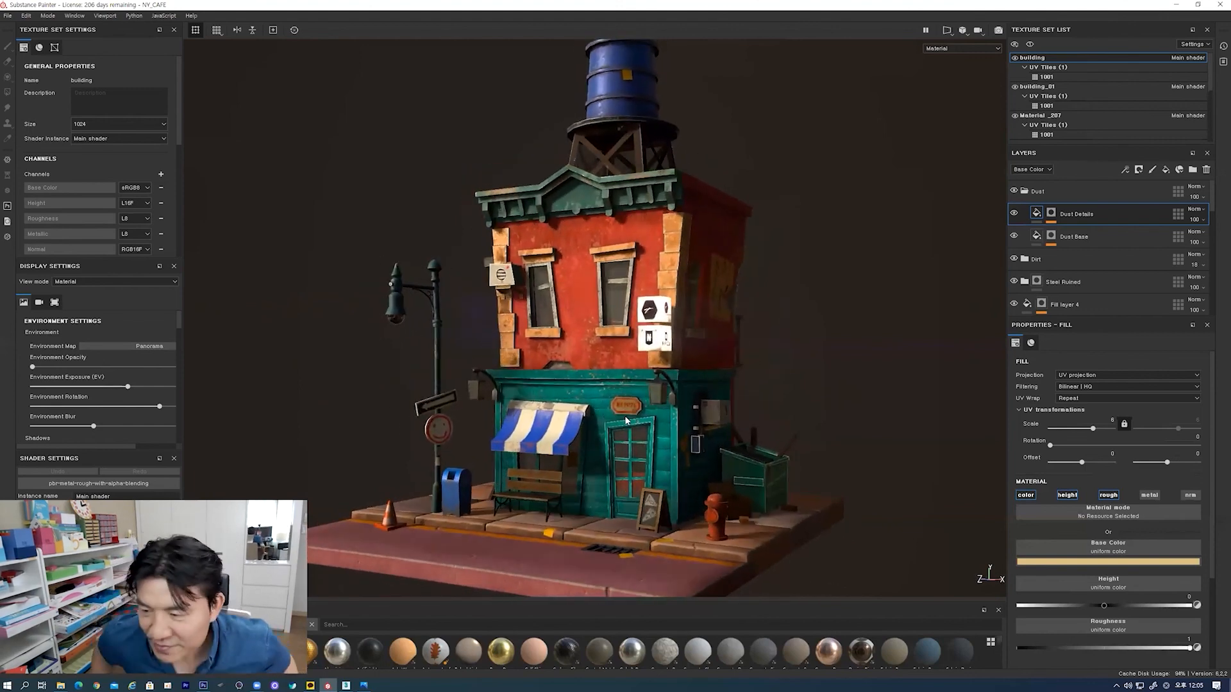
Step: Examine the front facade up close, including the awning, door, box signs and street lamp
left_click_drag(626, 420, 581, 393, "alt")
right_click_drag(559, 316, 570, 444, "alt")
left_click_drag(569, 421, 541, 424, "alt")
left_click_drag(691, 431, 670, 439, "alt")
left_click_drag(663, 495, 524, 434, "alt")
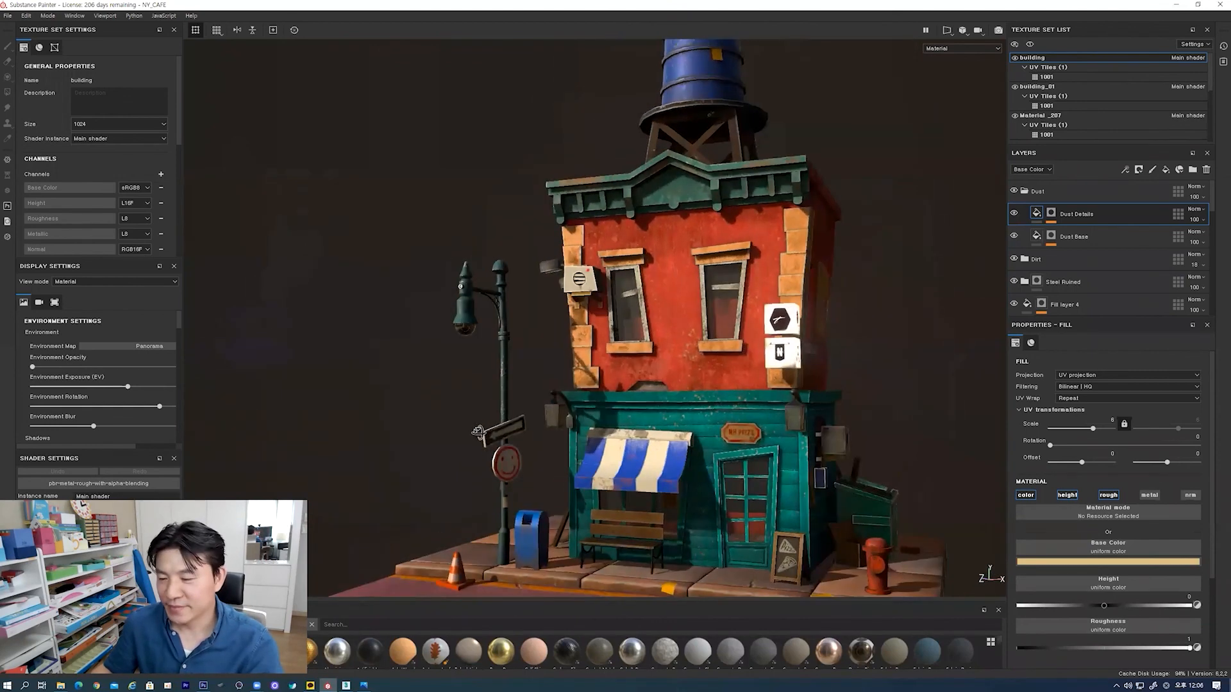
Step: Rotate the environment lighting to brighten the facade and view the building from its front corner
right_click_drag(524, 434, 751, 370, "shift")
left_click_drag(750, 370, 585, 335, "alt")
middle_click_drag(585, 335, 586, 352, "alt")
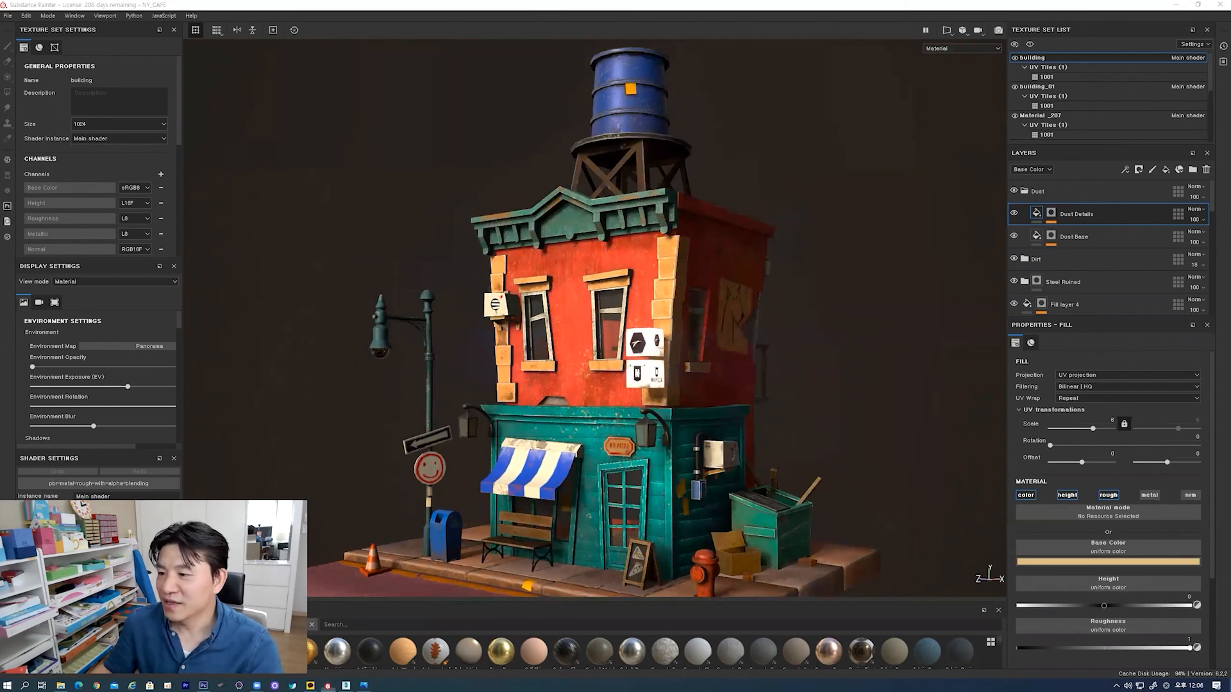
Step: Frame the building closer from the front corner and enlarge the material shelf below the viewport
left_click_drag(575, 396, 586, 395, "alt")
right_click_drag(585, 395, 585, 406, "alt")
middle_click_drag(586, 406, 597, 372, "alt")
right_click_drag(597, 372, 598, 383, "alt")
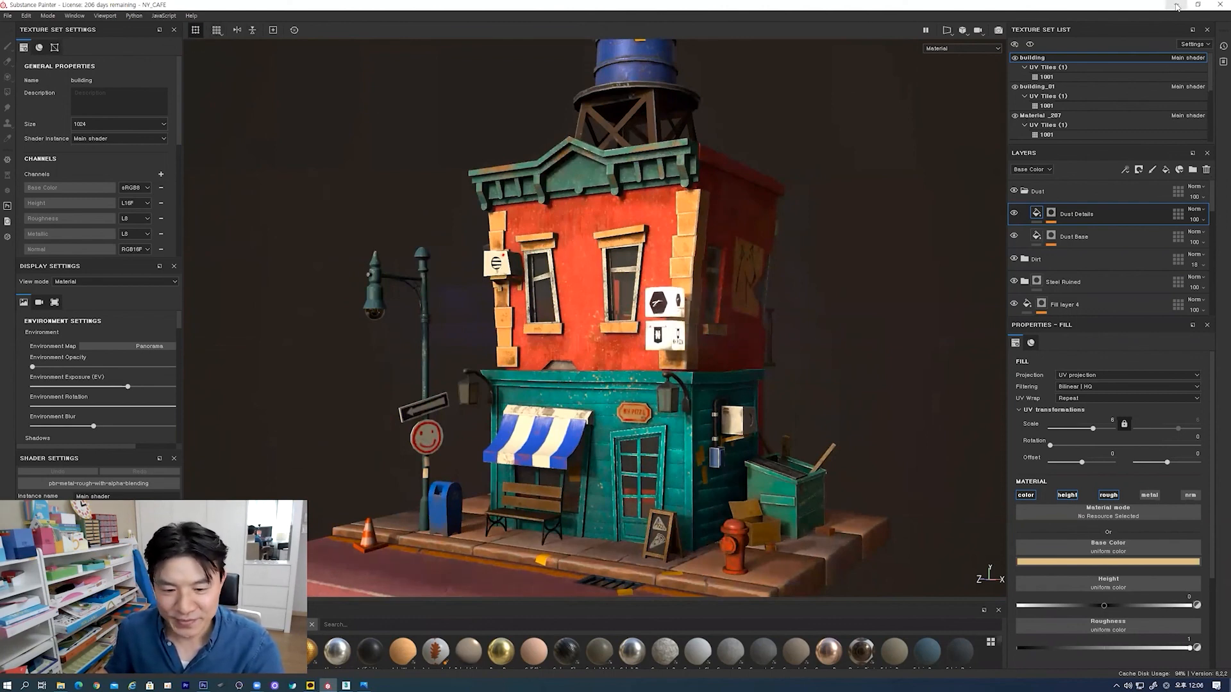
left_click_drag(664, 601, 665, 546)
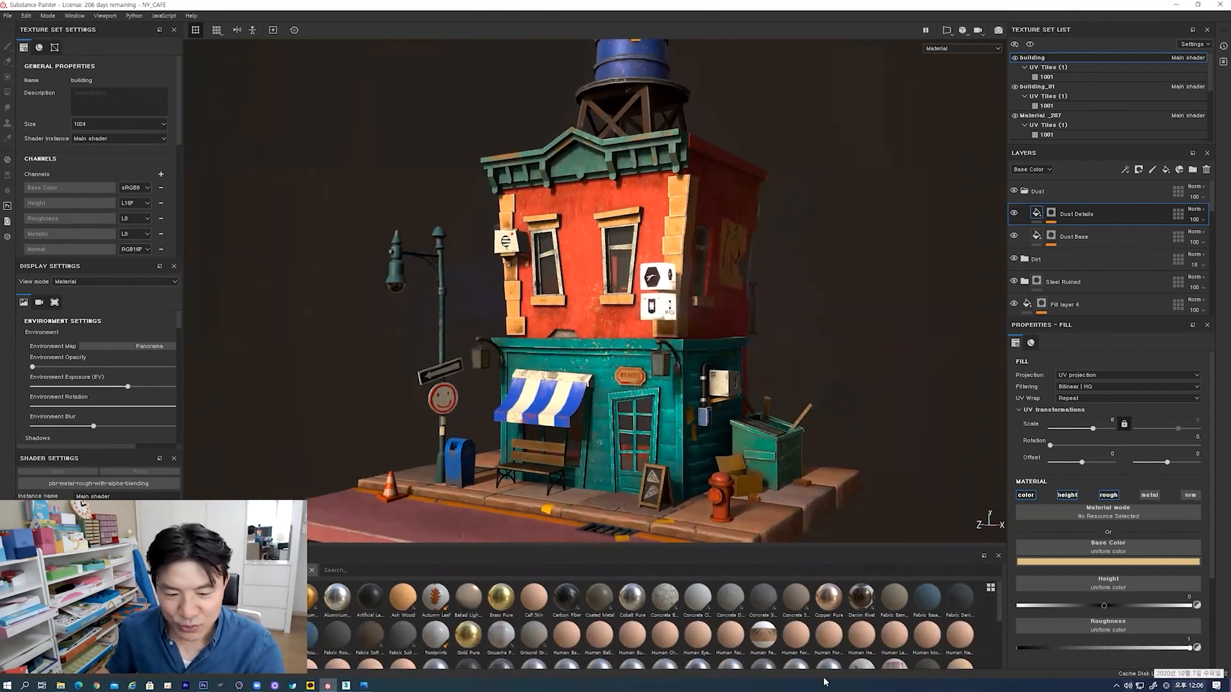